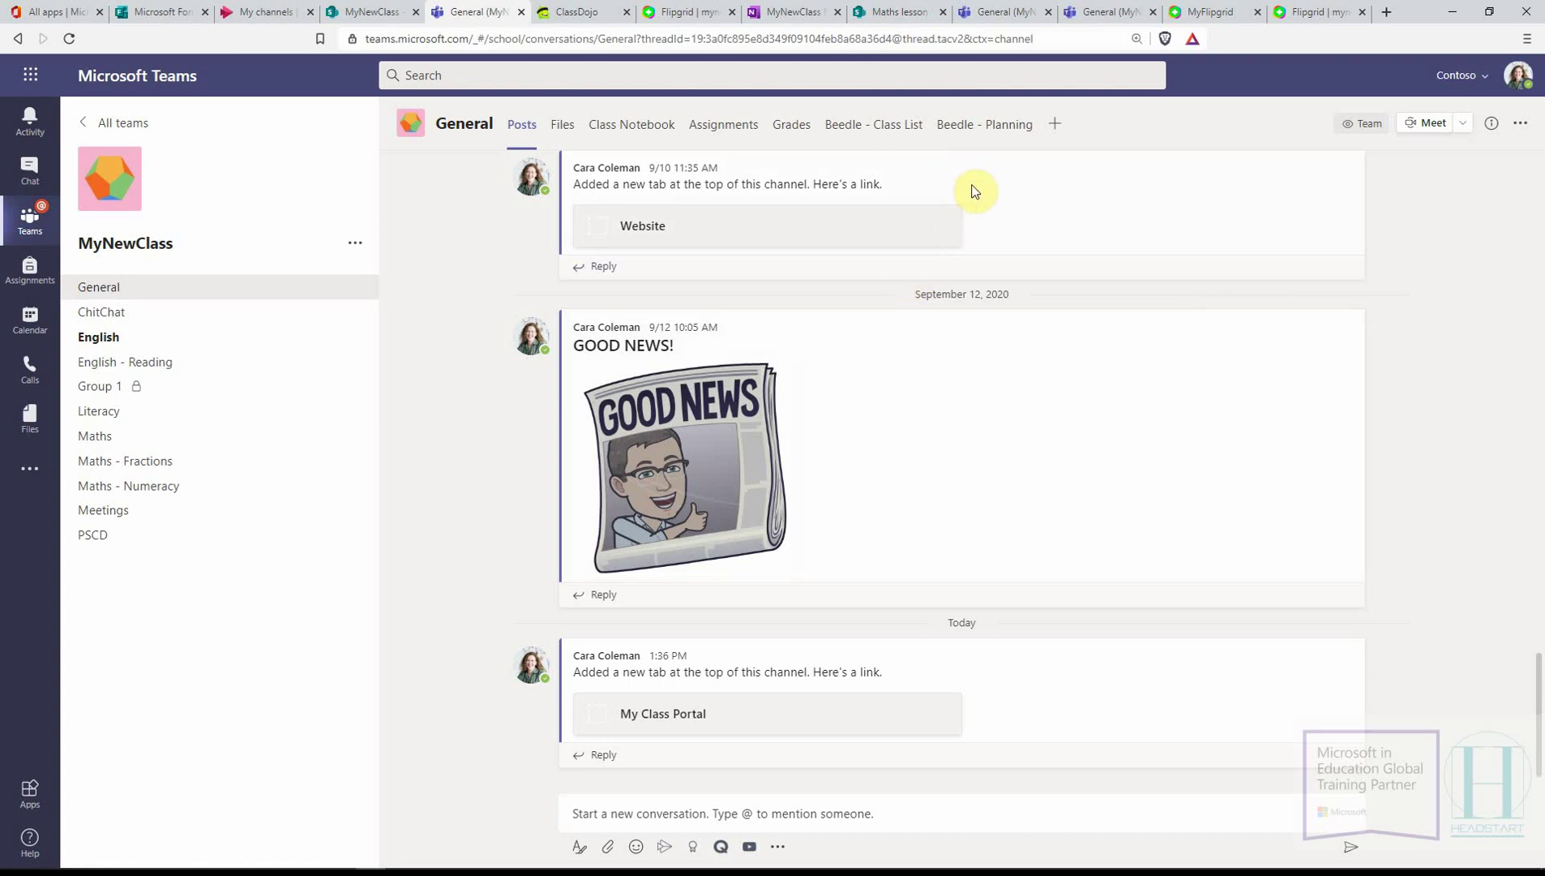
- Switch to Office 365, open the MyNewClass site in SharePoint and show its site pages
left_click(52, 13)
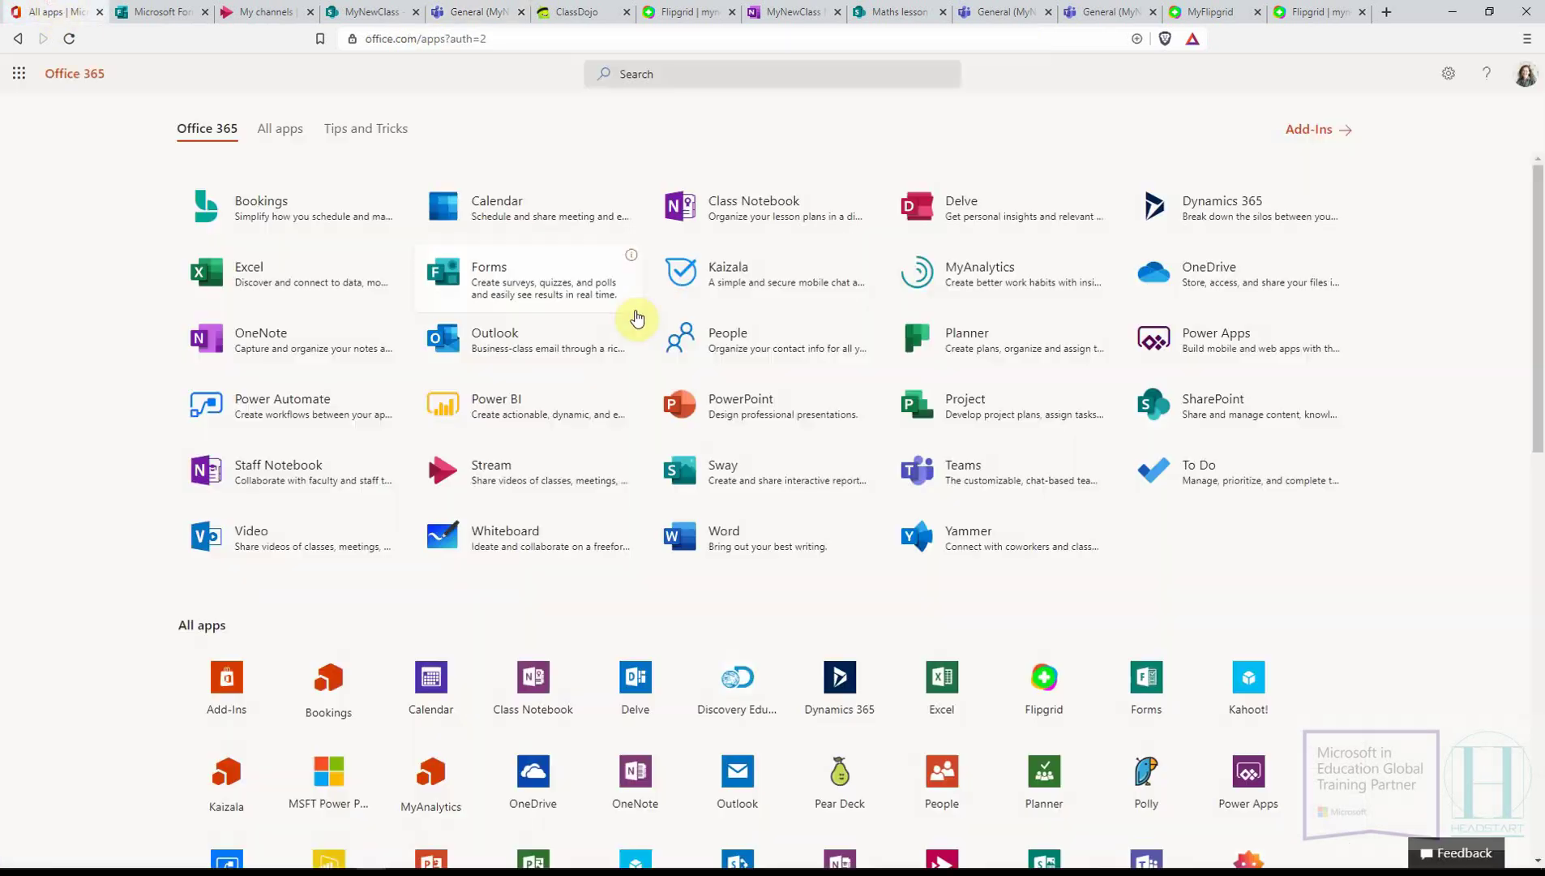
left_click(1220, 401)
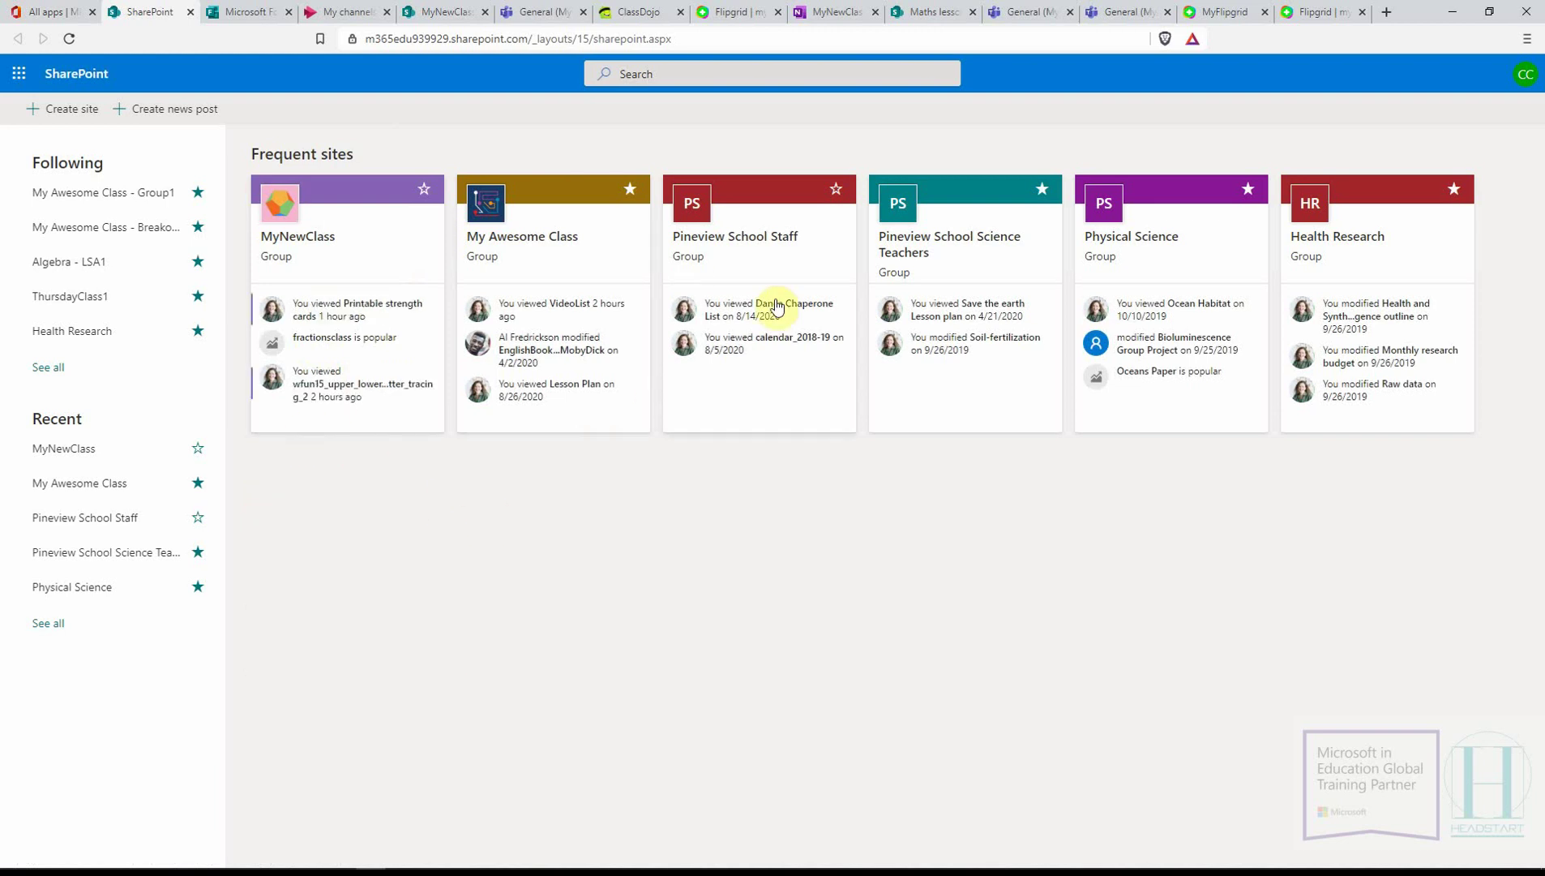
left_click(324, 261)
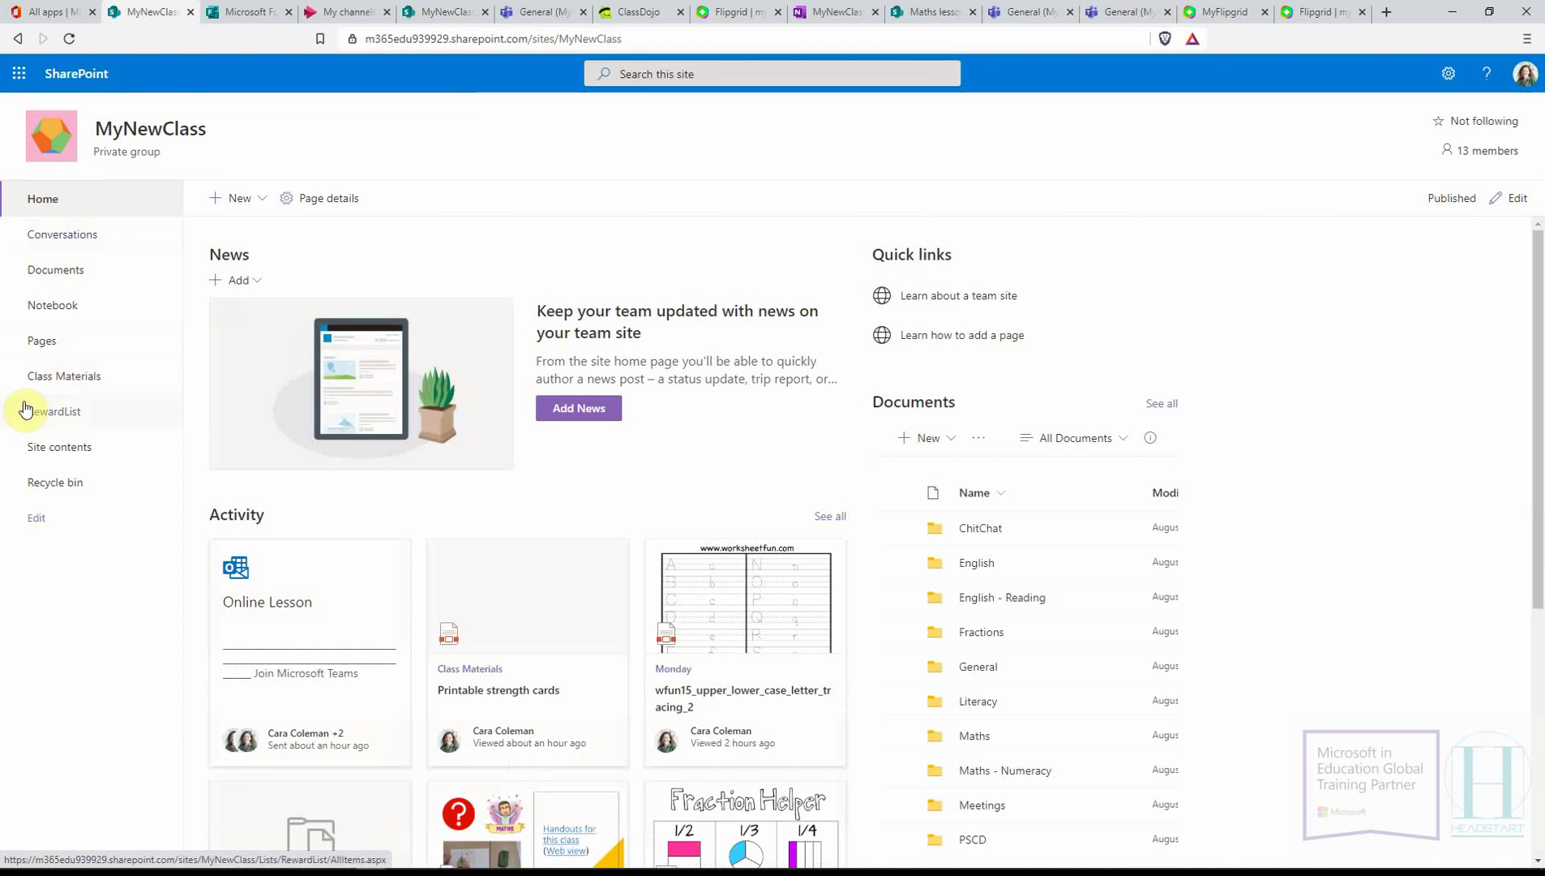
left_click(44, 341)
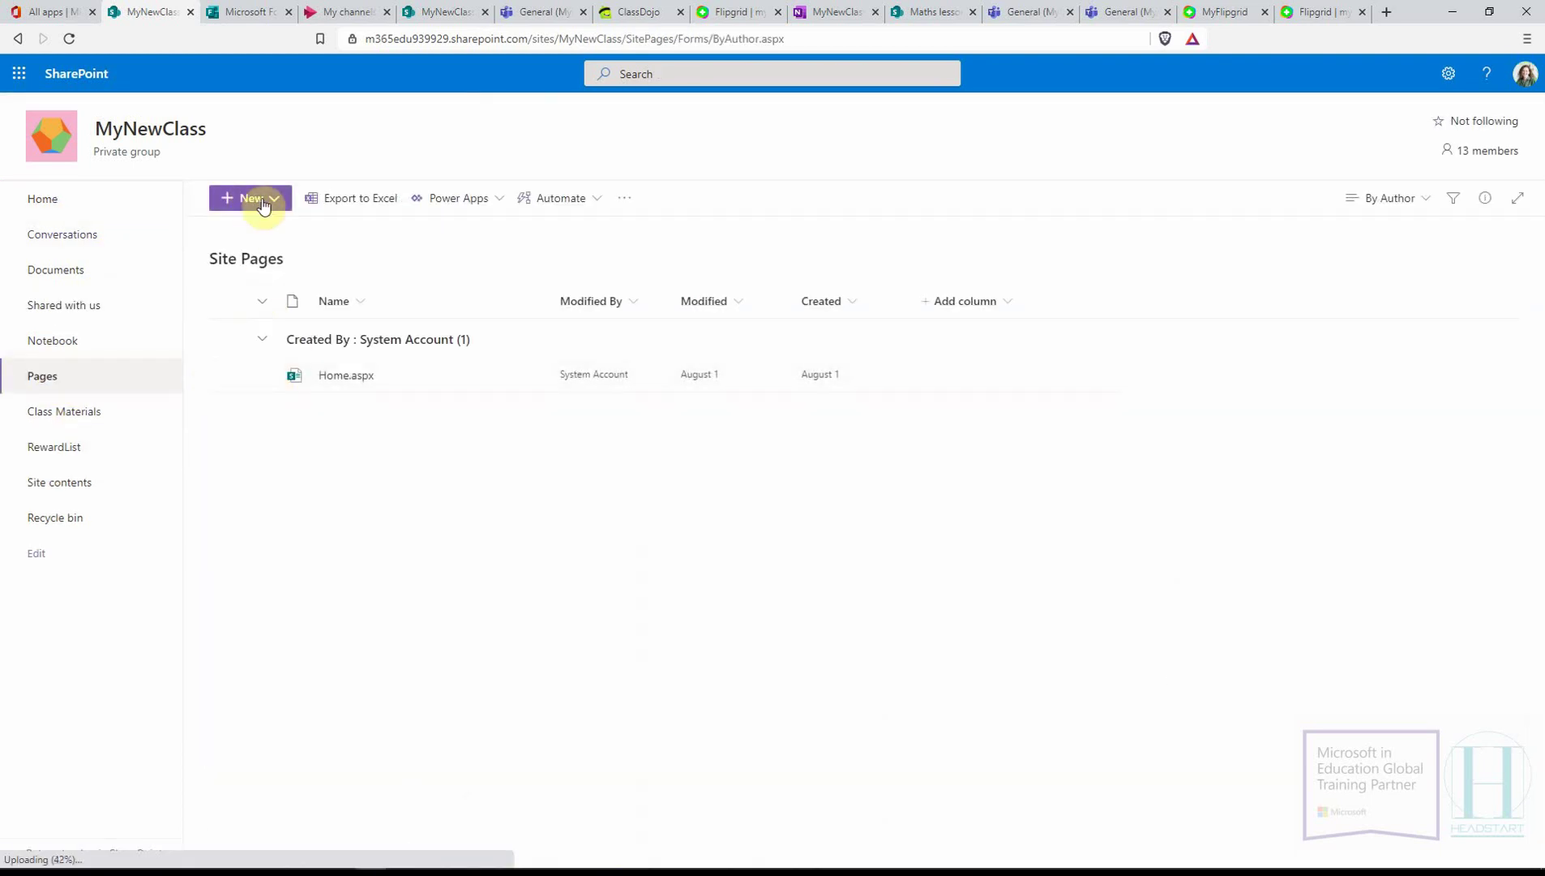
- Create a new site page and title it "Class Portal"
left_click(257, 201)
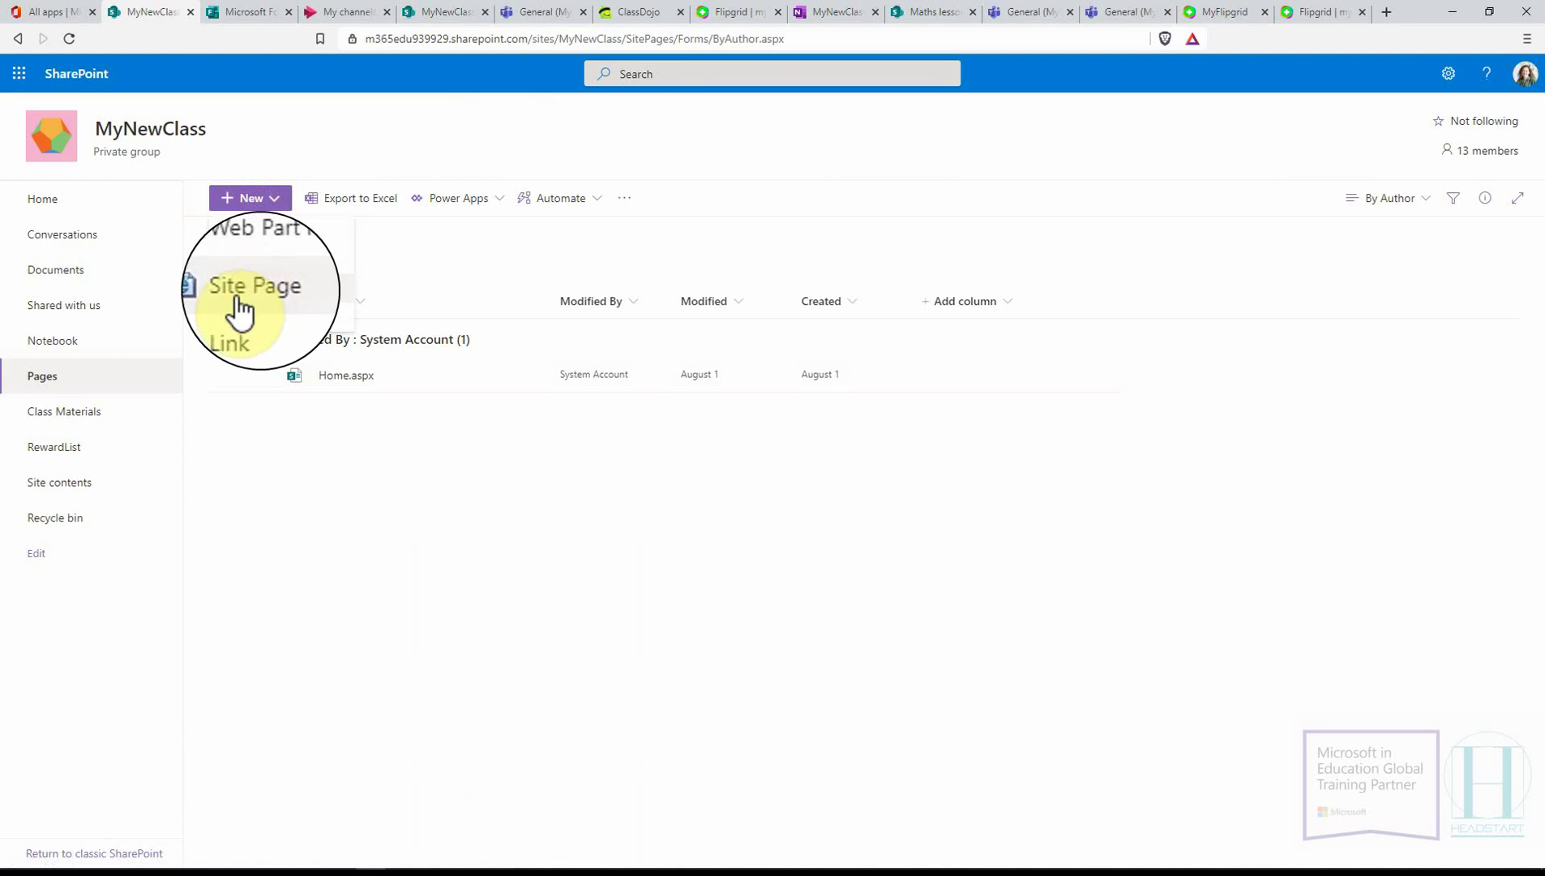
left_click(272, 293)
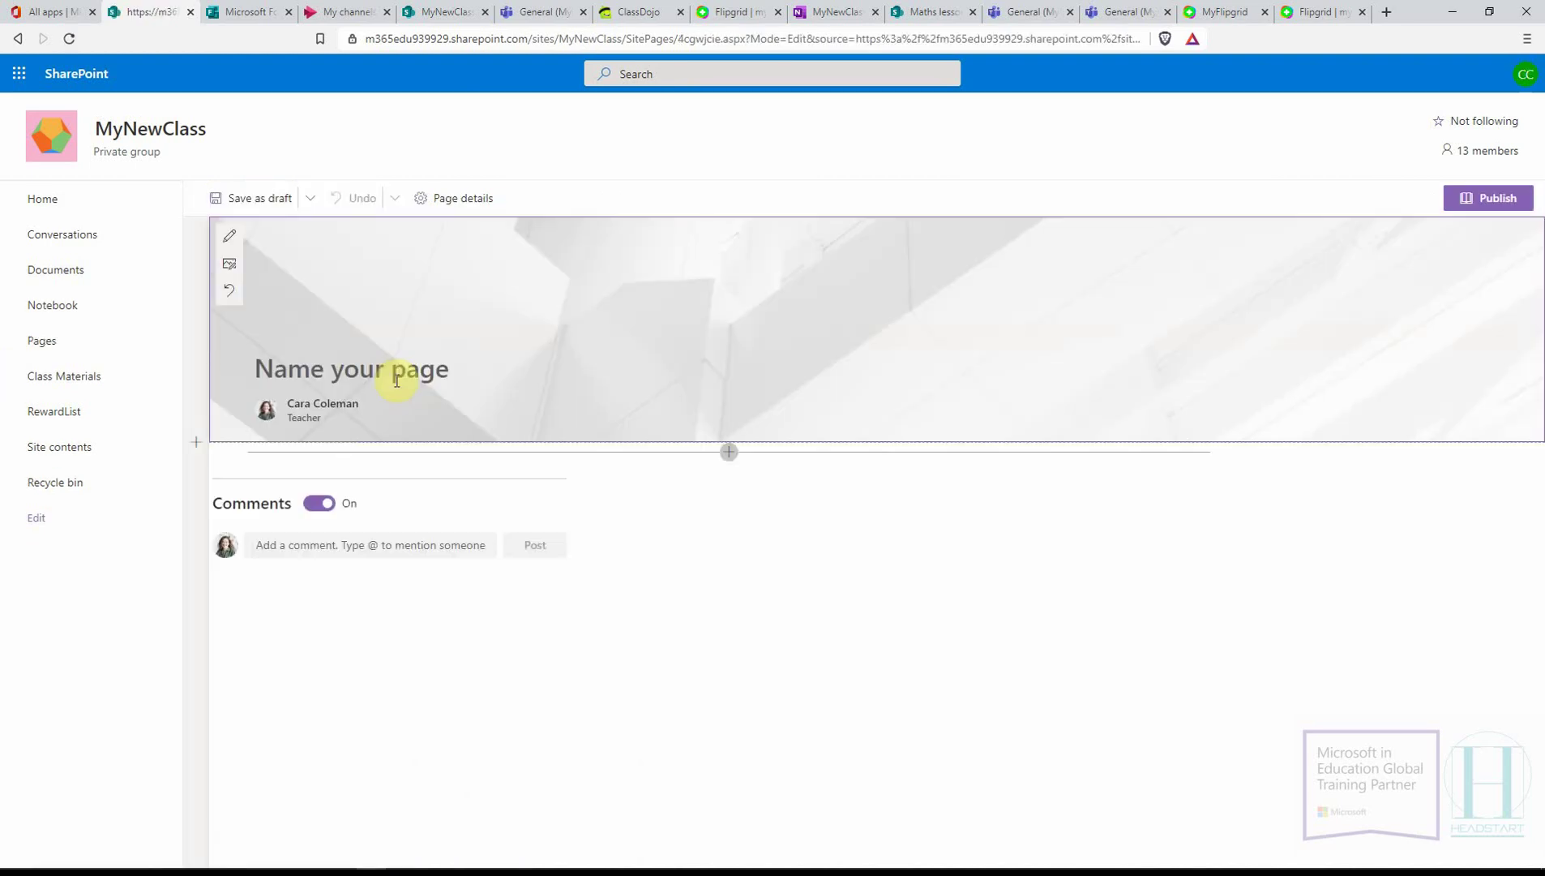
left_click(396, 381)
type("Clas")
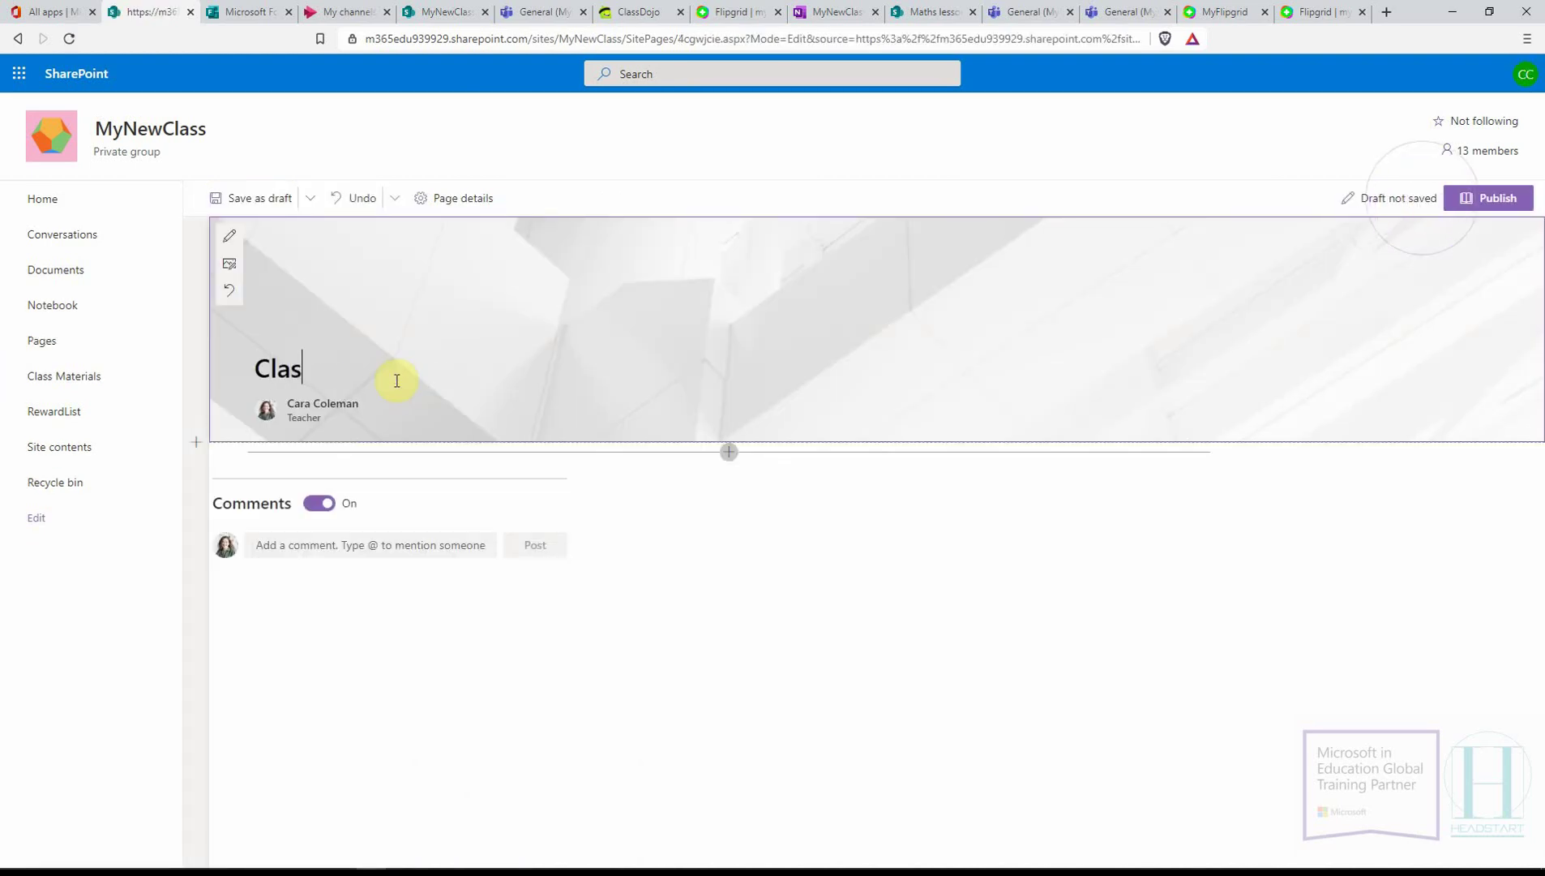
type("s Portal")
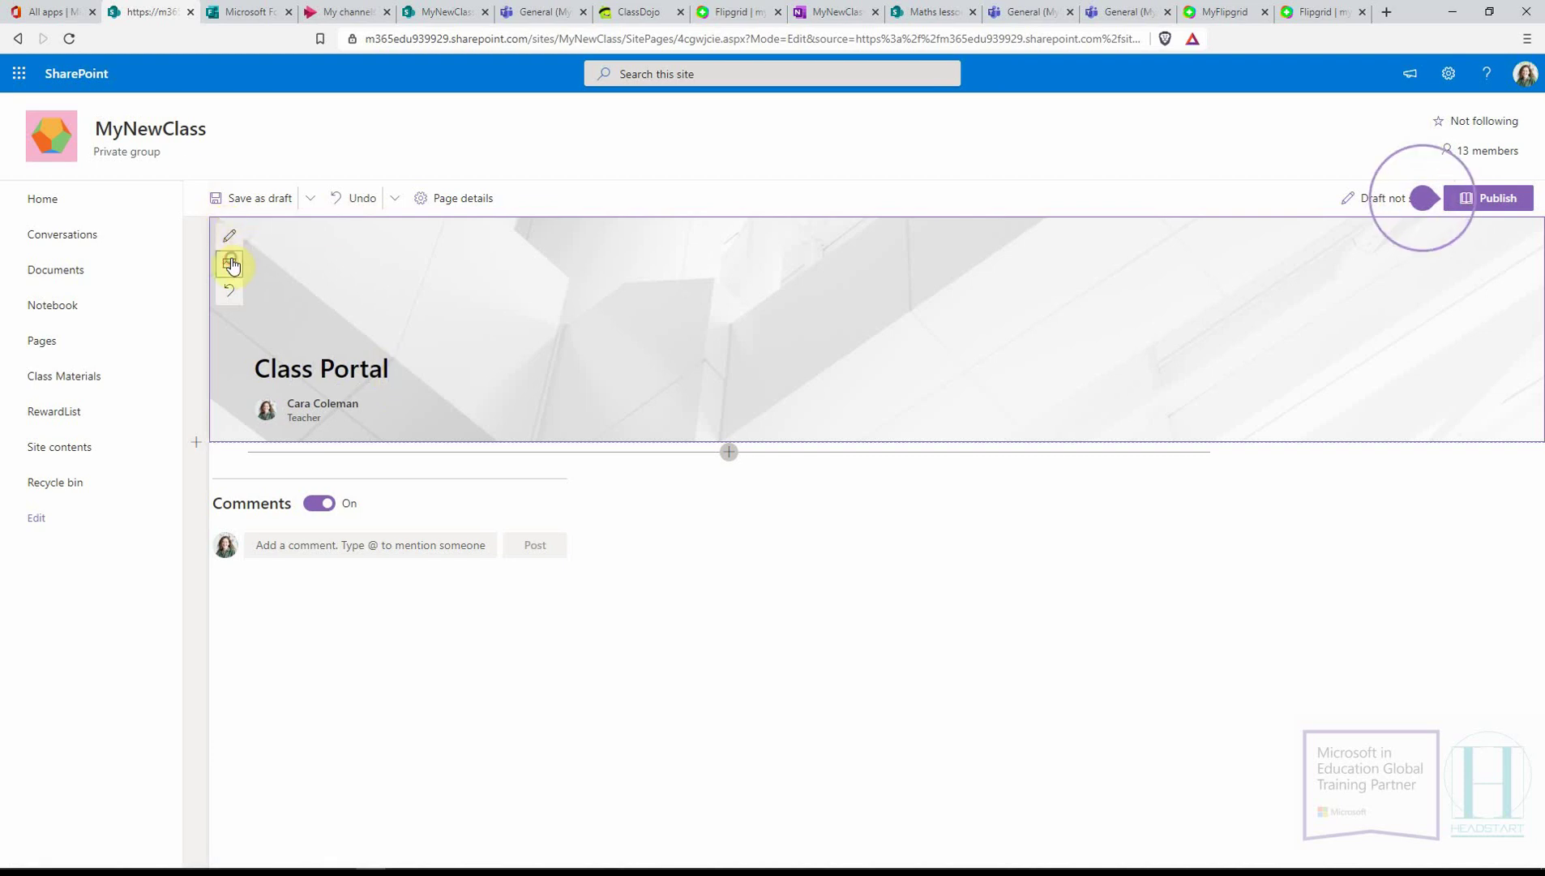
- Use the stock image of the pink and white flowers as the title banner and shift its focal point to show the large blossom
left_click(231, 263)
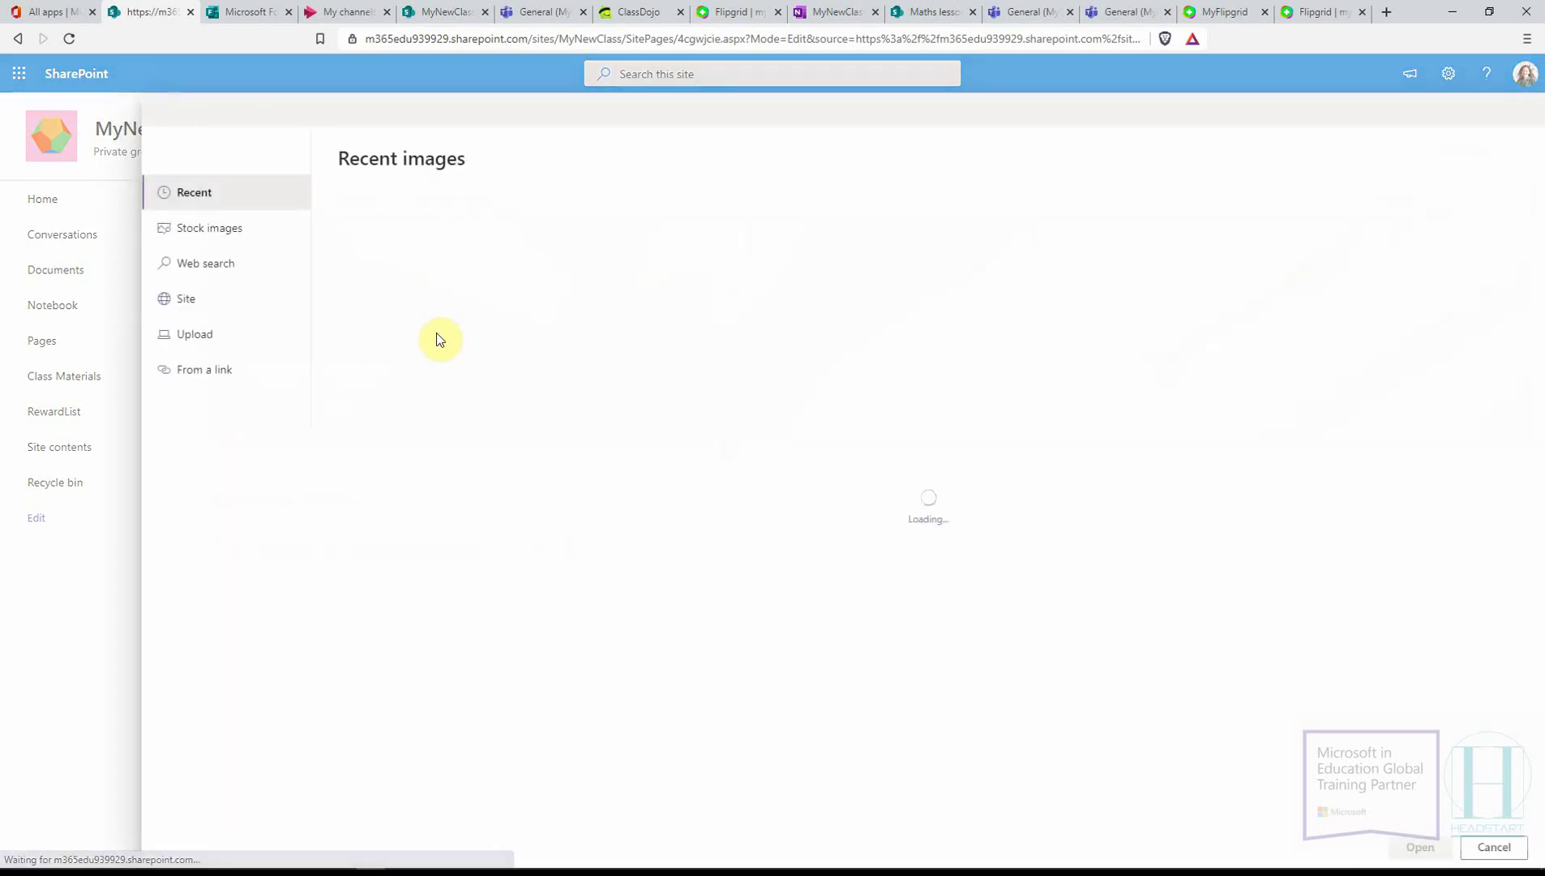
left_click(212, 227)
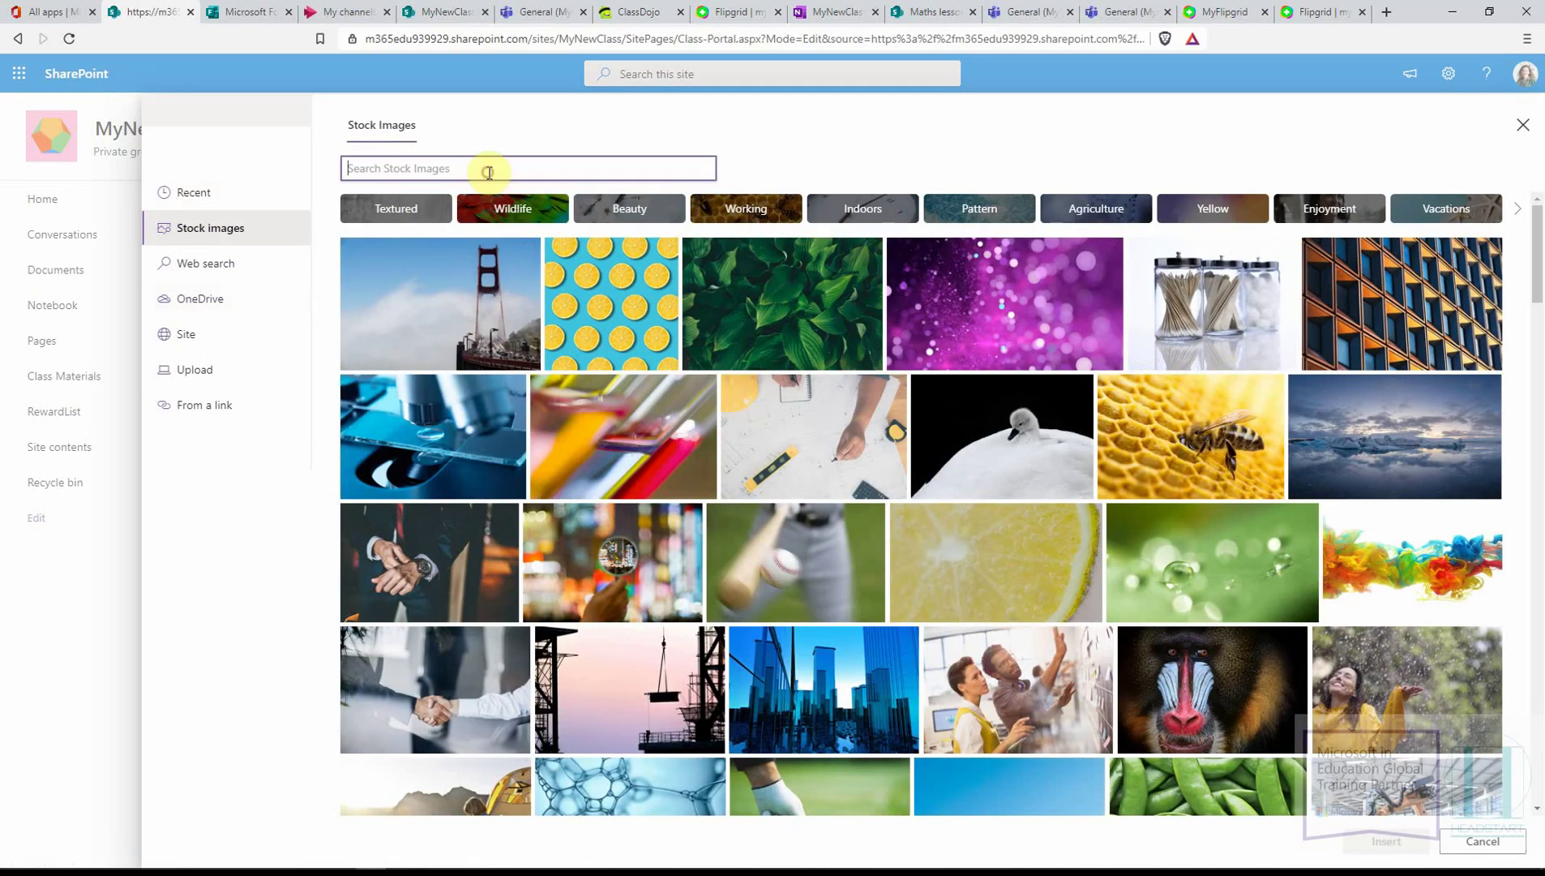
scroll(778, 413, "down", 5)
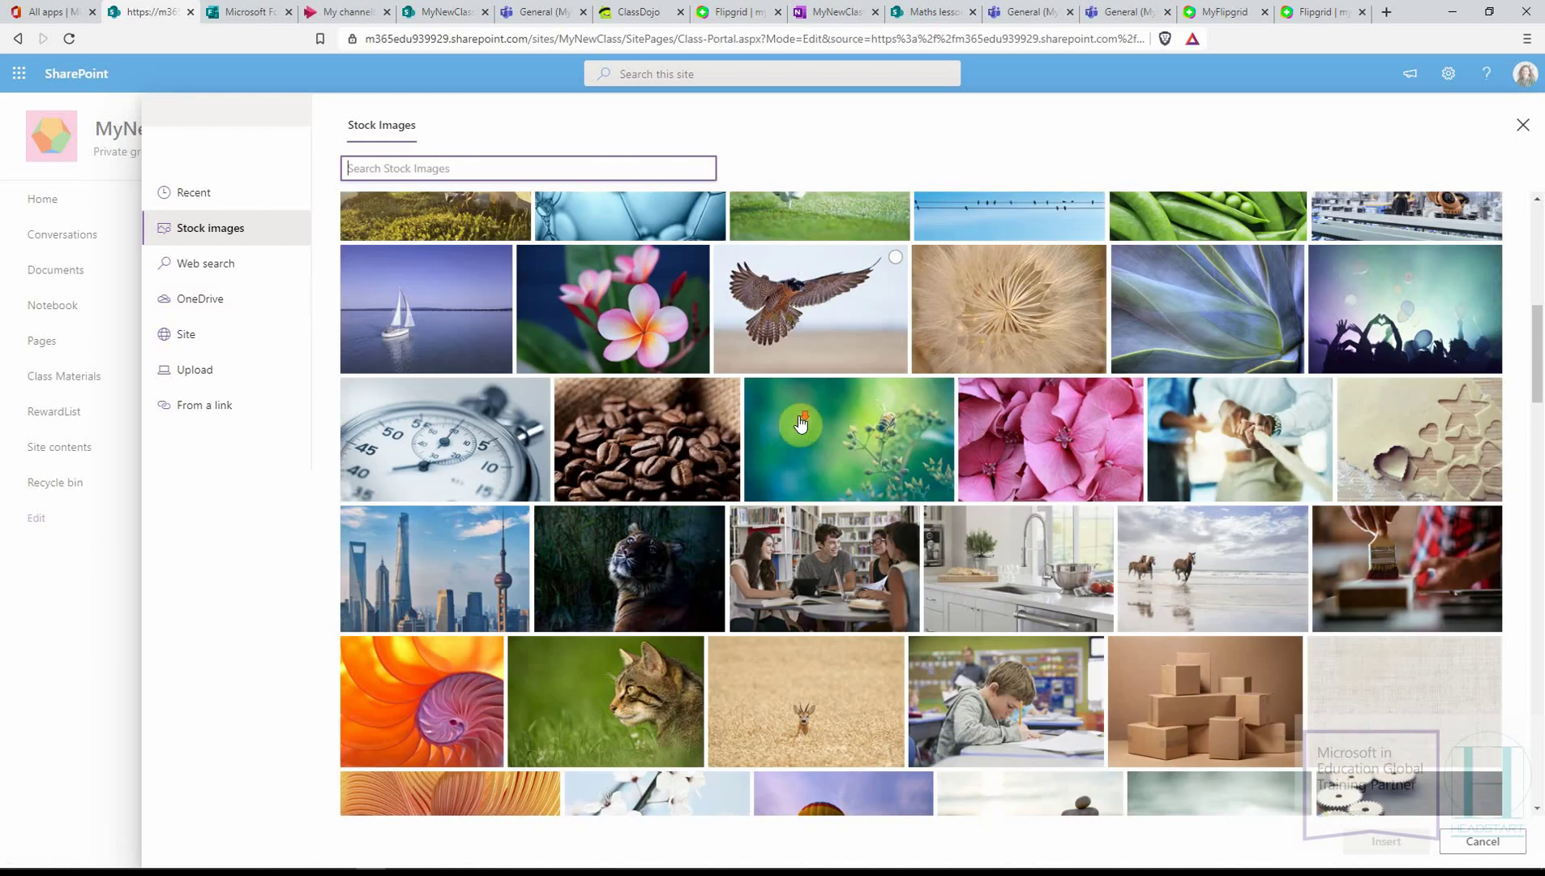
left_click(641, 329)
left_click(1384, 841)
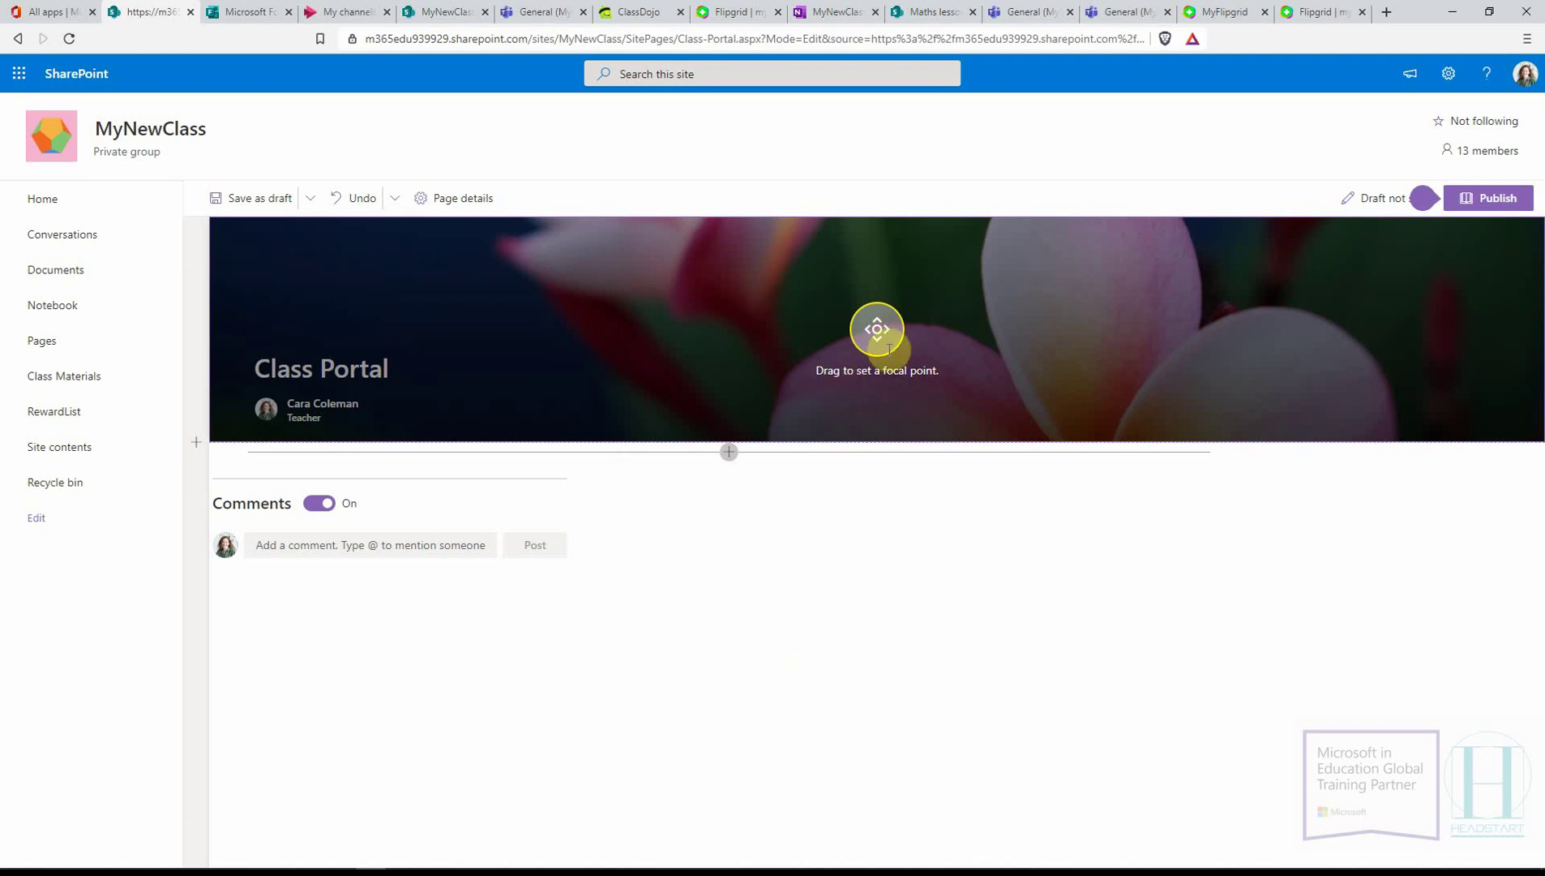
left_click_drag(877, 329, 527, 381)
left_click(1041, 681)
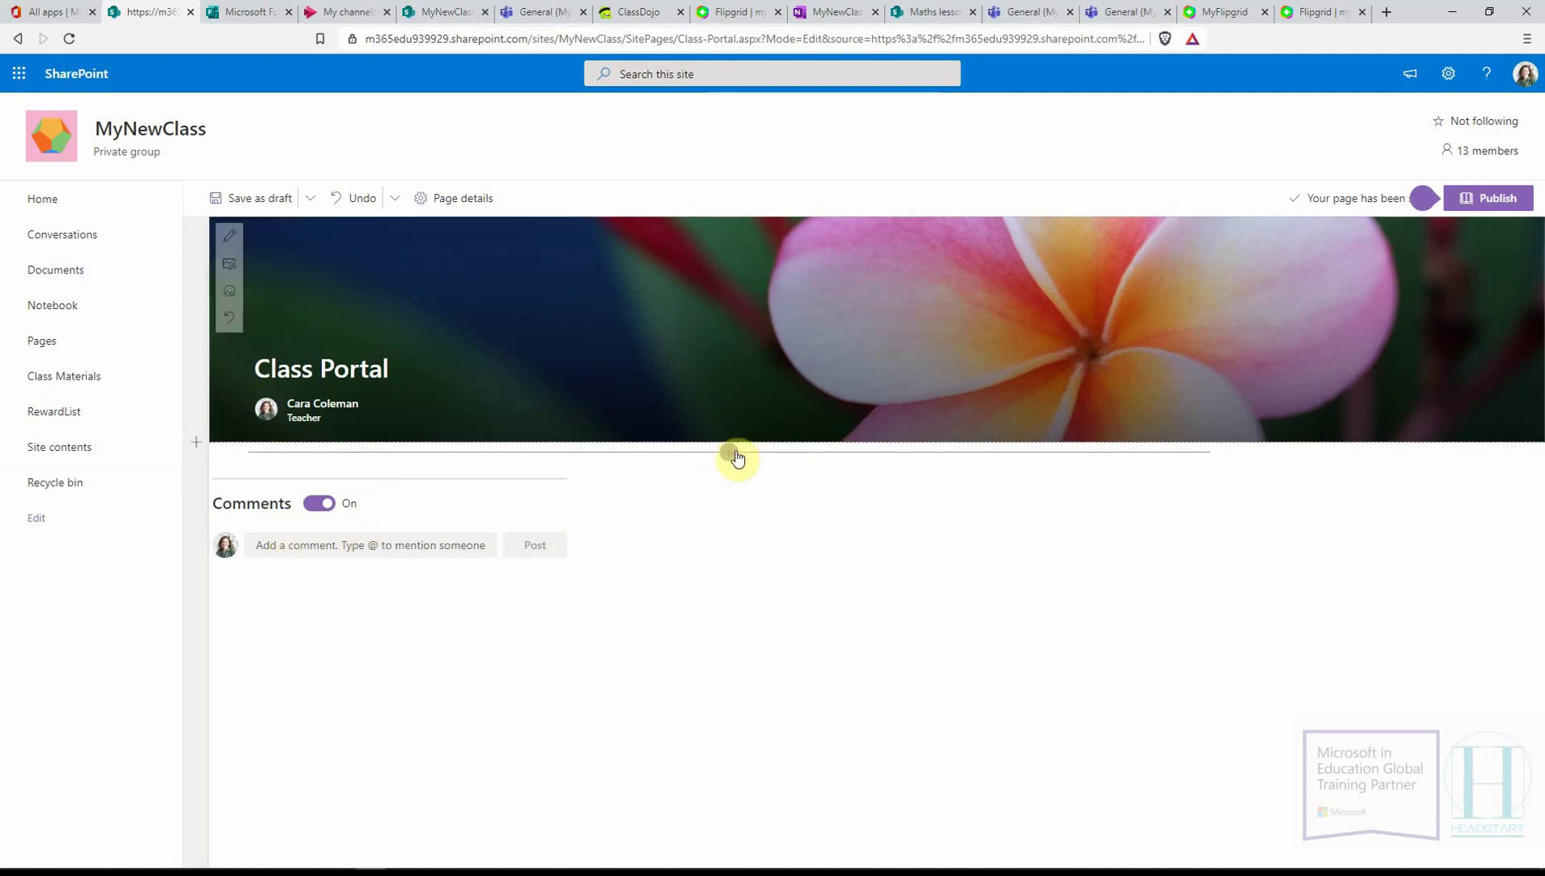
- Add a one-third left column section below the banner and upload the image pointingright.png into its narrow column
left_click(196, 442)
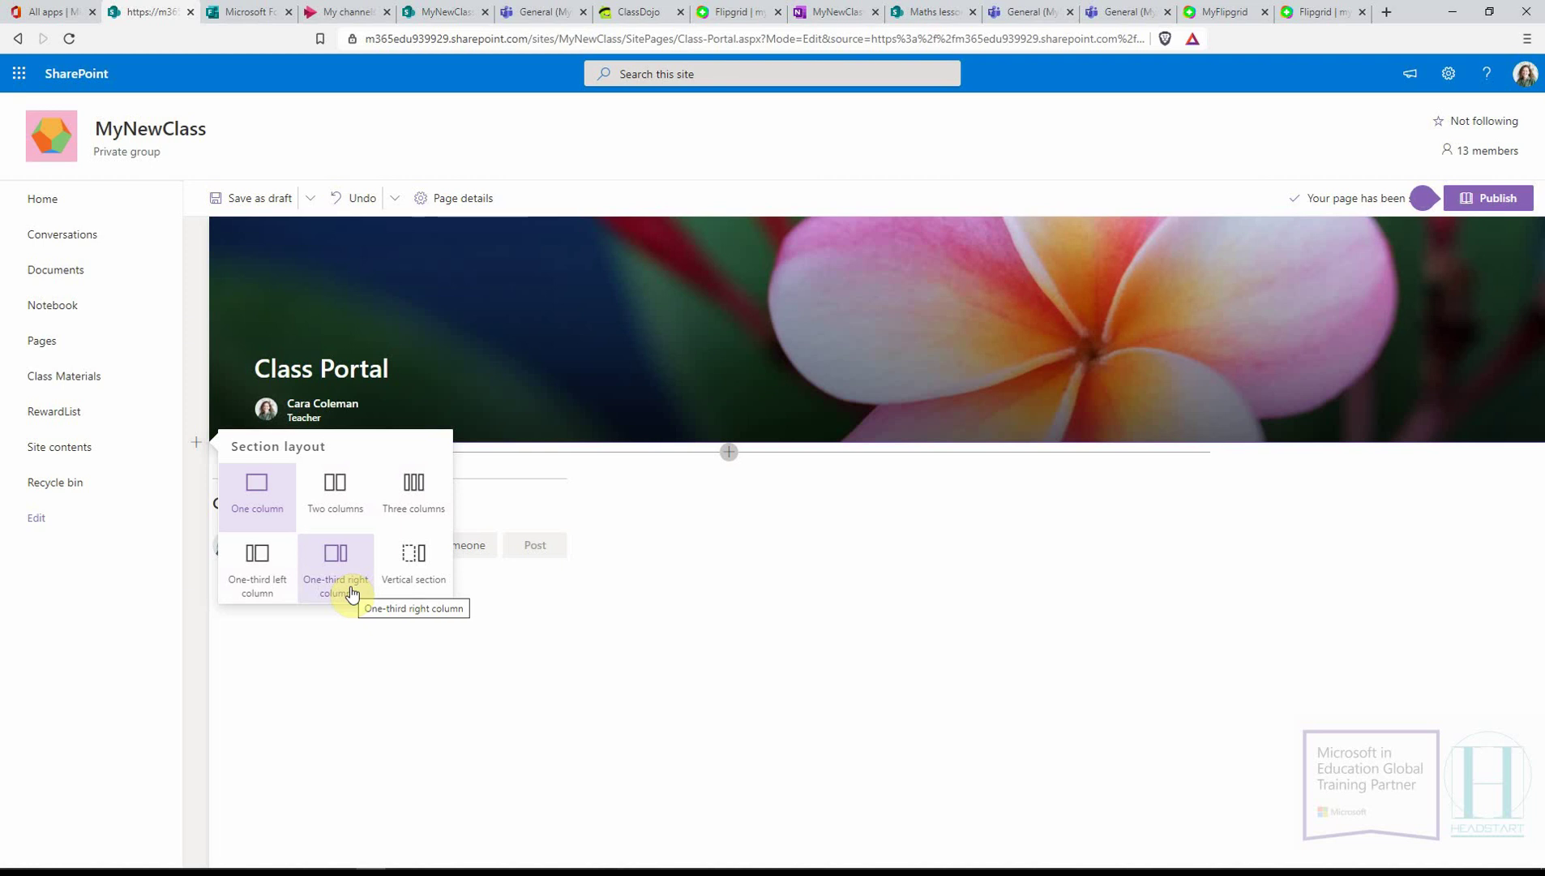
left_click(258, 559)
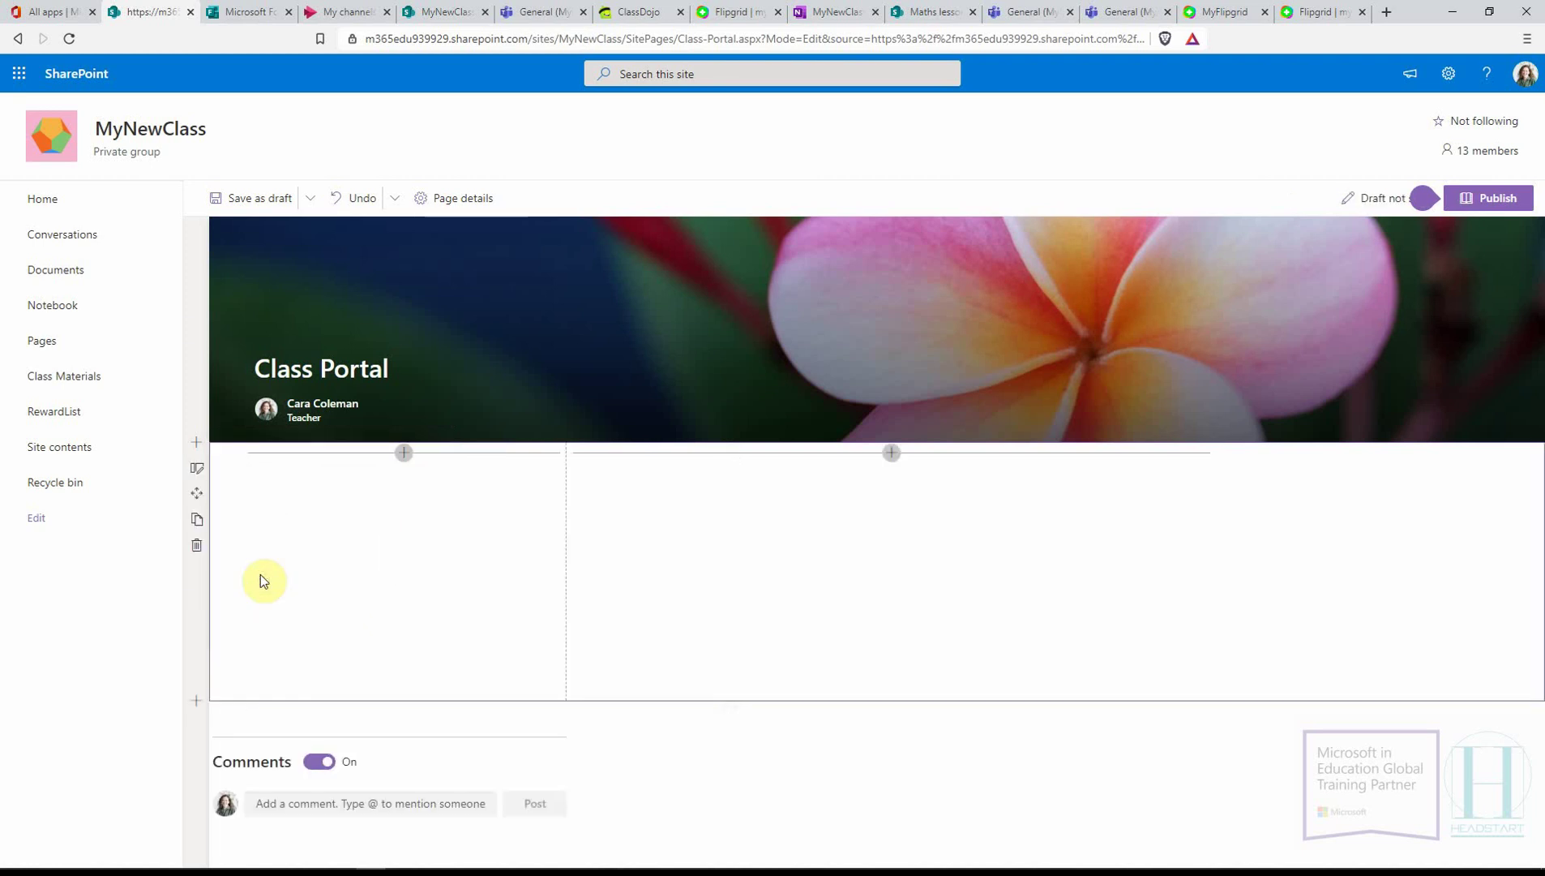
left_click(403, 452)
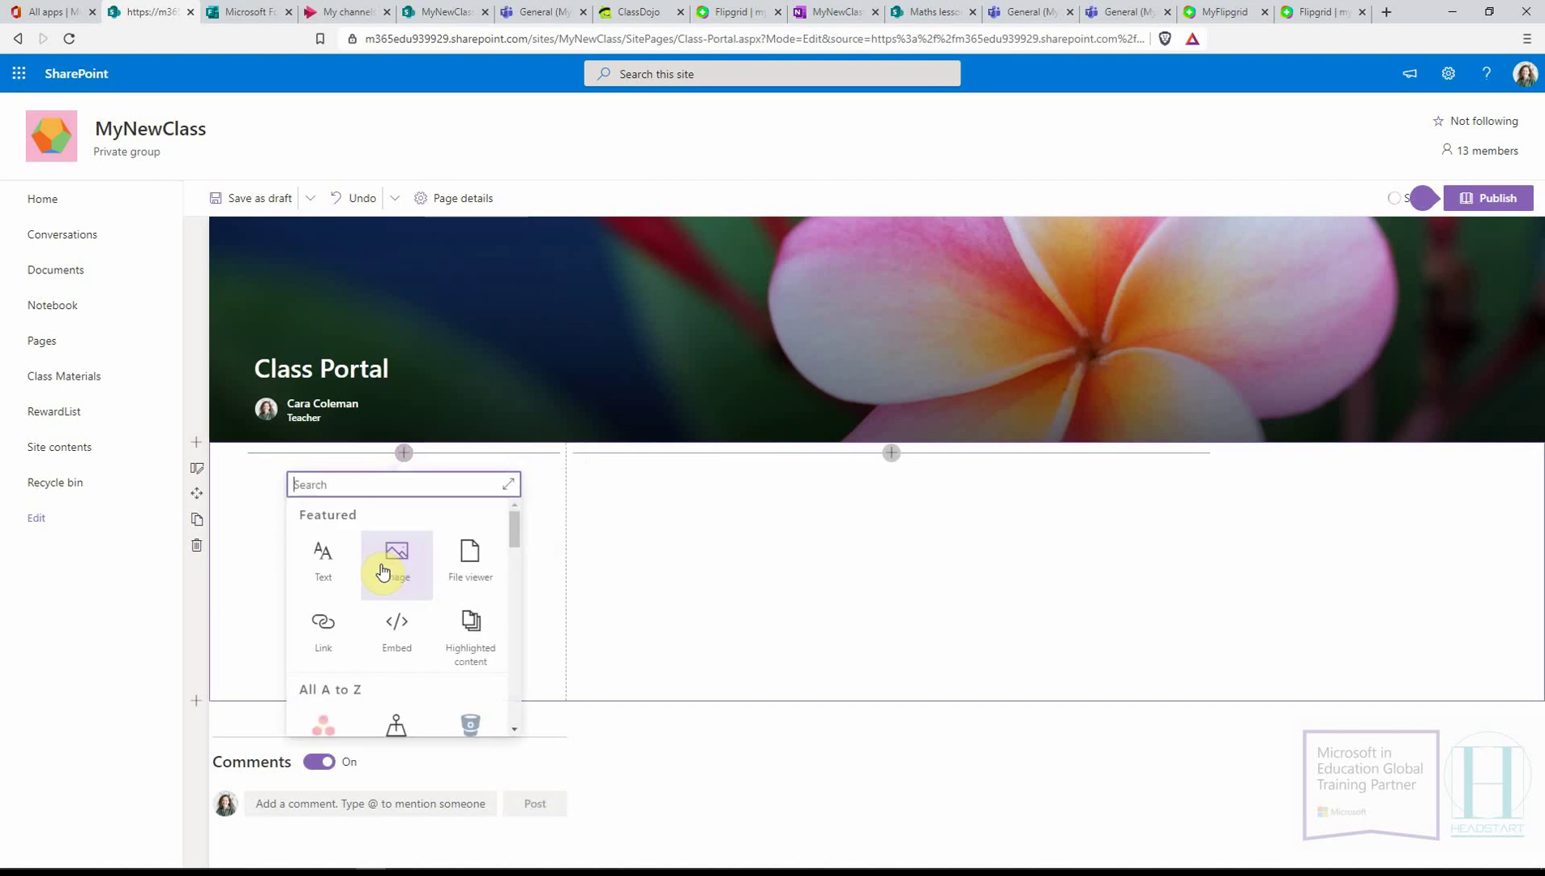
left_click(397, 567)
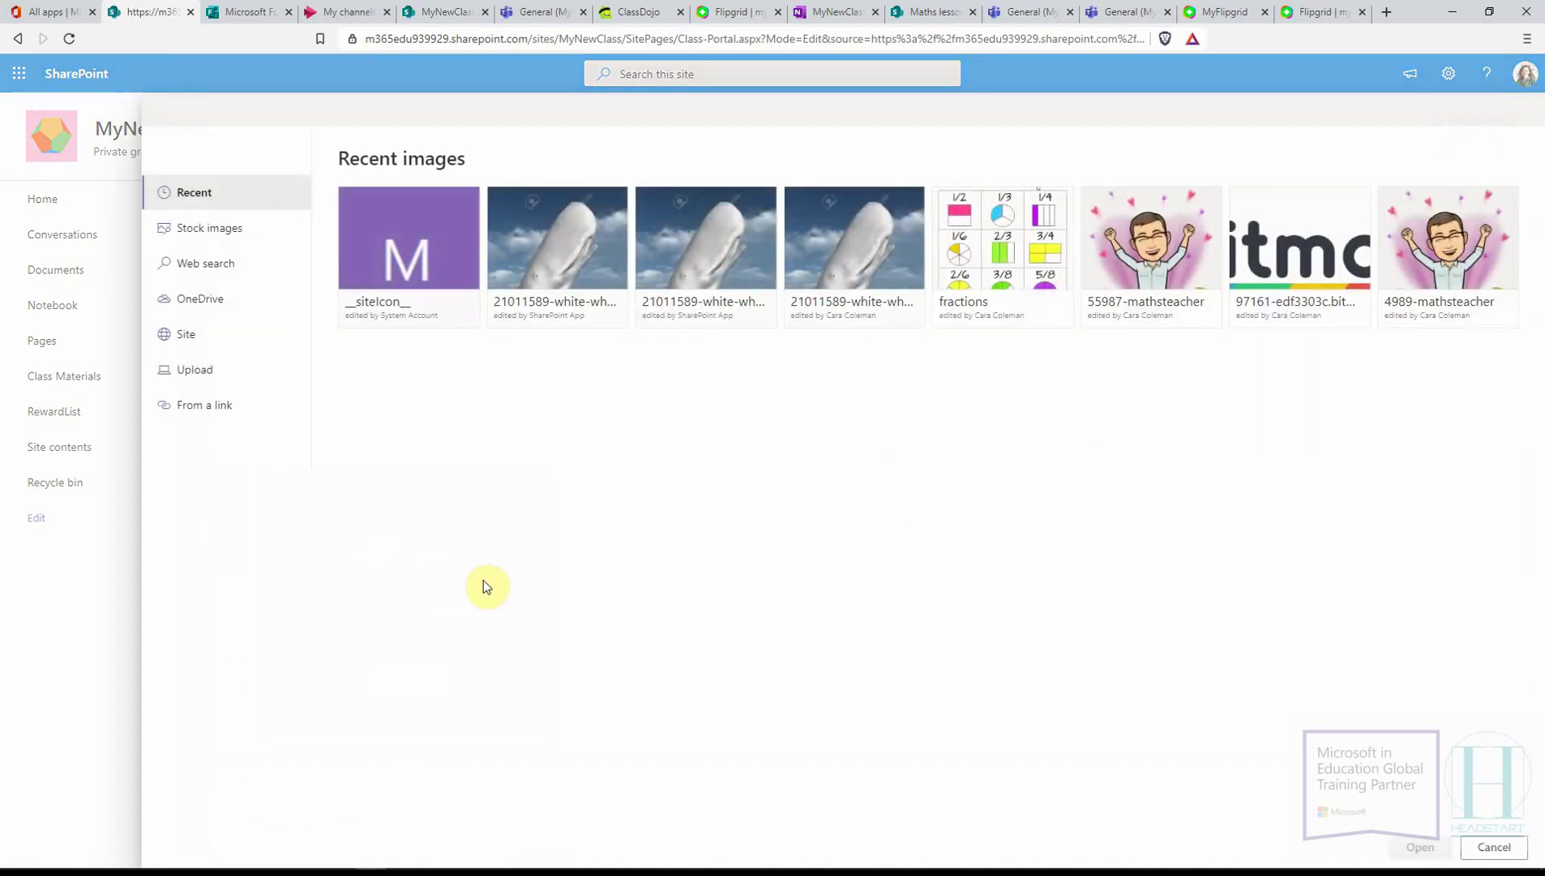
left_click(192, 369)
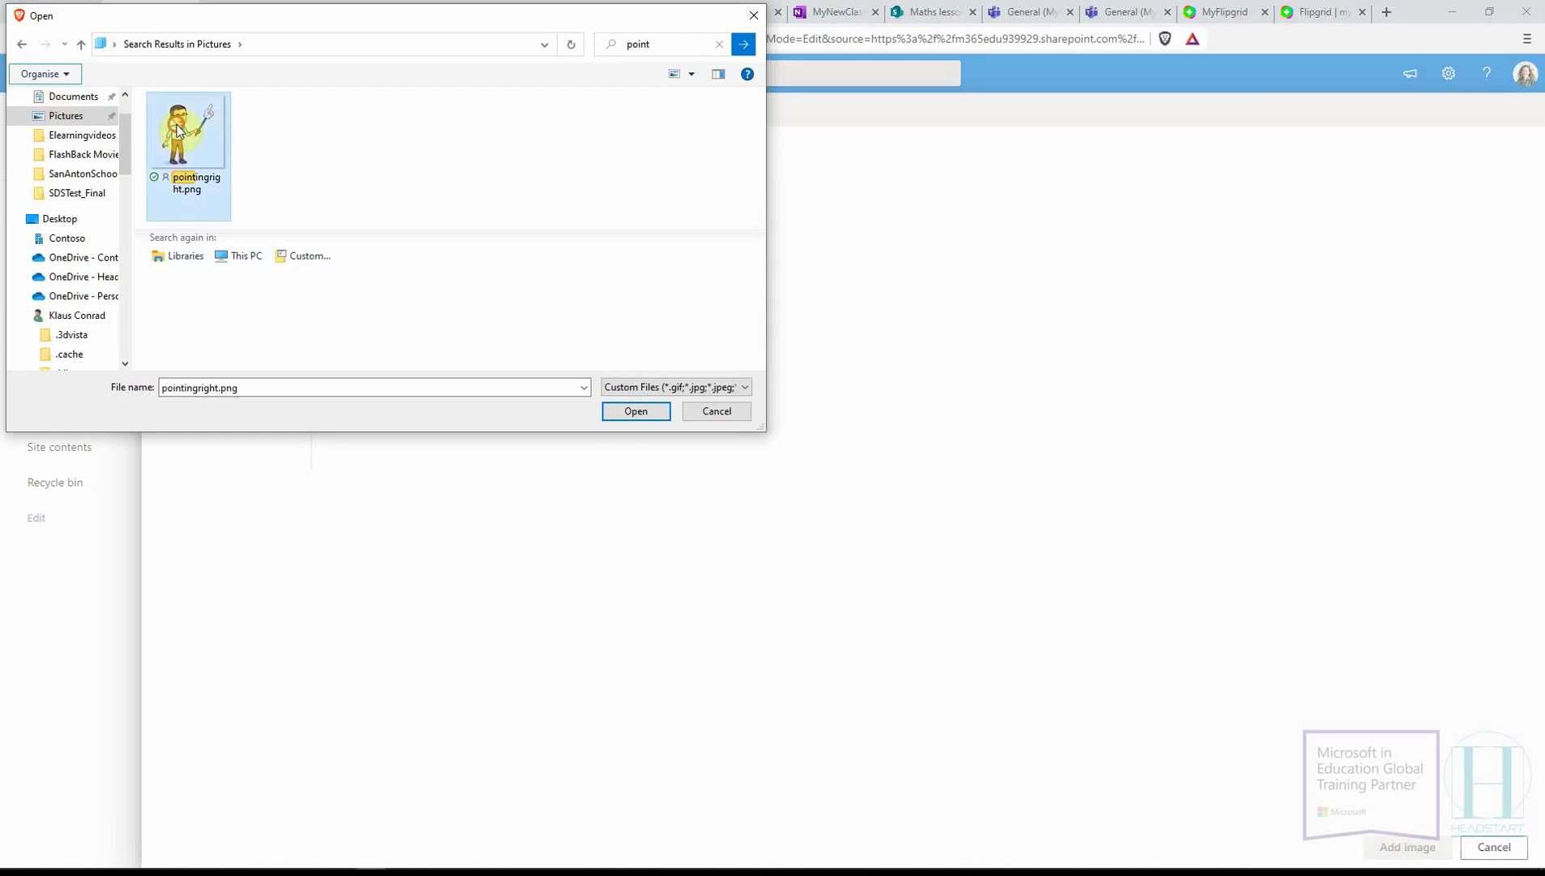
left_click(649, 414)
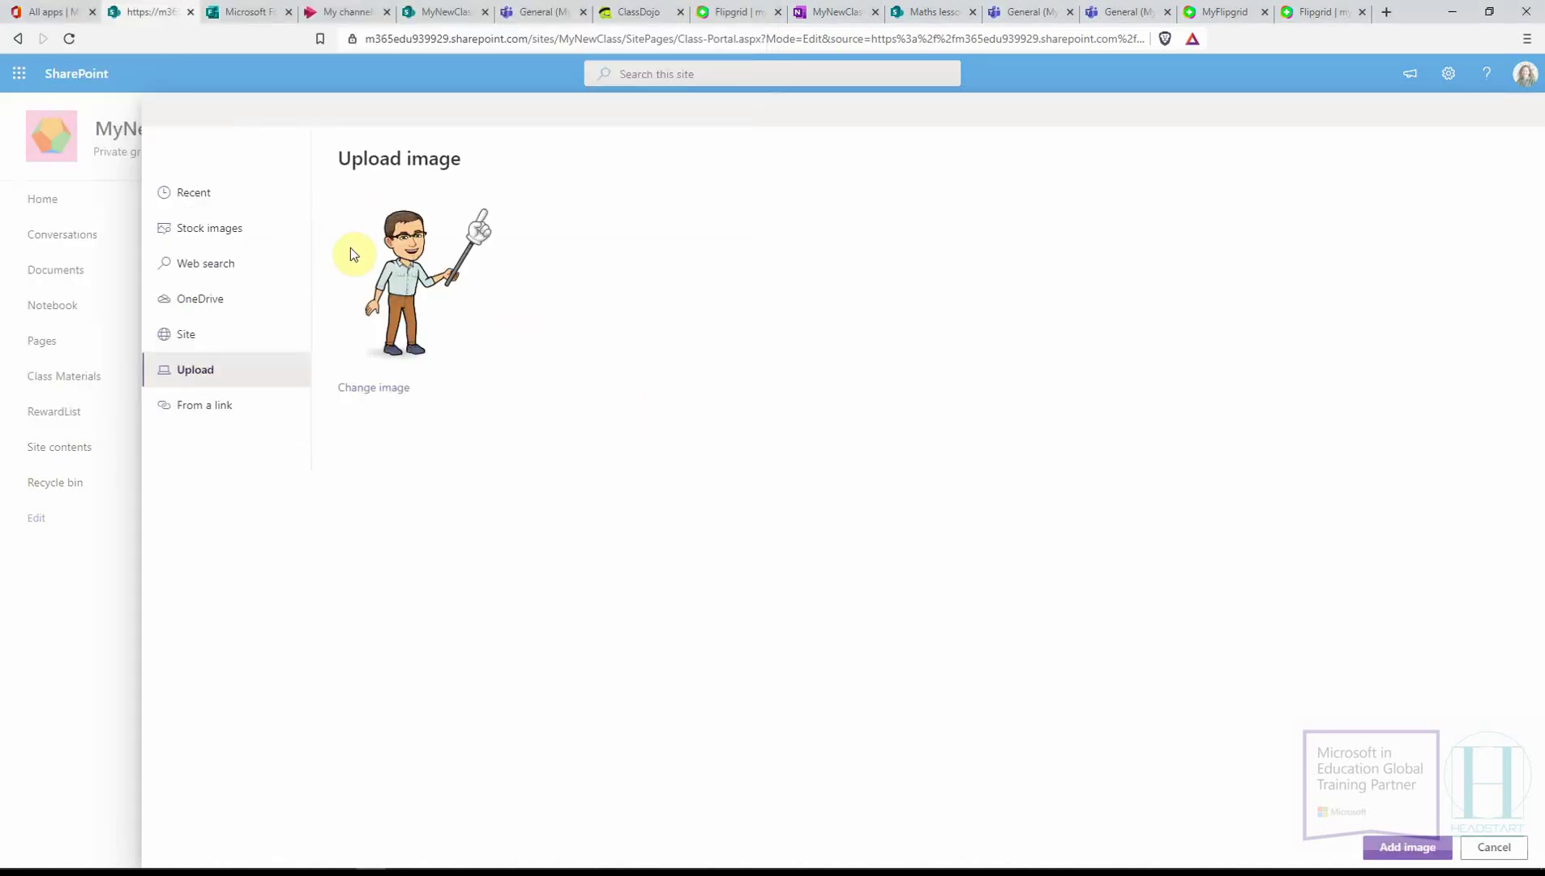
left_click(1415, 848)
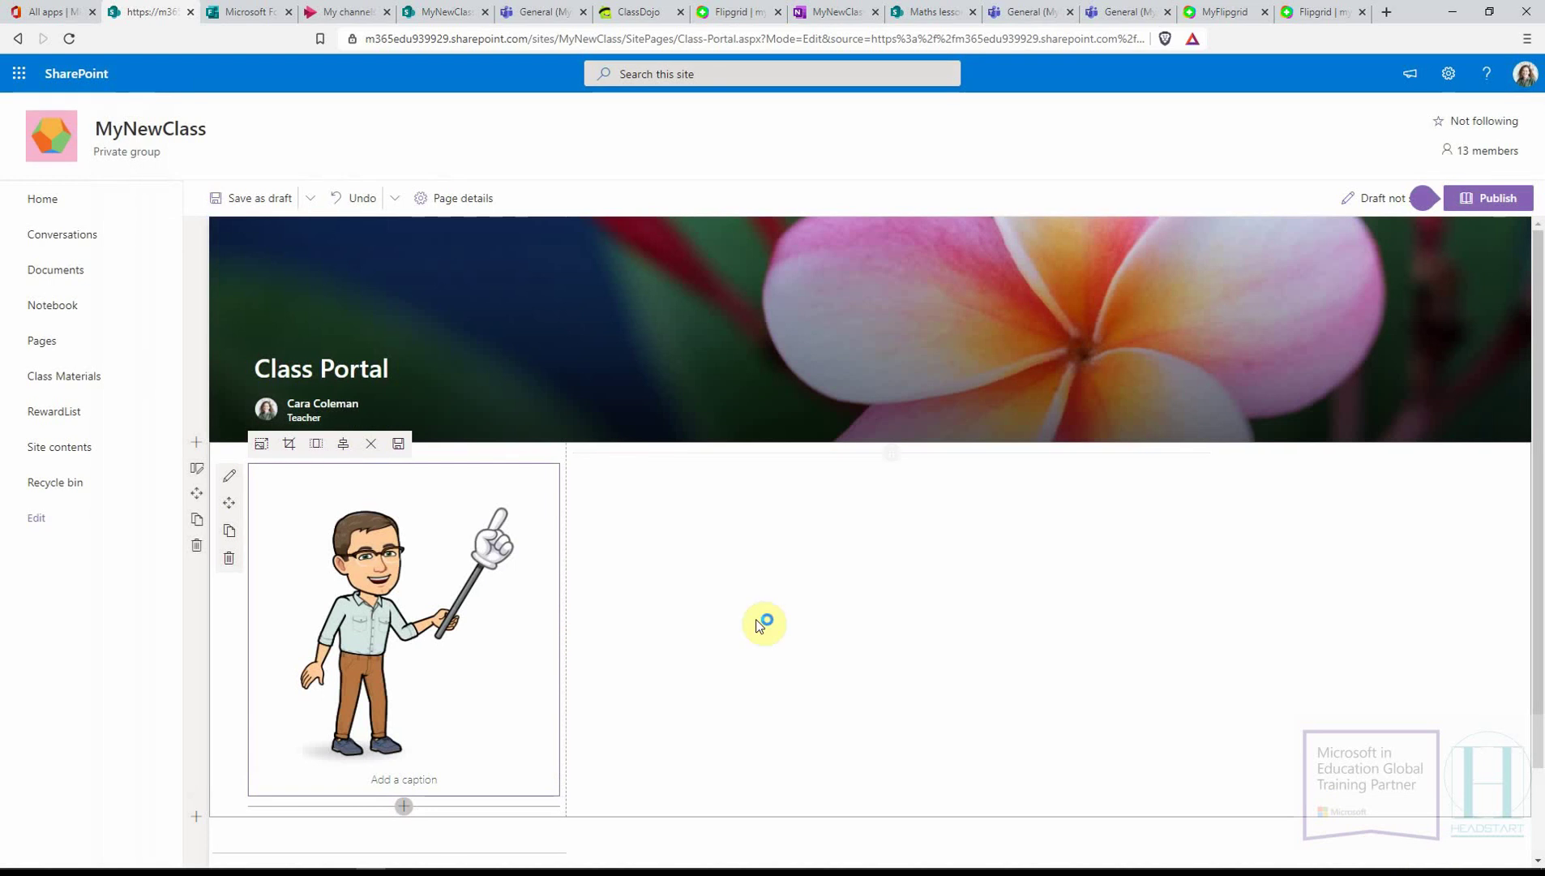
left_click(713, 601)
scroll(702, 591, "down", 1)
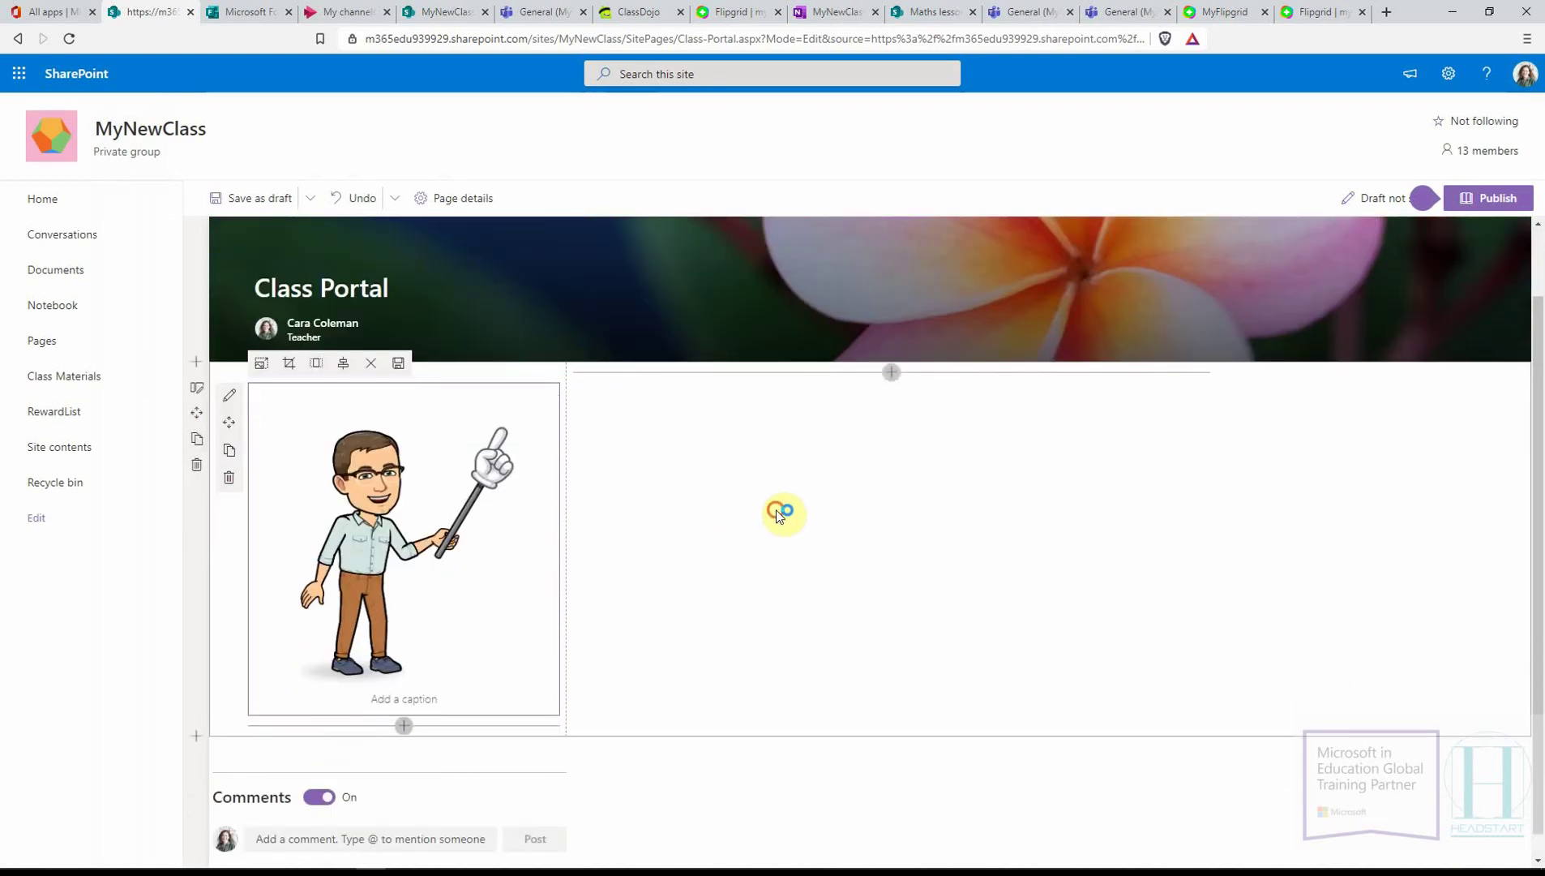
left_click(776, 510)
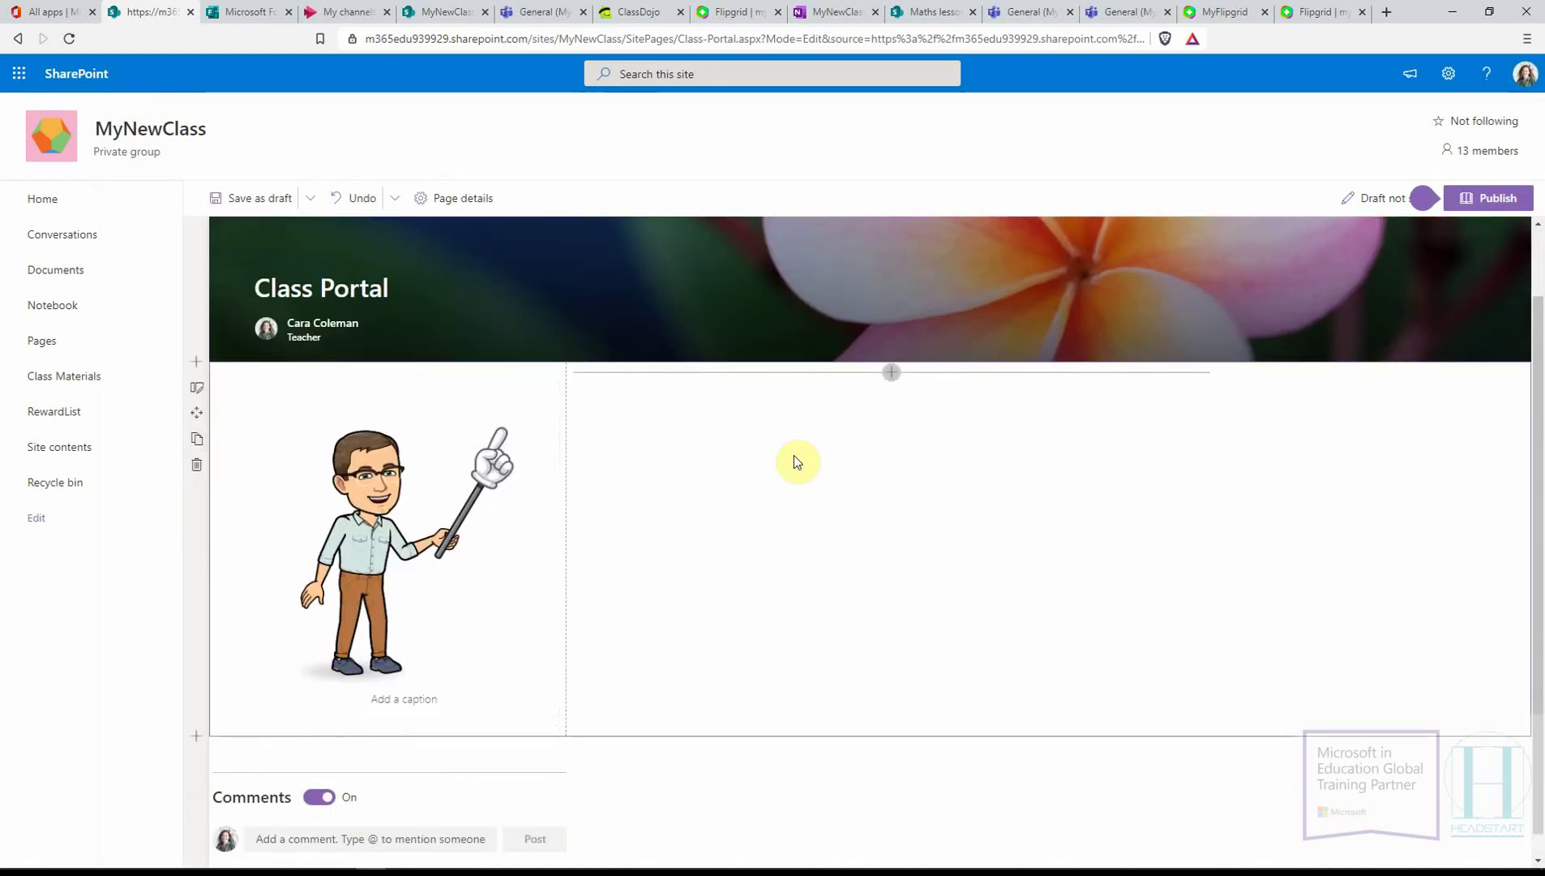
- Add a Stream web part to the section's wide column and set its source to Channel
left_click(891, 373)
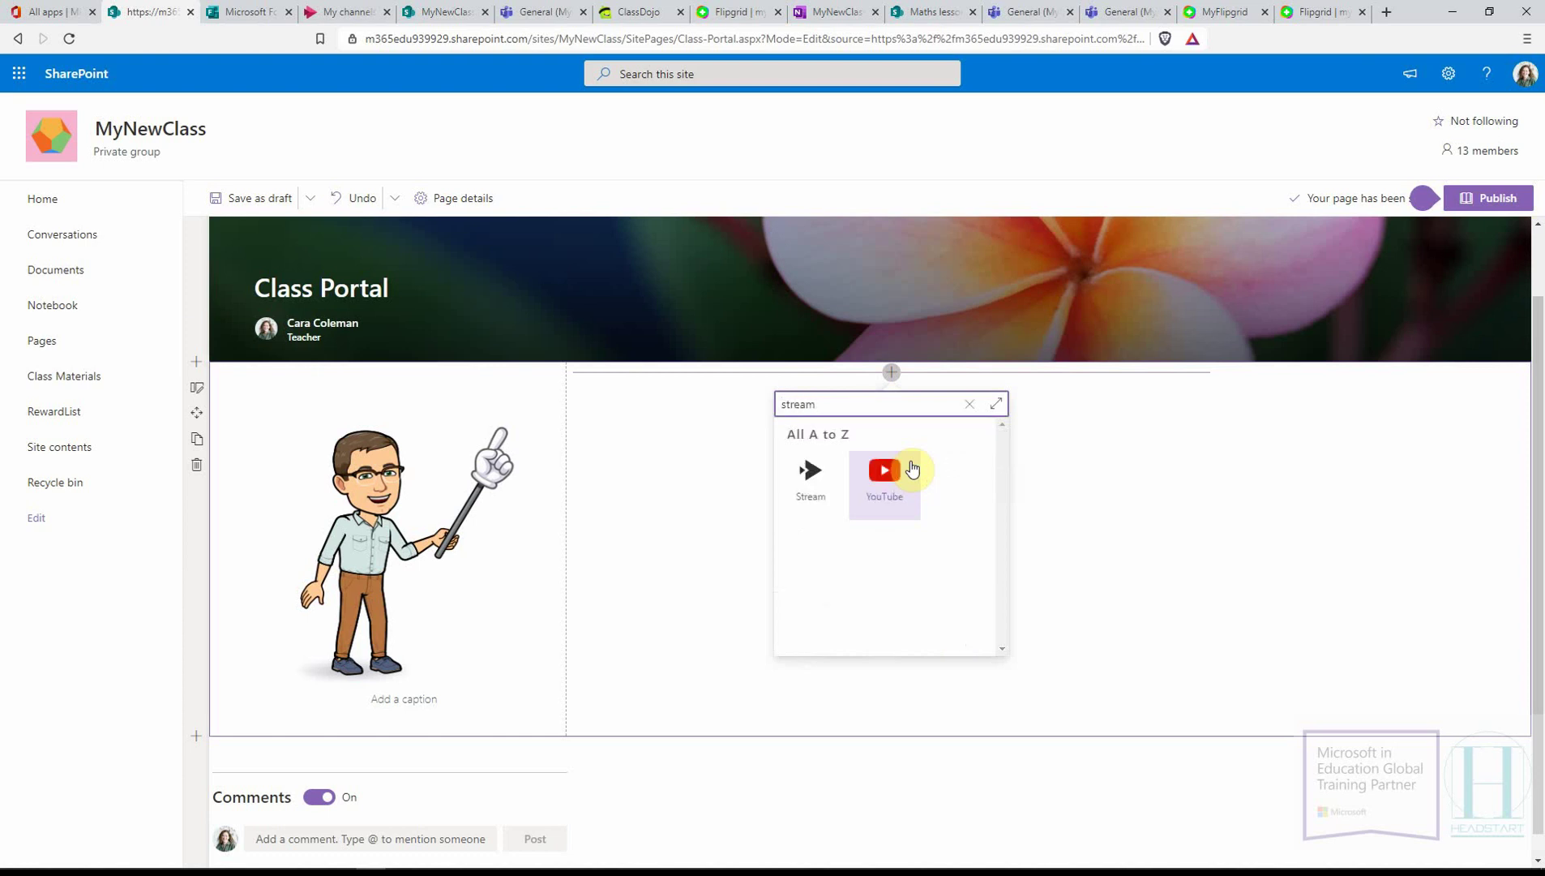
left_click(813, 480)
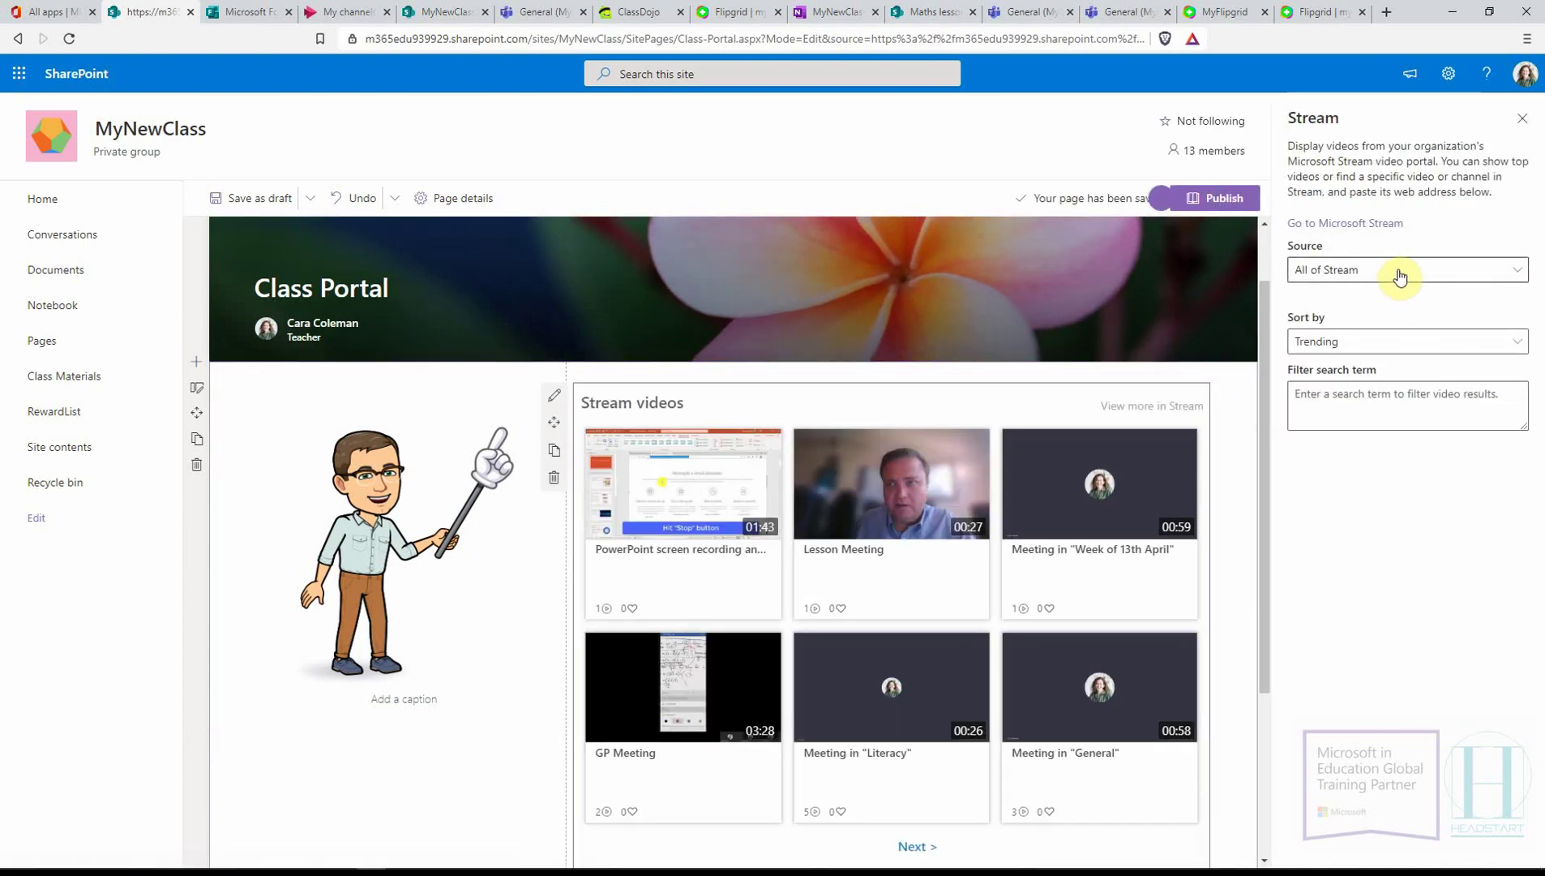
left_click(1400, 277)
left_click(1370, 351)
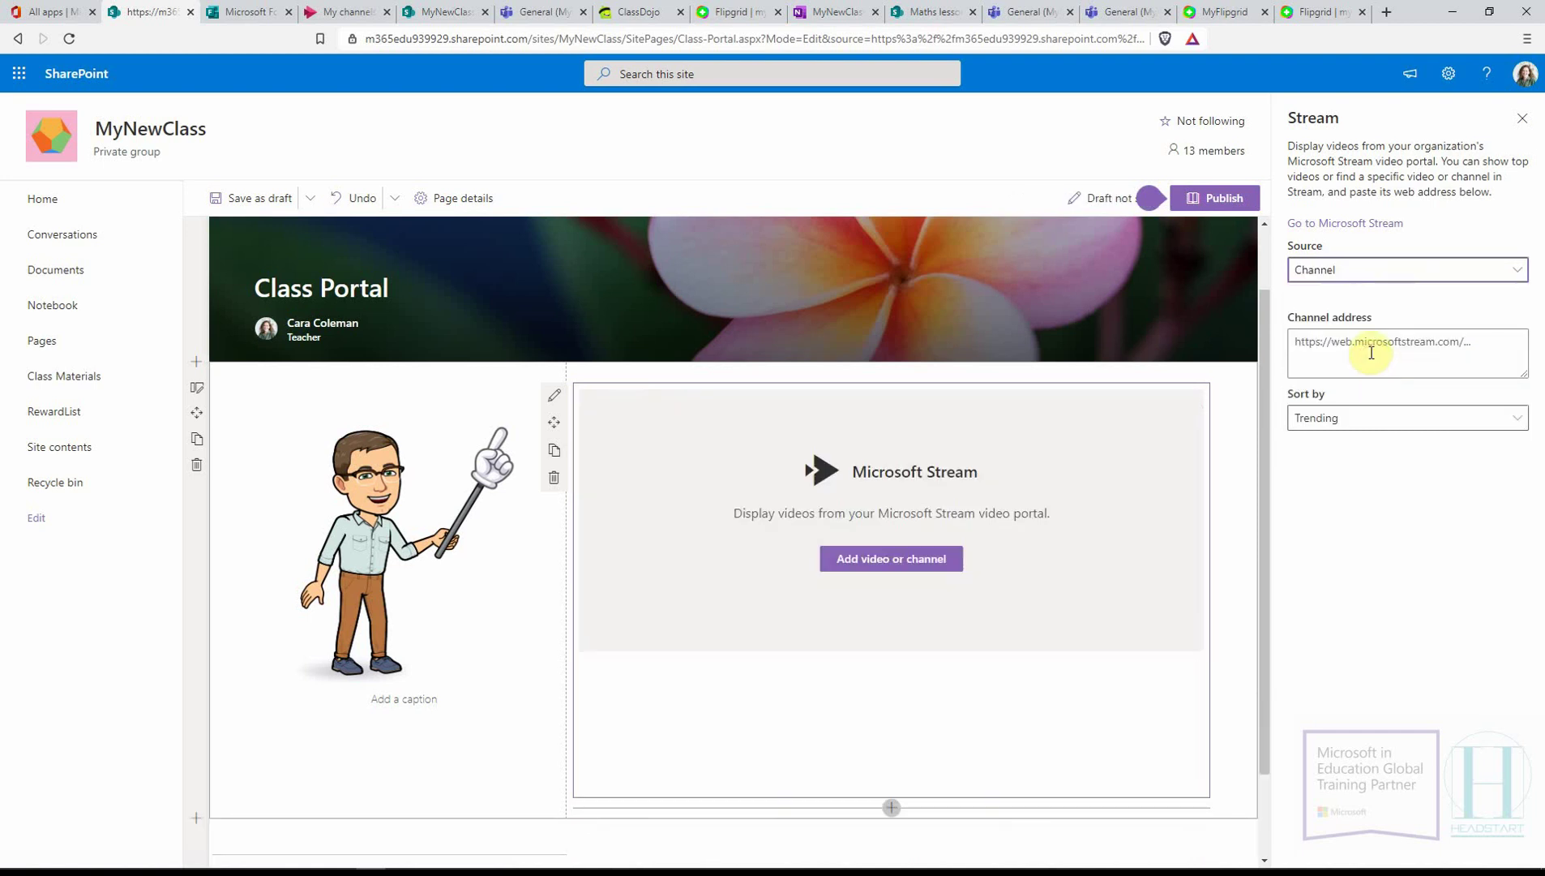
- Copy the NewClass channel's direct link in Microsoft Stream and paste it as the channel address of the Class Portal page's Stream web part
left_click(347, 11)
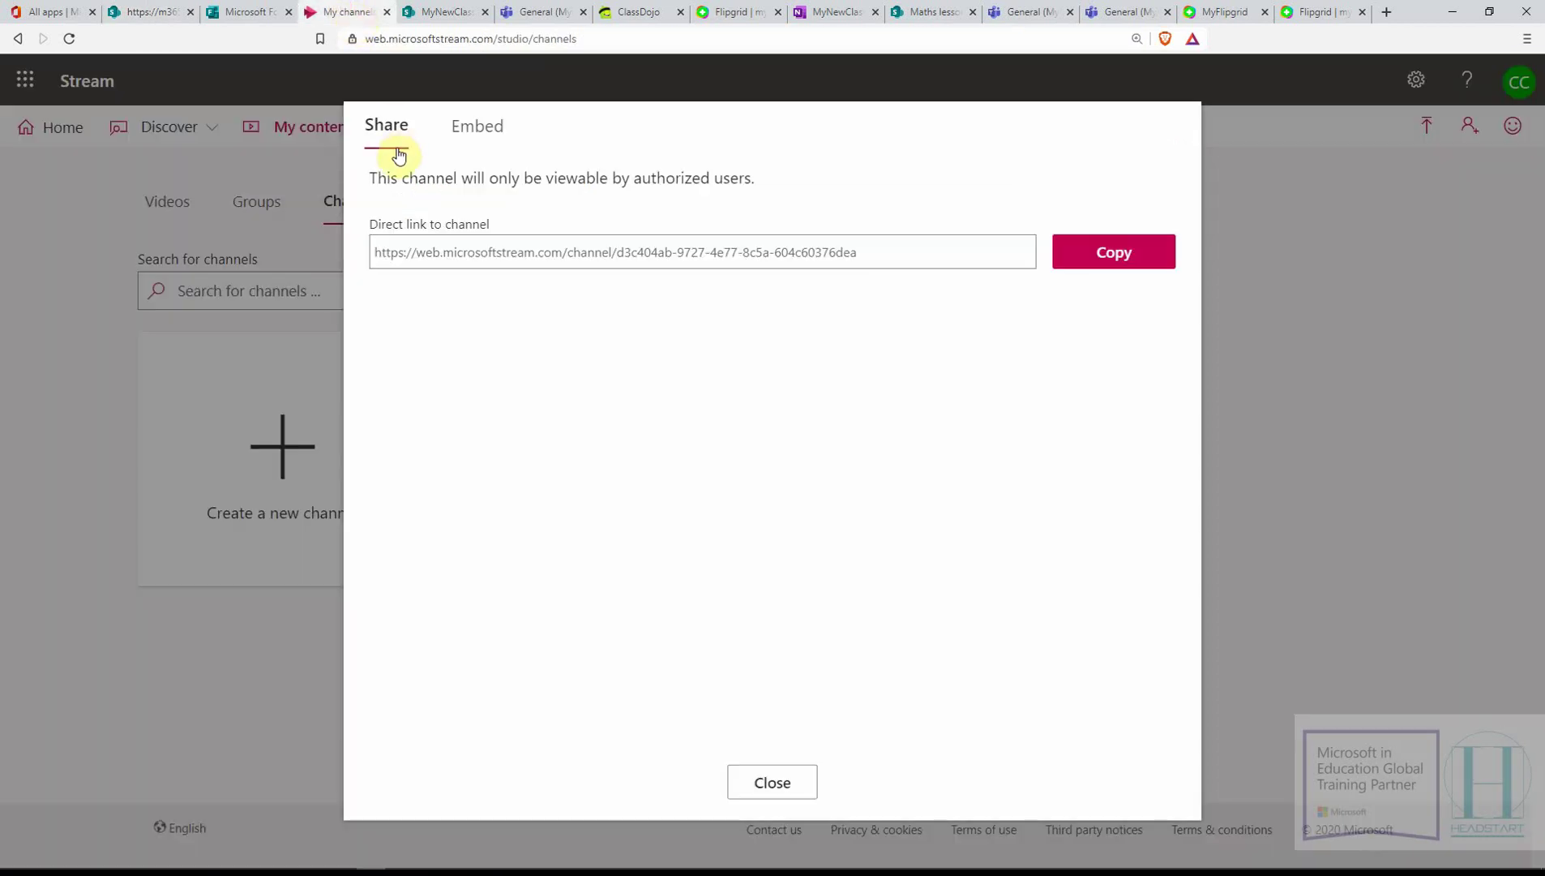
left_click(778, 781)
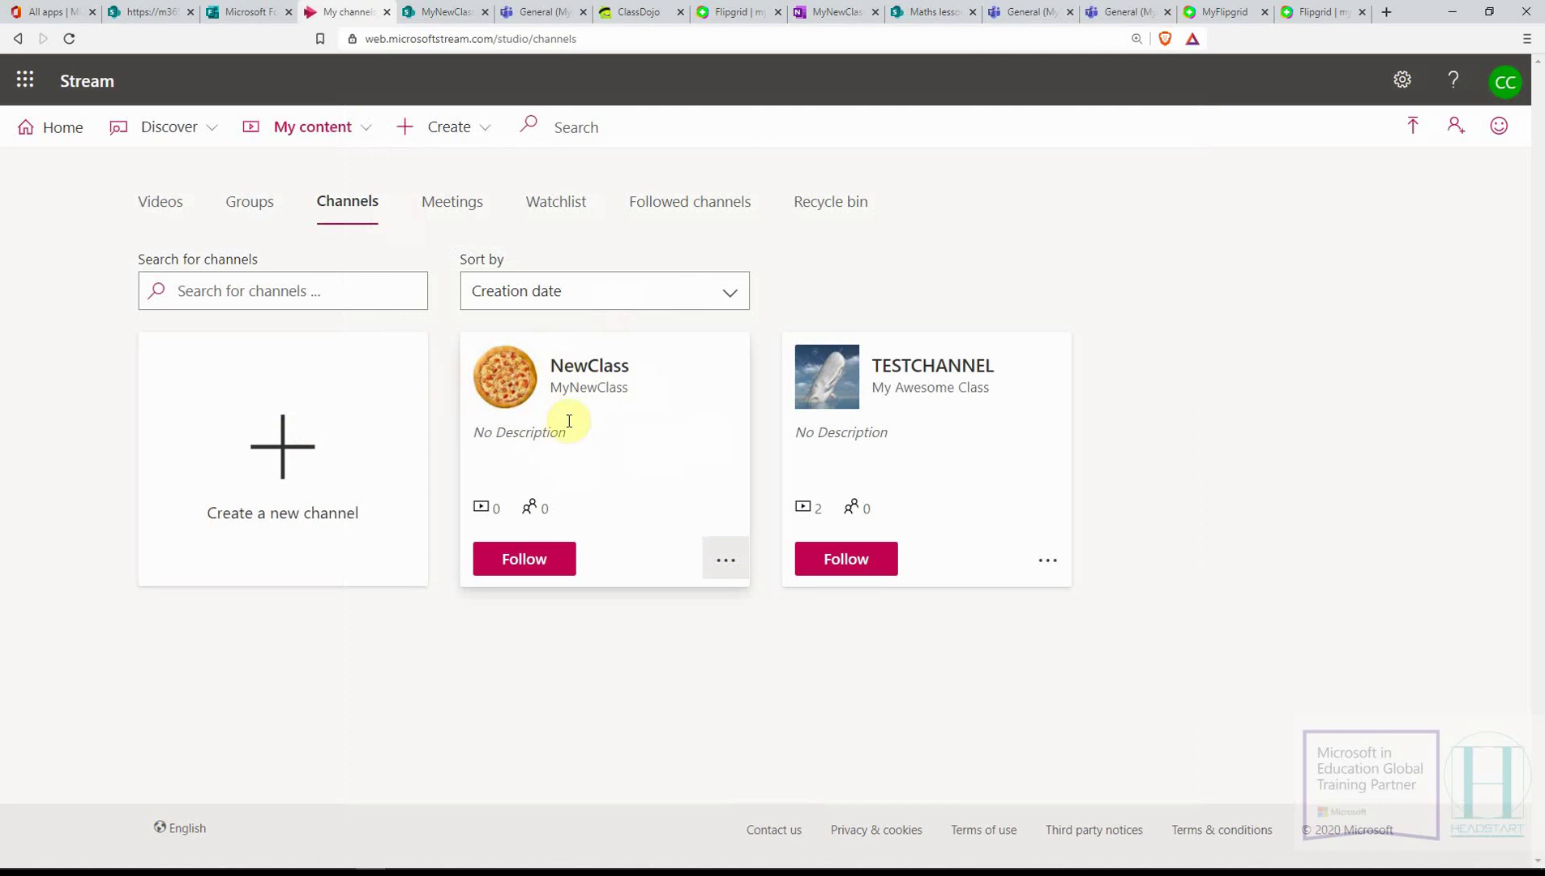
left_click(575, 454)
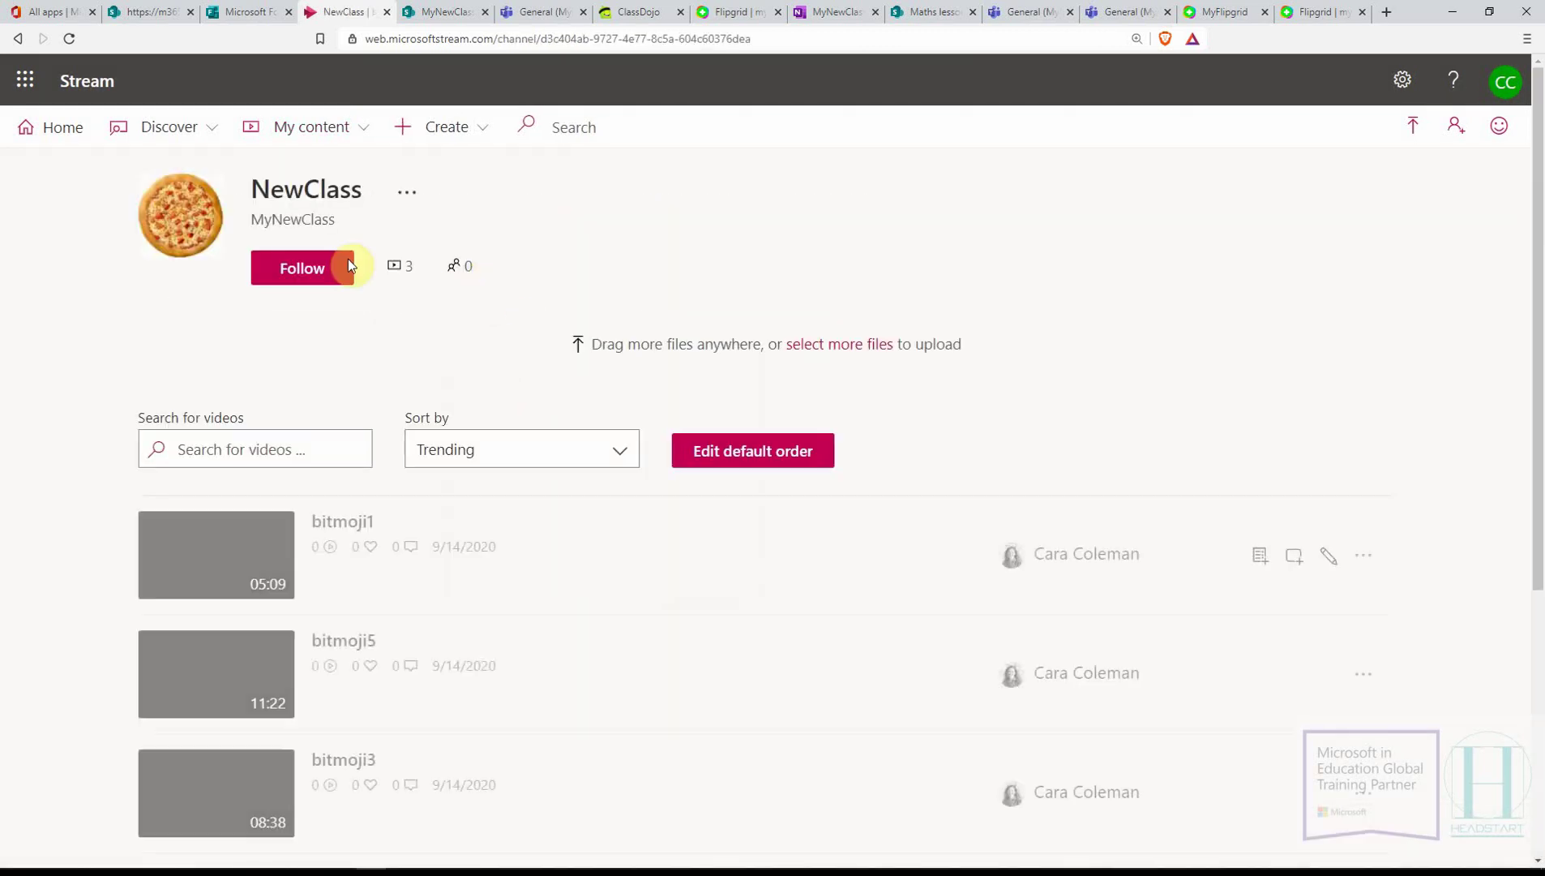
left_click(407, 192)
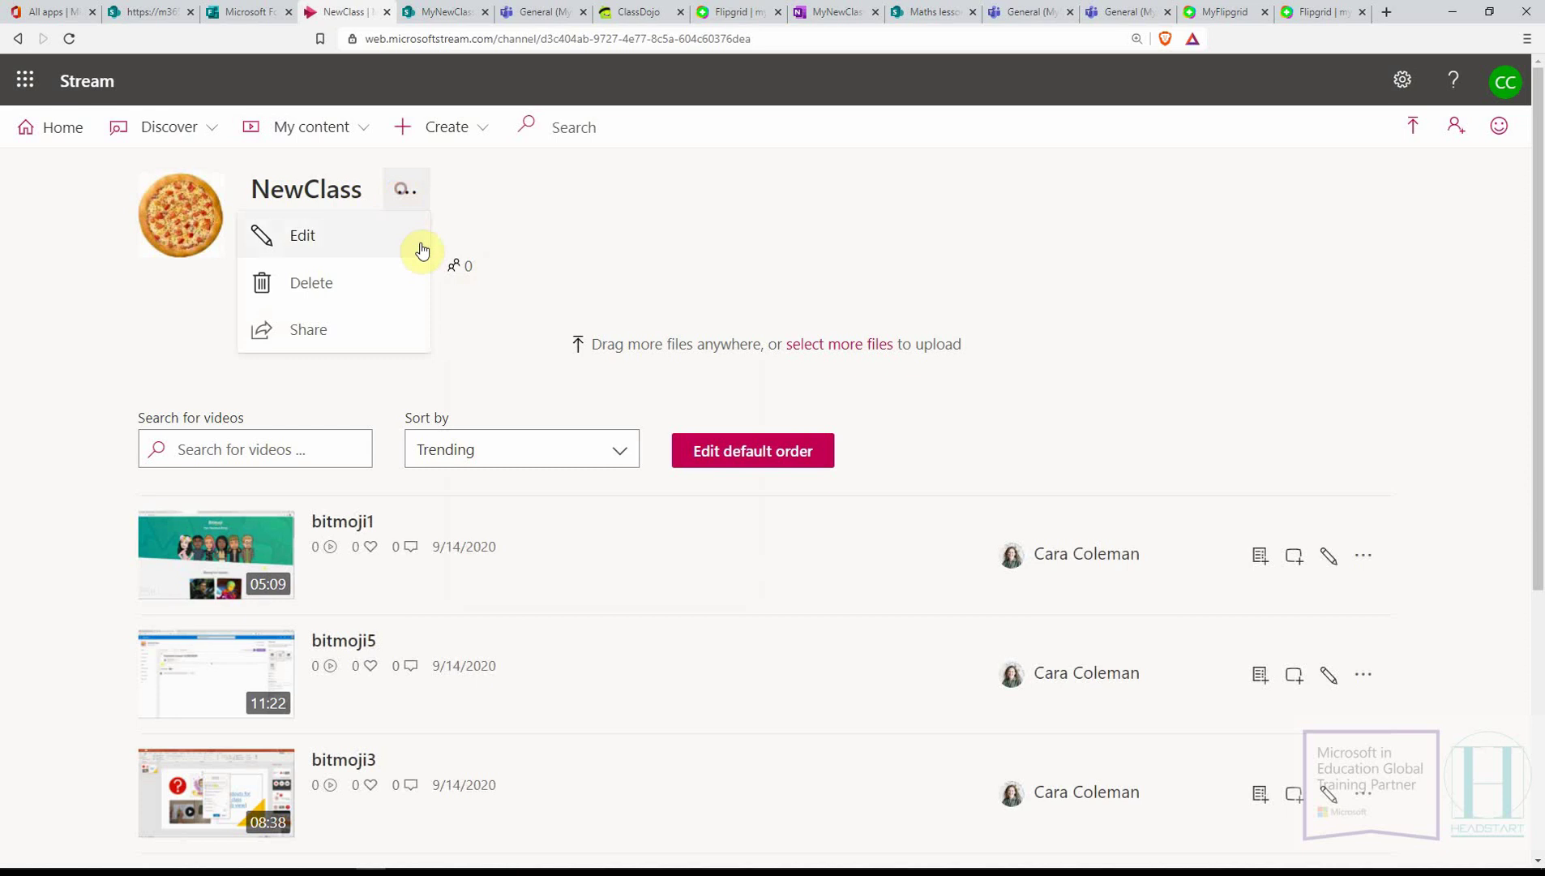
left_click(325, 329)
left_click(1105, 265)
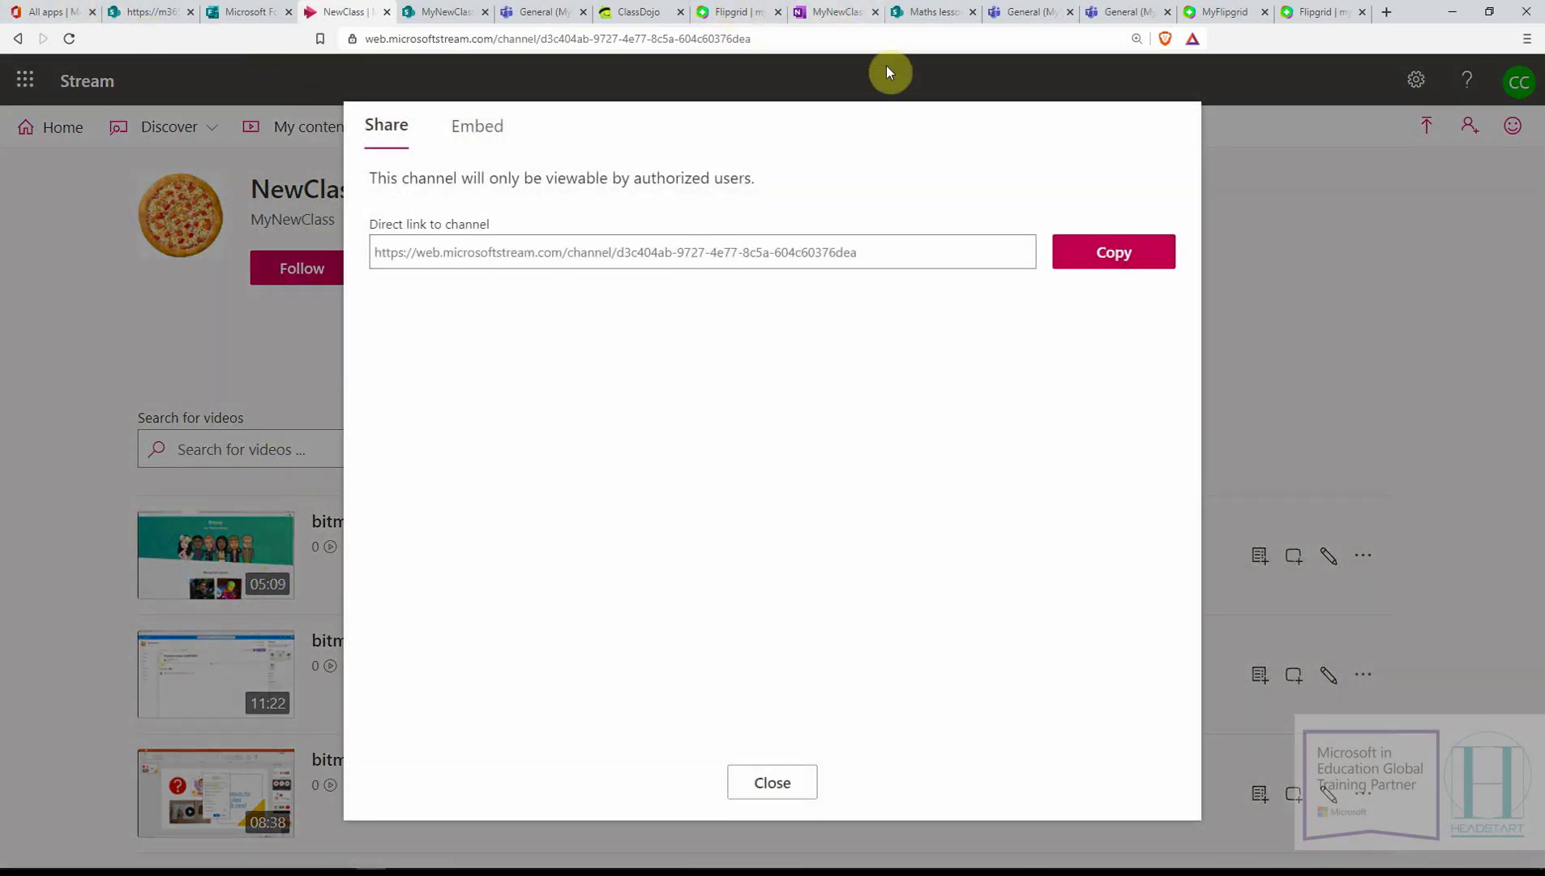
left_click(446, 9)
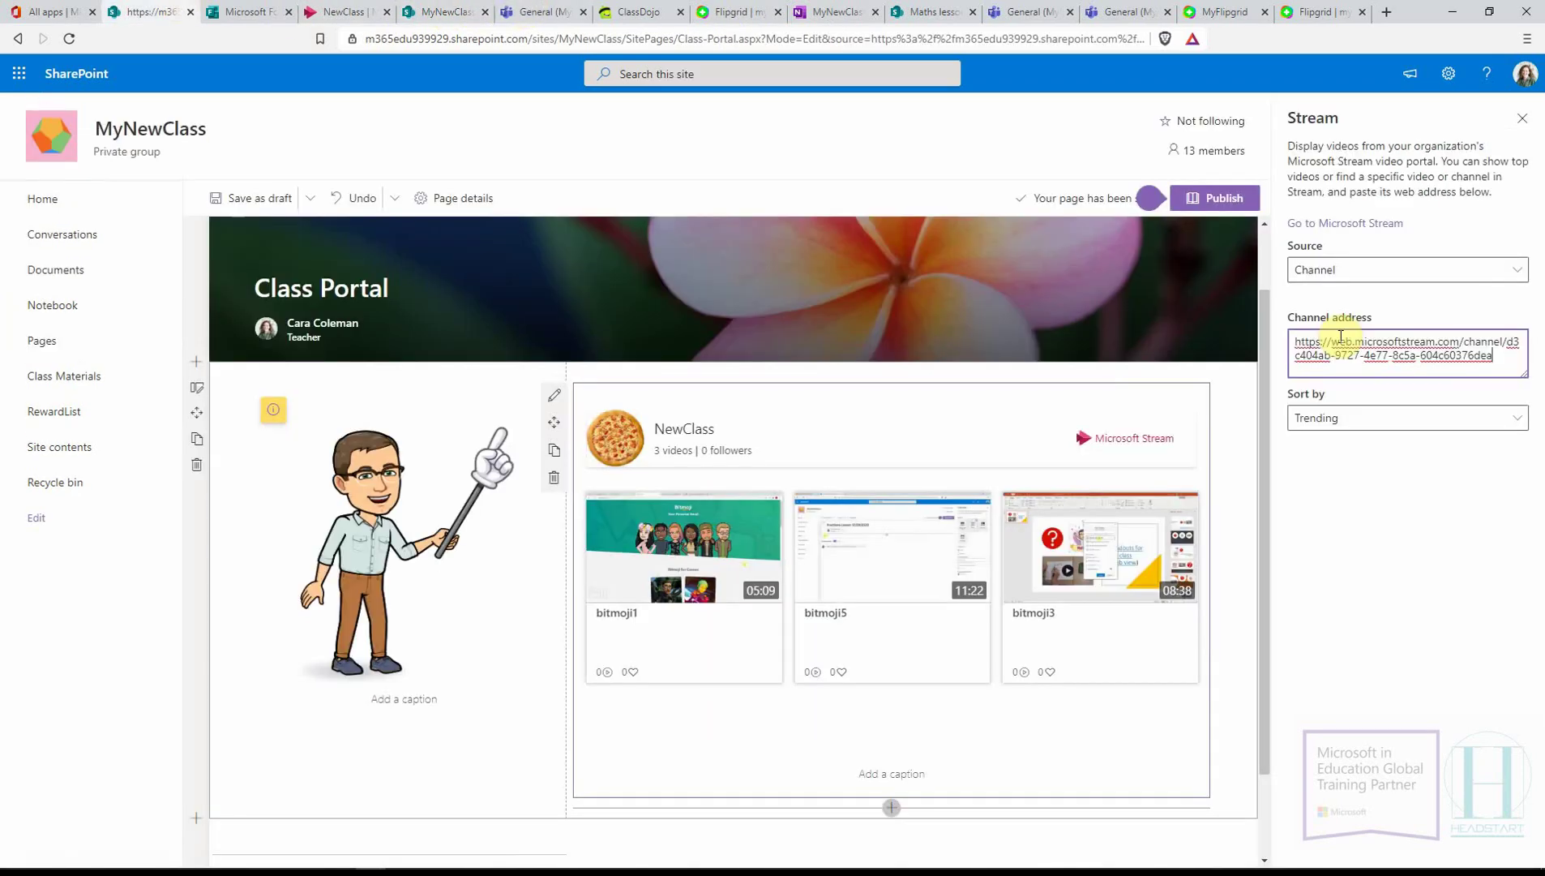
left_click(1401, 577)
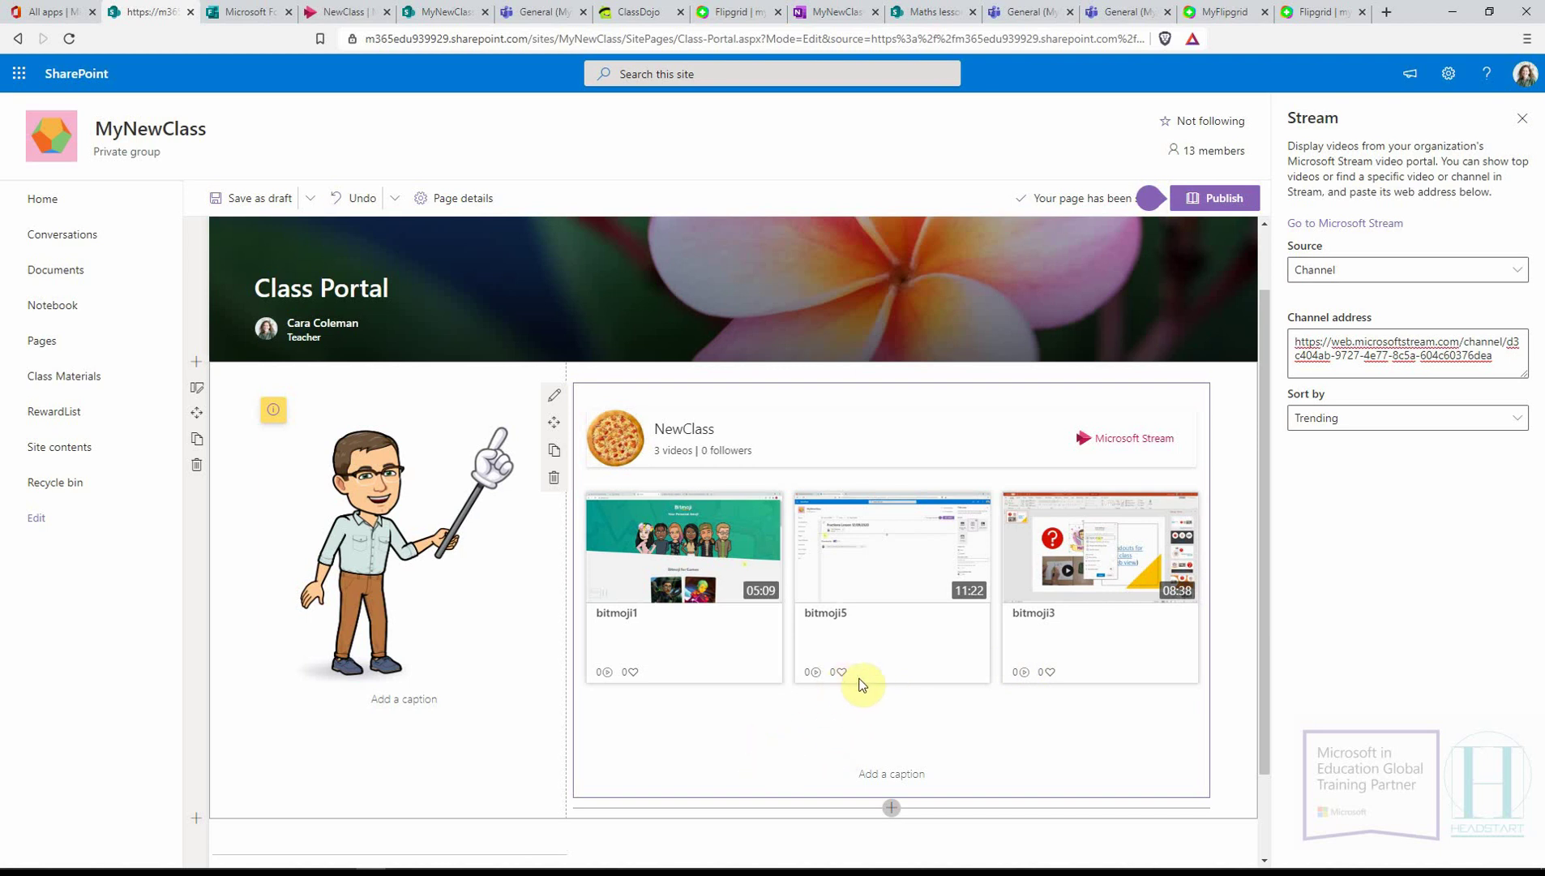
scroll(1245, 536, "down", 2)
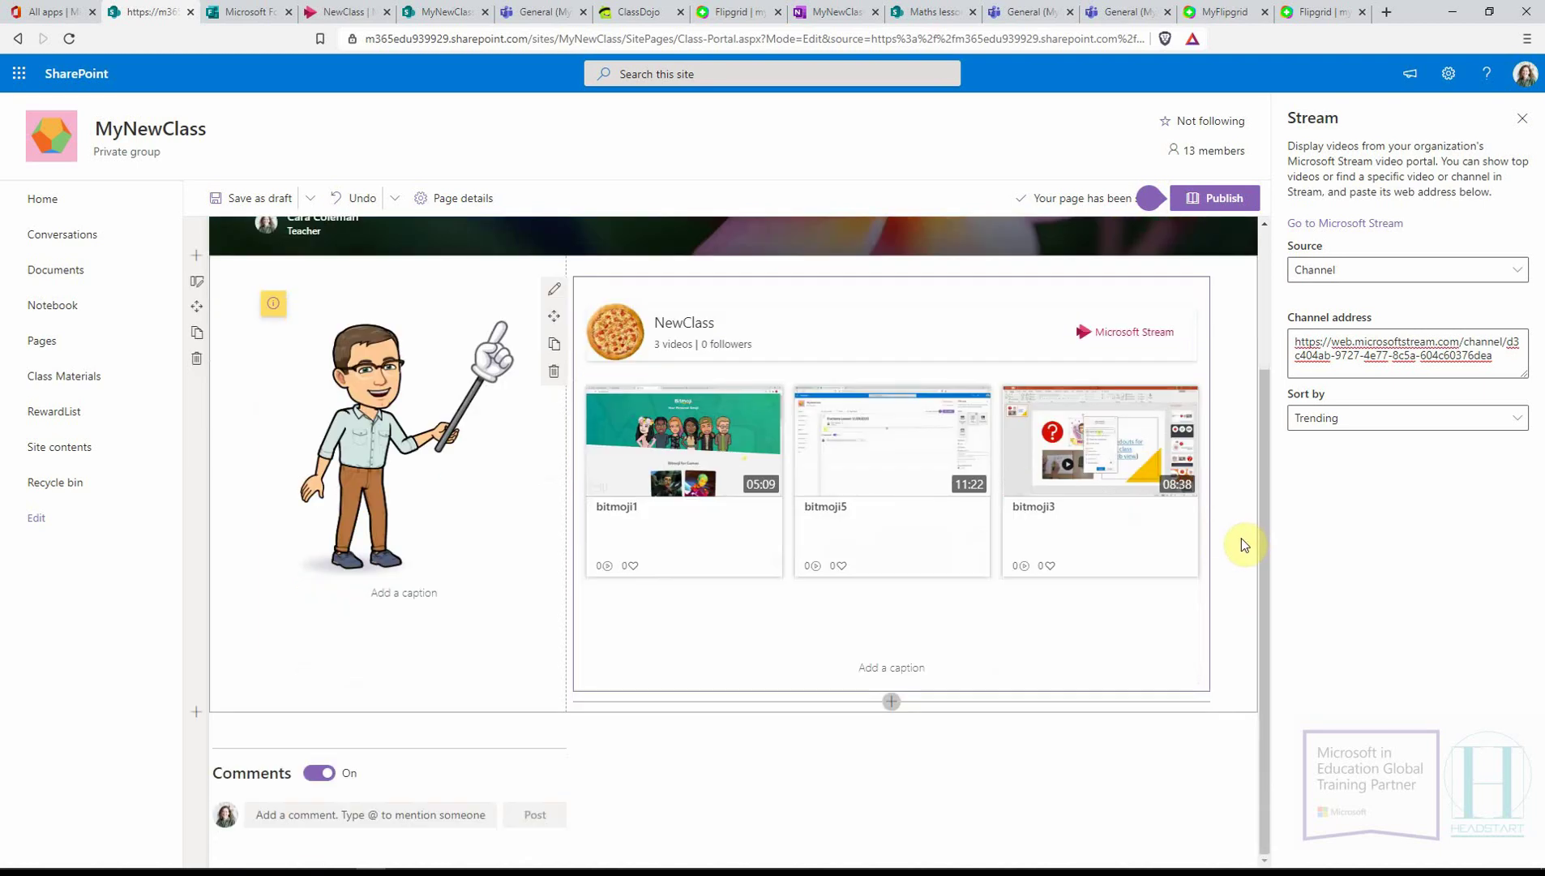
left_click(1241, 537)
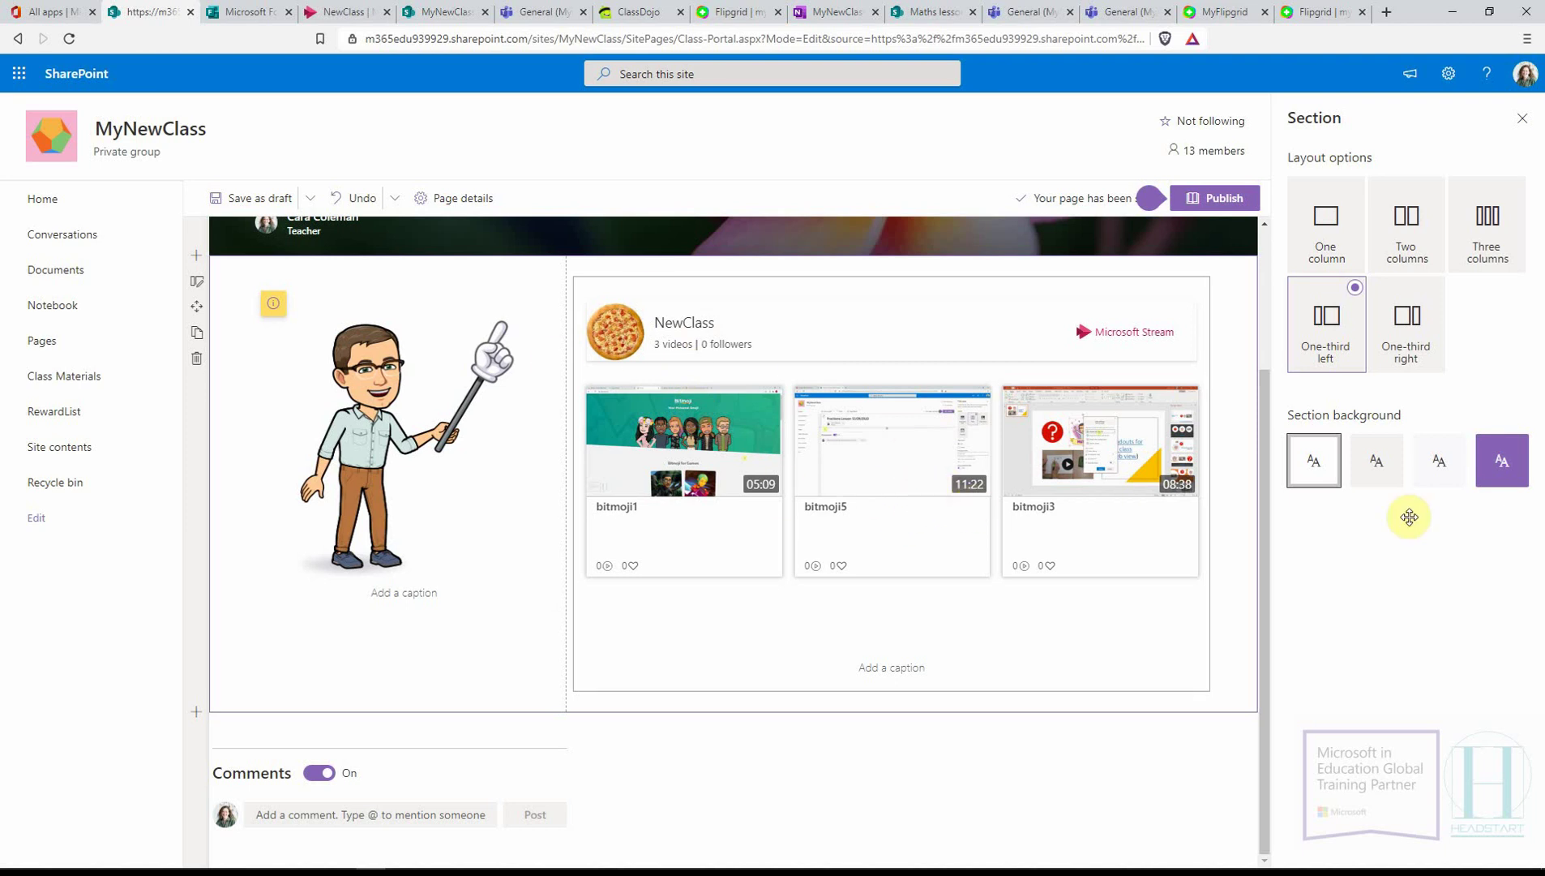
left_click(808, 397)
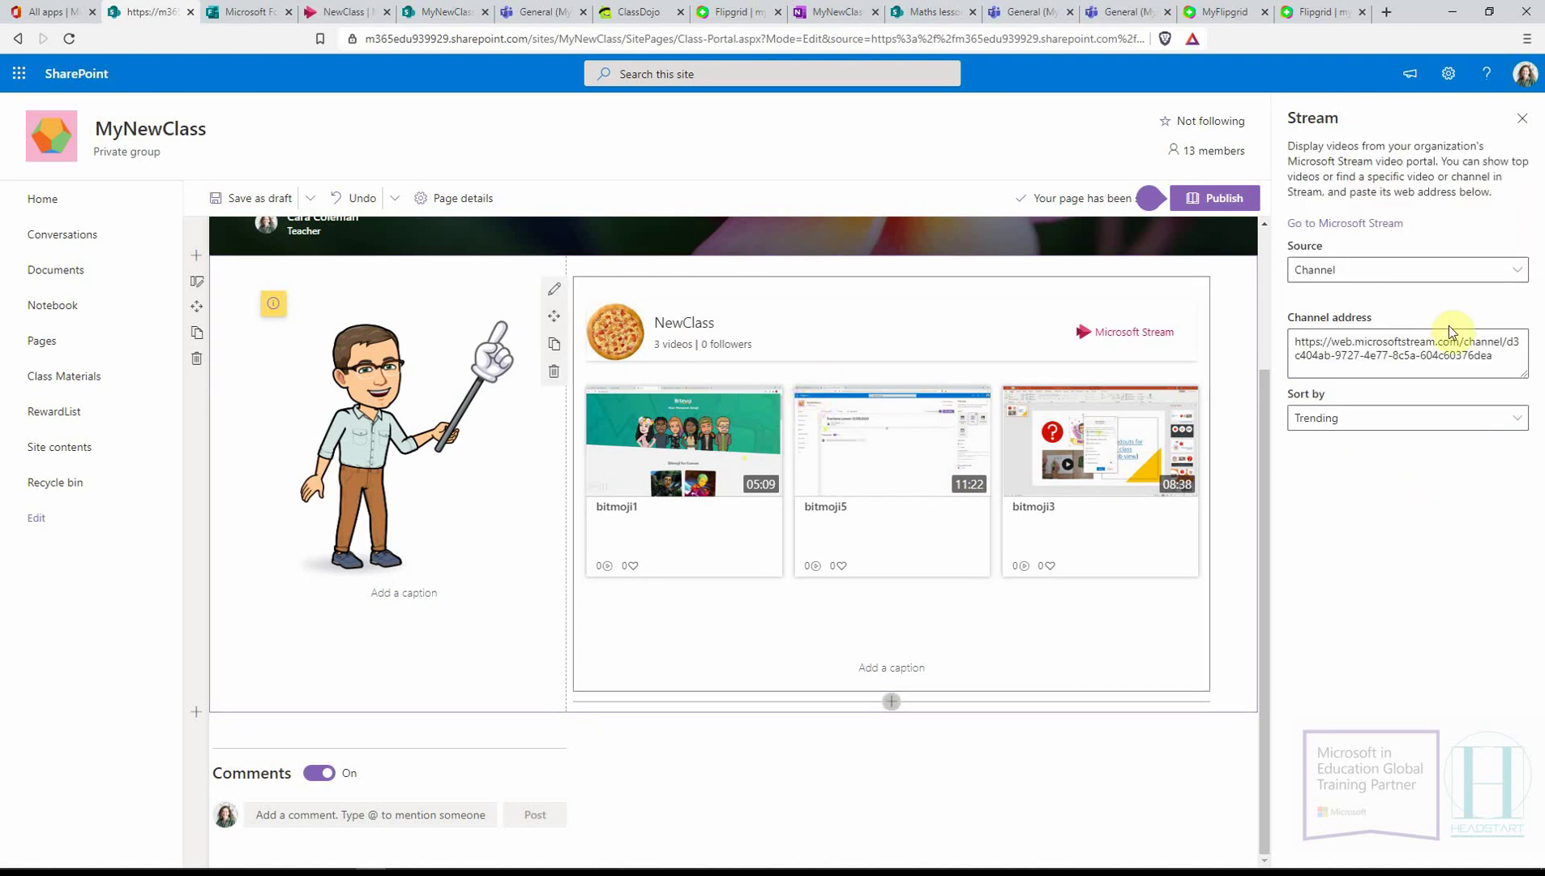
- Sort the Stream web part's channel videos by publish date
left_click(1366, 417)
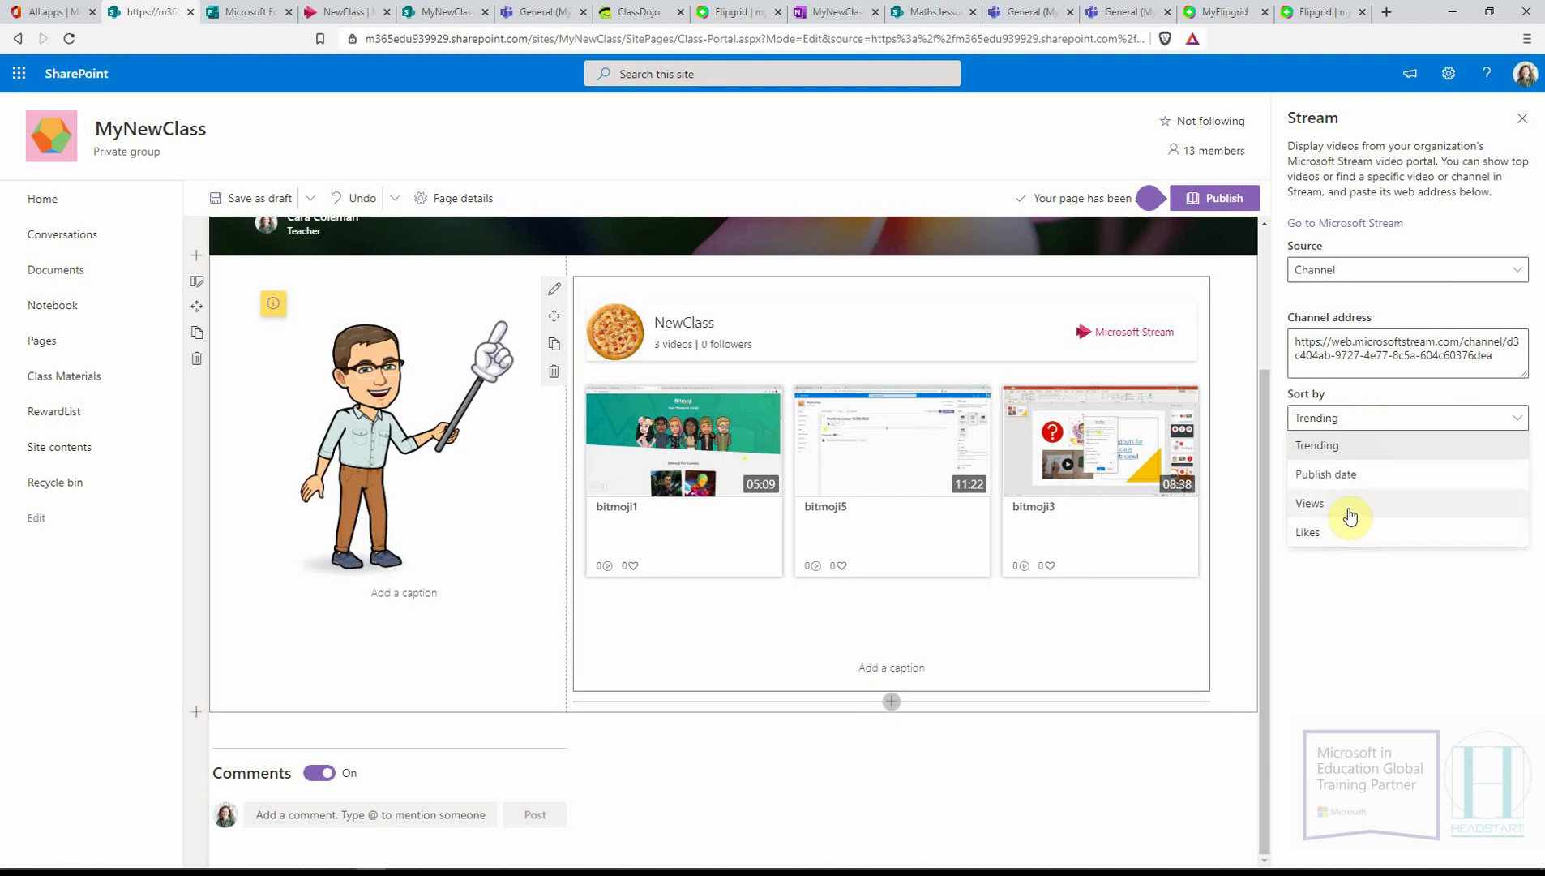
left_click(1347, 474)
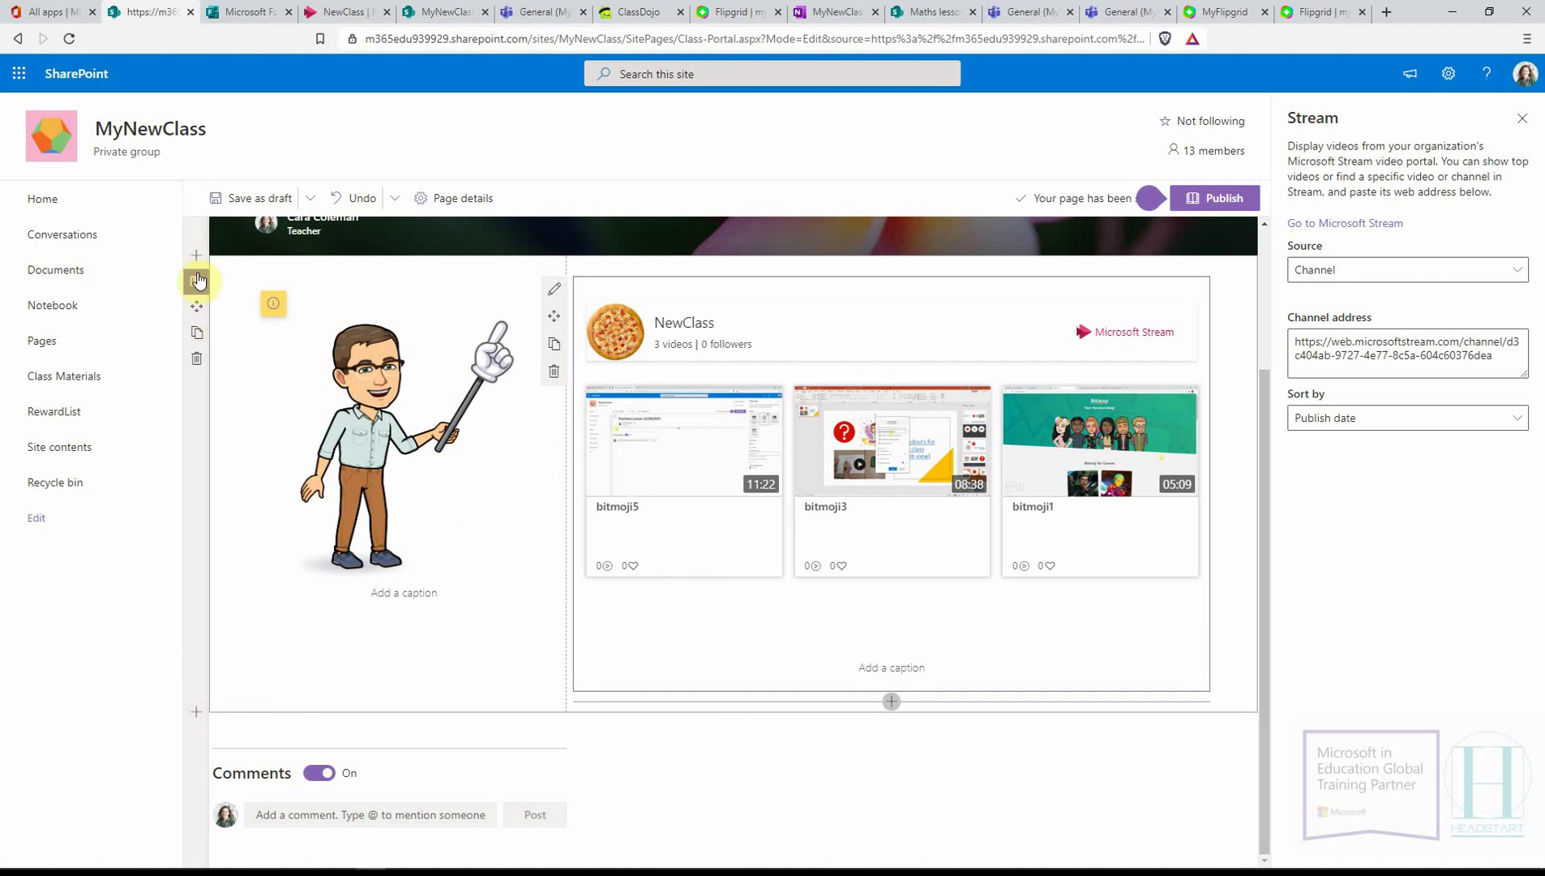
- Duplicate the section holding the cartoon image and videos, and delete the Stream web part from the copy
left_click(197, 332)
scroll(478, 693, "down", 5)
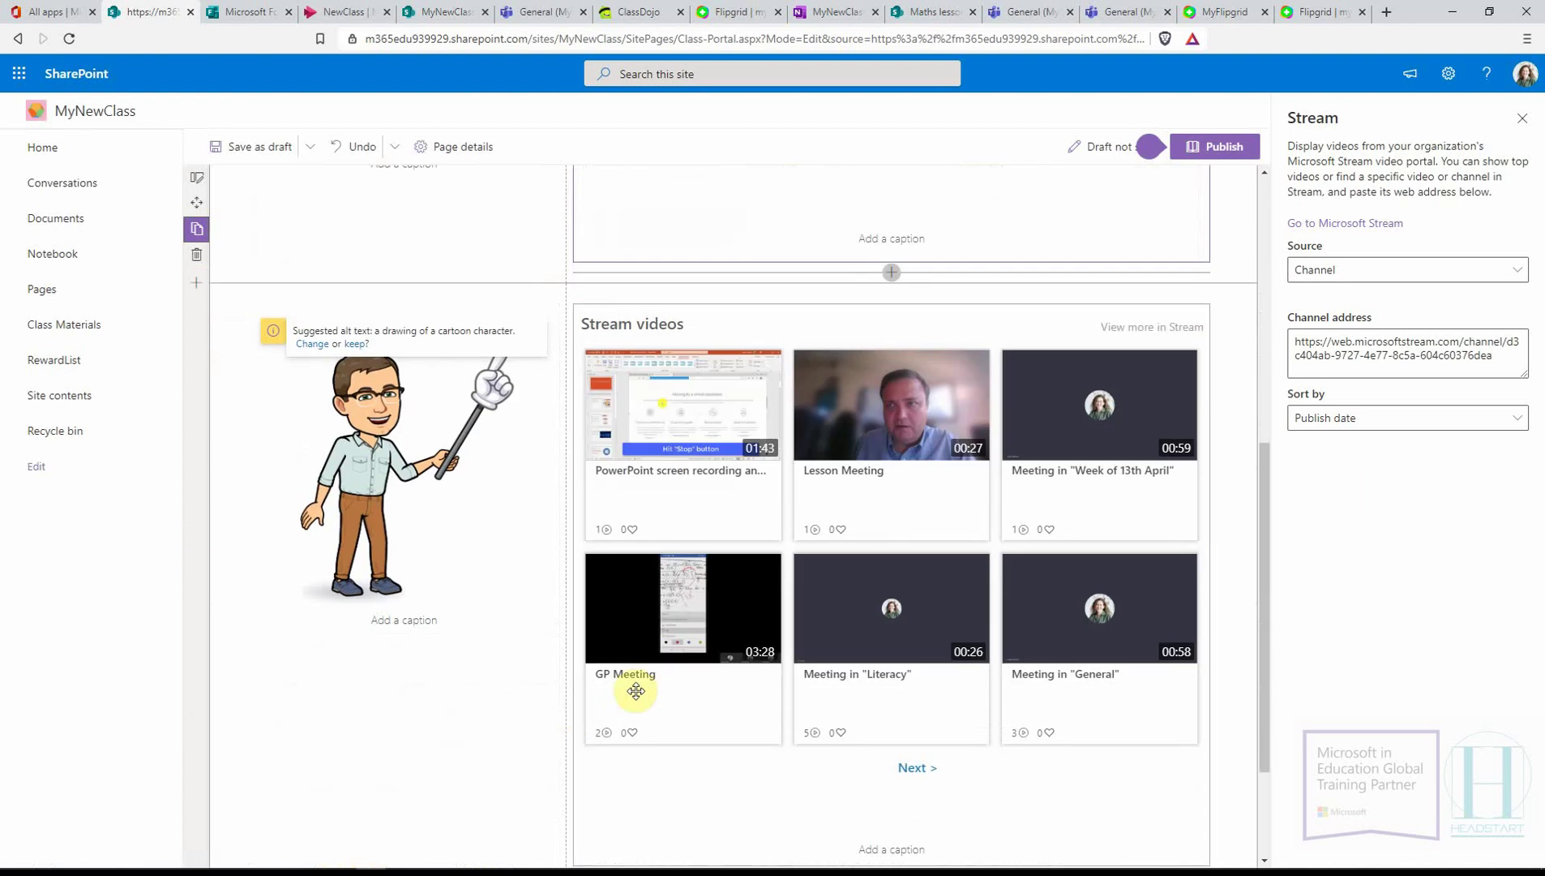
left_click(696, 323)
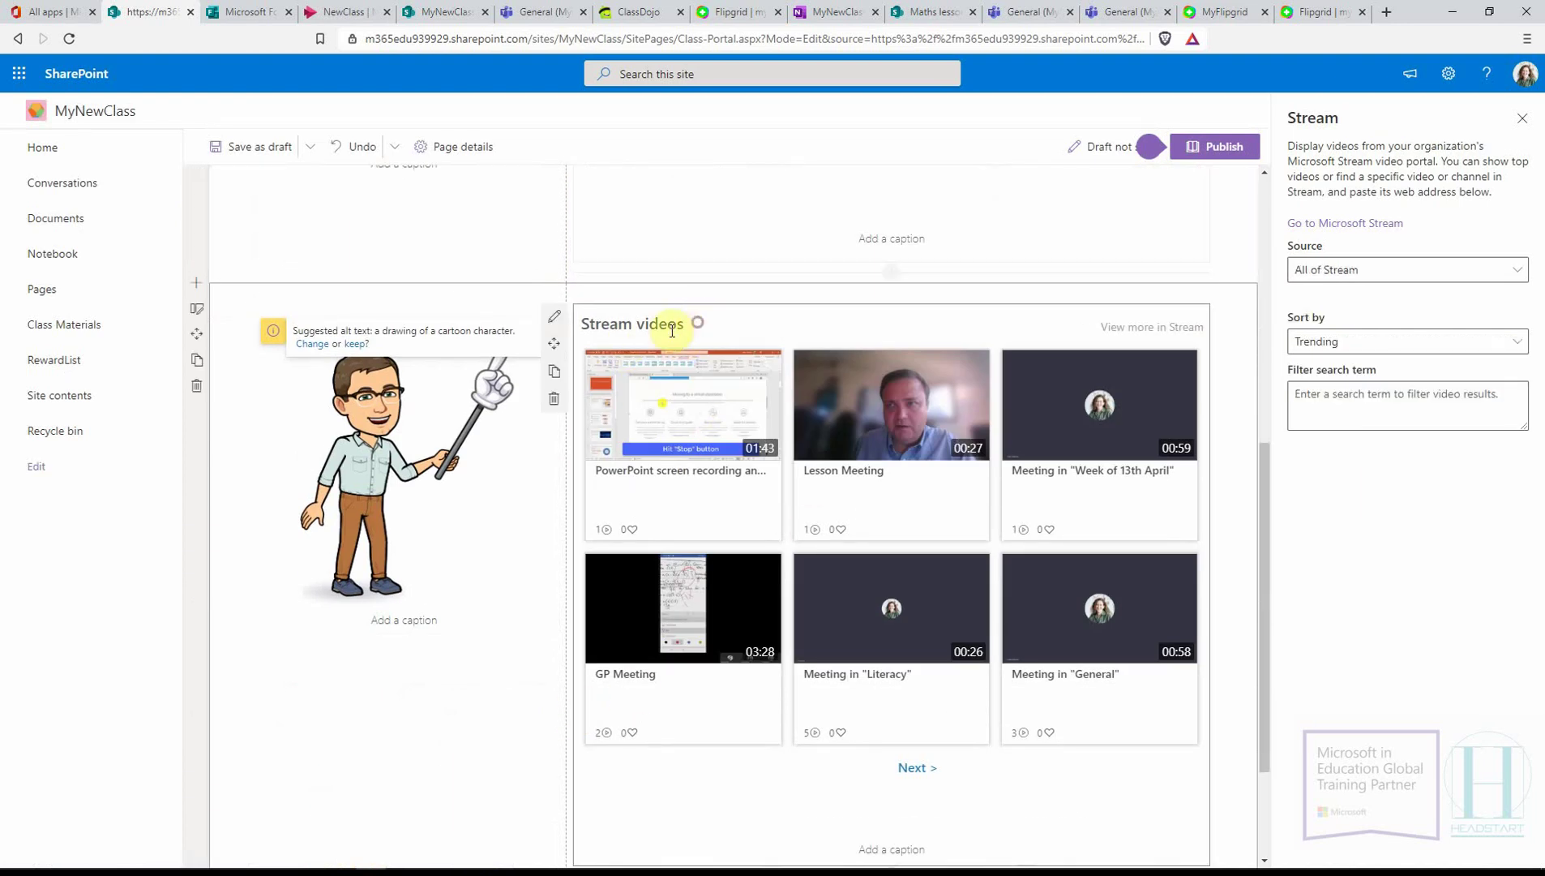
left_click(554, 398)
left_click(838, 496)
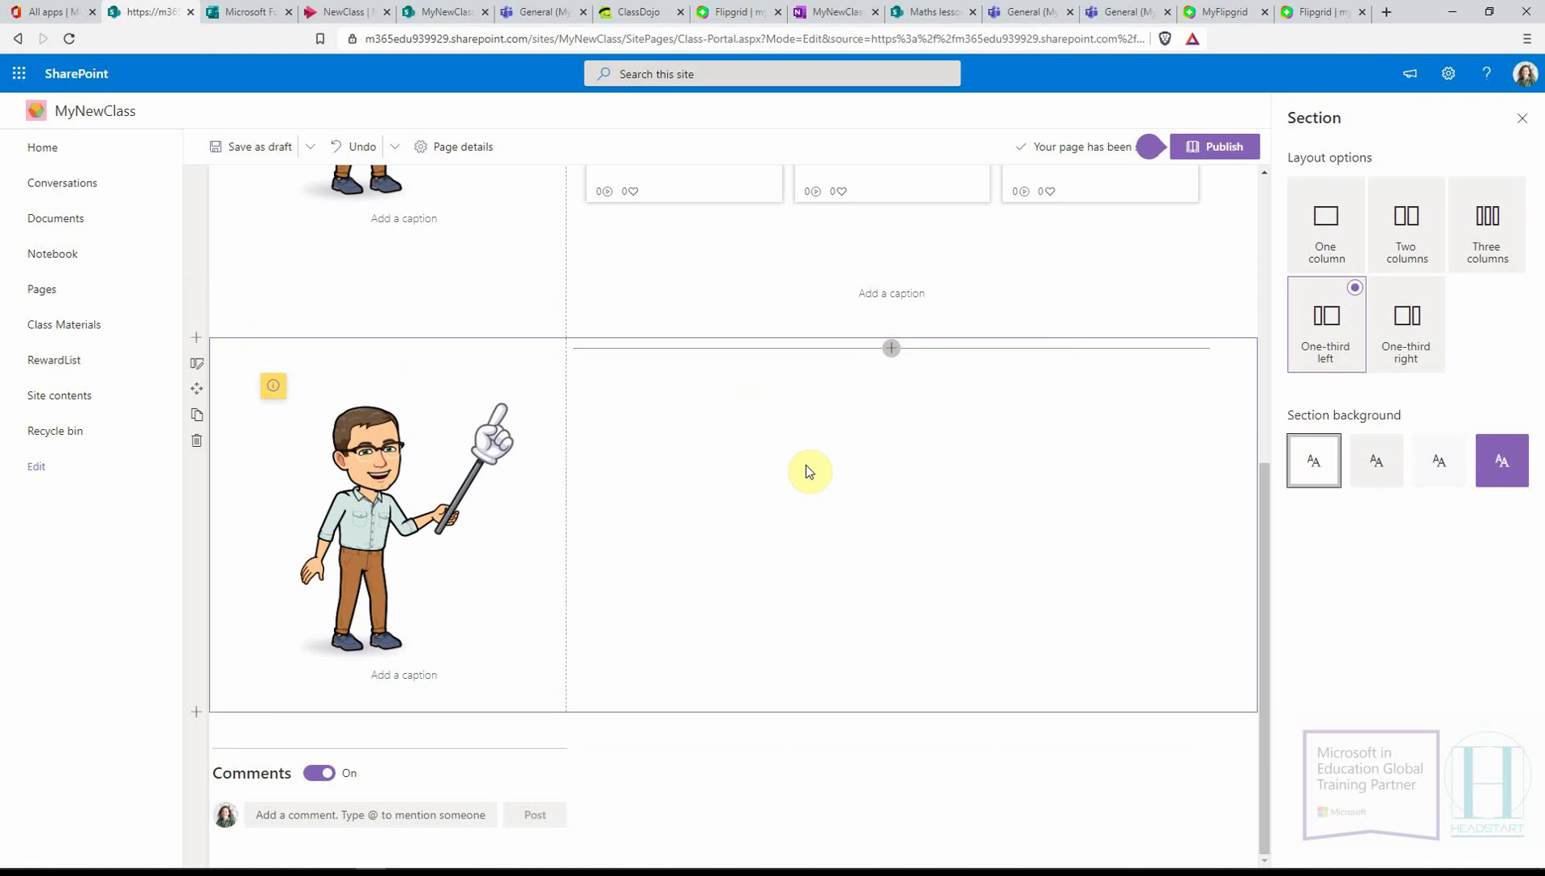
- Turn on the text overlay for the cartoon image beside the NewClass videos and set it to "Access your videos here ---->"
scroll(786, 454, "up", 3)
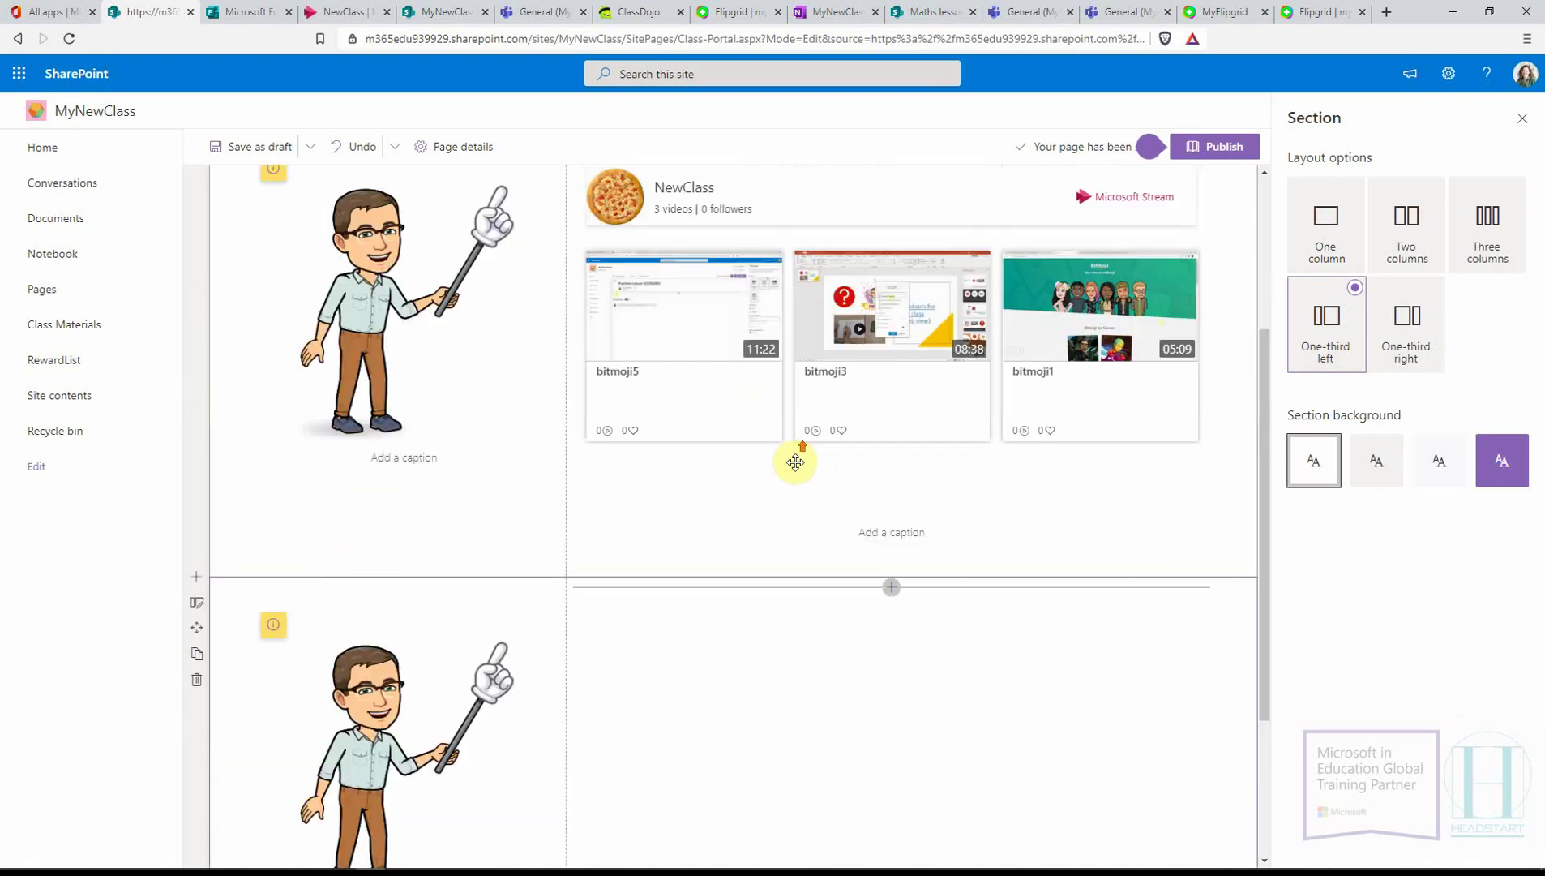
left_click(360, 334)
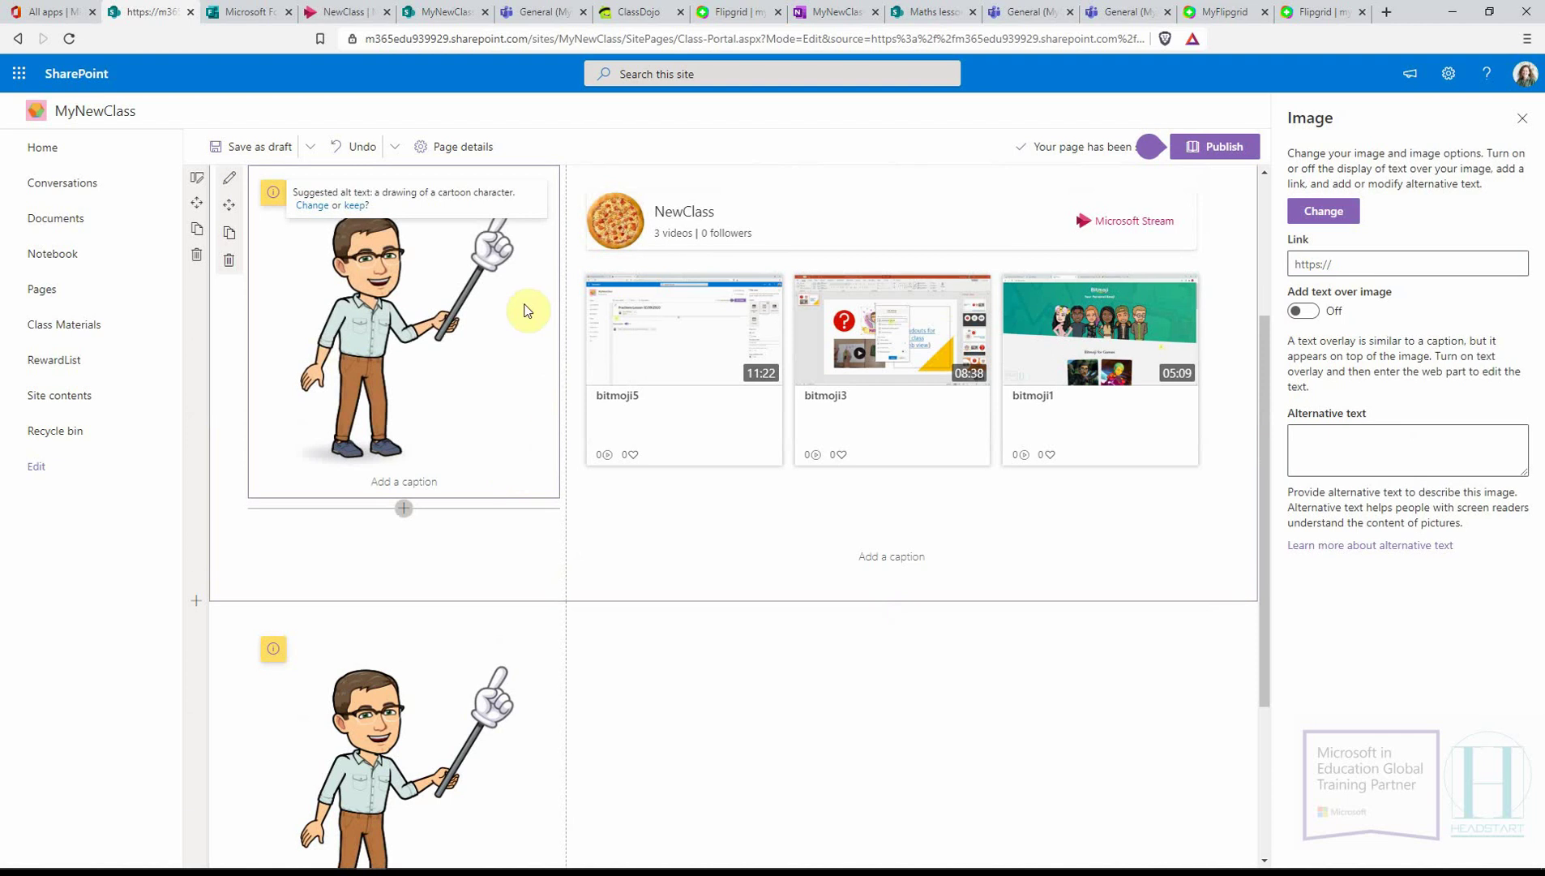
left_click(358, 311)
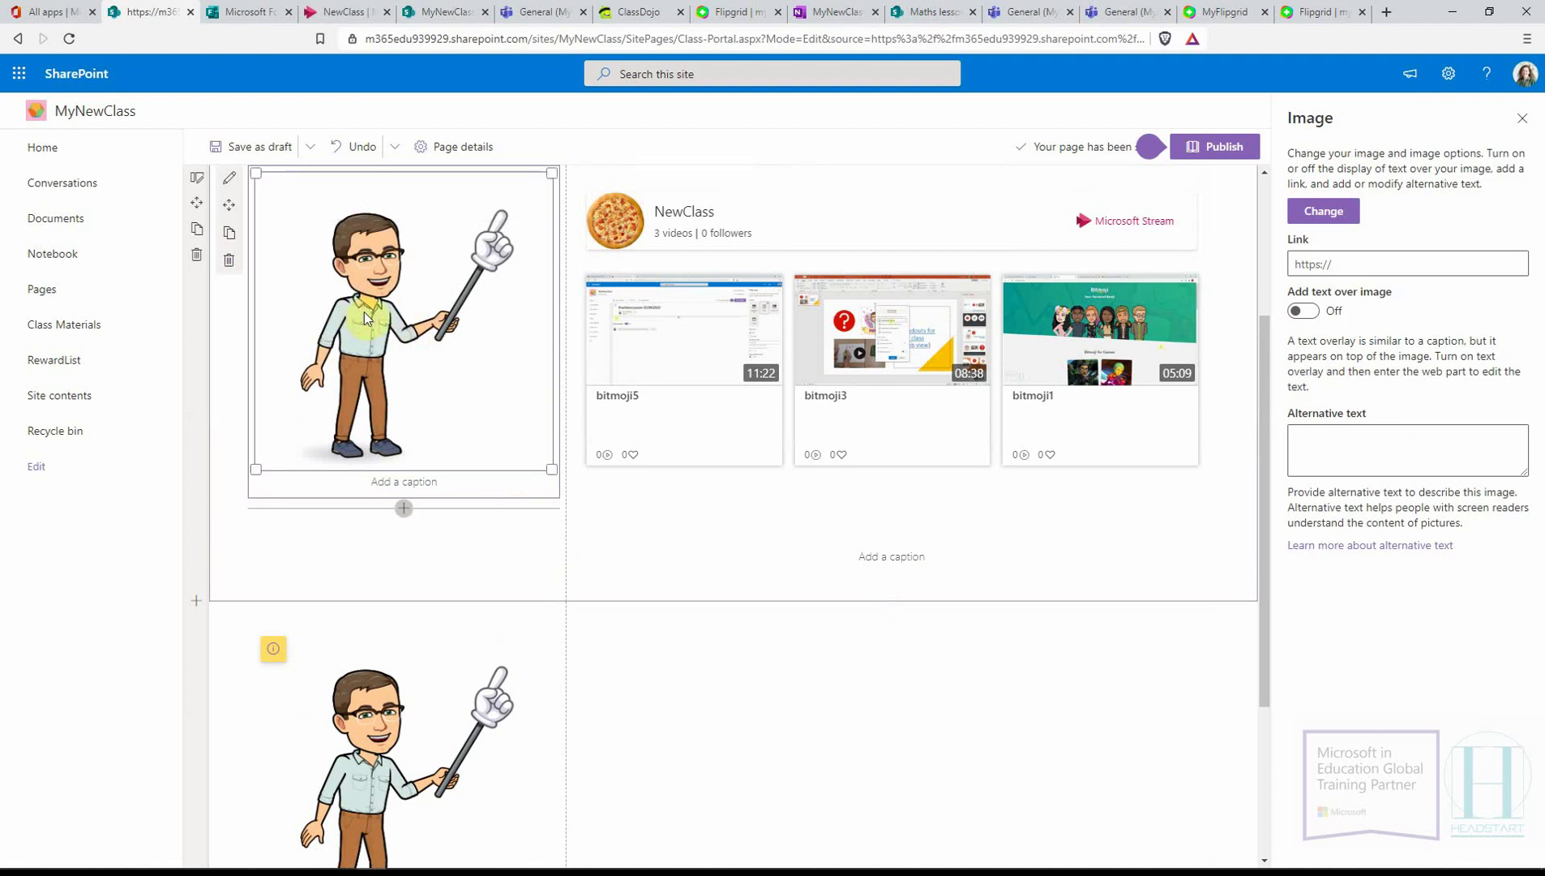
left_click(1302, 311)
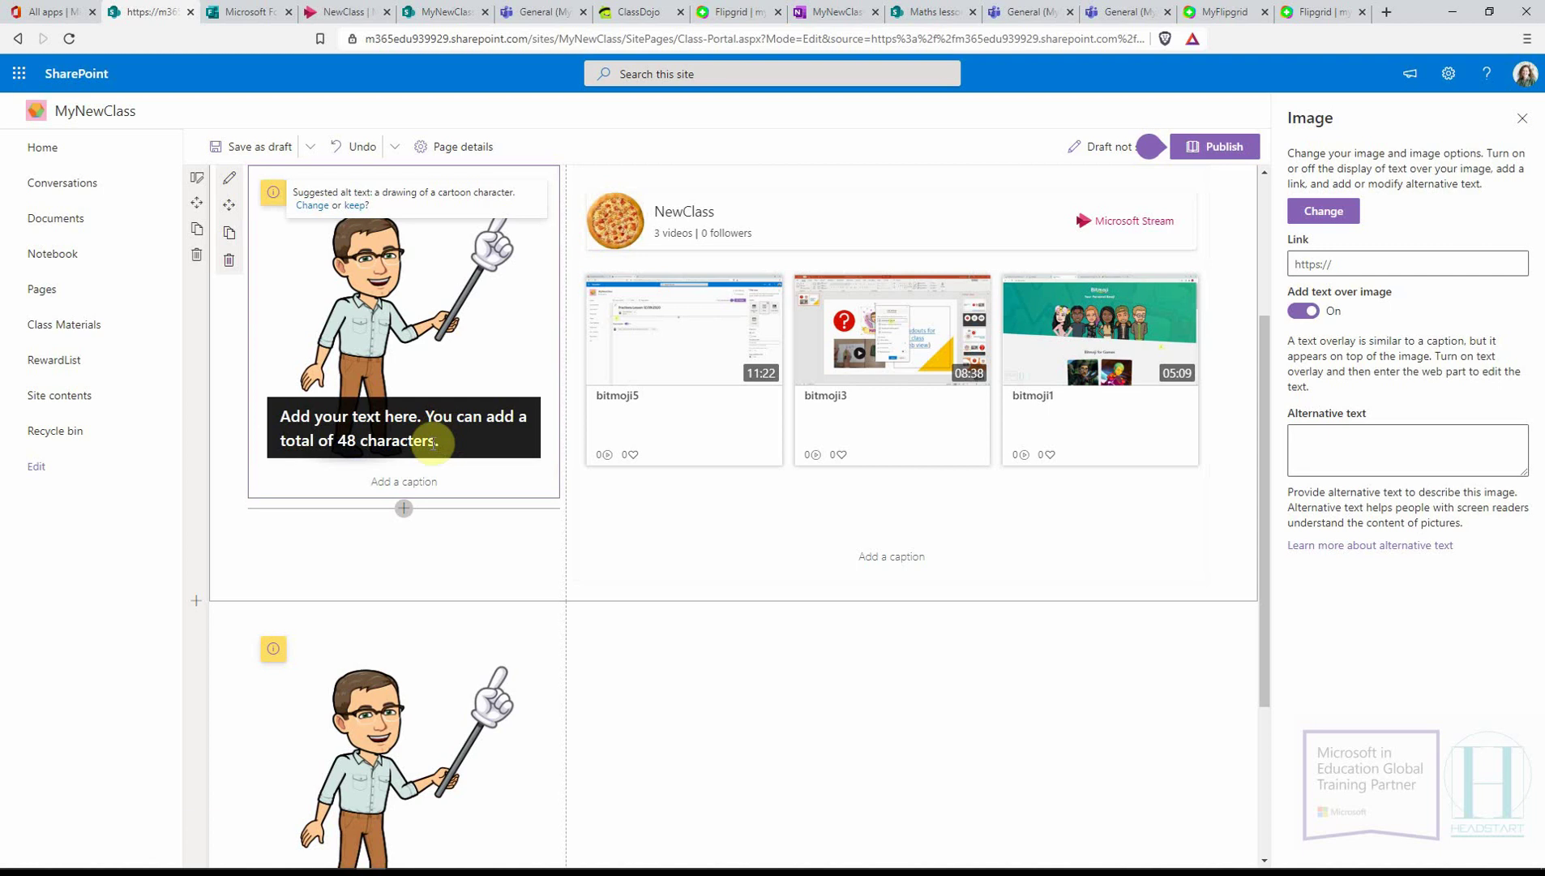
left_click(469, 438)
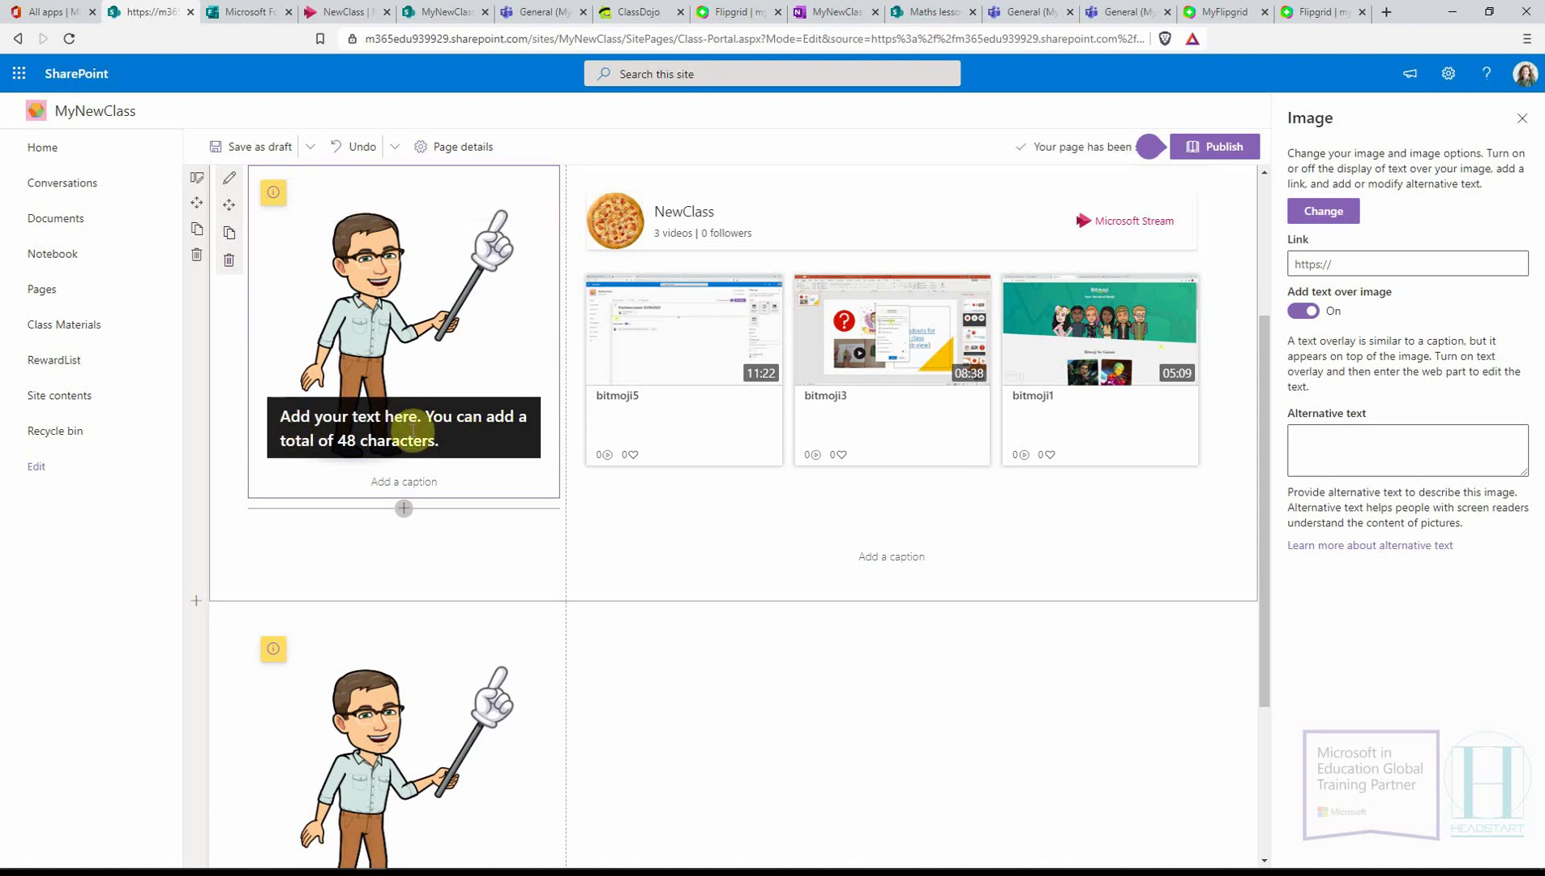
type("Access your ")
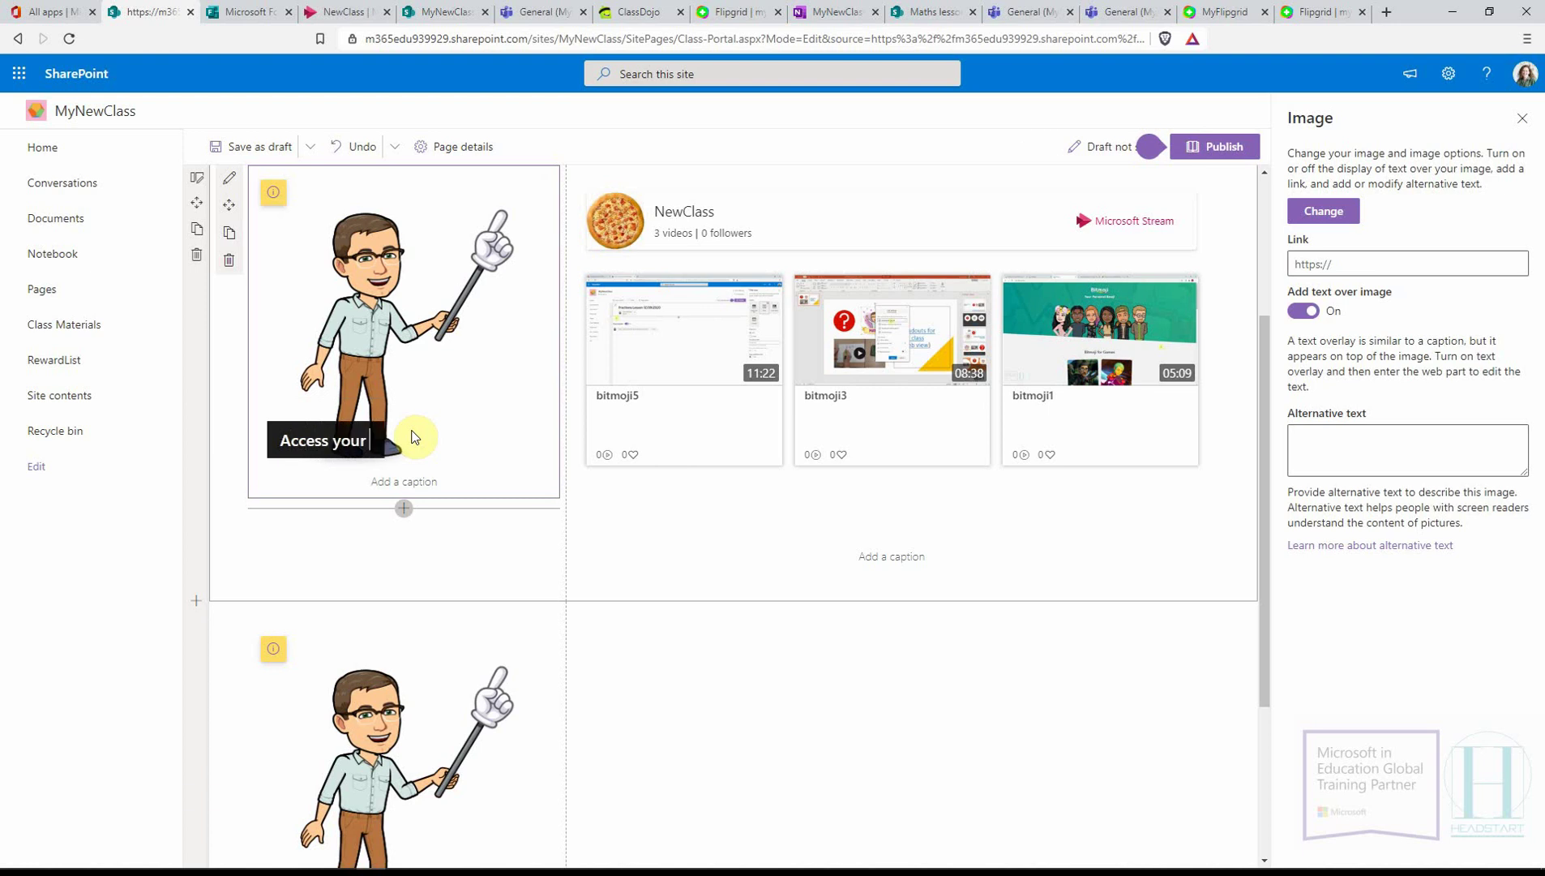
type("videos here ---->")
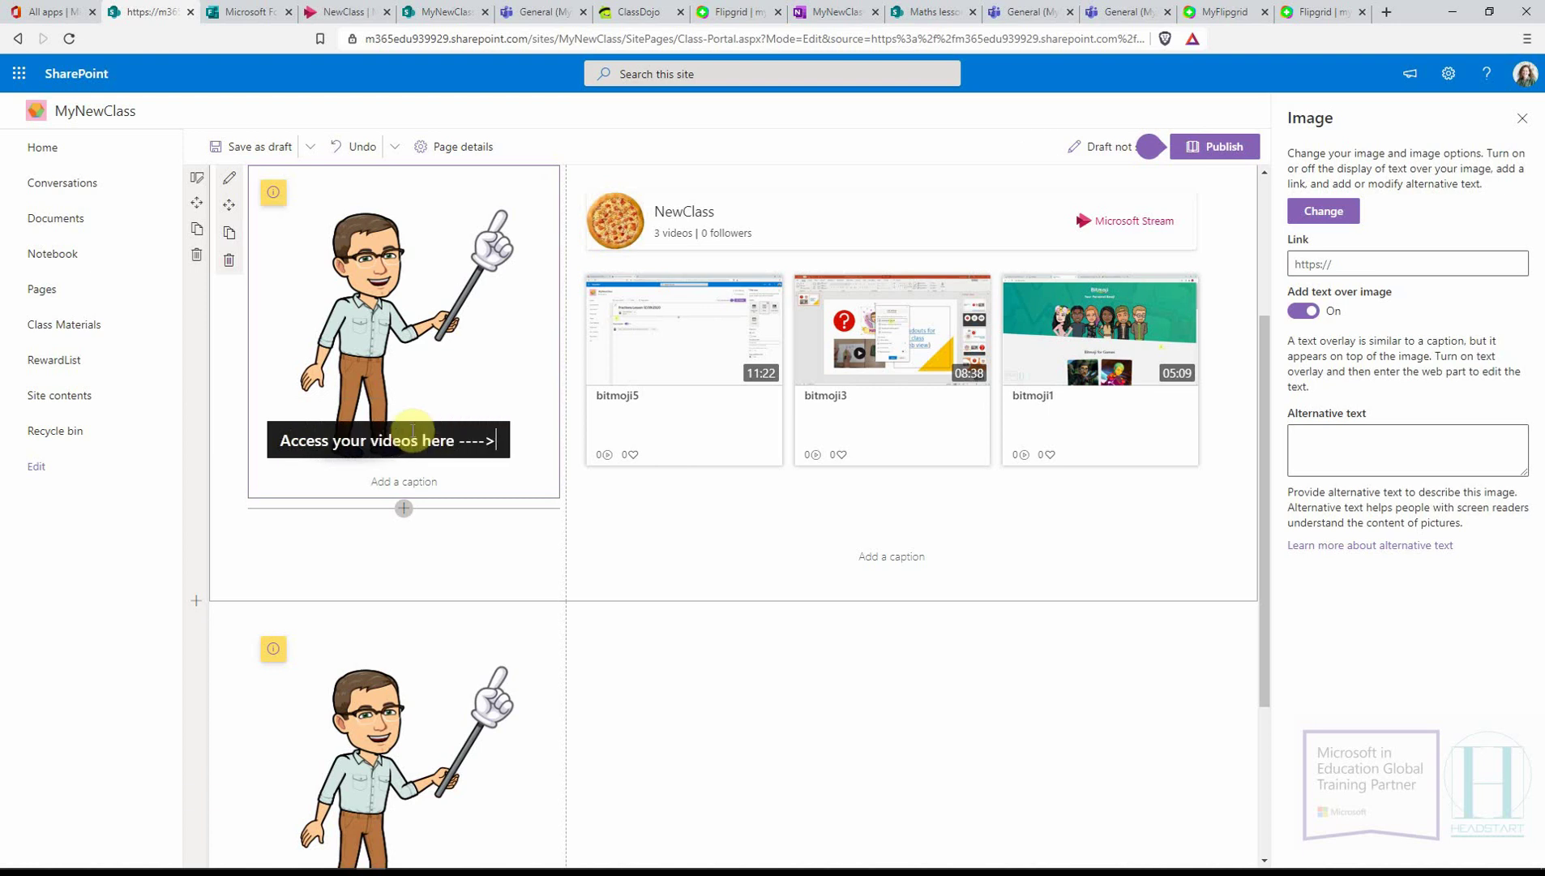
left_click(546, 561)
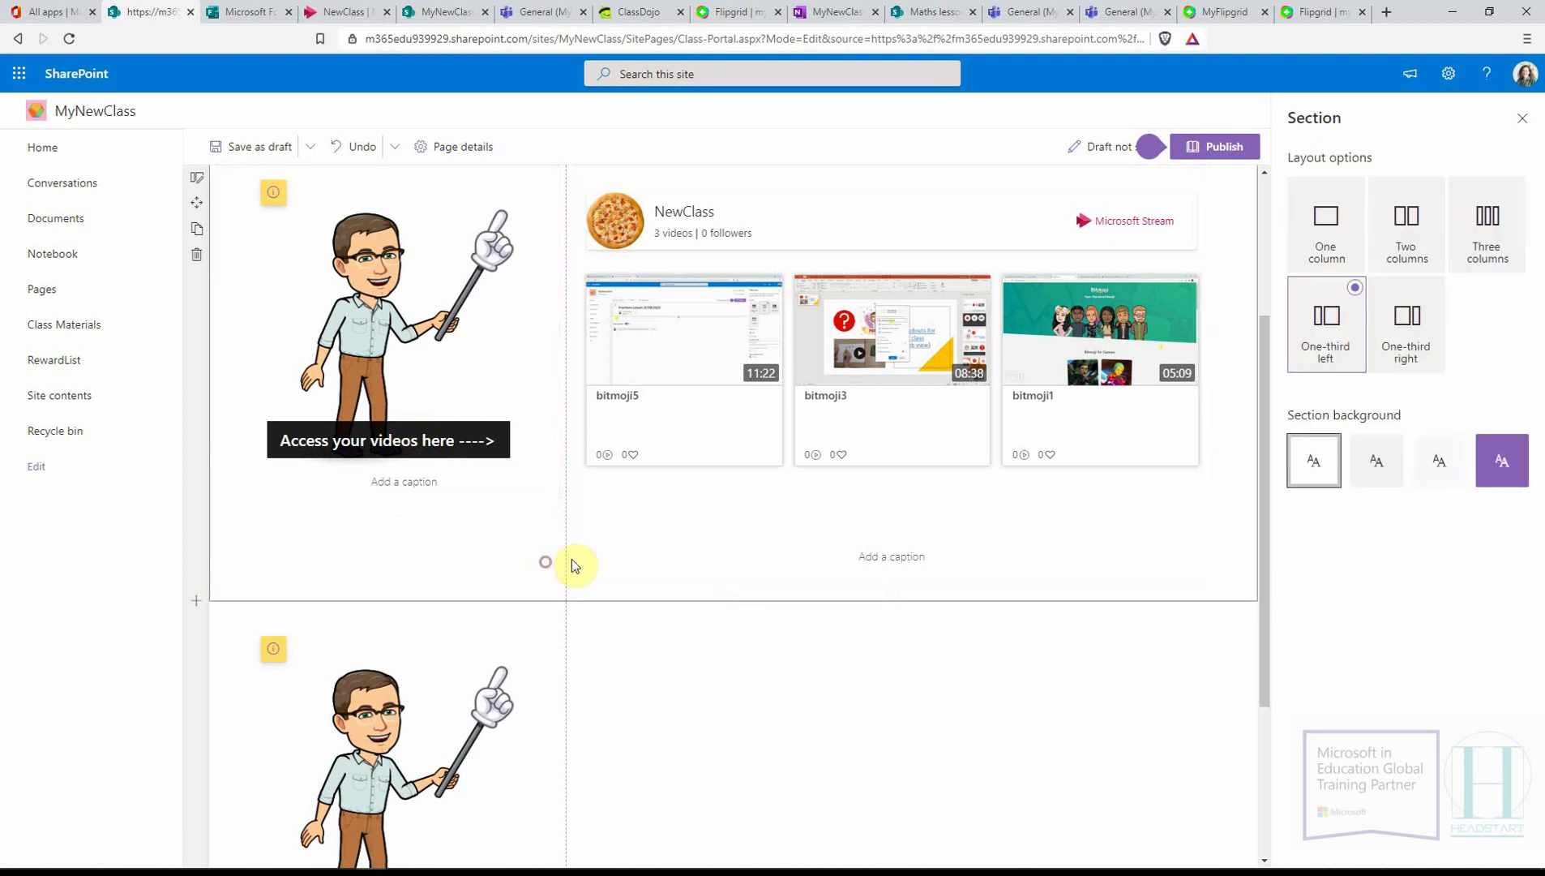
- Turn on the text overlay for the duplicated section's cartoon image and set it to "Access your work and handouts here ----- >"
scroll(403, 355, "down", 2)
scroll(406, 347, "up", 3)
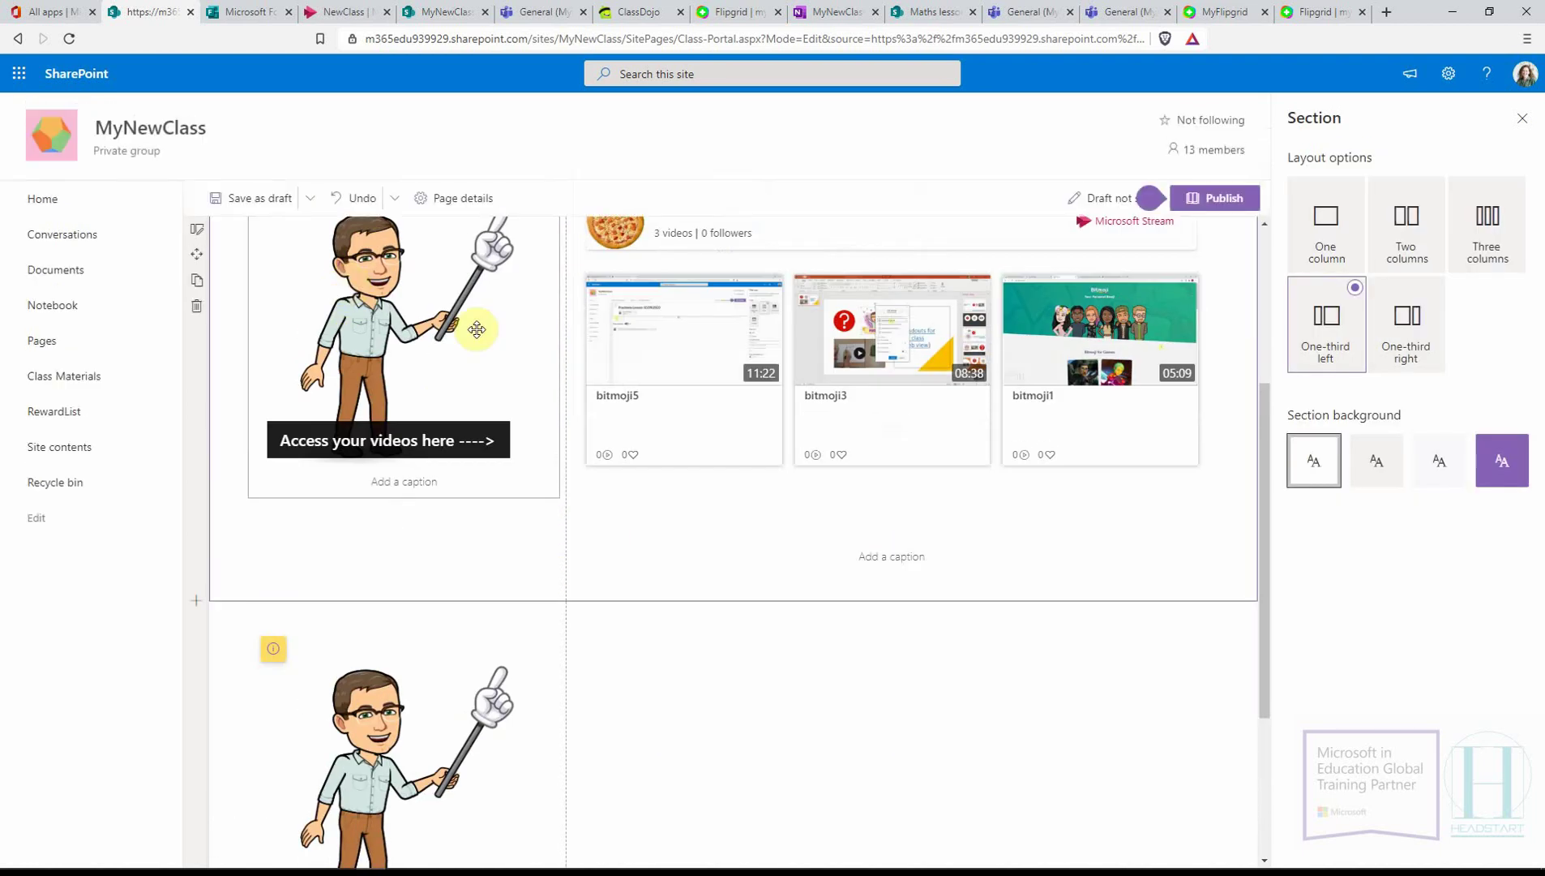
scroll(764, 371, "down", 3)
left_click(386, 600)
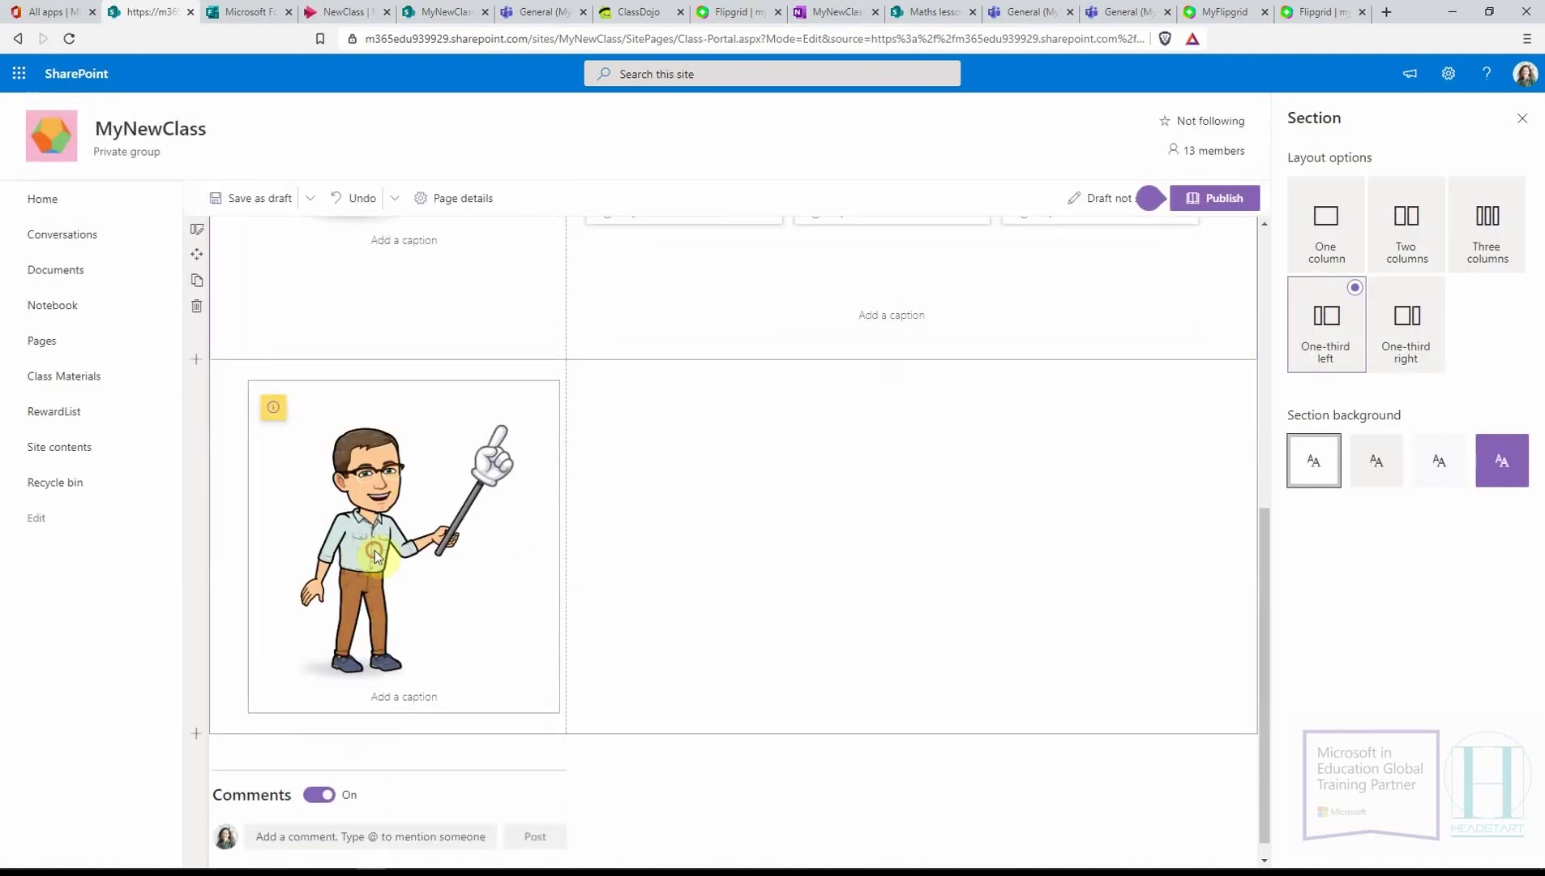
left_click(1304, 311)
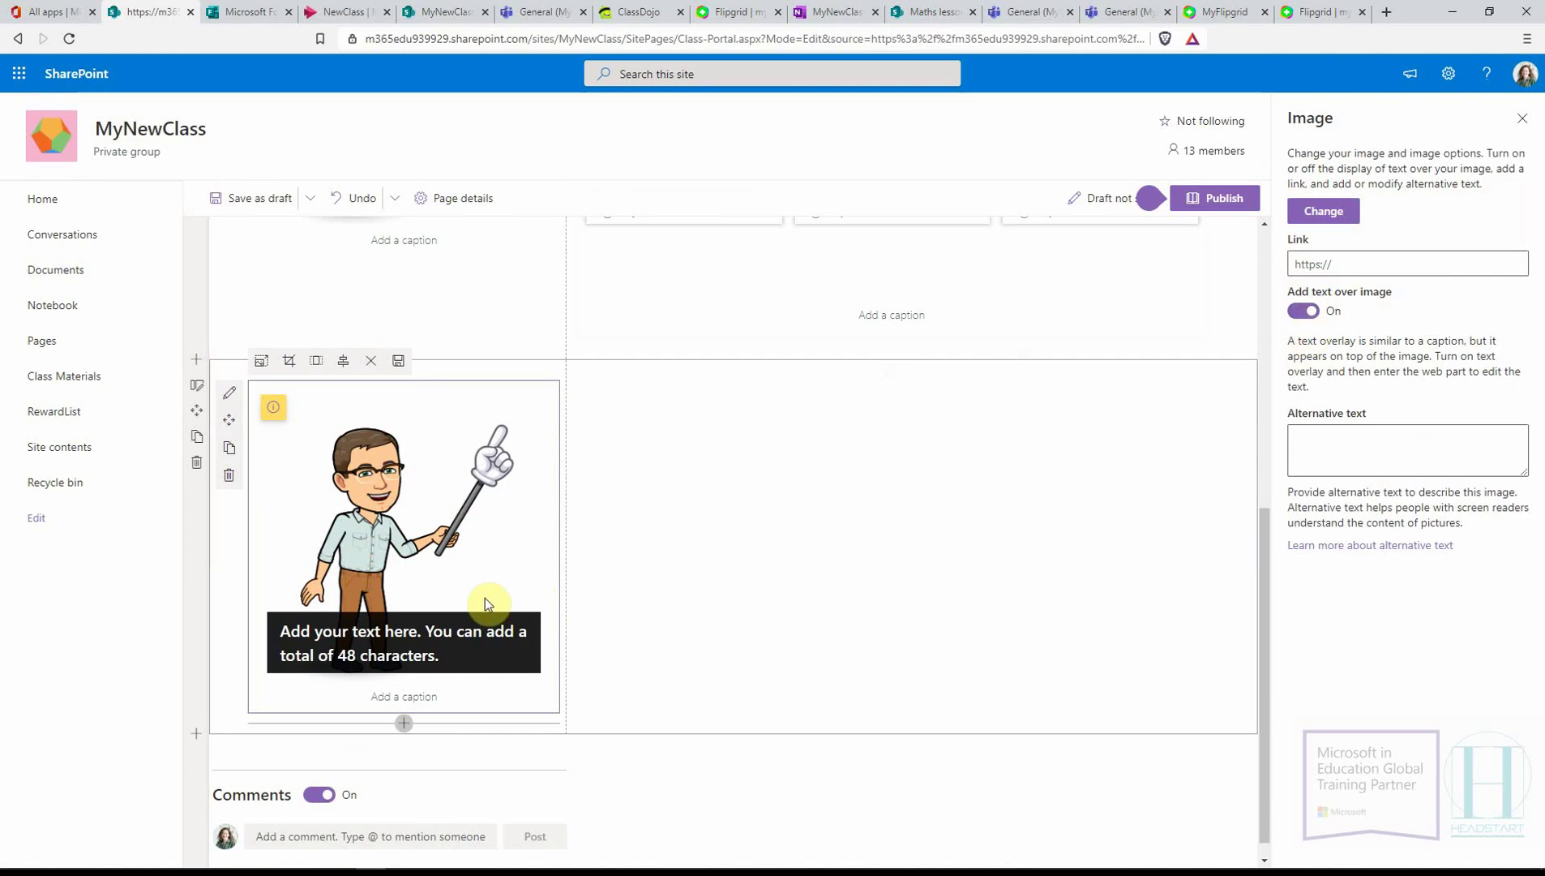
type("Acc")
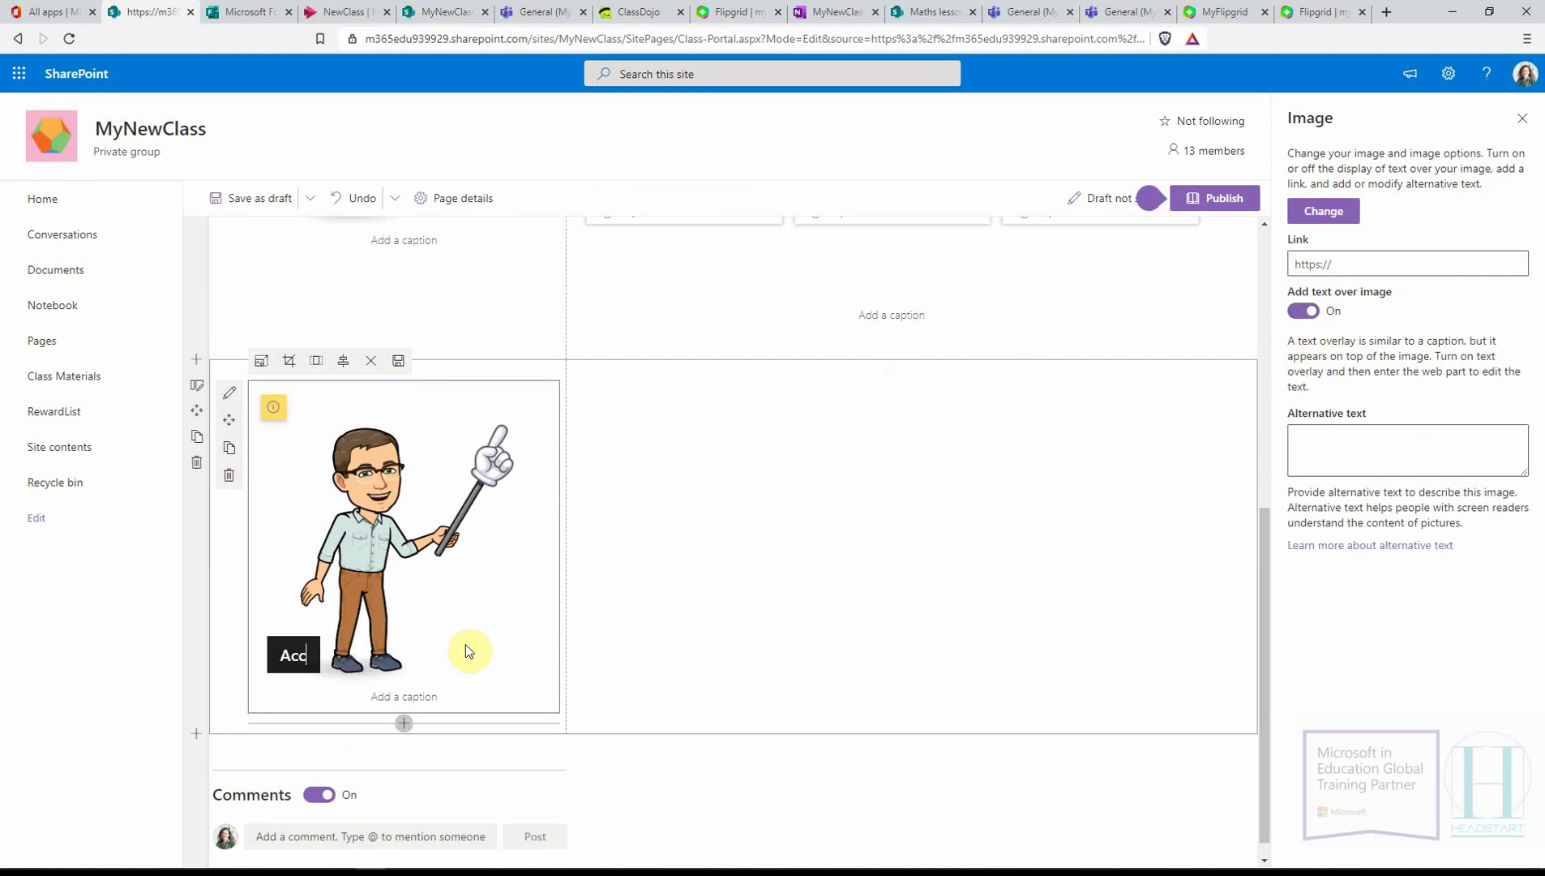
type("ess your work a")
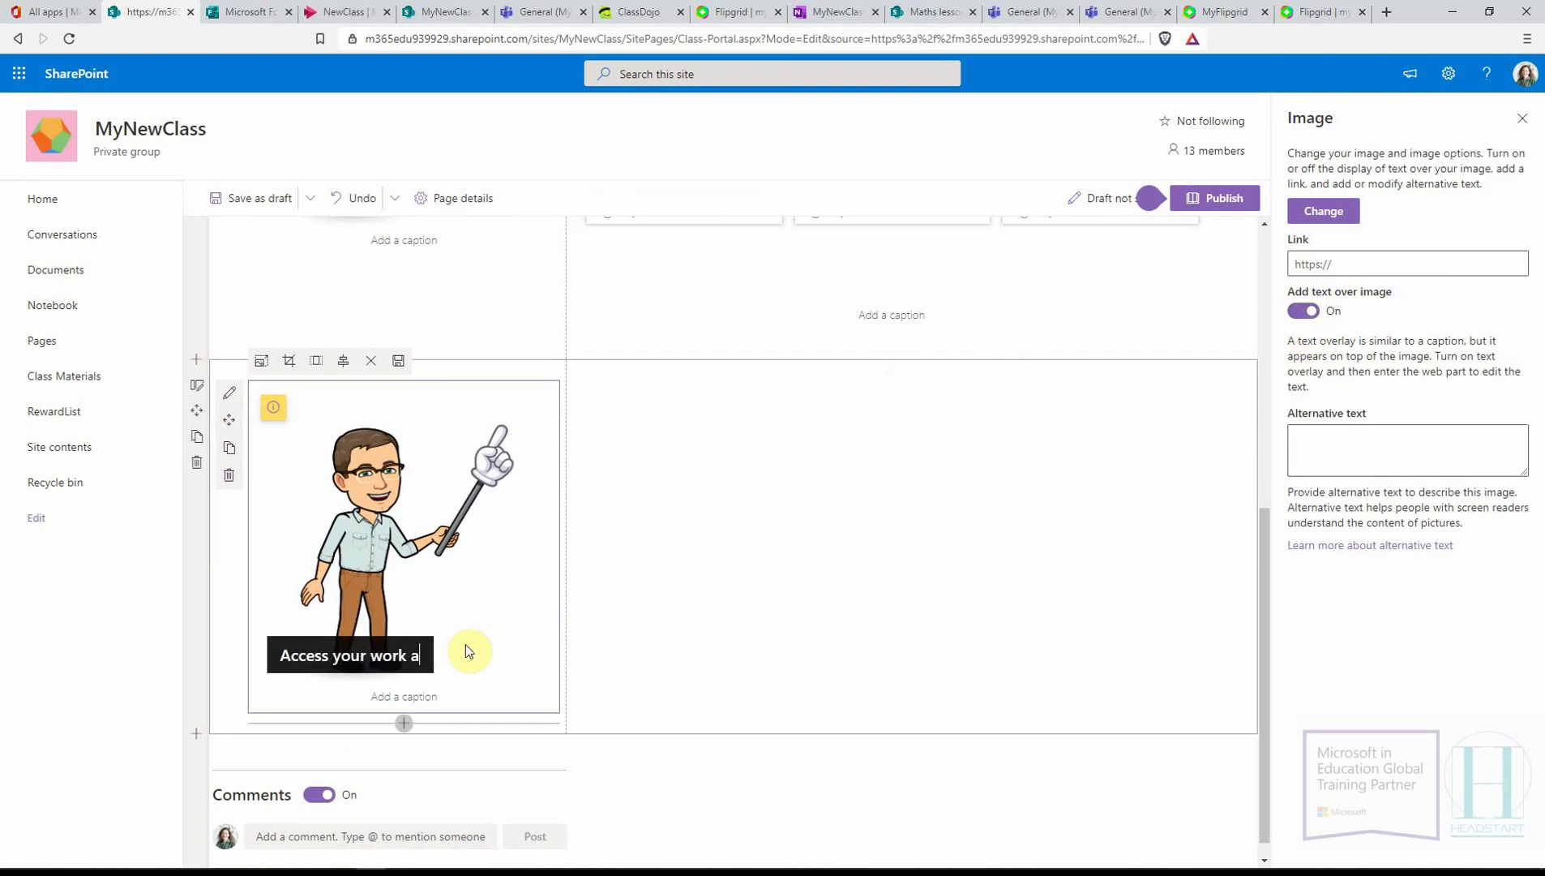
type("nd handouts here ----- >")
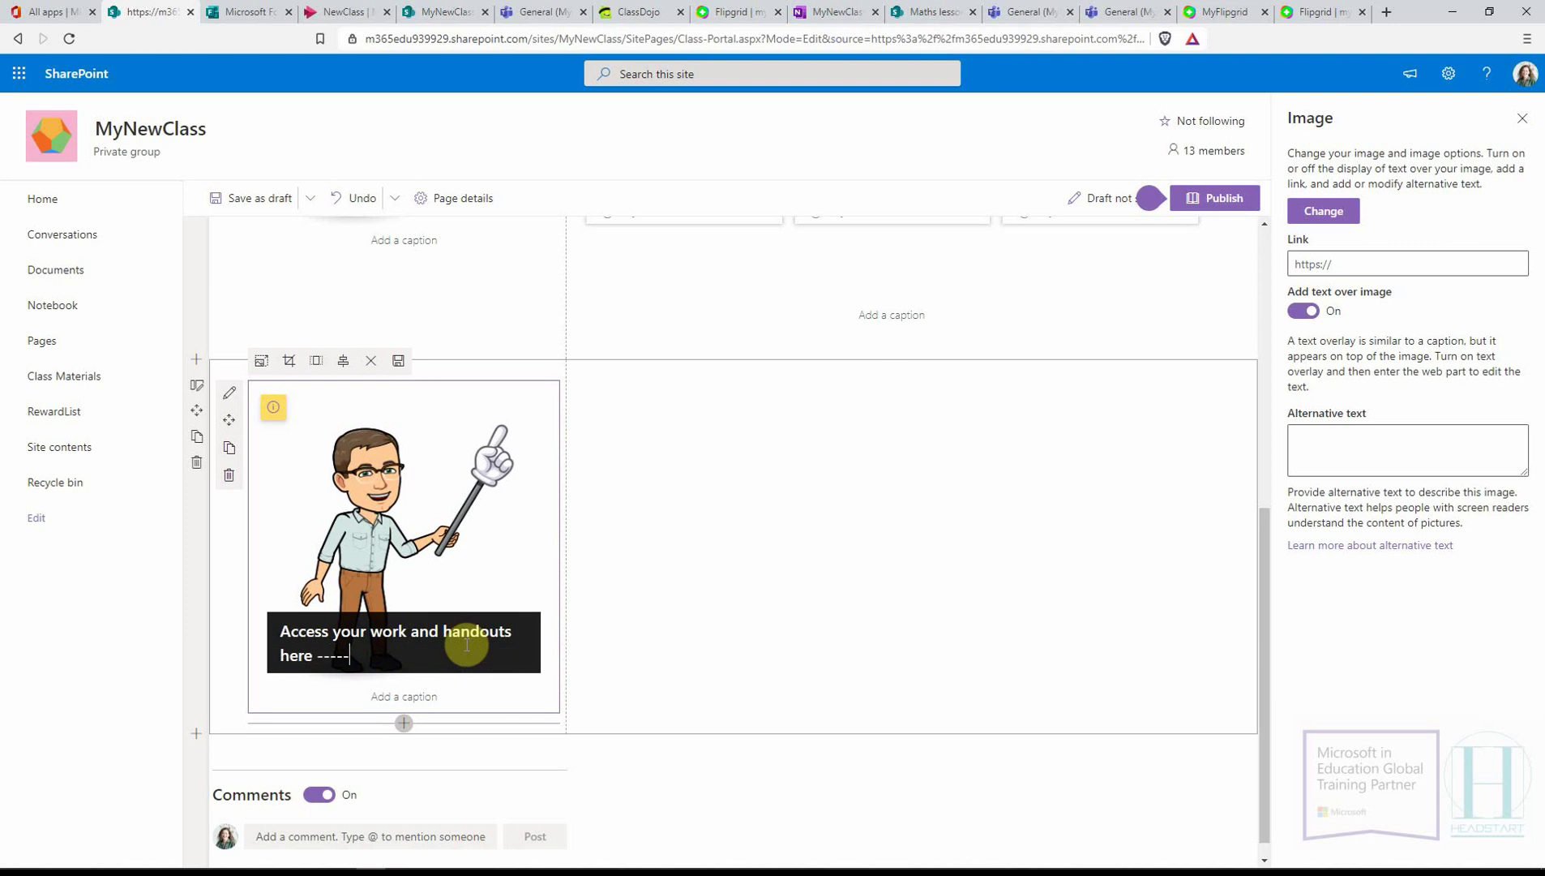
- Add a Call to action web part to the empty wide column of the duplicated section
left_click(756, 554)
left_click(892, 371)
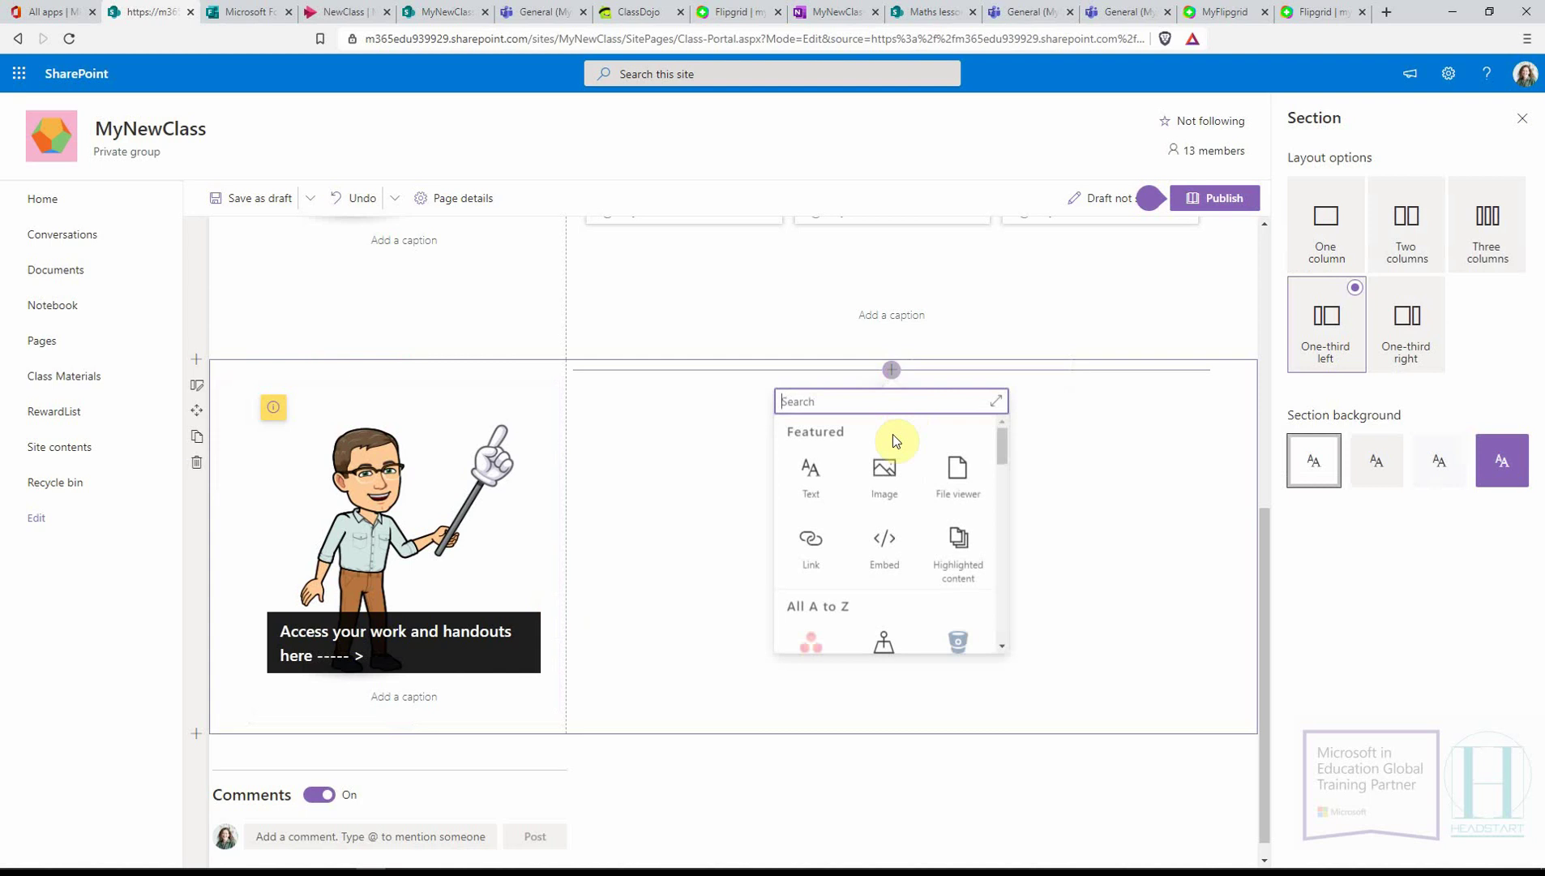
type("call")
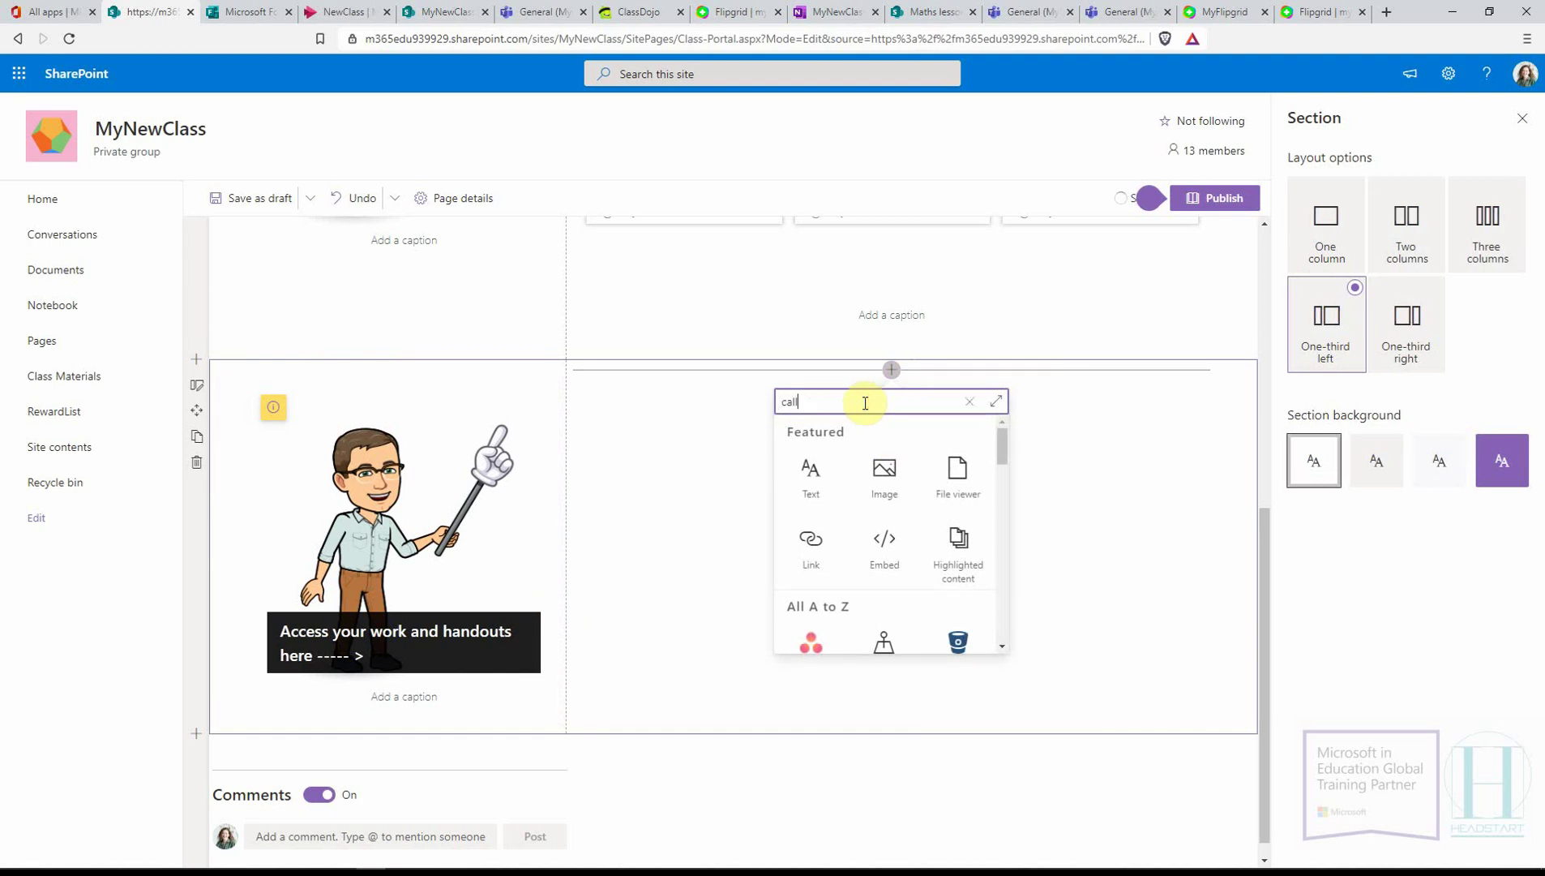
type(" to ac")
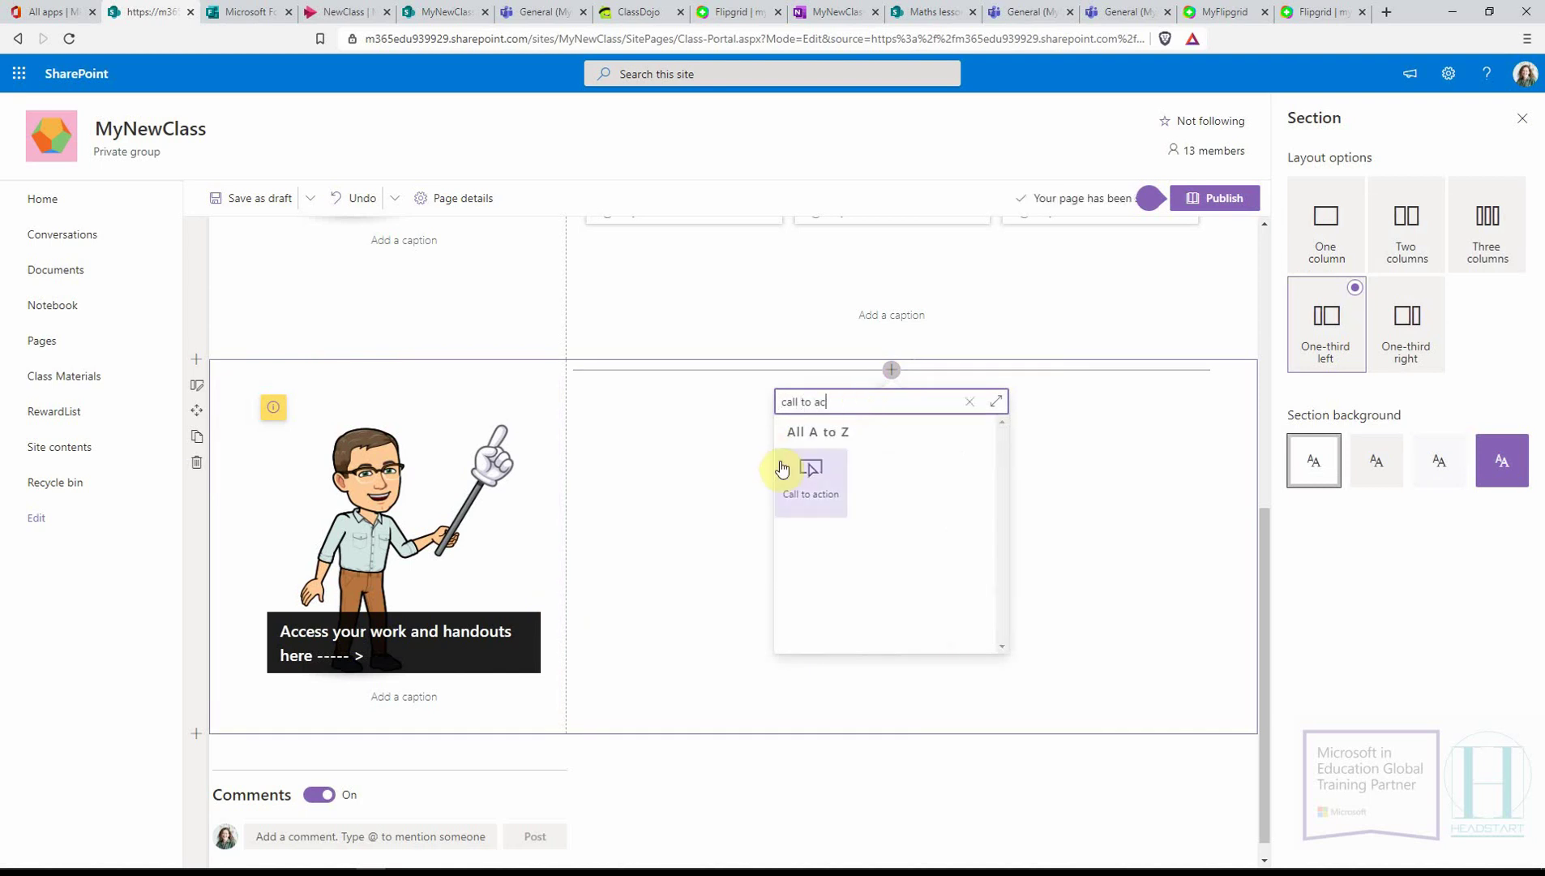
left_click(787, 467)
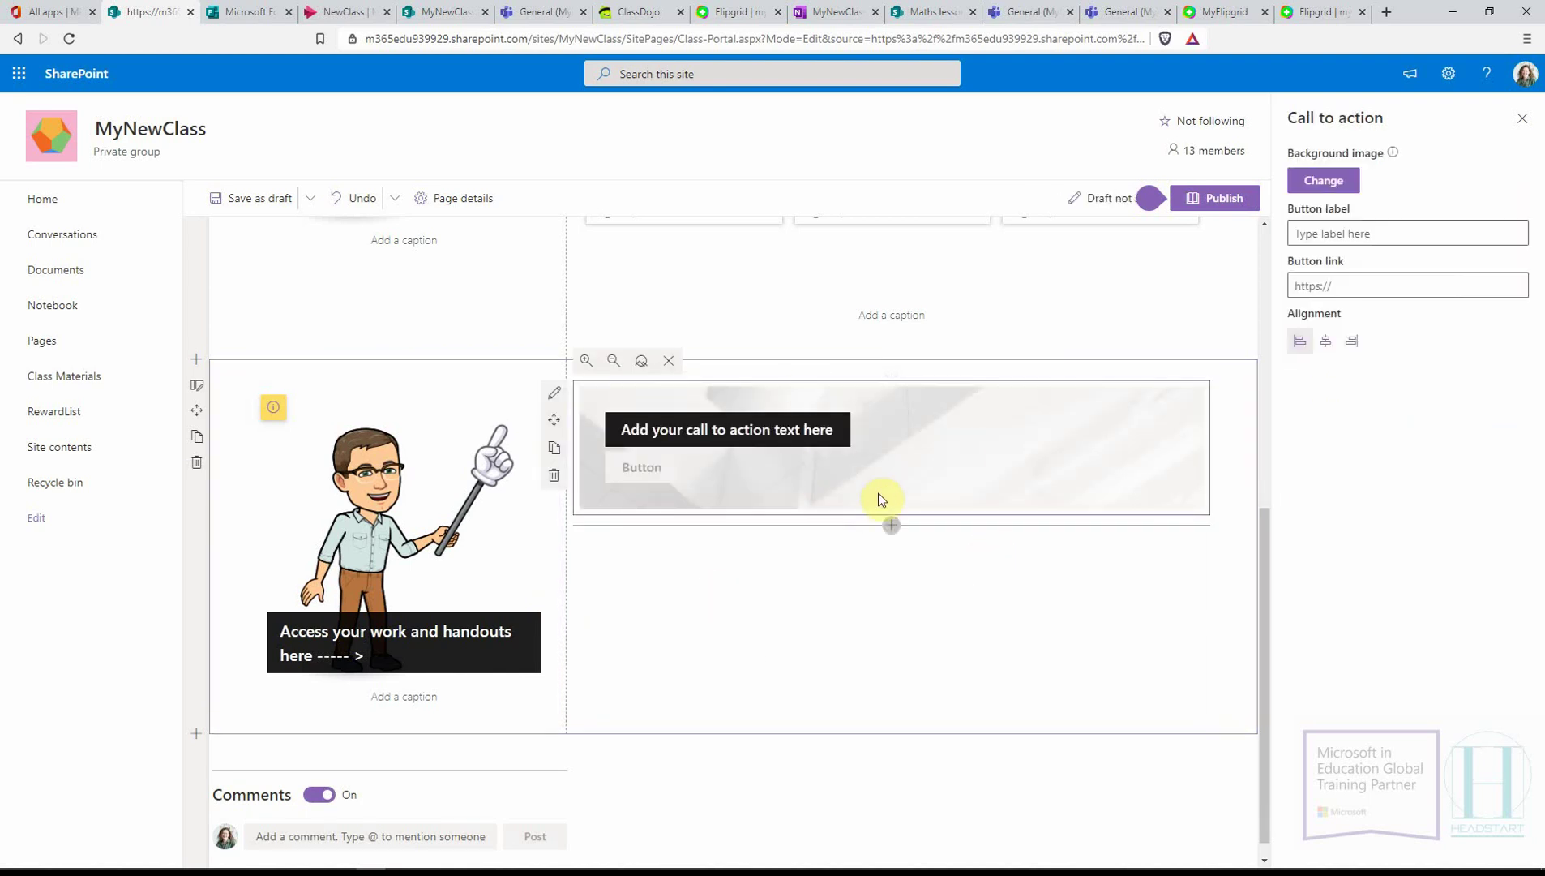
- Set the call to action text to "Access Homework here" and centre its alignment
left_click(739, 438)
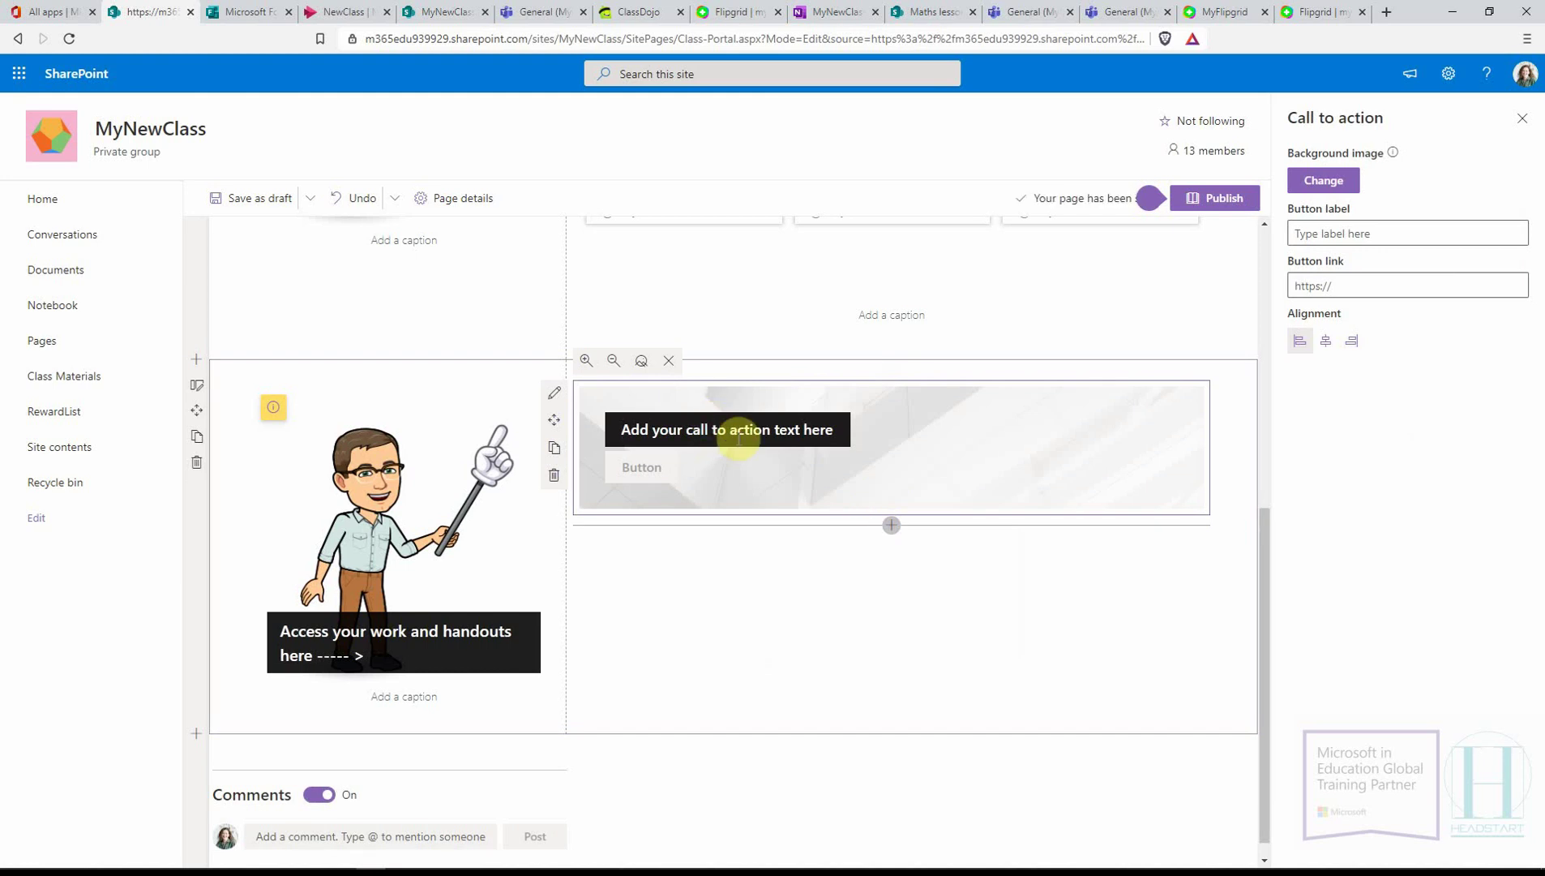
type("Acces")
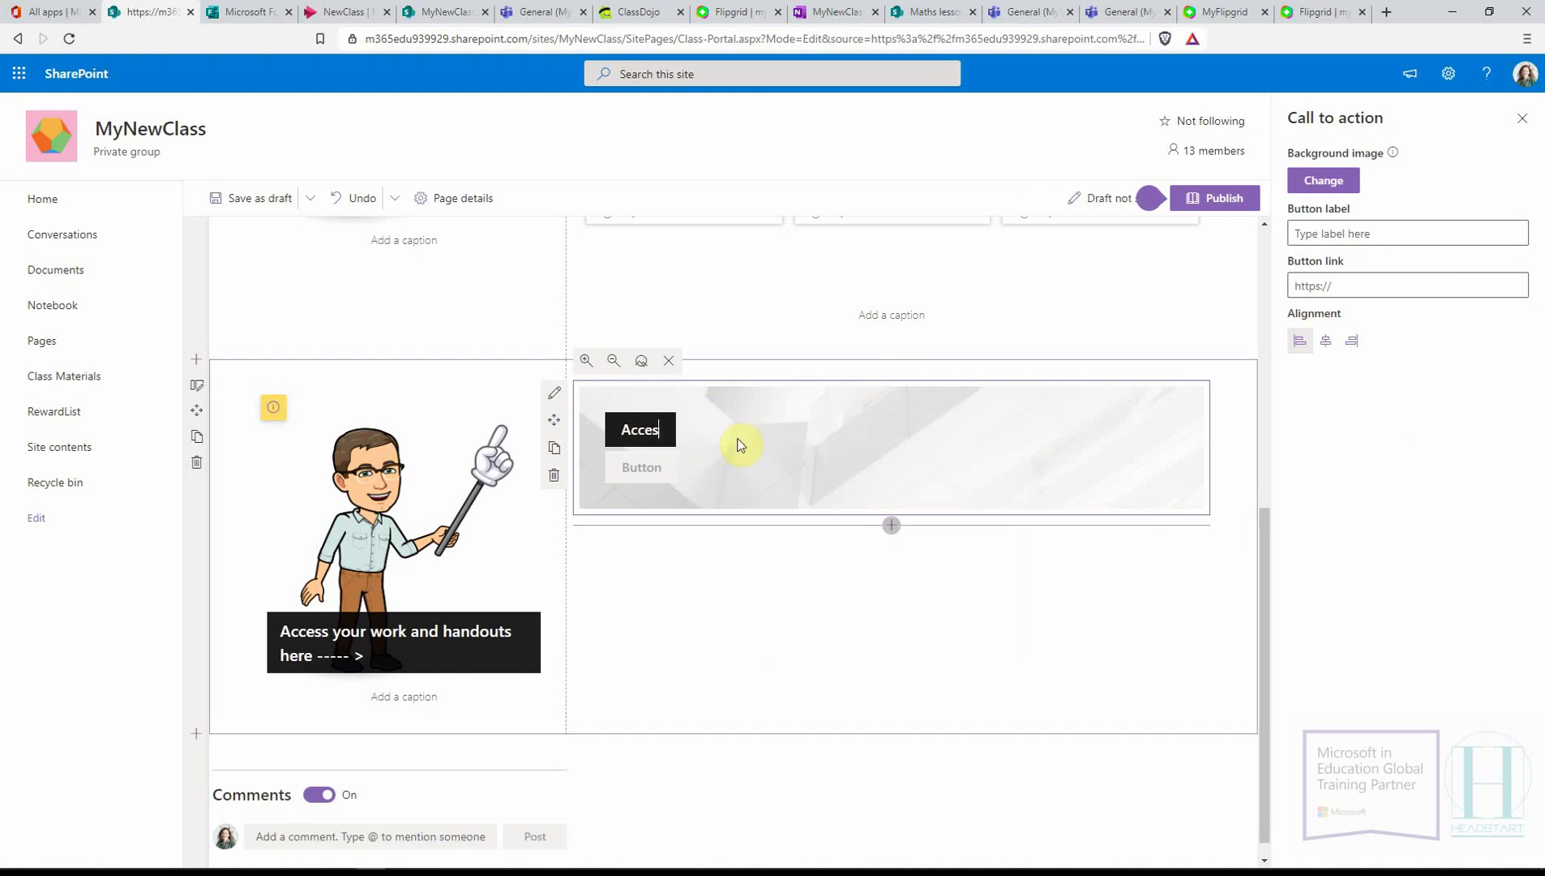
type("s Homework here")
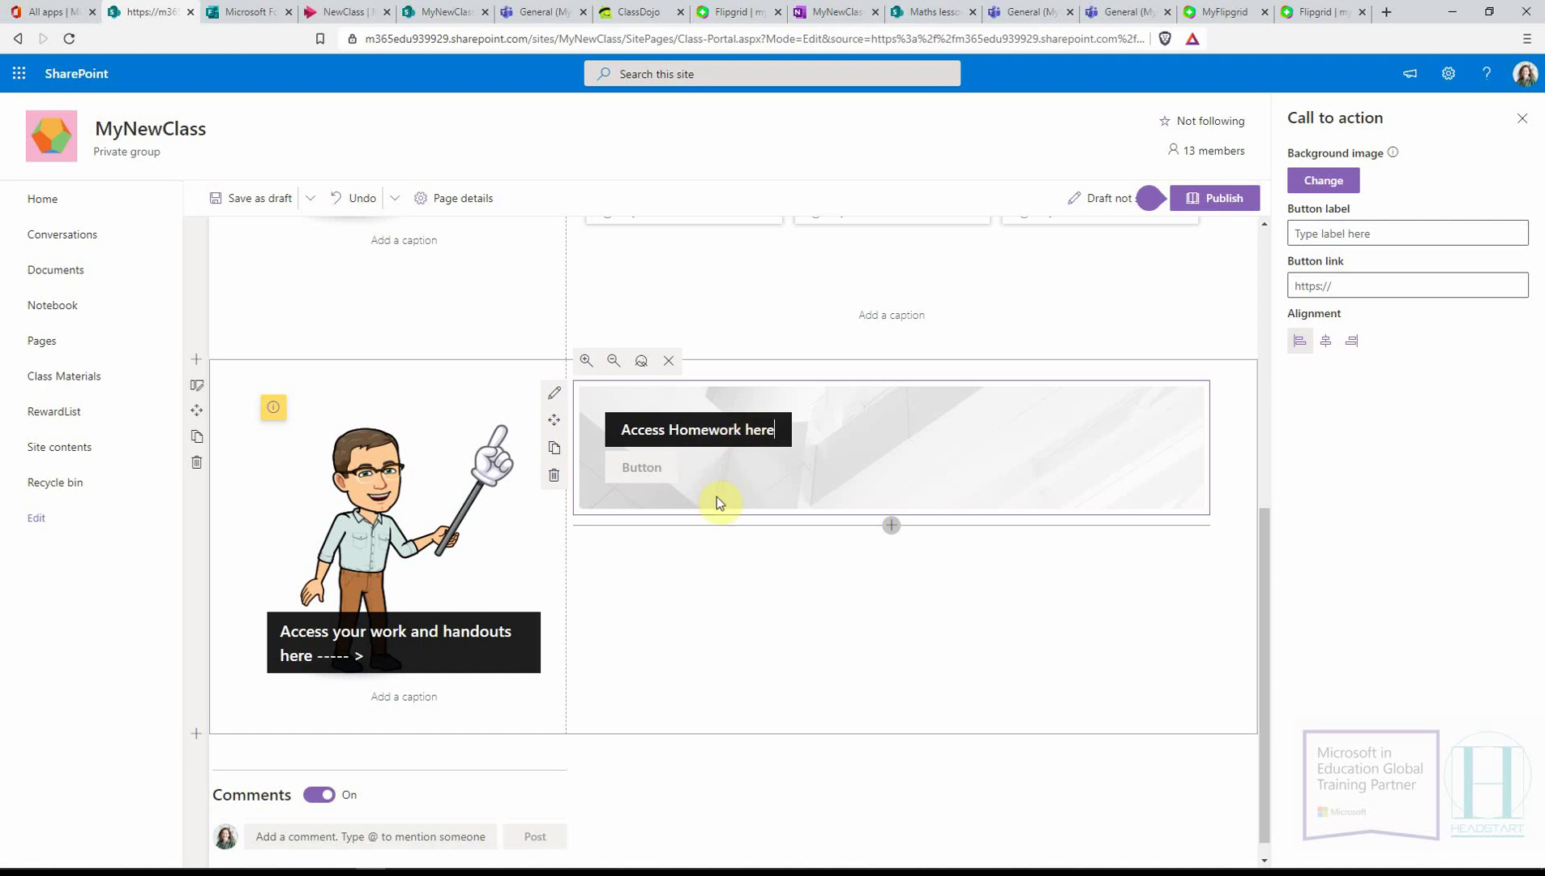
left_click(1326, 341)
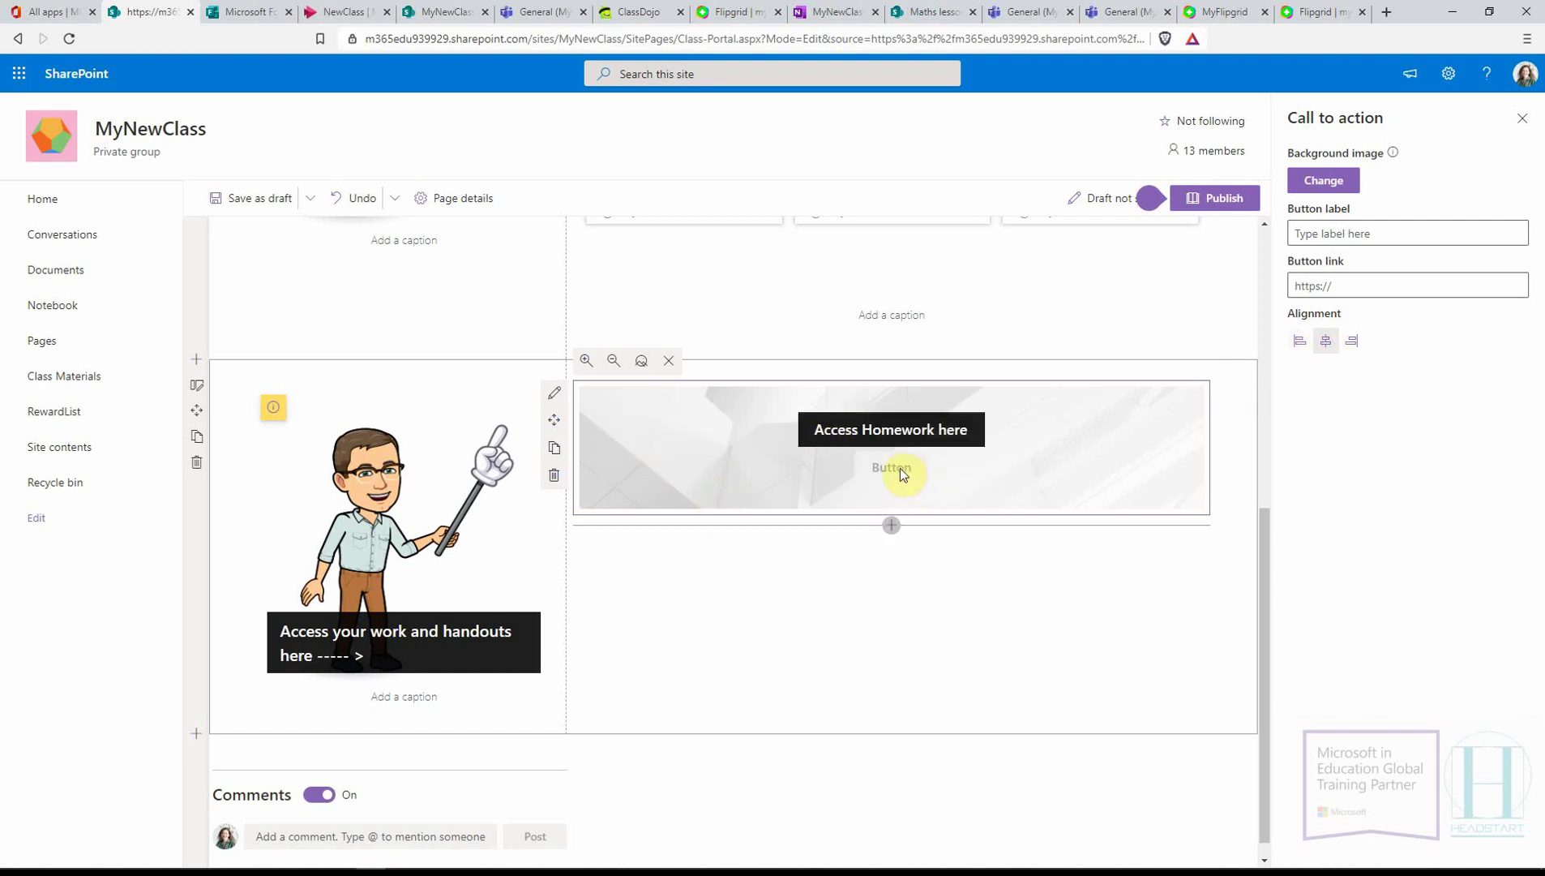
- Label the call to action button "Assignments"
left_click(1328, 284)
left_click(1339, 233)
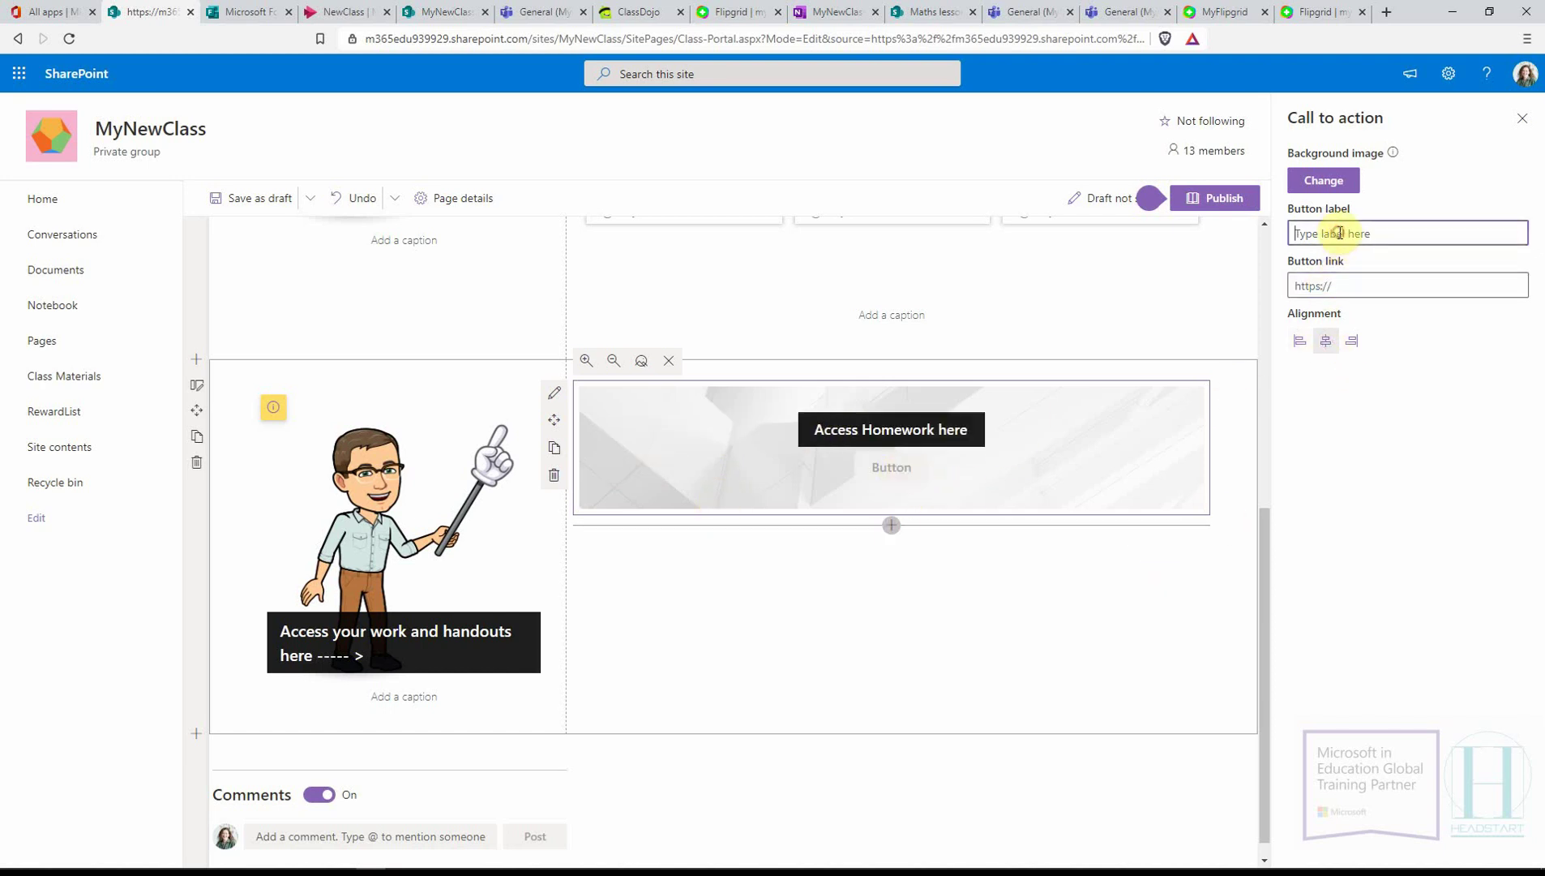
type("Assignments")
- Copy the web address of MyNewClass's General channel Assignments page in Microsoft Teams and paste it as the call to action's button link
left_click(1379, 286)
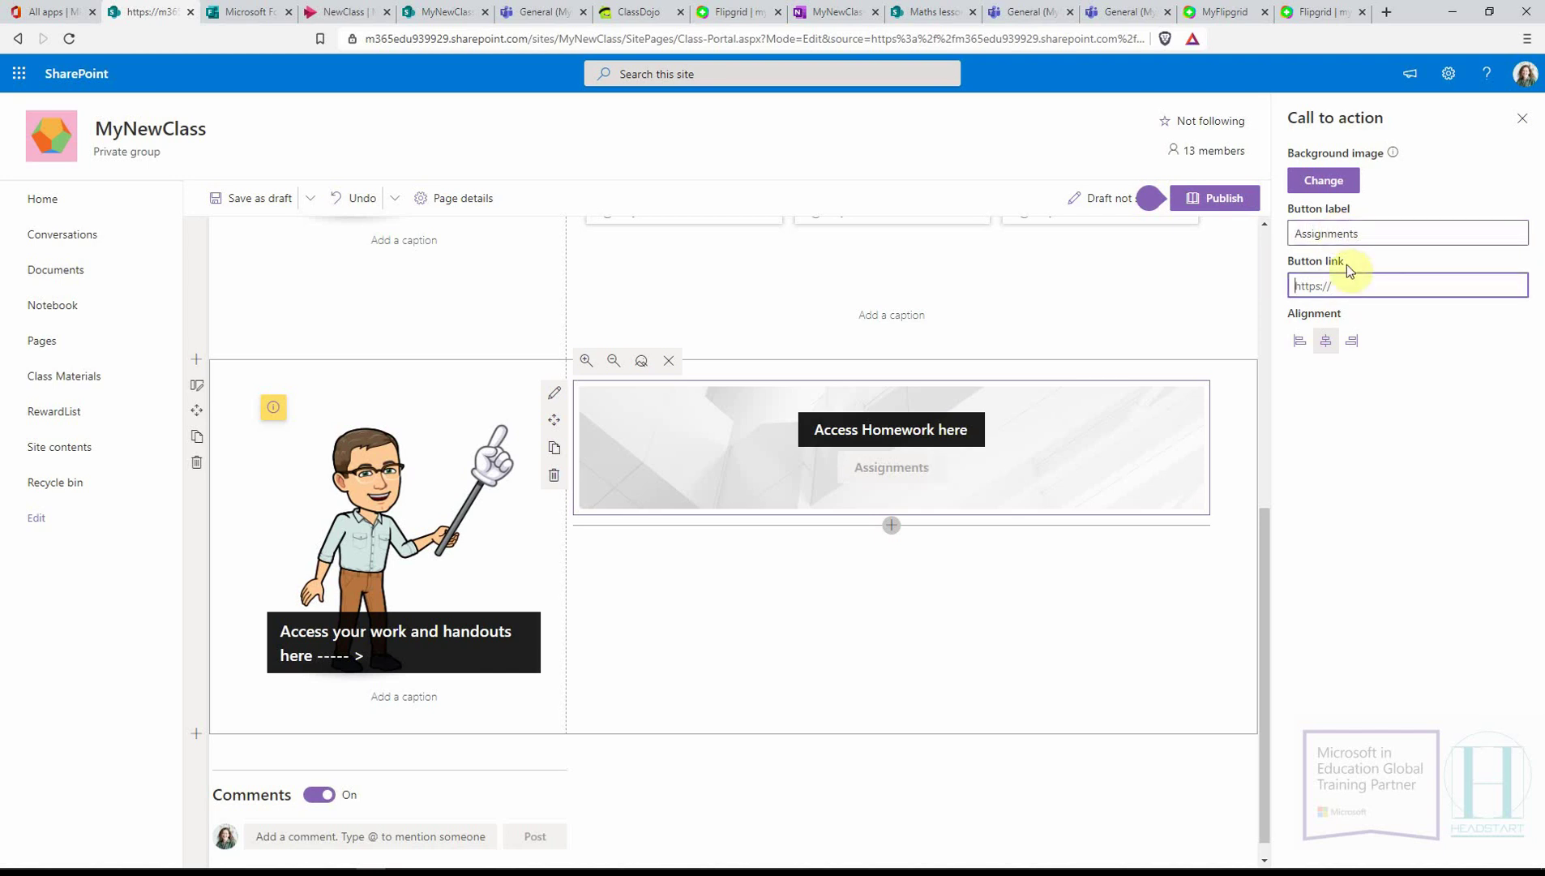
left_click(537, 12)
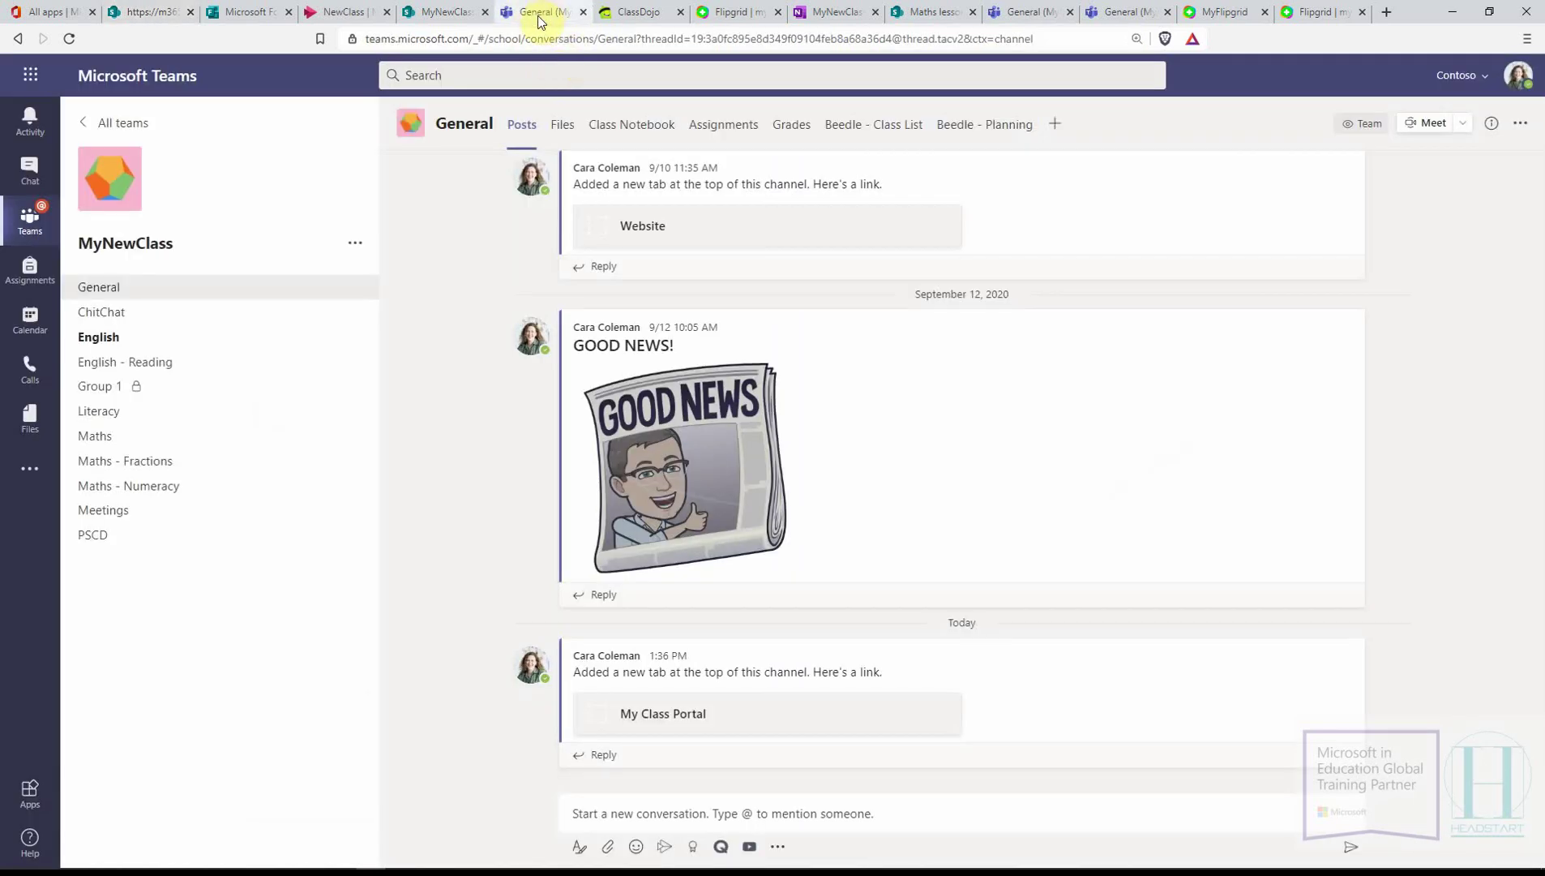
left_click(721, 128)
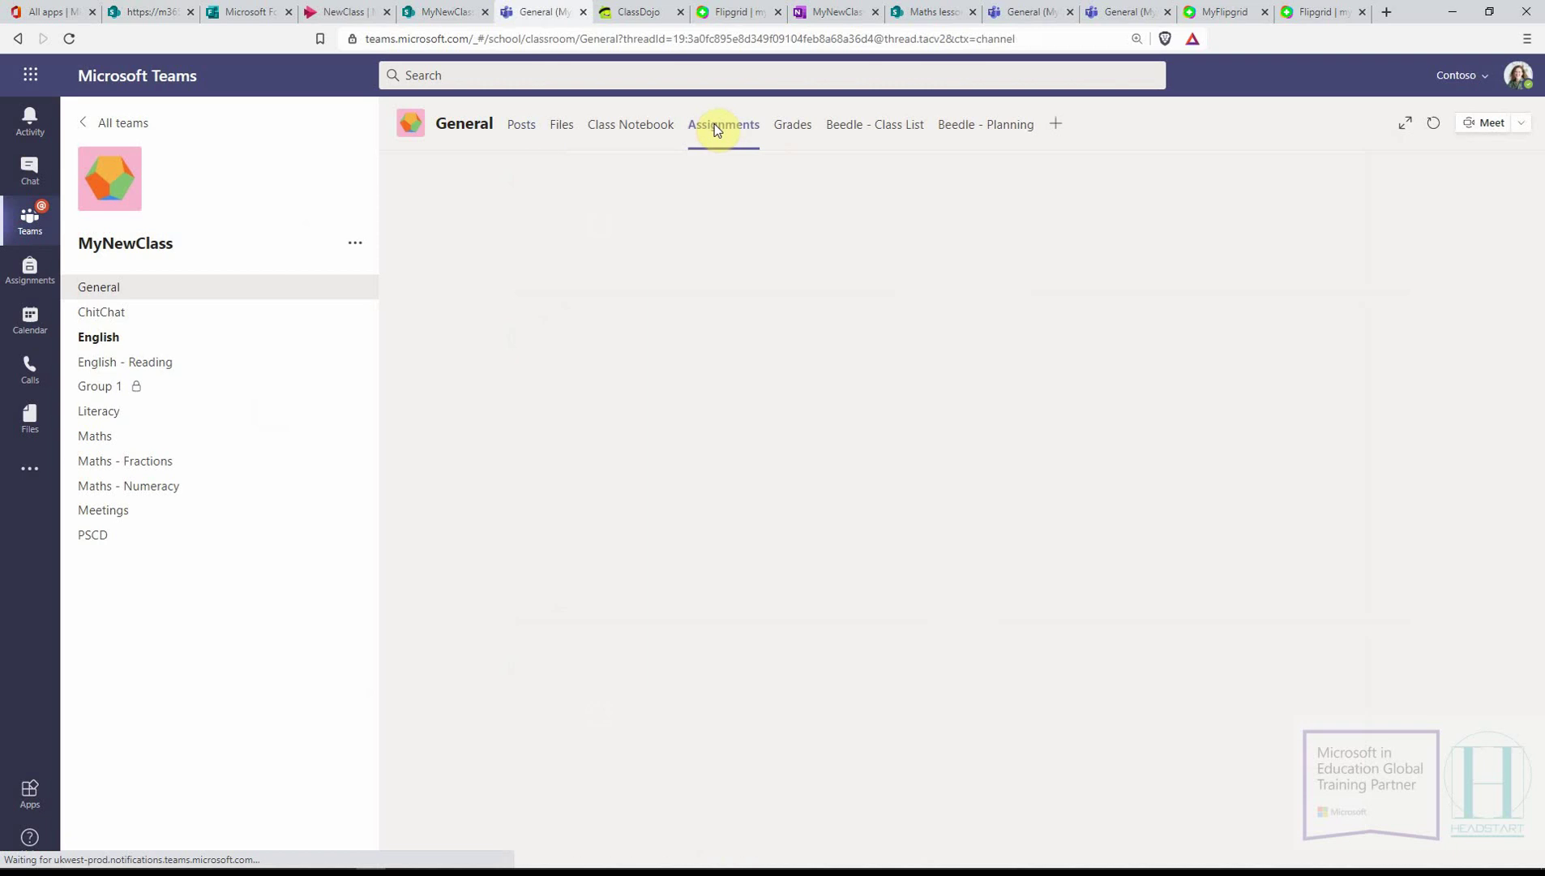
left_click(648, 39)
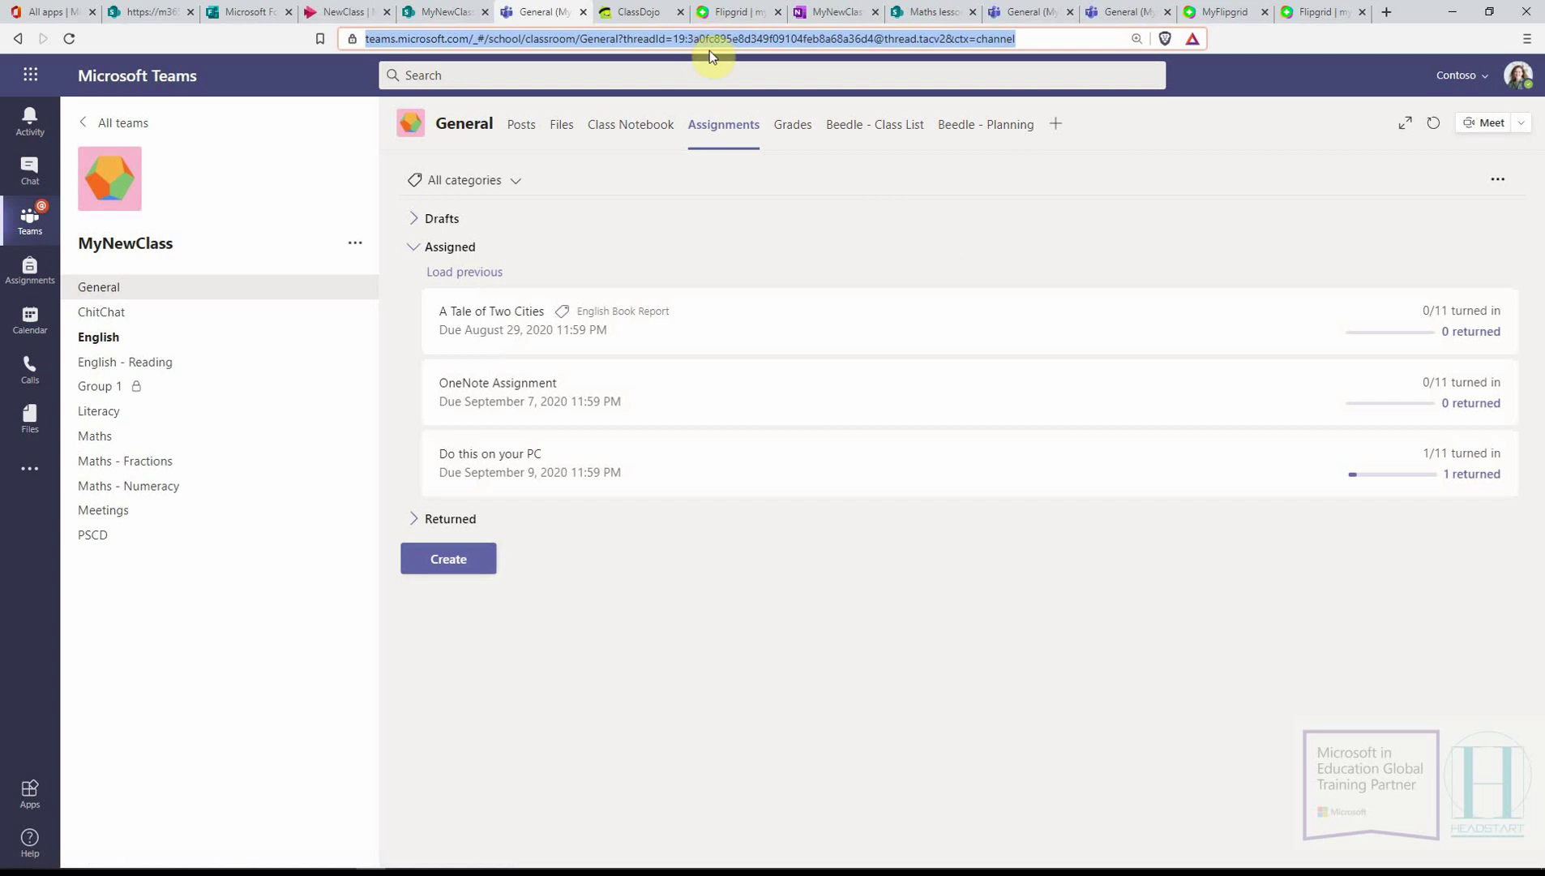
left_click(943, 324)
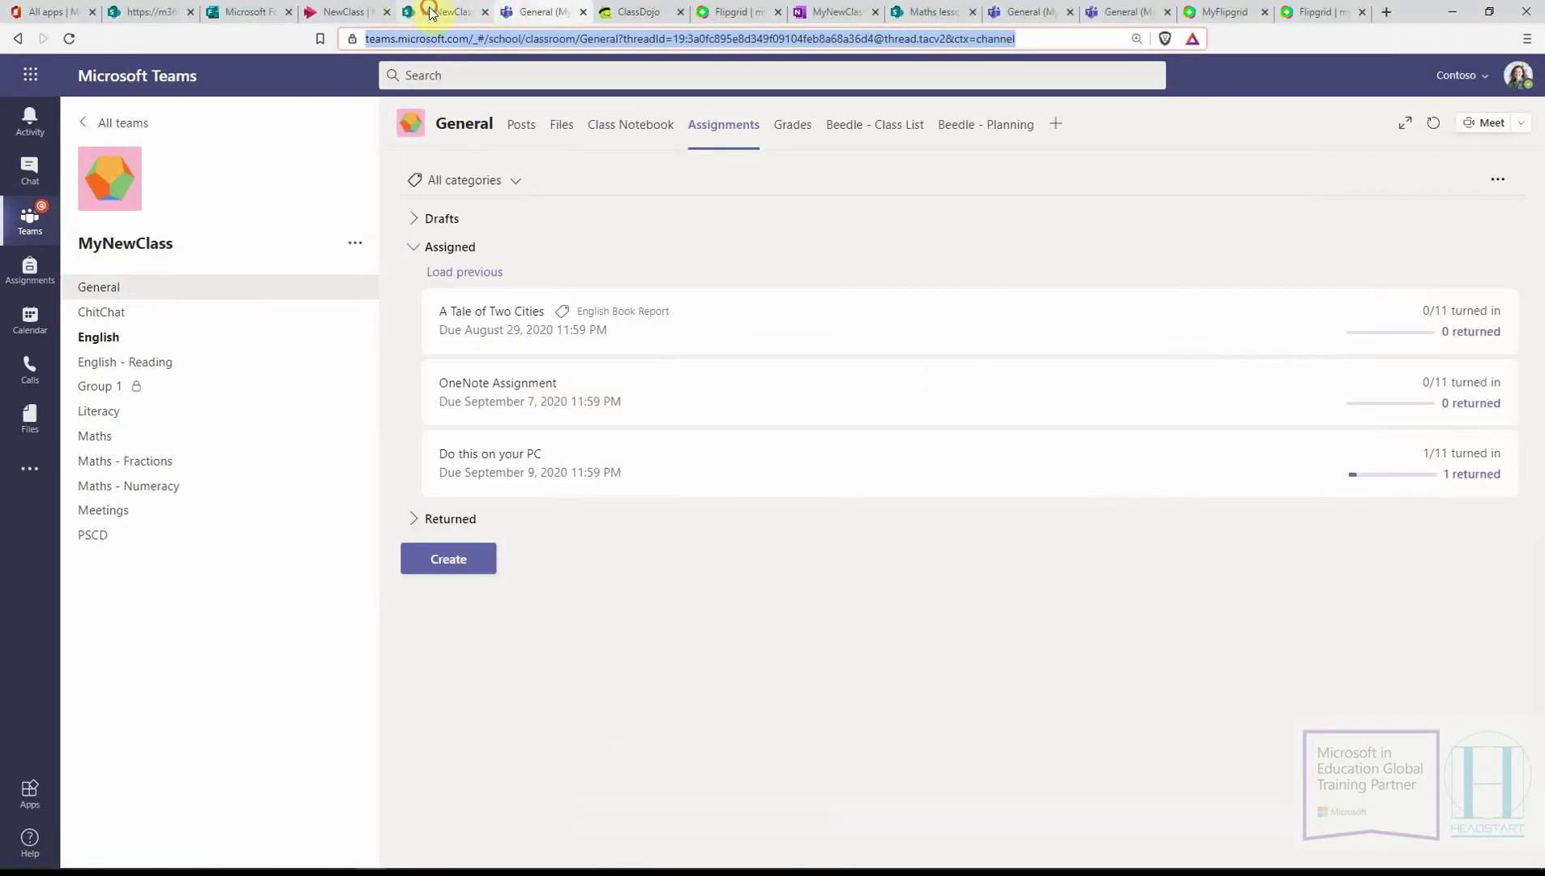
left_click(449, 22)
left_click(239, 11)
left_click(150, 11)
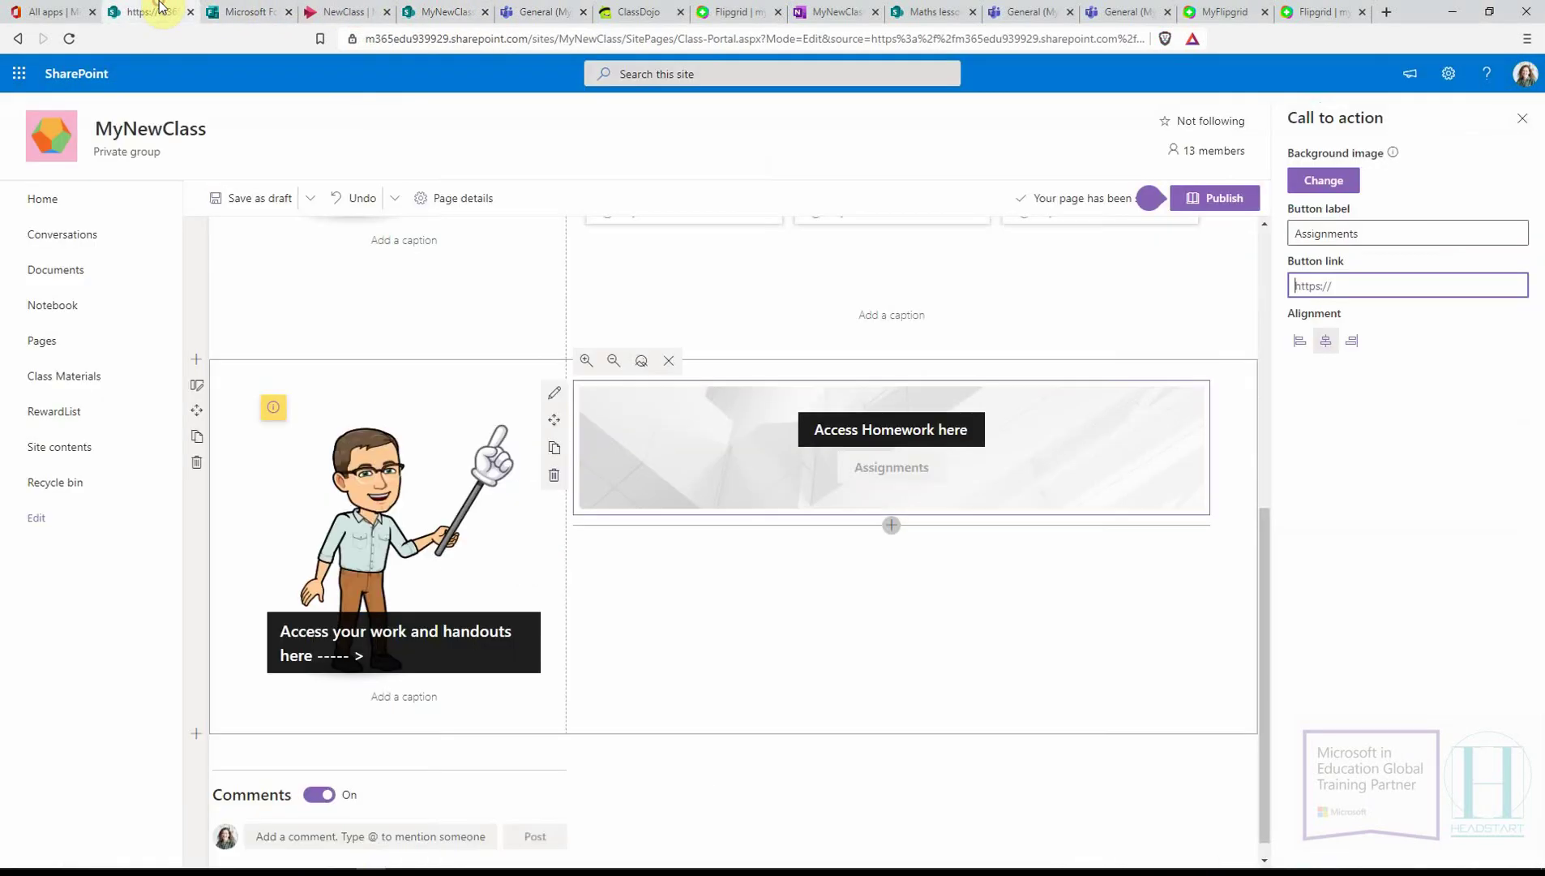
key("ctrl+v")
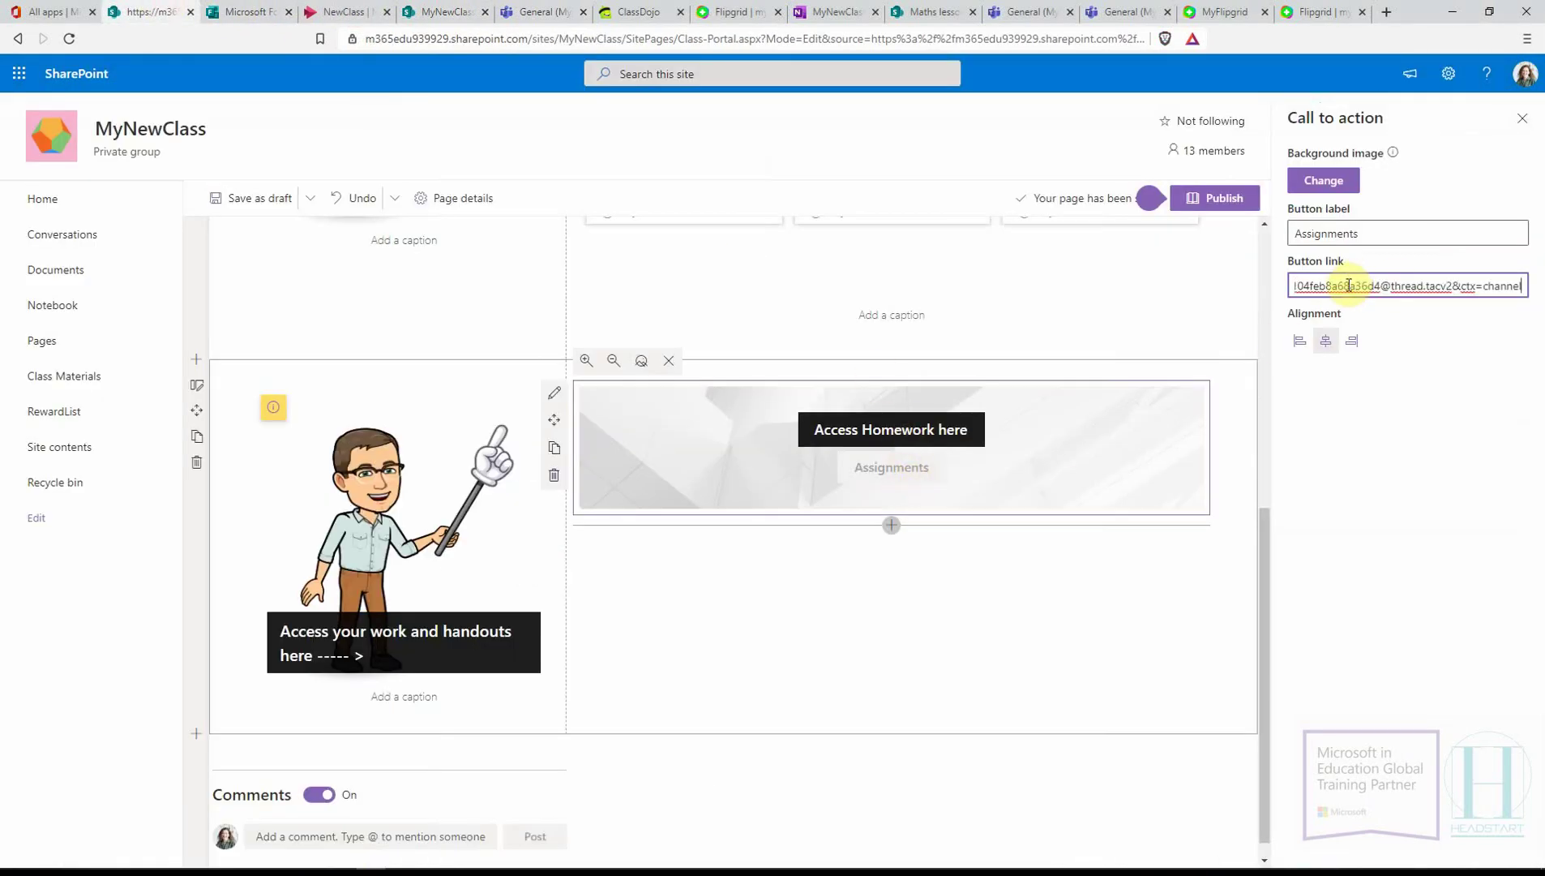
- Set the homework call to action's background to the web-search image for "homework" that shows a hand writing on a page
left_click(1326, 341)
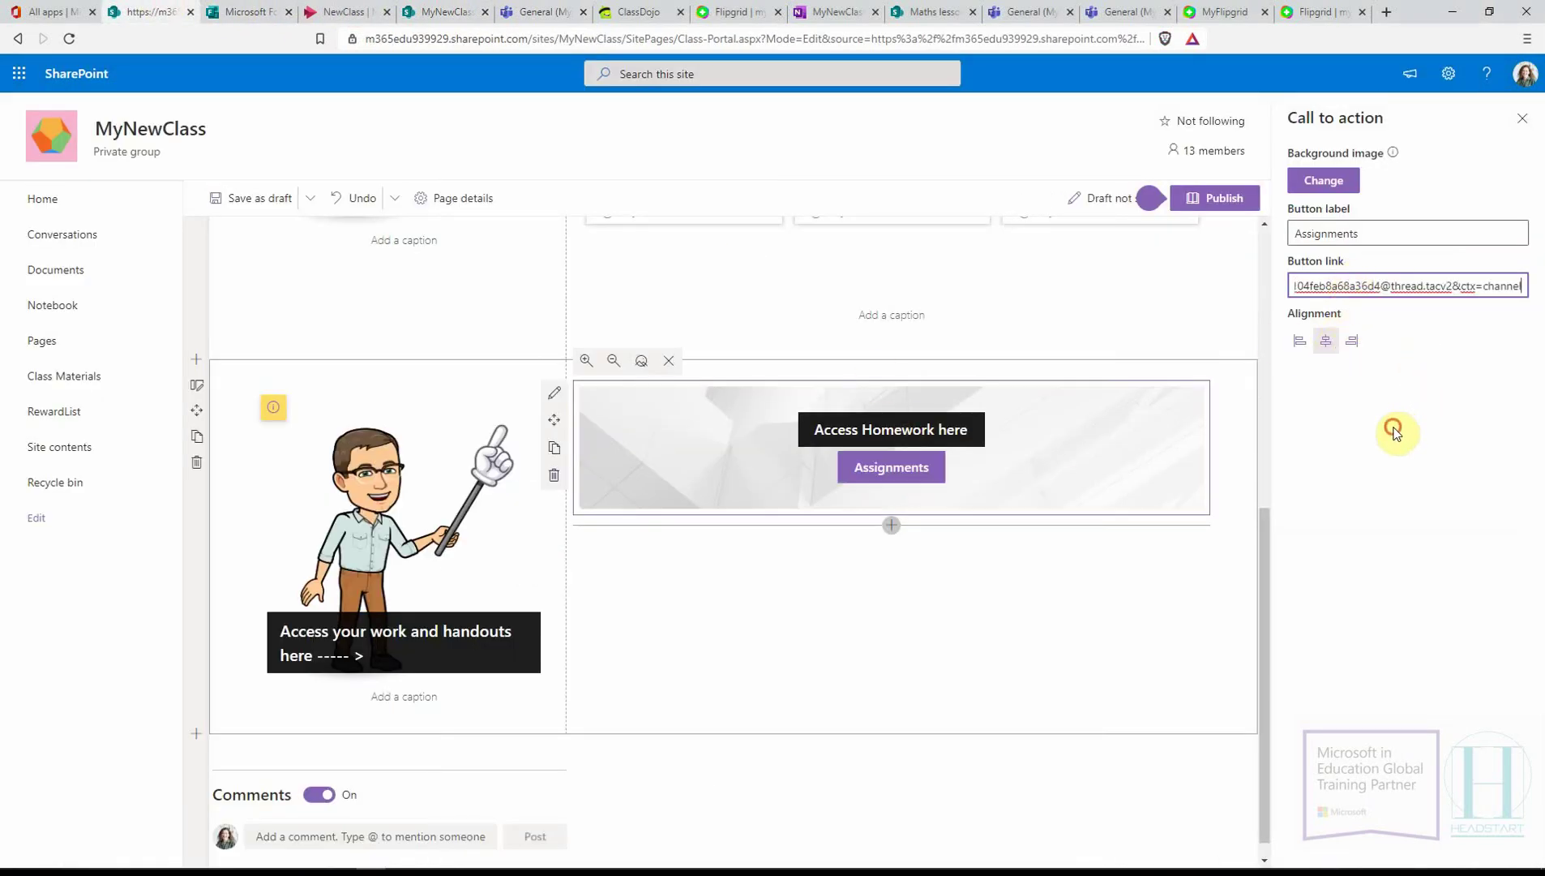
left_click(555, 393)
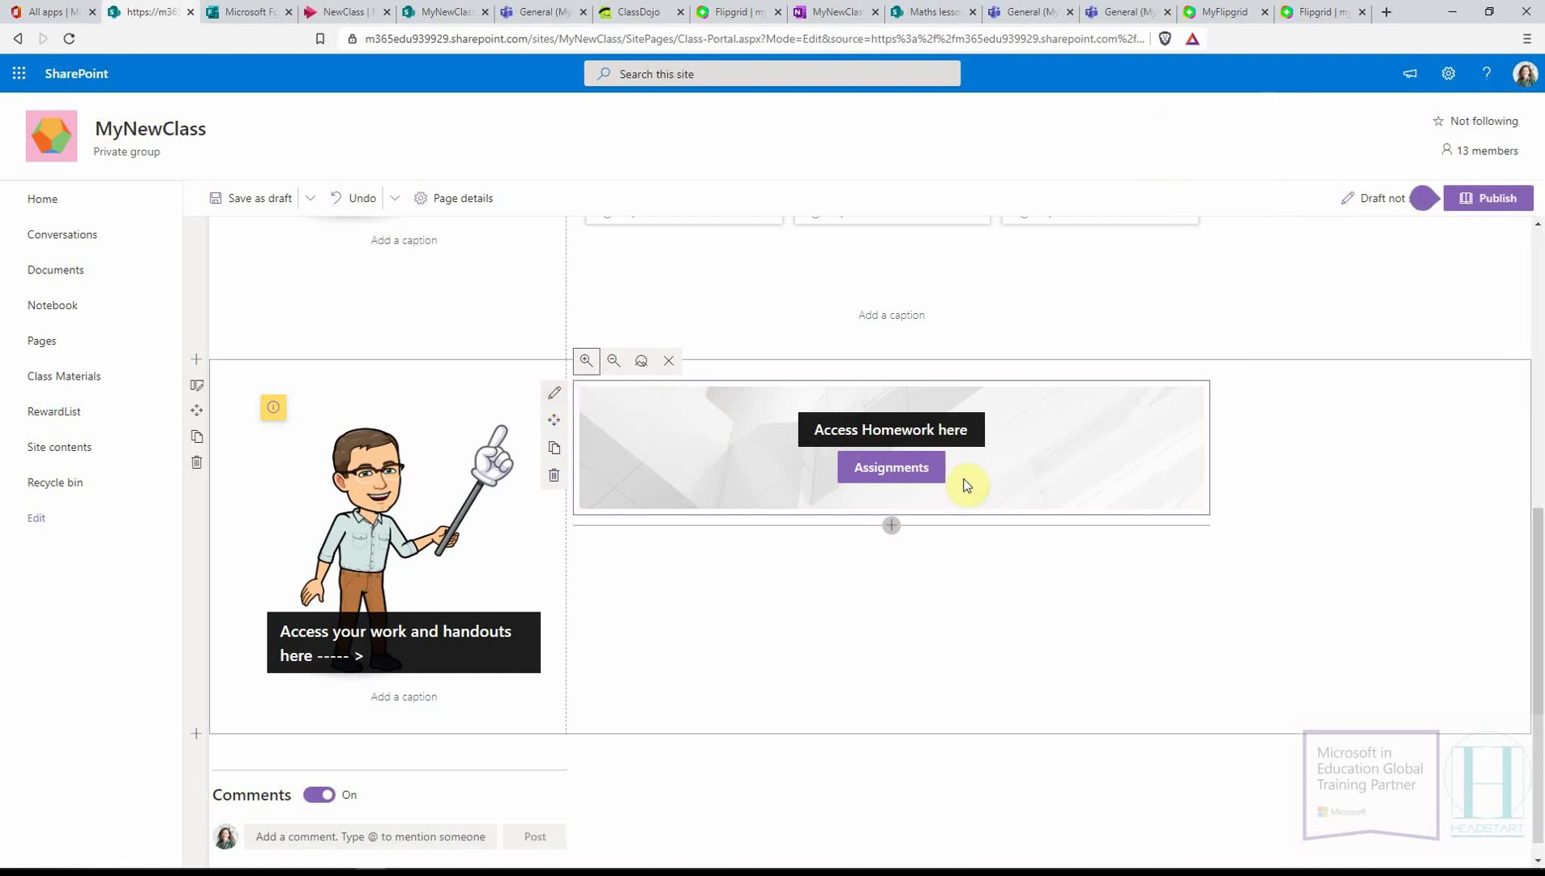
left_click(556, 403)
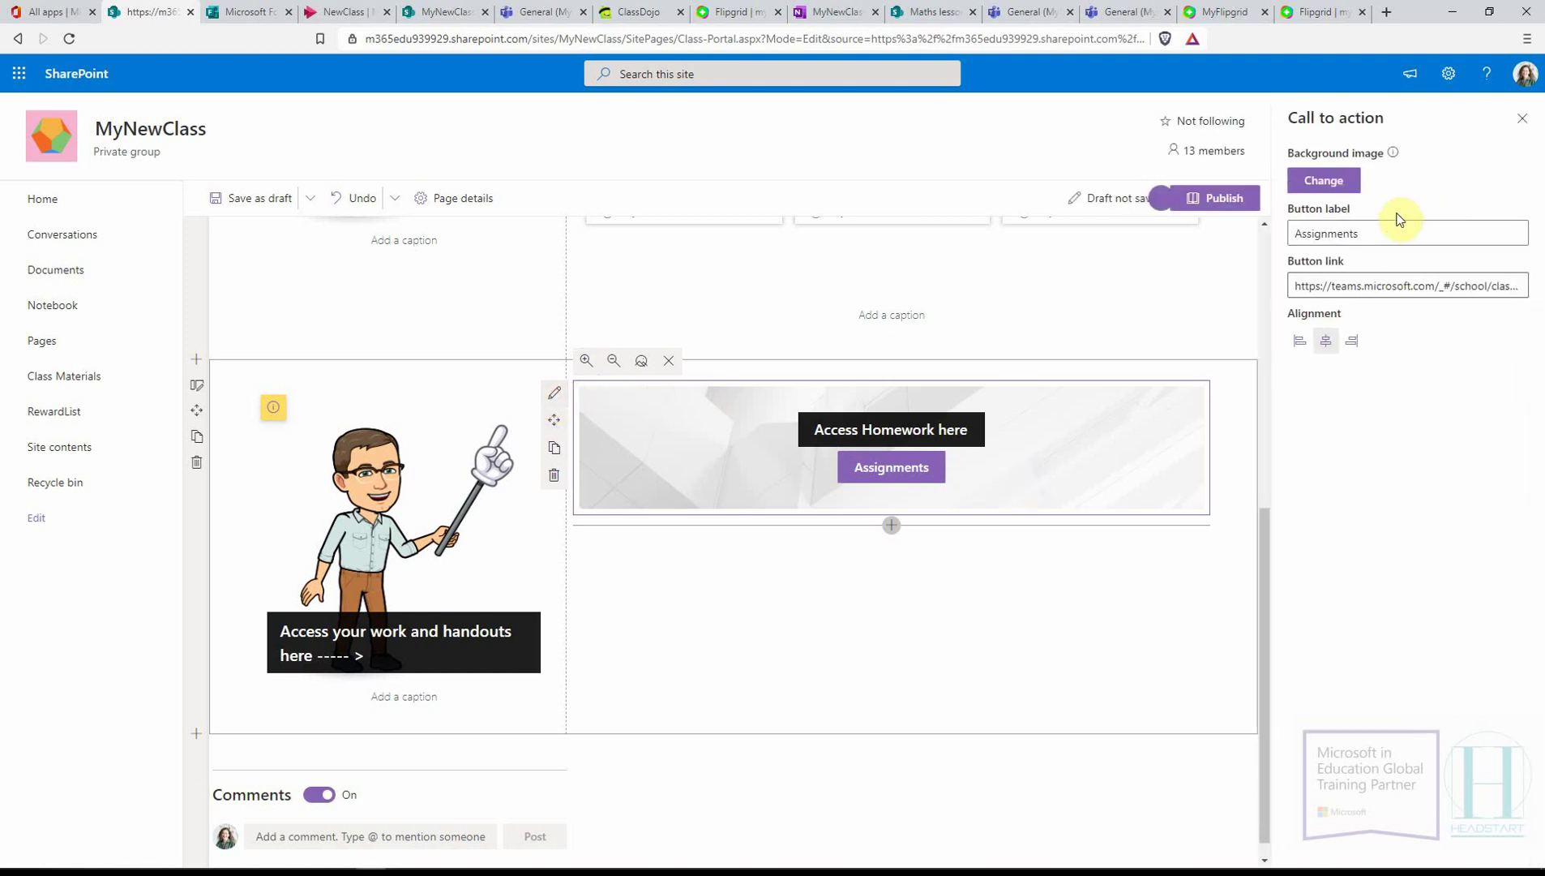
left_click(1320, 176)
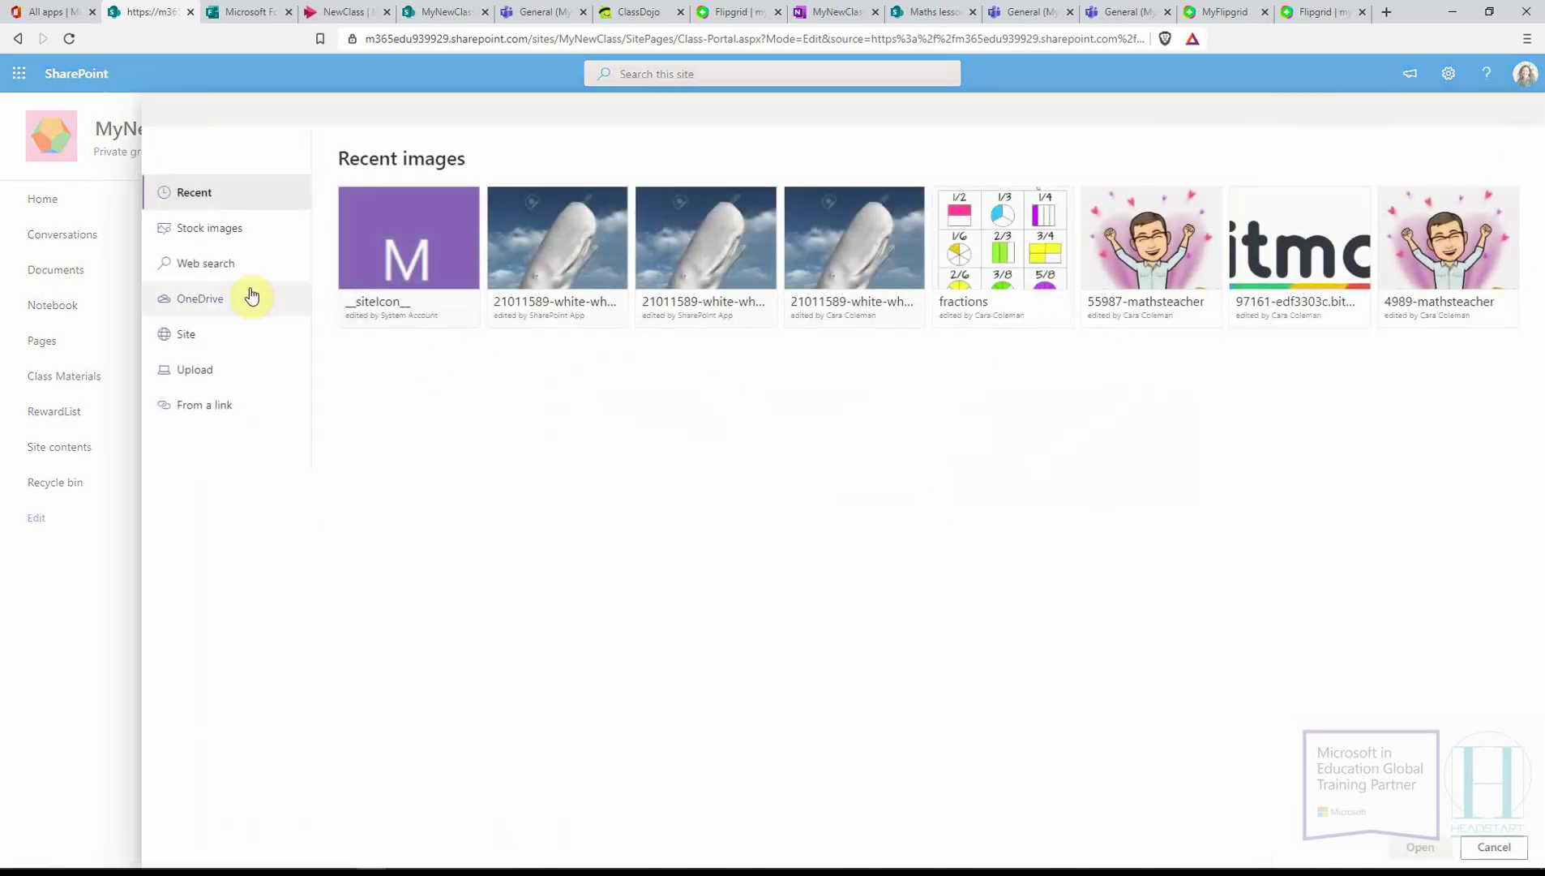
left_click(209, 265)
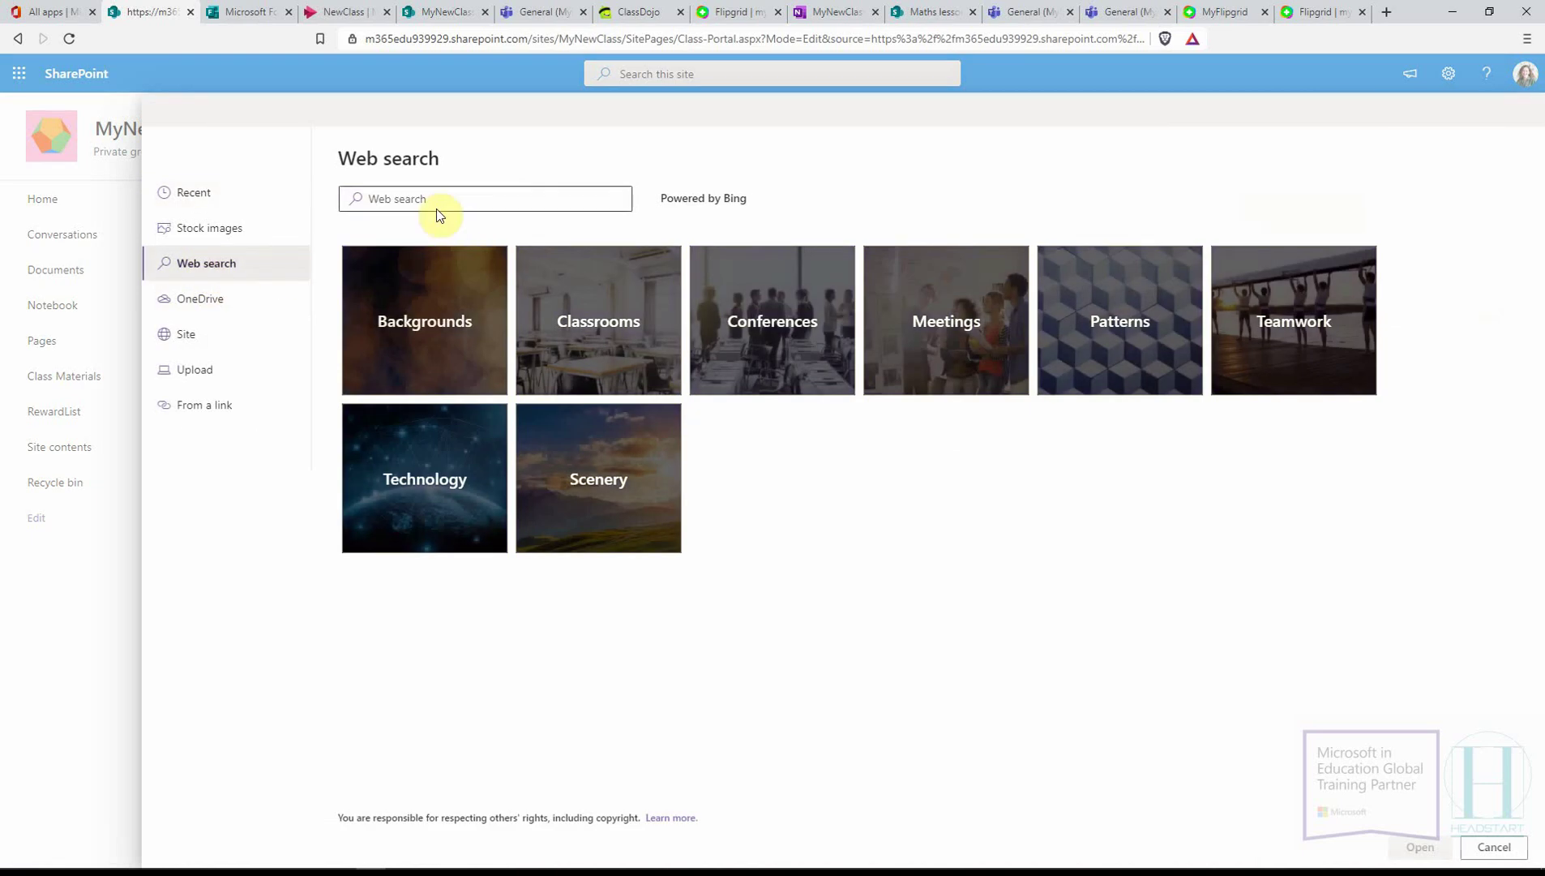
left_click(430, 201)
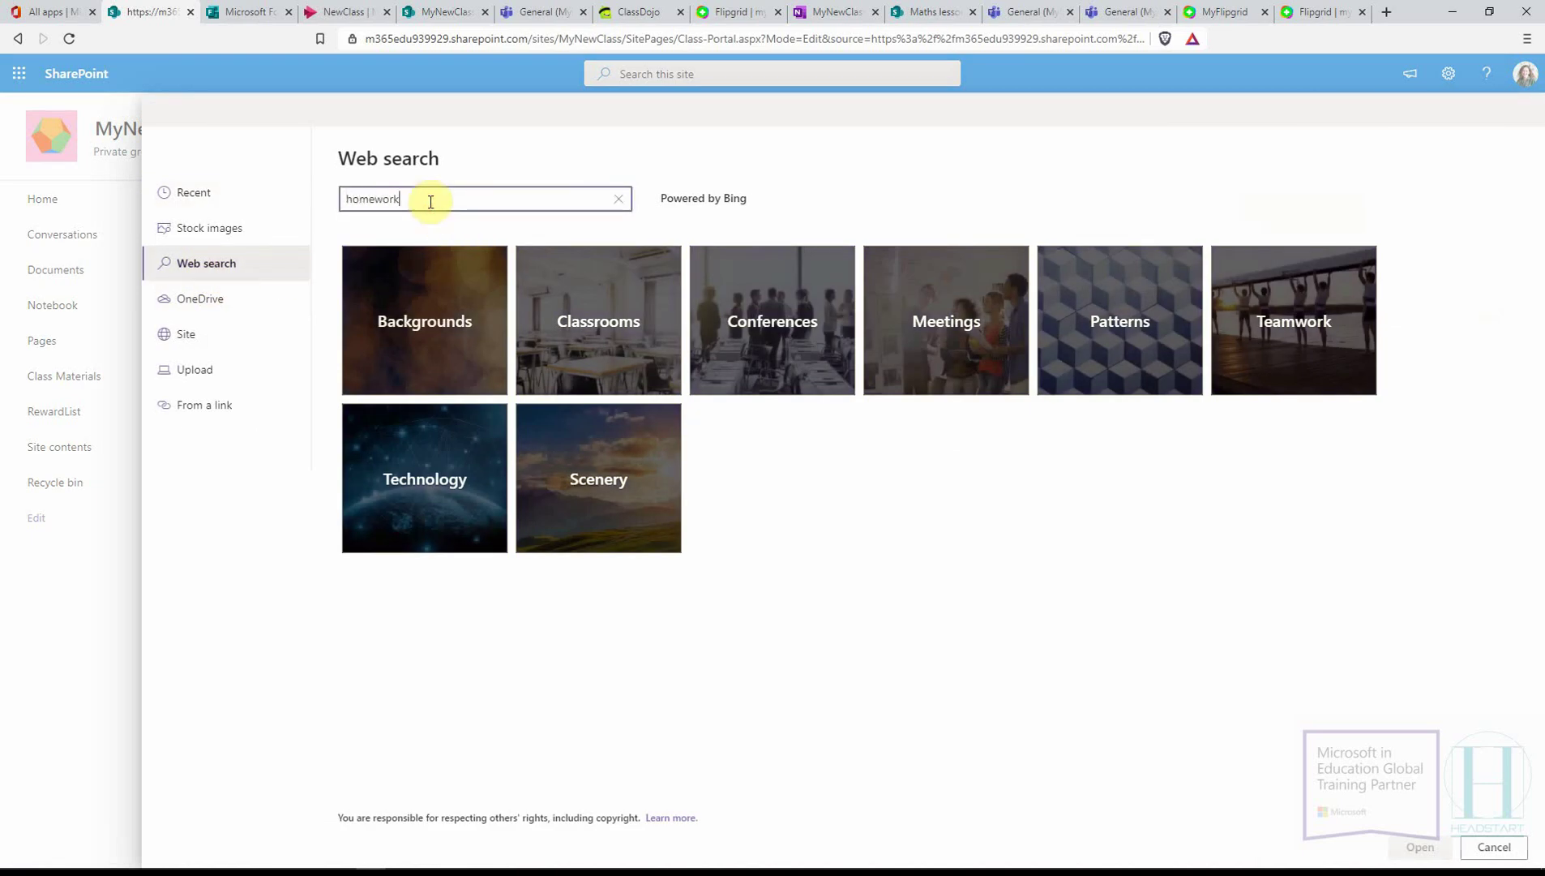
key("Return")
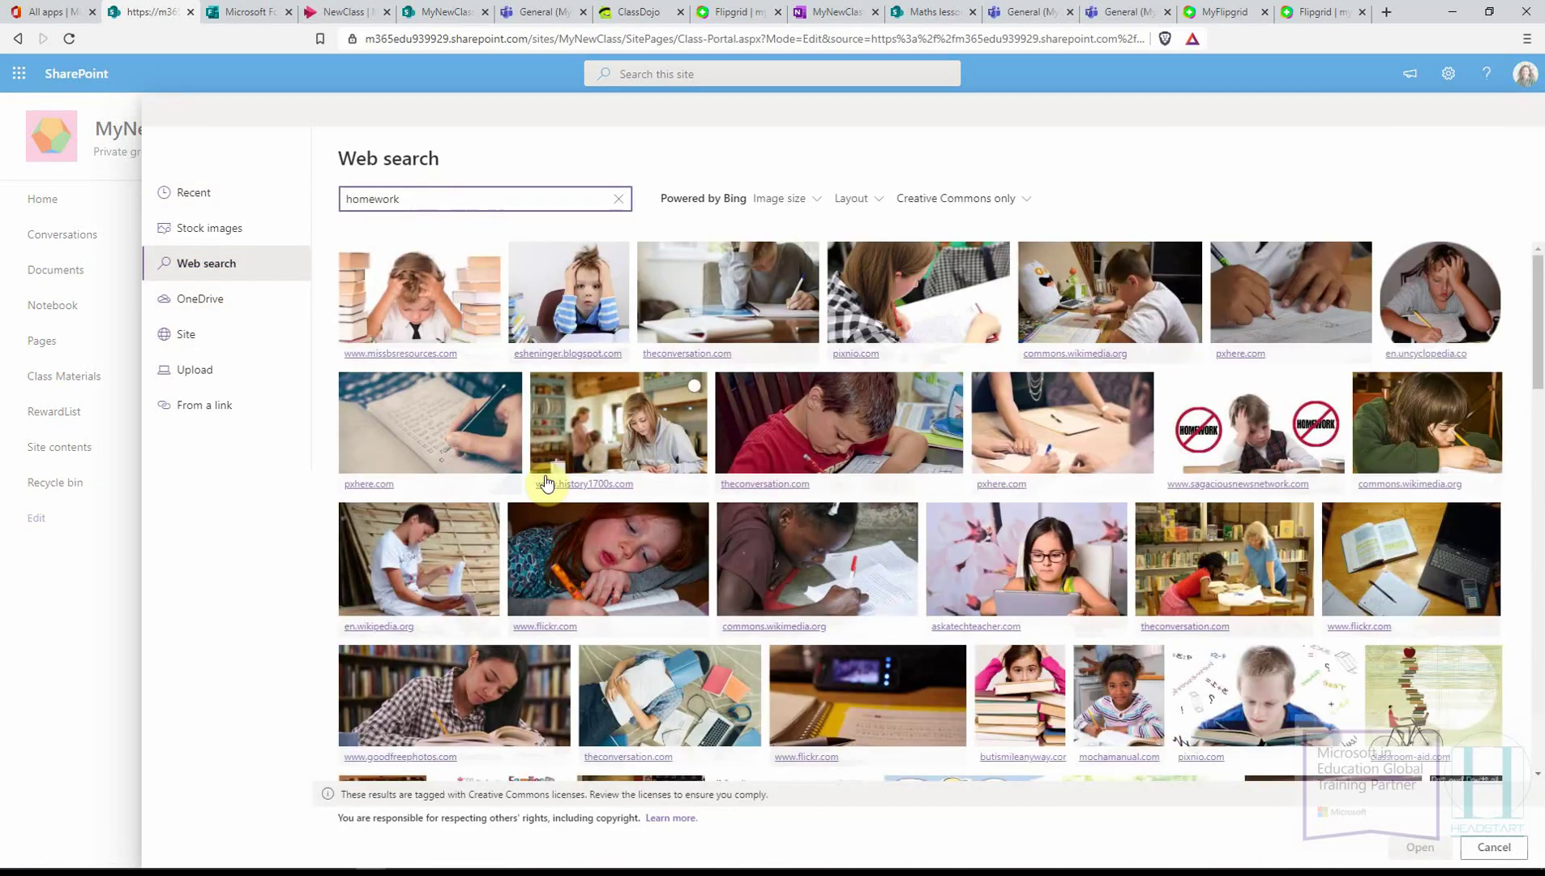
left_click(375, 438)
left_click(1420, 846)
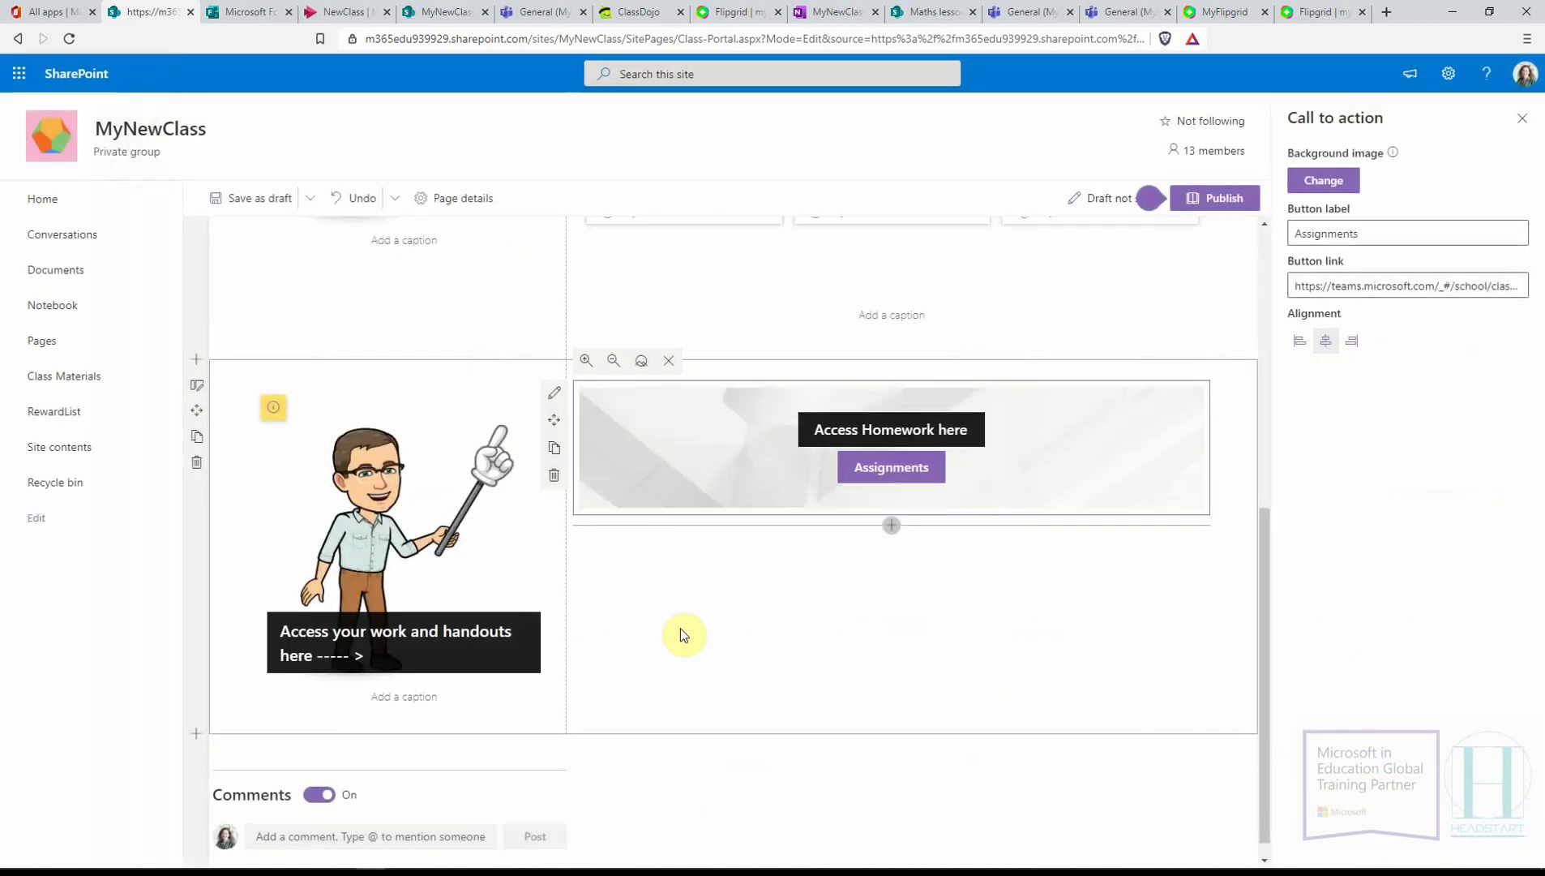
left_click(706, 608)
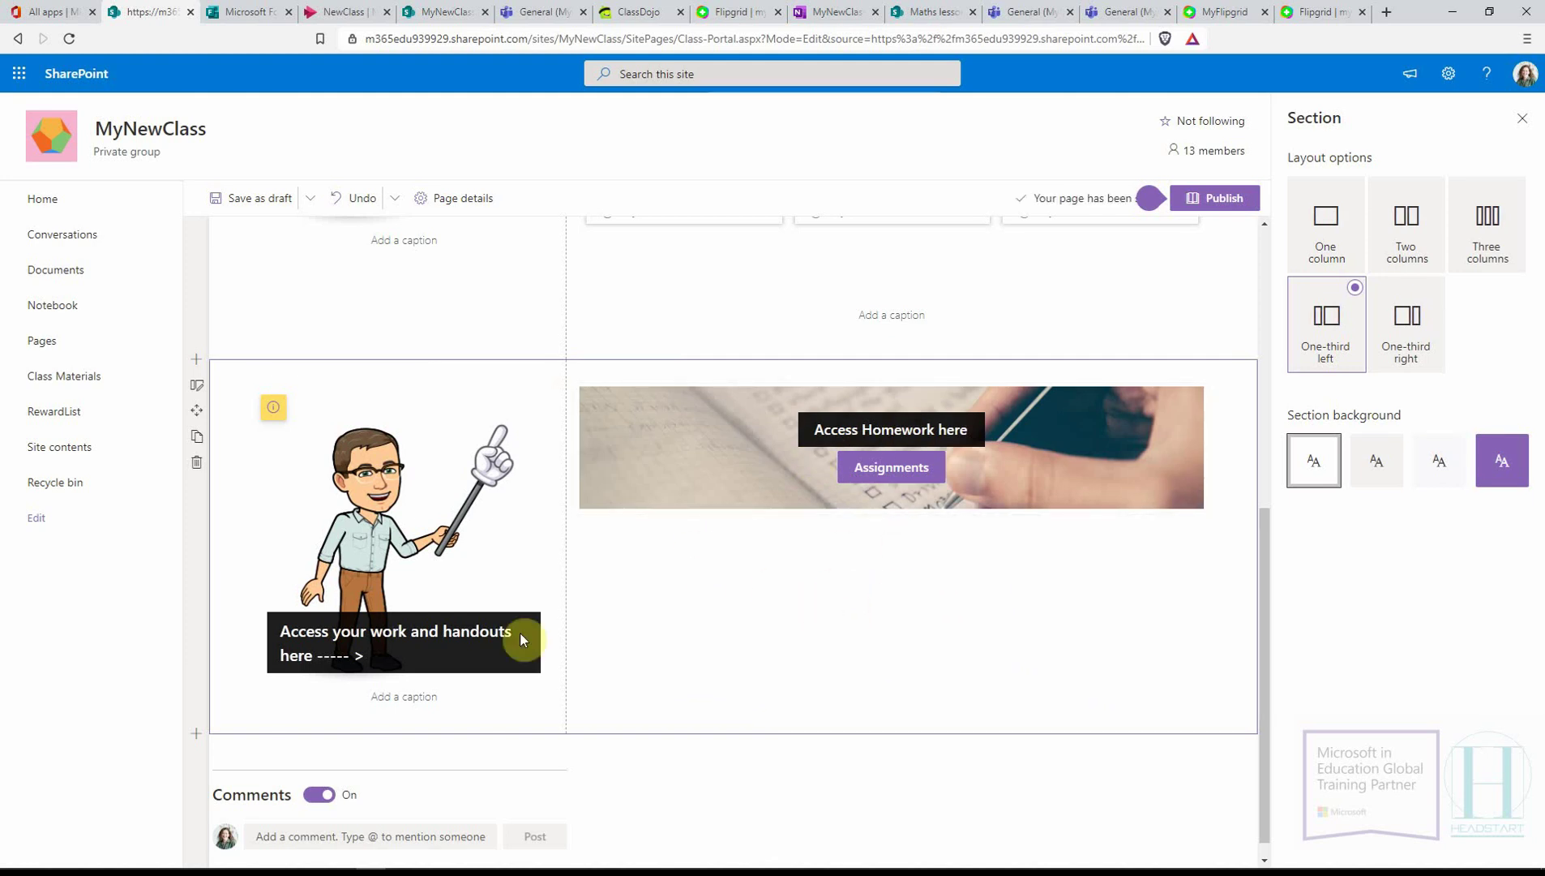
- Add a second Call to action web part below the homework one, using the purple tablet illustration from a web search for "onenote" as background
left_click(891, 525)
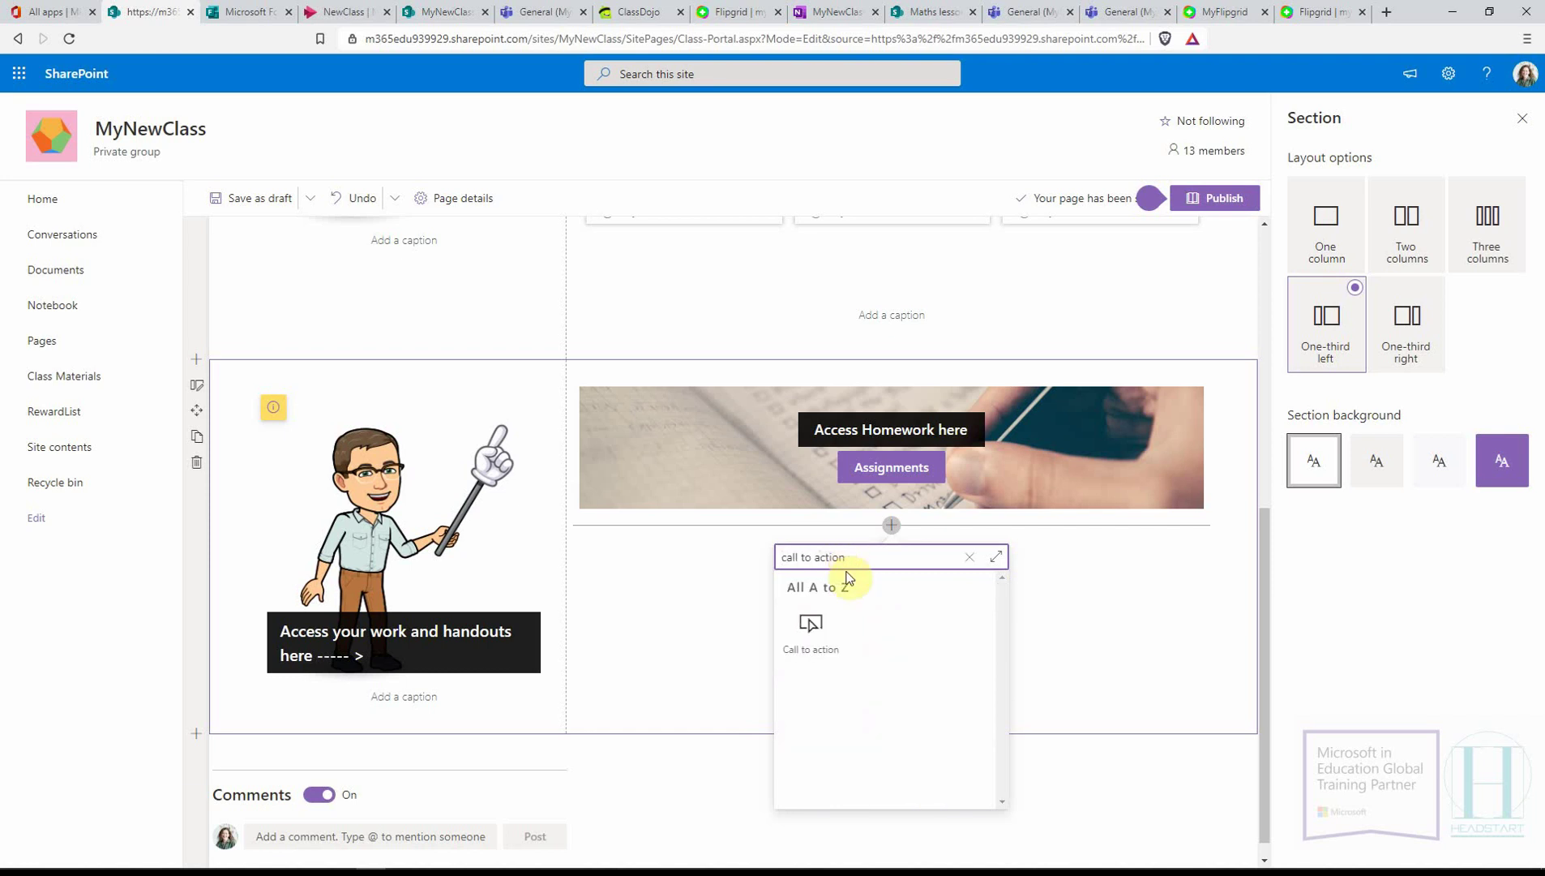
left_click(807, 635)
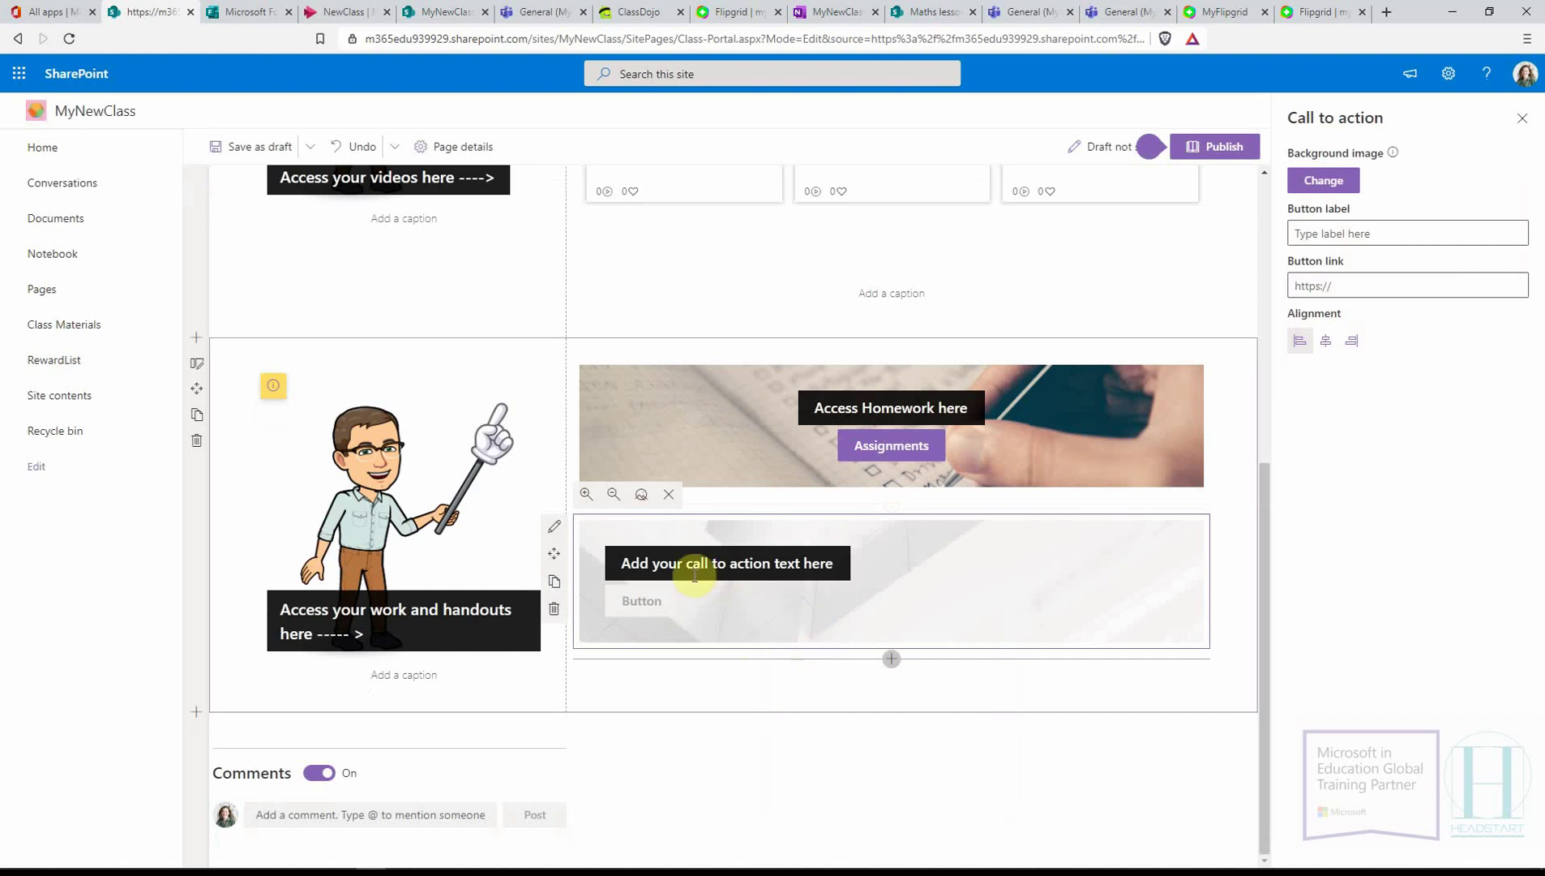
left_click(1322, 177)
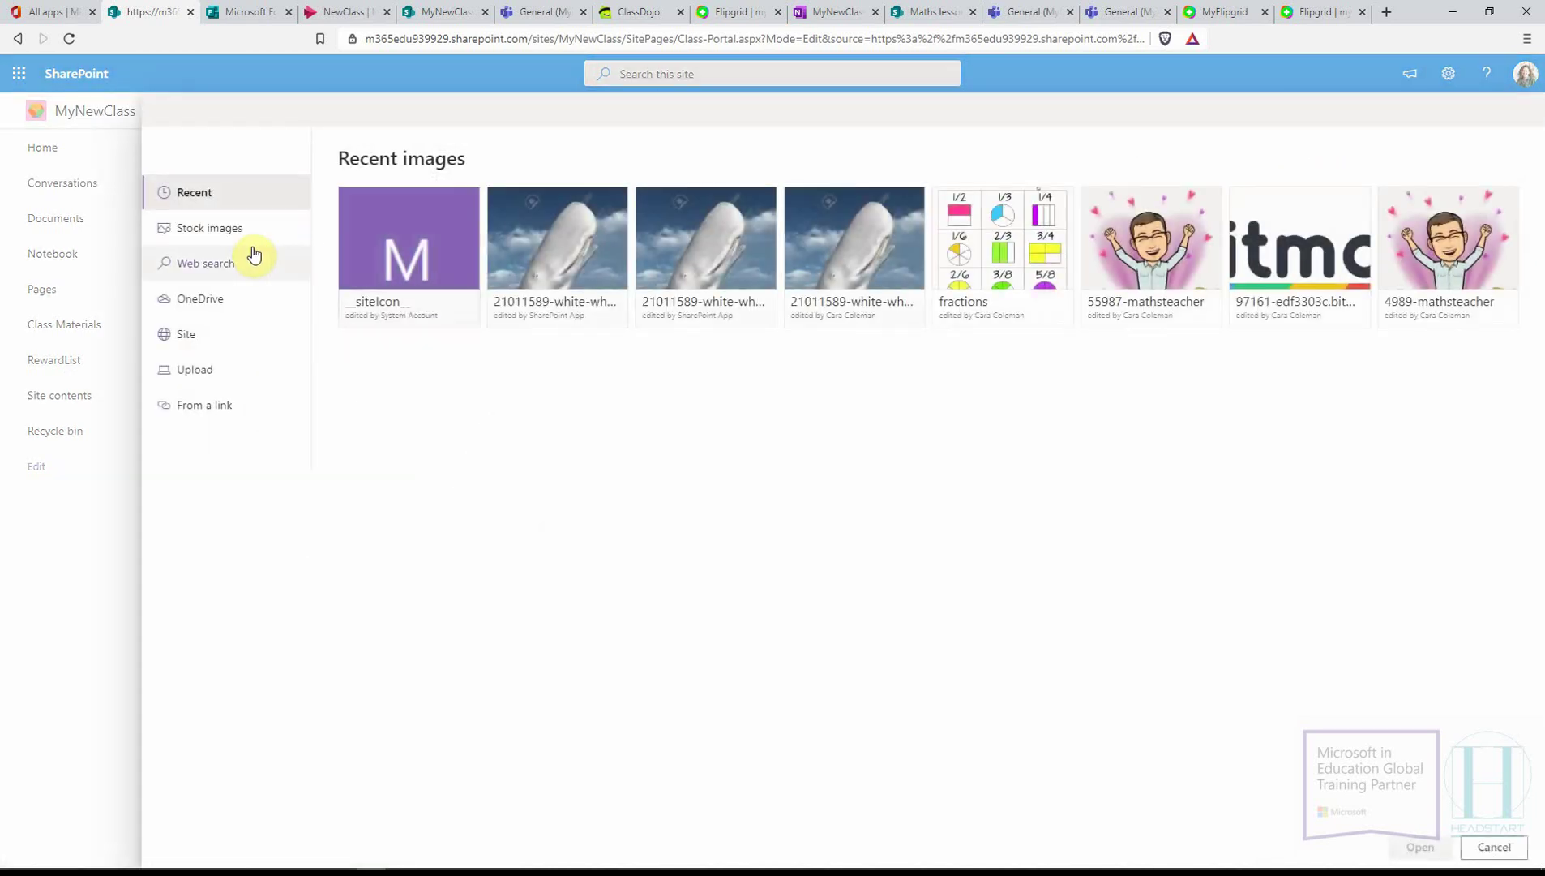
left_click(205, 264)
left_click(455, 199)
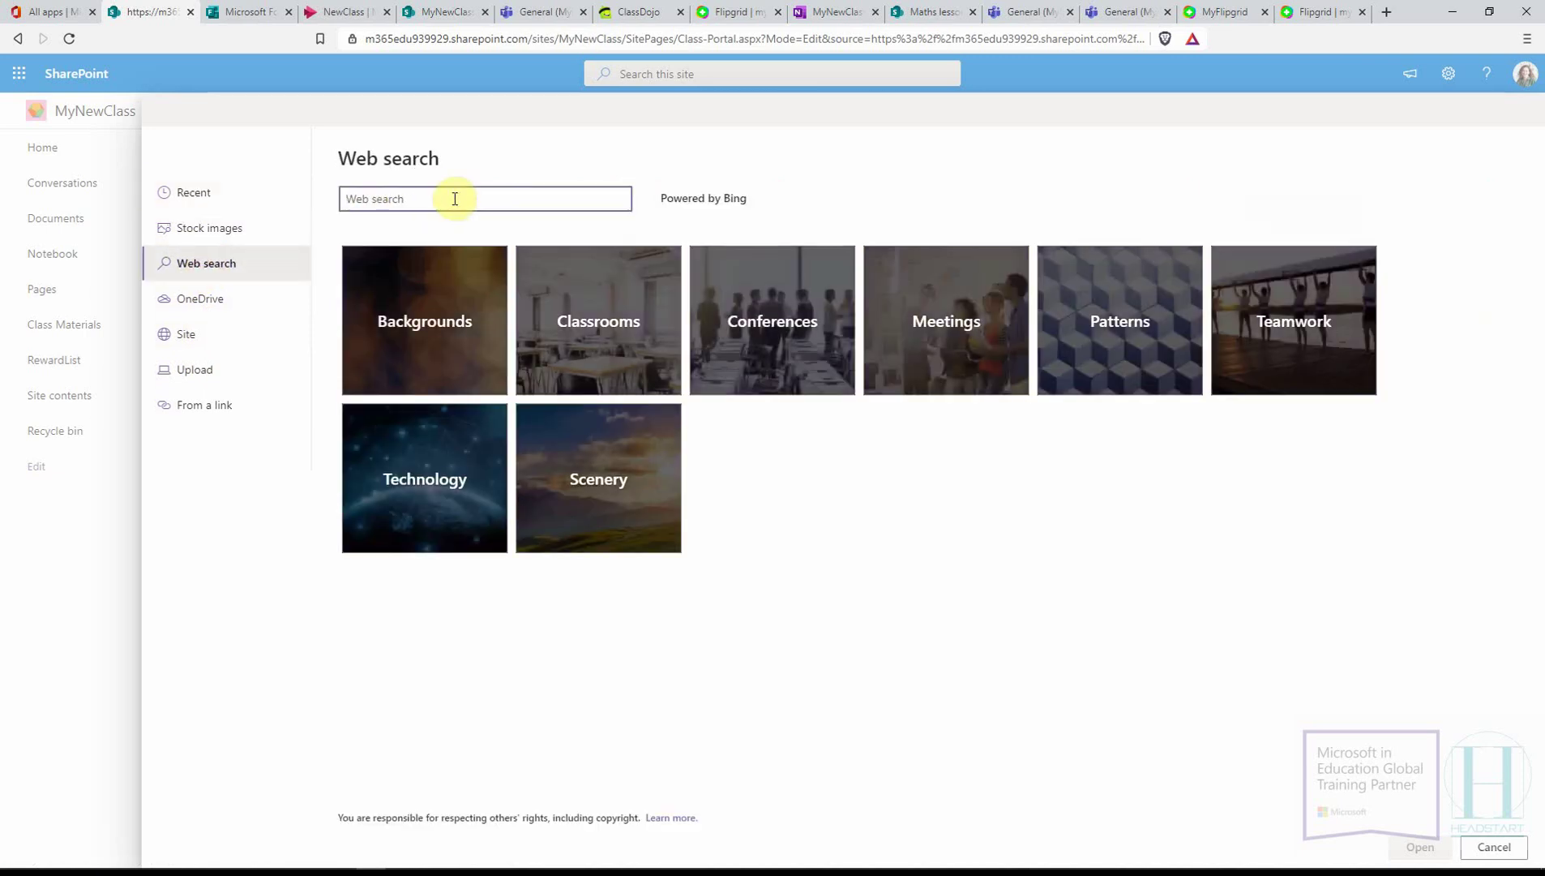
type("onenote")
key("Return")
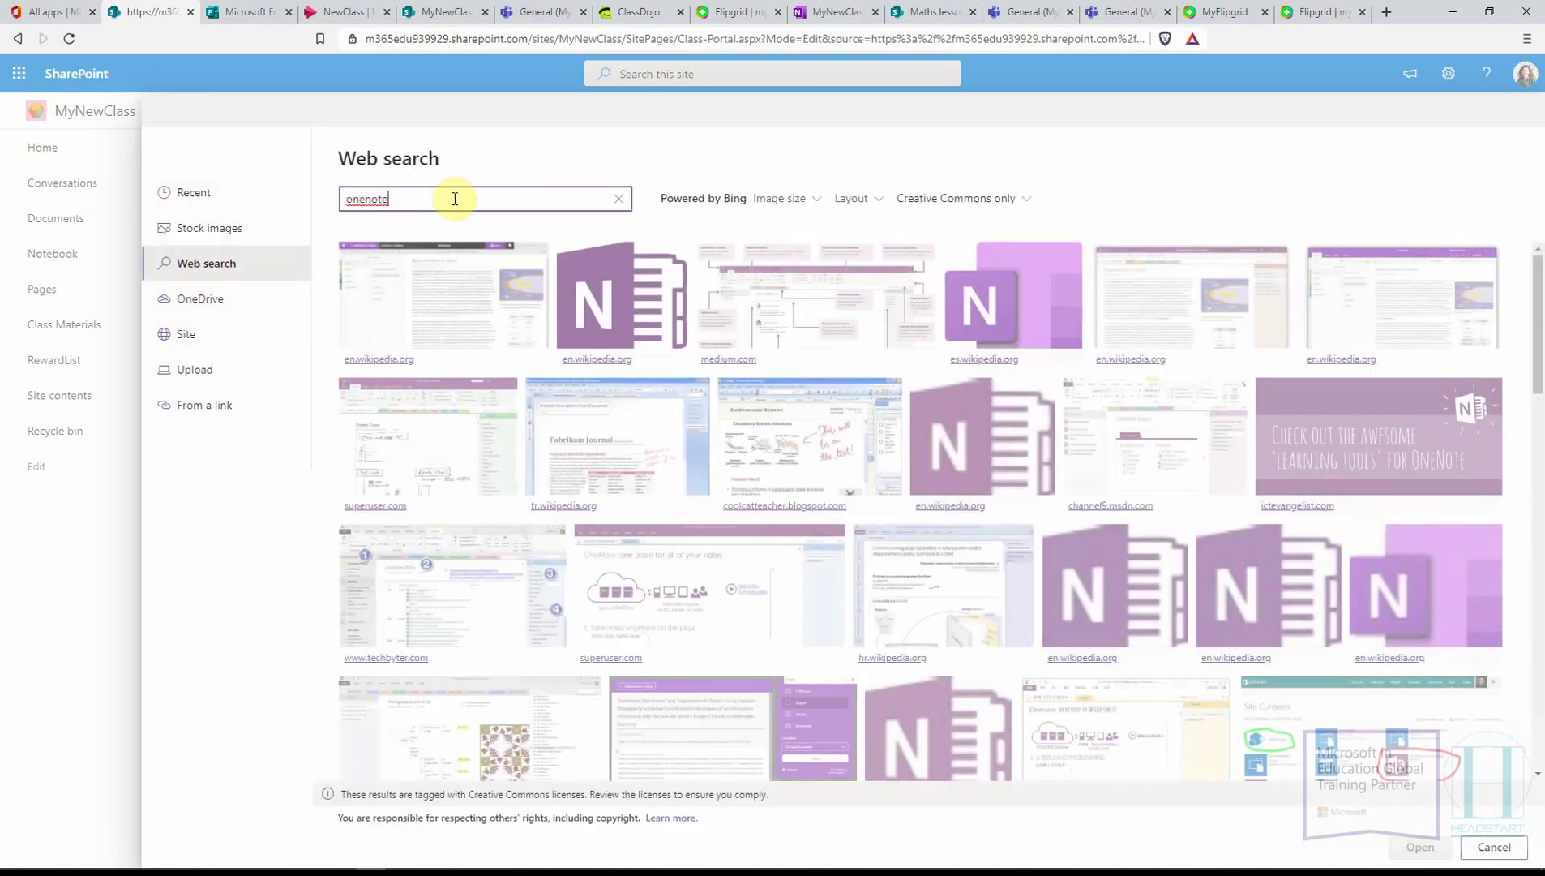
scroll(876, 511, "down", 3)
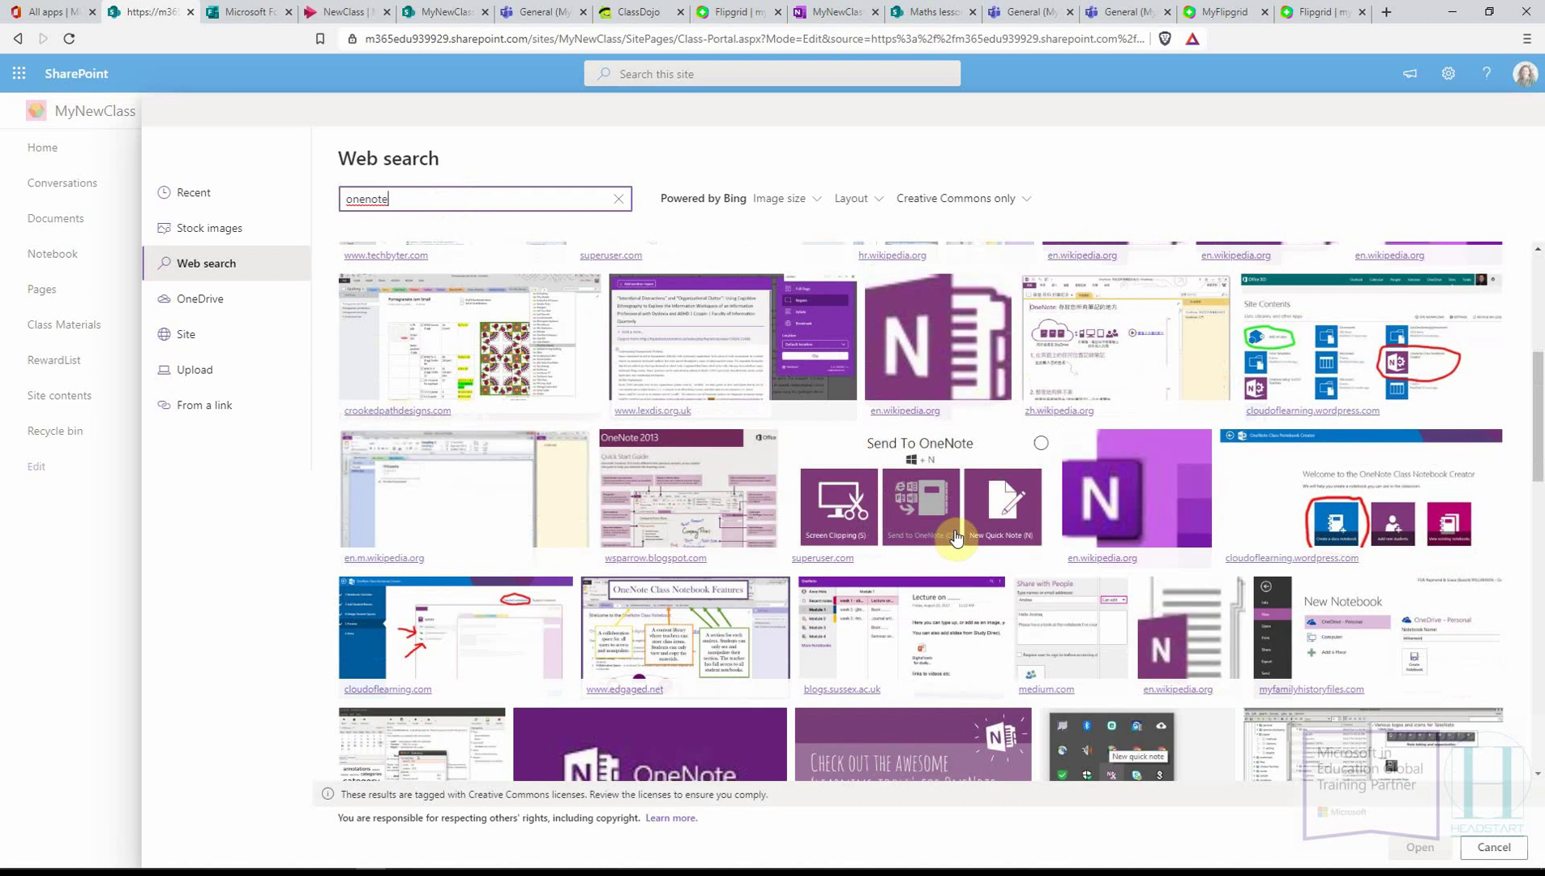
scroll(900, 510, "down", 4)
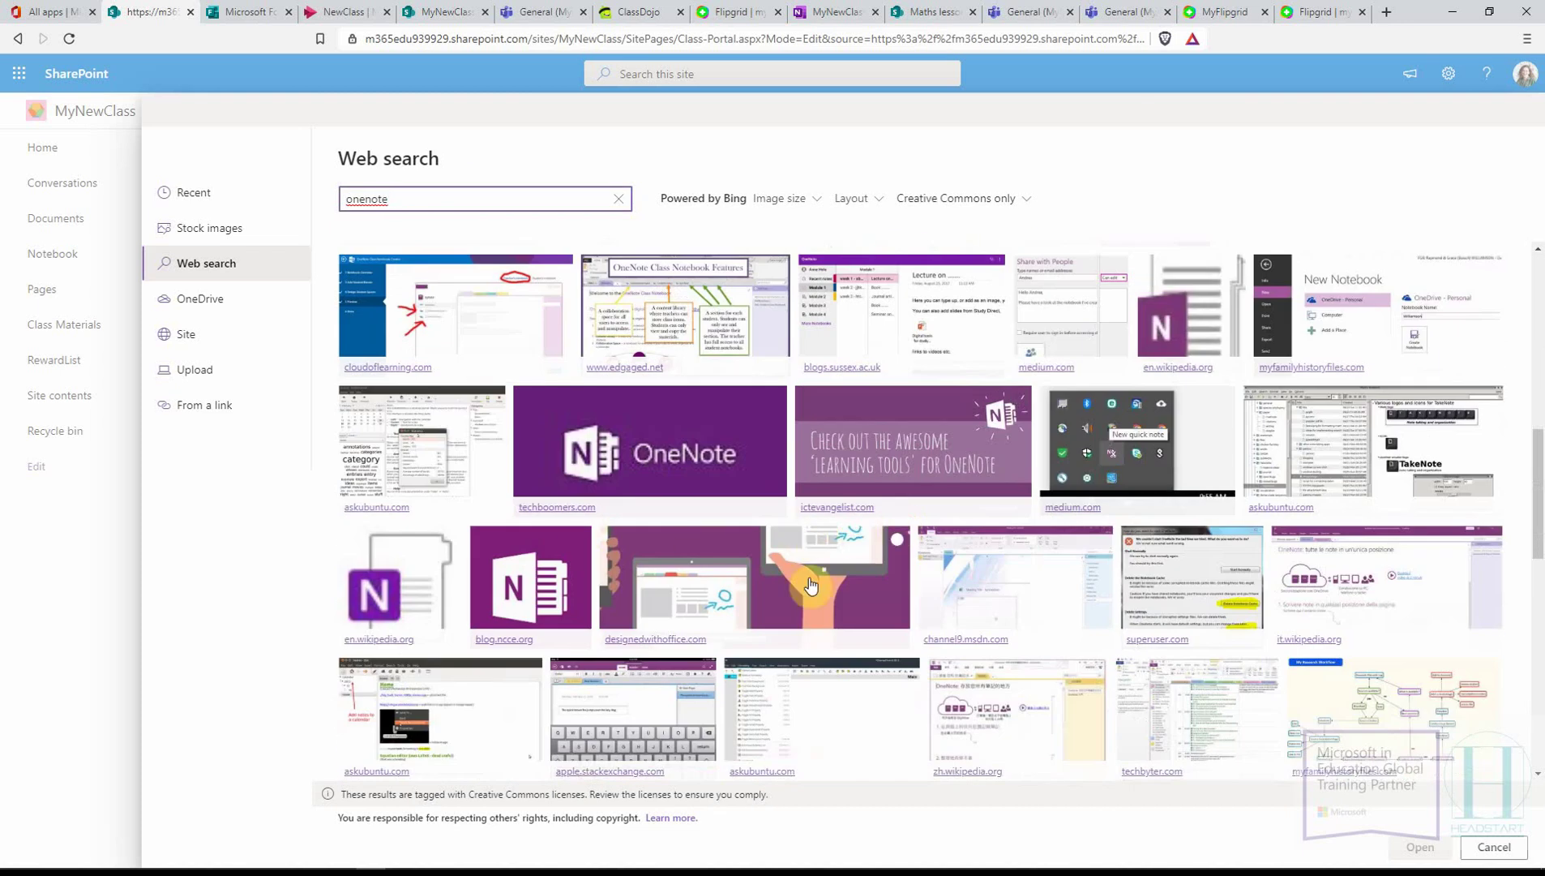
scroll(707, 534, "down", 1)
left_click(698, 509)
left_click(1417, 845)
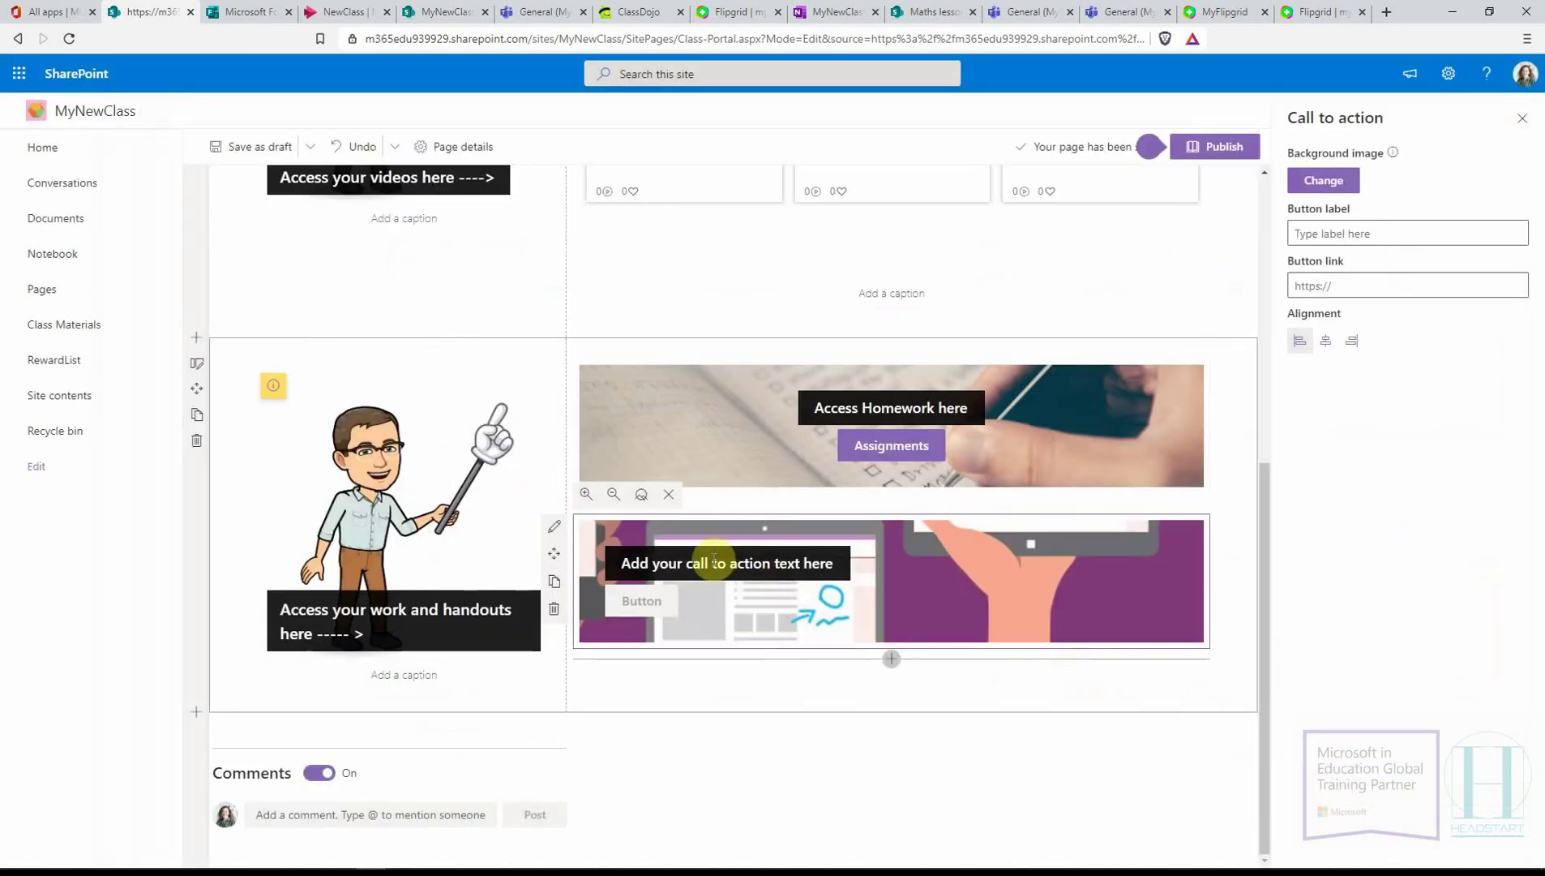
- Set the new call to action's text to "Access your Handouts here" and centre its alignment
left_click(717, 563)
type("Acc")
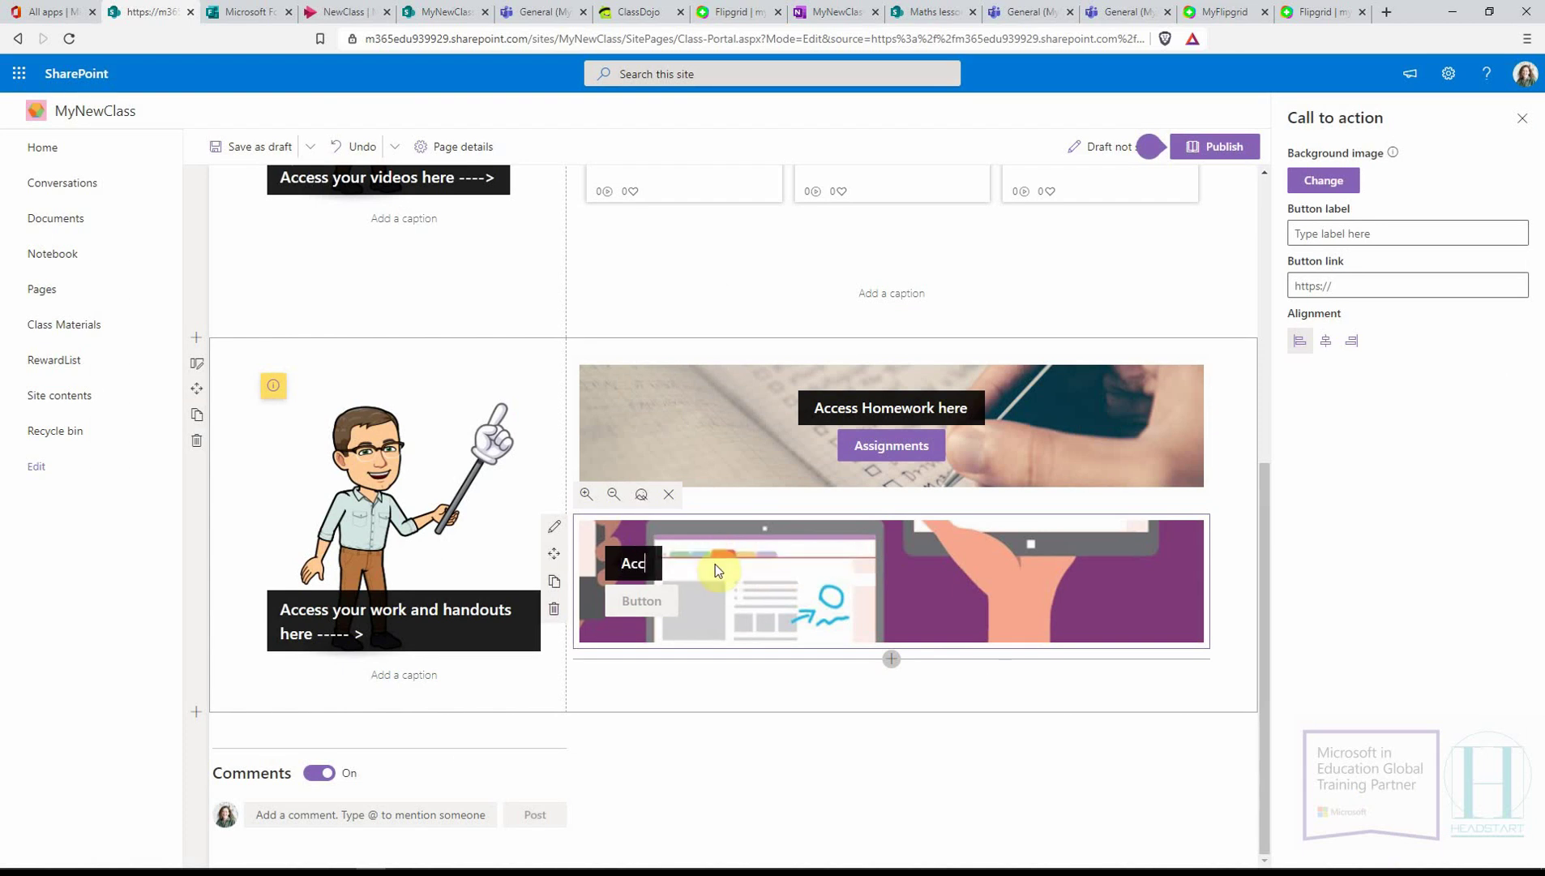
type("ess your Handout")
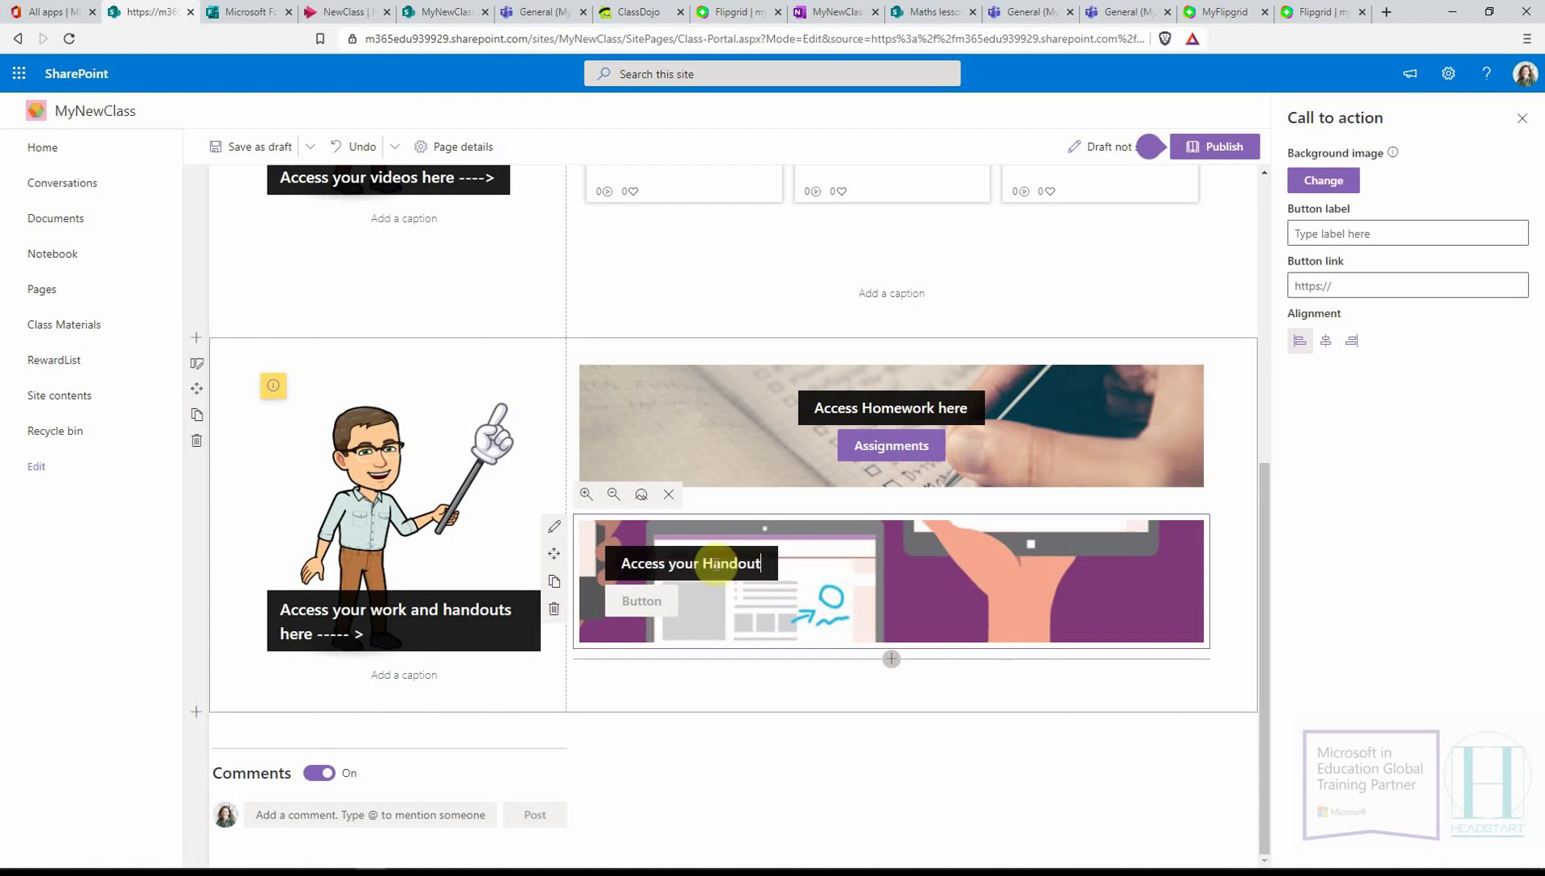
type("s here")
left_click(1326, 340)
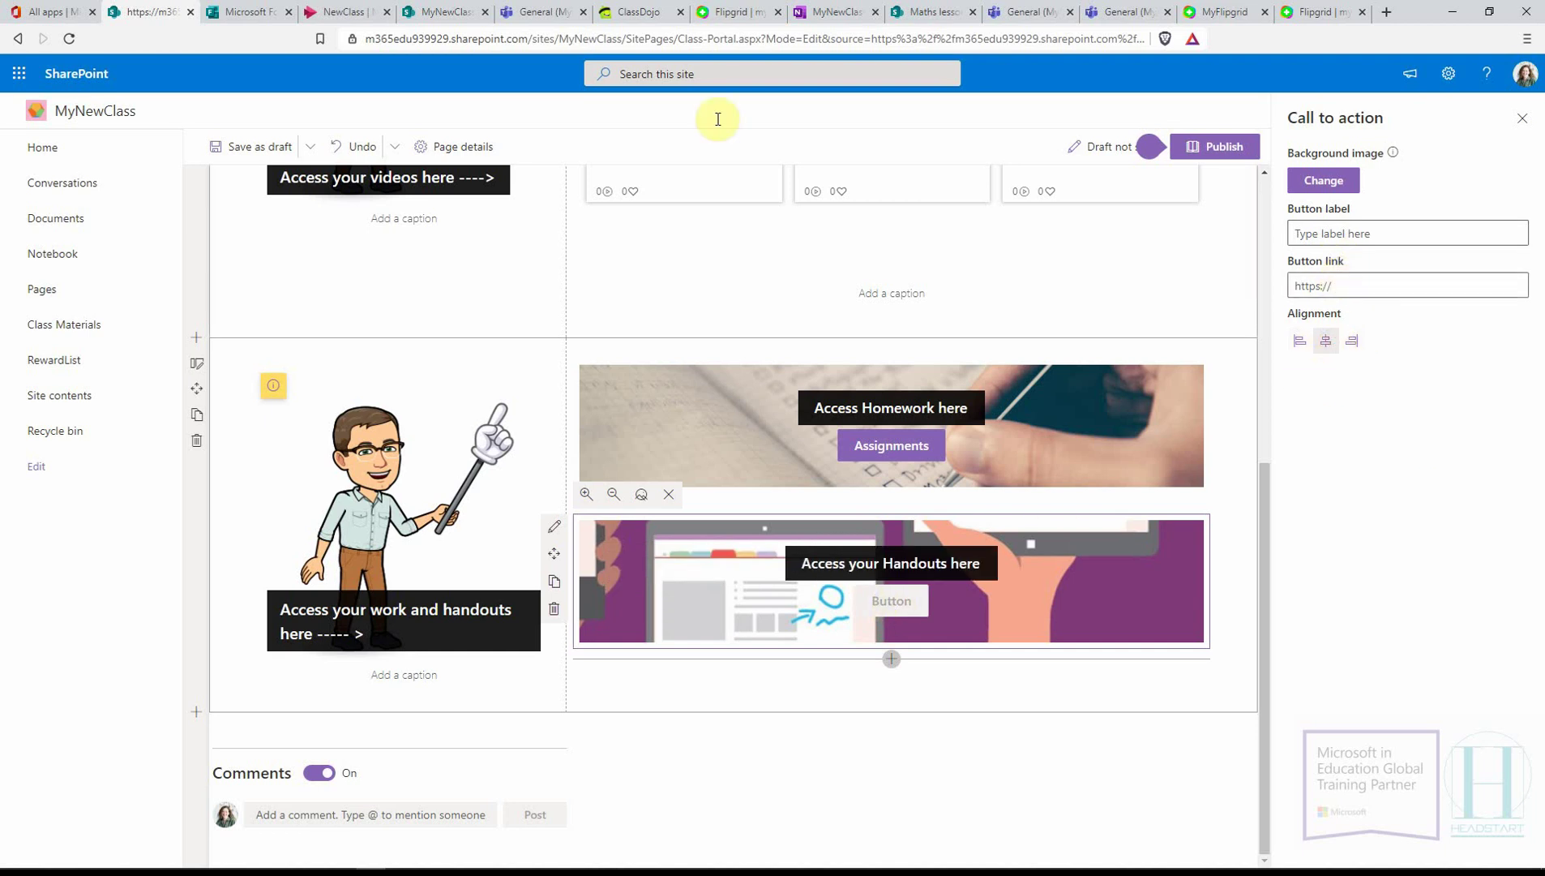
- Switch to OneNote and copy the link to the _Content Library section group of MyNewClass Notebook
left_click(535, 11)
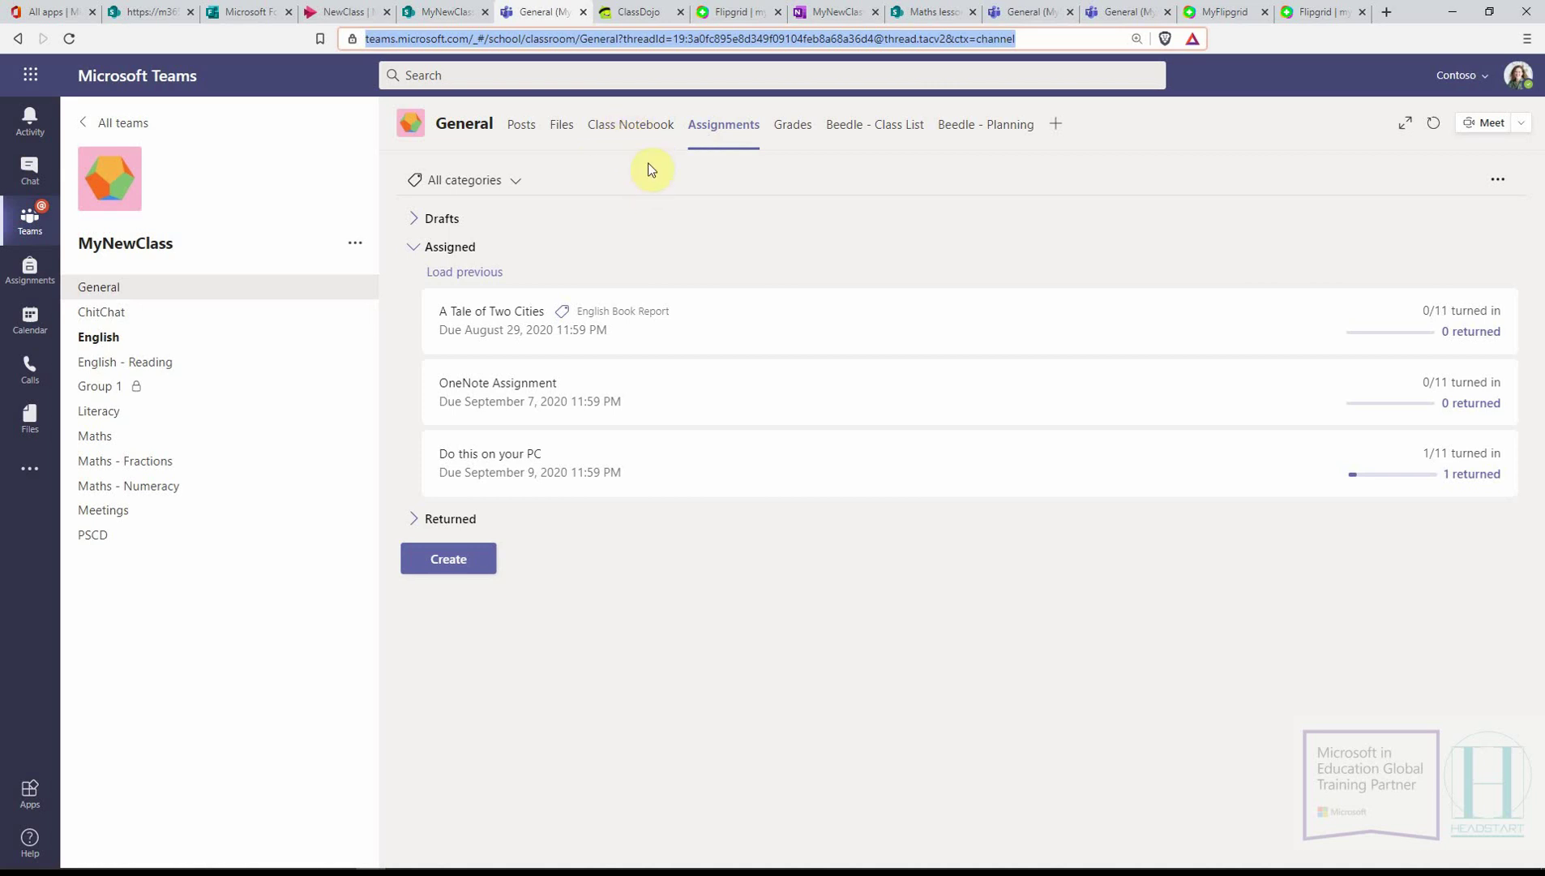
key("alt+Tab")
key("Tab")
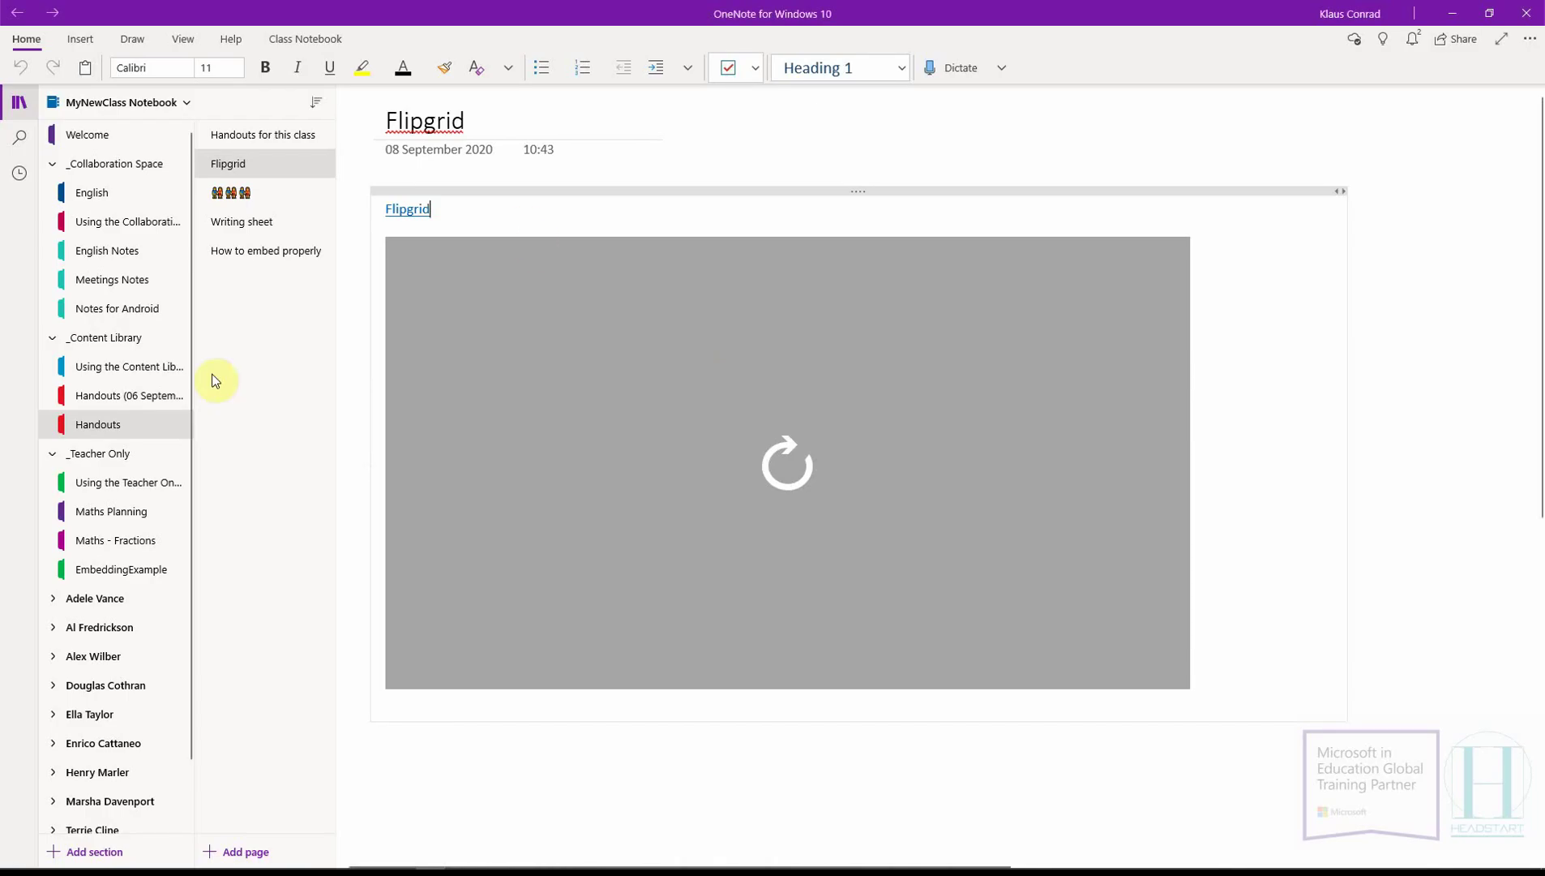
left_click(103, 337)
right_click(99, 338)
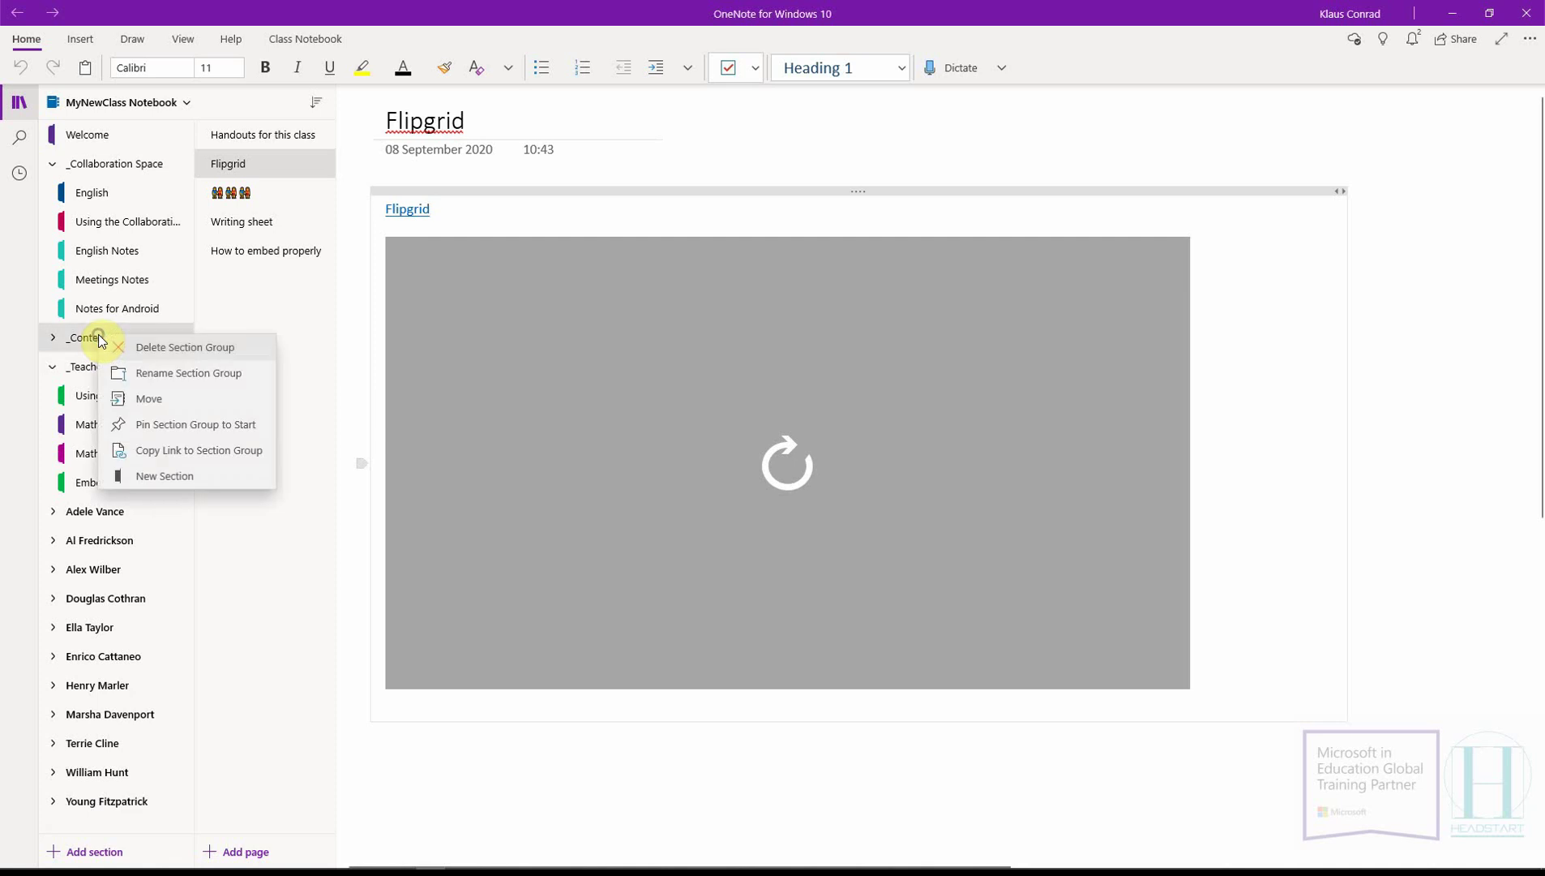
left_click(158, 447)
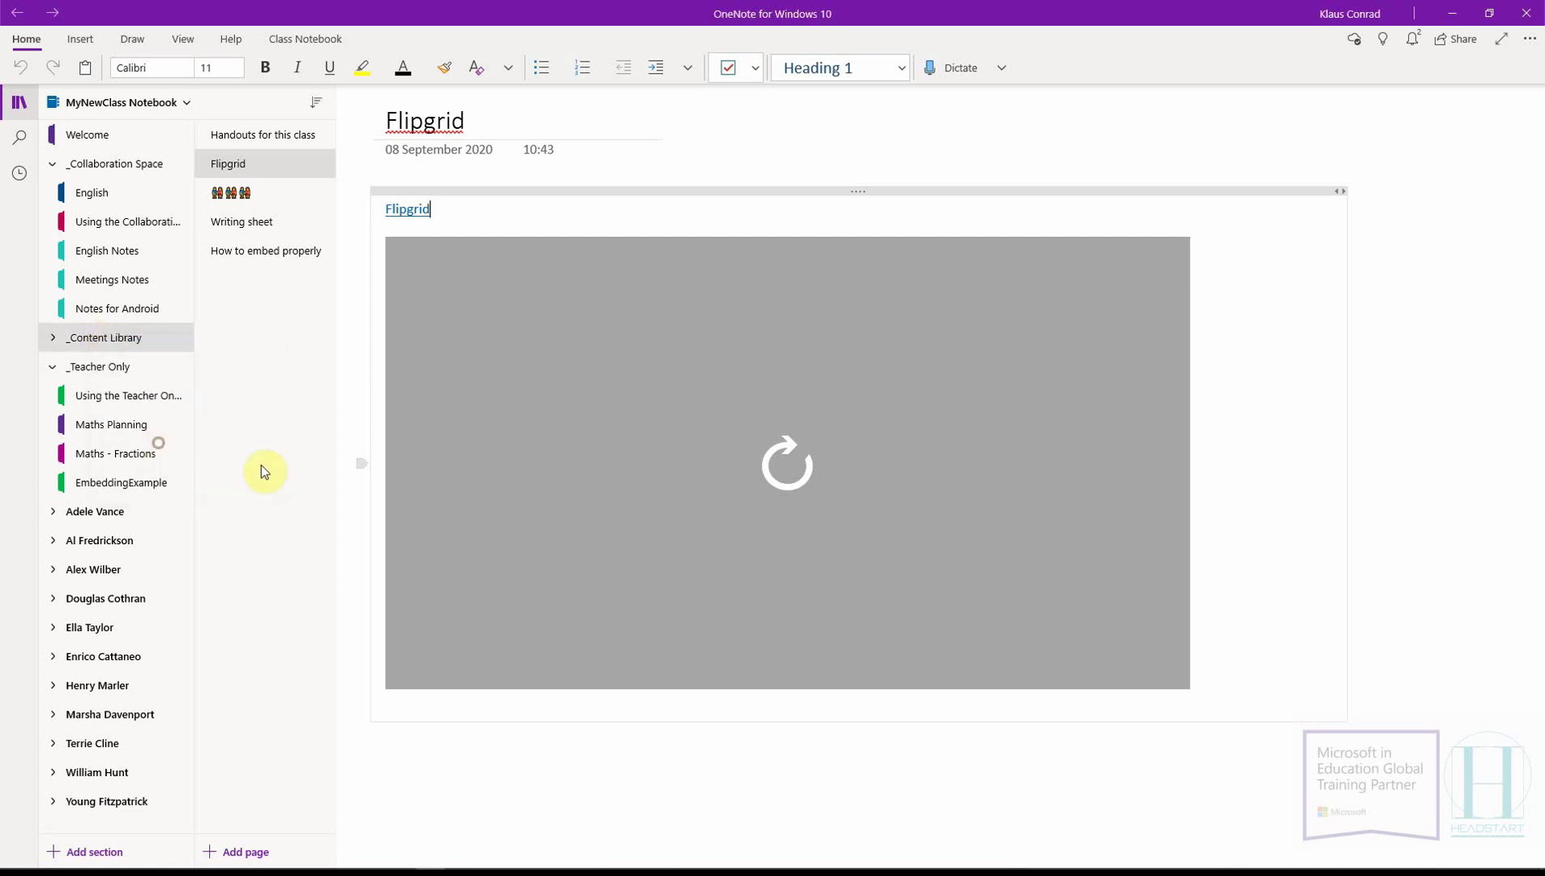
- Return to the Class Portal page in SharePoint and paste the copied Content Library link as the handouts call to action's button link
key("alt+Tab")
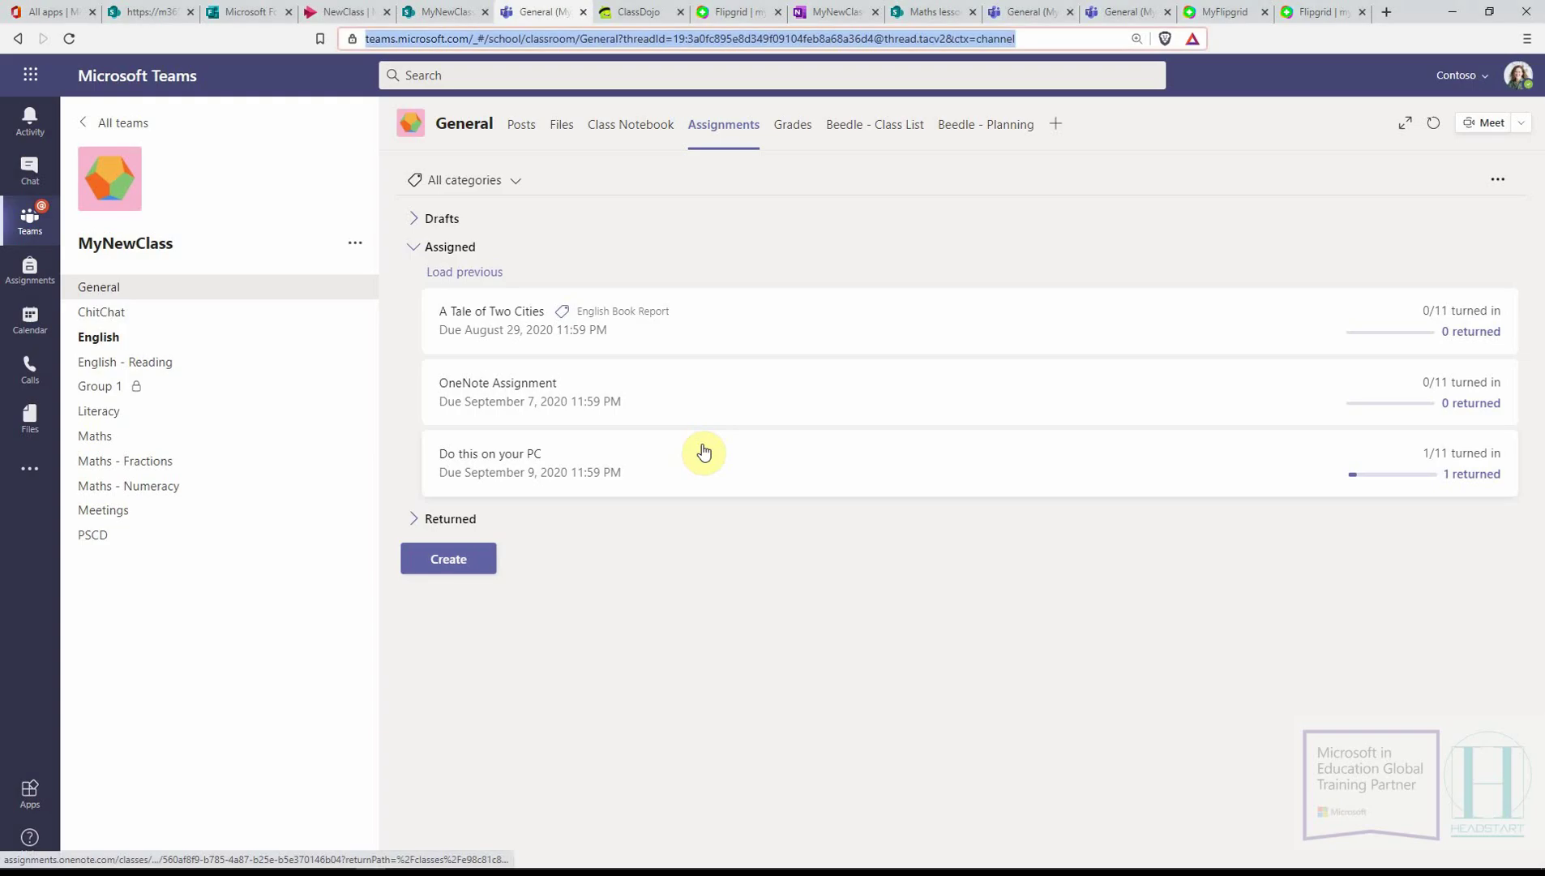
left_click(438, 12)
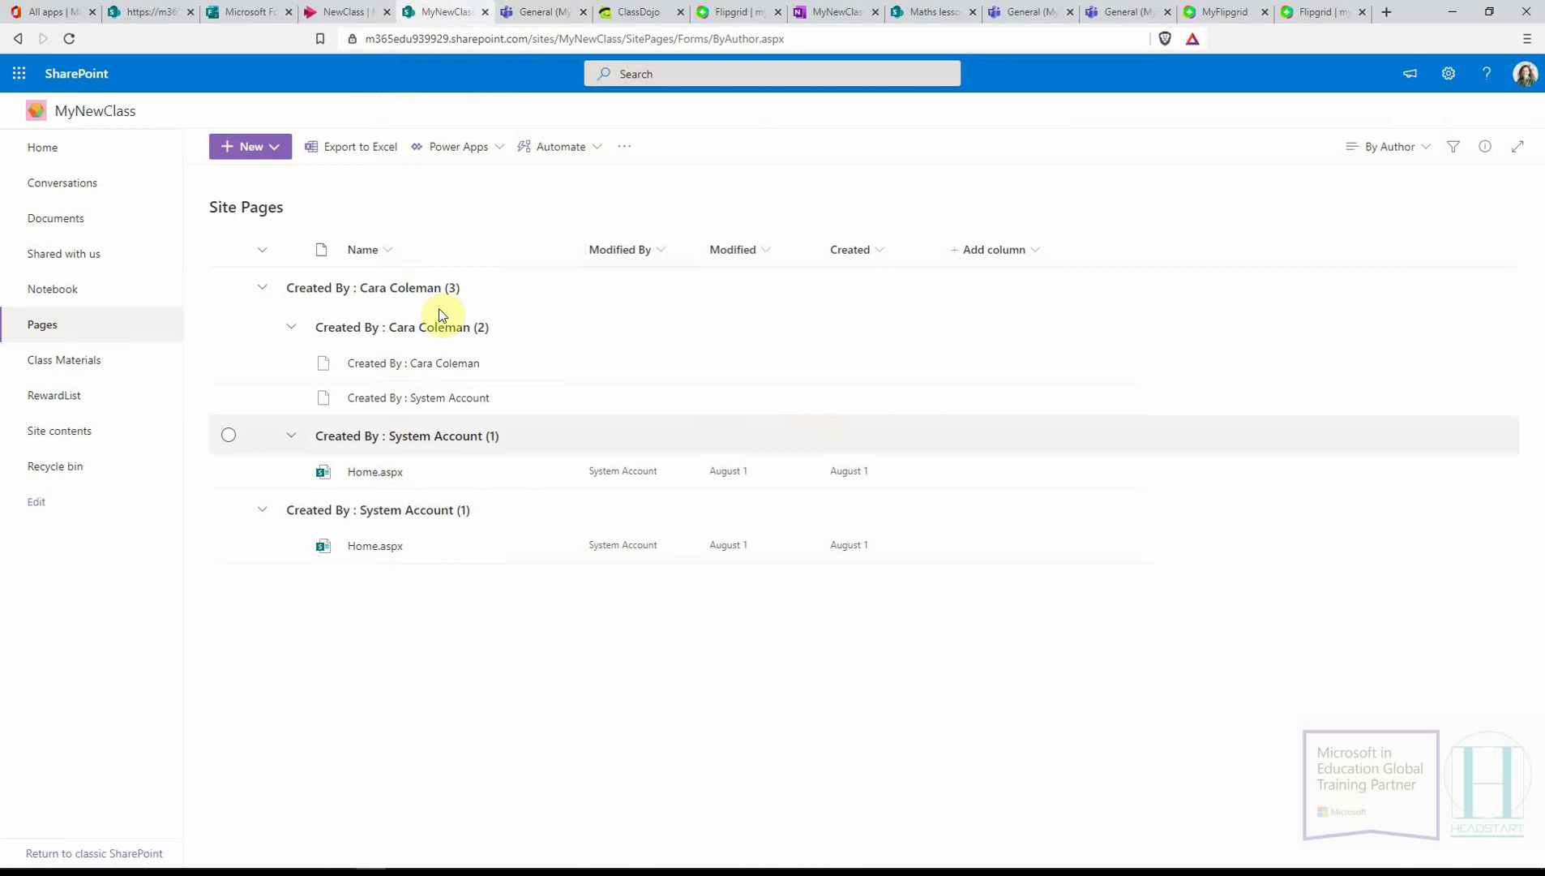
left_click(235, 11)
left_click(124, 10)
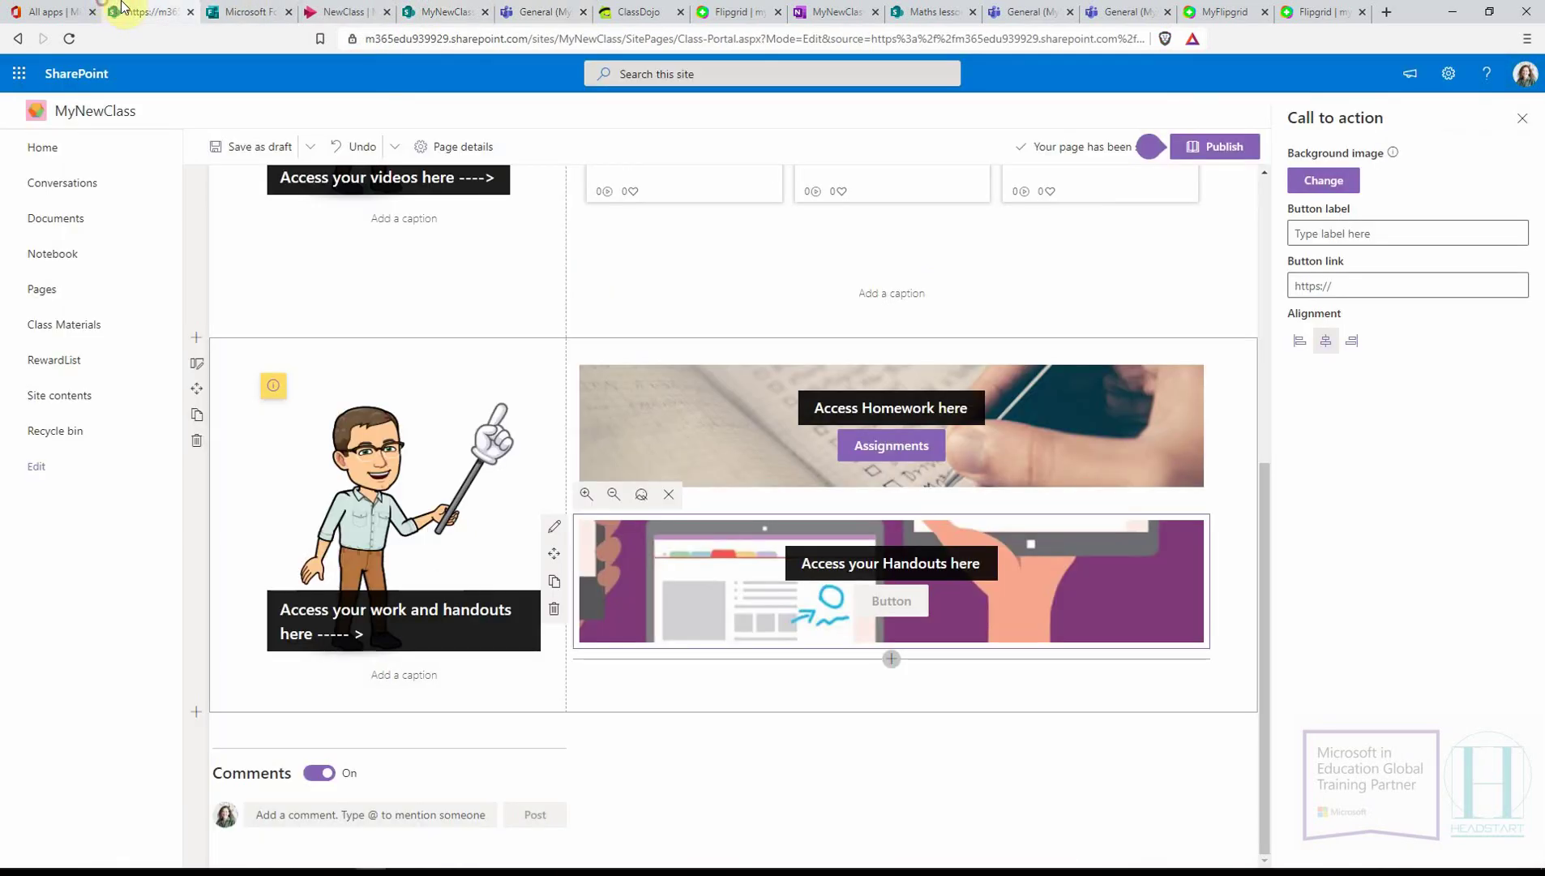
left_click(1338, 286)
key("ctrl+v")
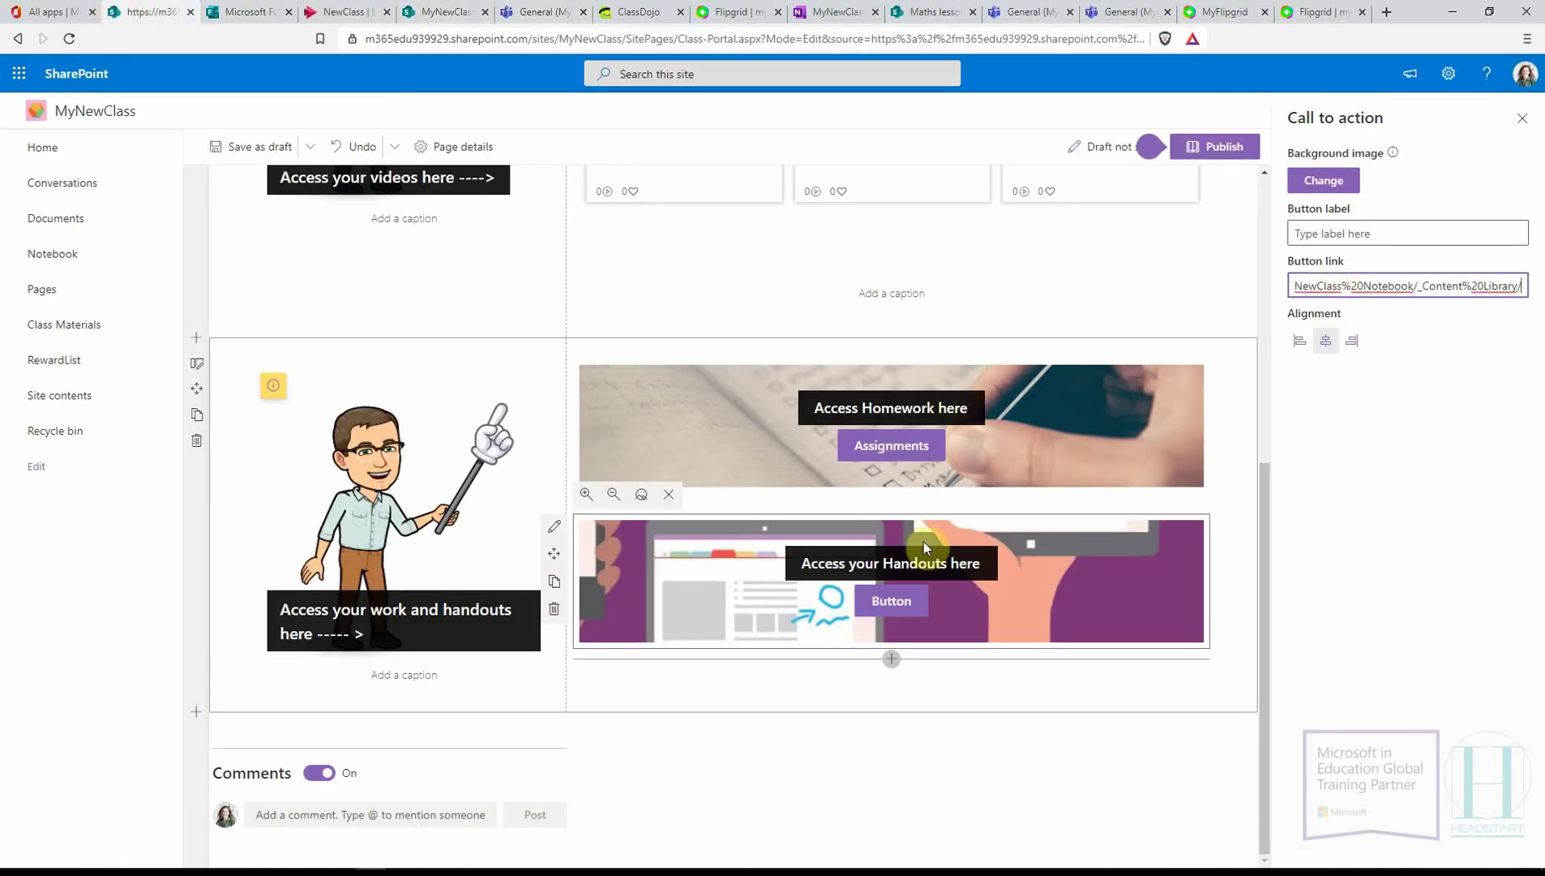
- Label the handouts call to action button "Resource Library"
left_click(1334, 234)
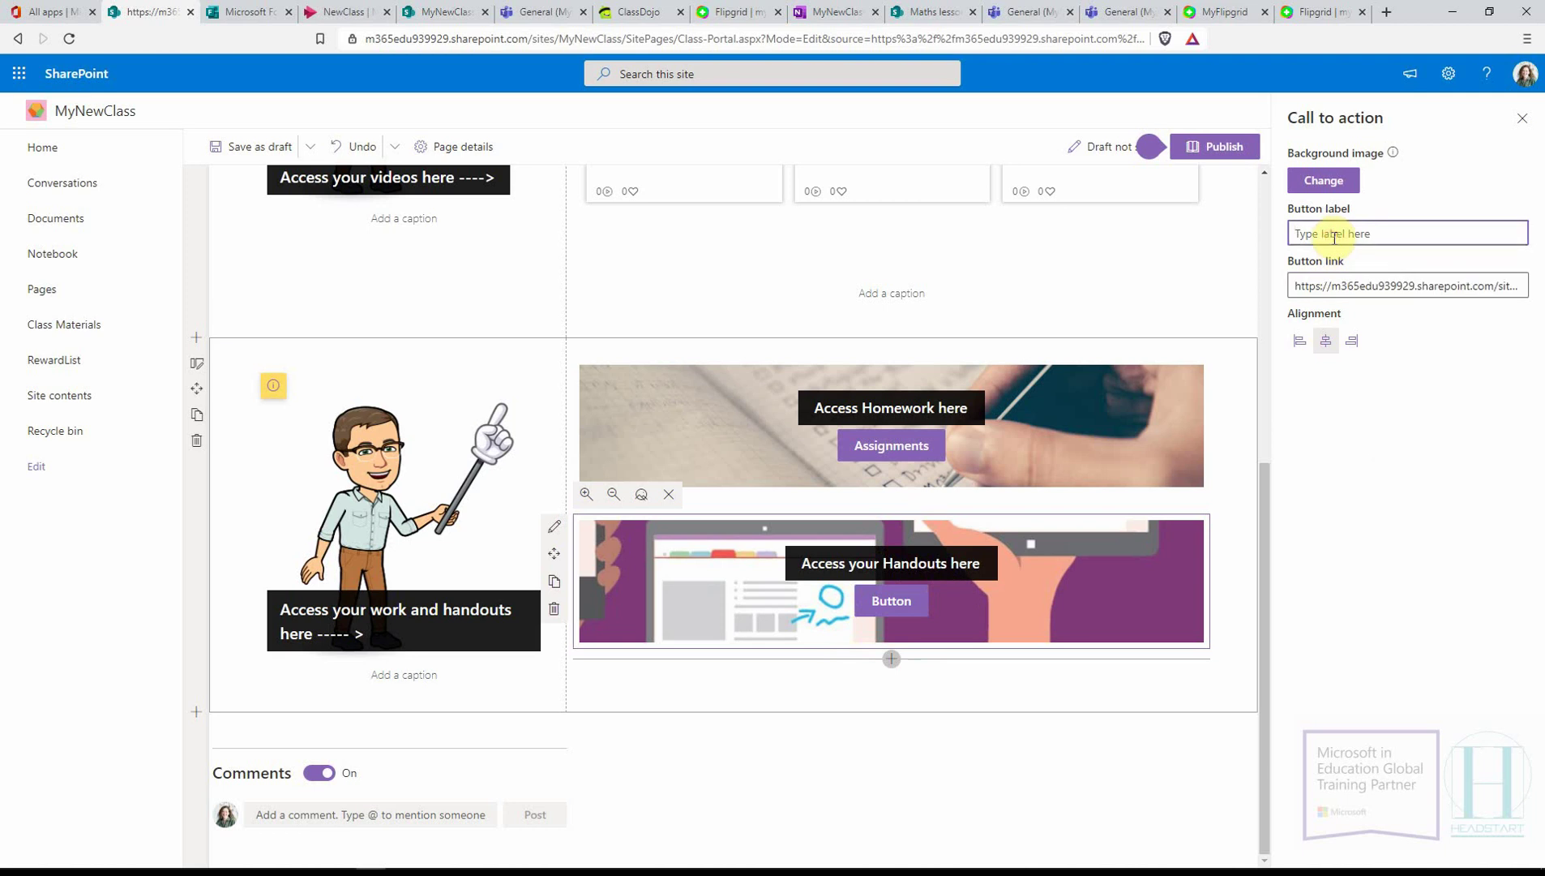
type("Resourc")
type("e Library")
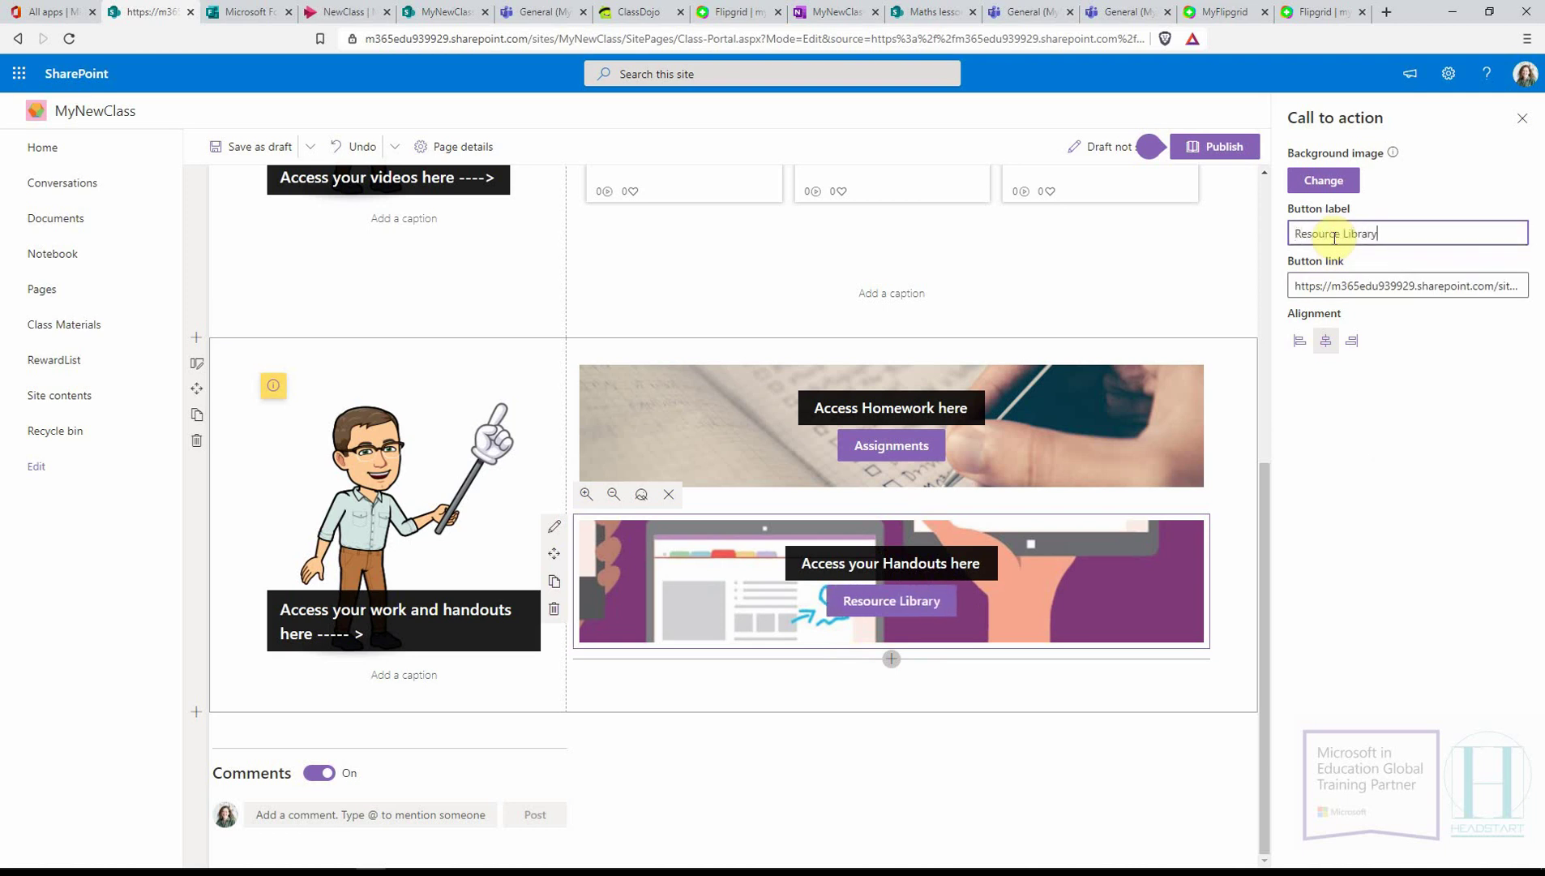
left_click(1133, 784)
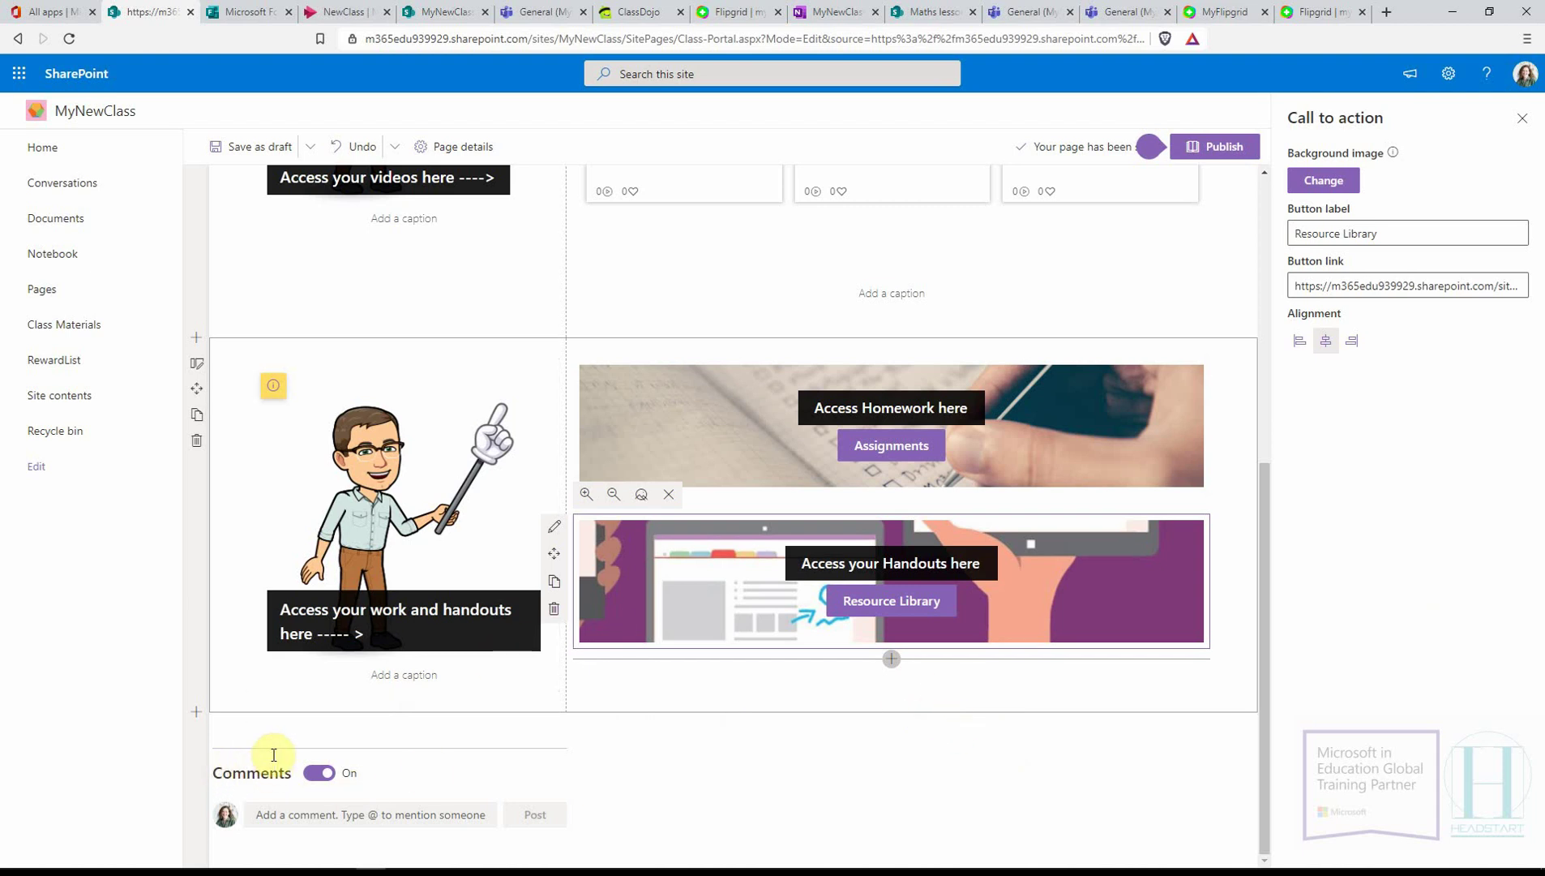
- Add a one-column section below the work and handouts section
left_click(199, 715)
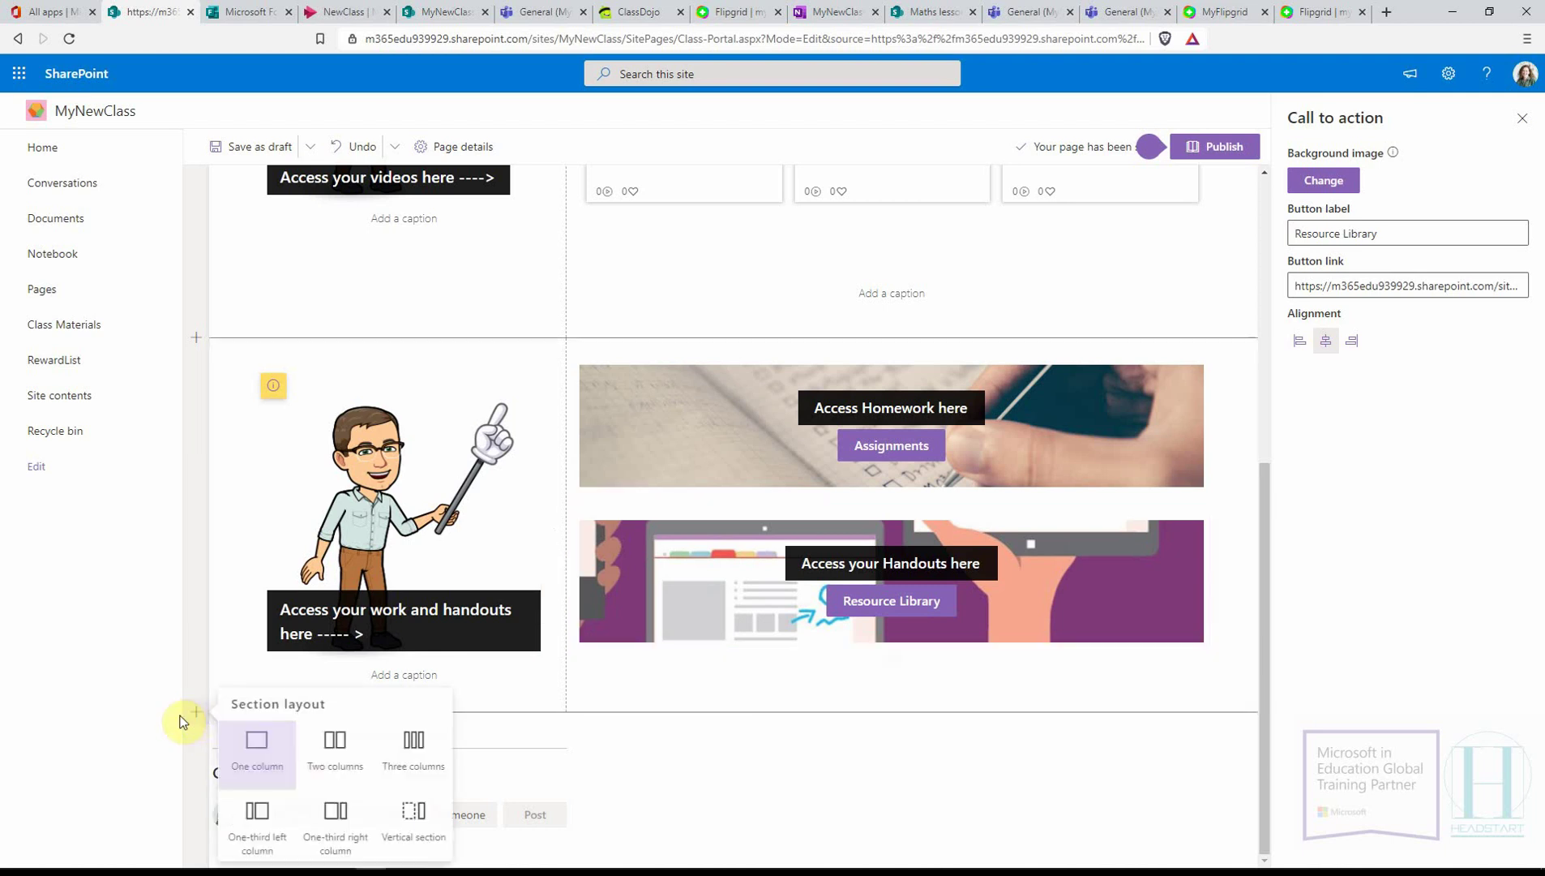
left_click(256, 762)
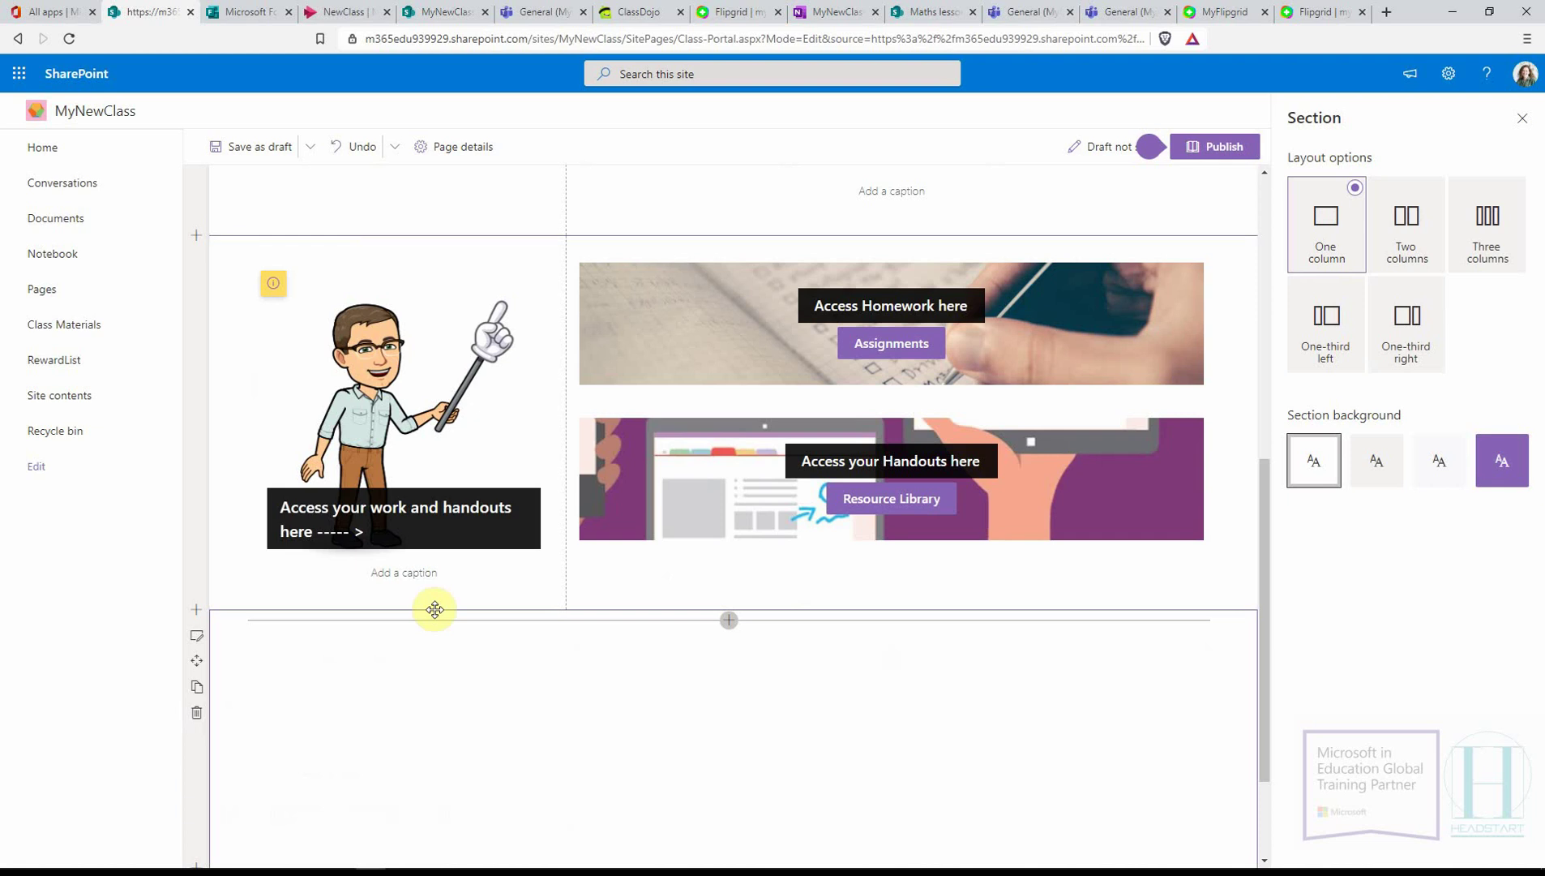
scroll(843, 525, "down", 3)
- Insert a Hero web part in the new one-column section and set its layout to four tiles
left_click(729, 464)
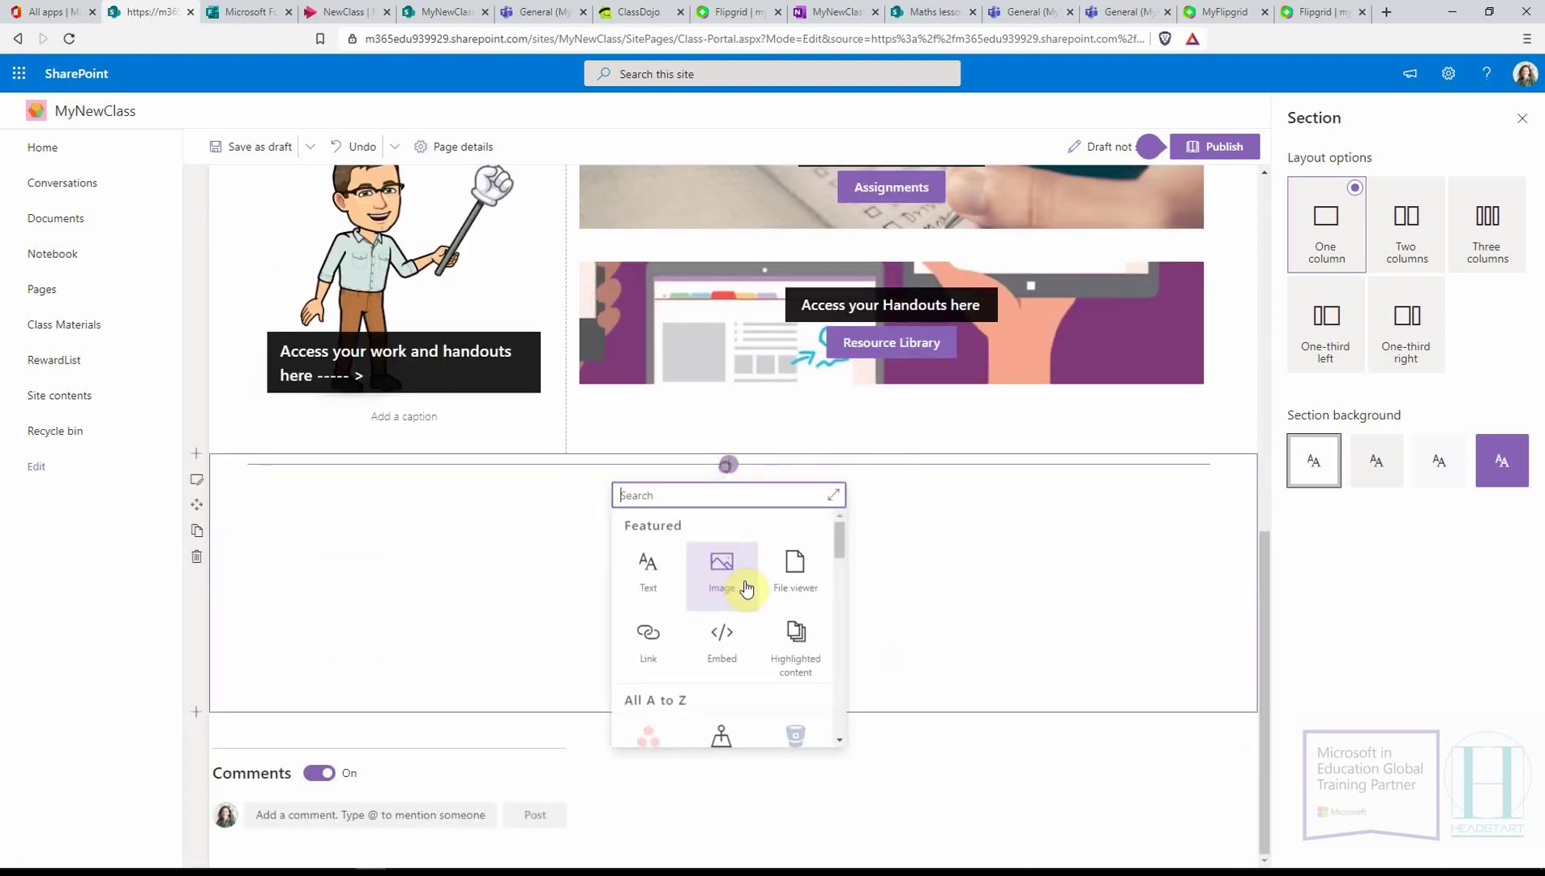
scroll(794, 616, "down", 3)
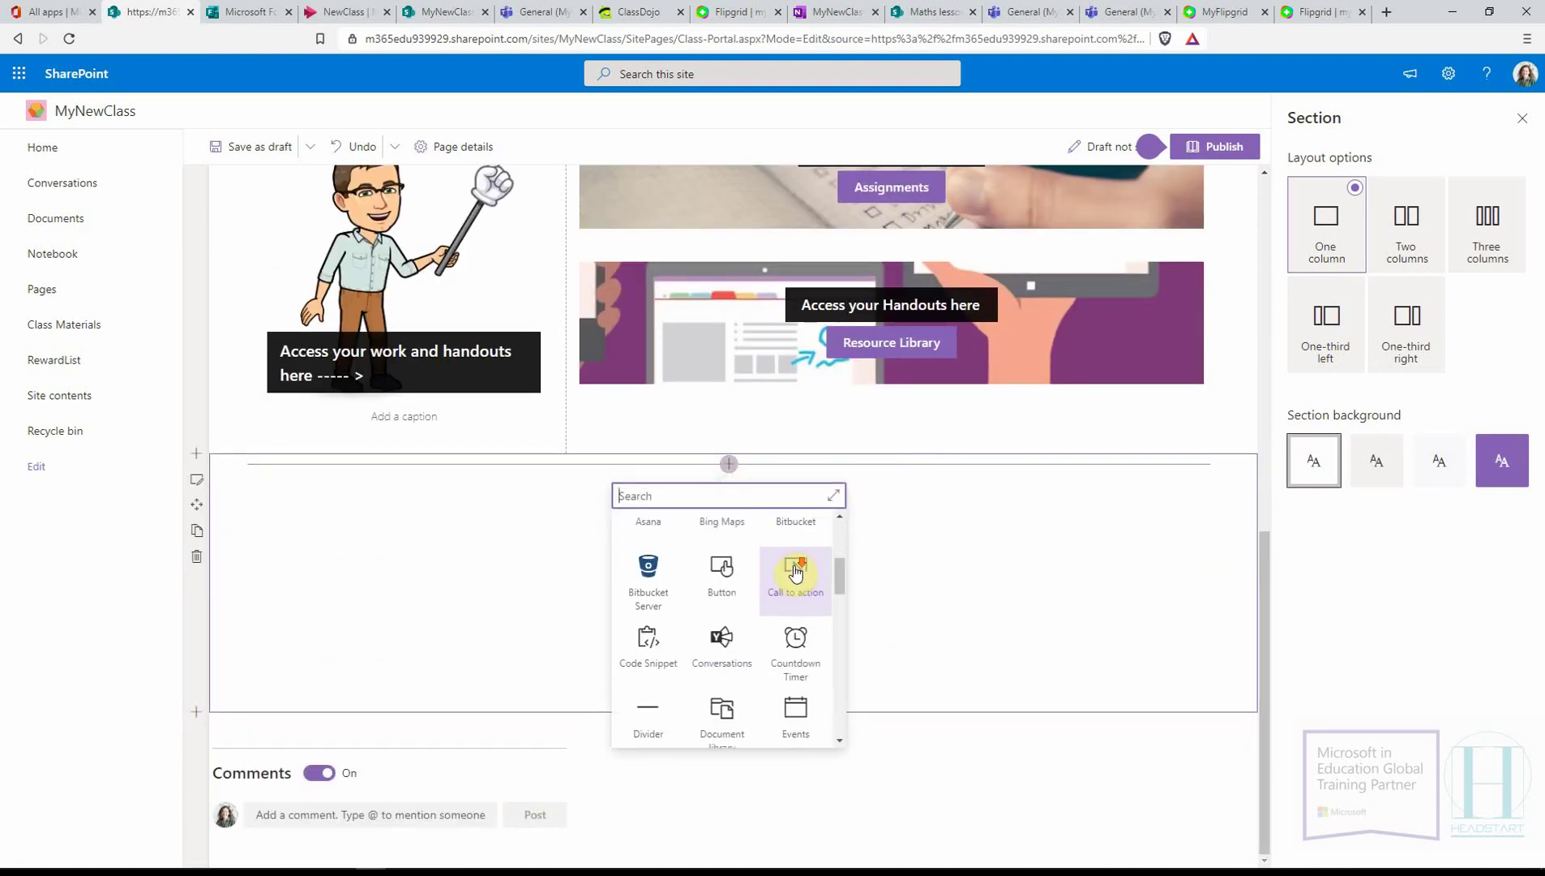
left_click(689, 500)
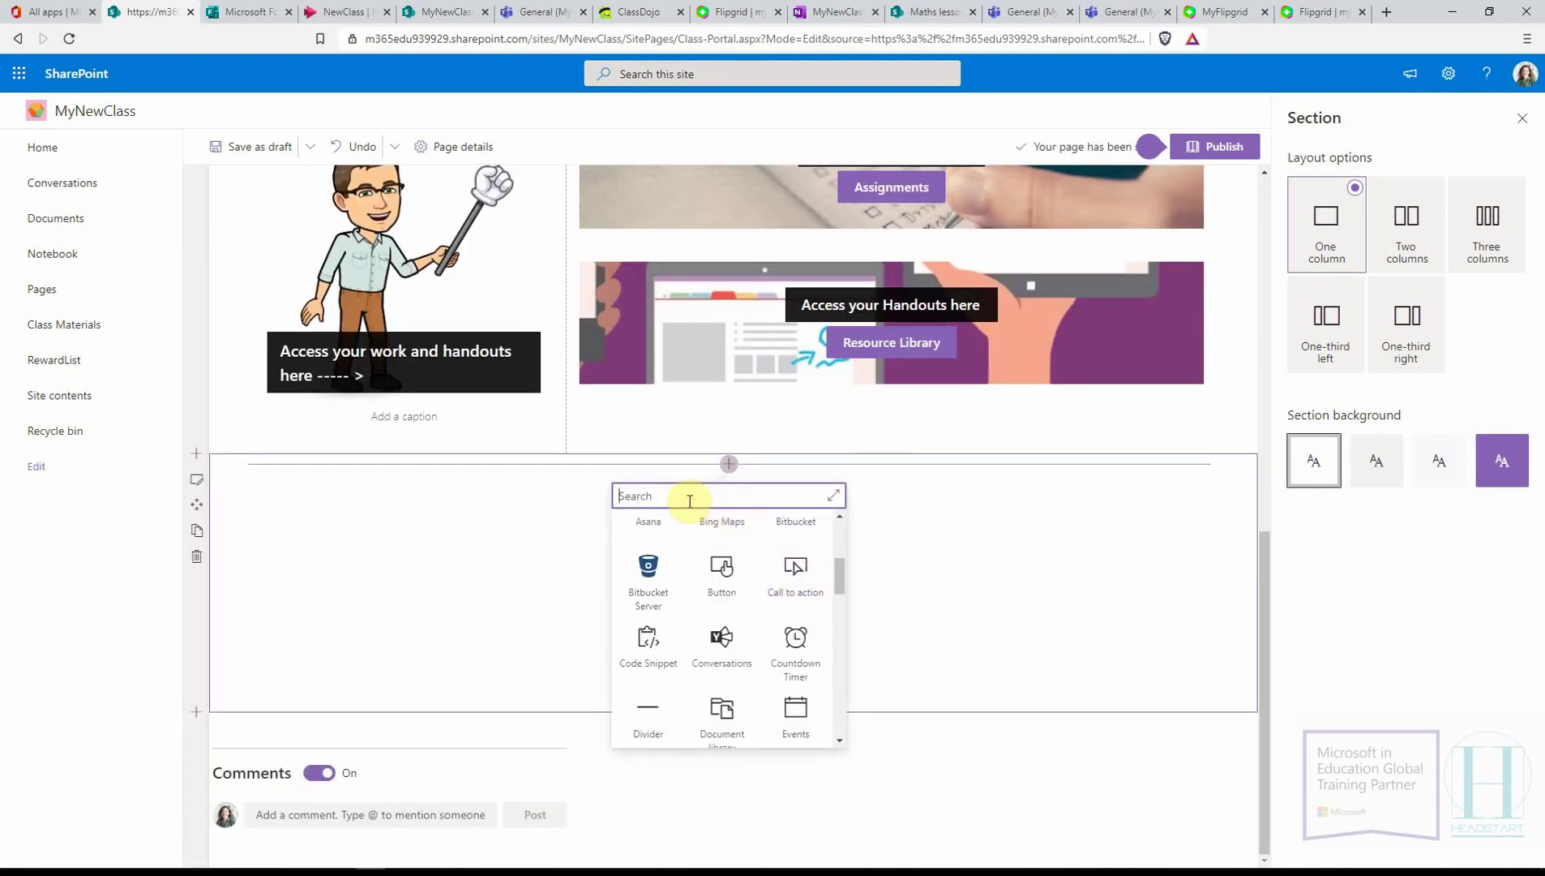
type("hero")
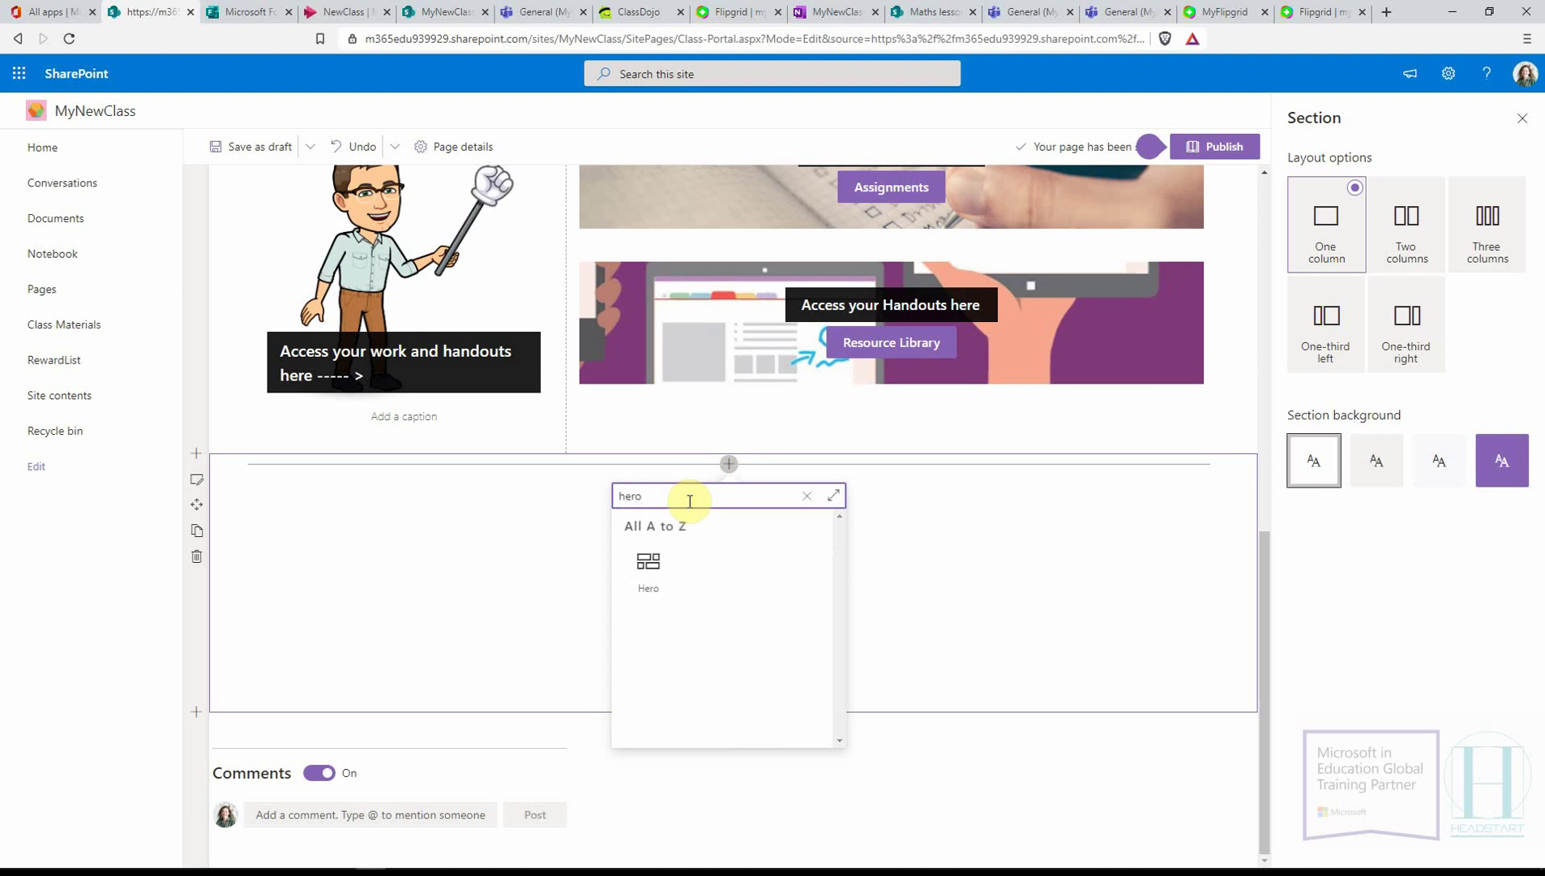
left_click(649, 578)
scroll(728, 658, "down", 2)
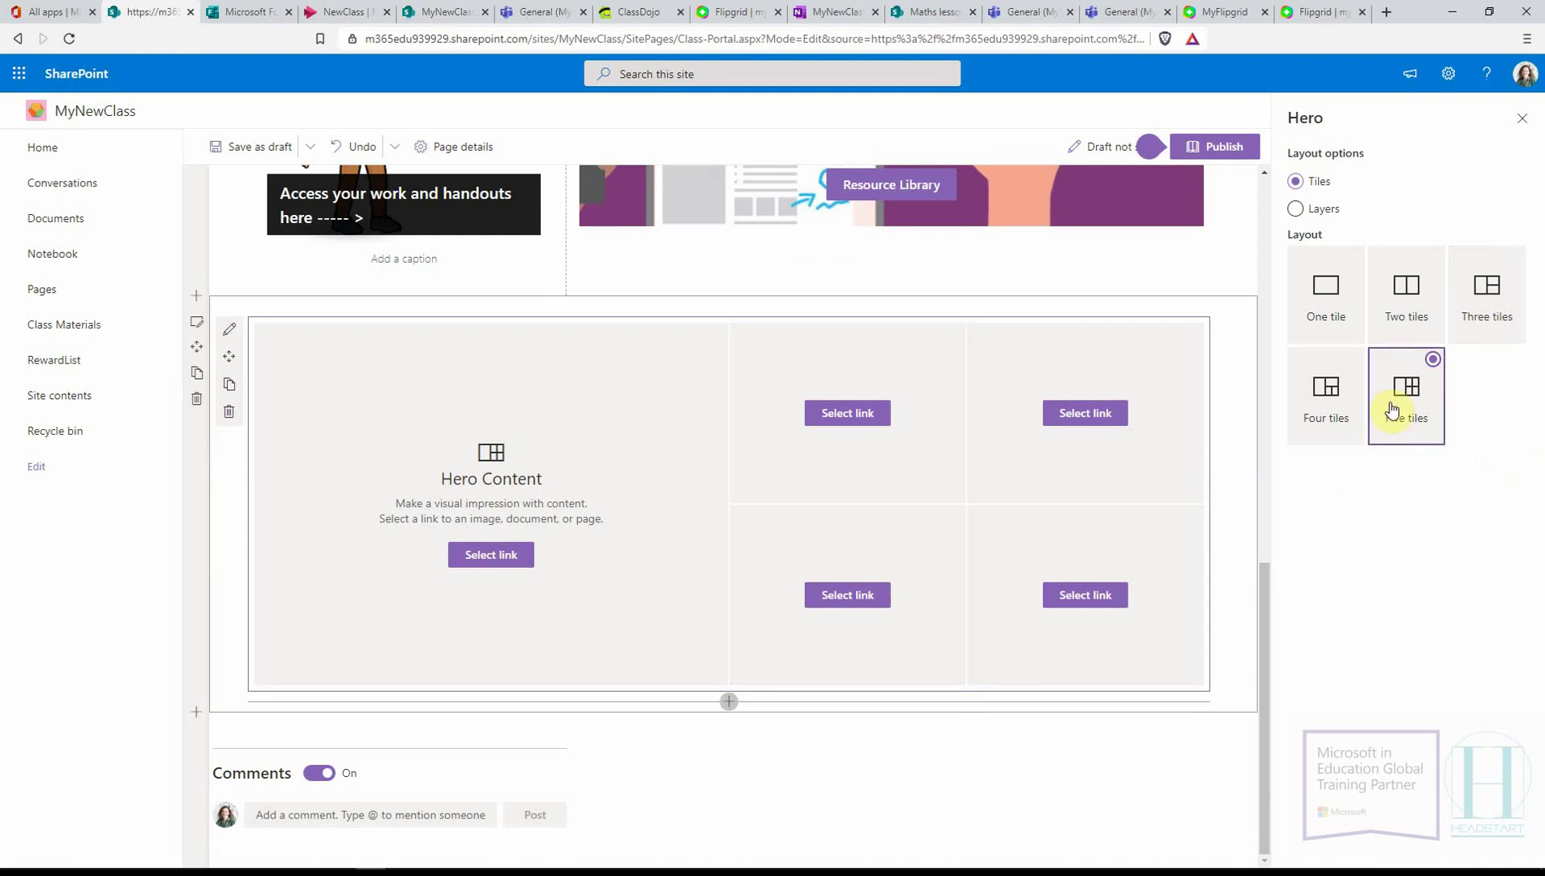
left_click(1328, 403)
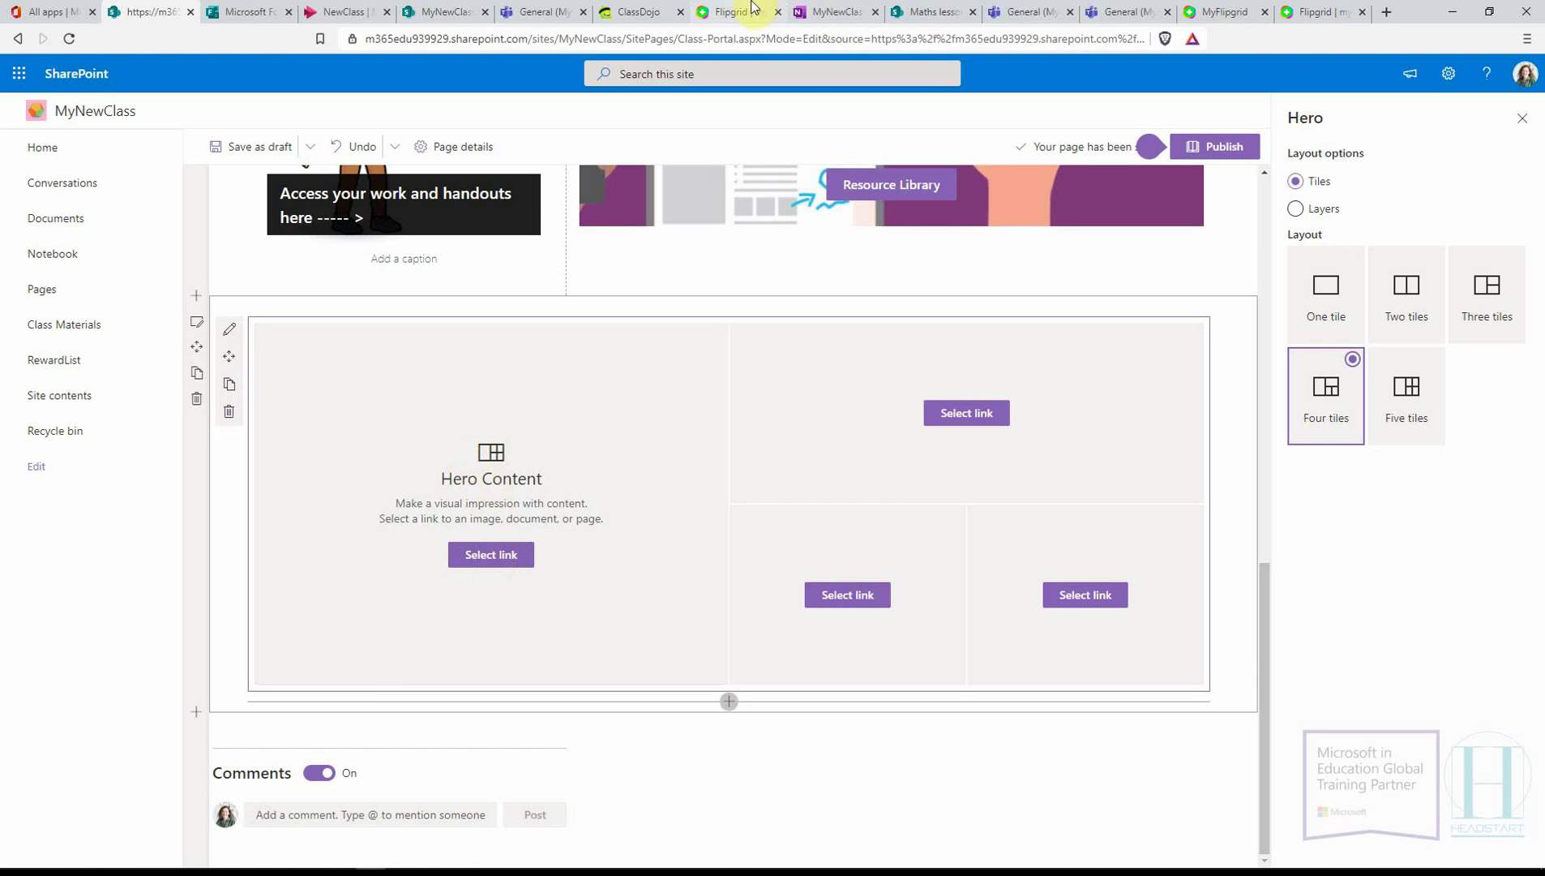
- Switch to the MyNewClass English page on Flipgrid and copy its web address
left_click(751, 18)
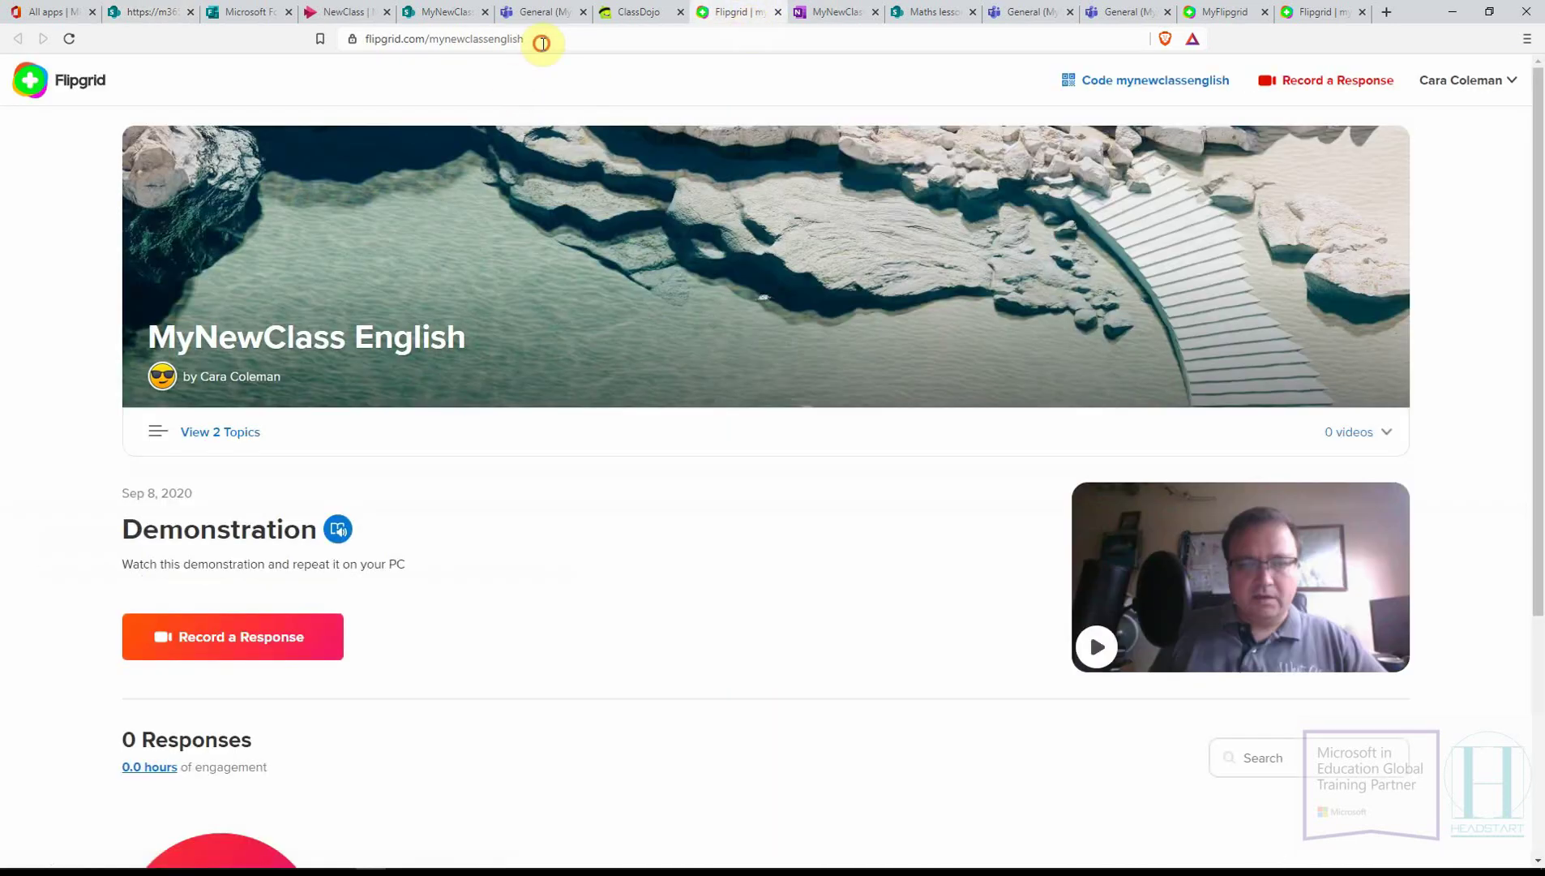
left_click(534, 40)
key("ctrl+c")
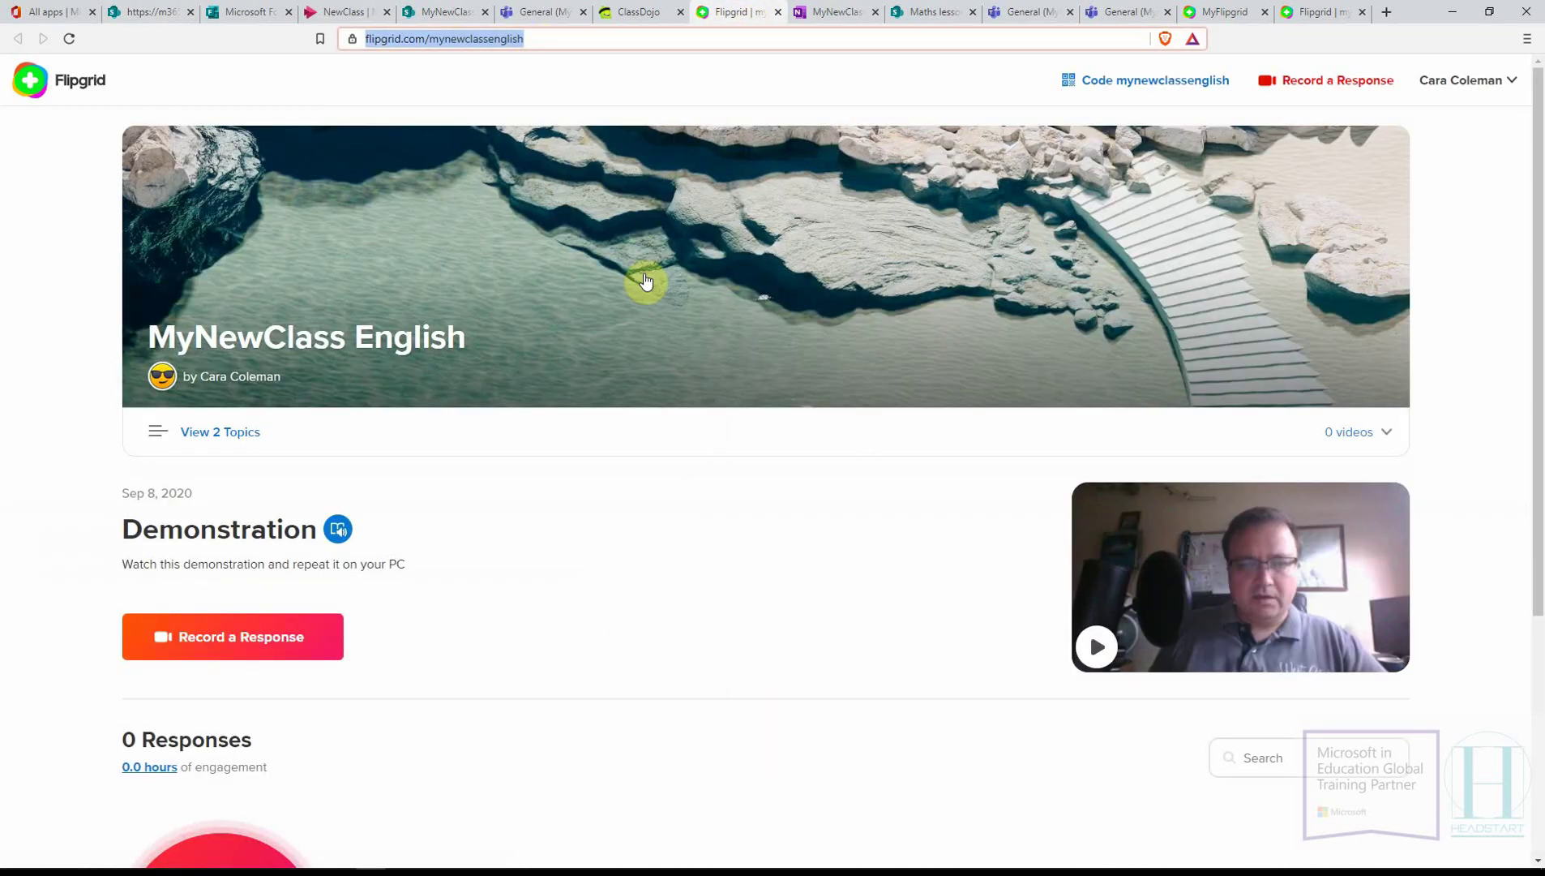
left_click(146, 12)
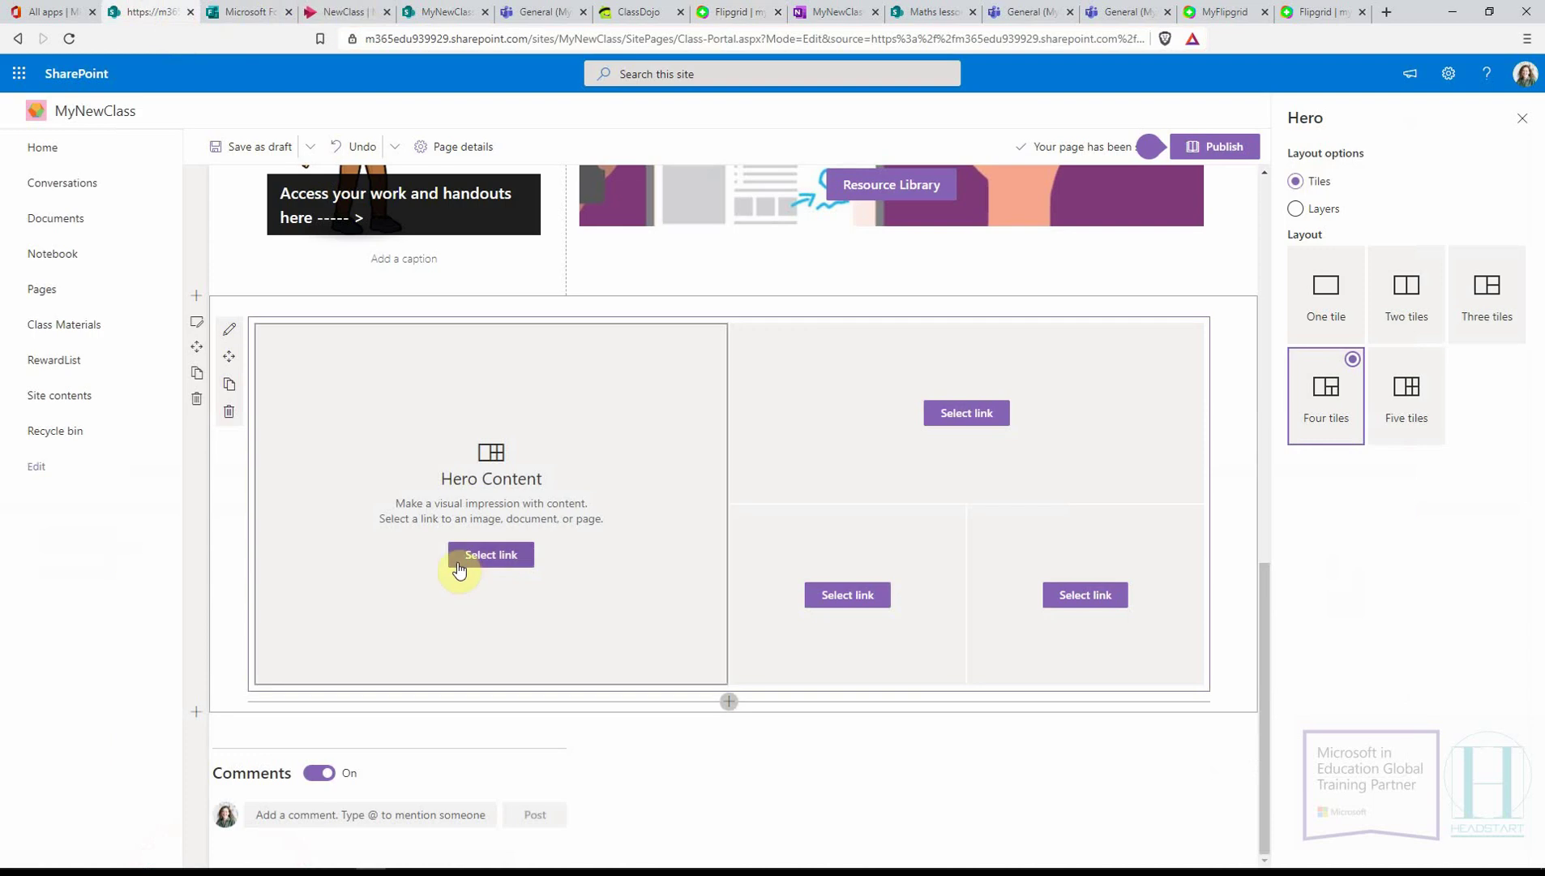
left_click(469, 559)
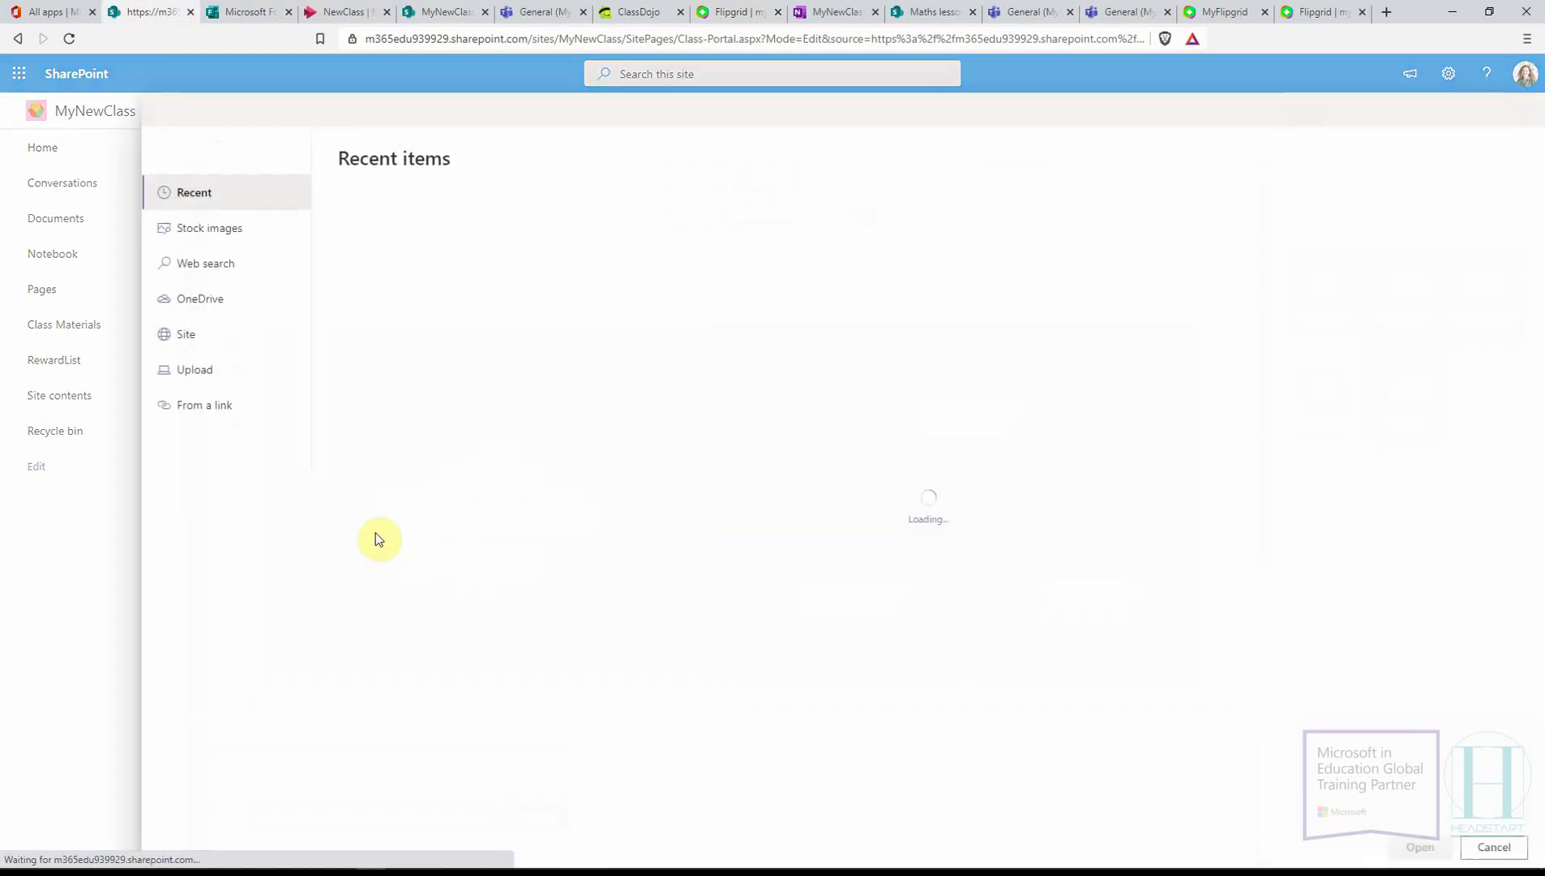
left_click(197, 405)
key("ctrl+v")
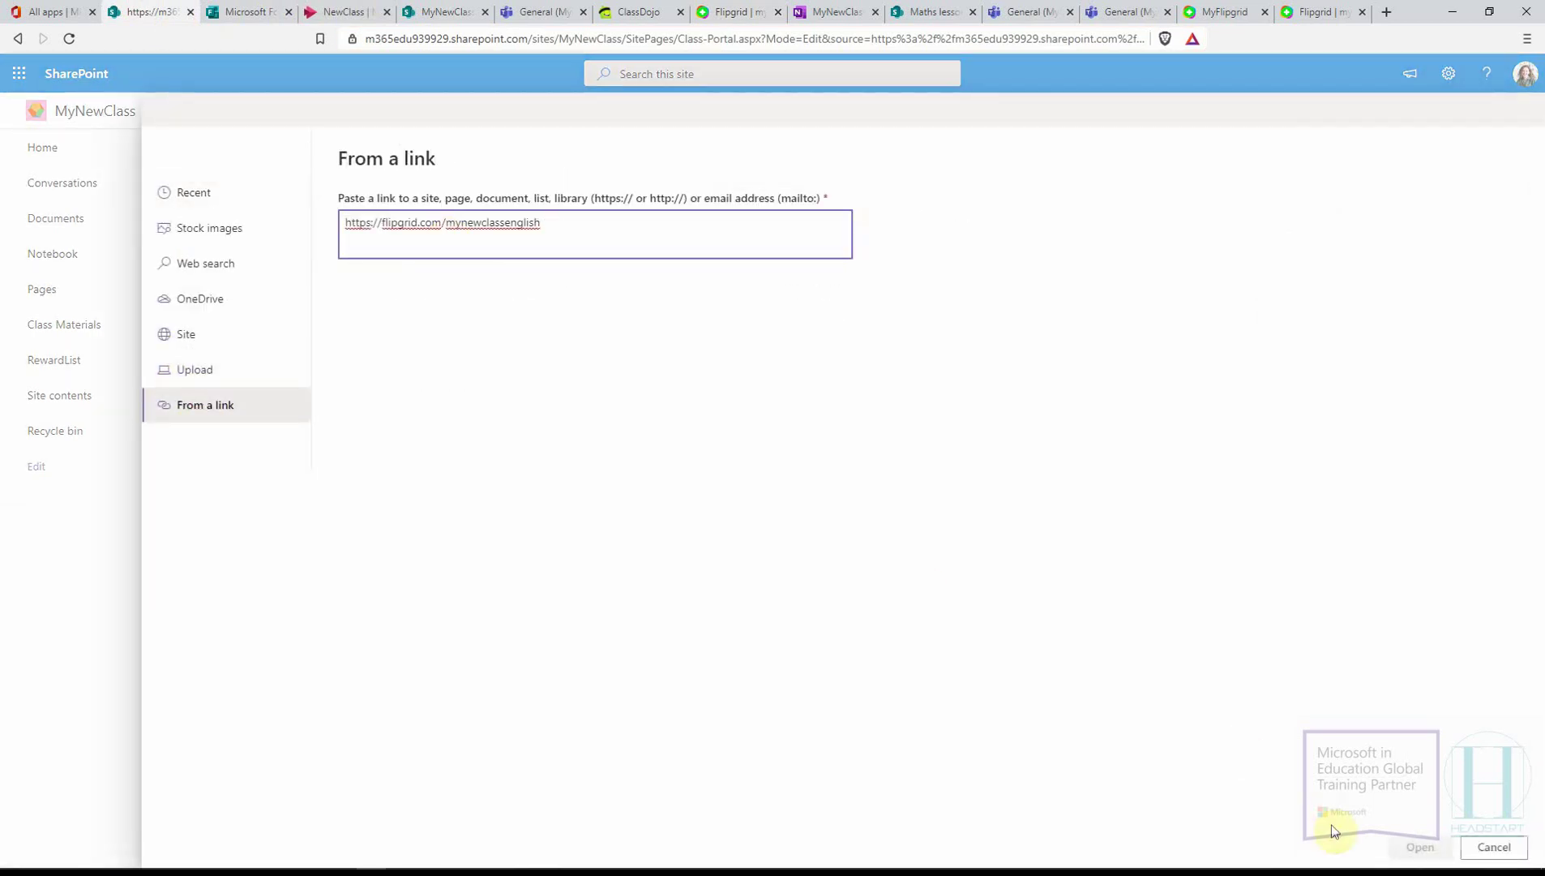
left_click(1417, 845)
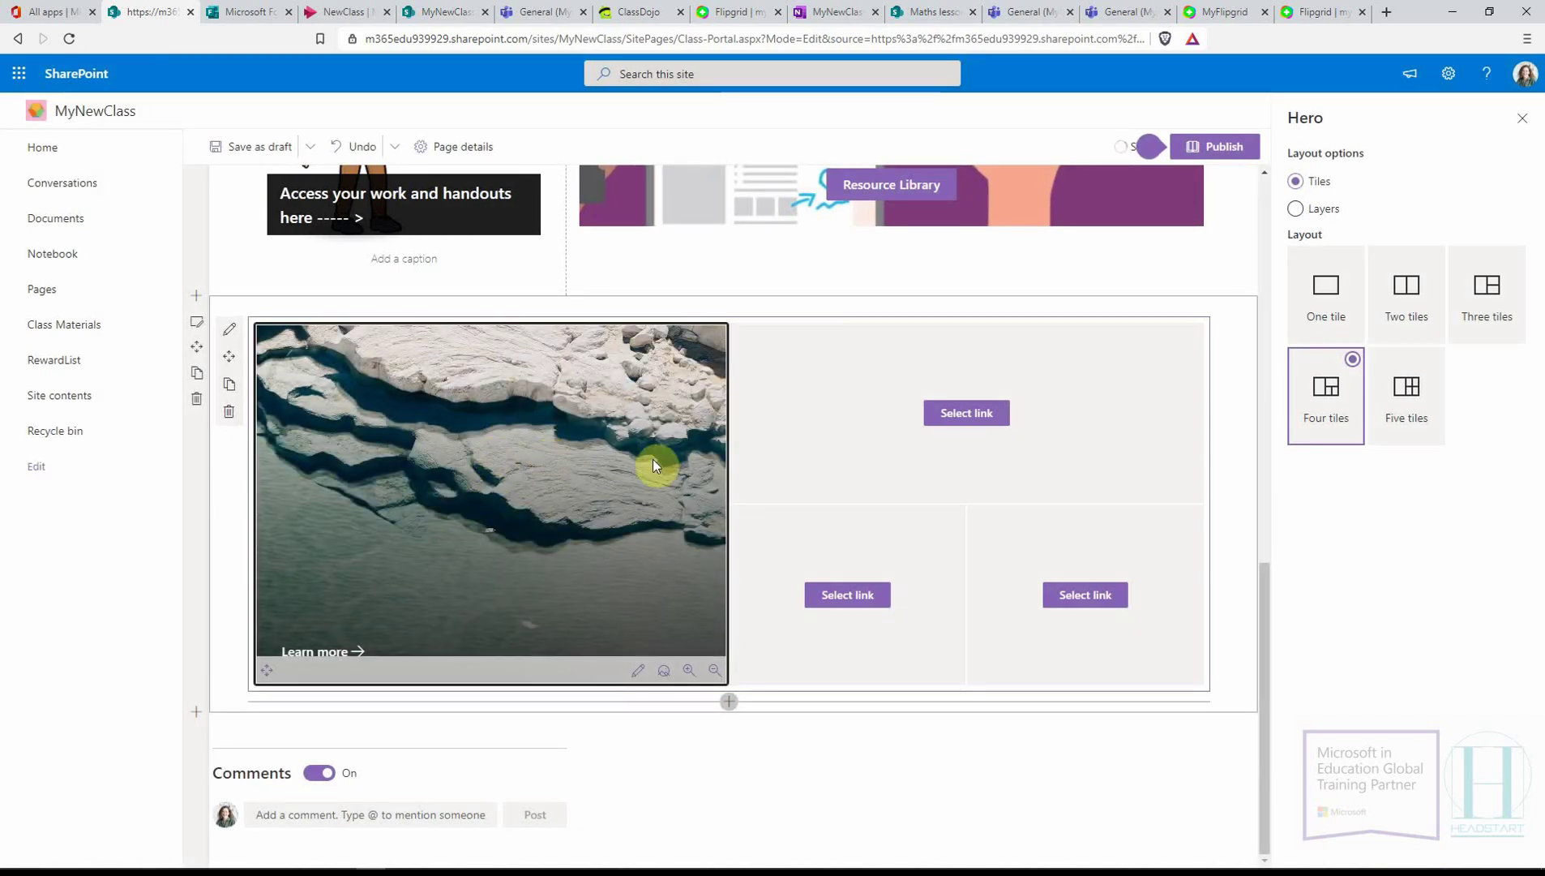
- Title the Hero's large tile "Our Class Flipgrid"
left_click(637, 672)
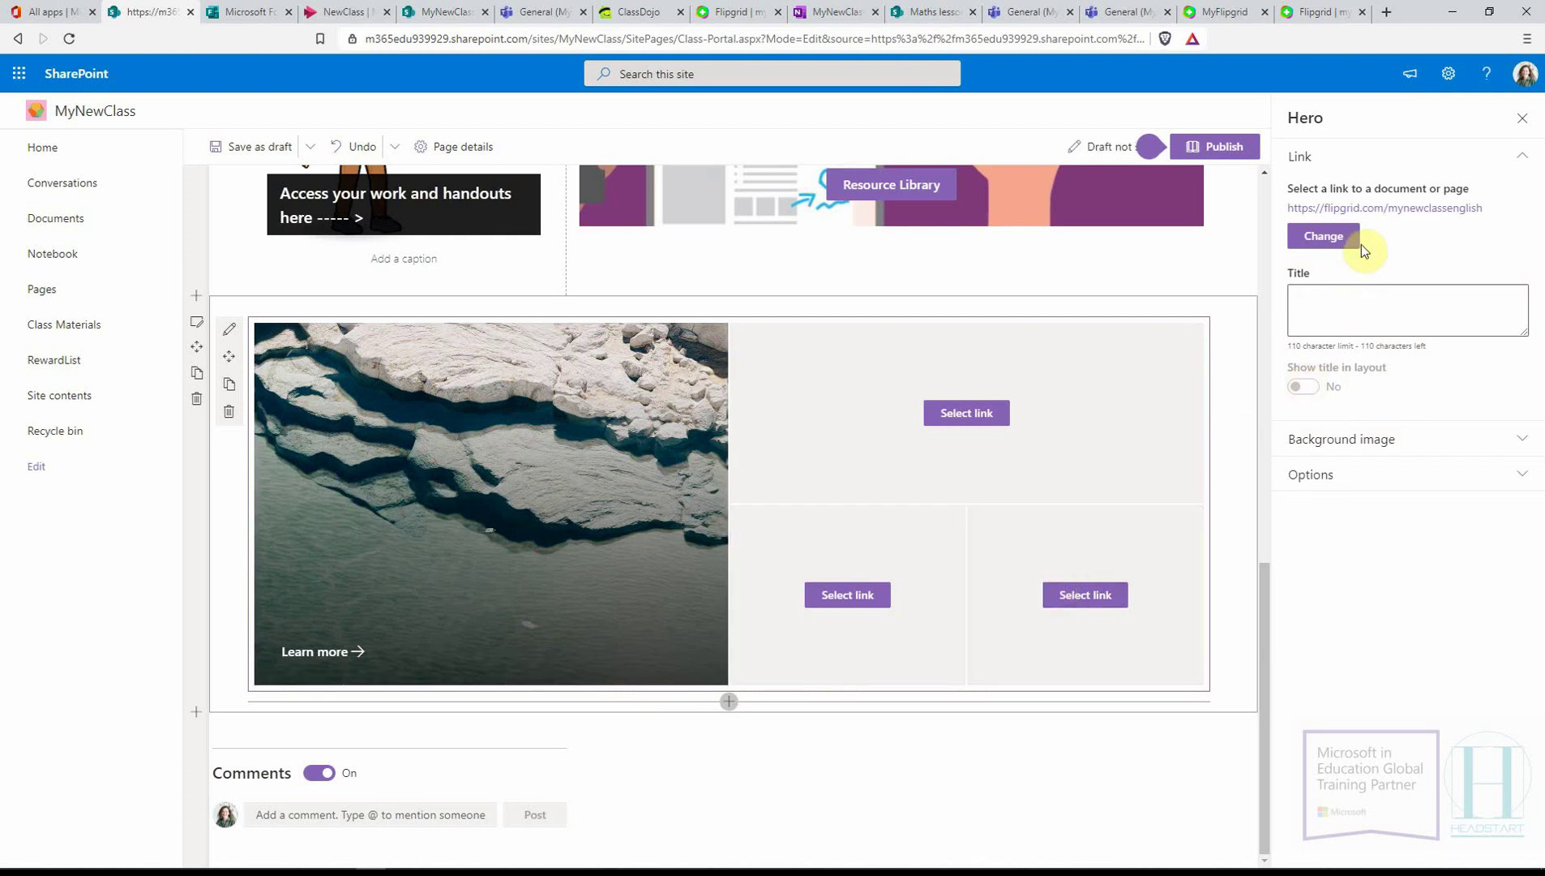
left_click(1357, 314)
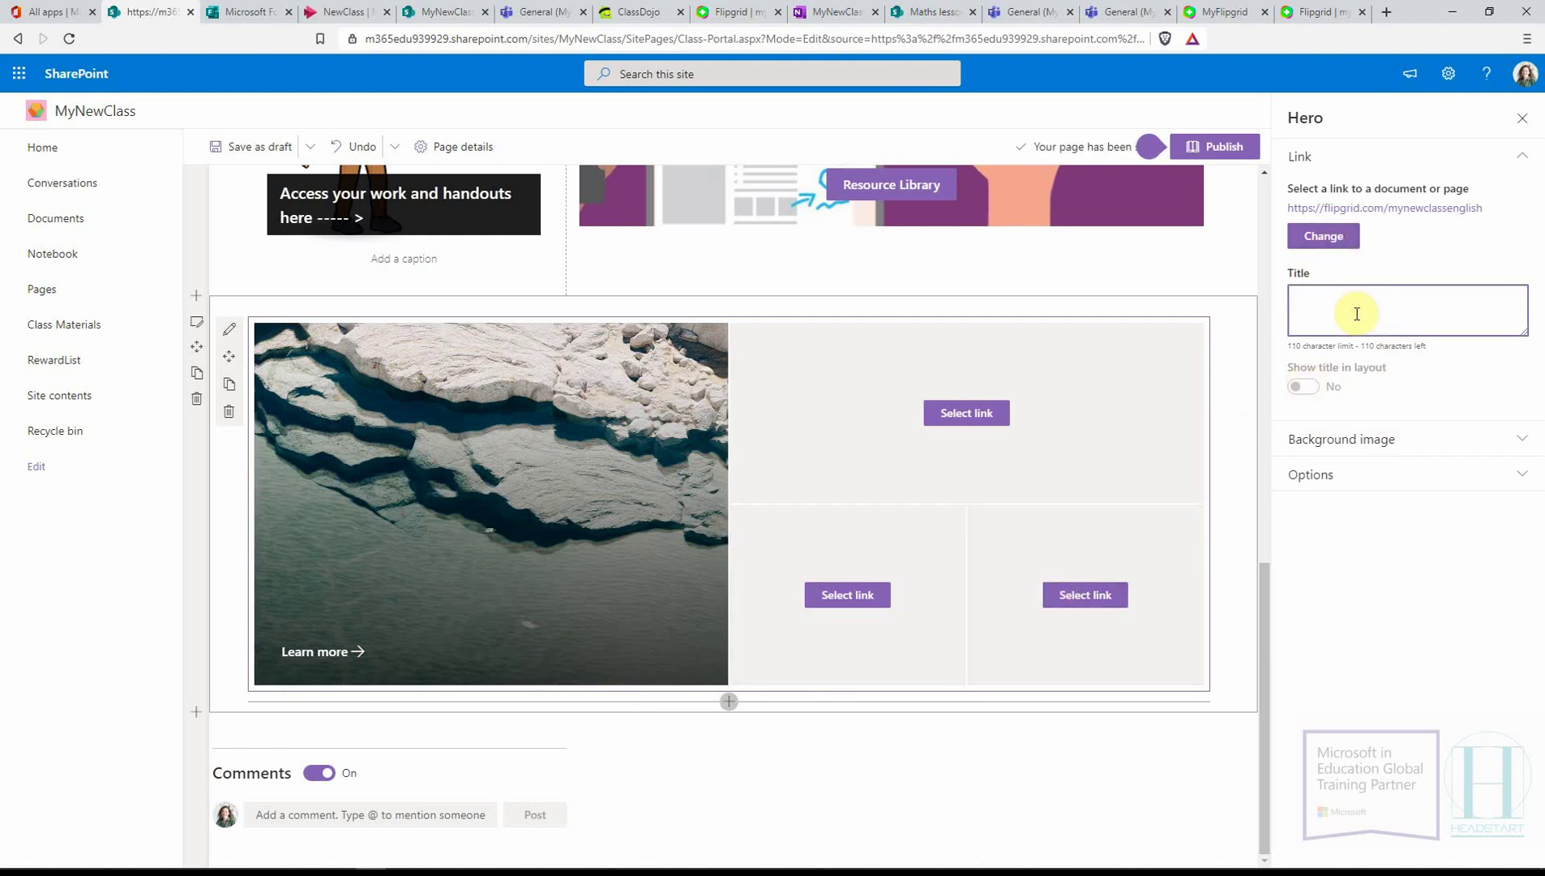
type("F")
key("BackSpace")
type("Out")
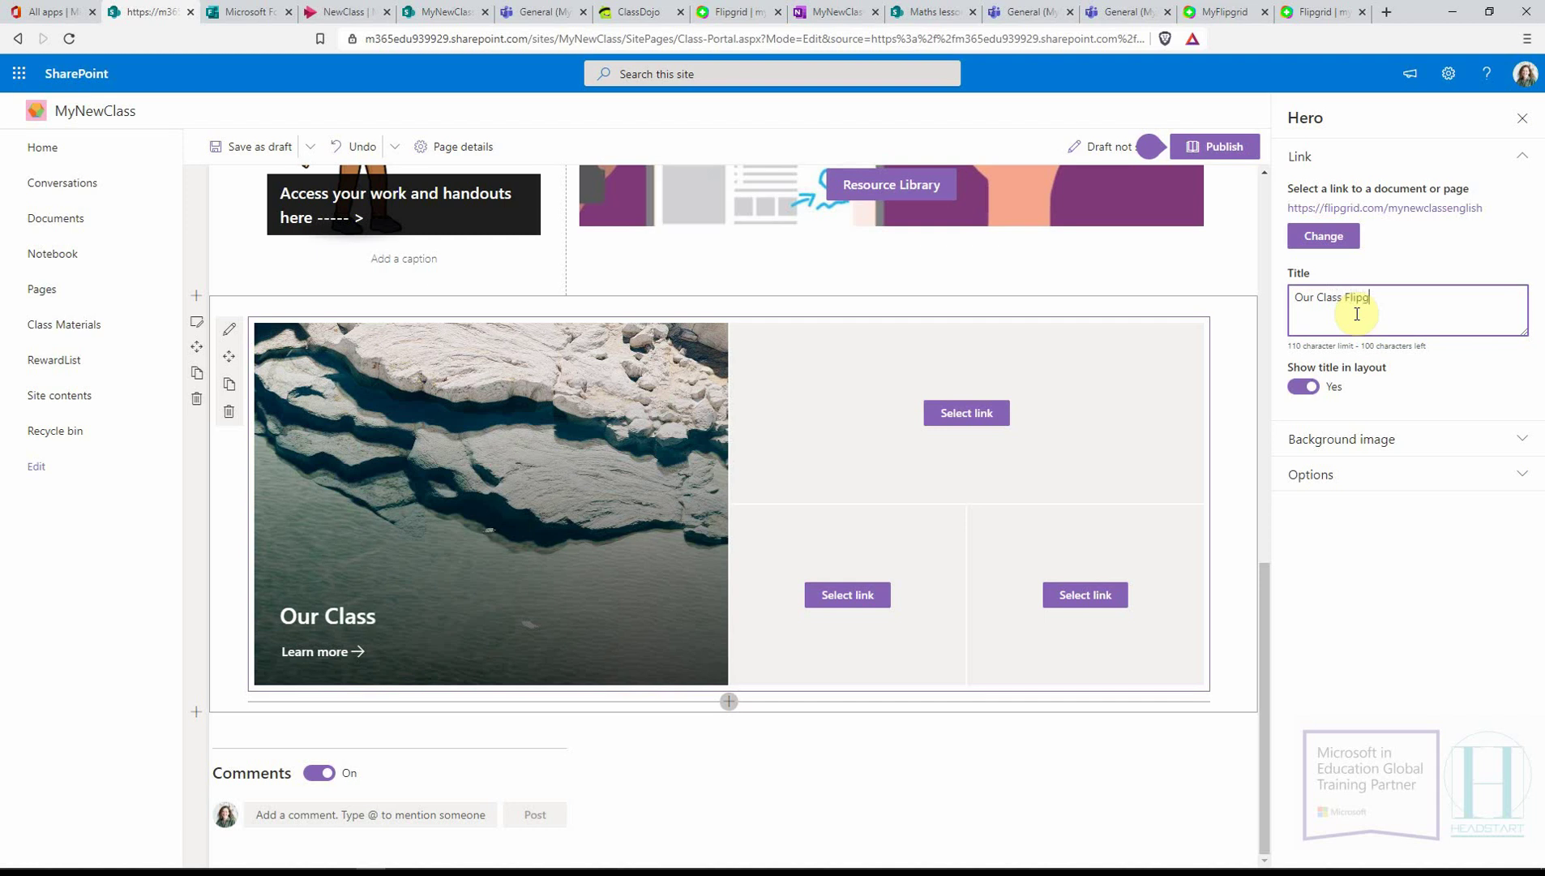
- Set the Flipgrid tile's background to a custom image and search the web for "flipgrid" pictures
left_click(1360, 440)
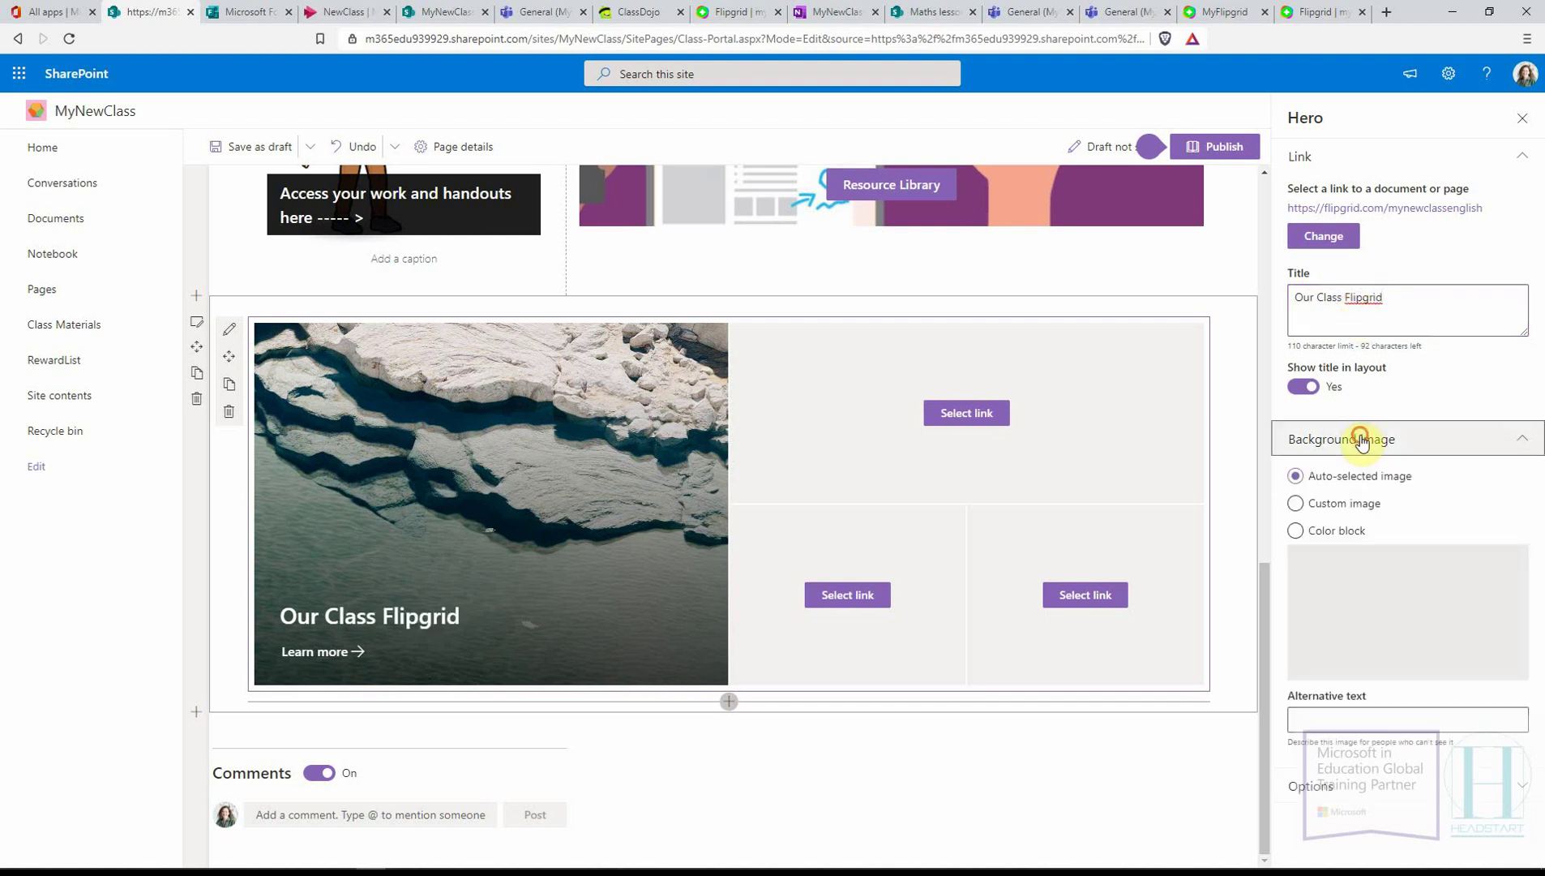
left_click(1340, 510)
left_click(1329, 701)
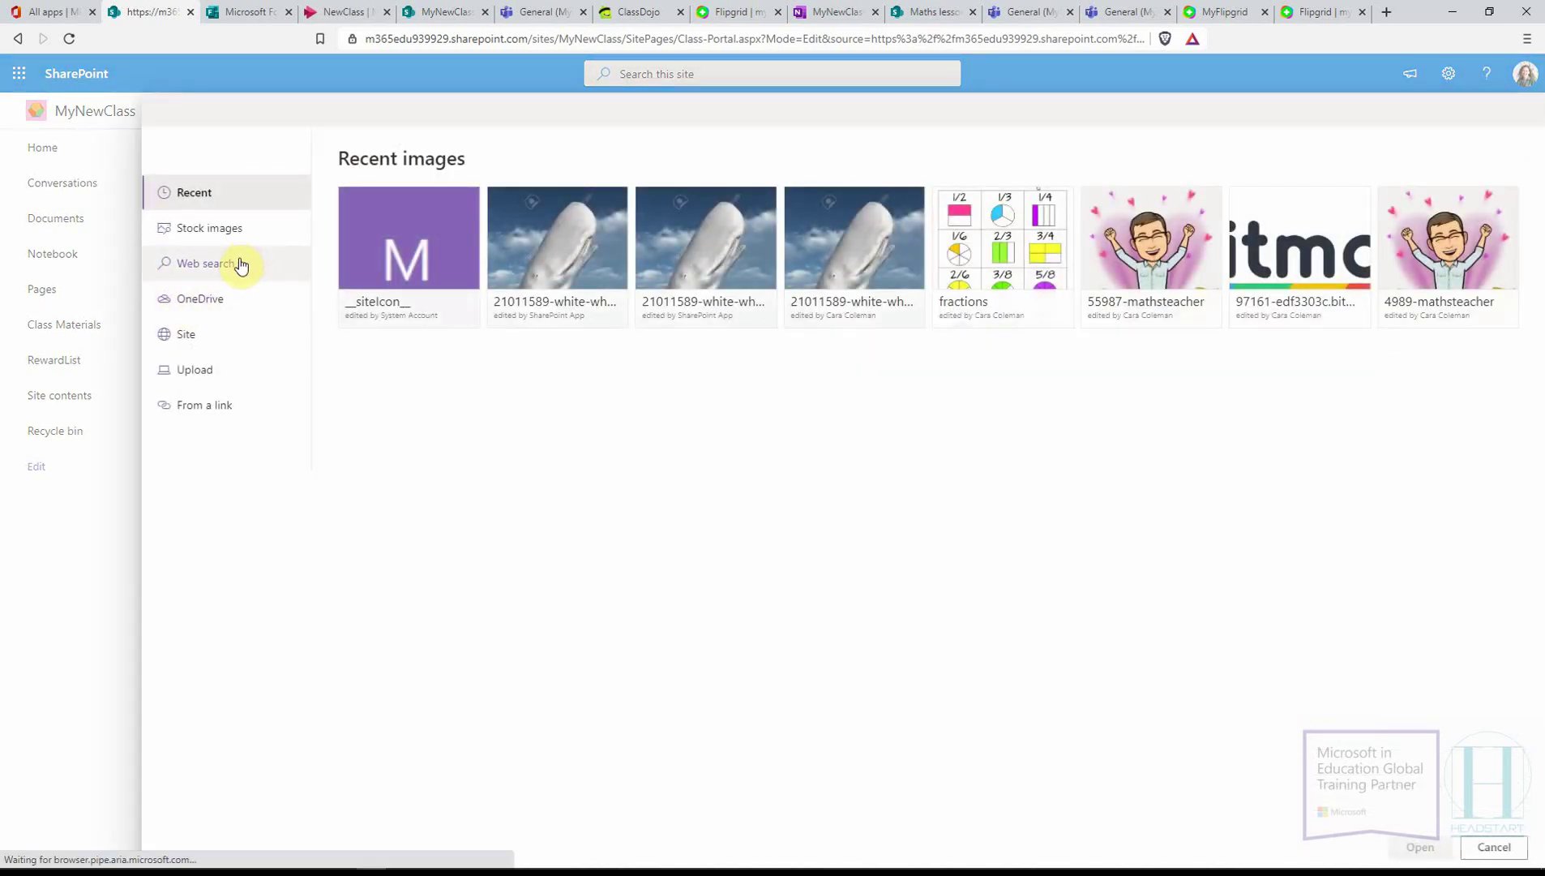
left_click(234, 262)
left_click(434, 194)
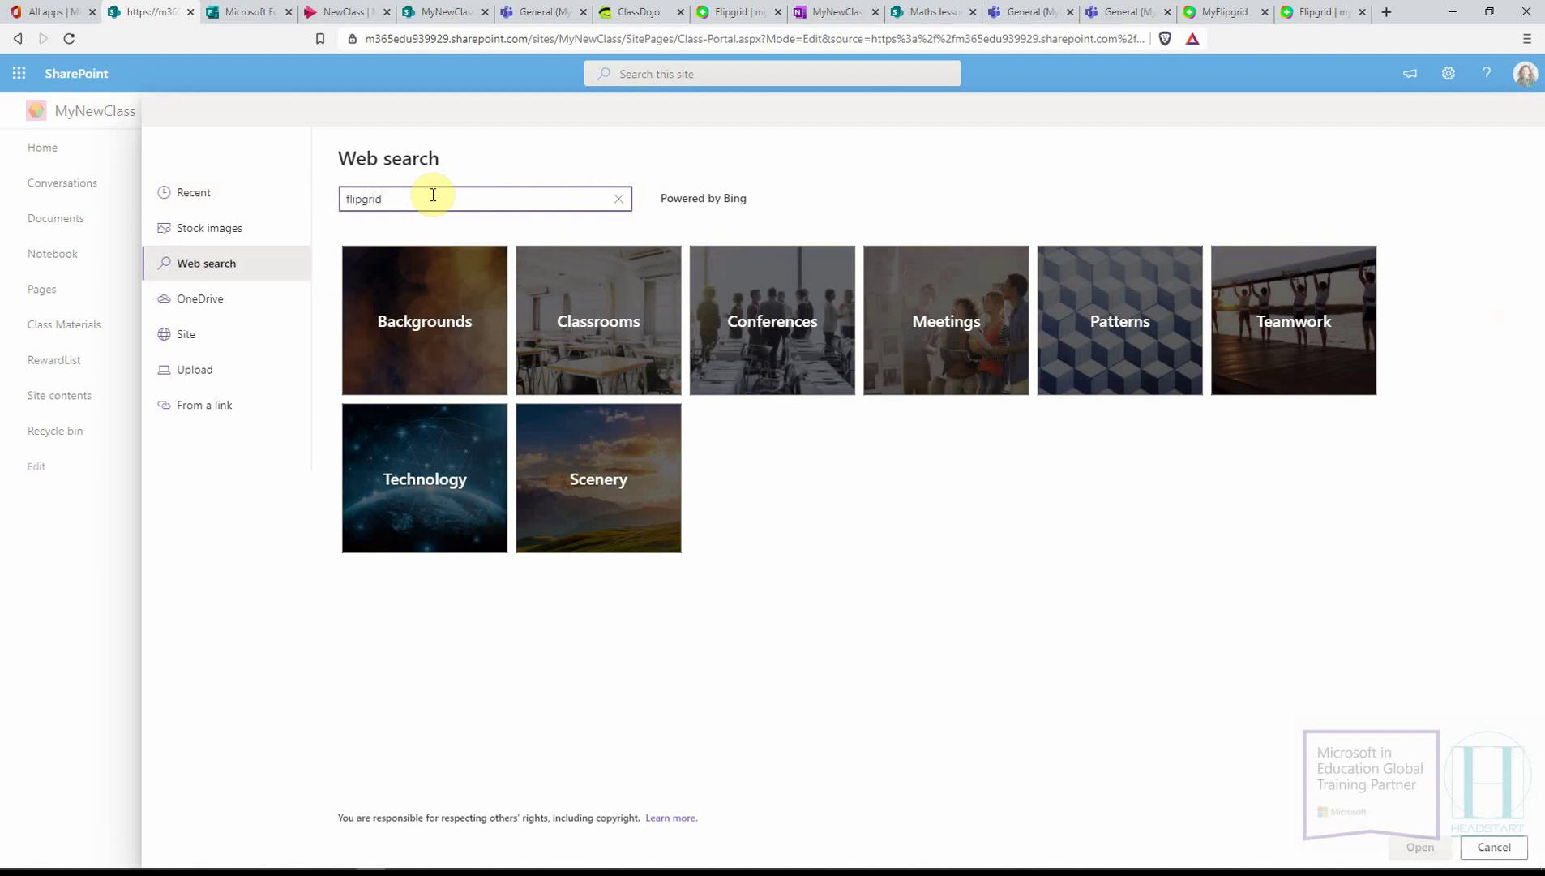
type("flipgrid")
key("Return")
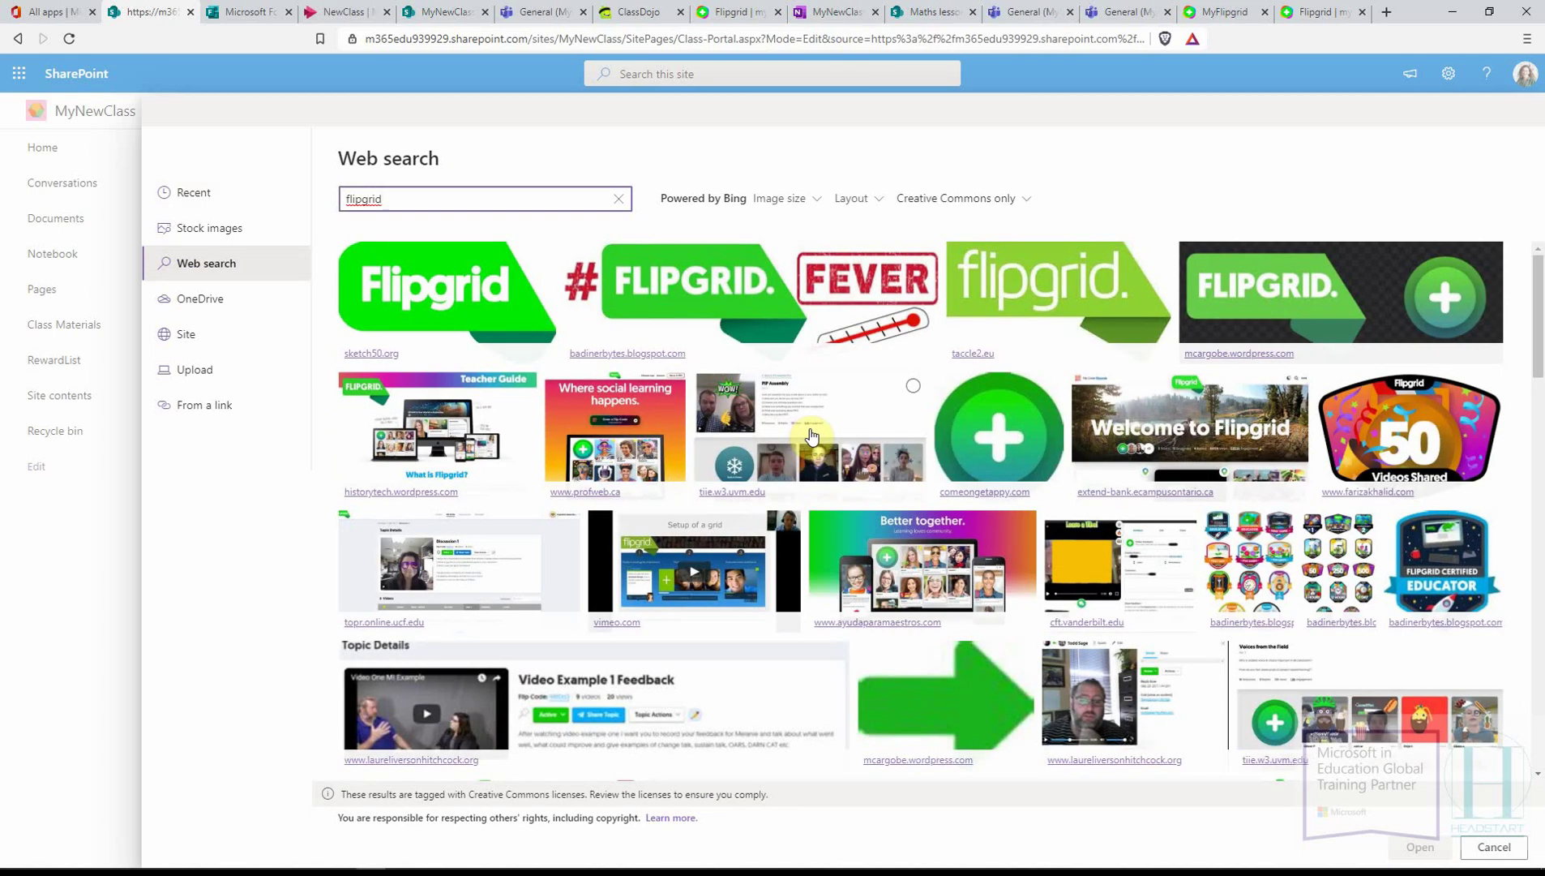
- Browse the image results and select the green FLIPGRID logo from yollisclassblog.blogspot.com
scroll(814, 430, "down", 3)
scroll(815, 429, "down", 6)
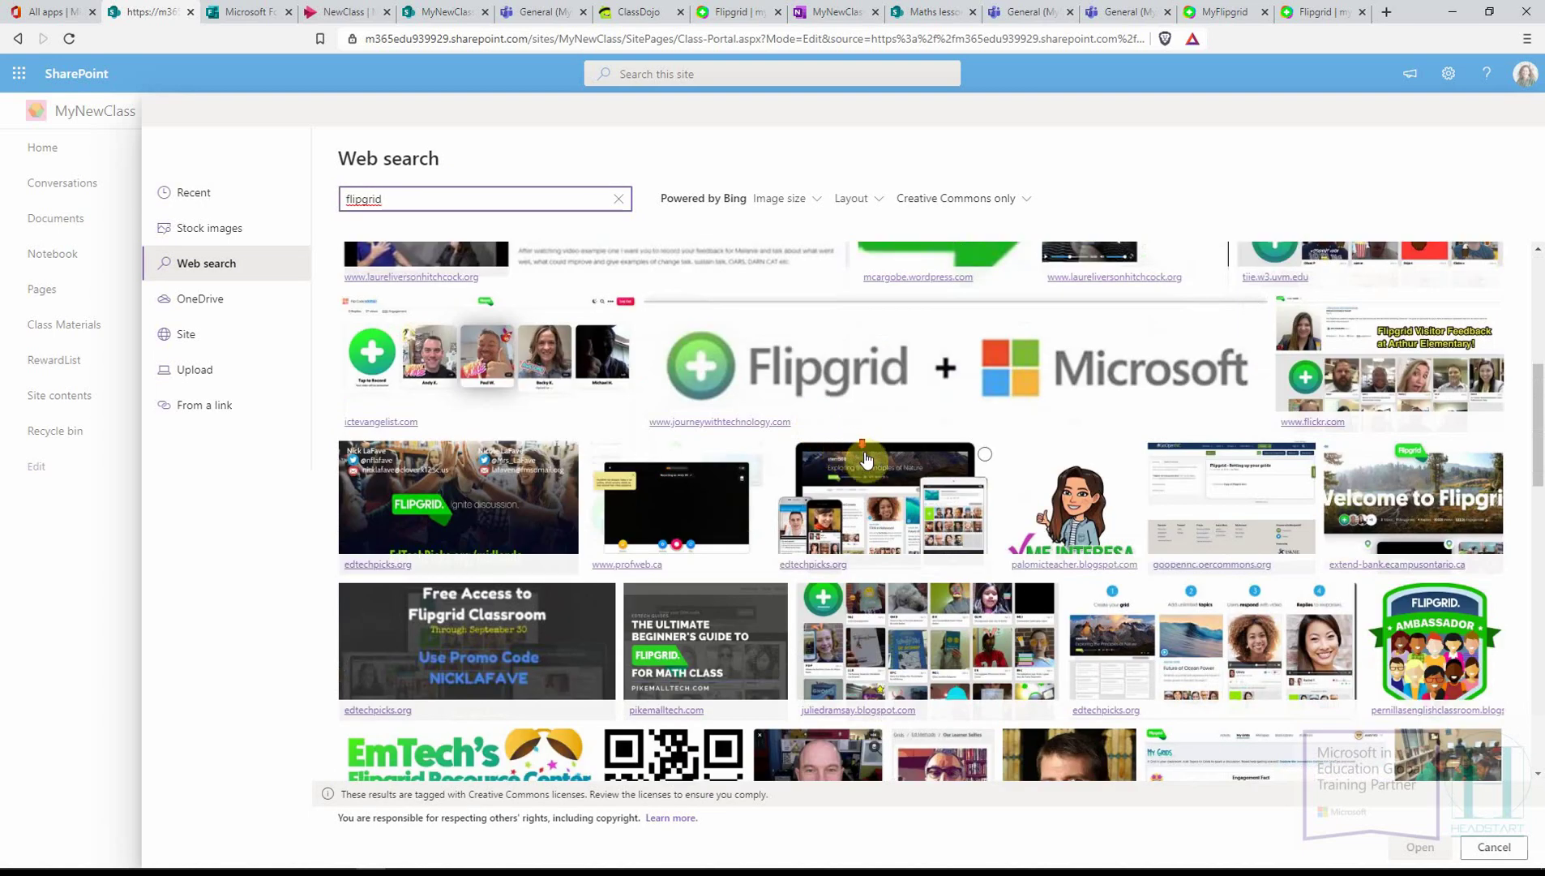
scroll(871, 467, "down", 5)
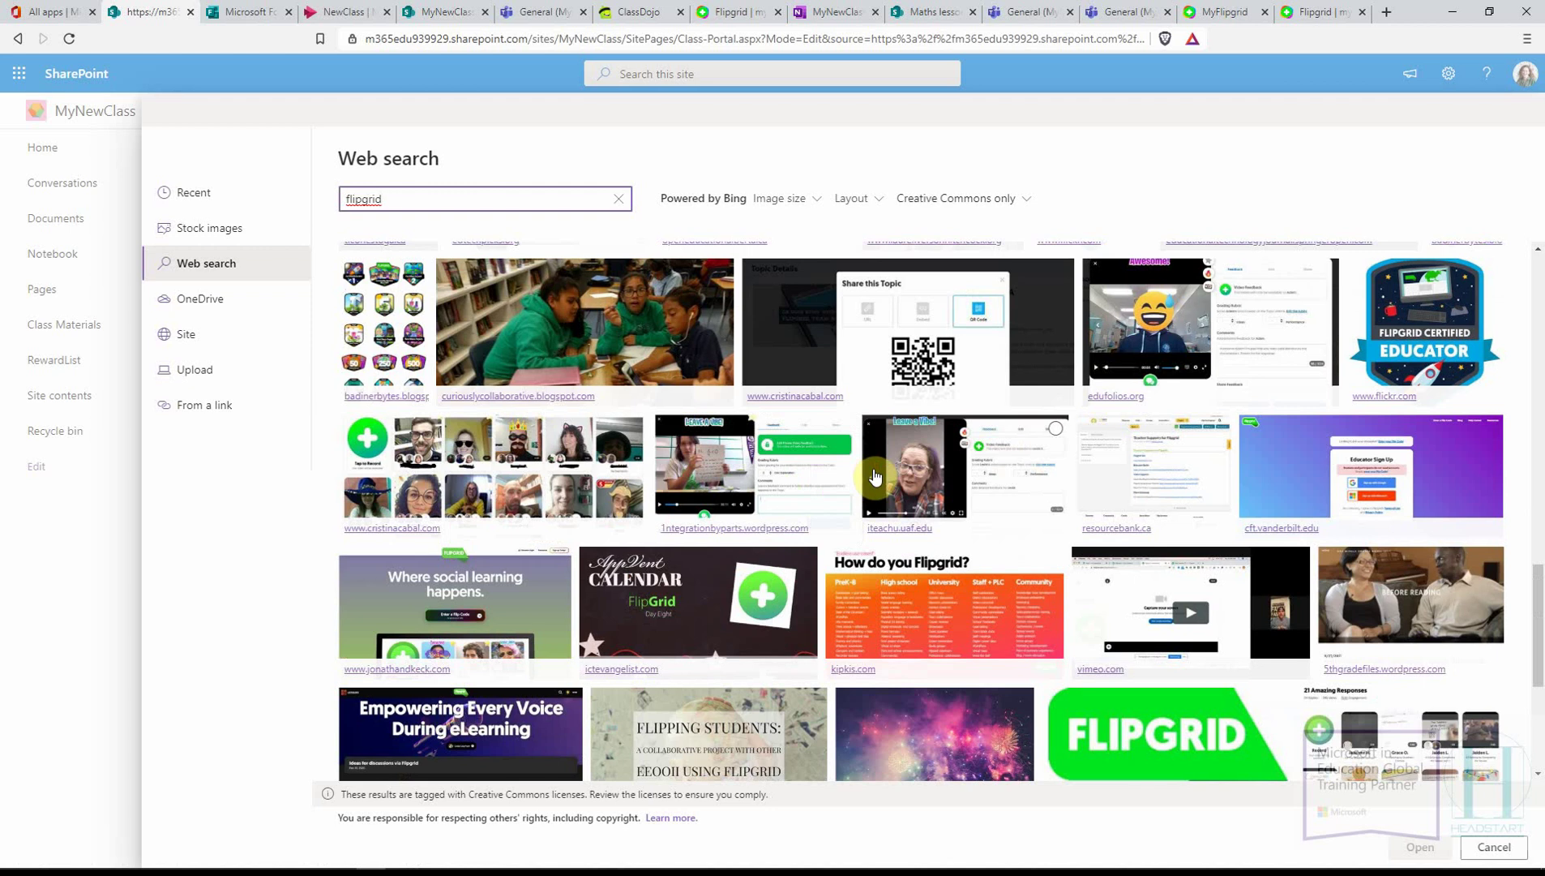
scroll(875, 477, "up", 8)
scroll(890, 500, "down", 10)
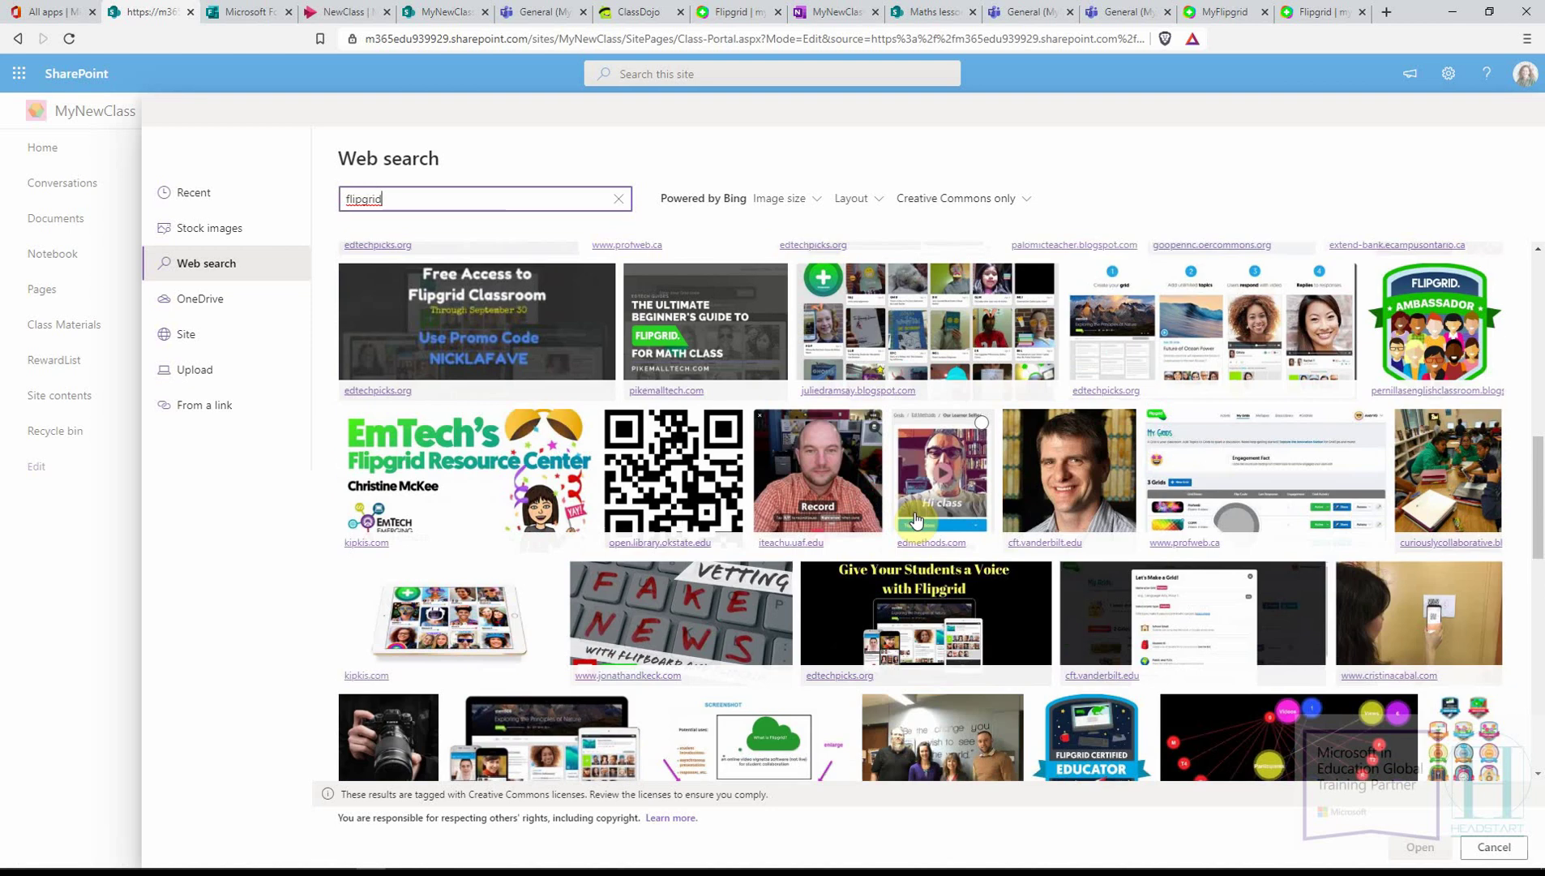
scroll(927, 521, "down", 3)
scroll(1053, 551, "up", 2)
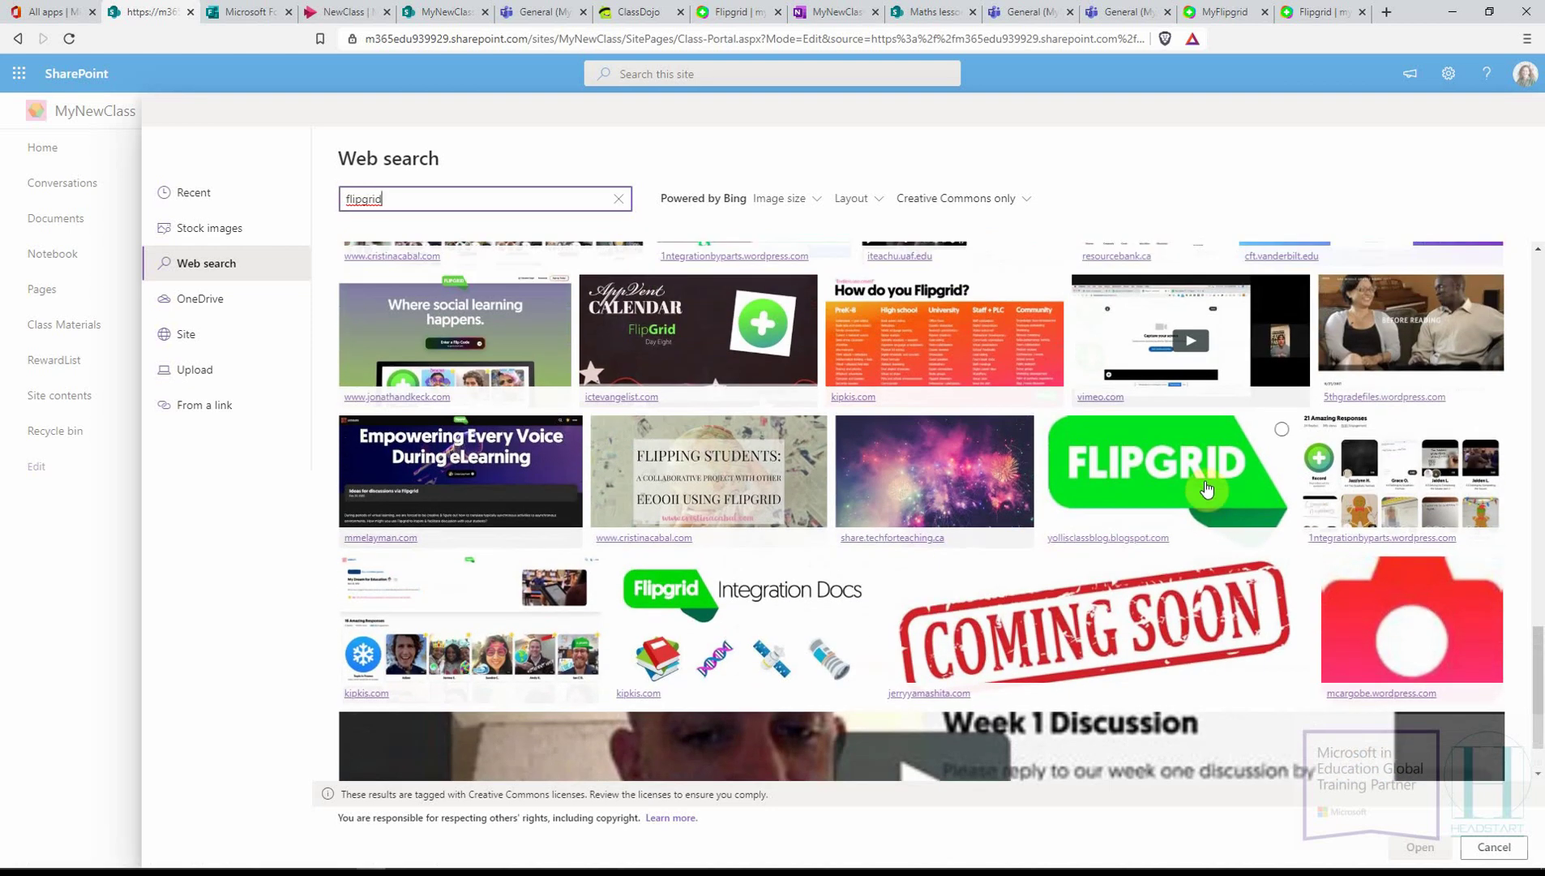
left_click(1252, 538)
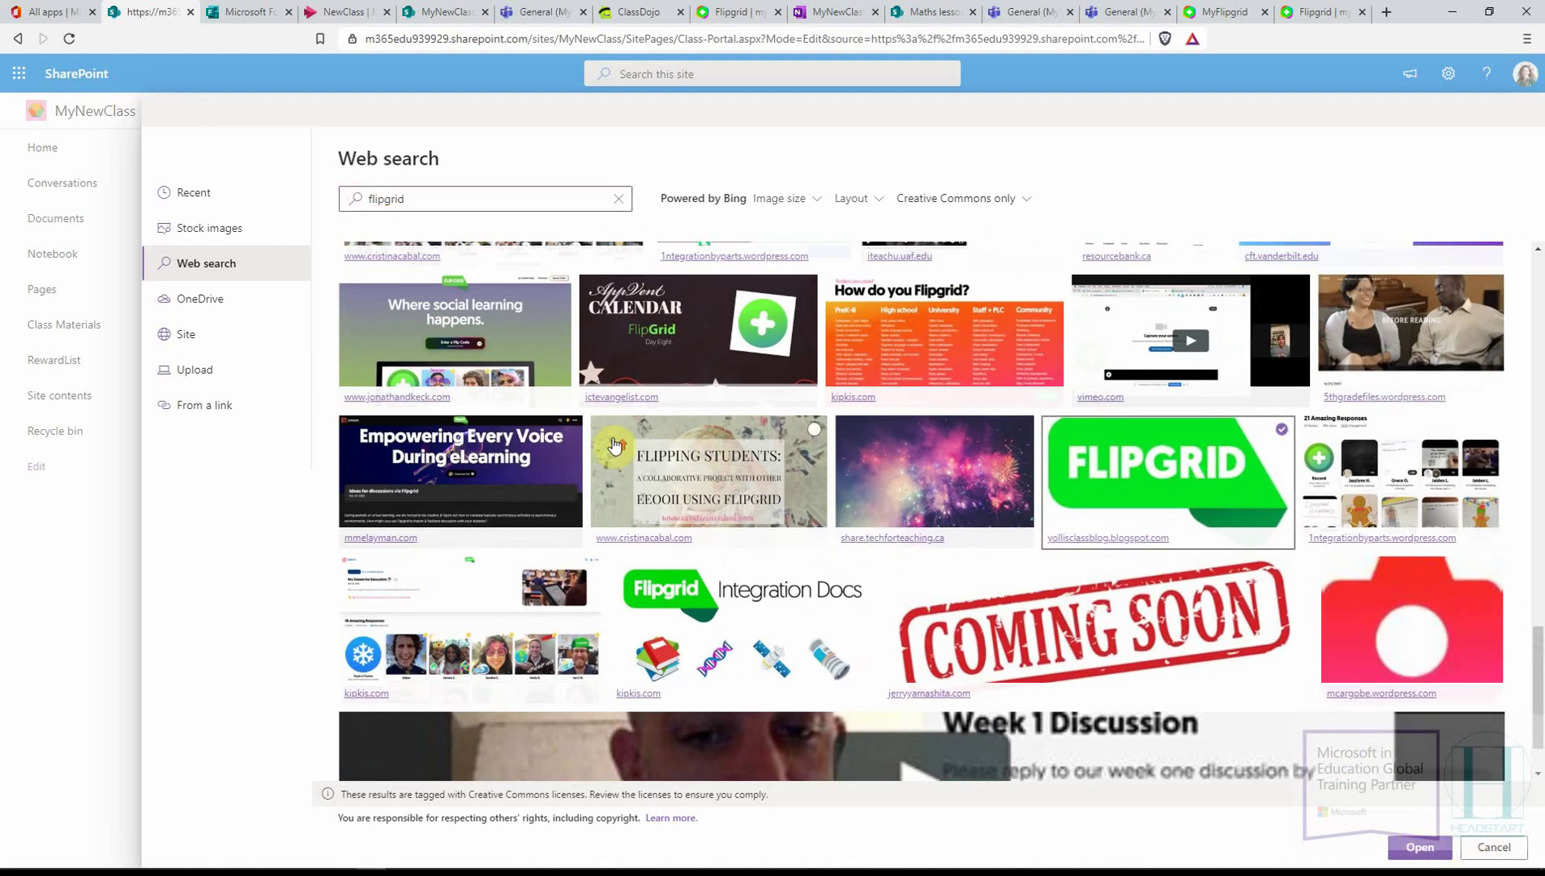
- Use the green Flipgrid logo from sketch50.org as the large tile's background image
scroll(643, 469, "up", 5)
scroll(643, 469, "up", 10)
left_click(383, 307)
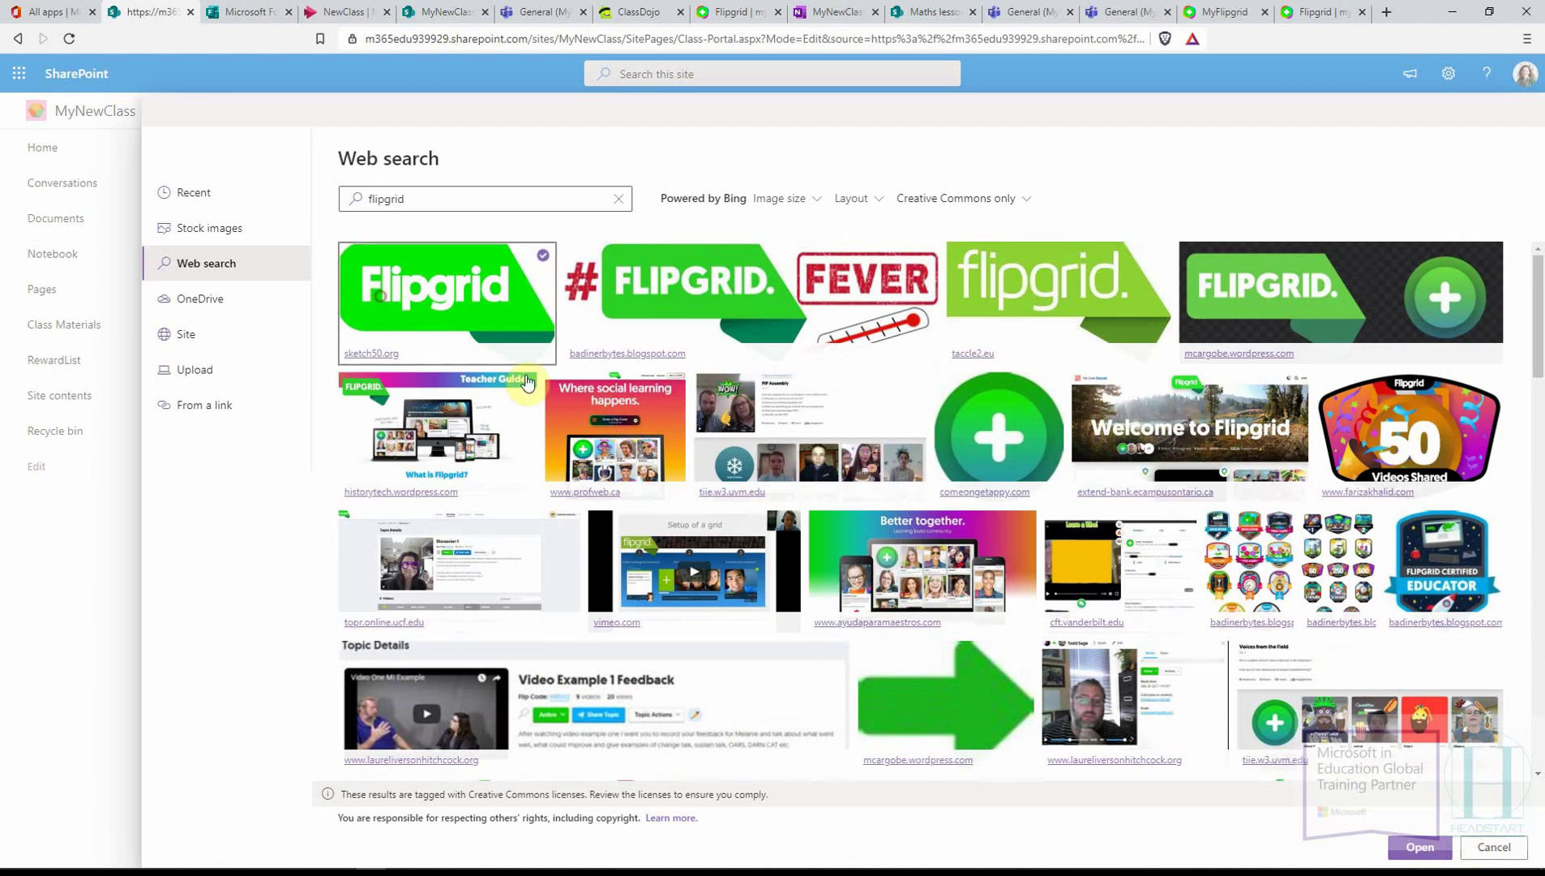
left_click(1415, 846)
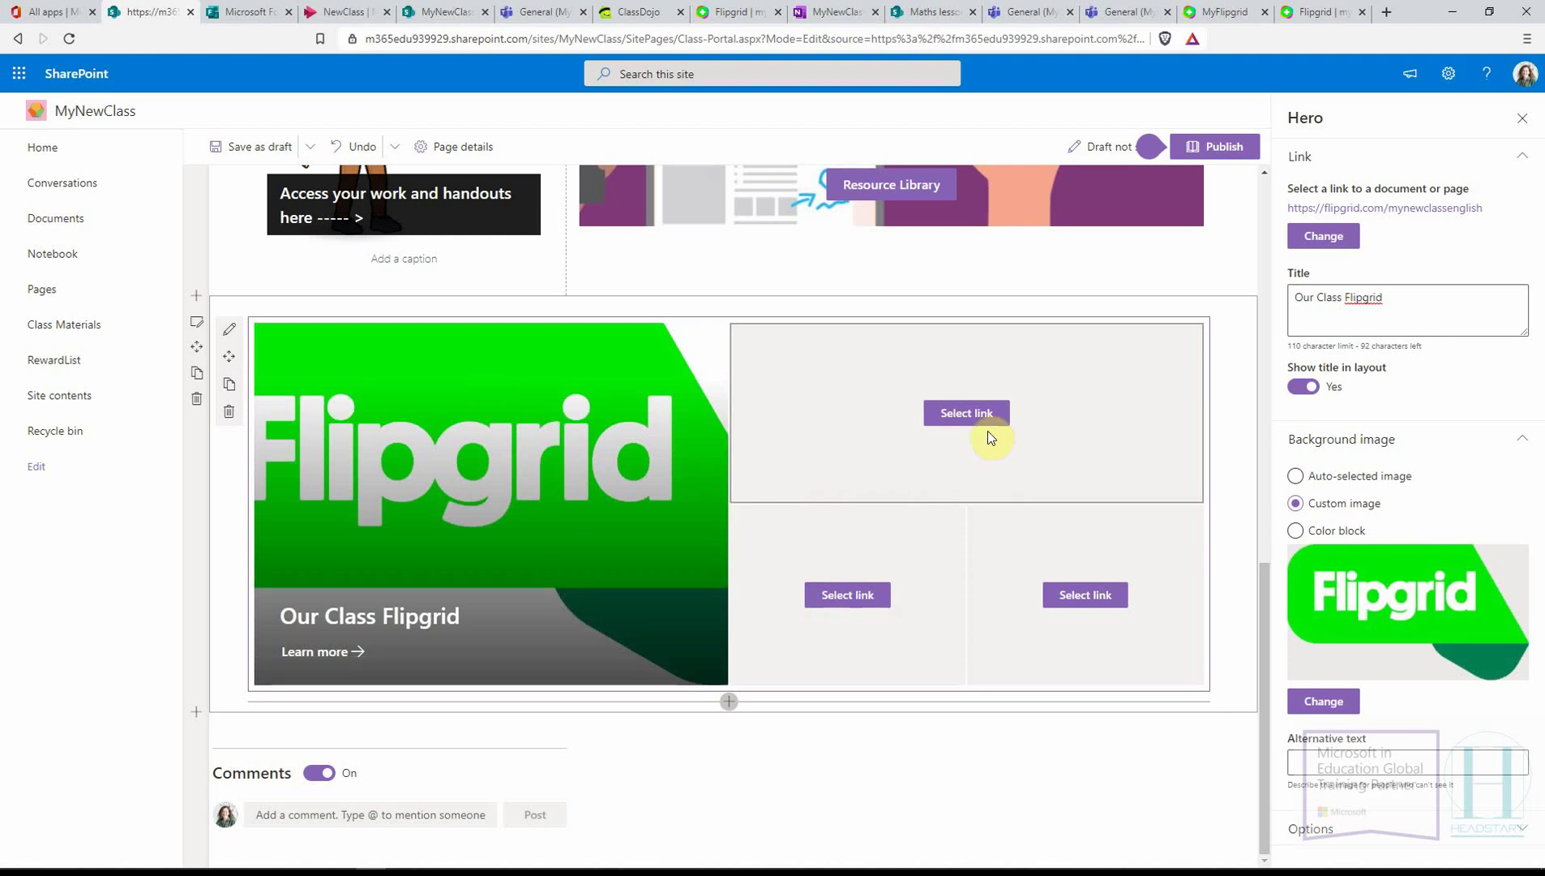
left_click(973, 415)
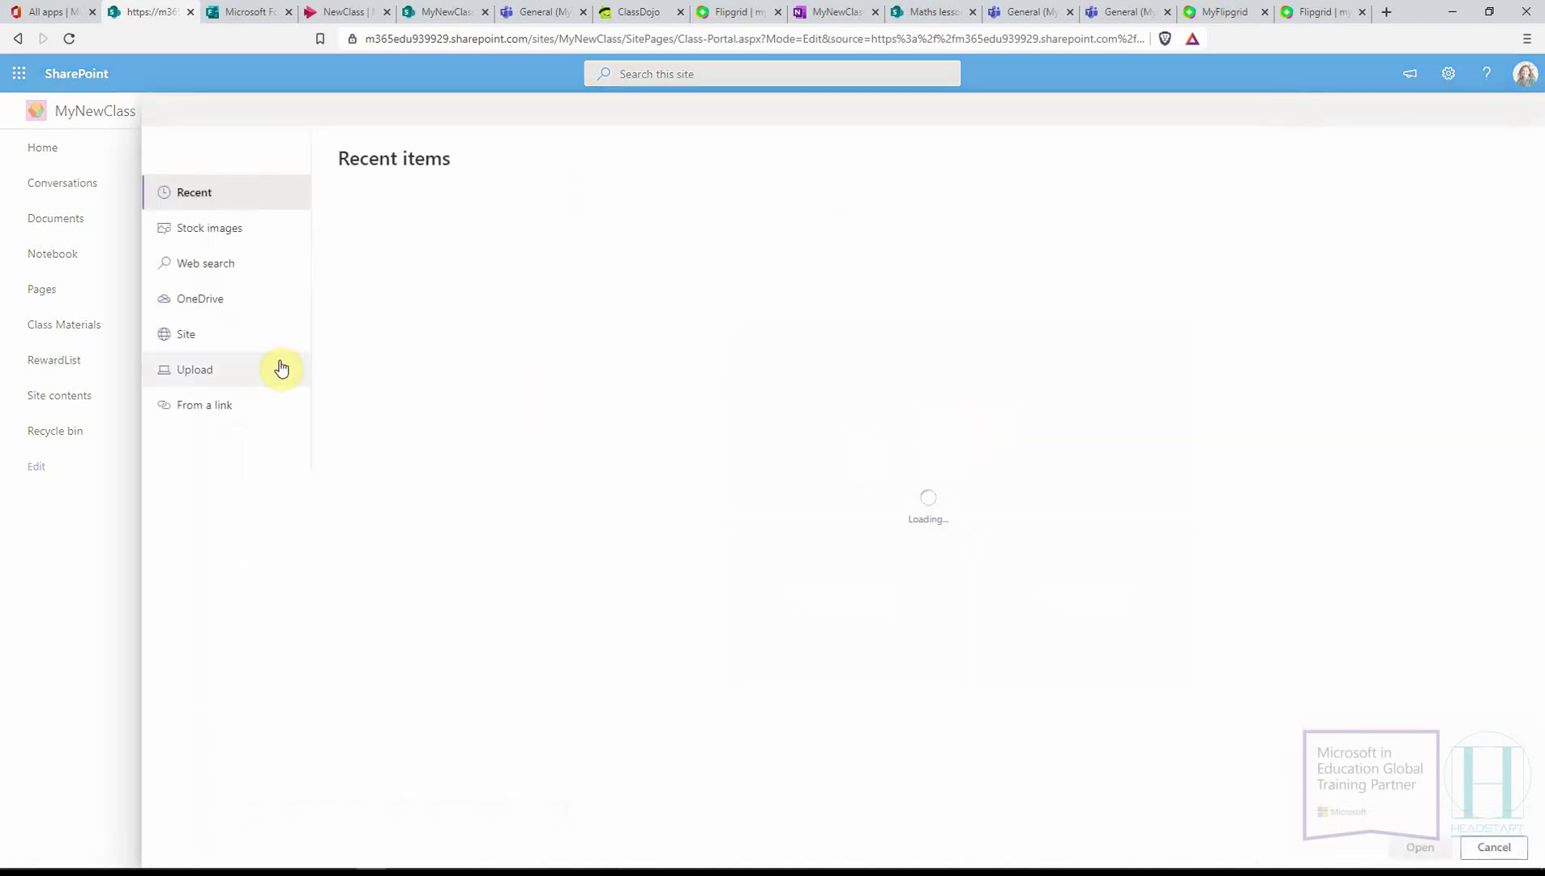
left_click(235, 404)
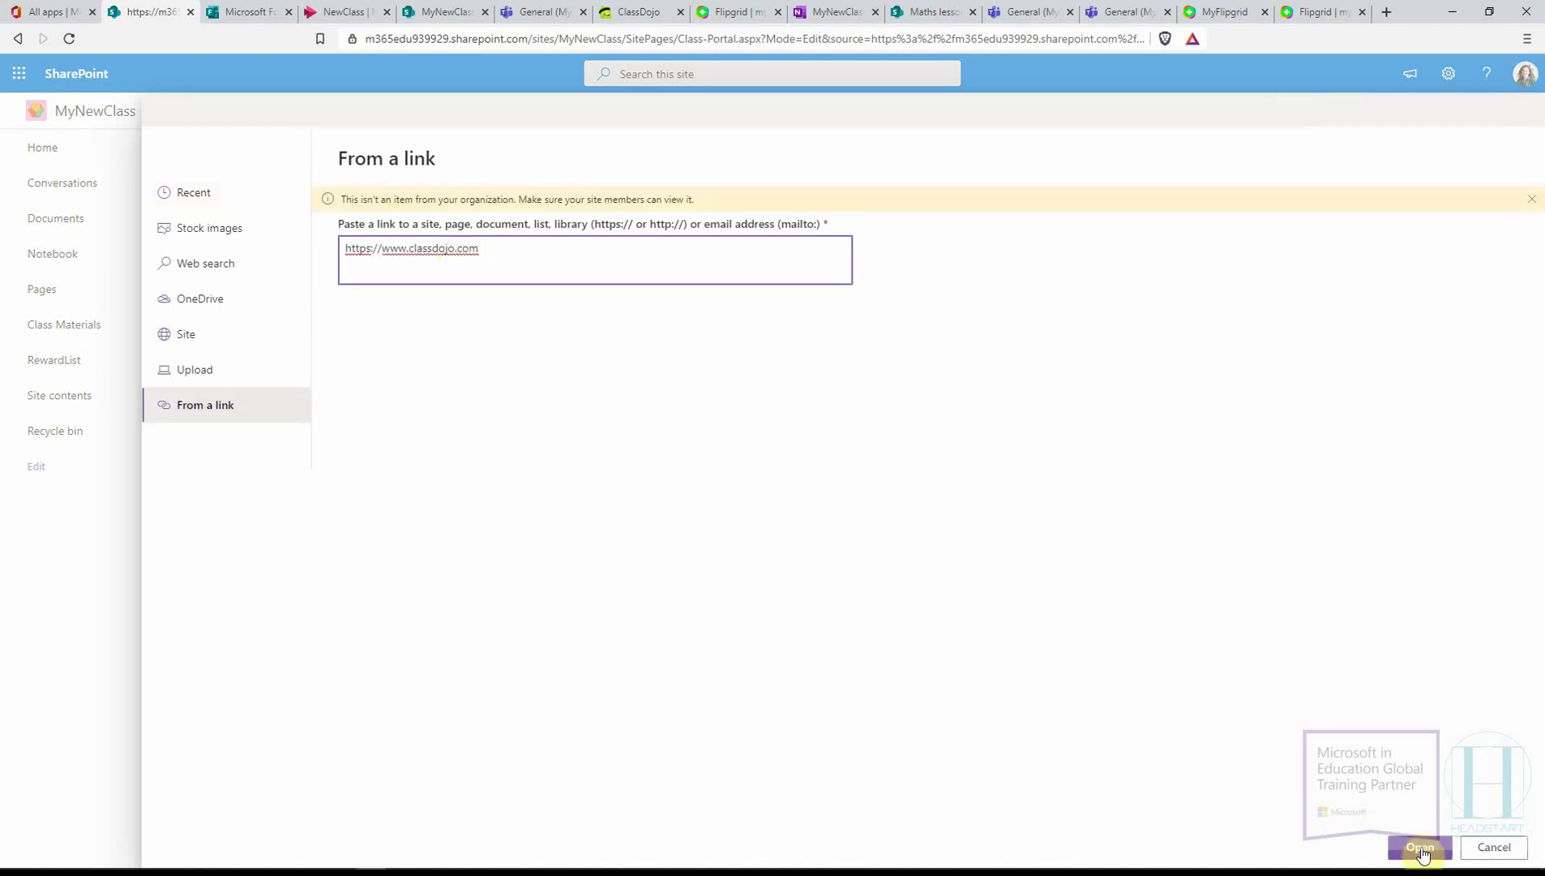
left_click(1419, 847)
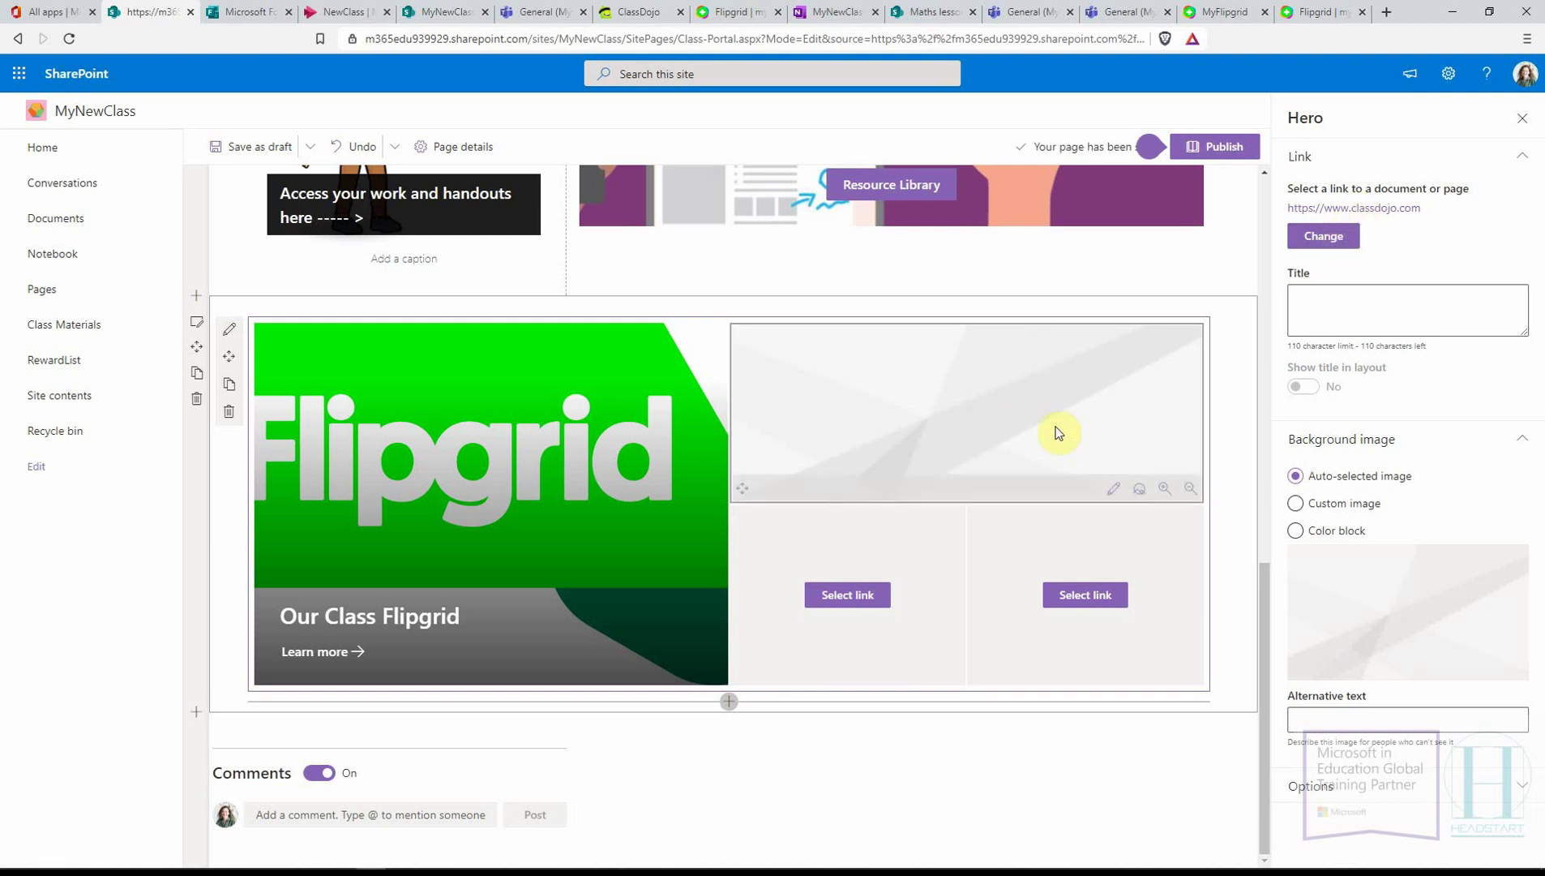
- Try the three-tile layout on the Hero web part and restore the four-tile layout
left_click(228, 333)
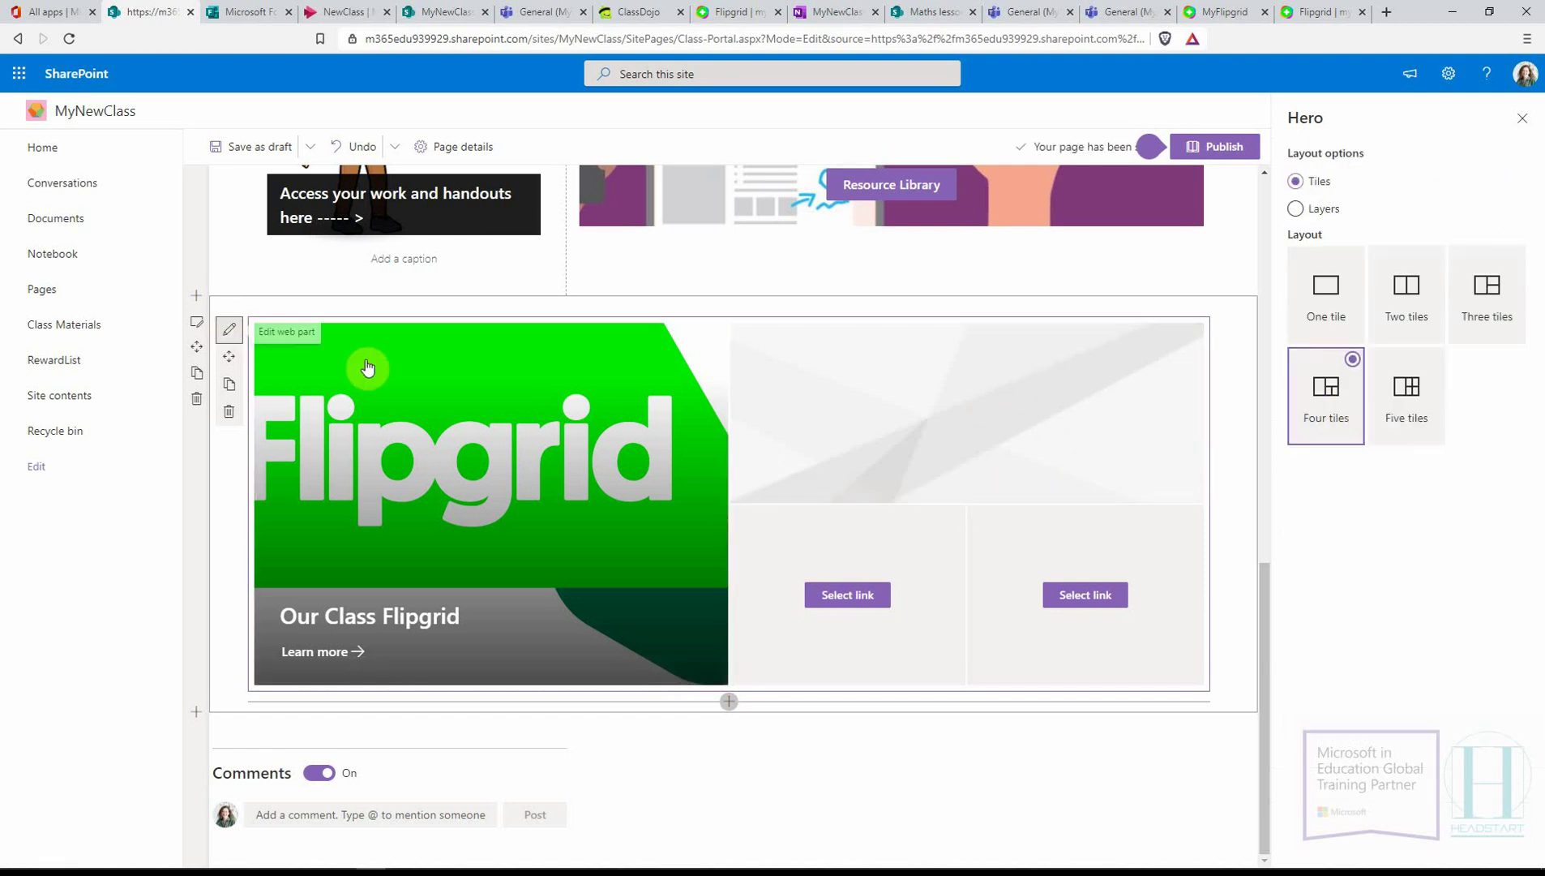
left_click(1500, 317)
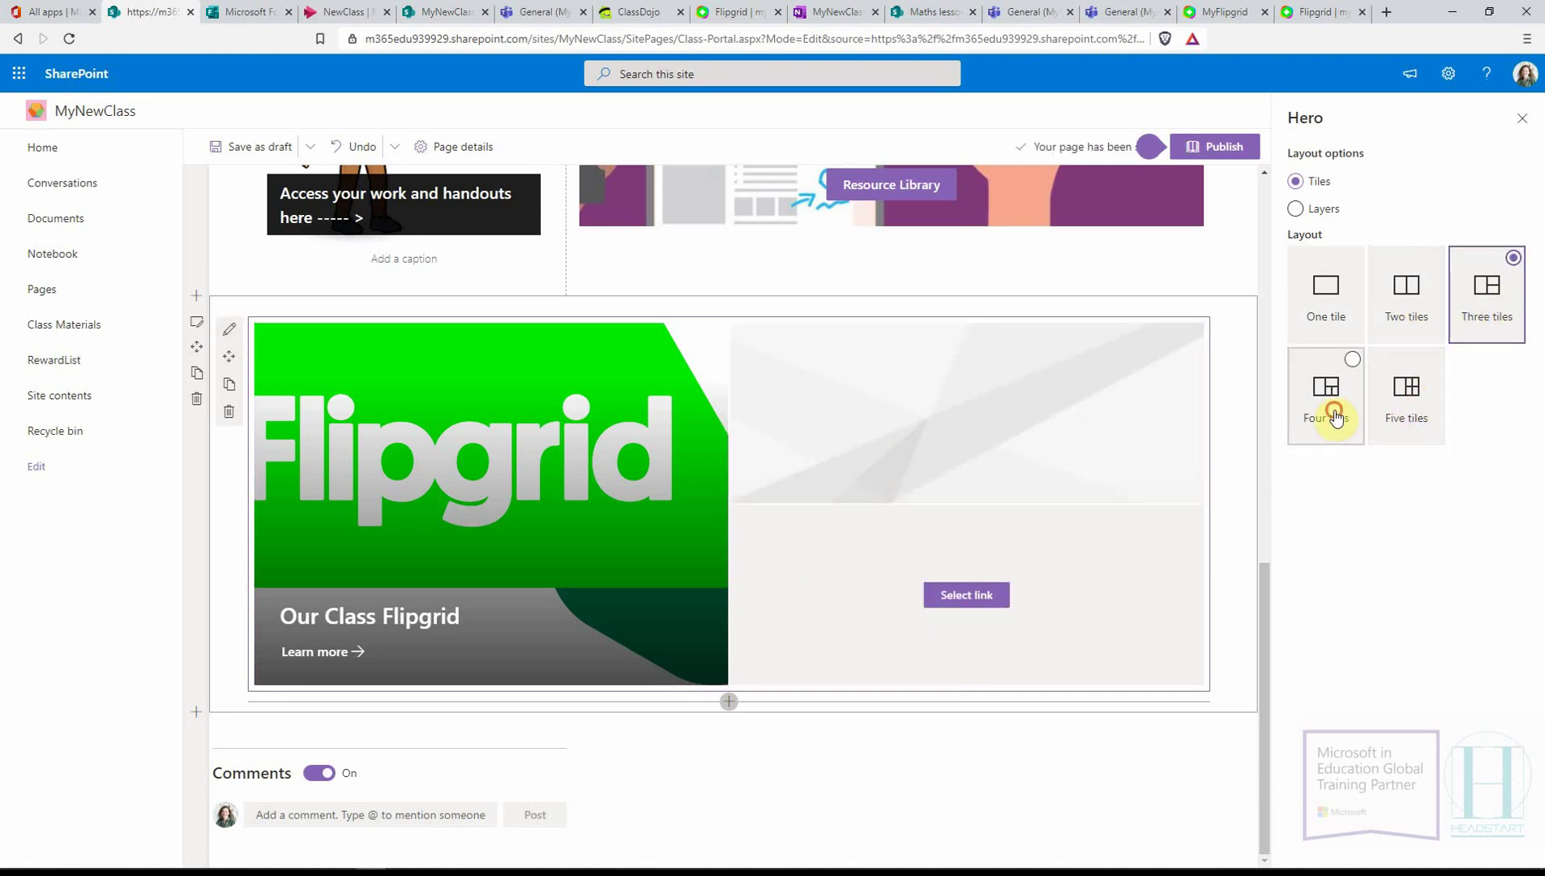
left_click(1301, 433)
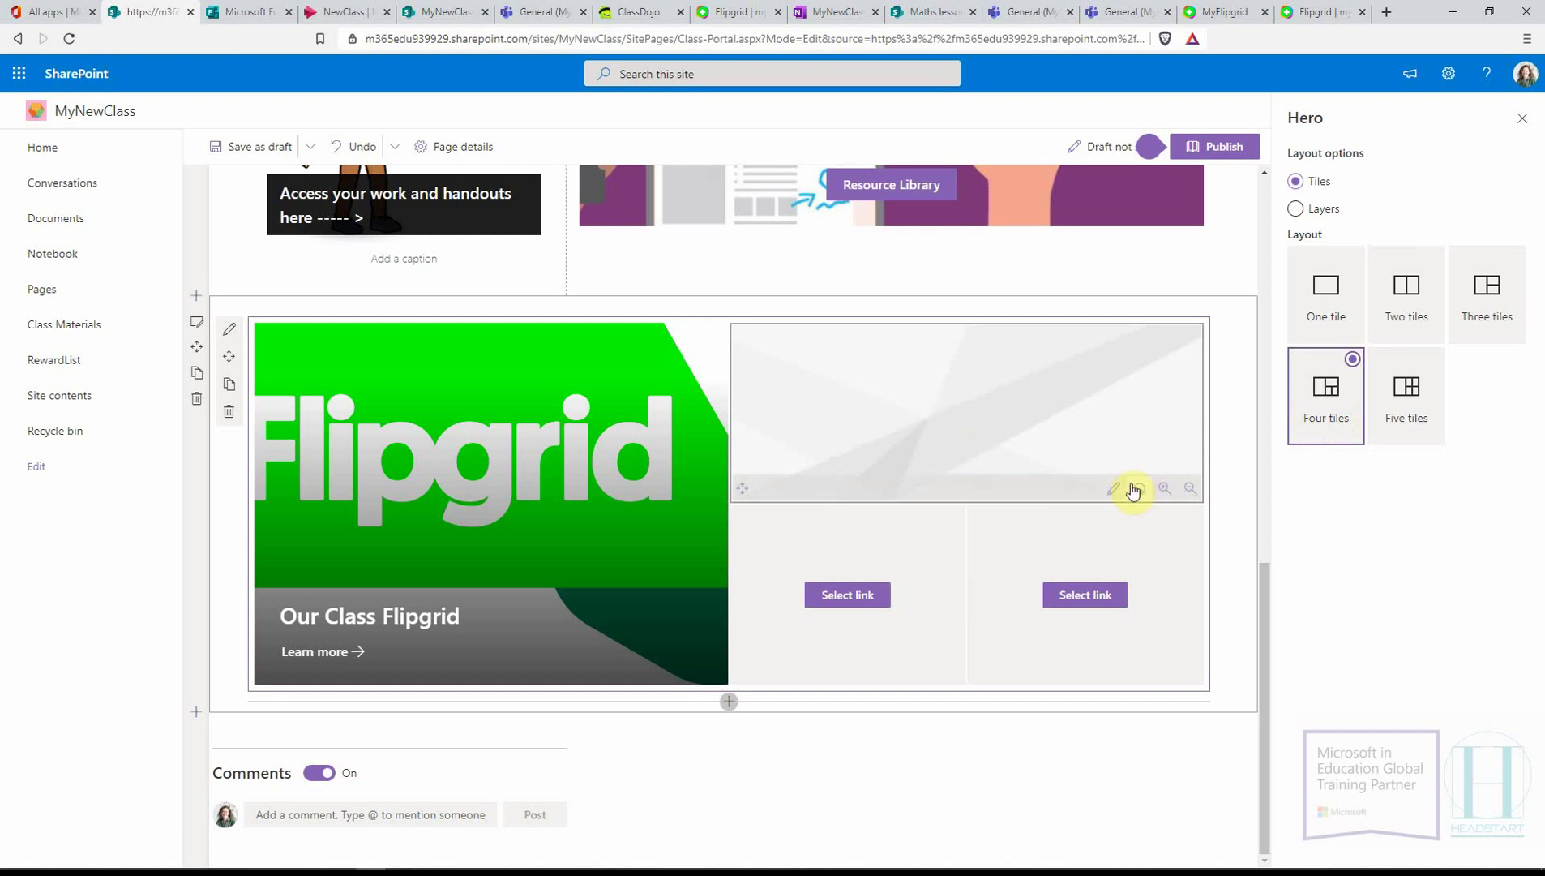
- Search the web for "classdojo" and set the blogs.lse.ac.uk image of the green monster at a desk as the wide tile's custom background
left_click(1135, 489)
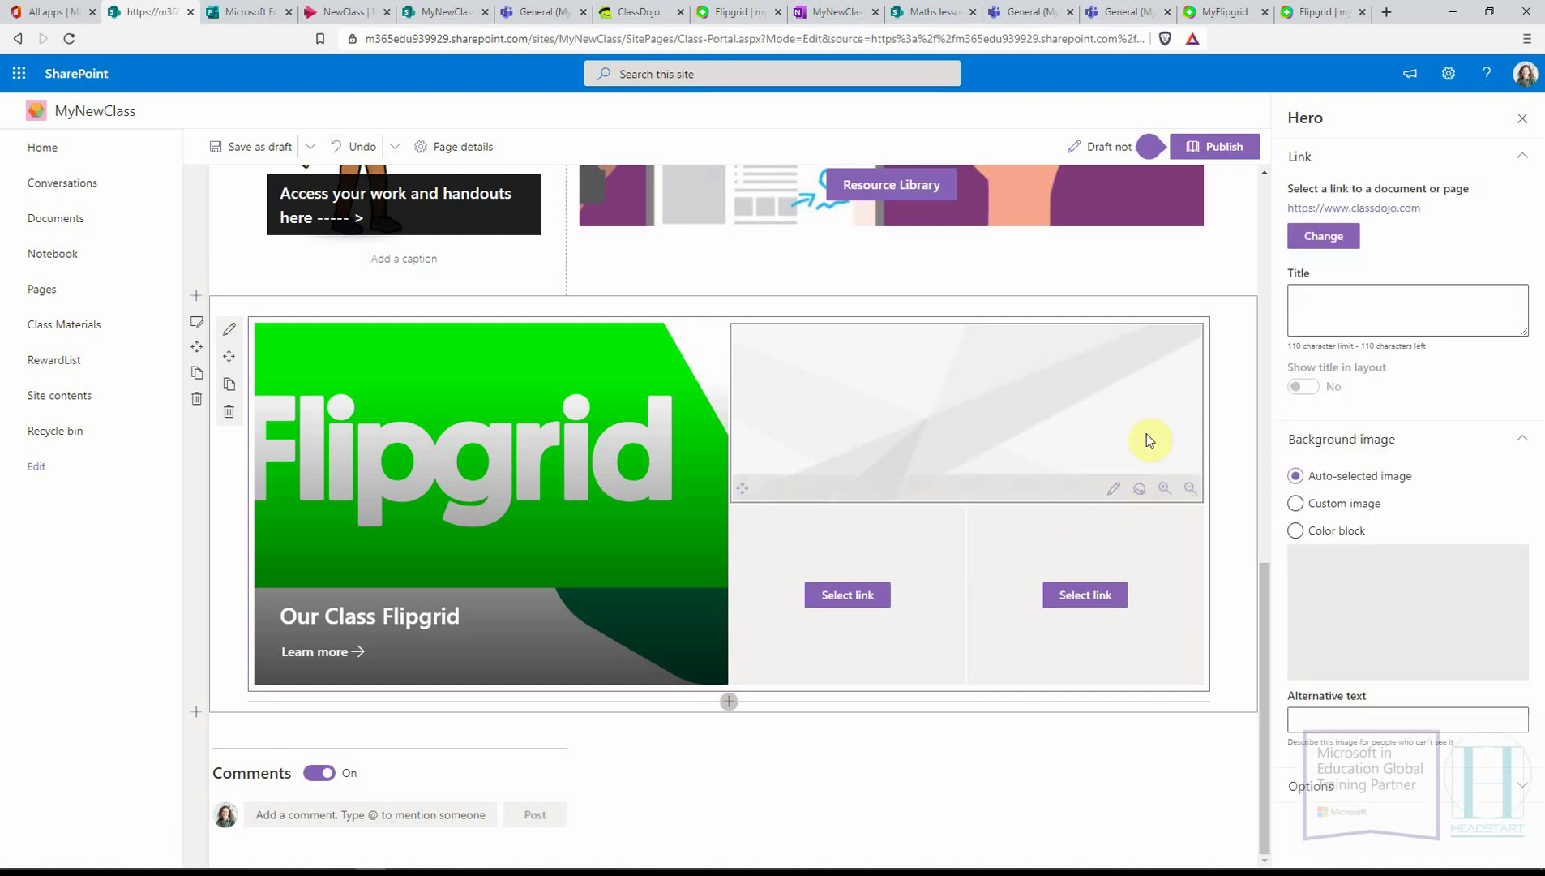
left_click(1321, 504)
left_click(1321, 702)
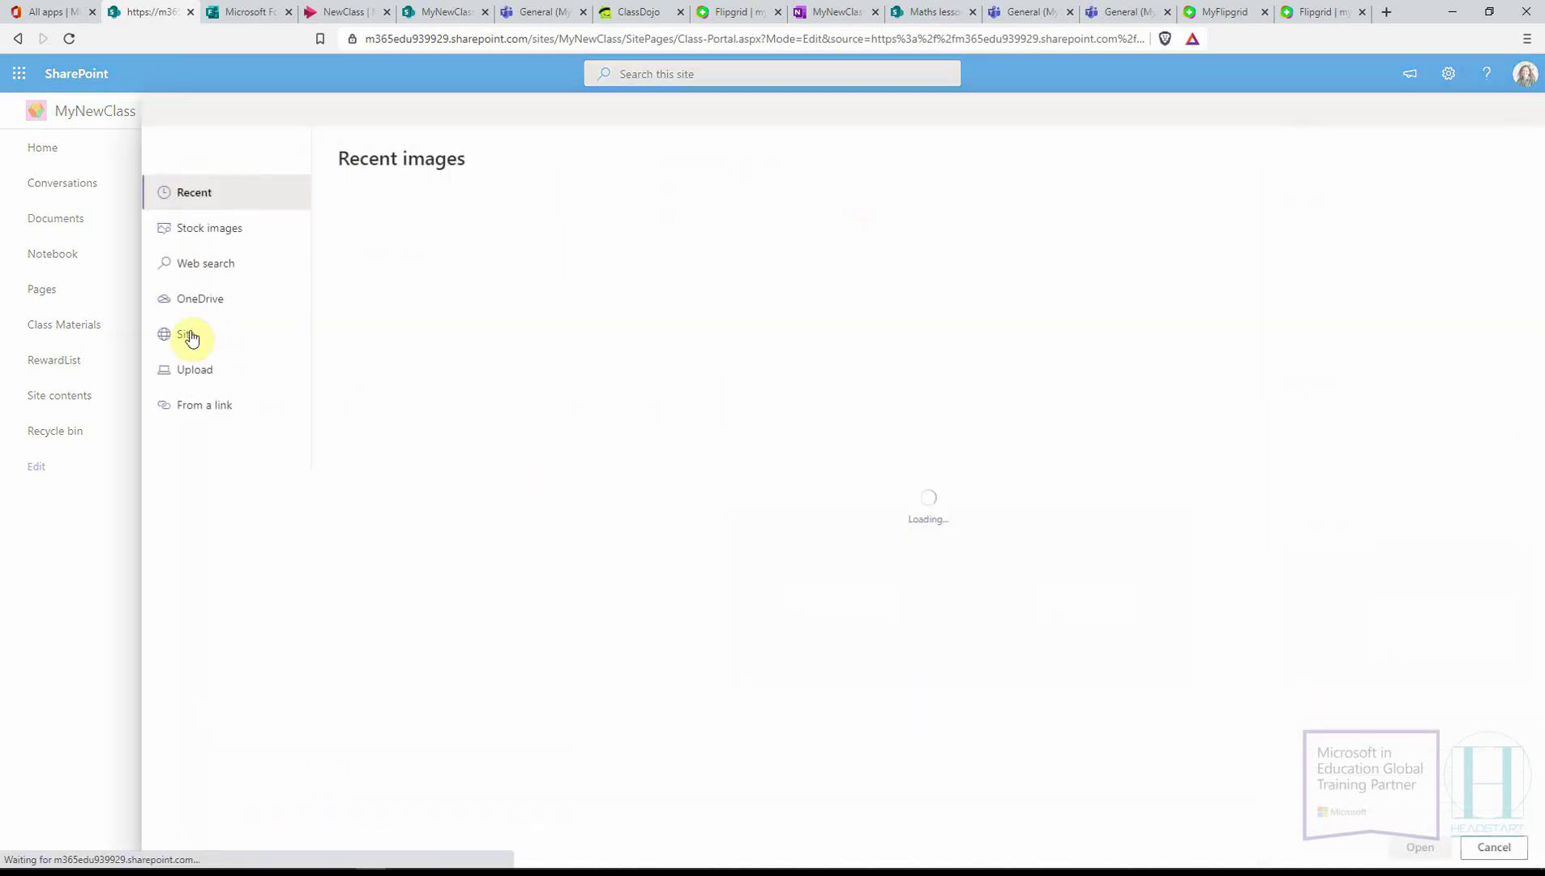
left_click(212, 263)
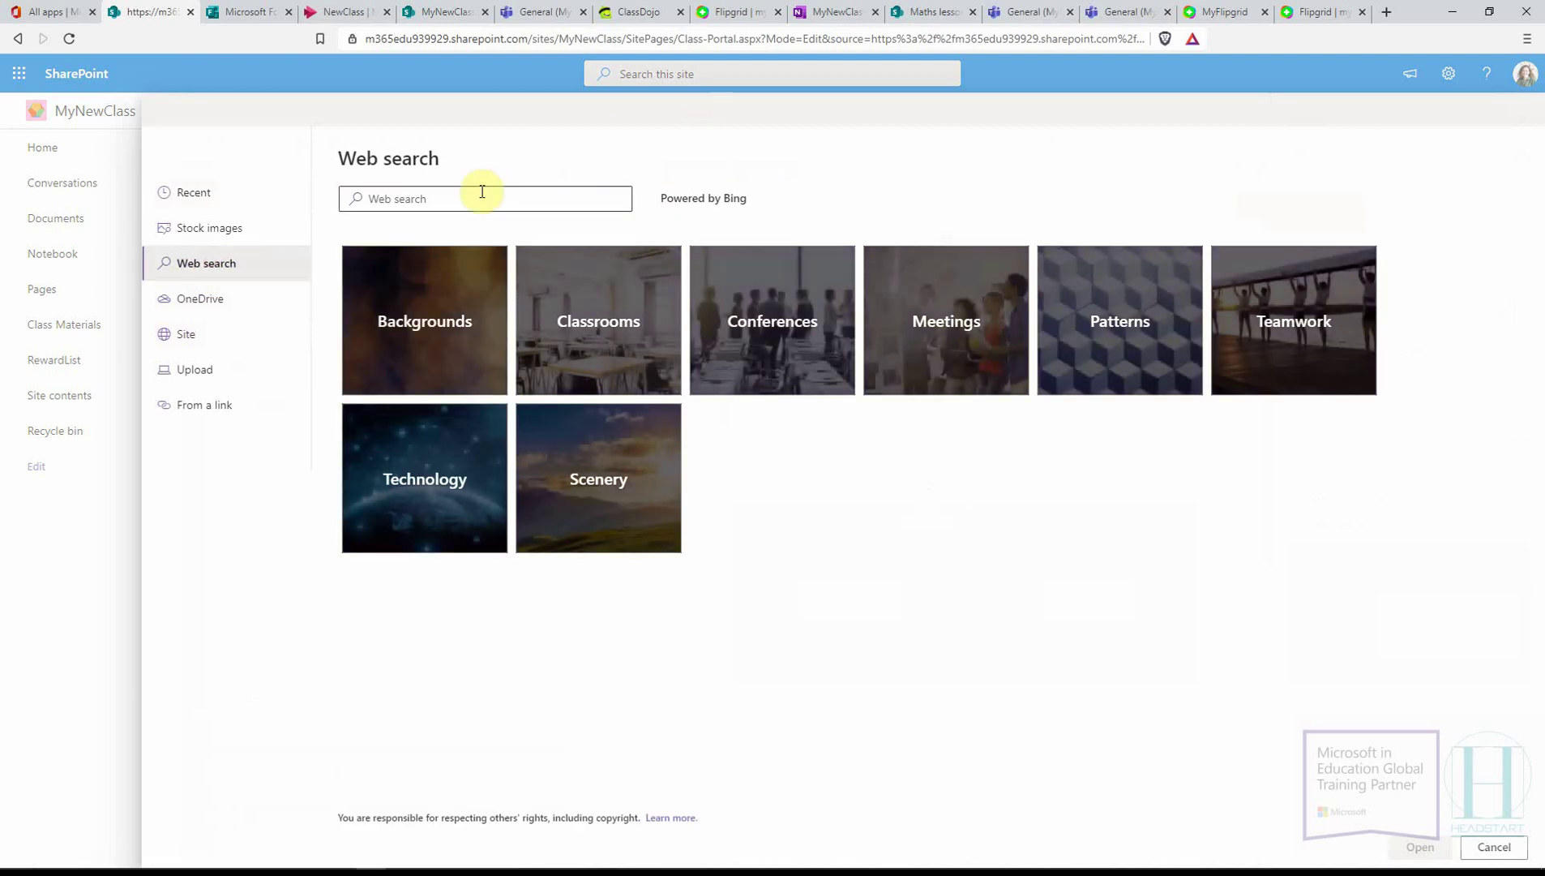
left_click(482, 191)
type("class")
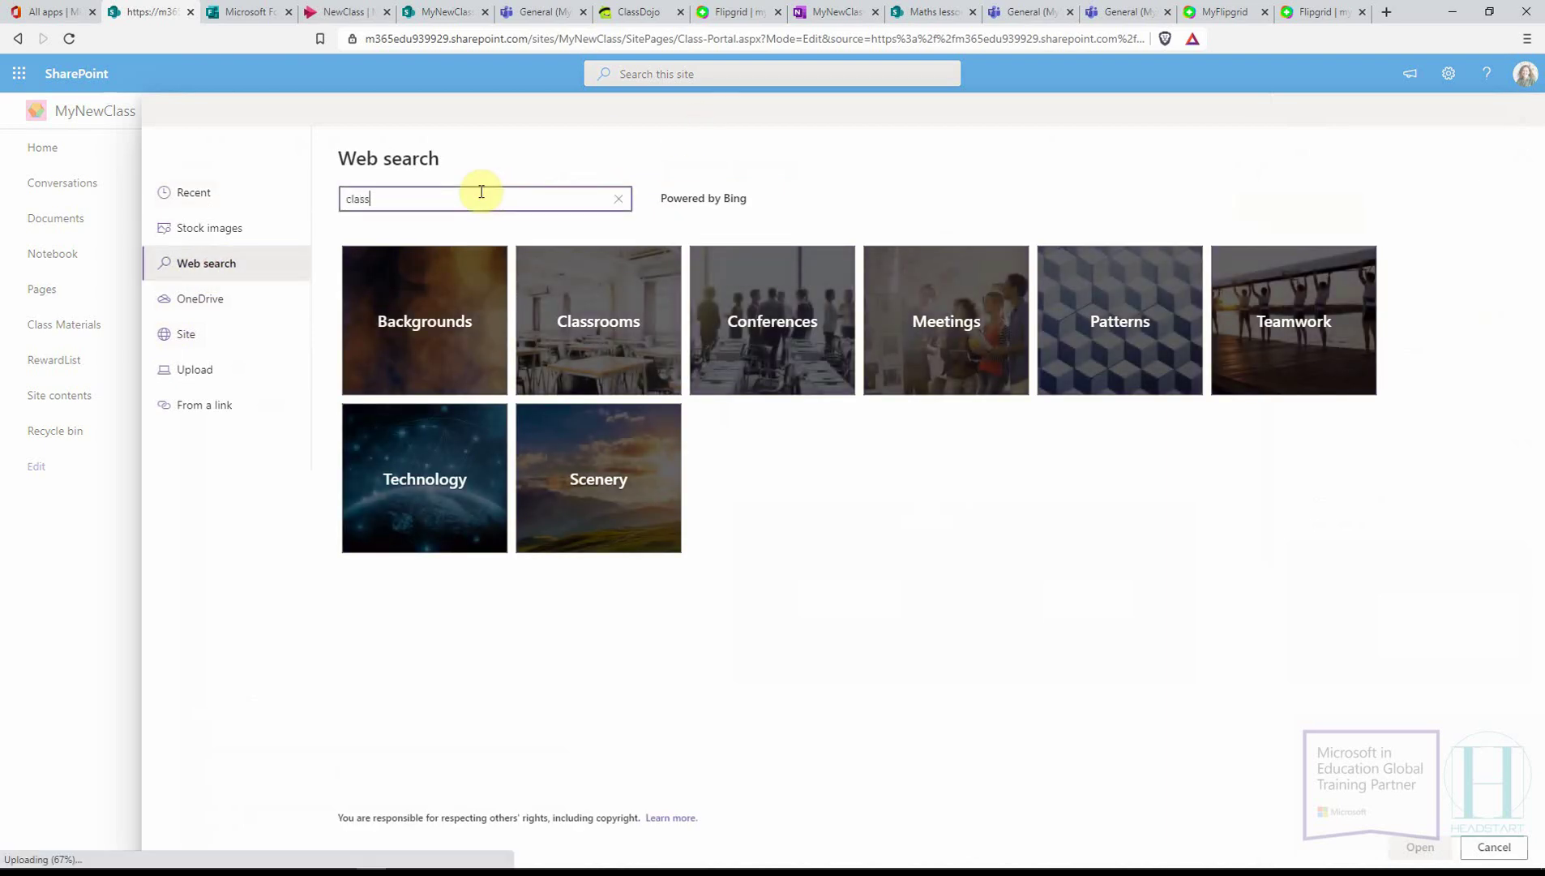
type("dojo")
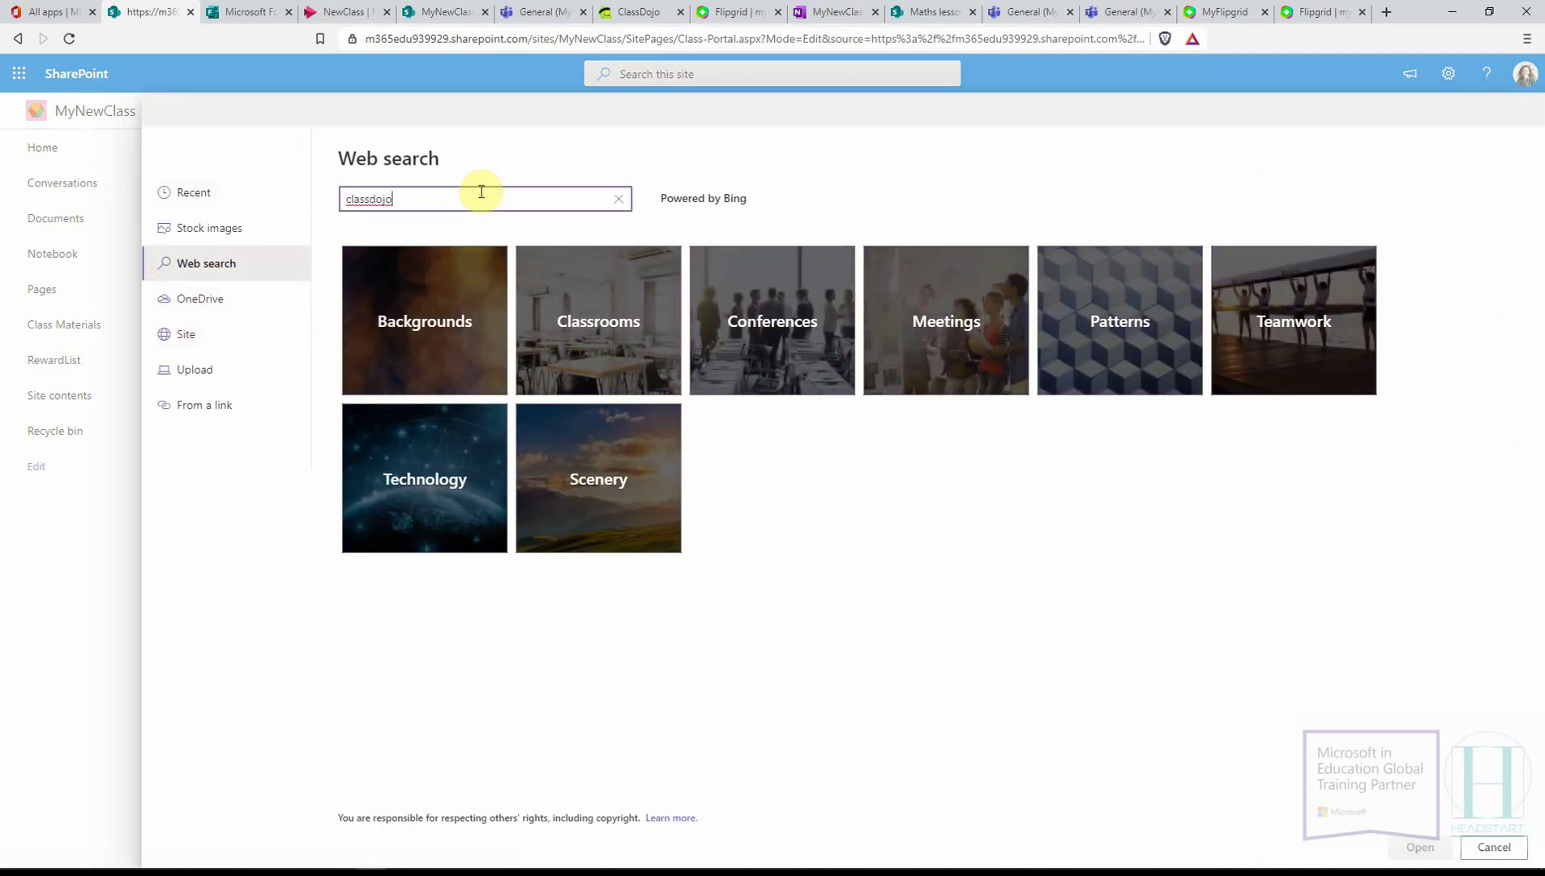
key("Return")
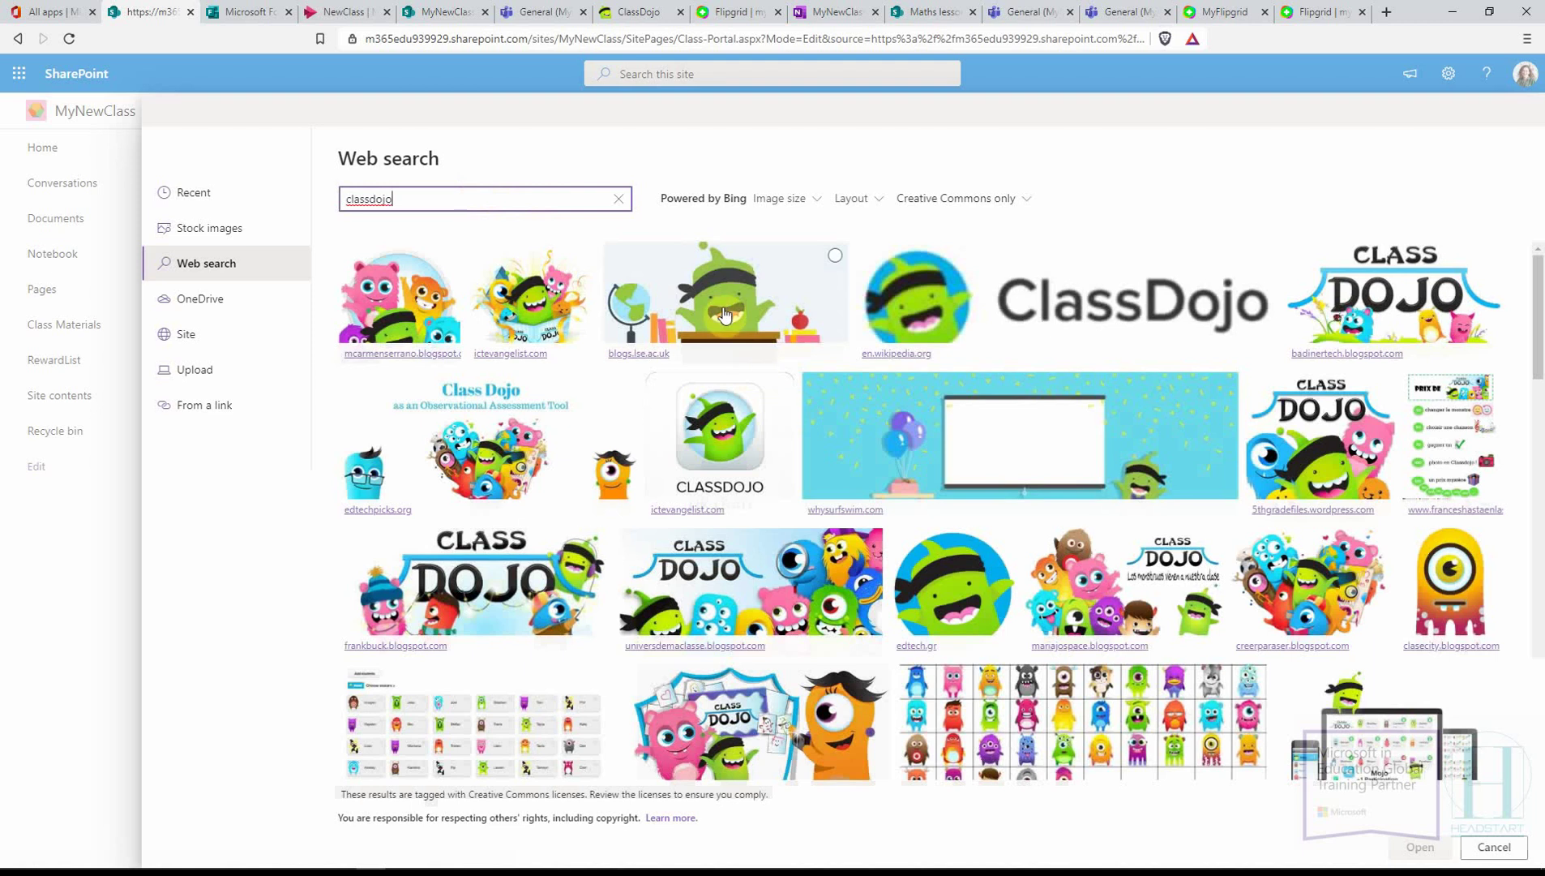
left_click(724, 314)
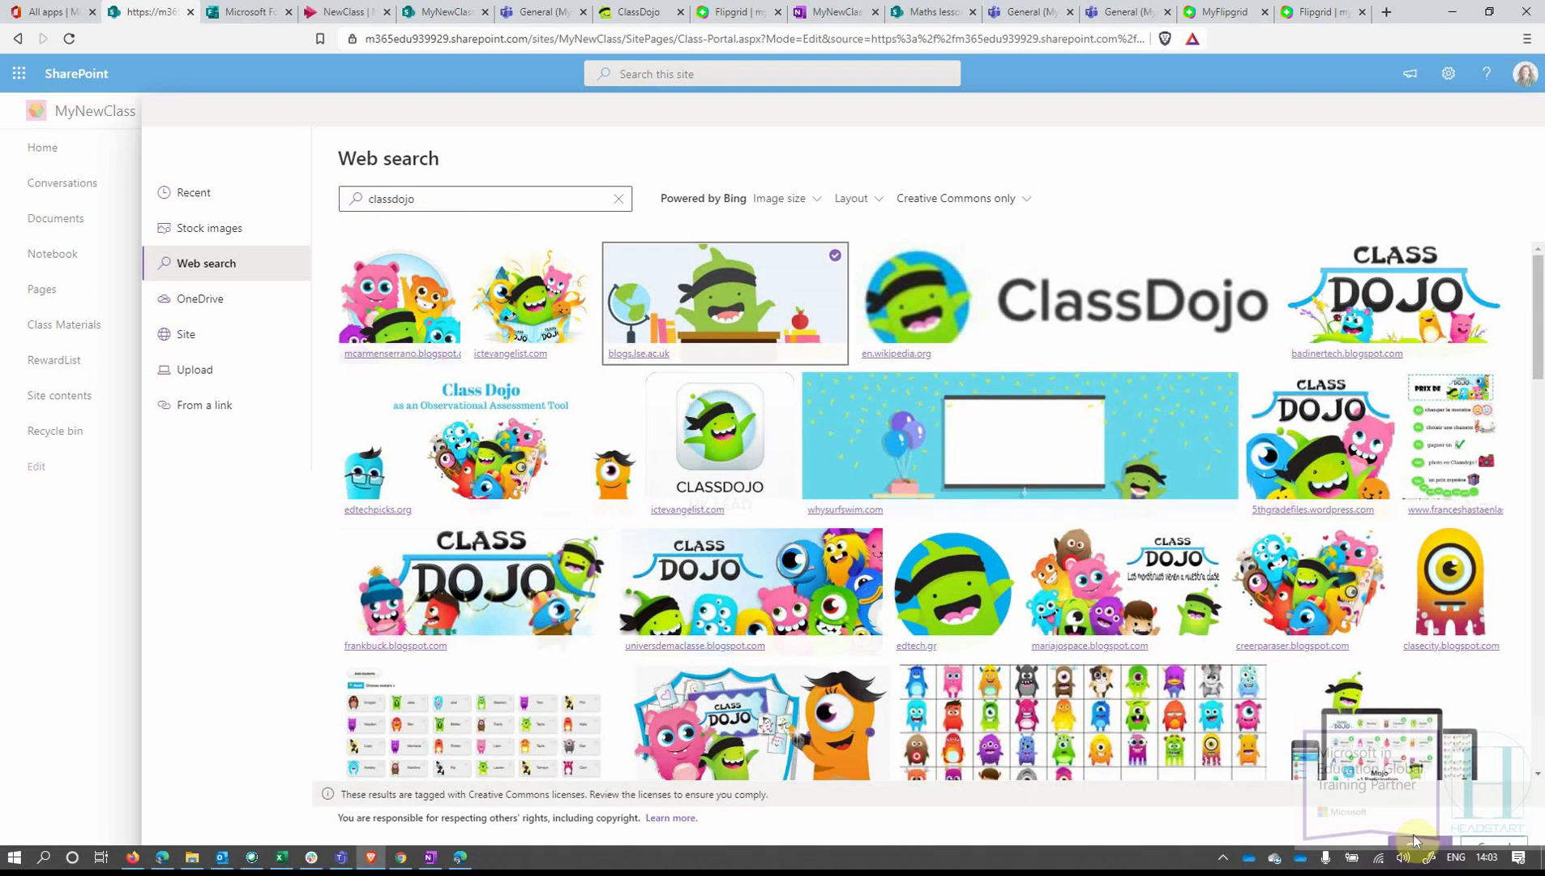
left_click(1411, 843)
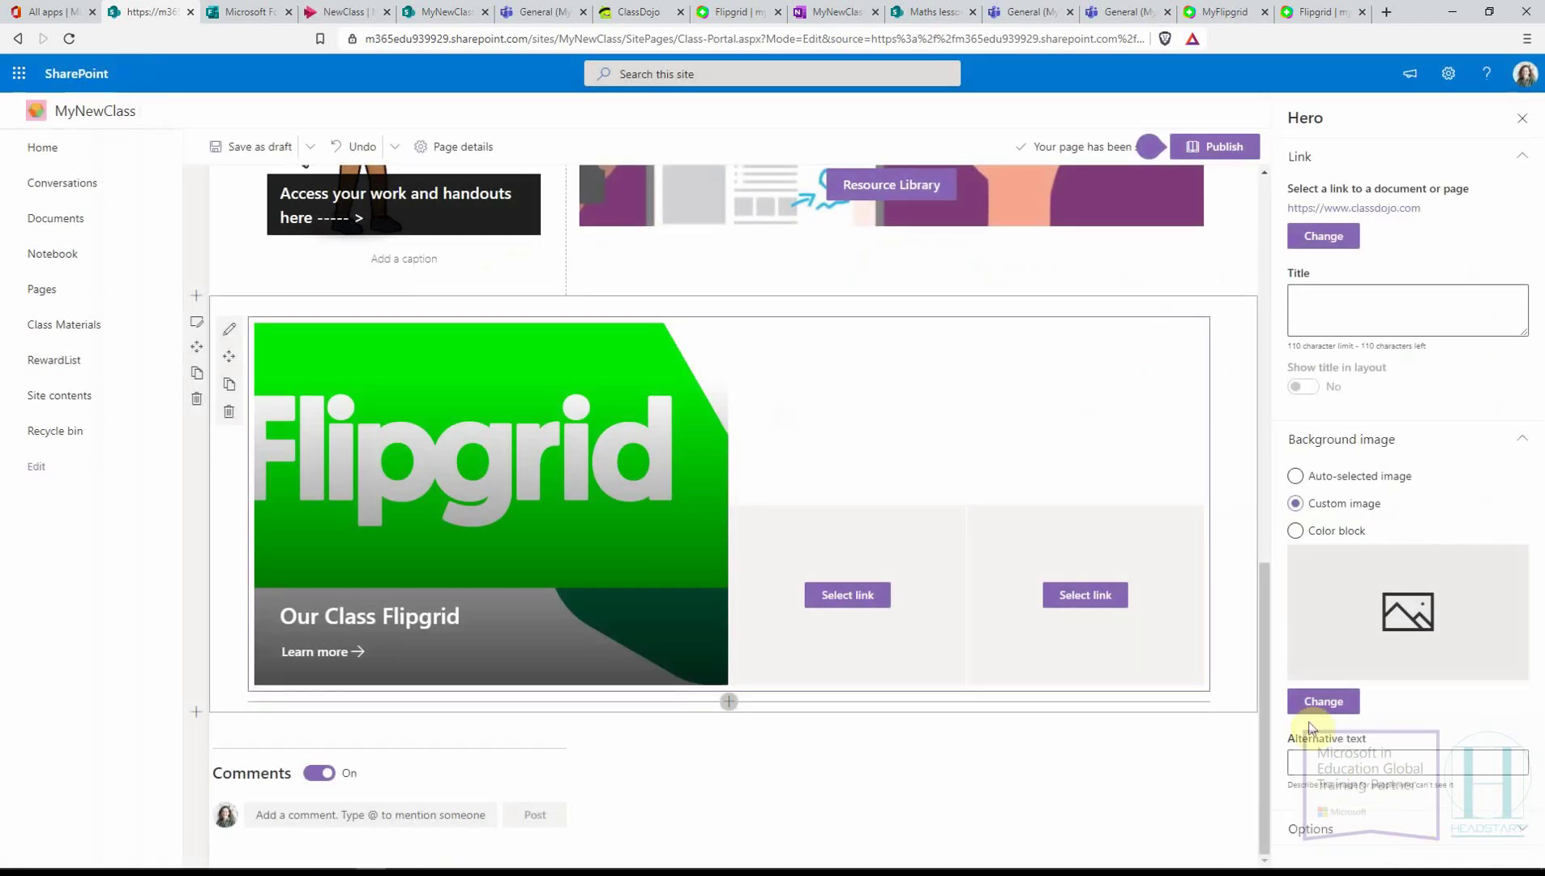
mouse_move(1023, 474)
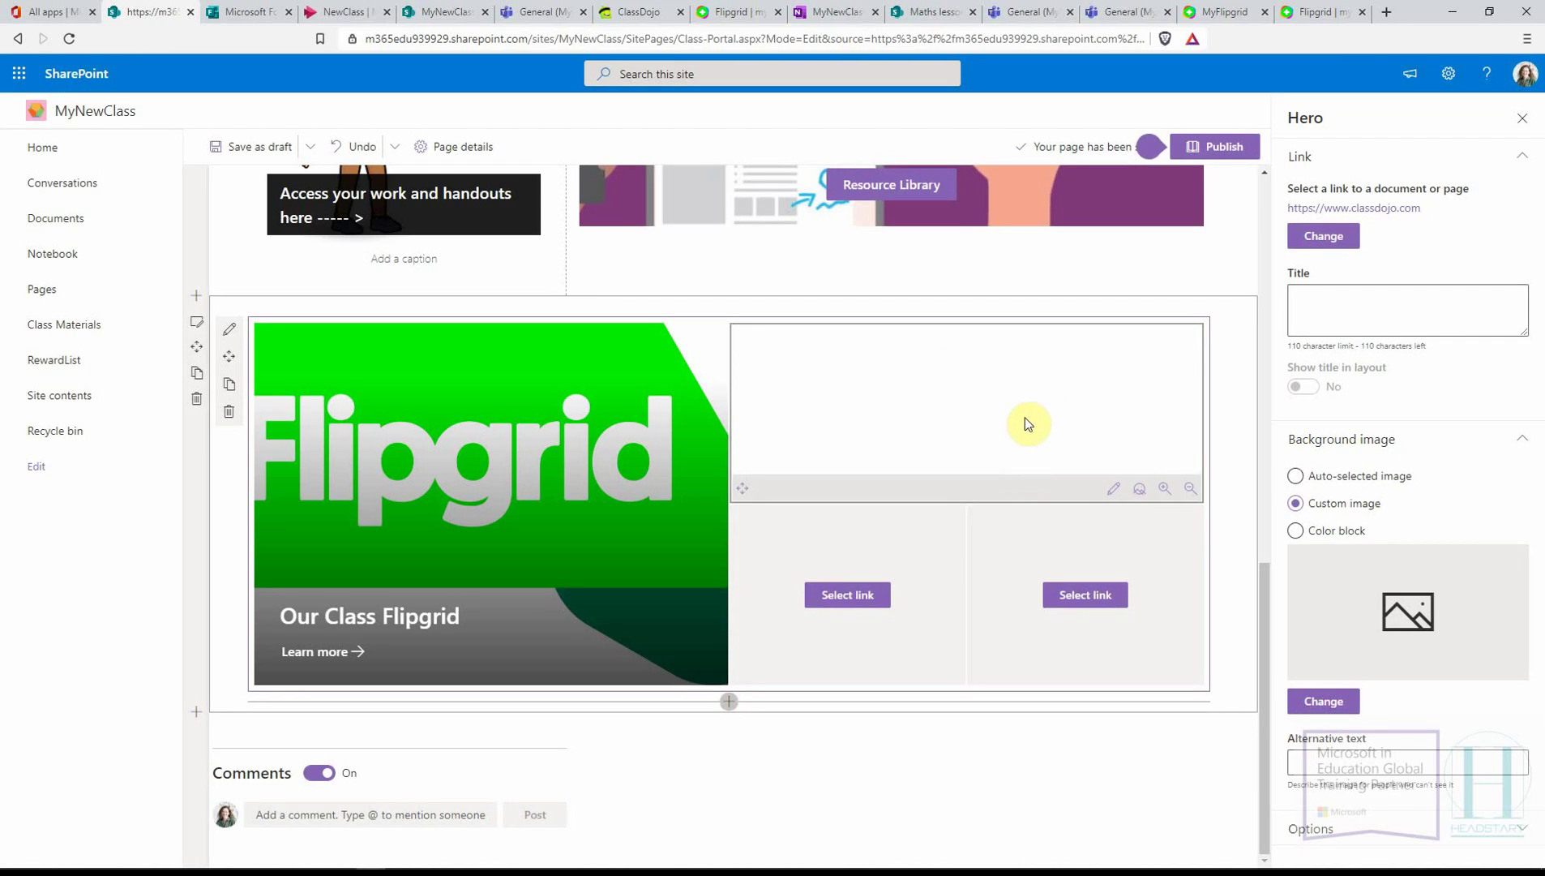
- Reapply the green desk monster image from blogs.lse.ac.uk to the wide tile through another "classdojo" web search
left_click(1336, 710)
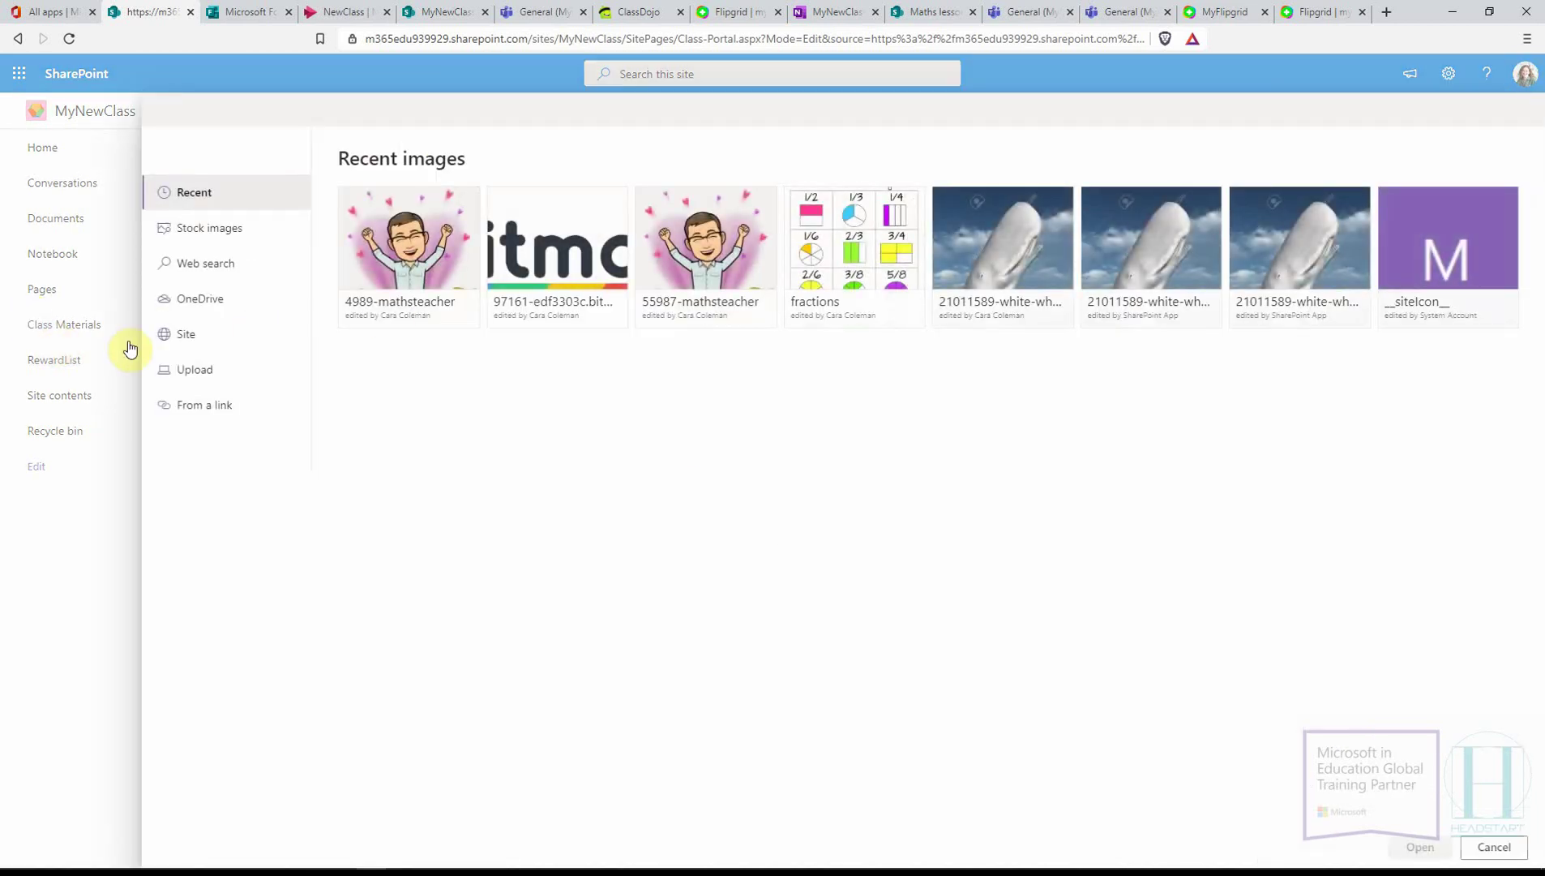
left_click(229, 274)
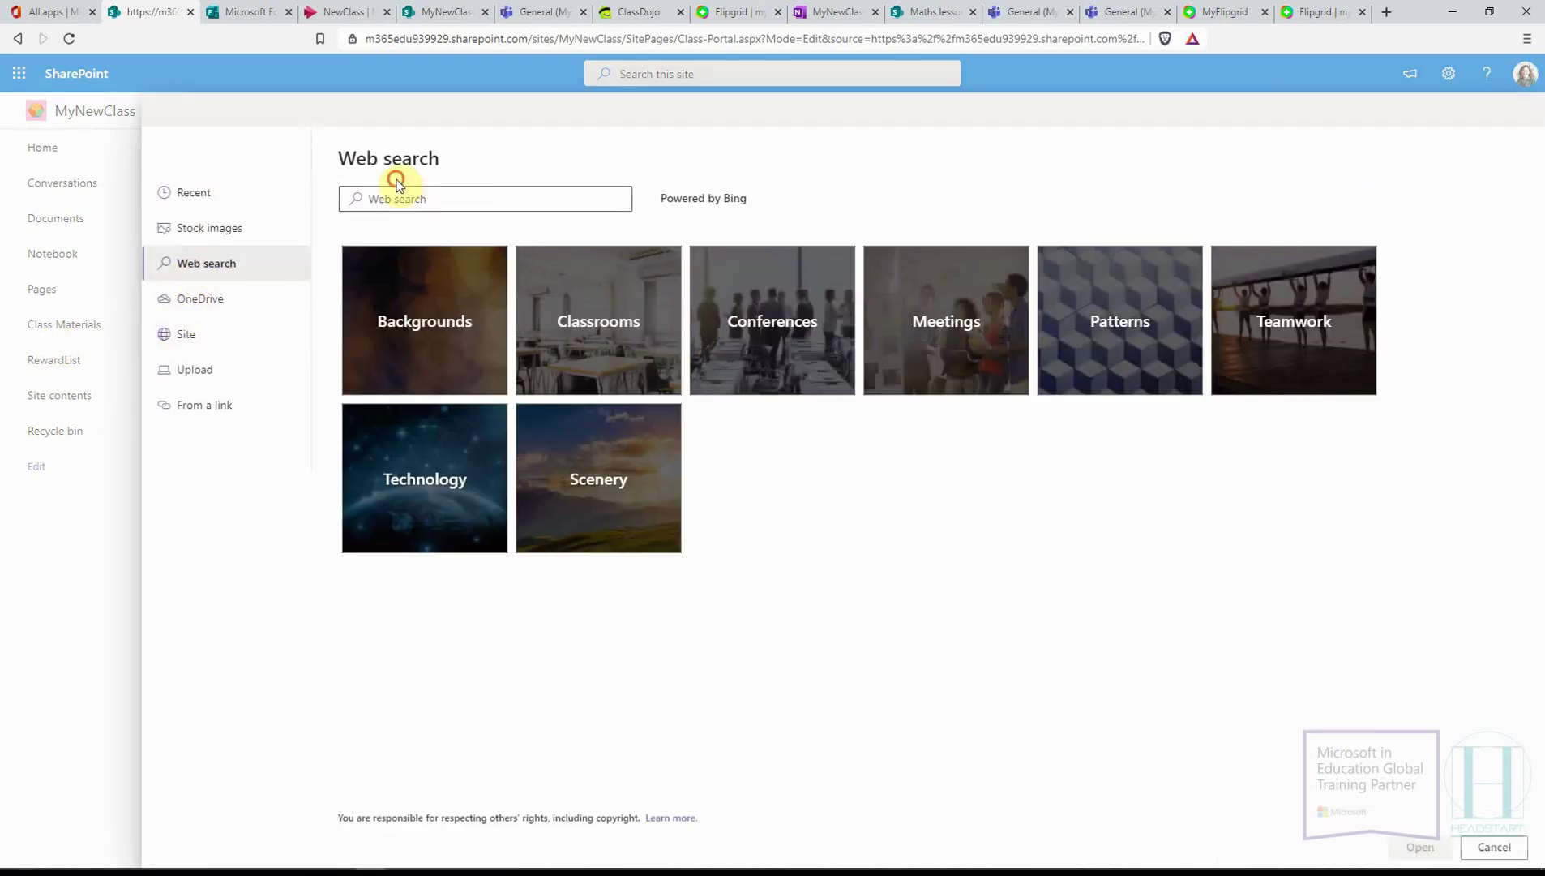
left_click(381, 201)
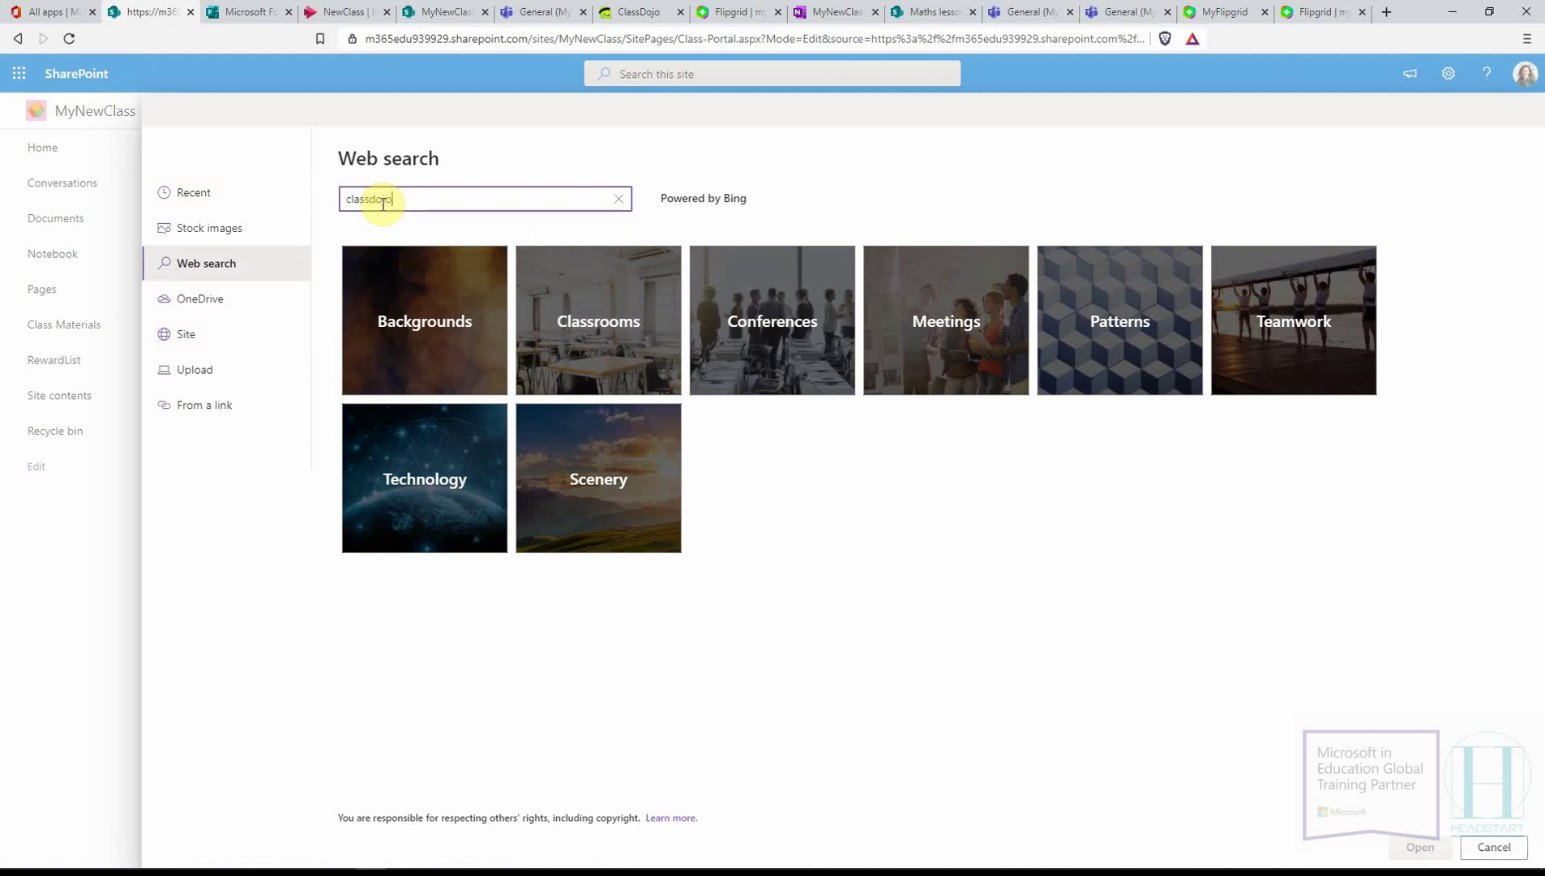
key("Return")
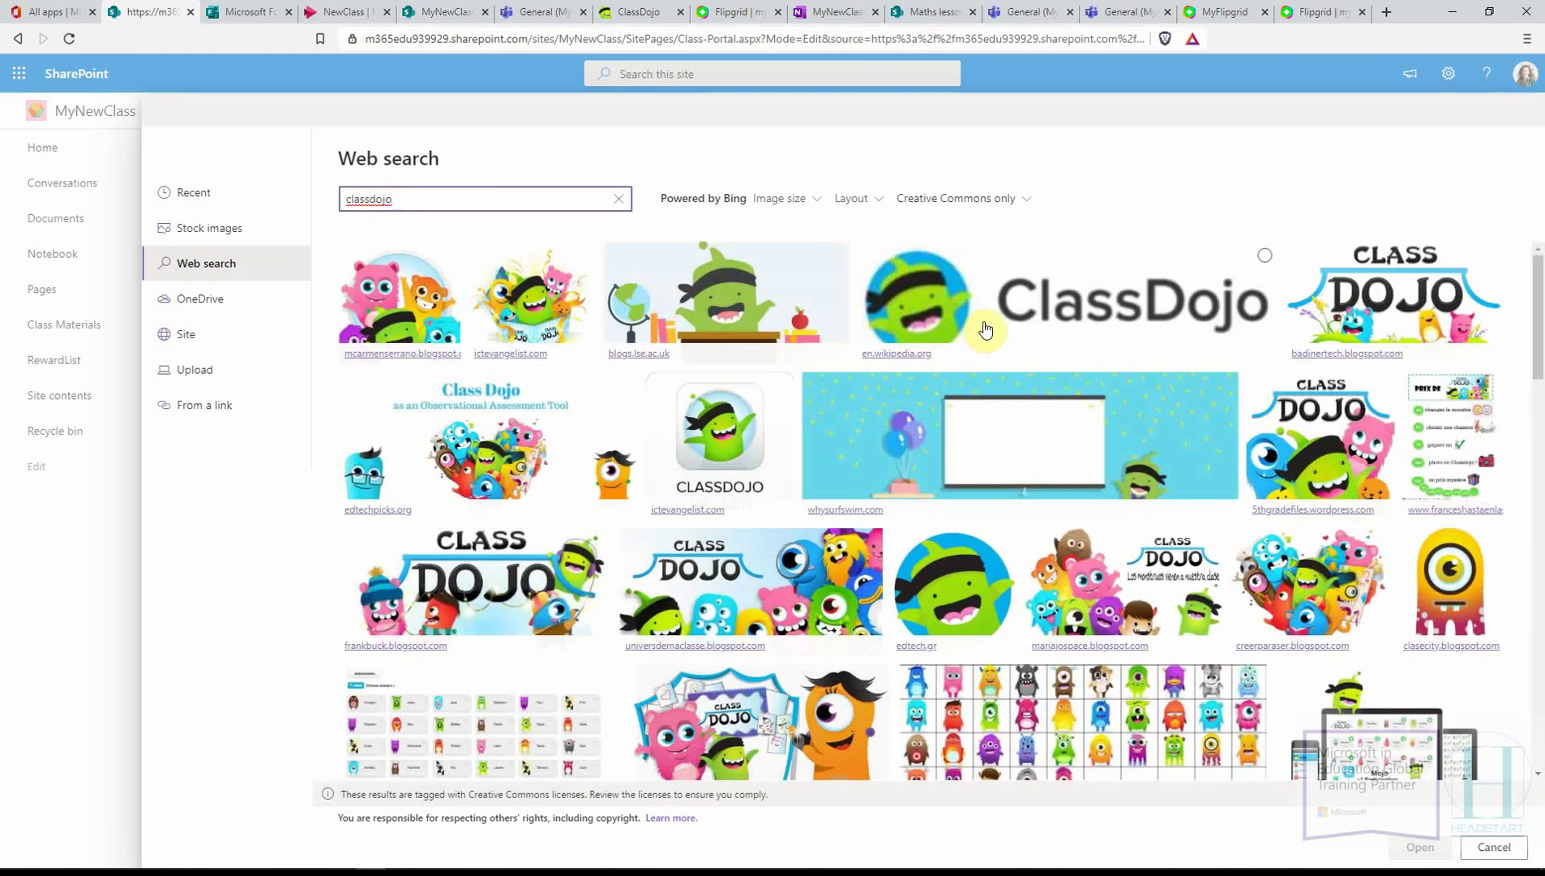
left_click(714, 306)
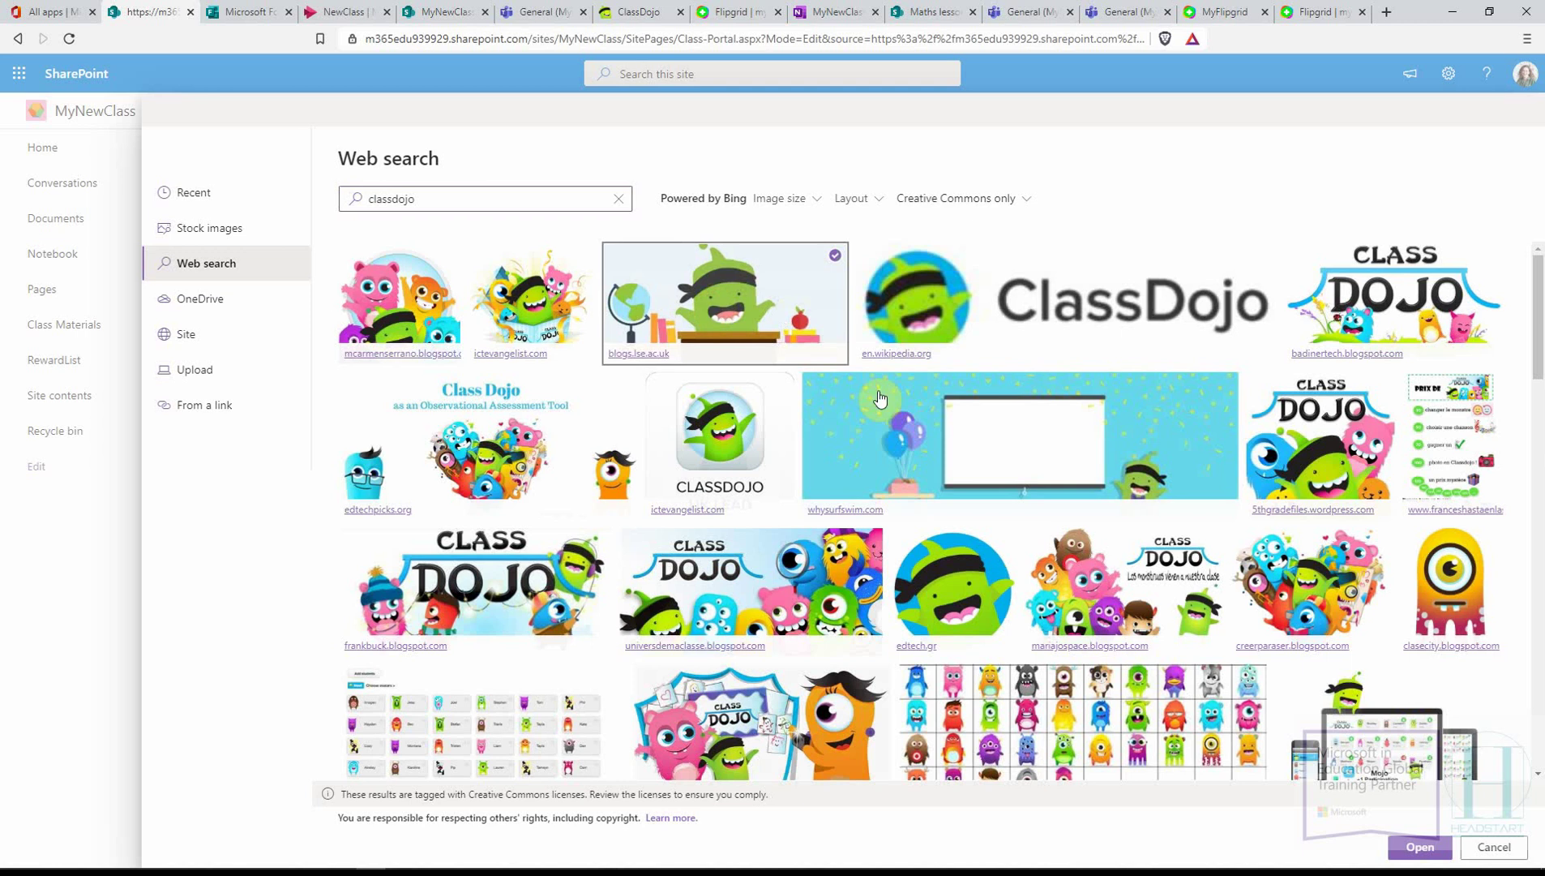
left_click(1420, 846)
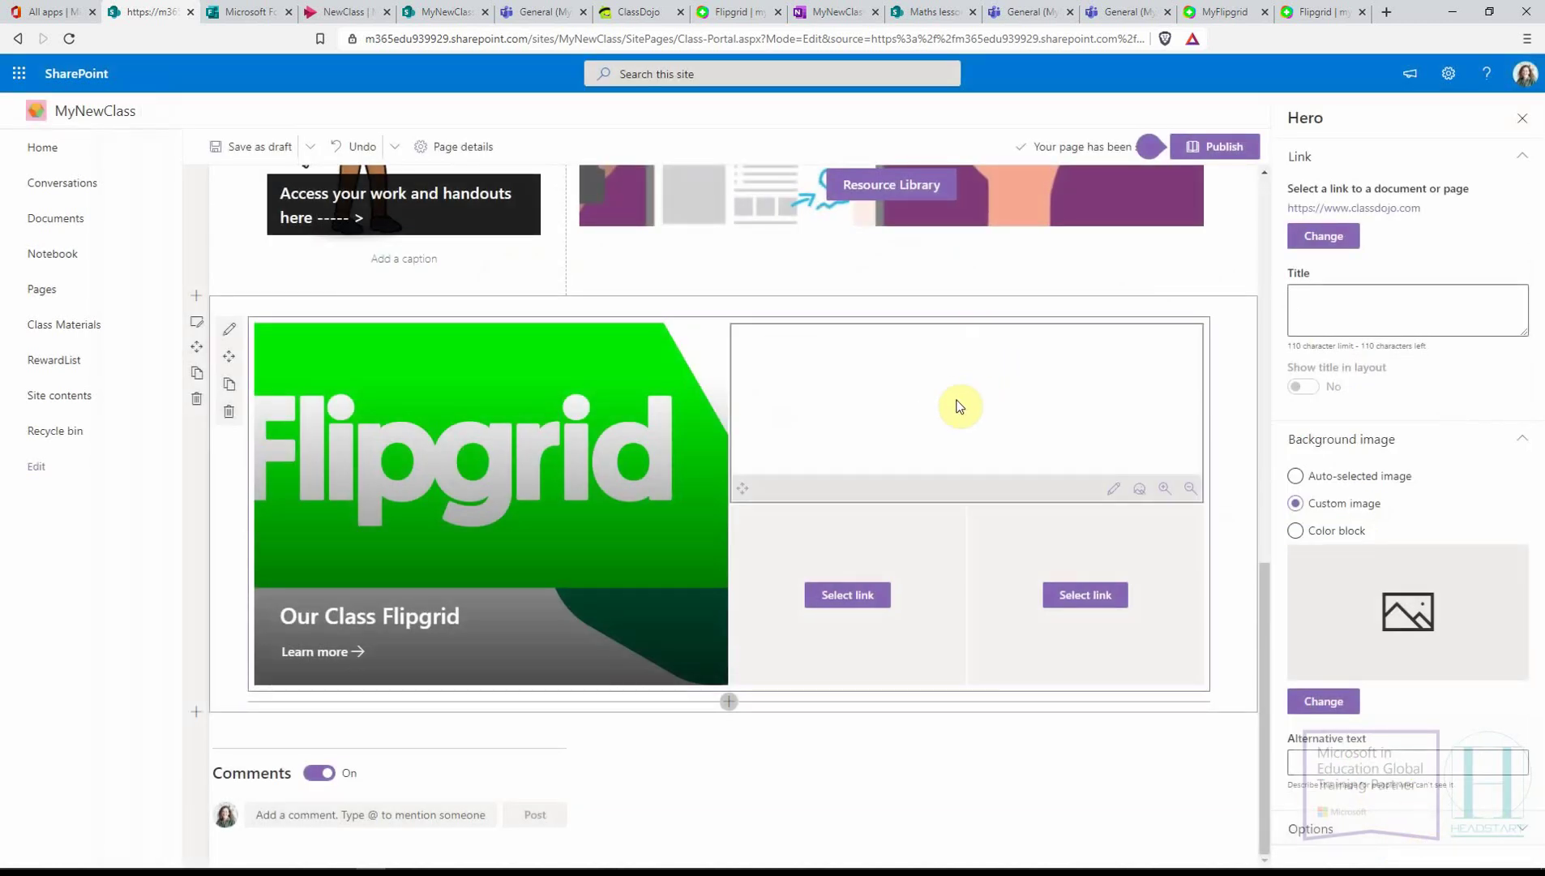
left_click(831, 595)
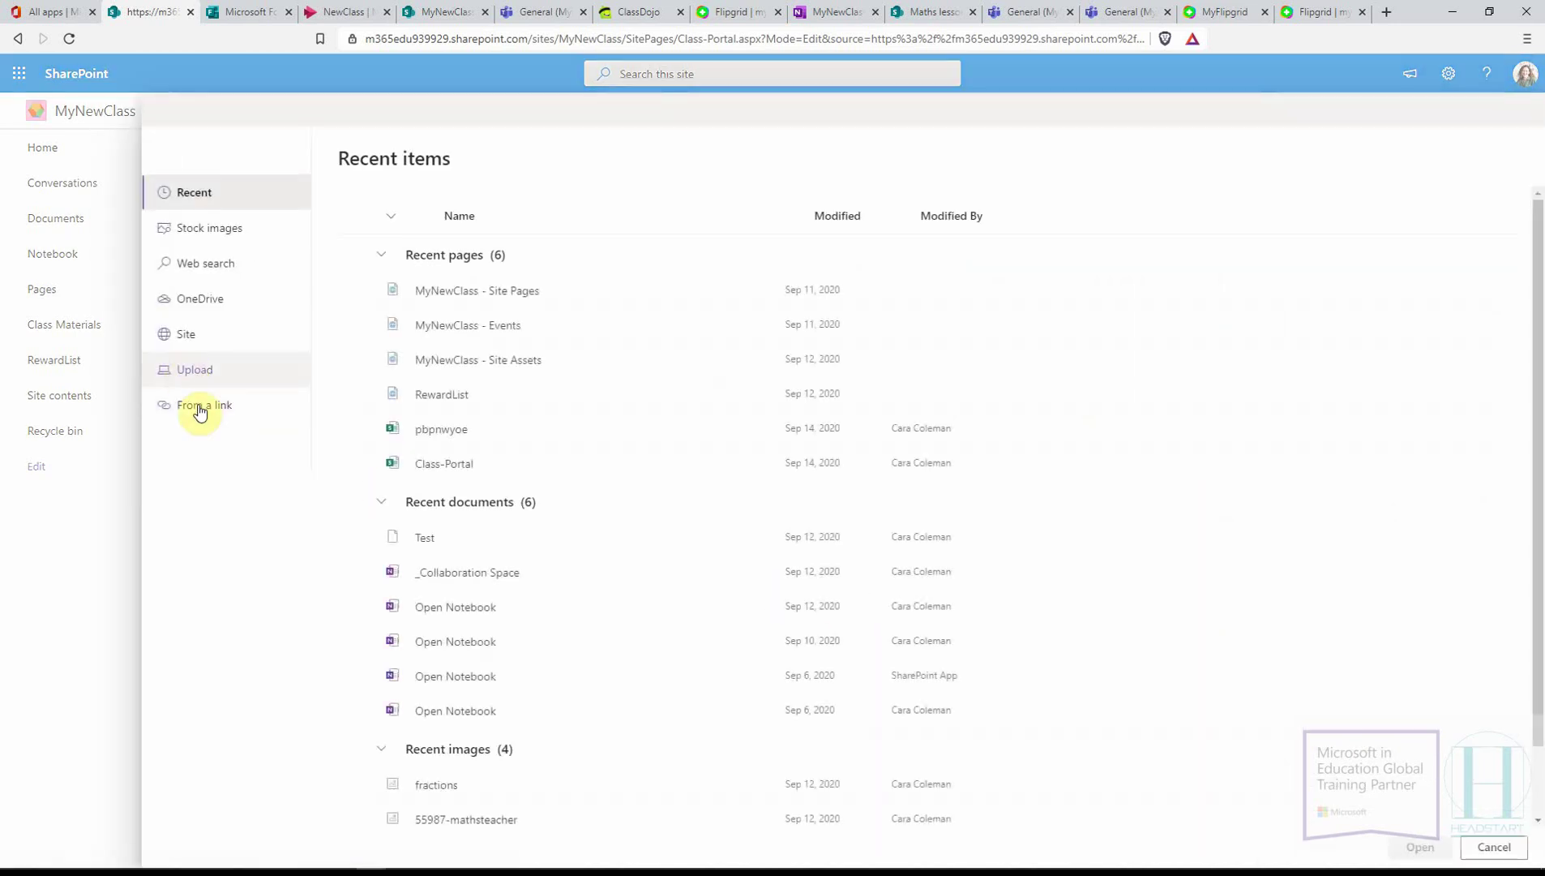
left_click(198, 405)
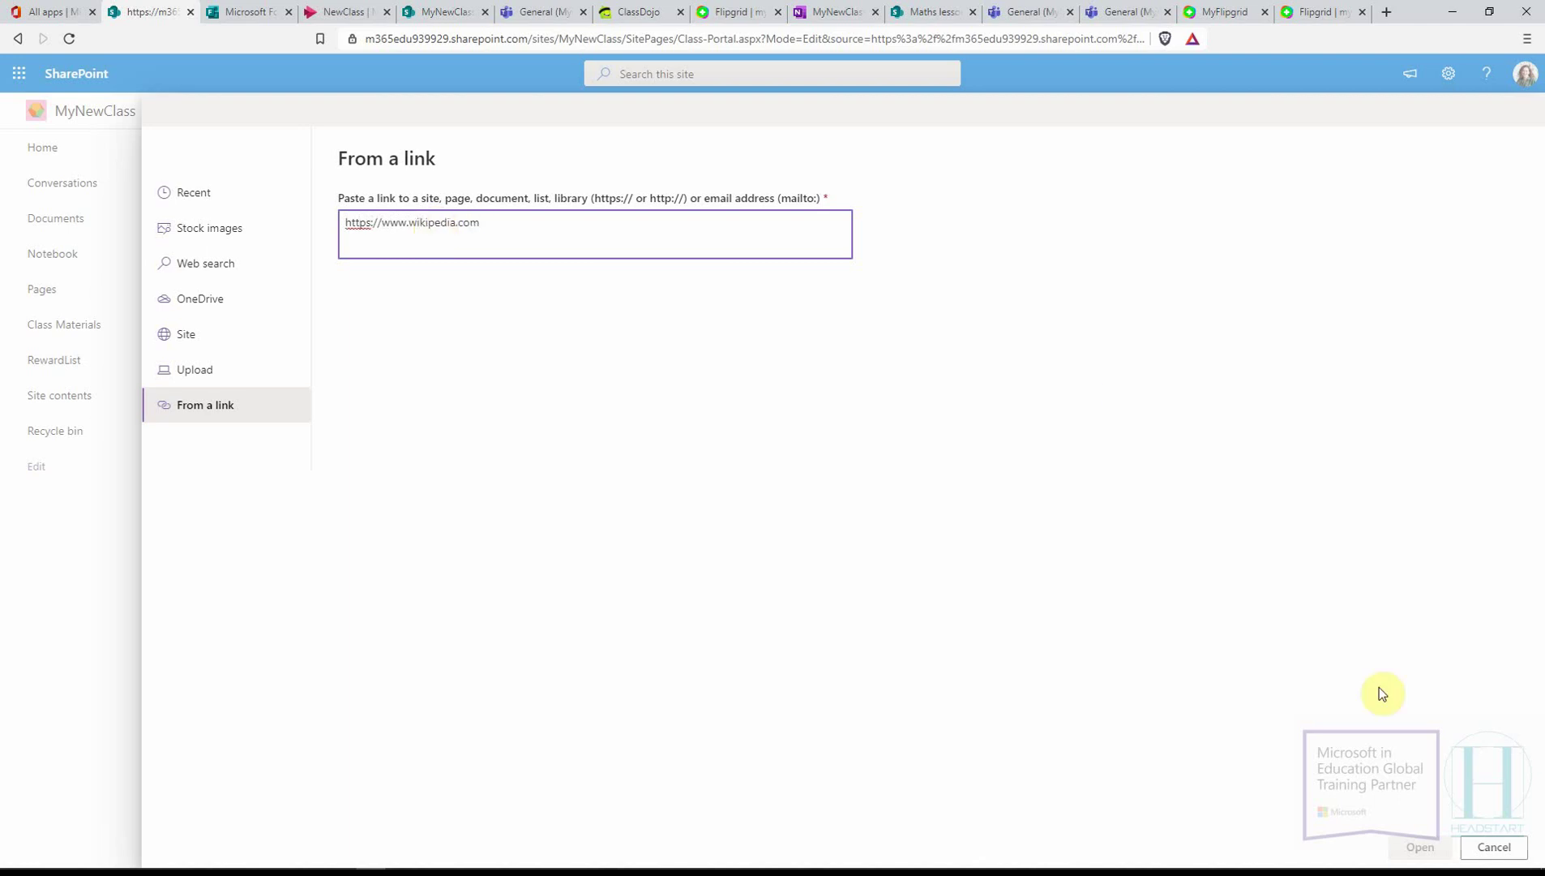
left_click(1418, 846)
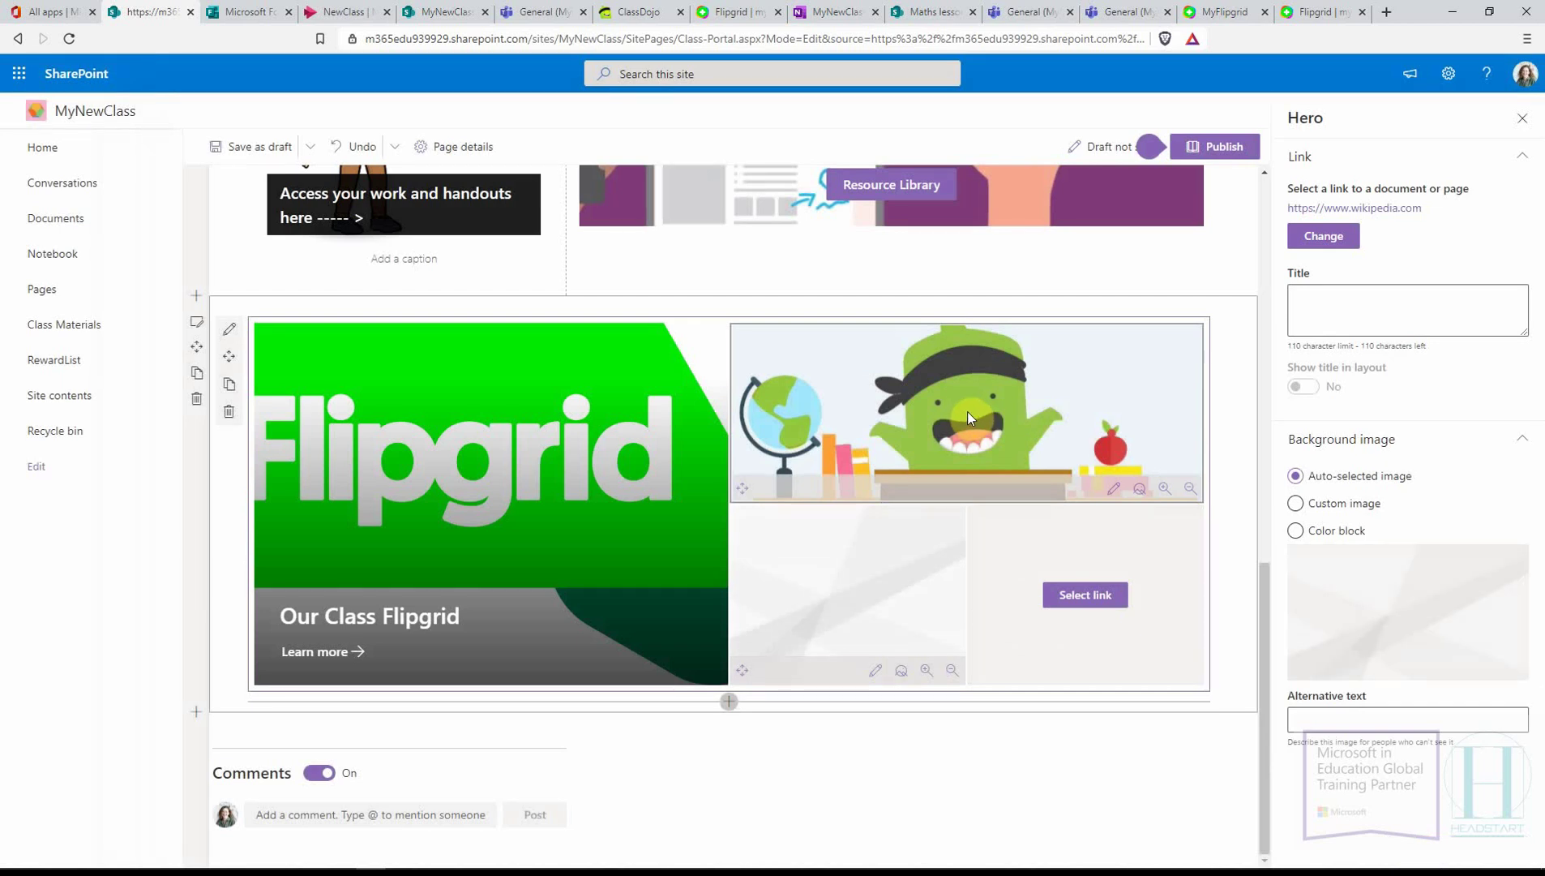
left_click(1087, 595)
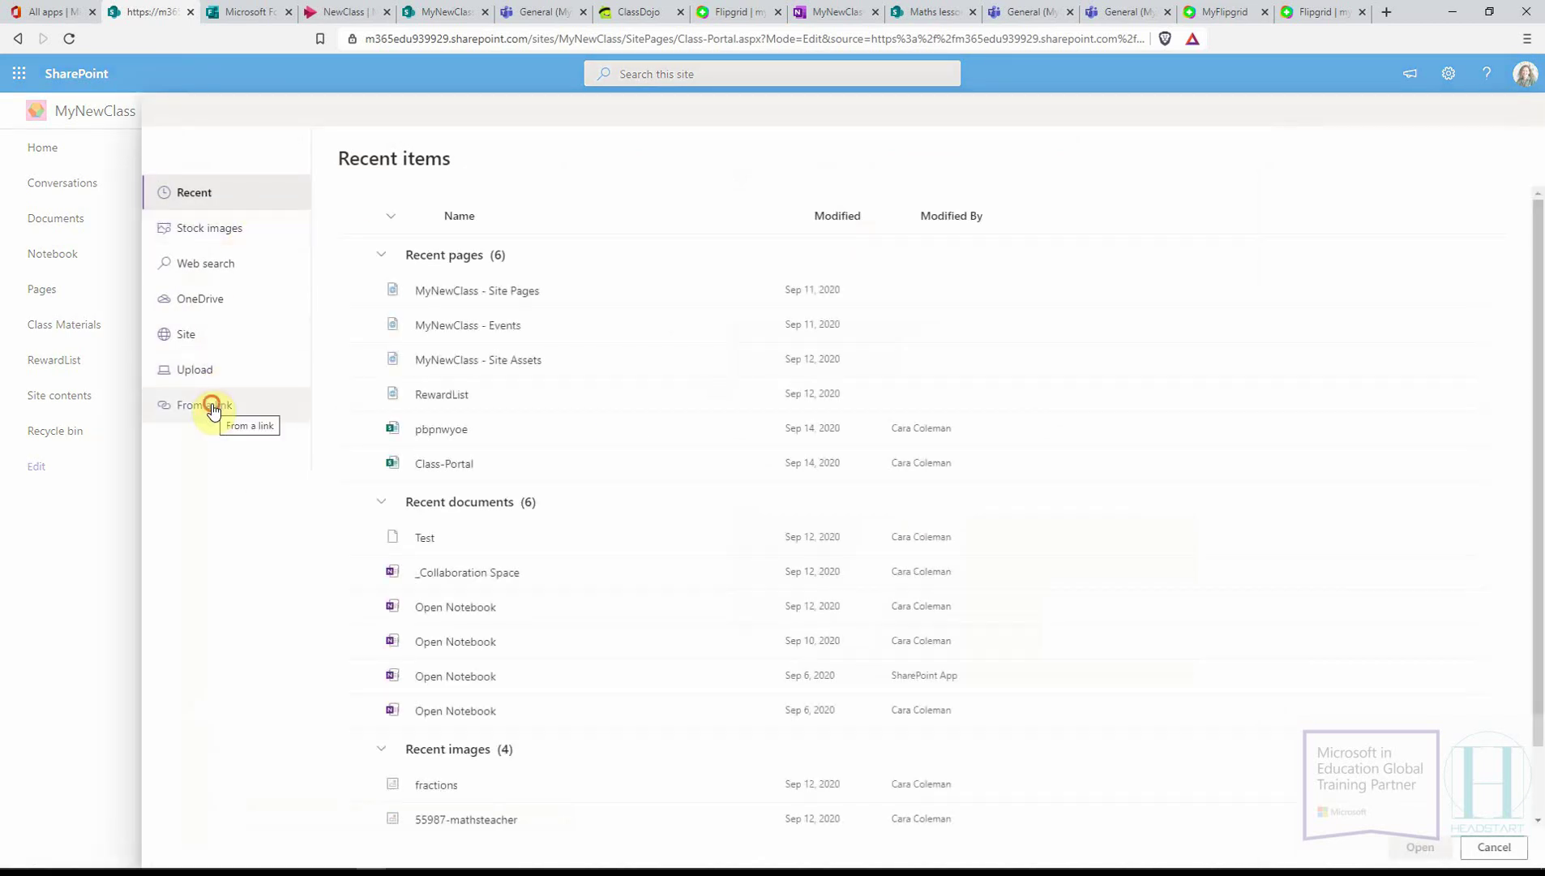
left_click(213, 407)
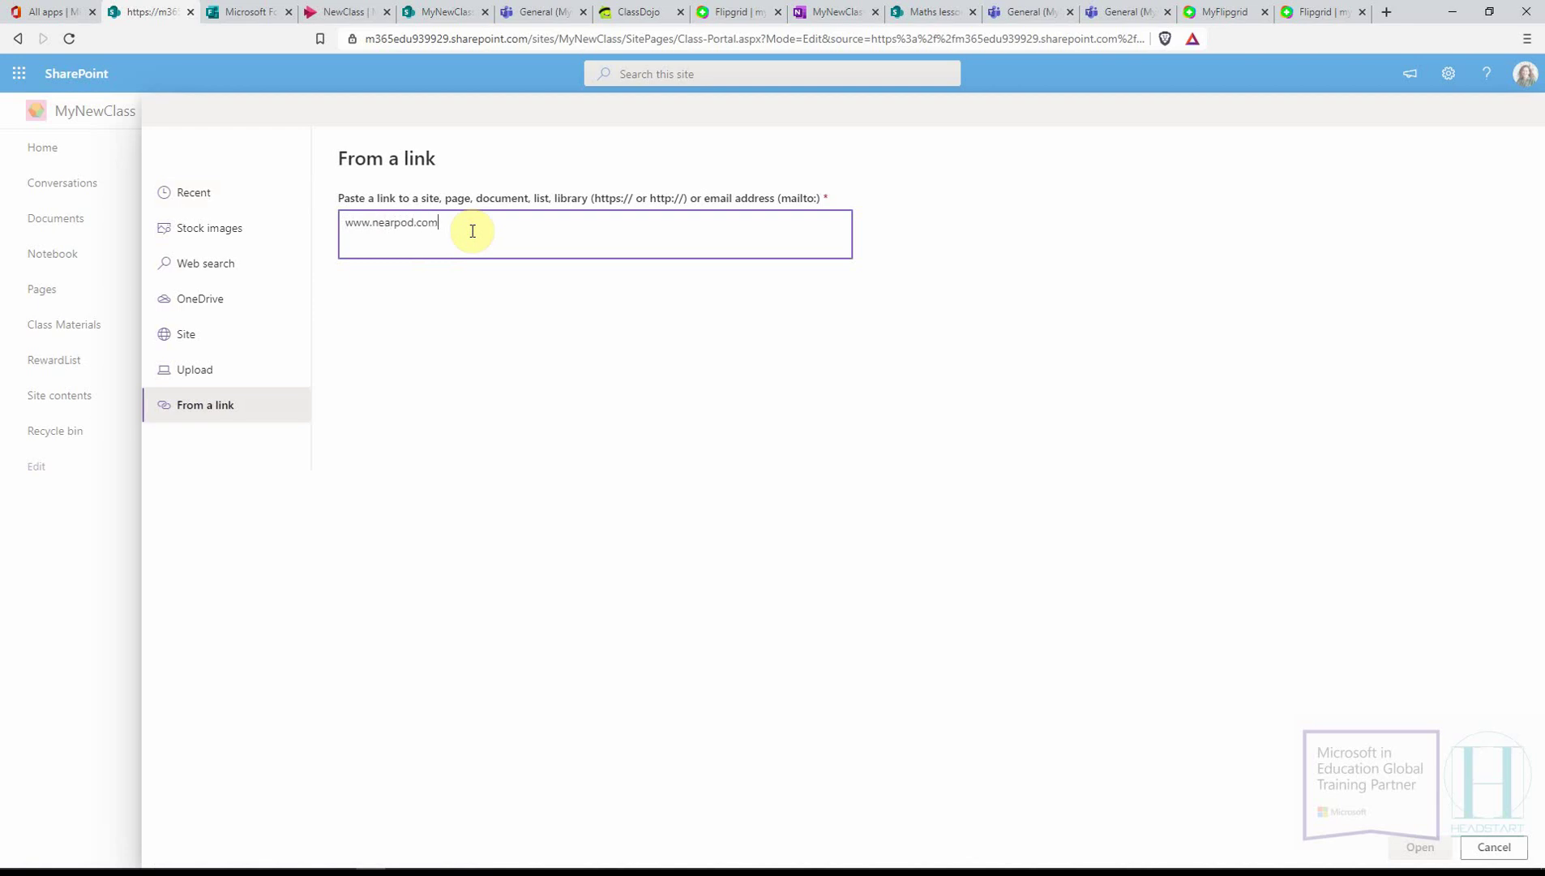
key("Home")
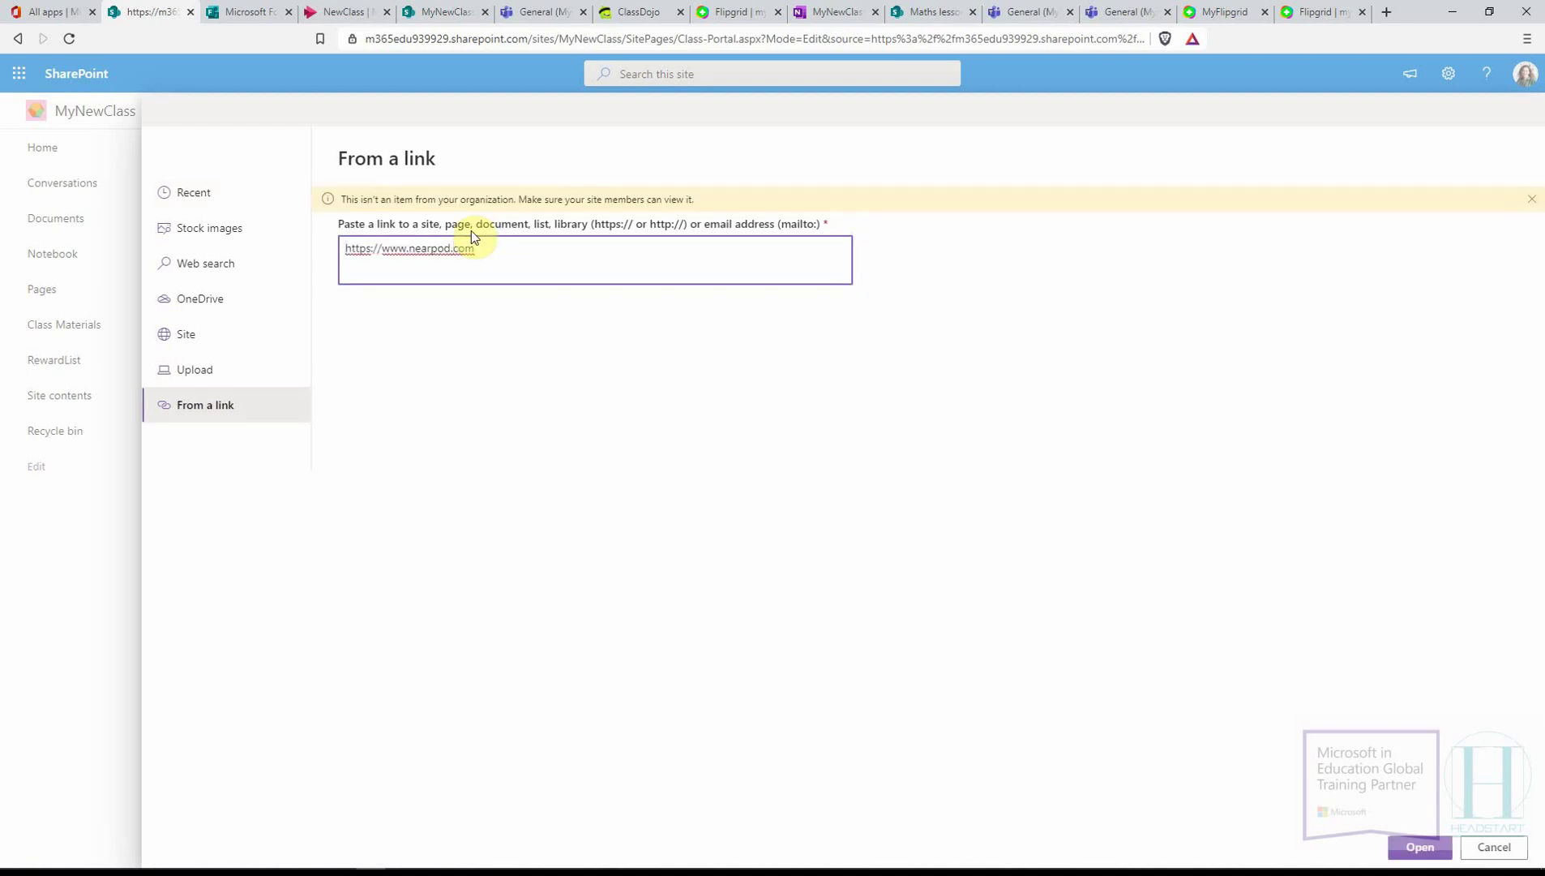
type("https://")
left_click(1420, 846)
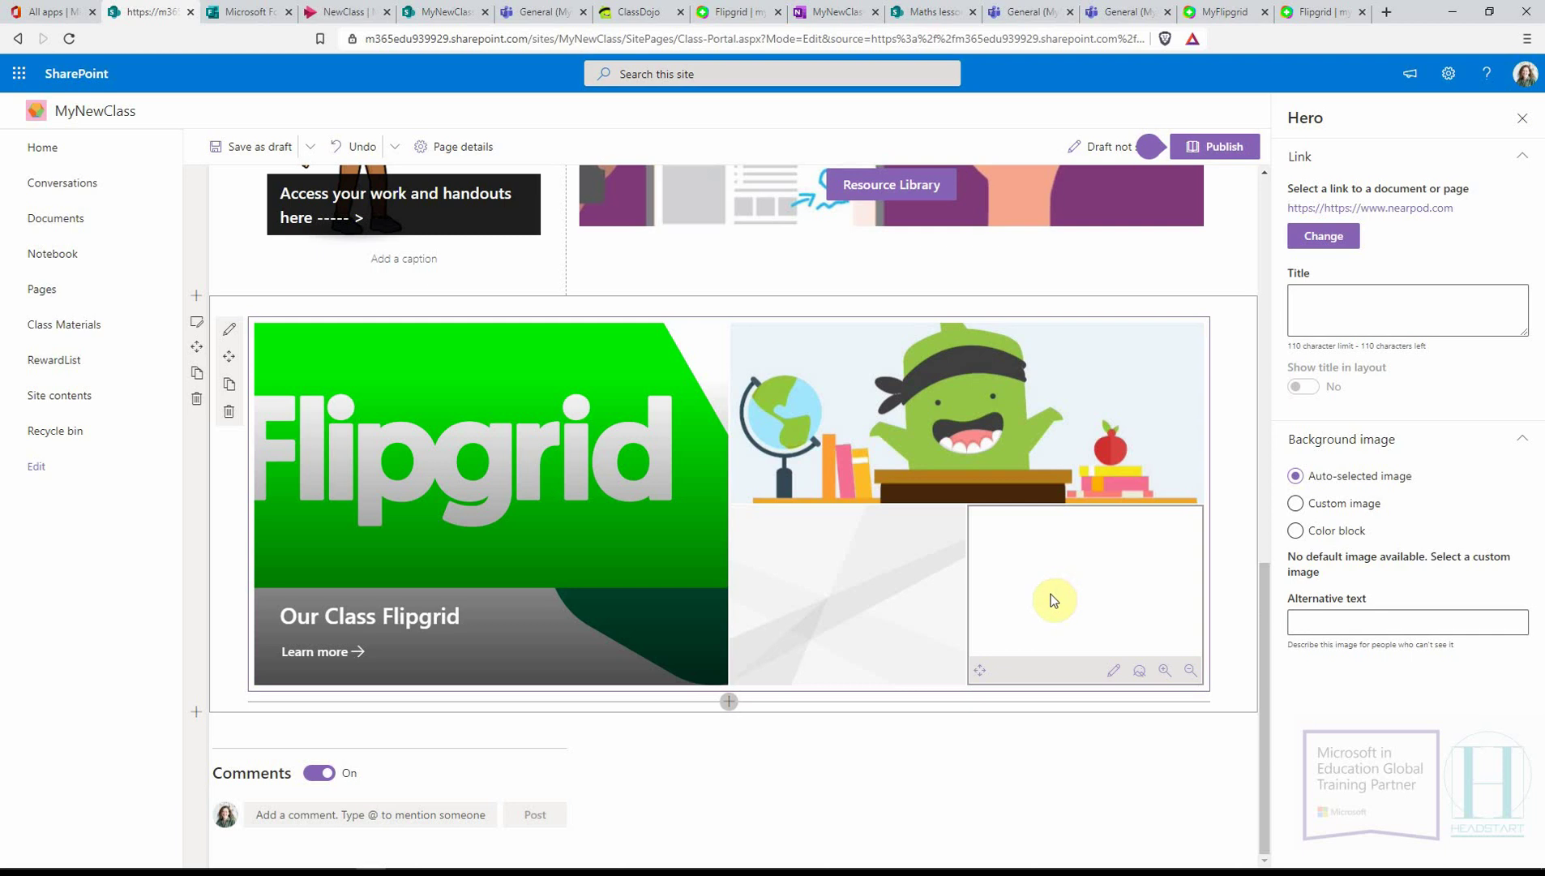
- Set the Wikipedia tile's background to a custom image, using the puzzle globe logo from a "wikipedia" web search
left_click(869, 642)
left_click(841, 593)
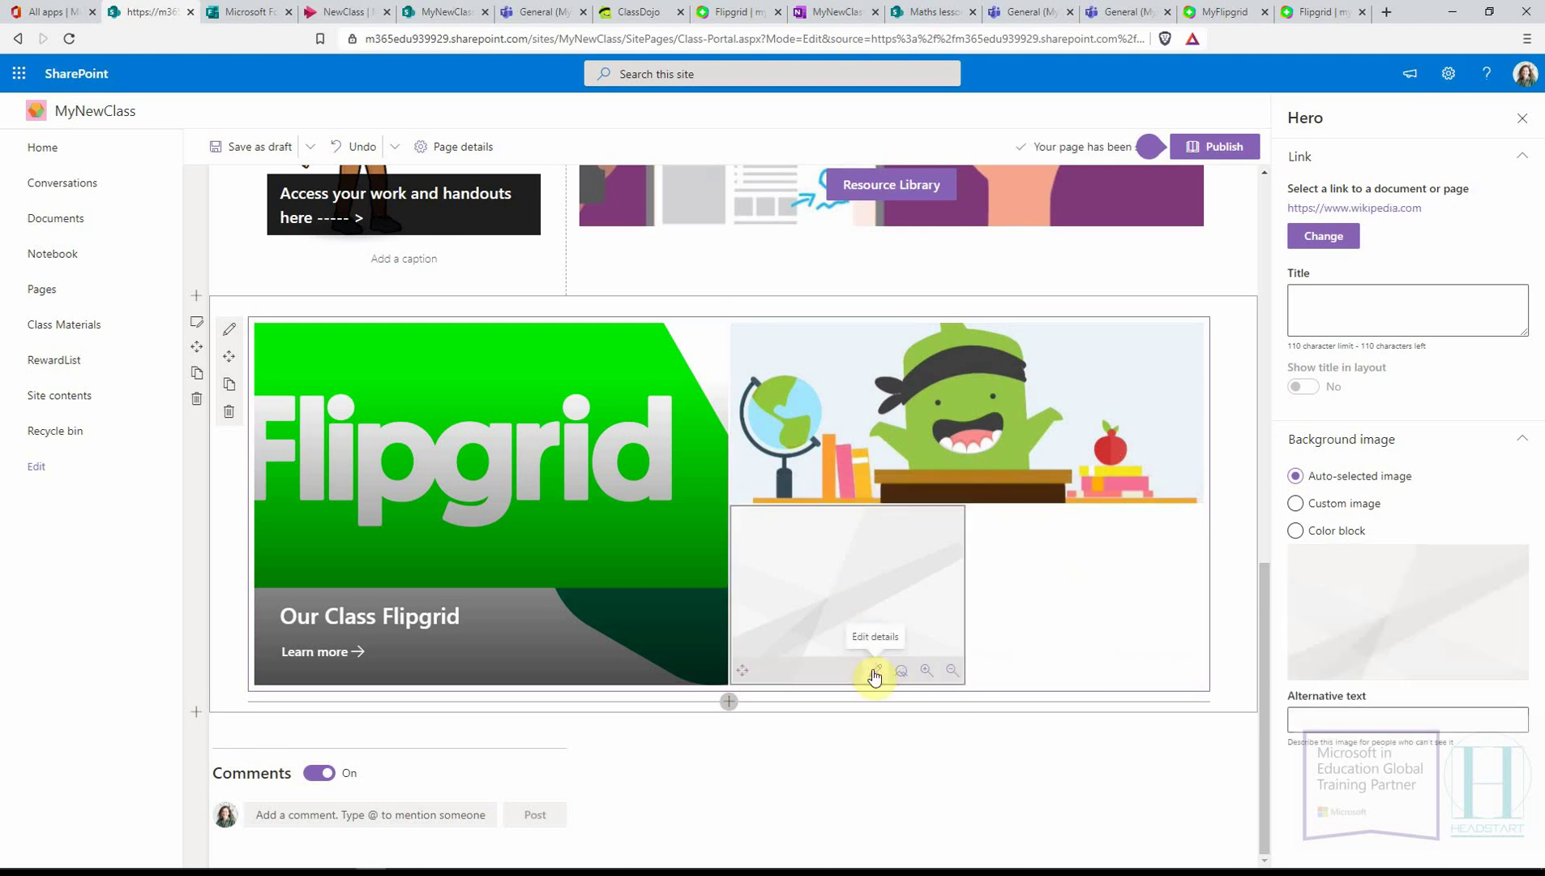
left_click(1346, 504)
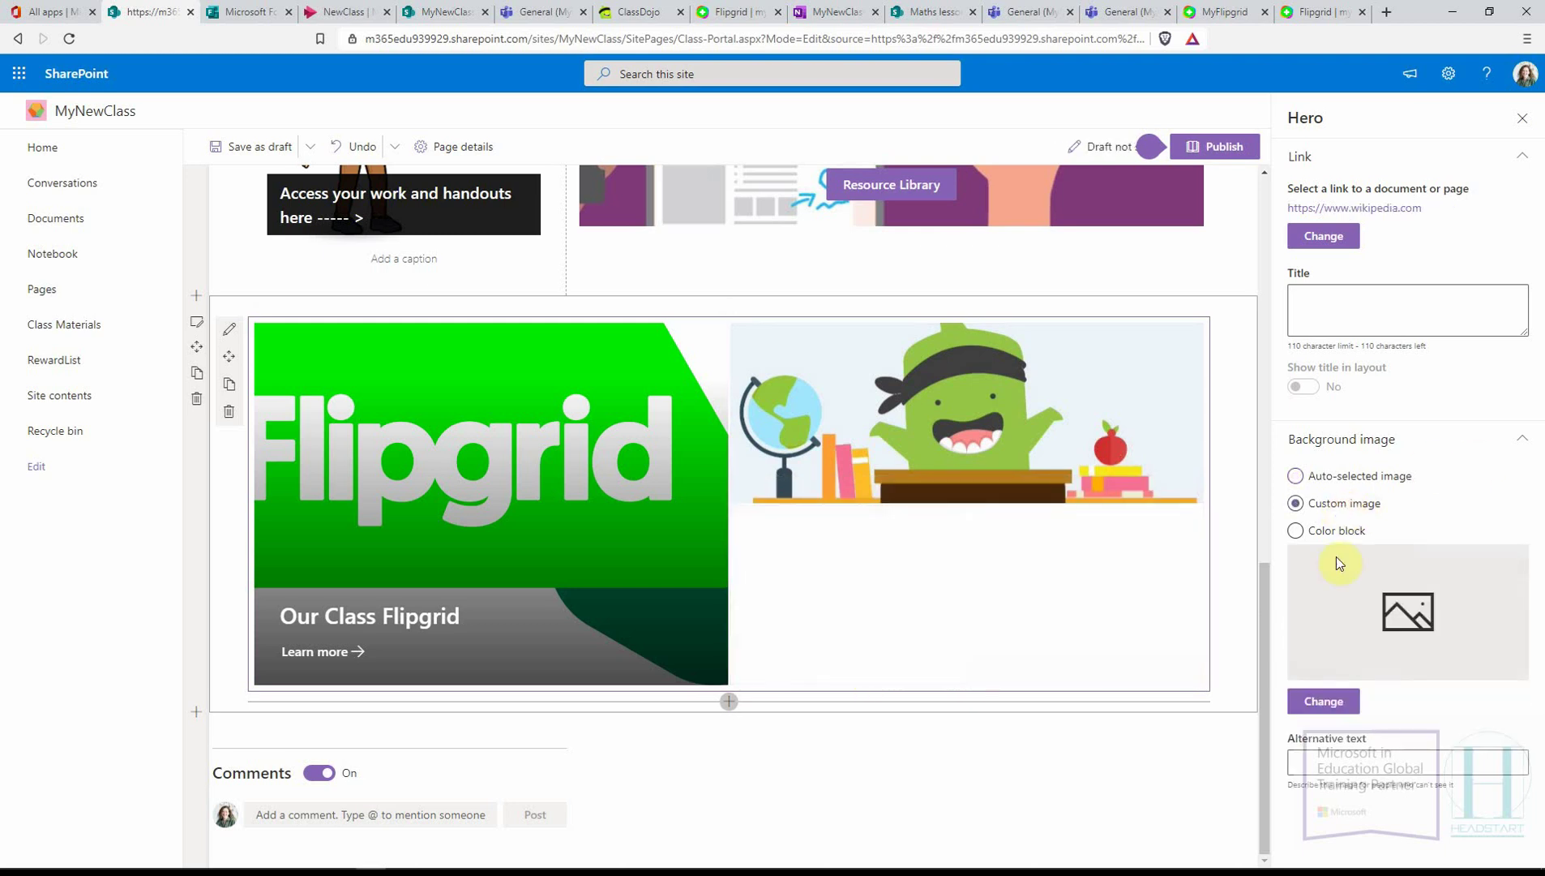
left_click(1324, 703)
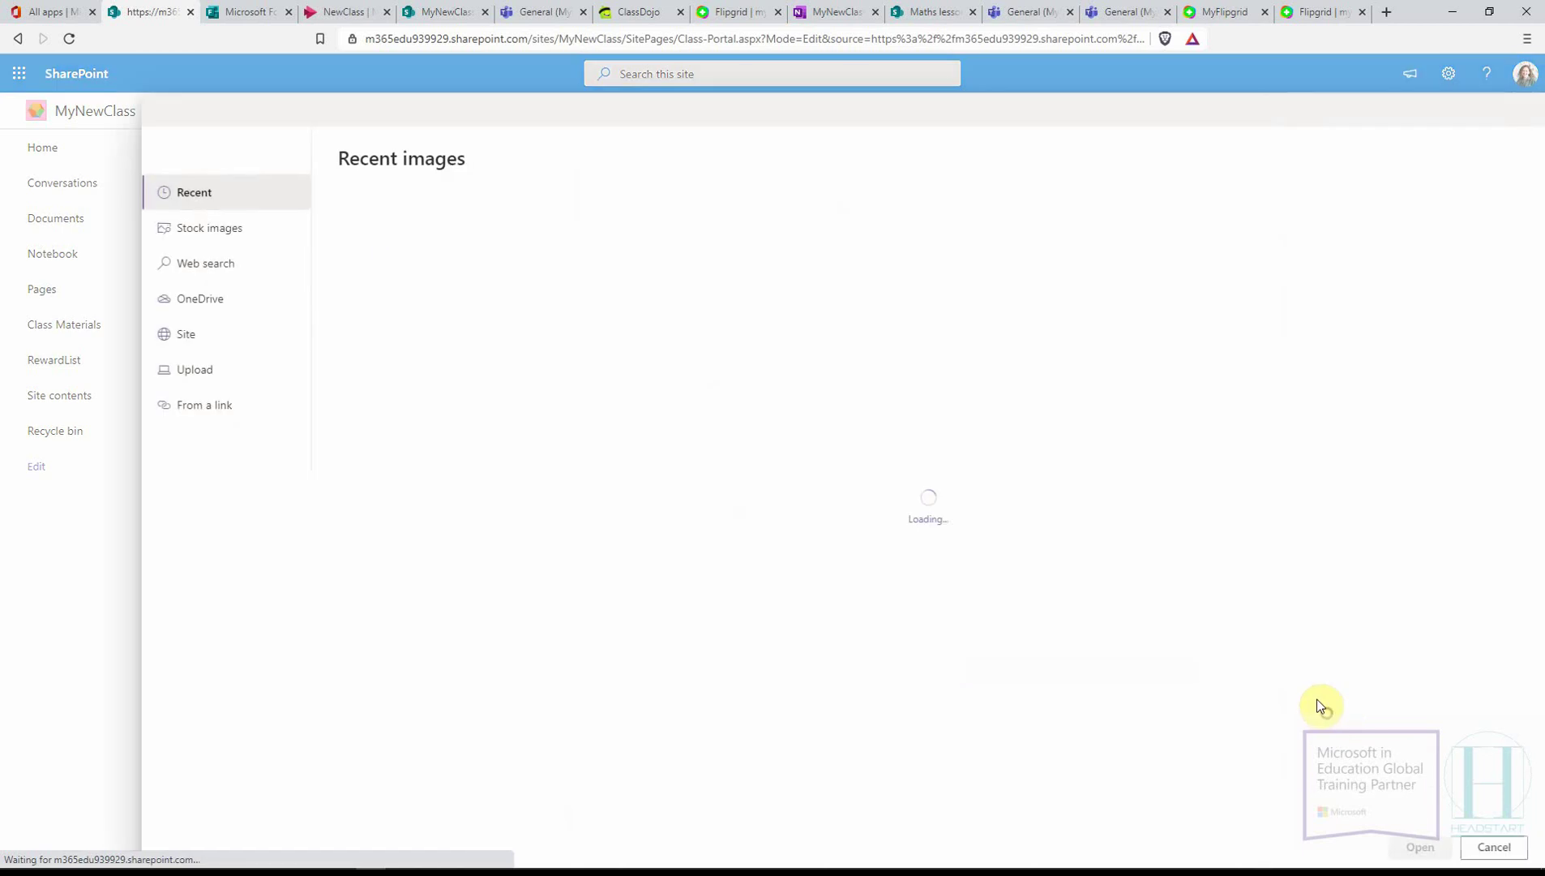
left_click(194, 265)
left_click(507, 198)
type("wiki")
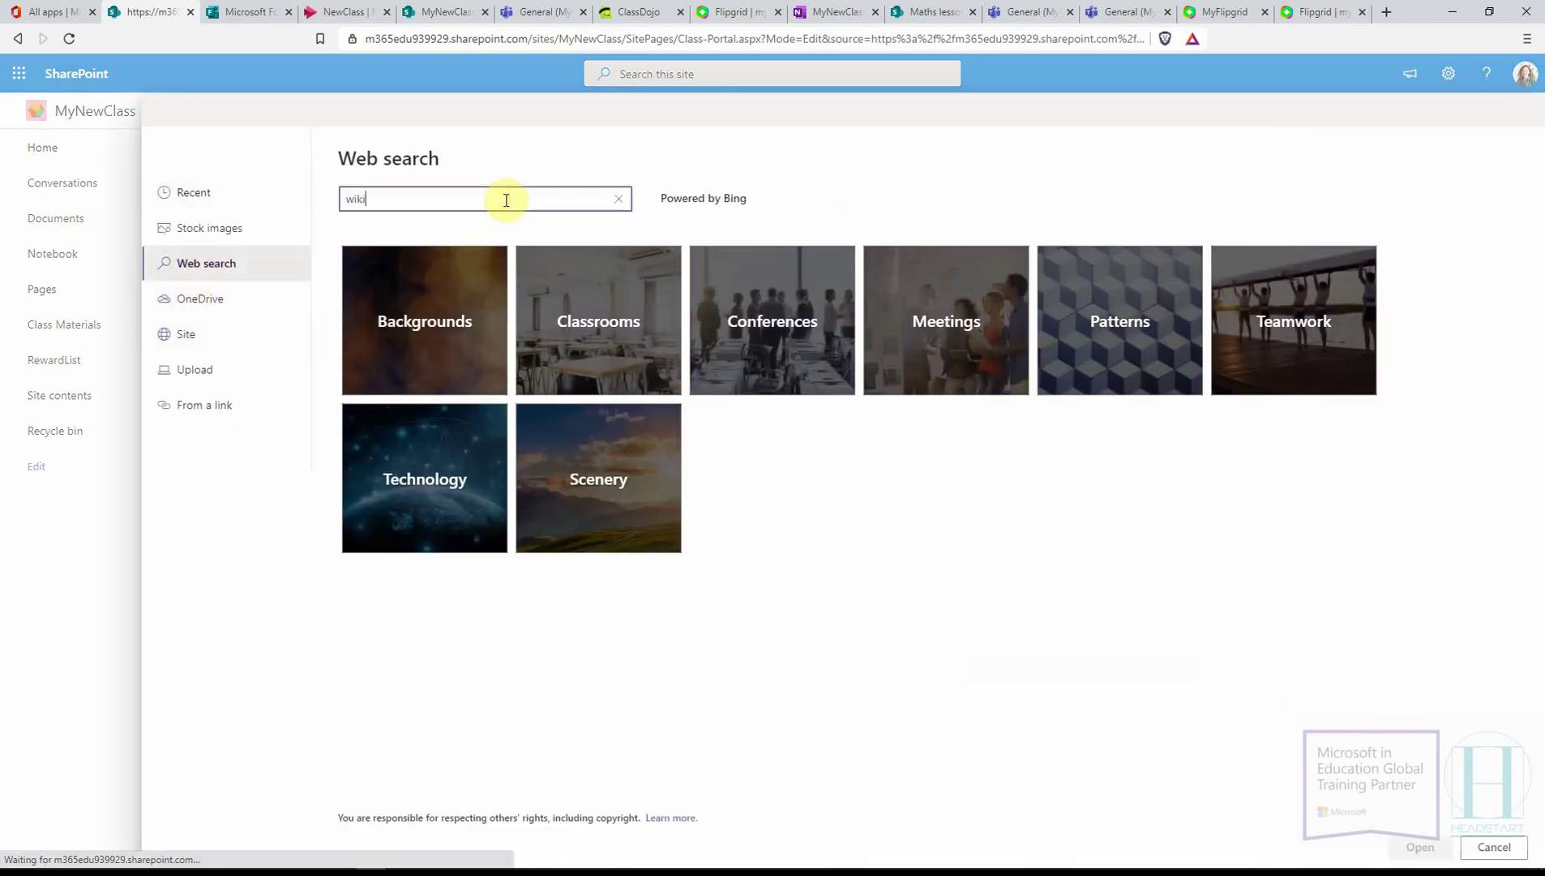
type("pedia")
key("Return")
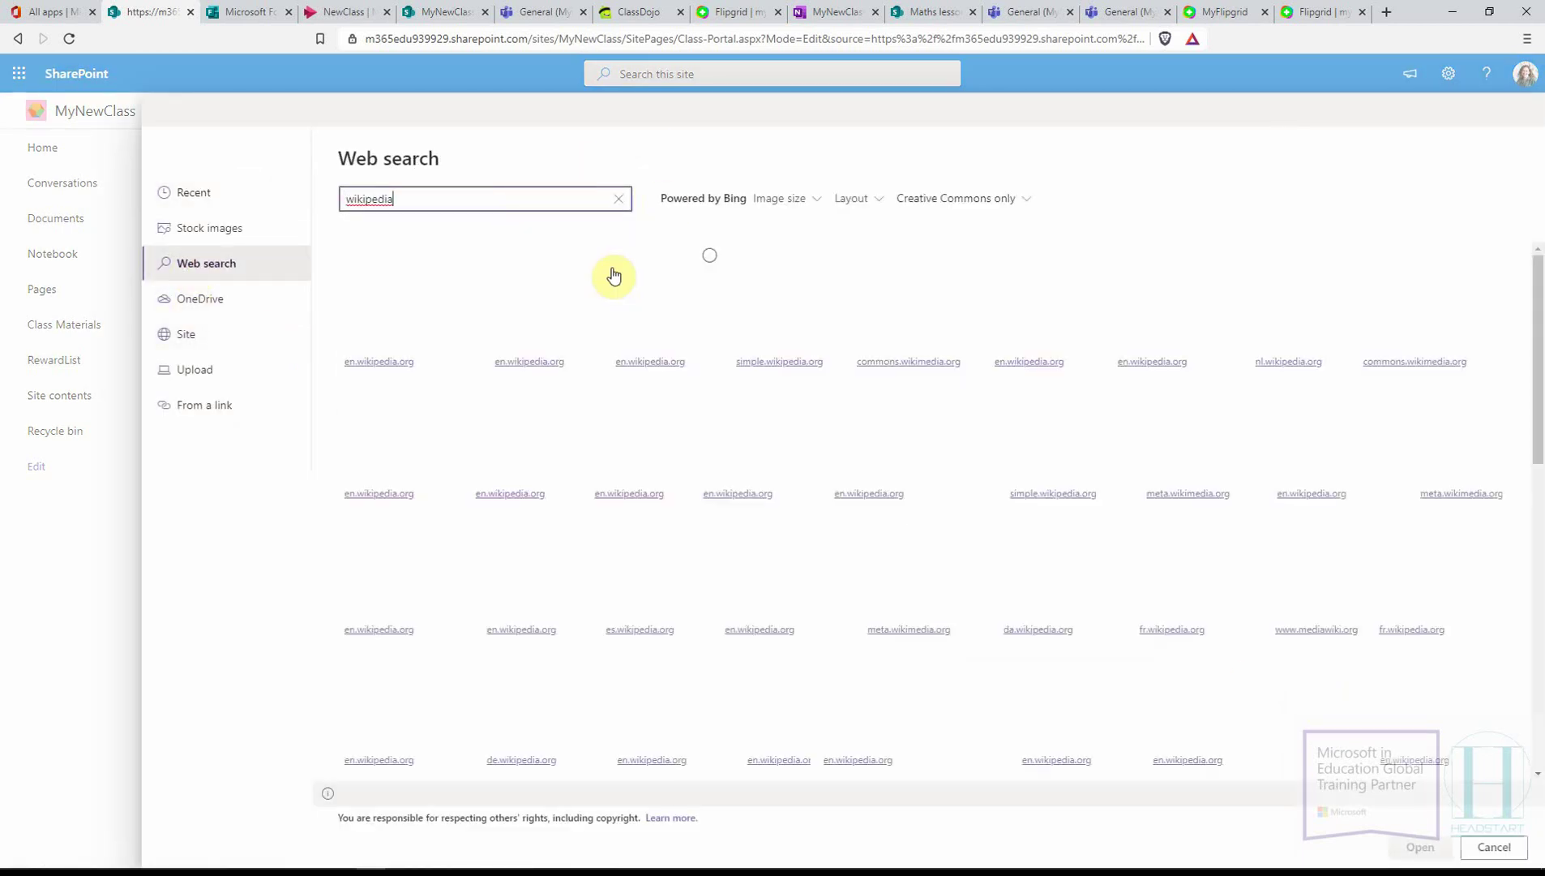
left_click(389, 298)
left_click(1417, 845)
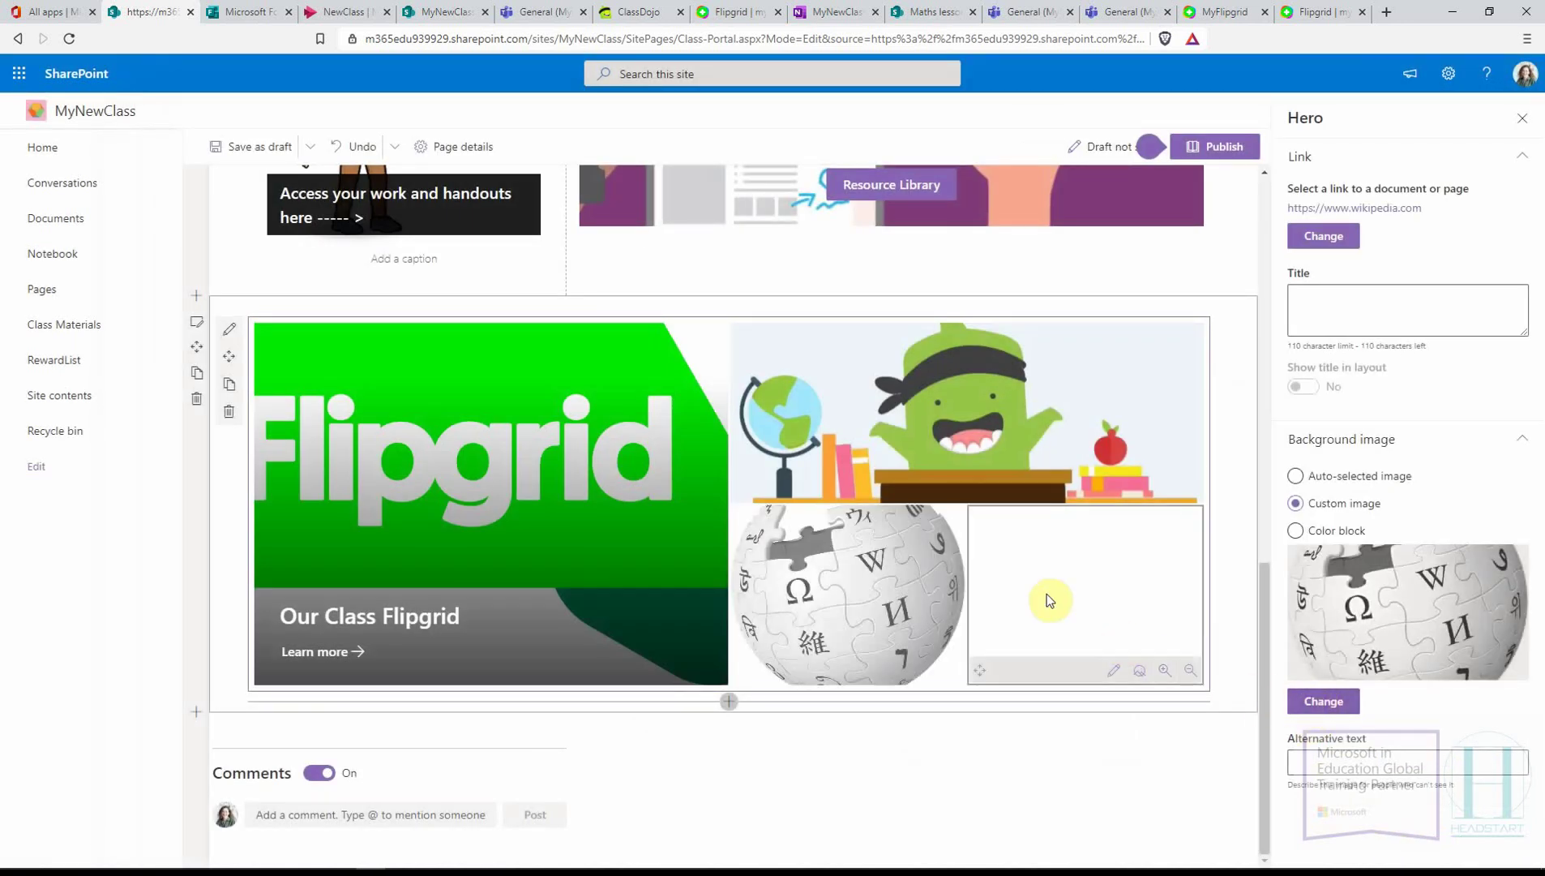
- Set the Nearpod tile's background to a custom image, using the blue remakelearning.org logo from a "nearpod" web search
left_click(1116, 604)
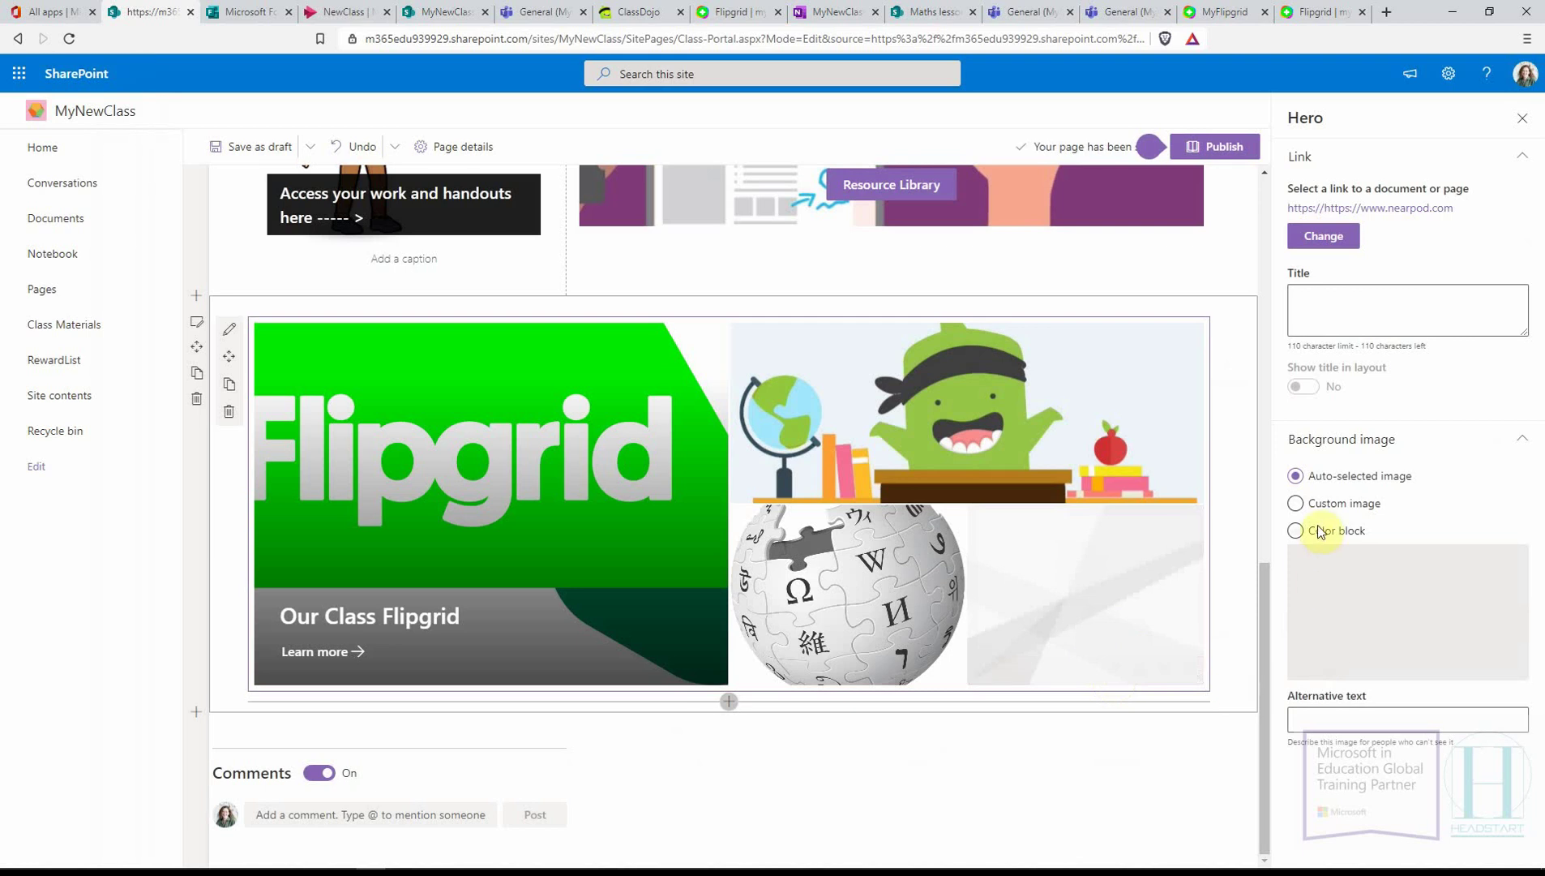
left_click(1319, 504)
left_click(1324, 699)
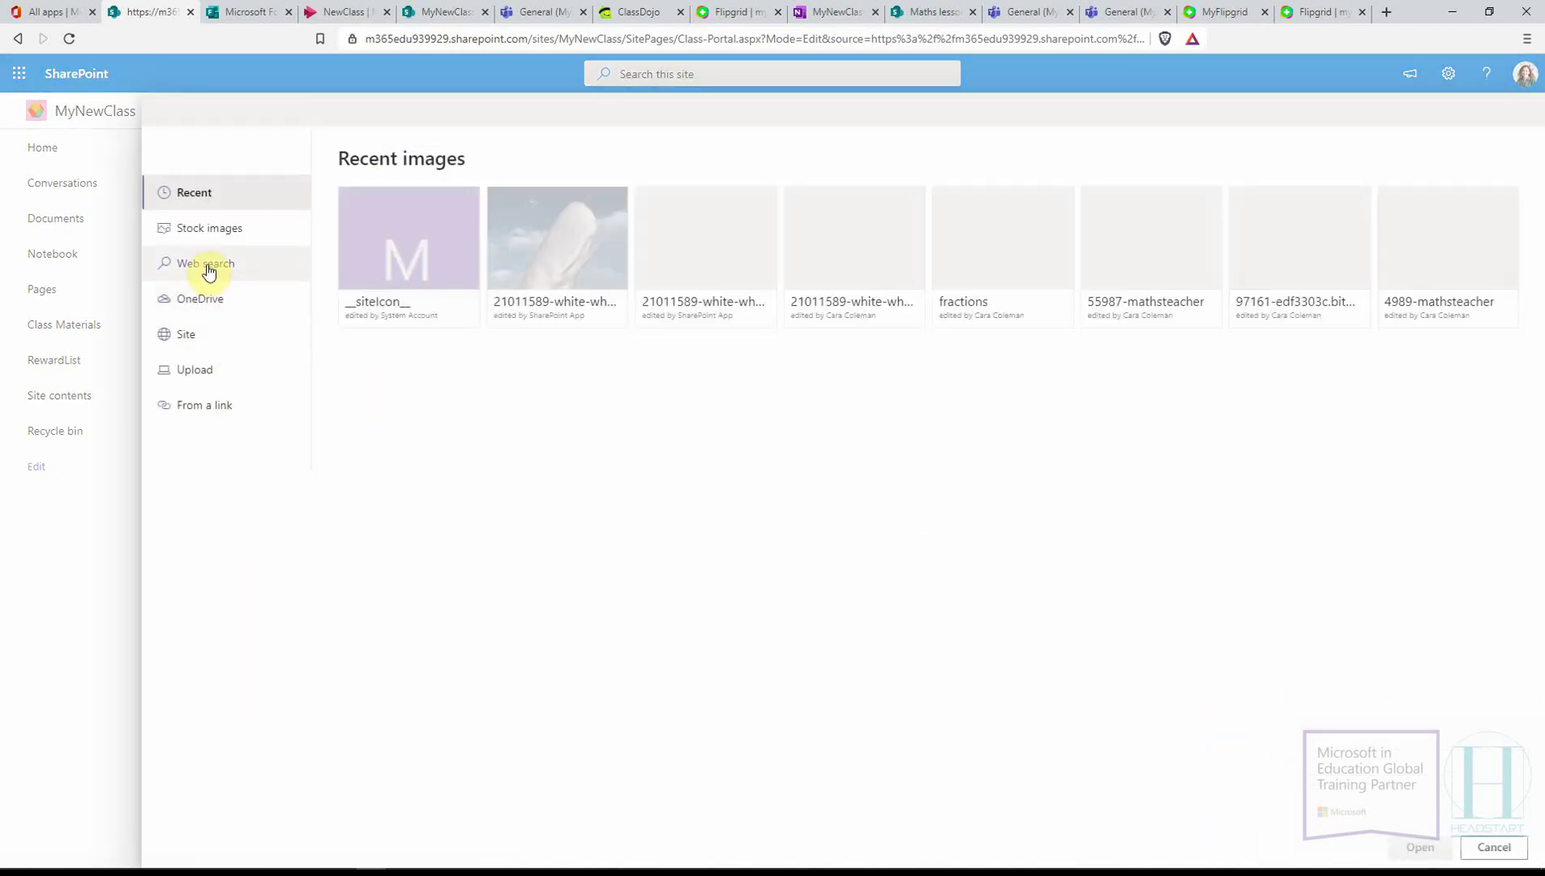
left_click(206, 263)
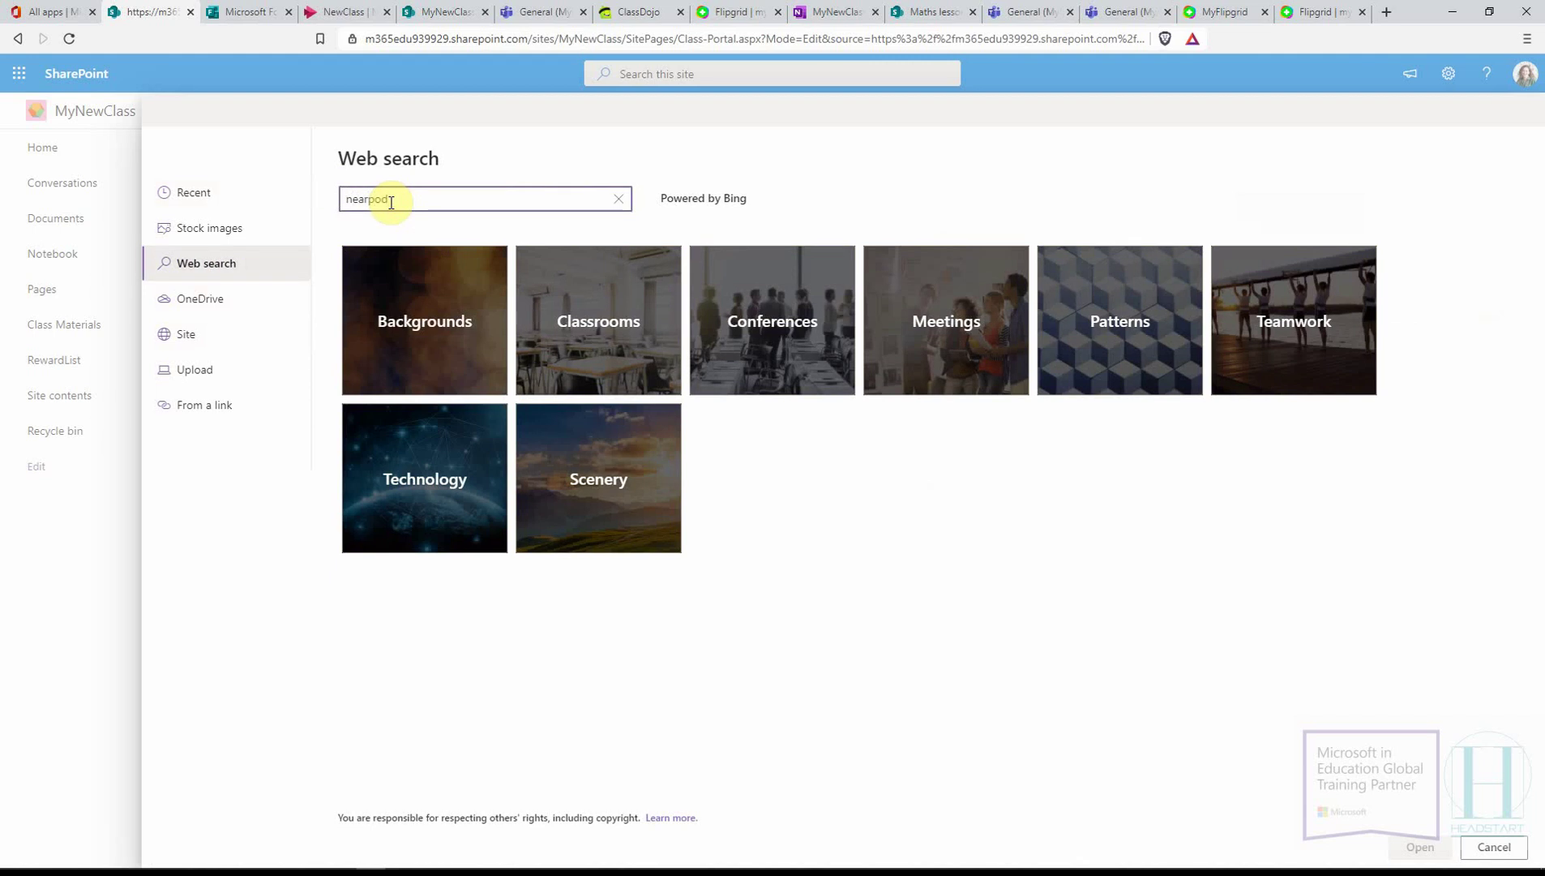
type("nearpod")
key("Return")
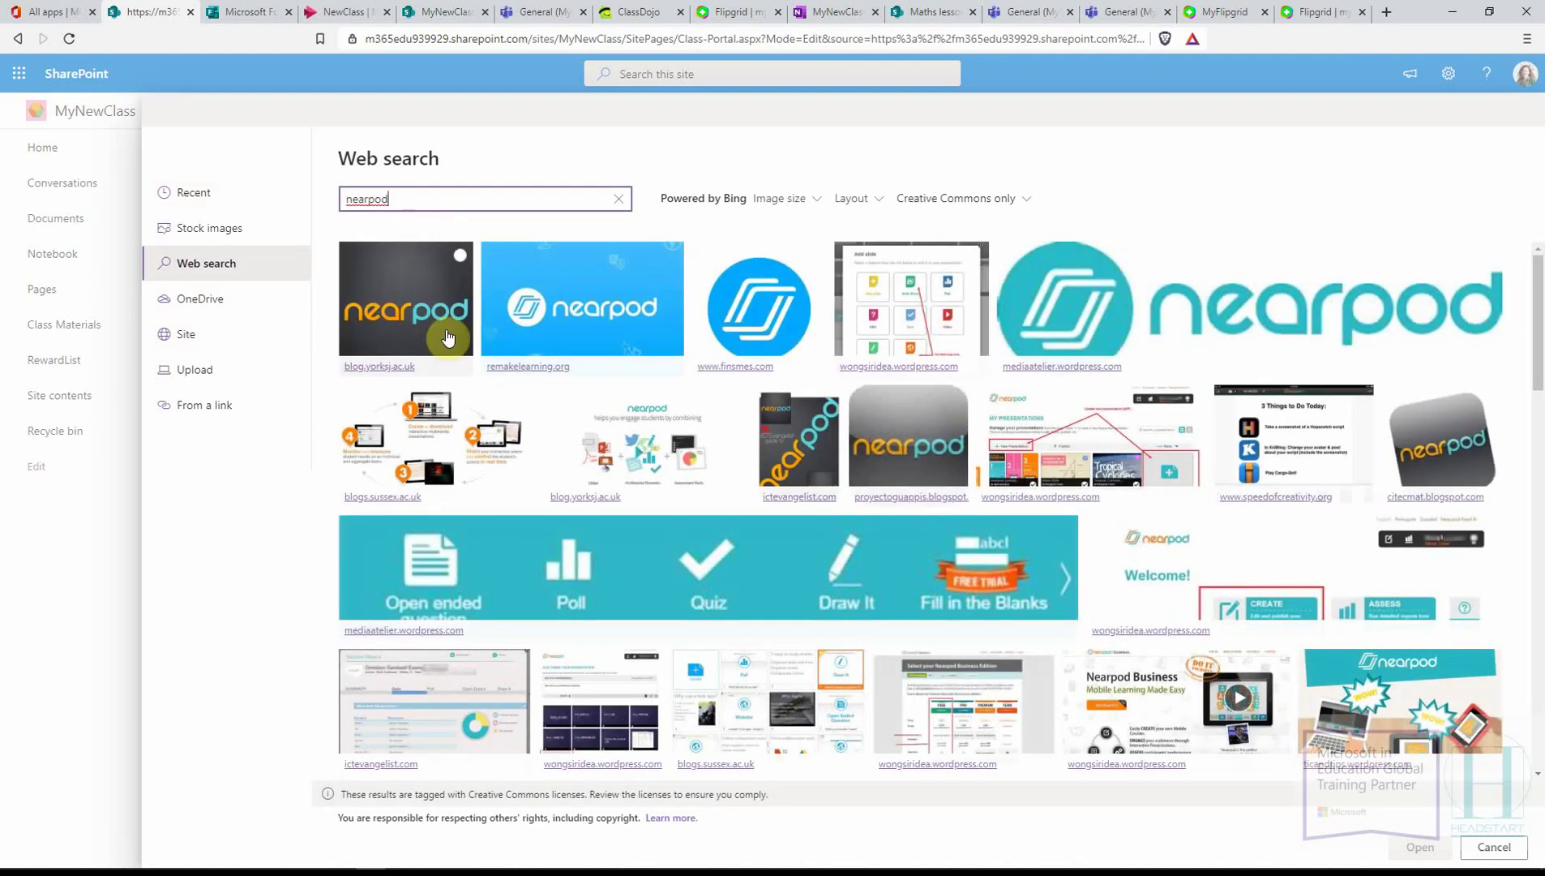
left_click(599, 303)
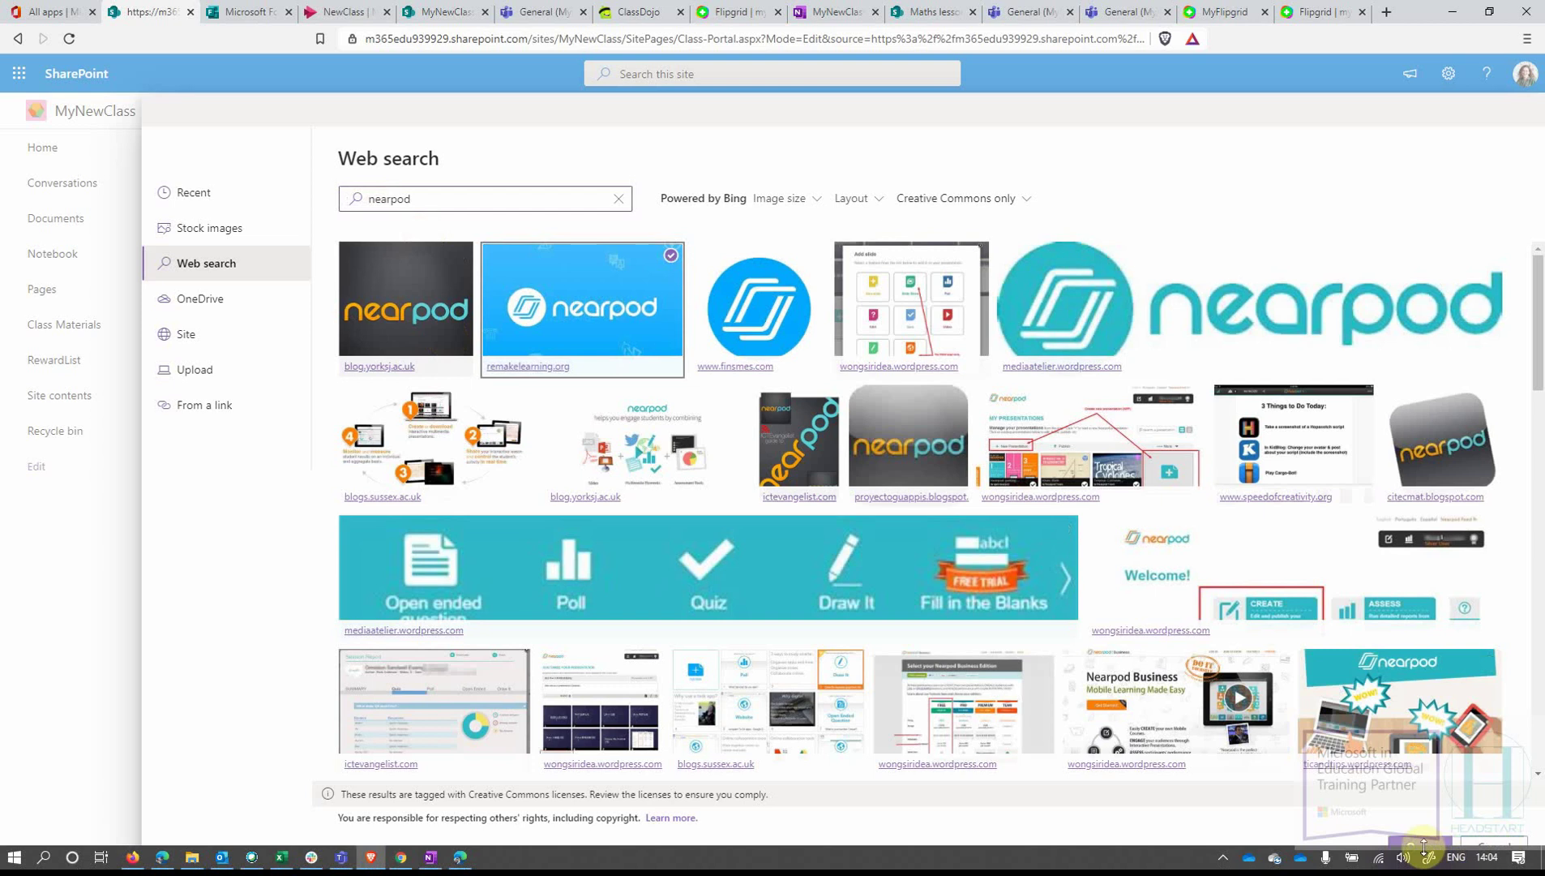
left_click(1421, 849)
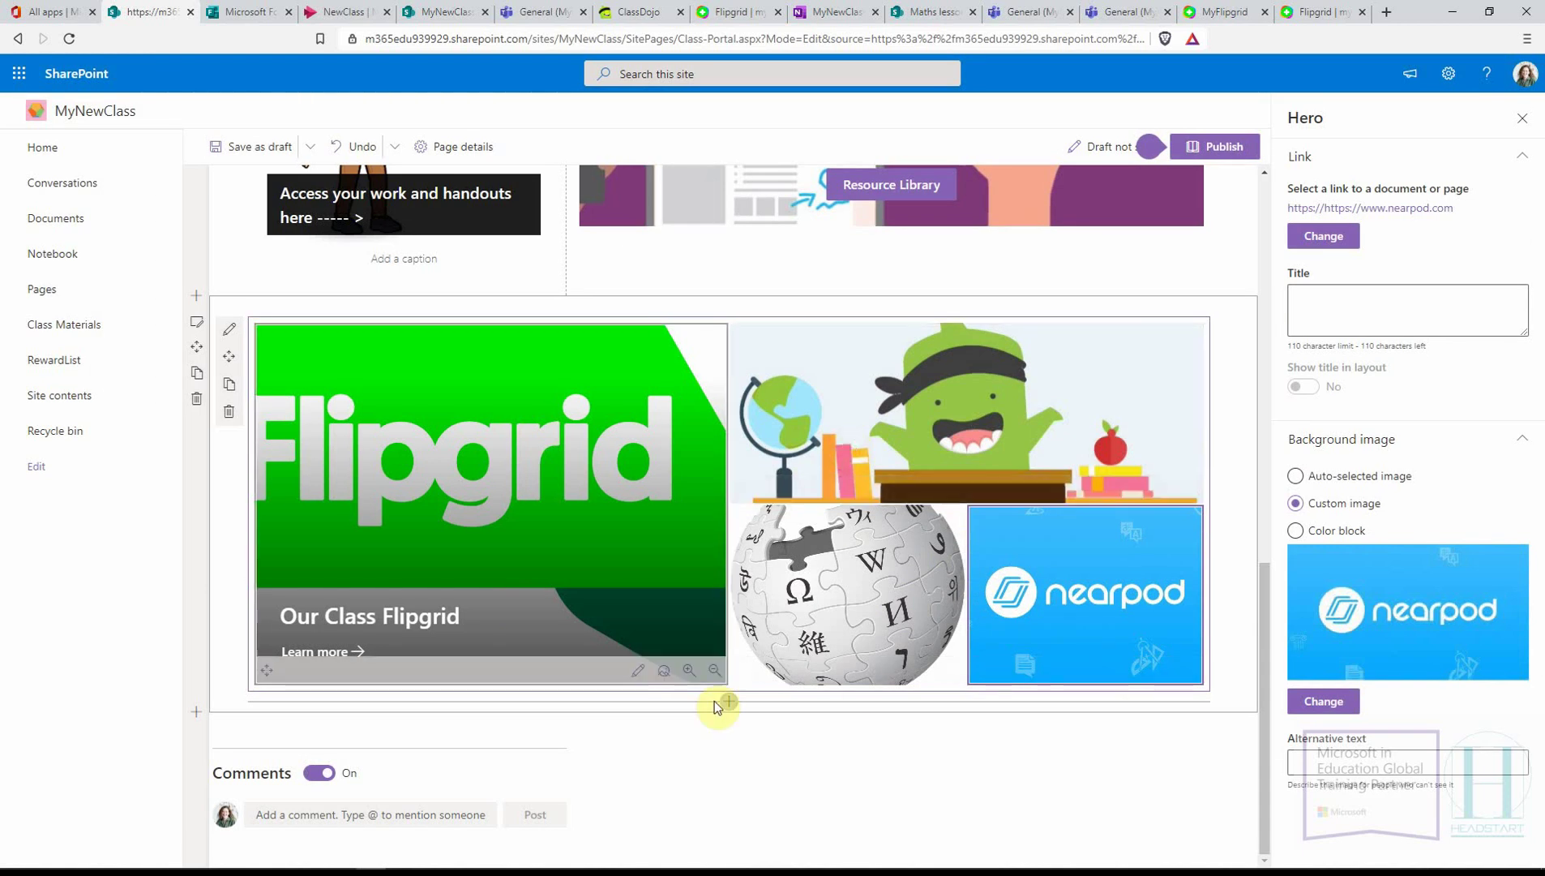
- Give the ClassDojo Hero tile the title "Classdojo"
left_click(965, 390)
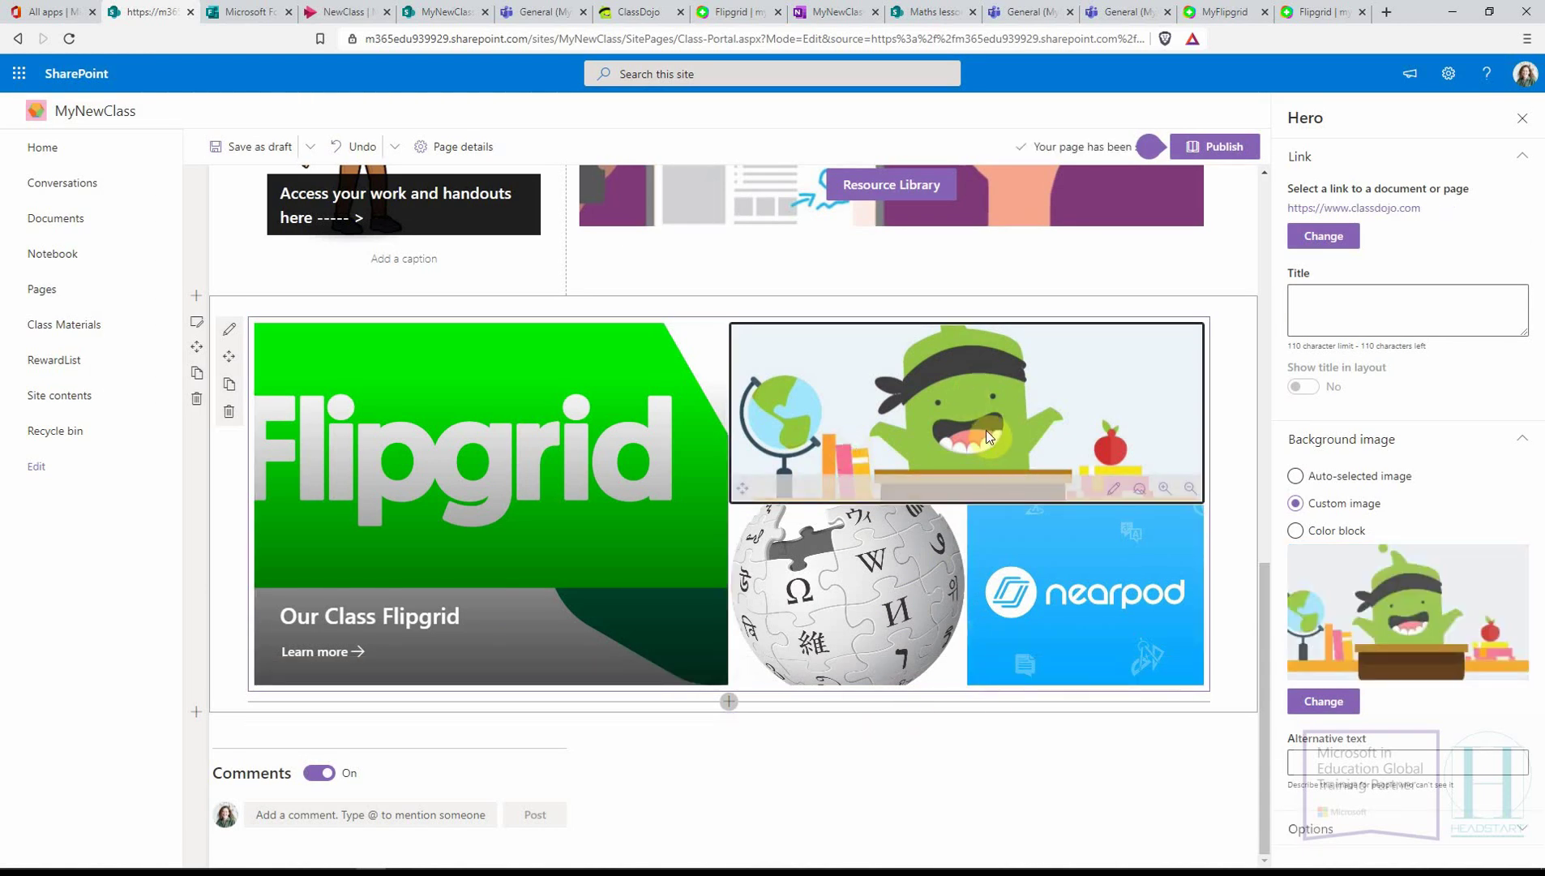
left_click(1367, 314)
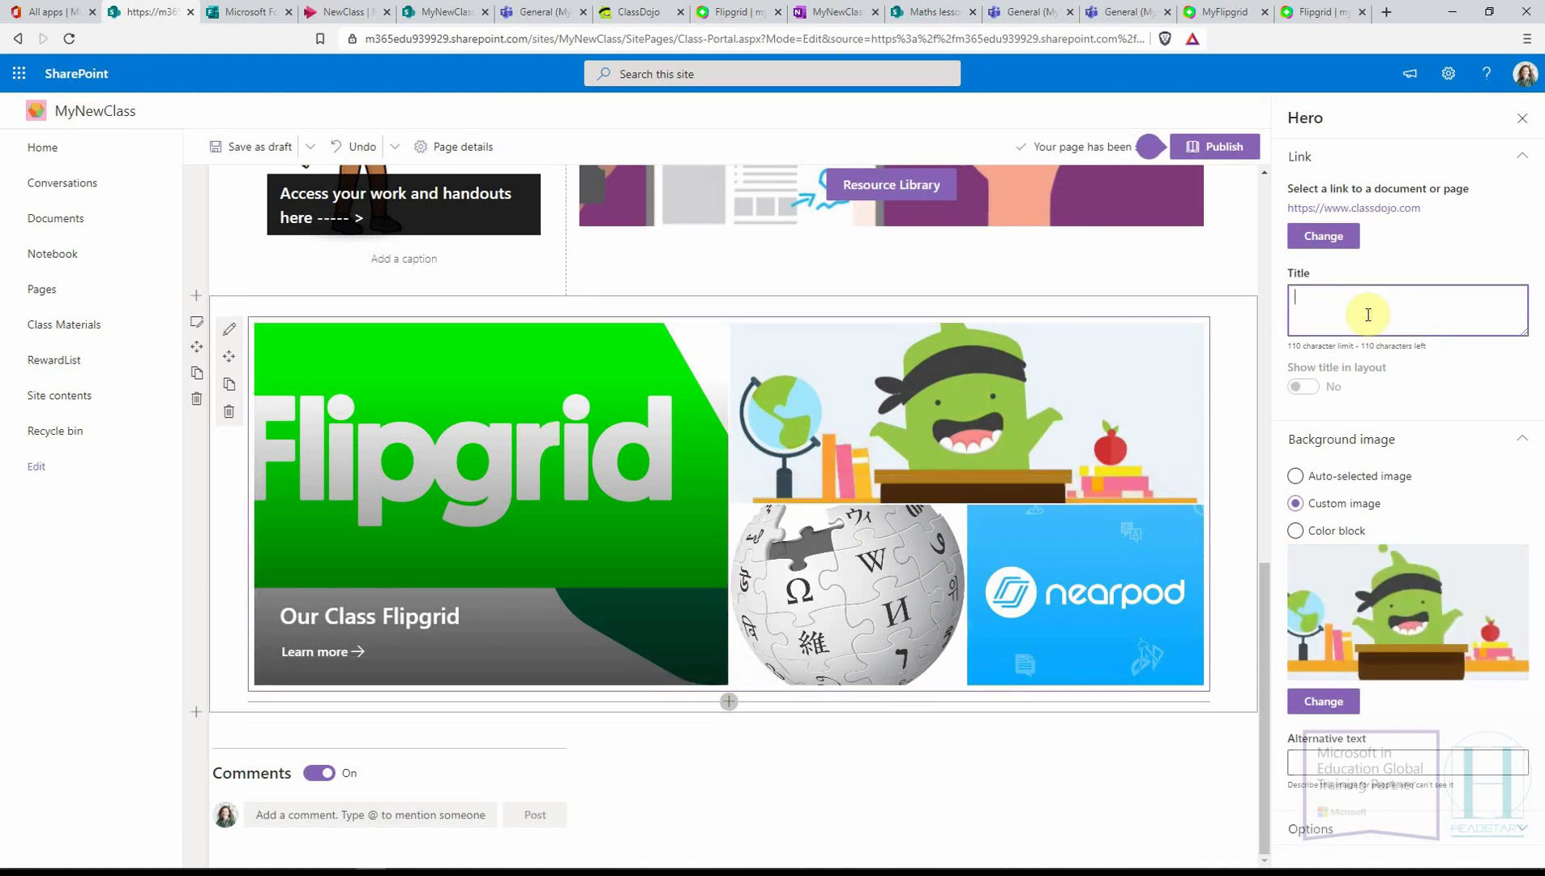
type("Classdojo")
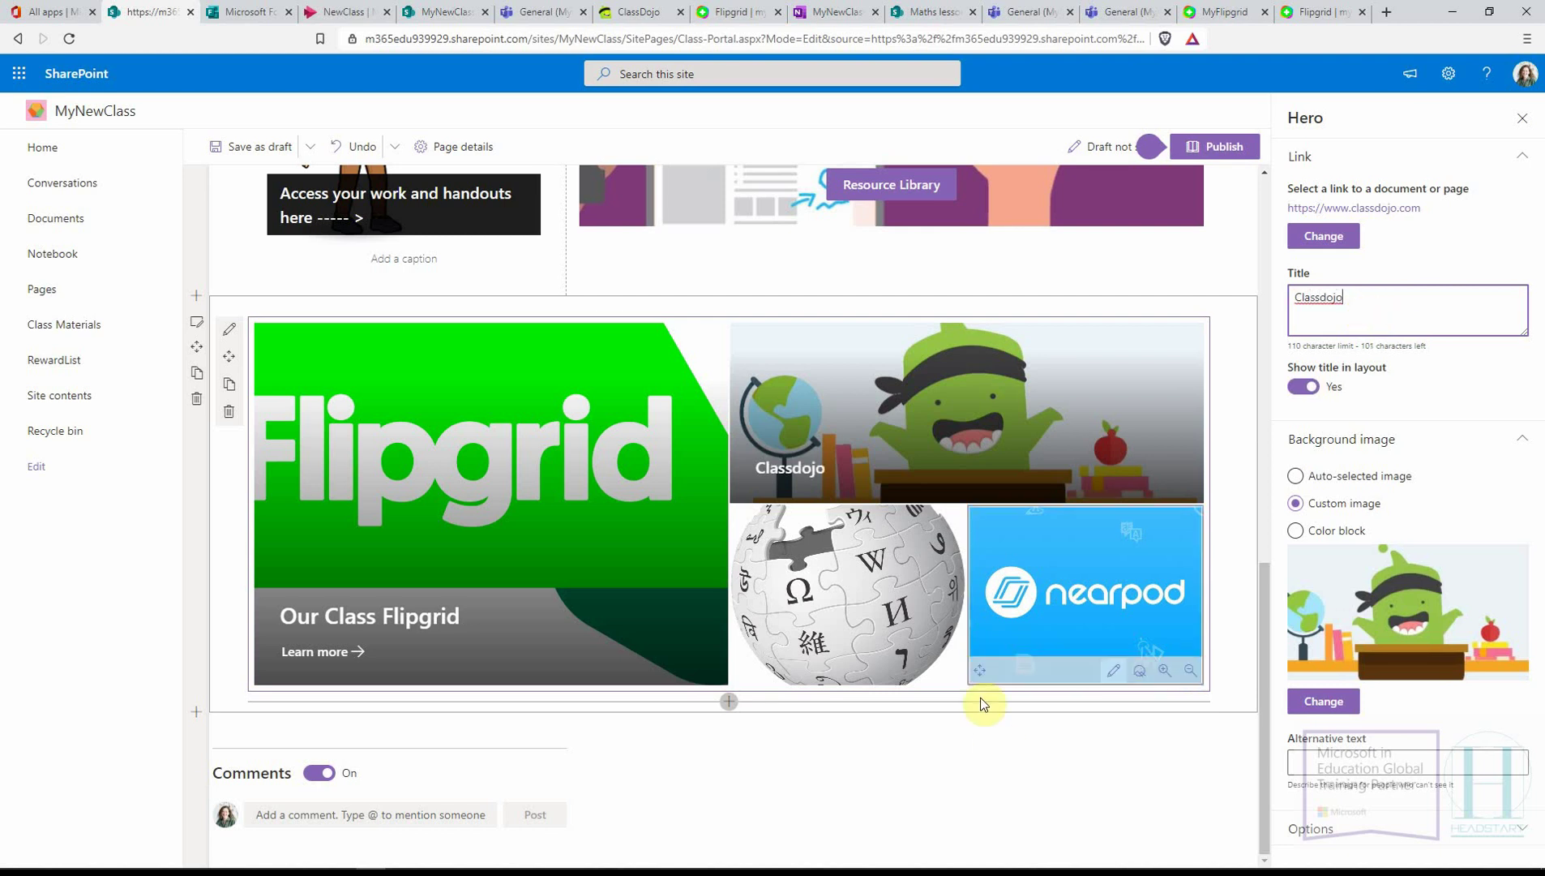
- Give the Wikipedia Hero tile the title "Wikipedia"
left_click(839, 606)
left_click(1367, 308)
type("W")
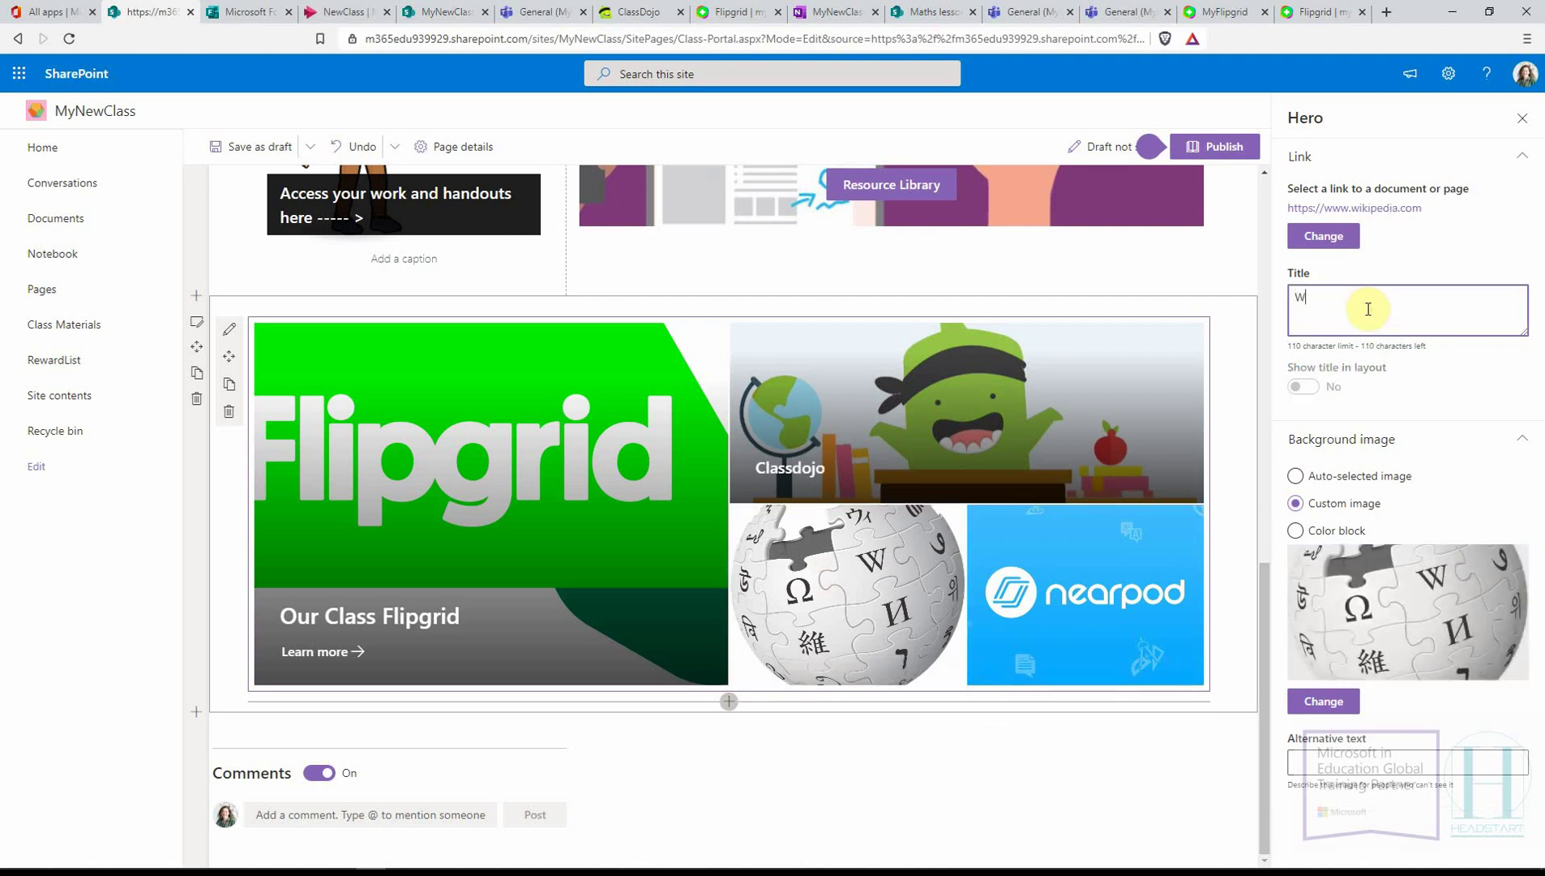
type("ikipedia")
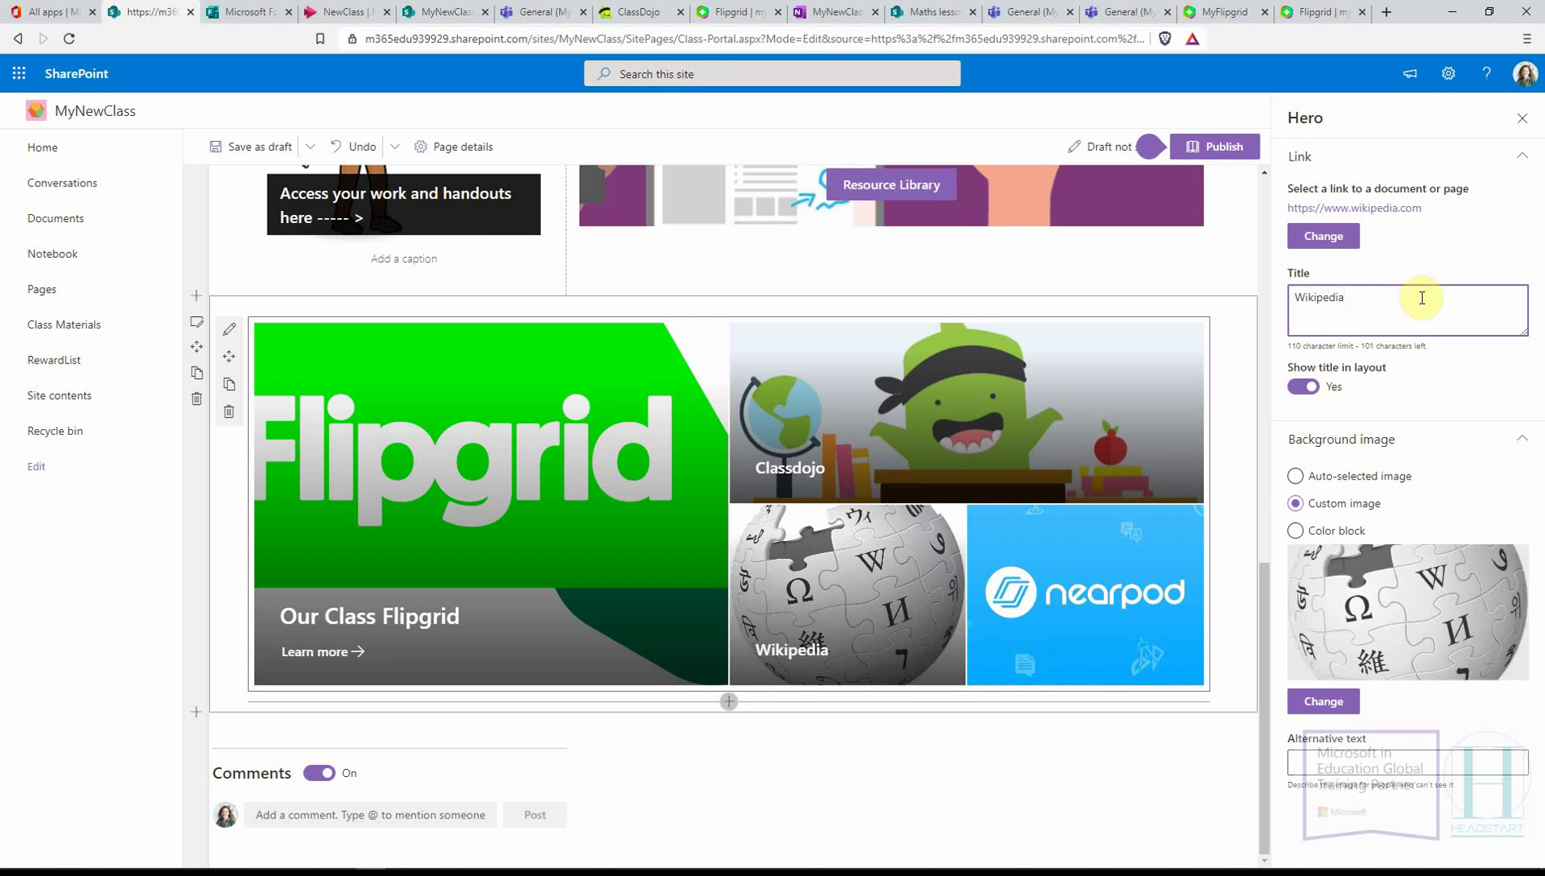
- Turn off comments for the Class Portal page
left_click(1131, 621)
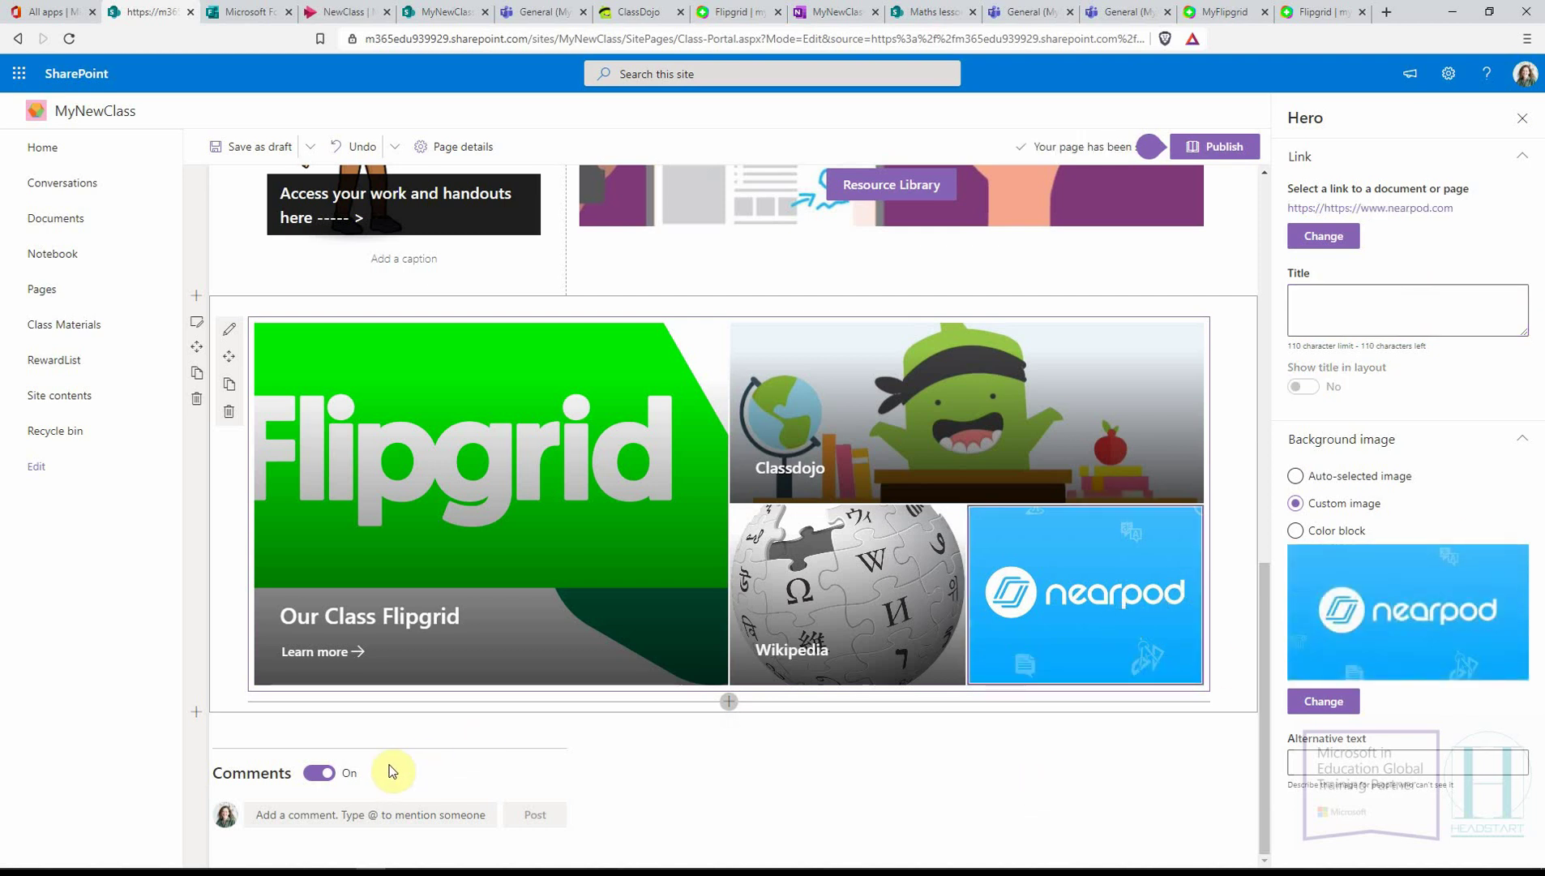
left_click(318, 774)
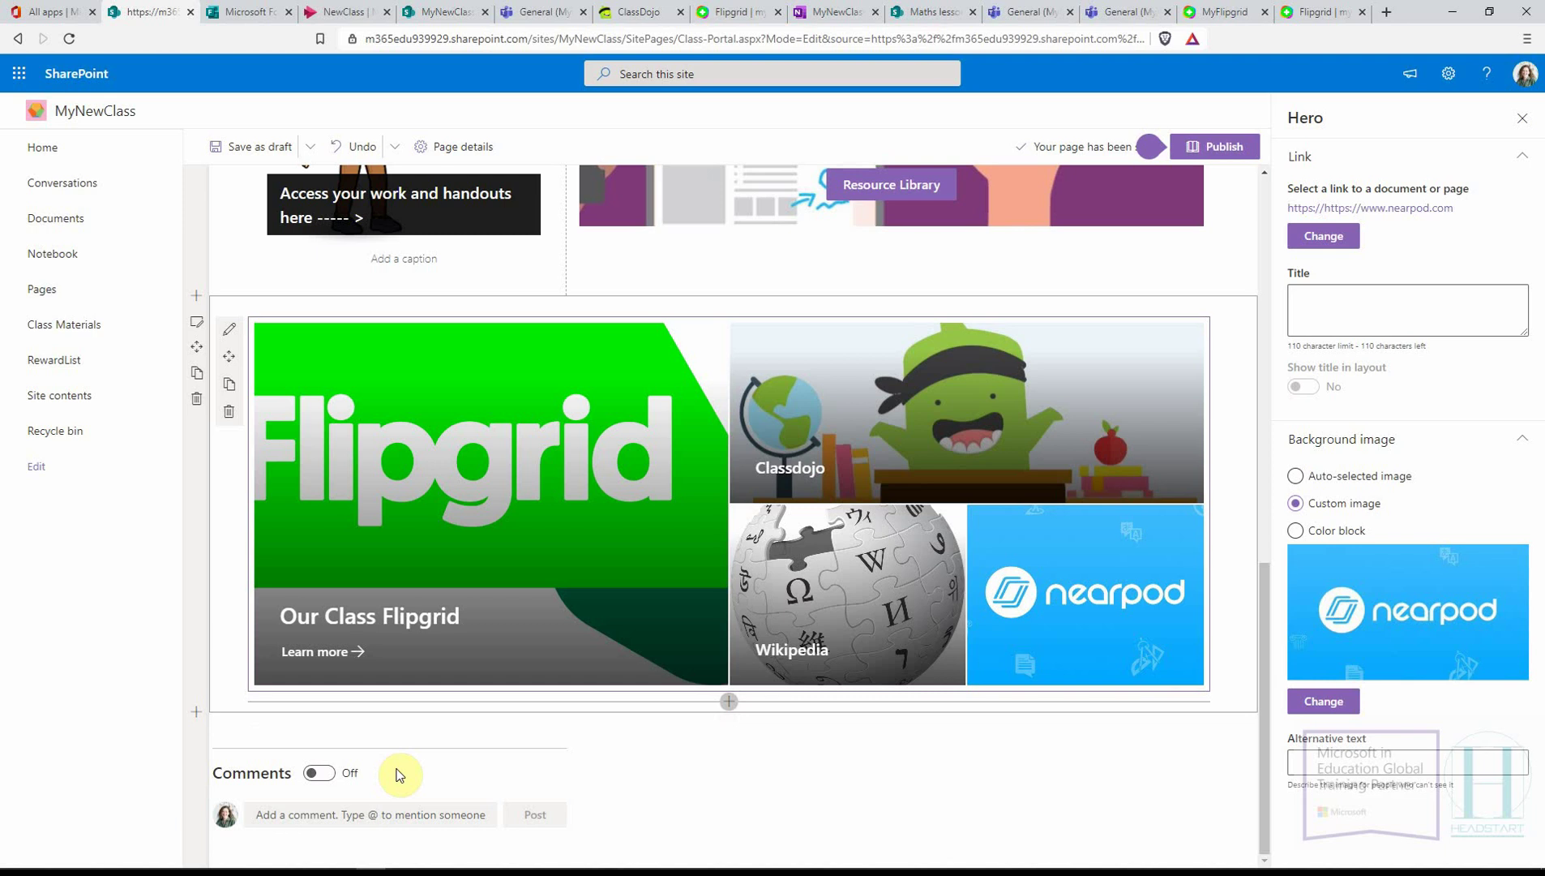
scroll(685, 640, "up", 5)
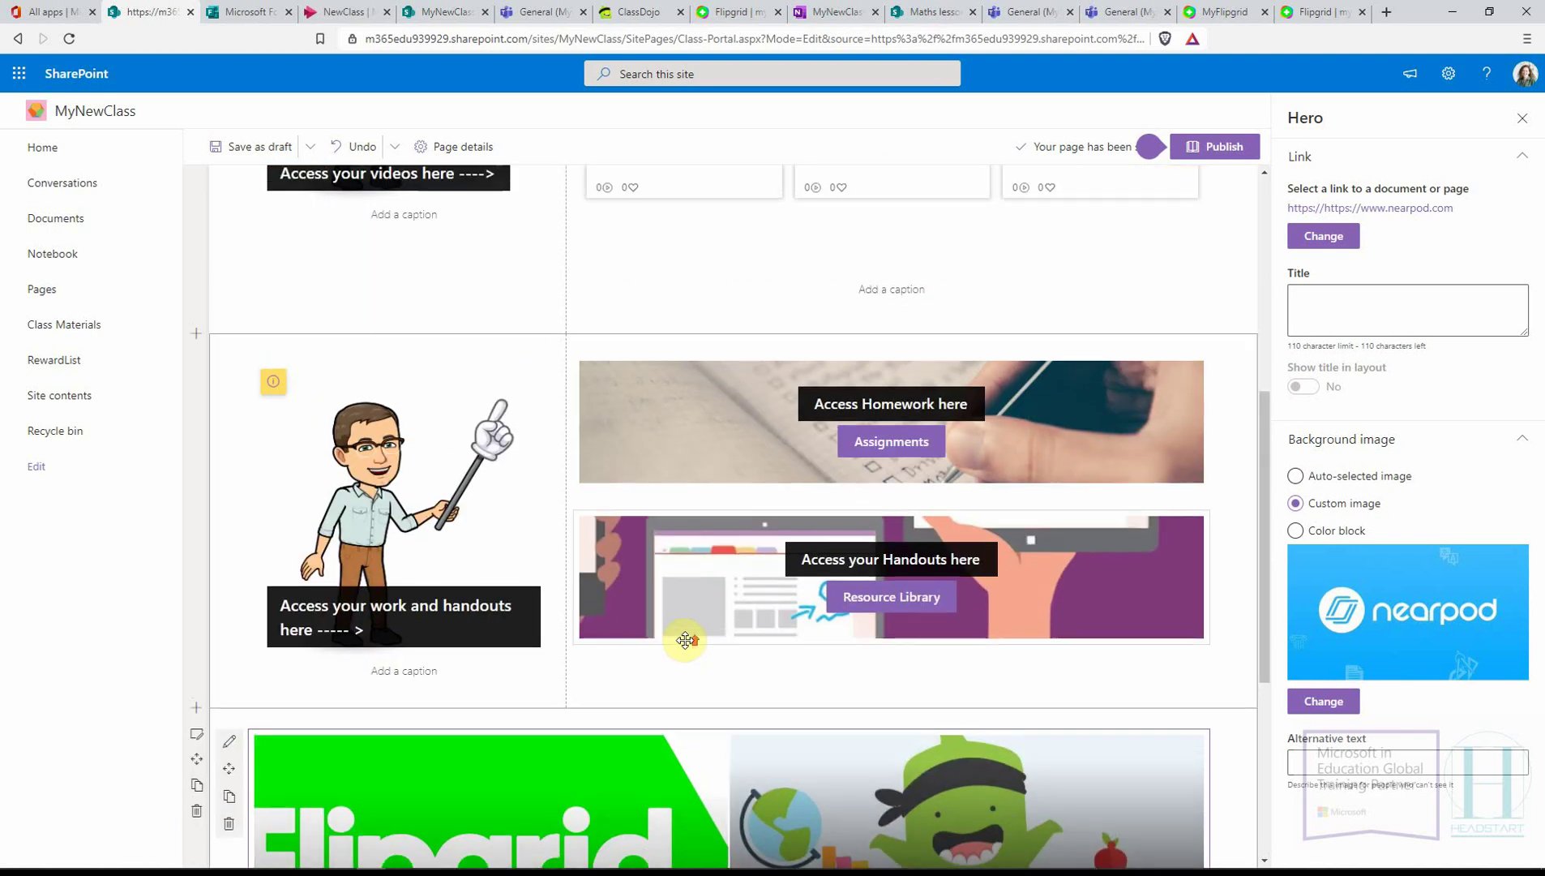
scroll(685, 640, "up", 2)
scroll(698, 653, "down", 7)
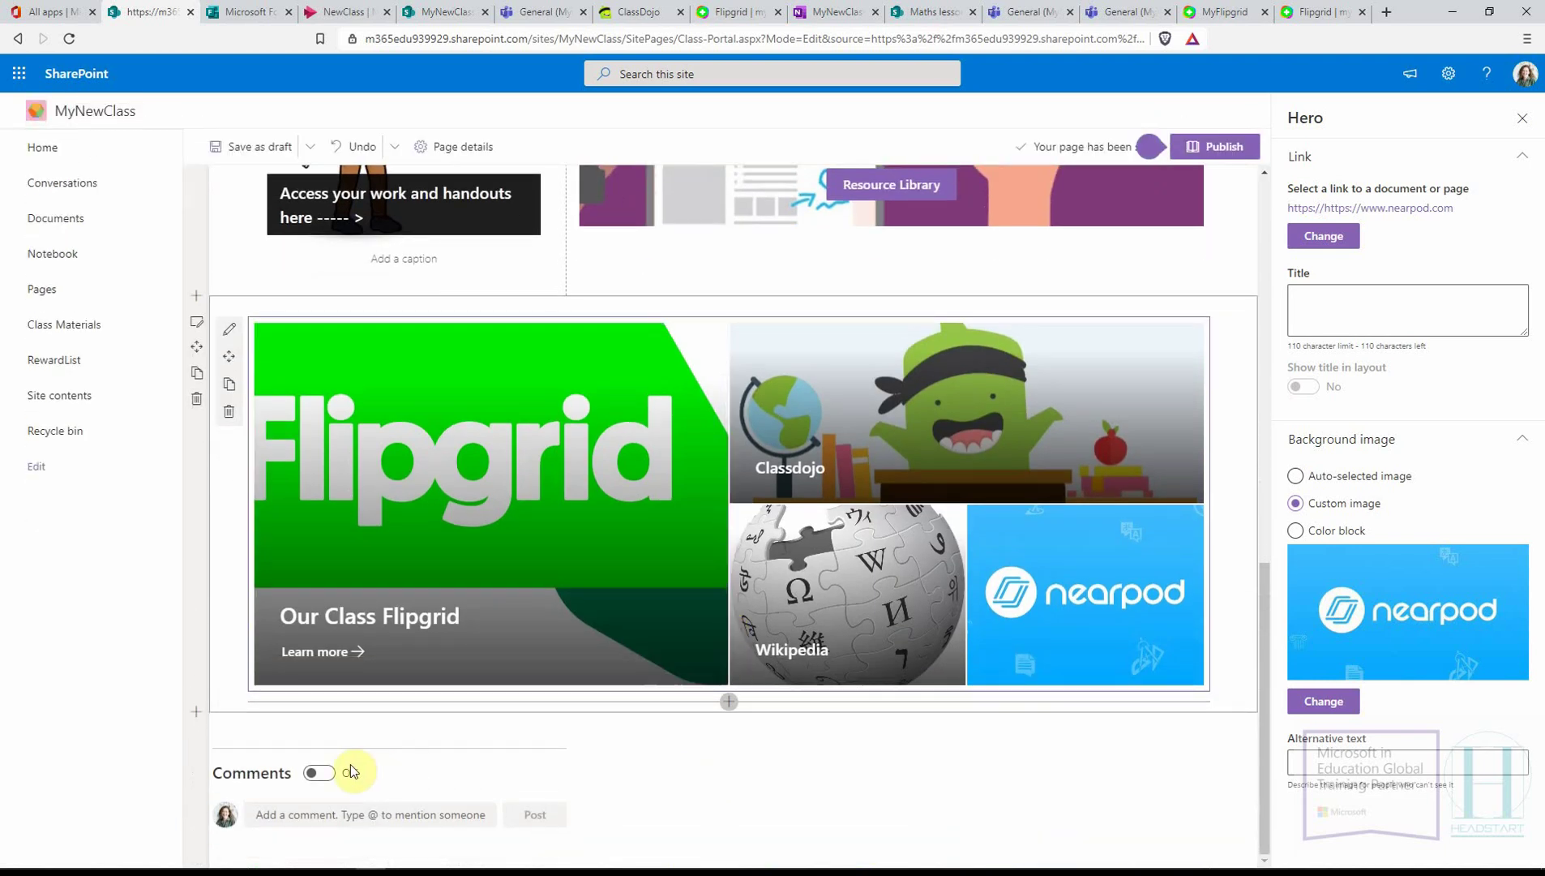
- Try out a Quick links web part in a new two-column section below the Hero and delete that section again
left_click(197, 714)
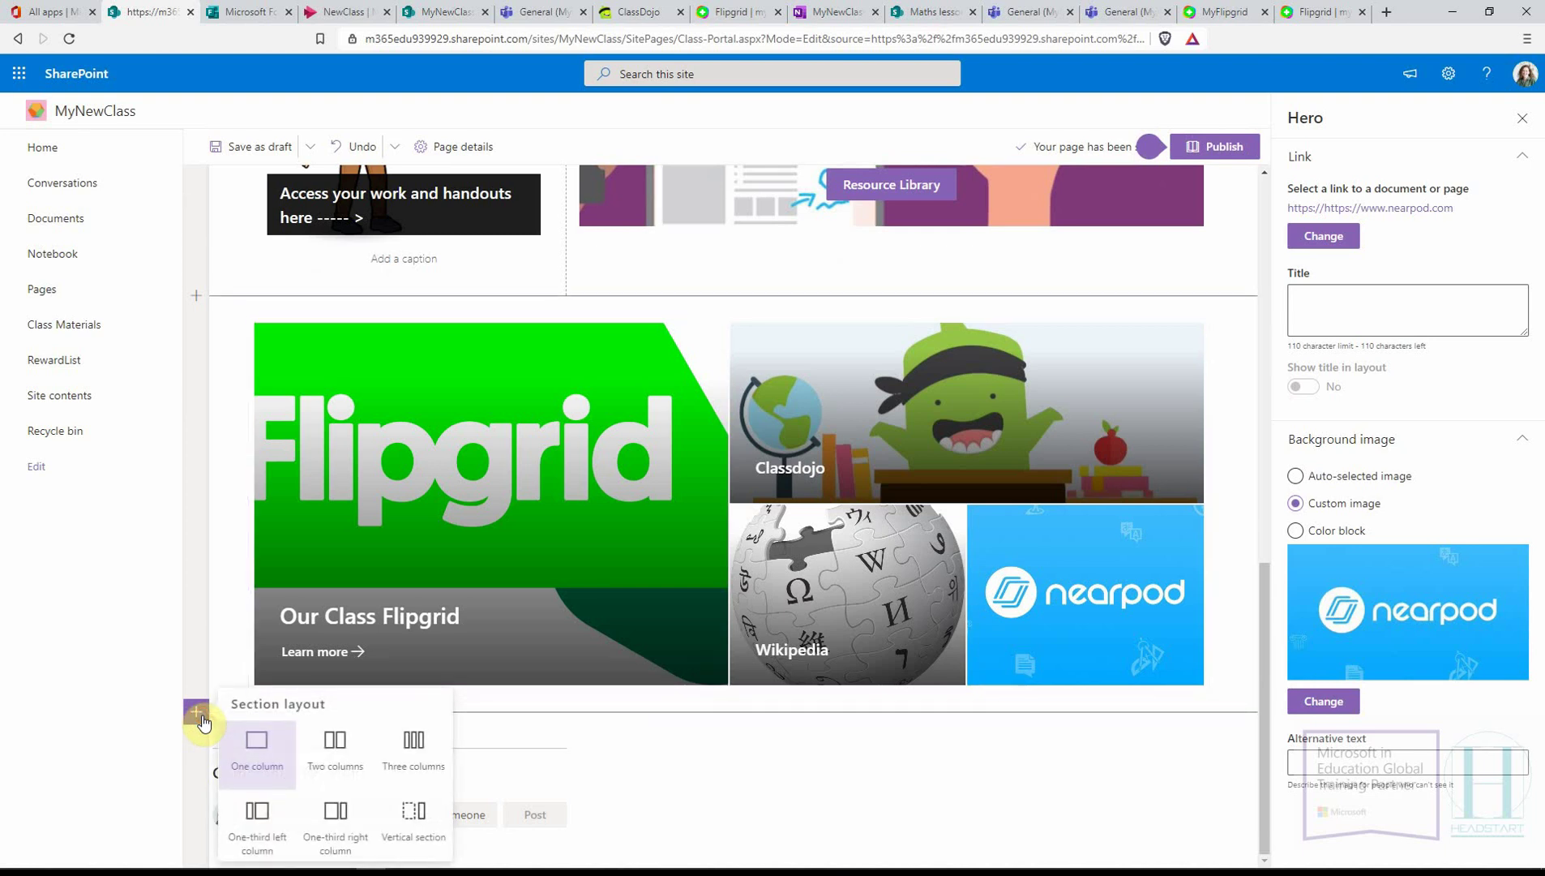
left_click(340, 750)
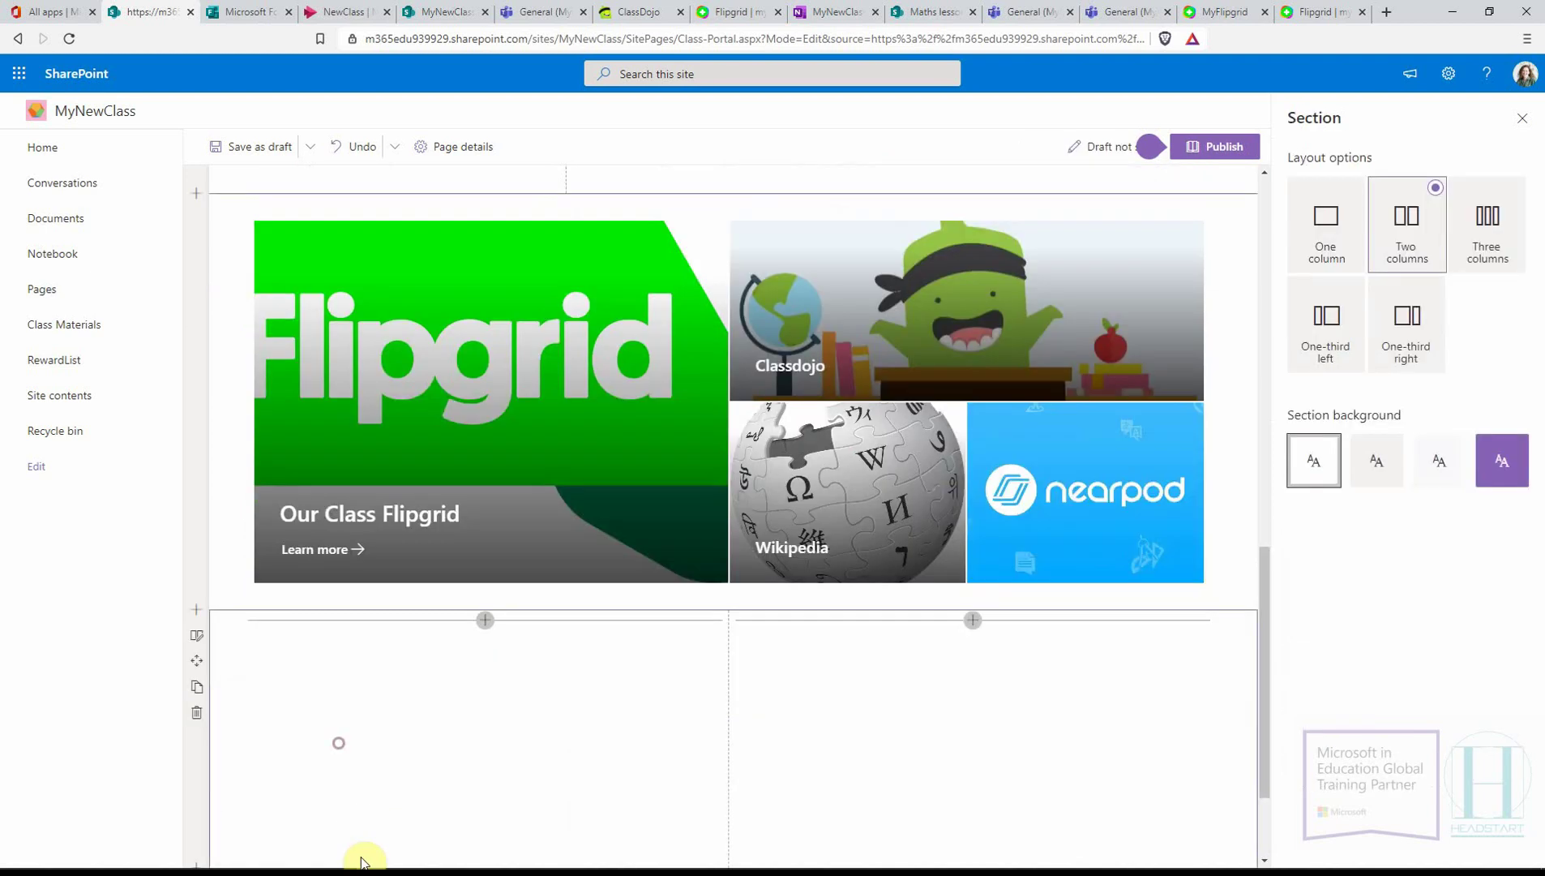
left_click(485, 621)
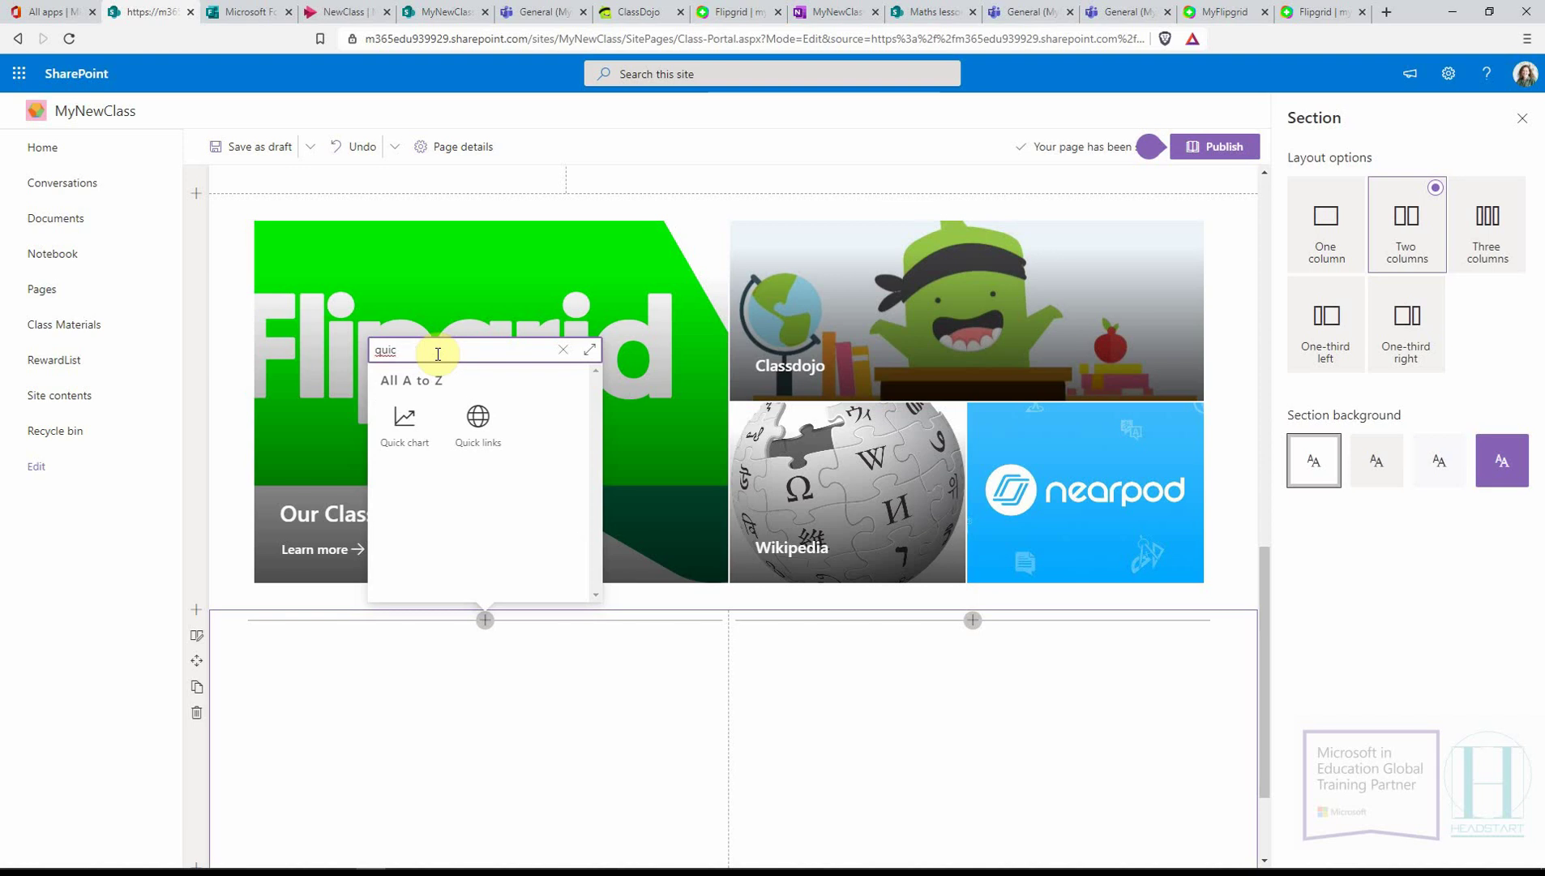
left_click(478, 428)
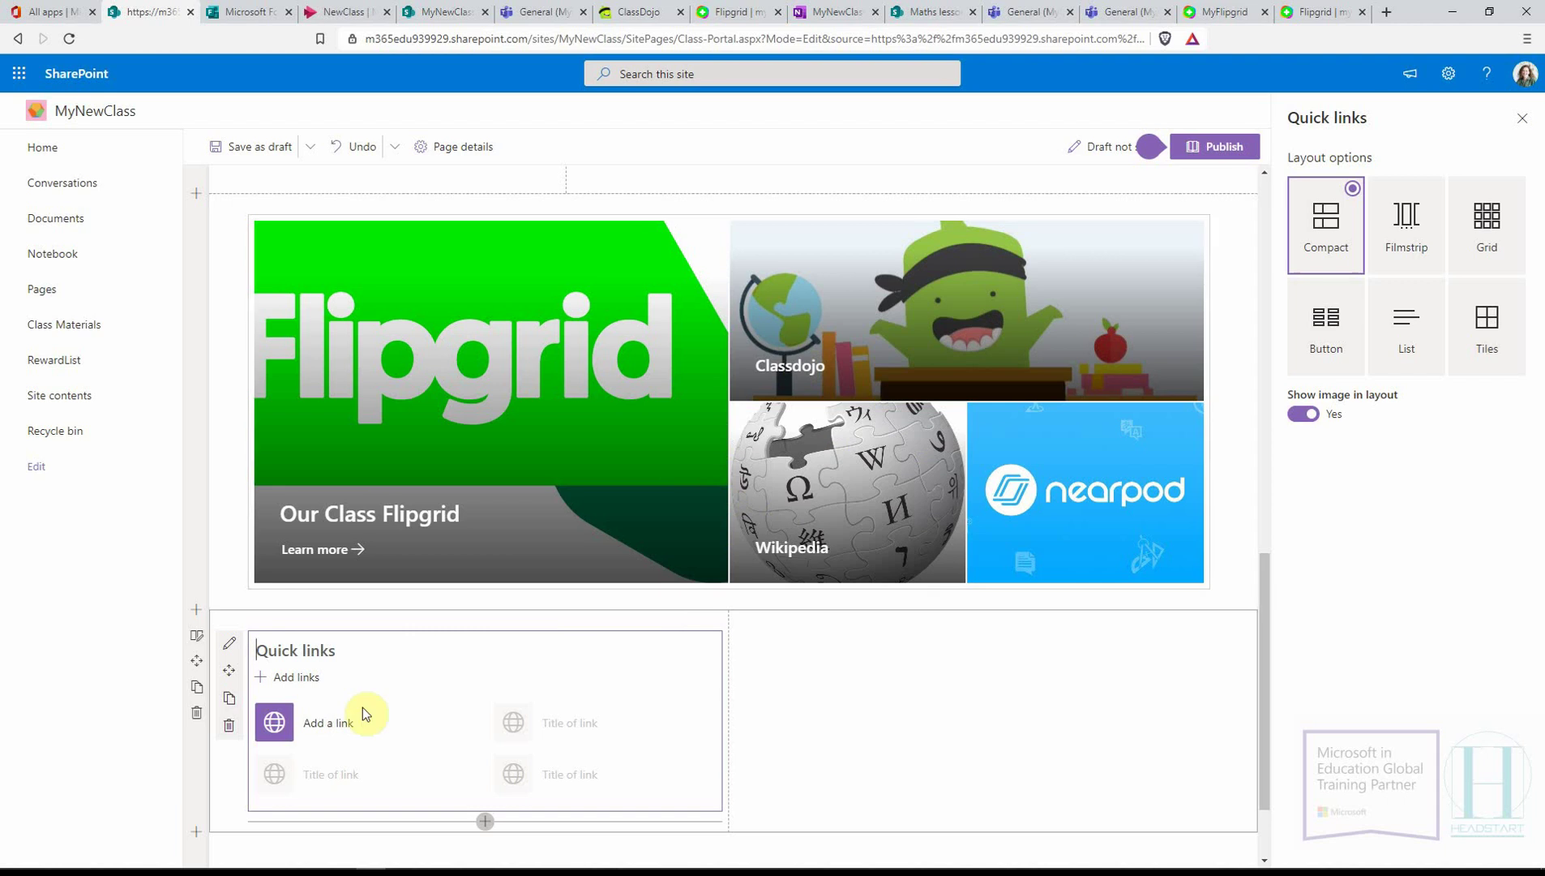
left_click(341, 722)
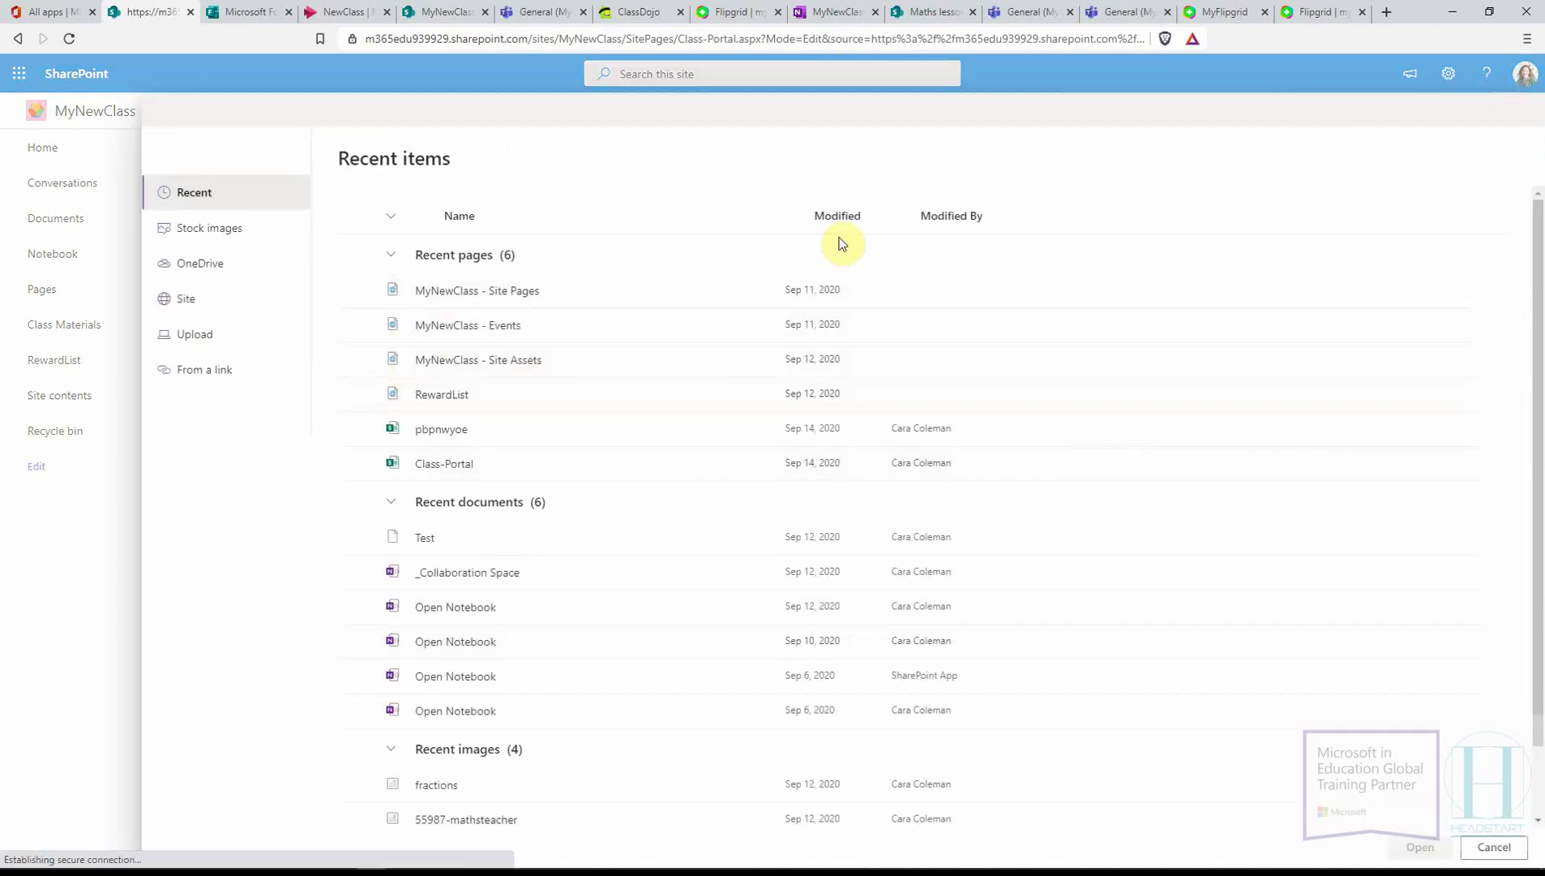
left_click(106, 627)
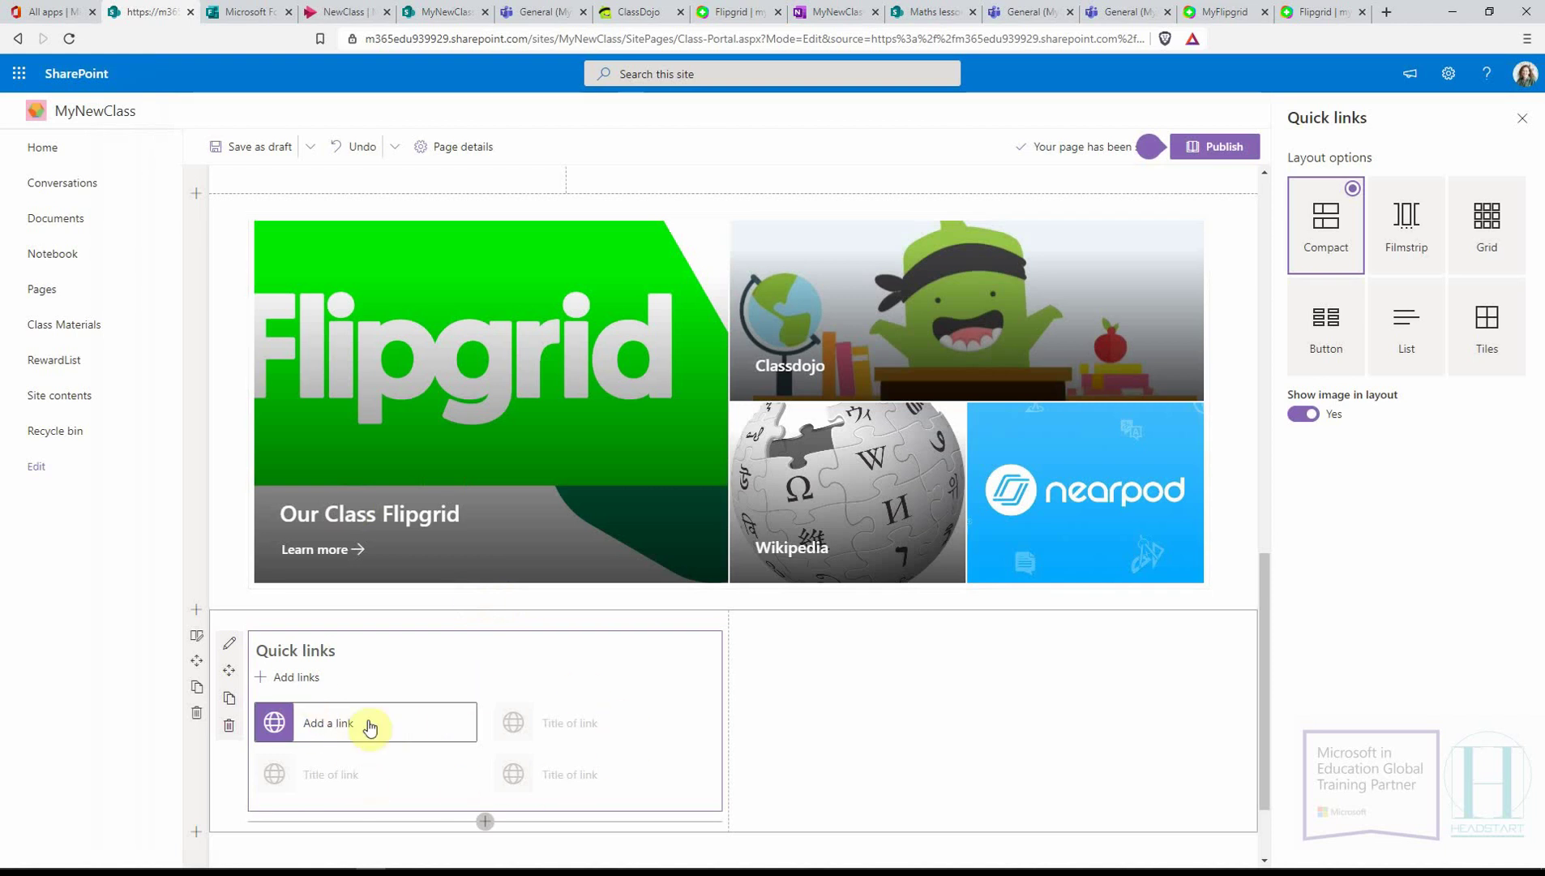
left_click(196, 712)
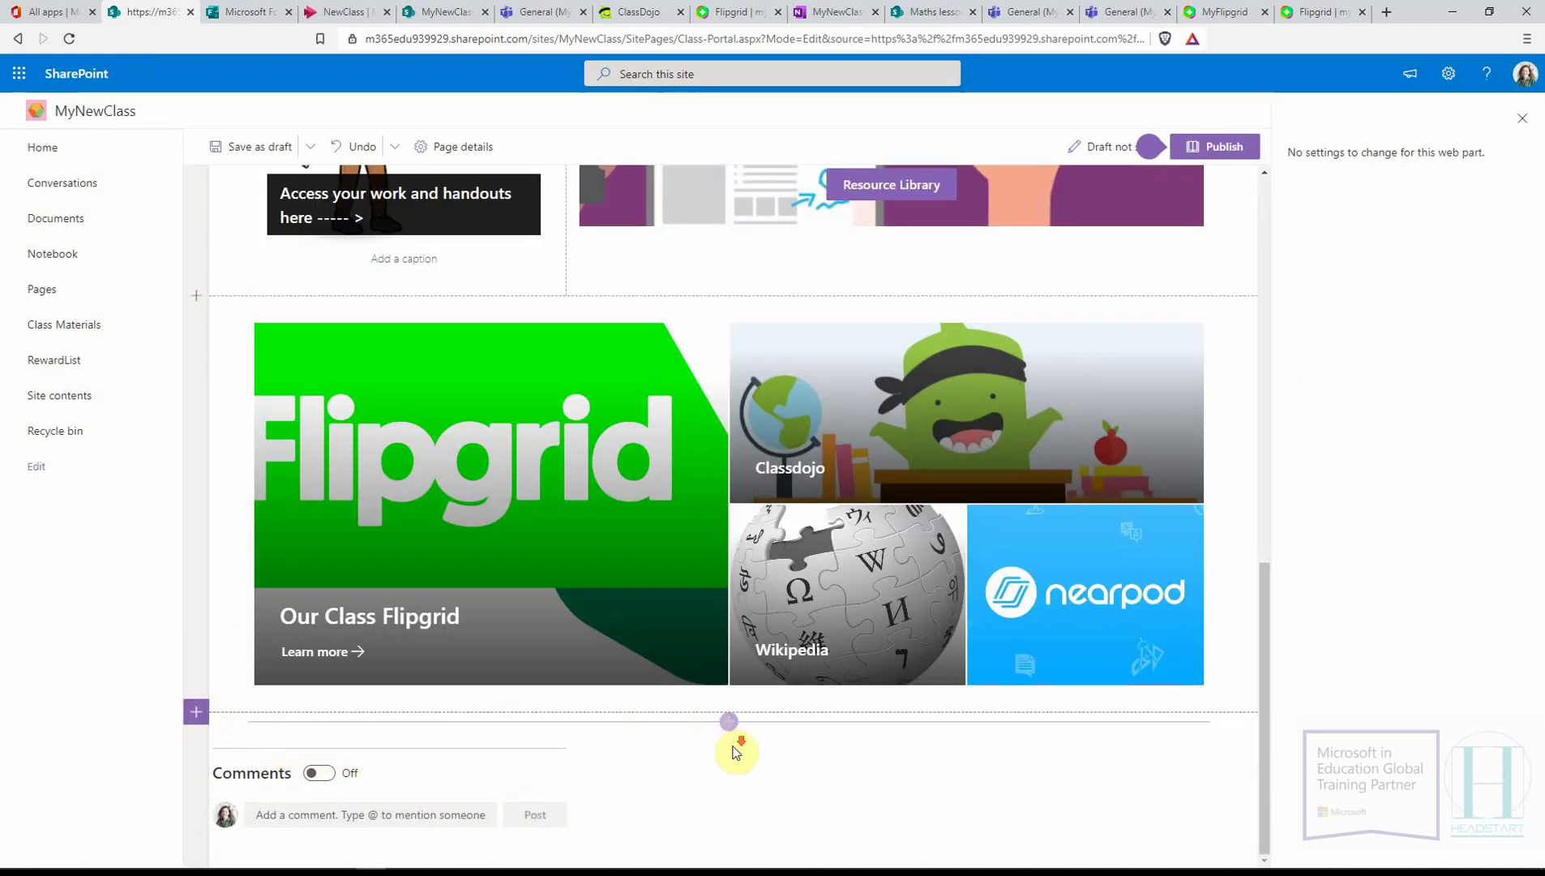
- Add a two-column section below the Hero and insert a Group calendar web part in its first column
left_click(196, 712)
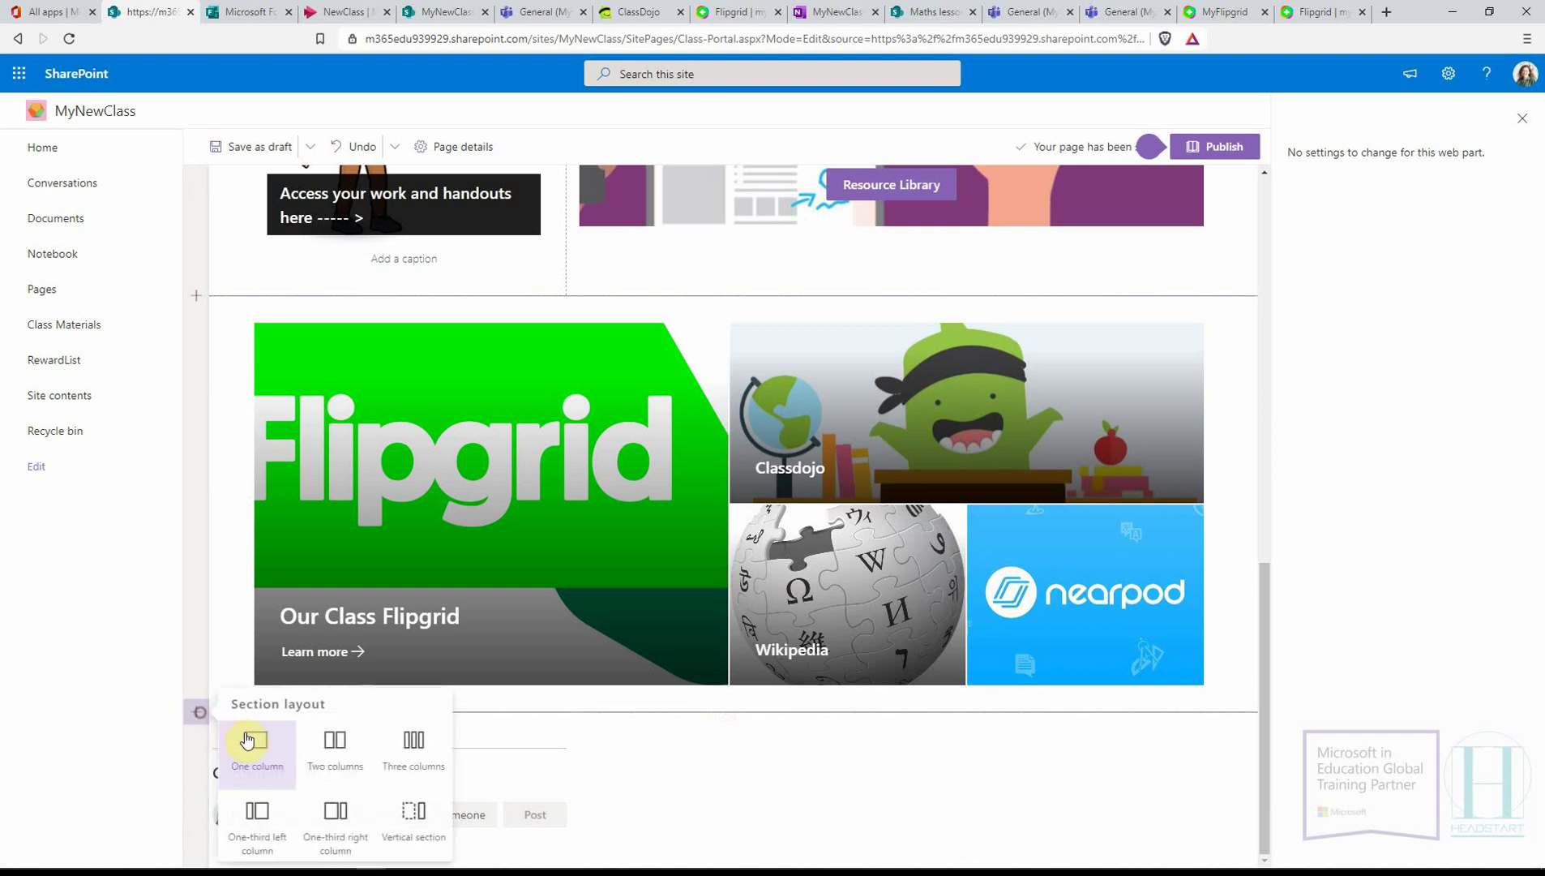
left_click(337, 763)
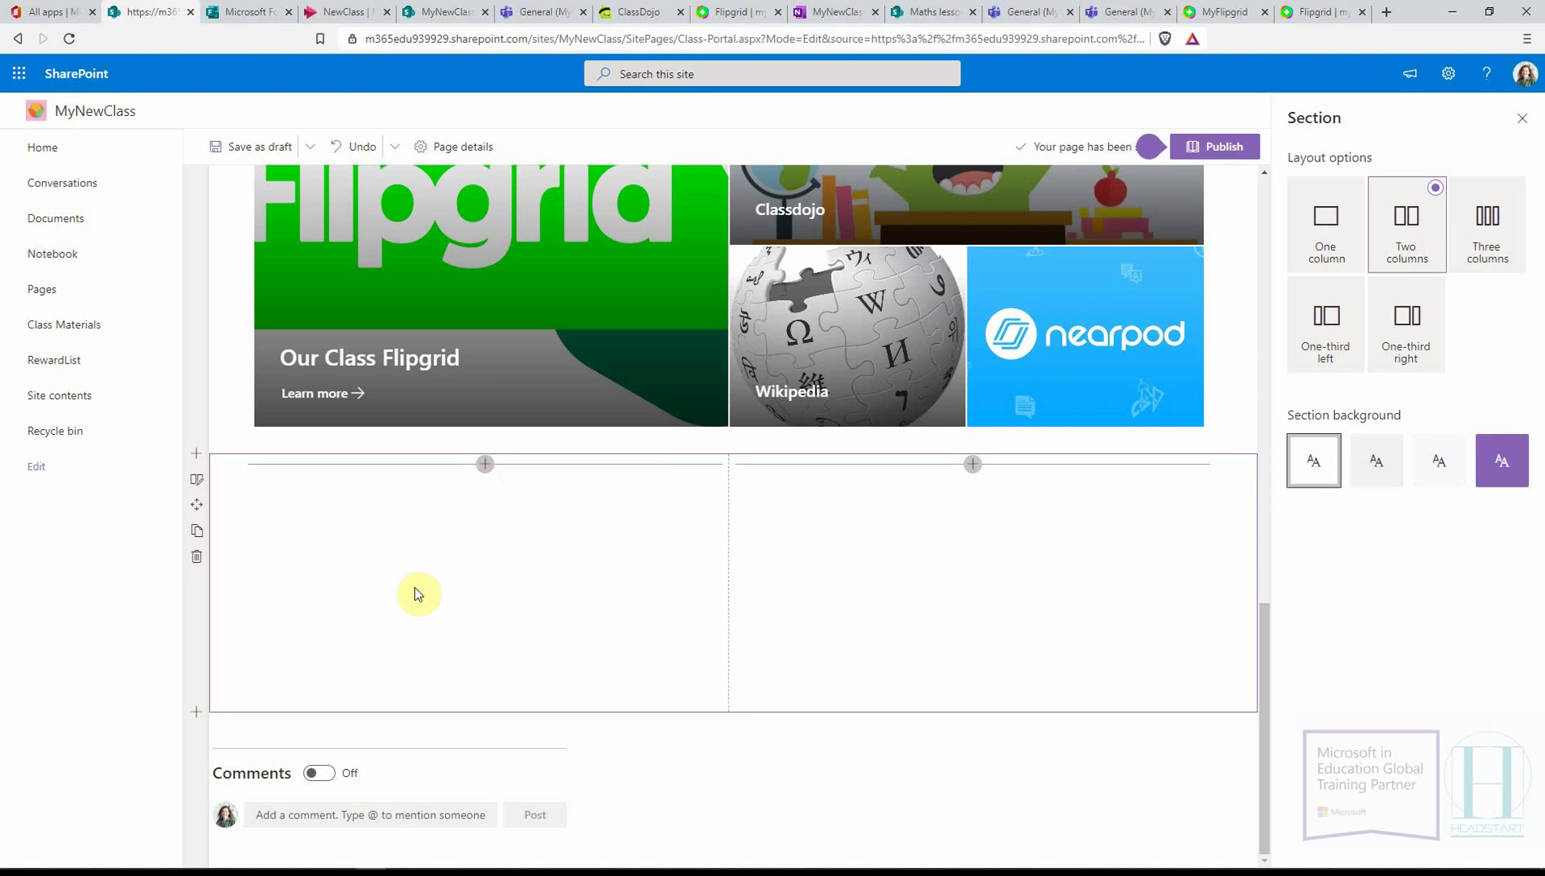
left_click(484, 464)
scroll(535, 603, "down", 1)
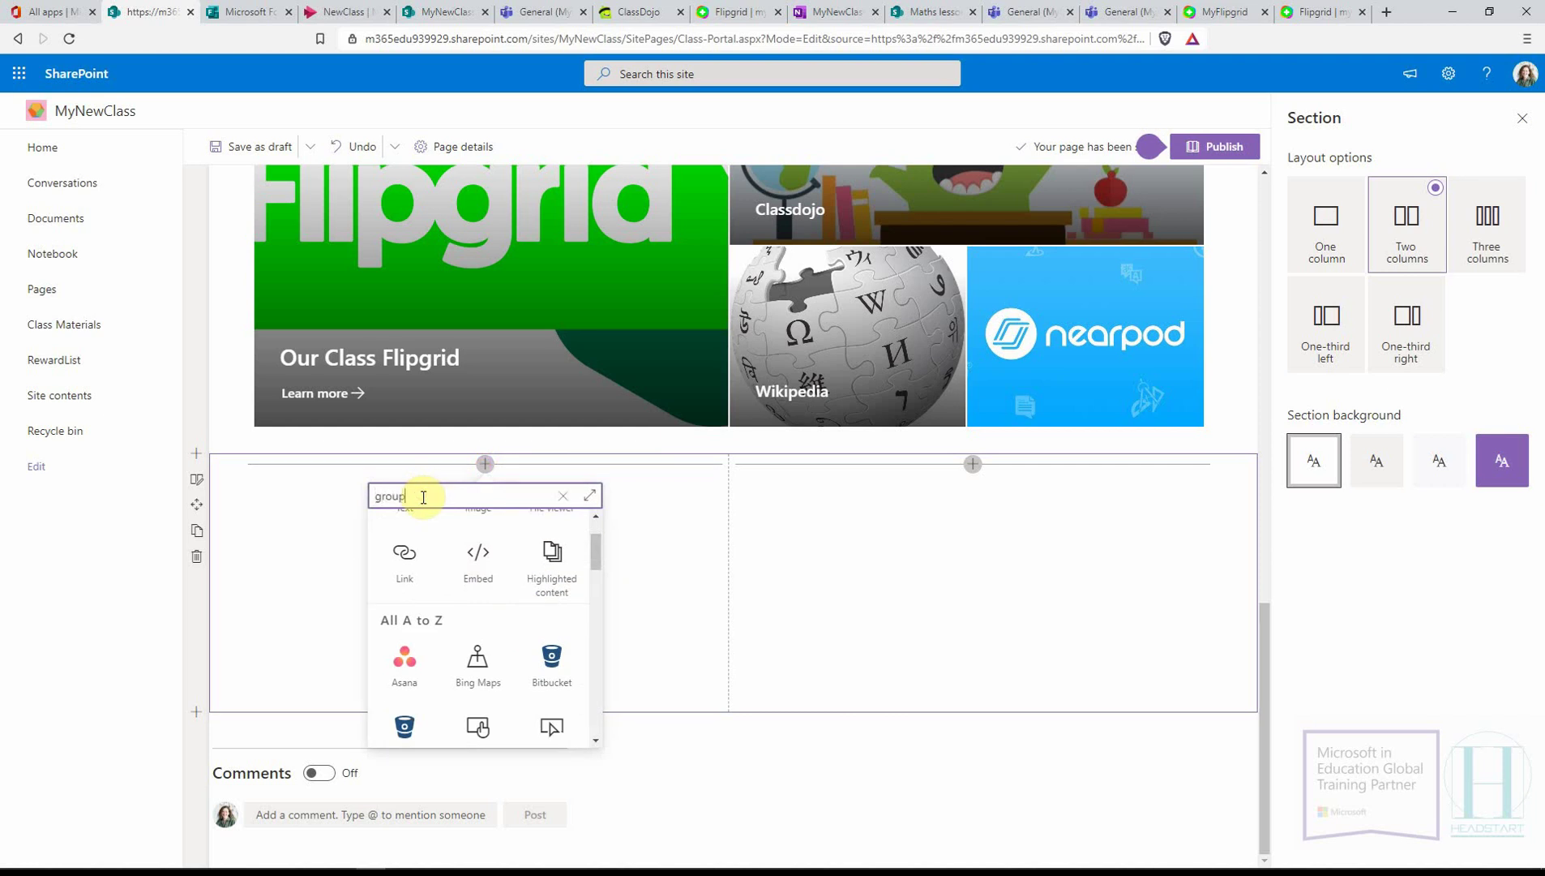
type("group calendar")
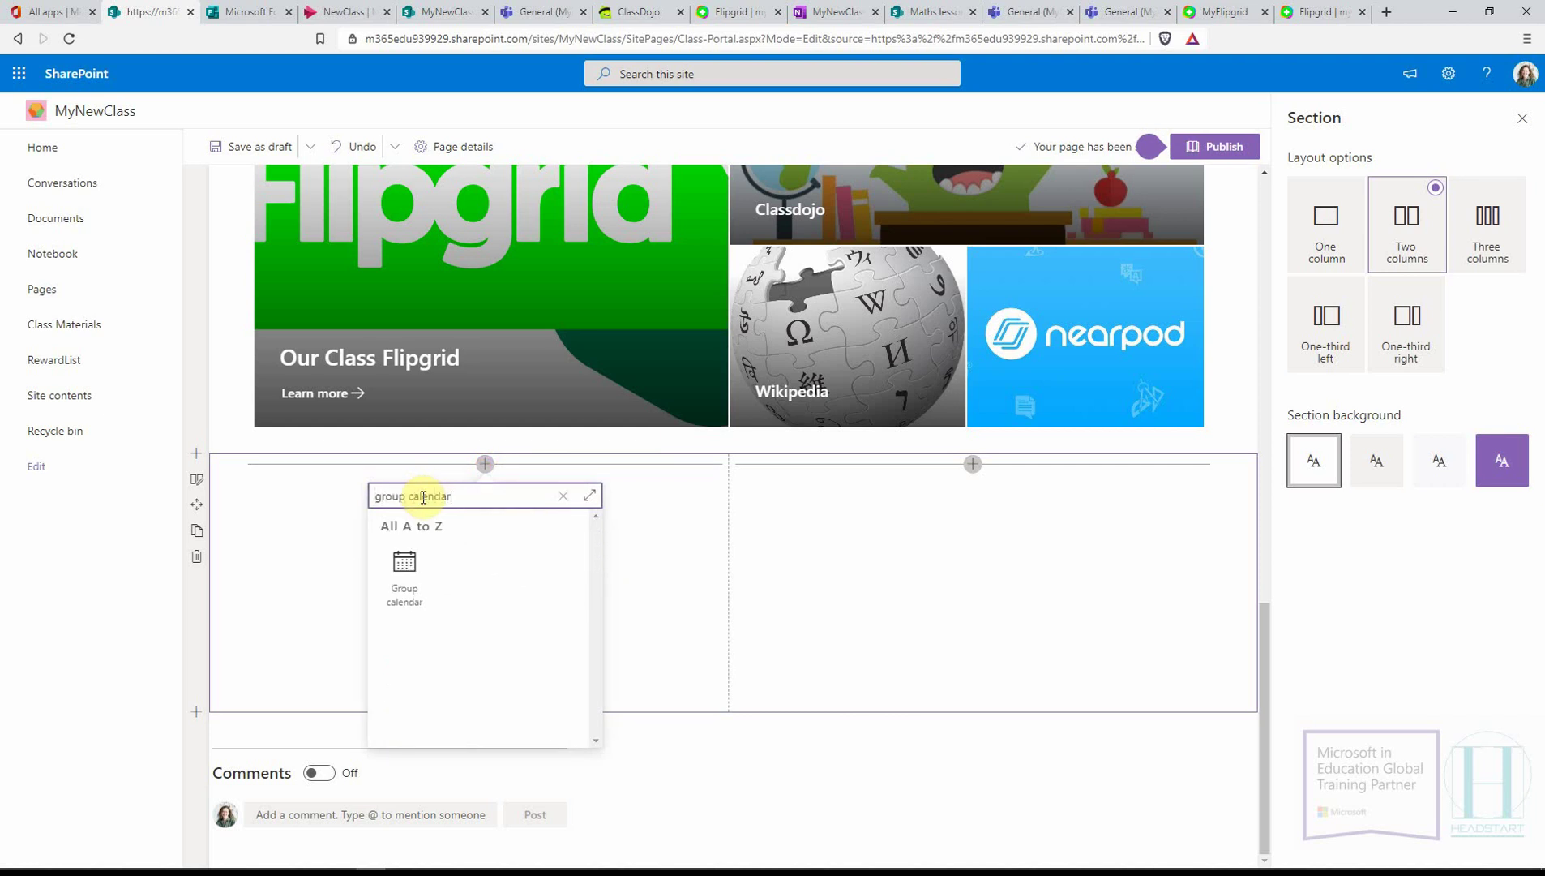
left_click(389, 586)
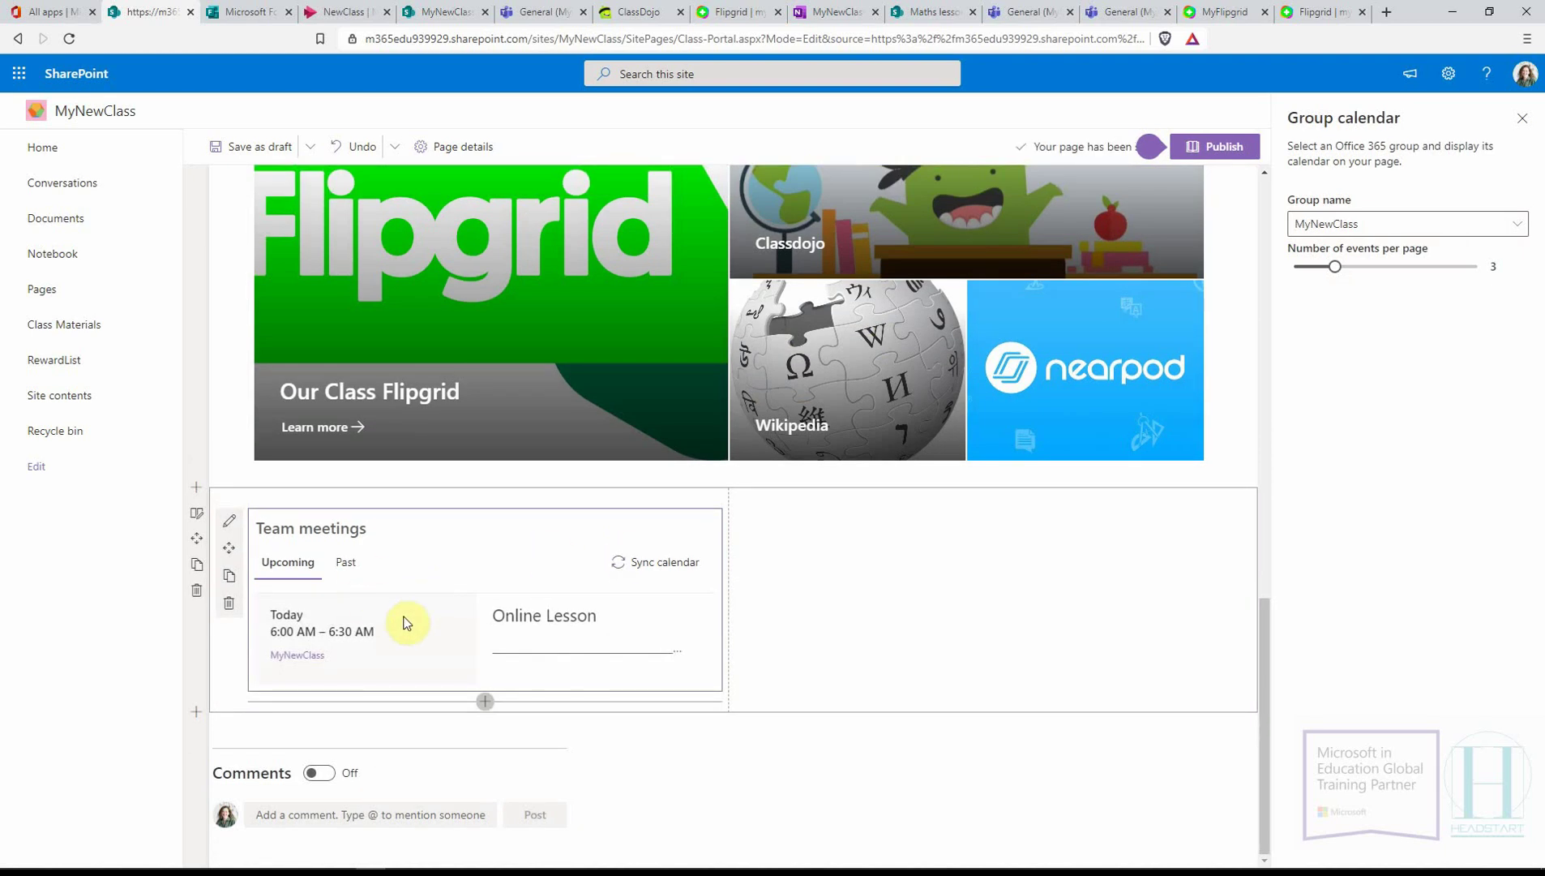
- Insert a Countdown Timer in the empty column beside the group calendar and set its time to 6:00 AM
left_click(834, 580)
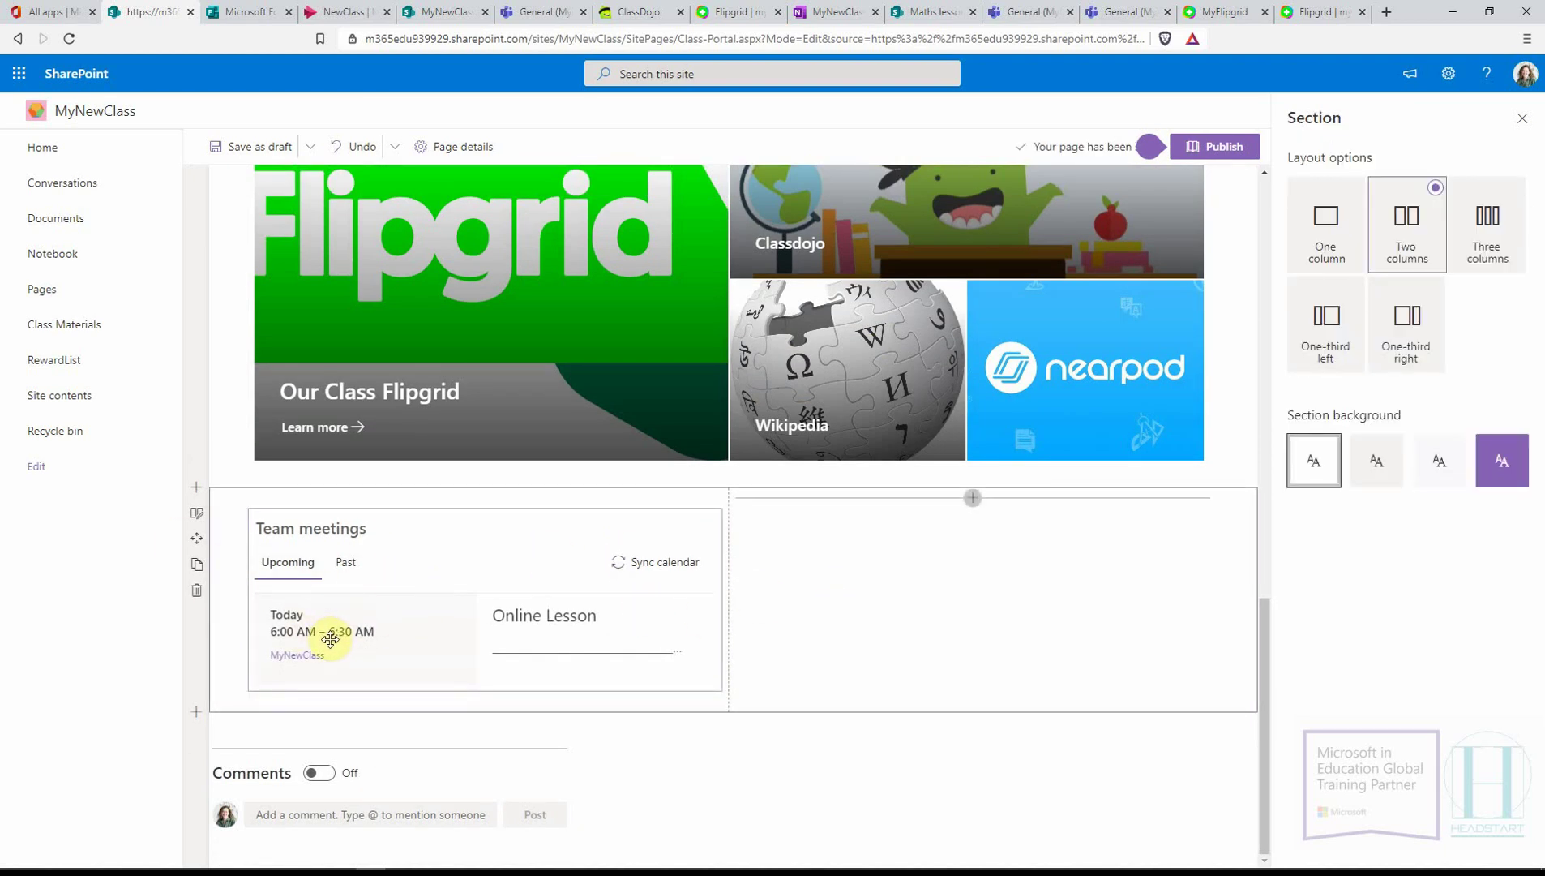
left_click(972, 499)
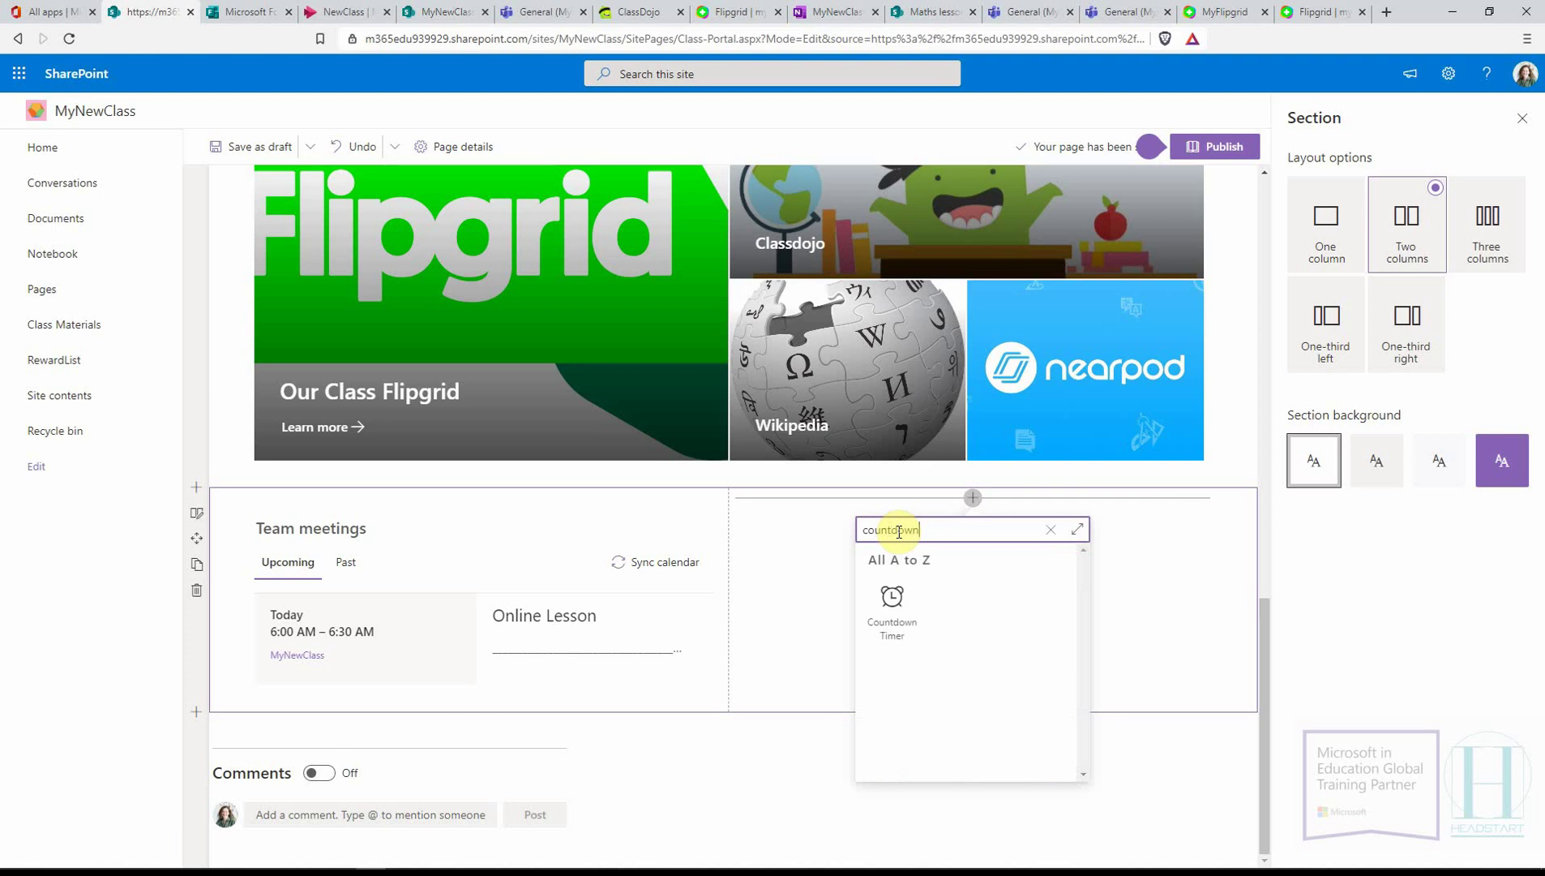
left_click(882, 626)
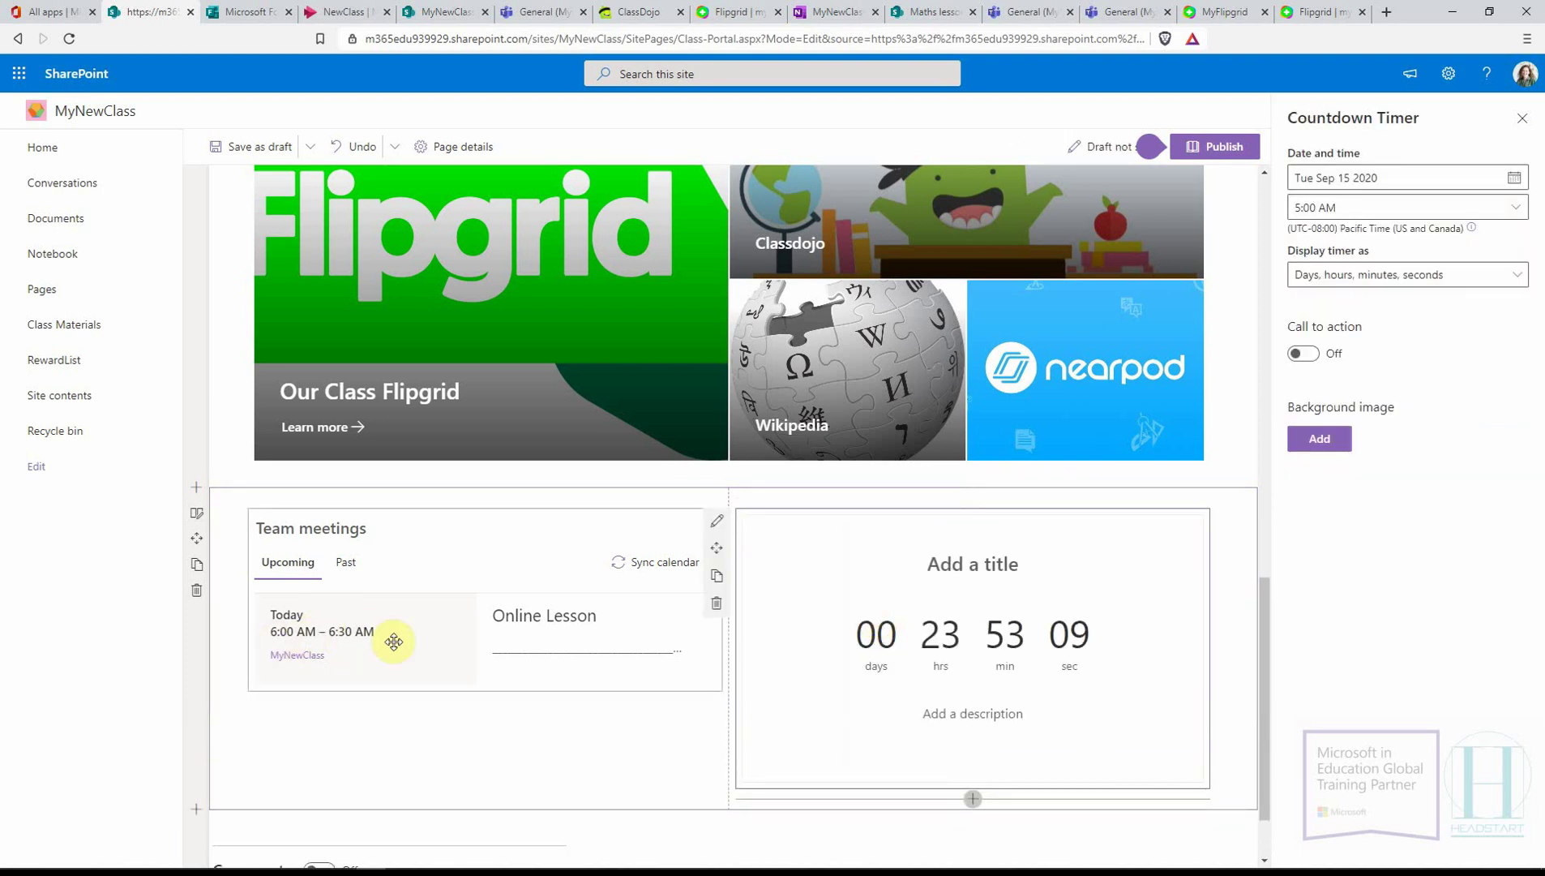
left_click(1361, 179)
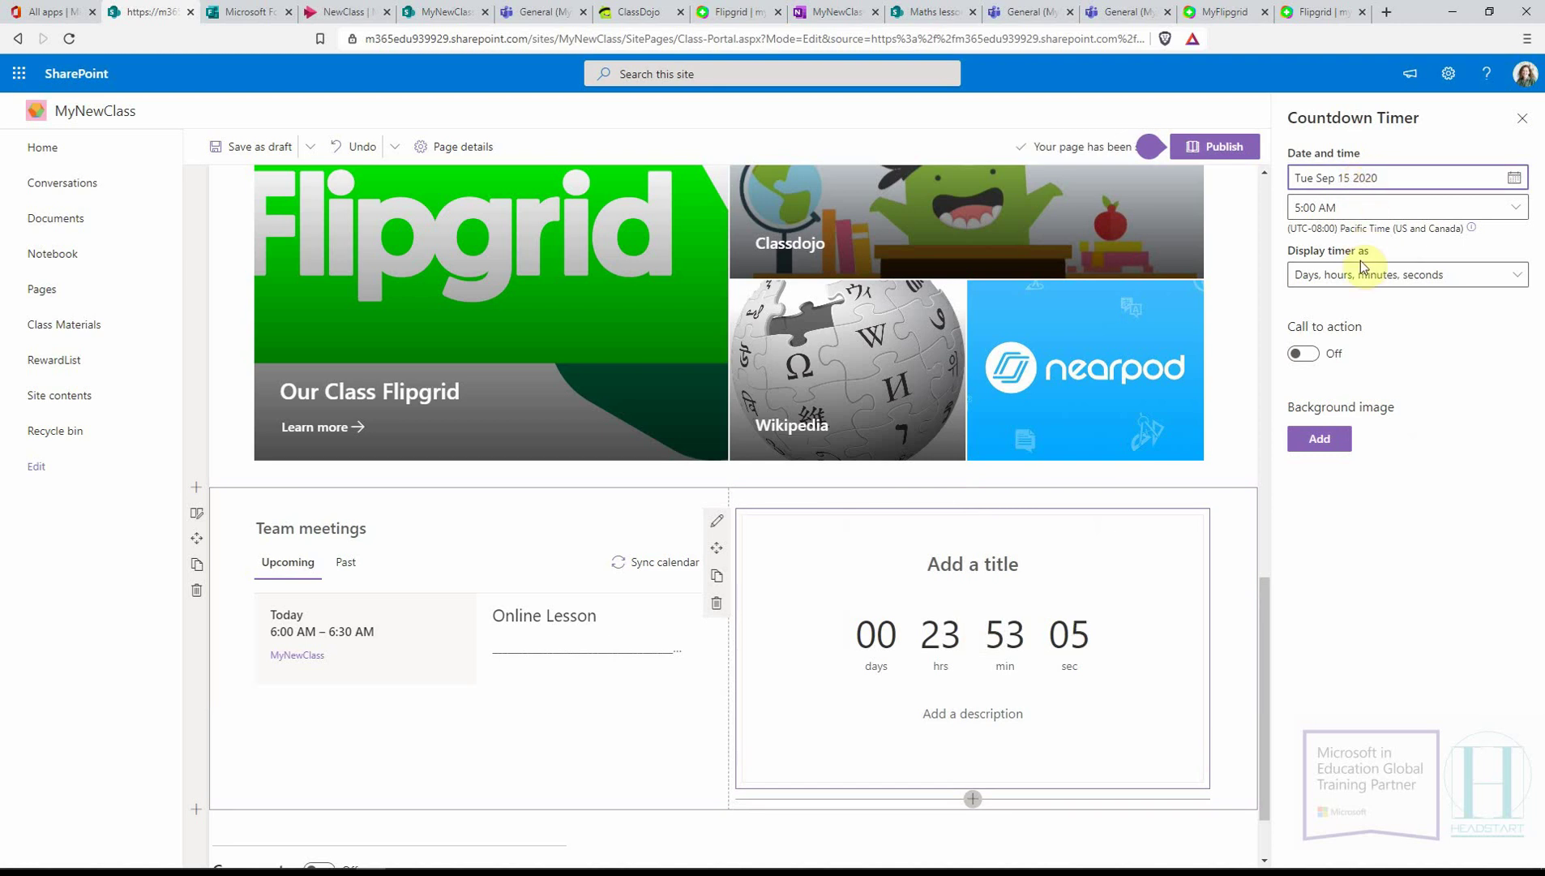
left_click(1330, 208)
left_click(1515, 207)
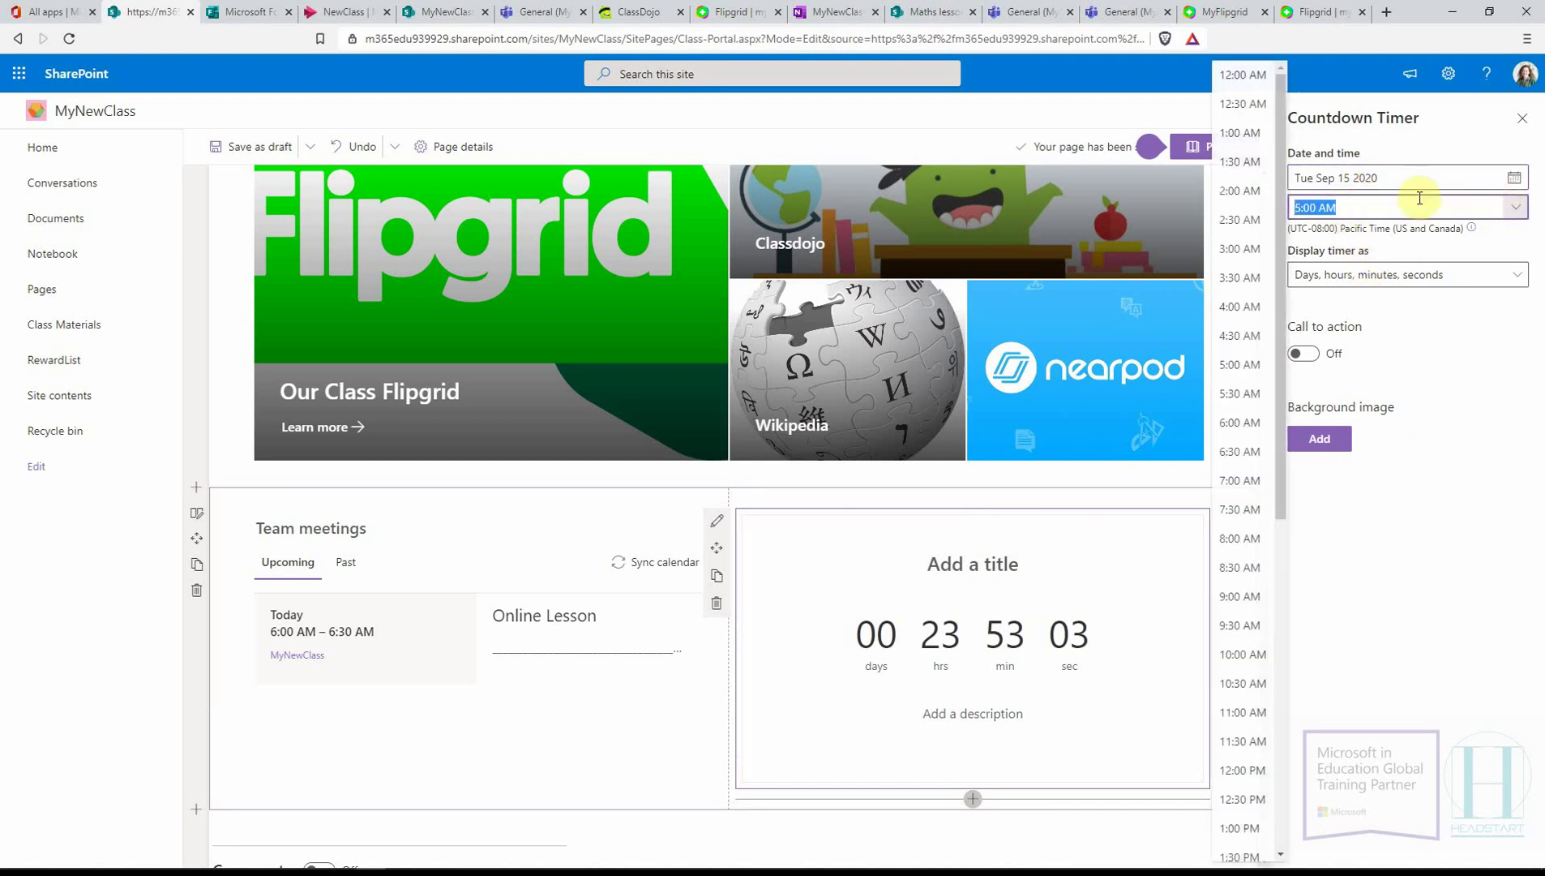
left_click(1240, 423)
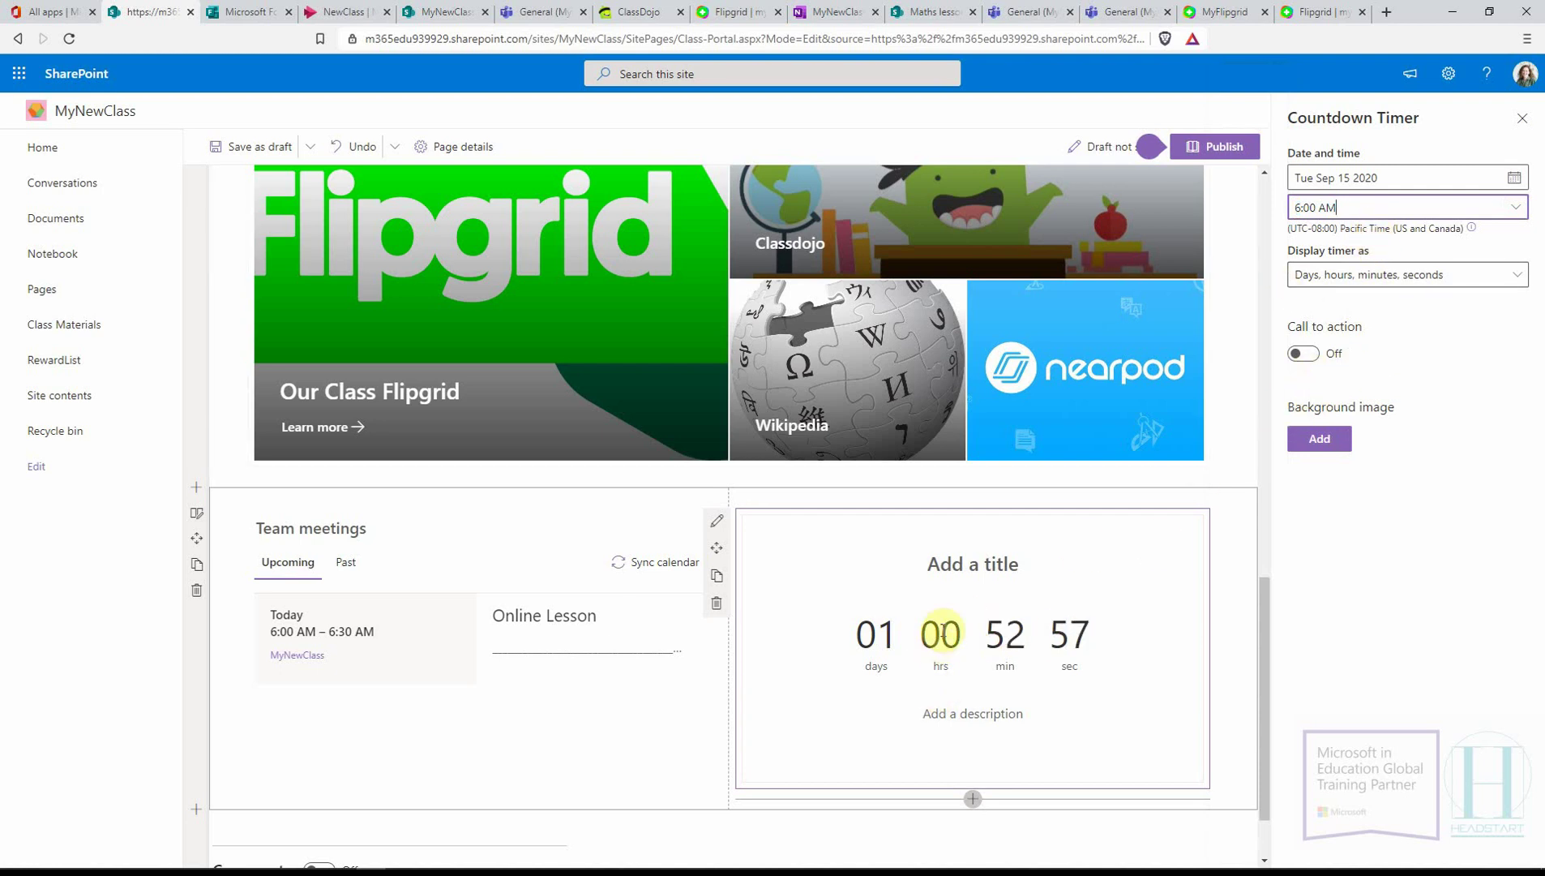
- Enable the Countdown Timer's call to action and set its text to "Click here to join"
left_click(1302, 353)
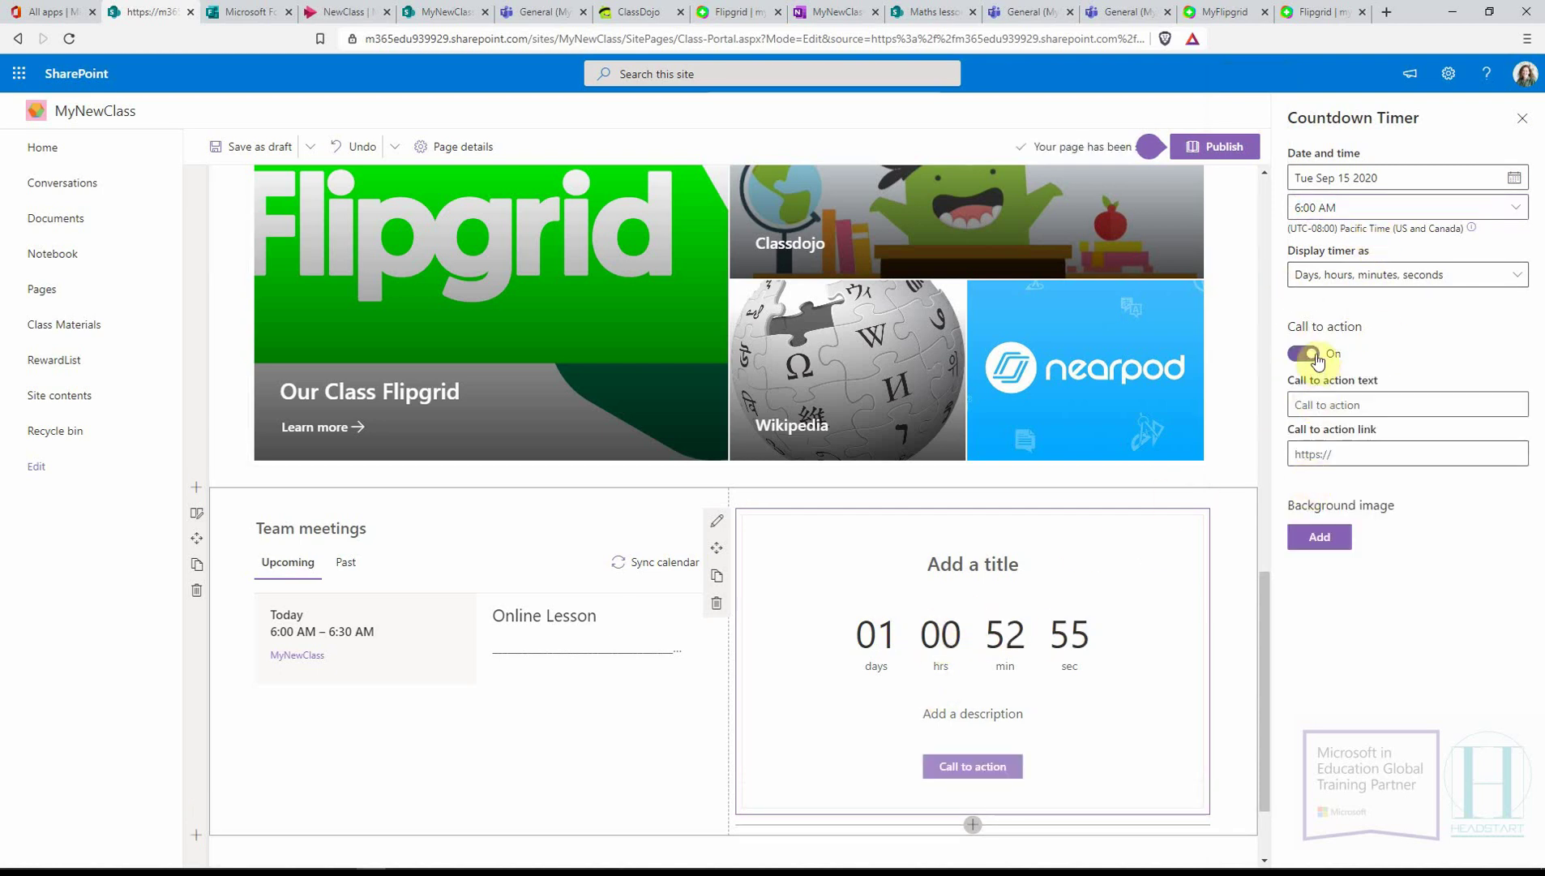
left_click(1361, 399)
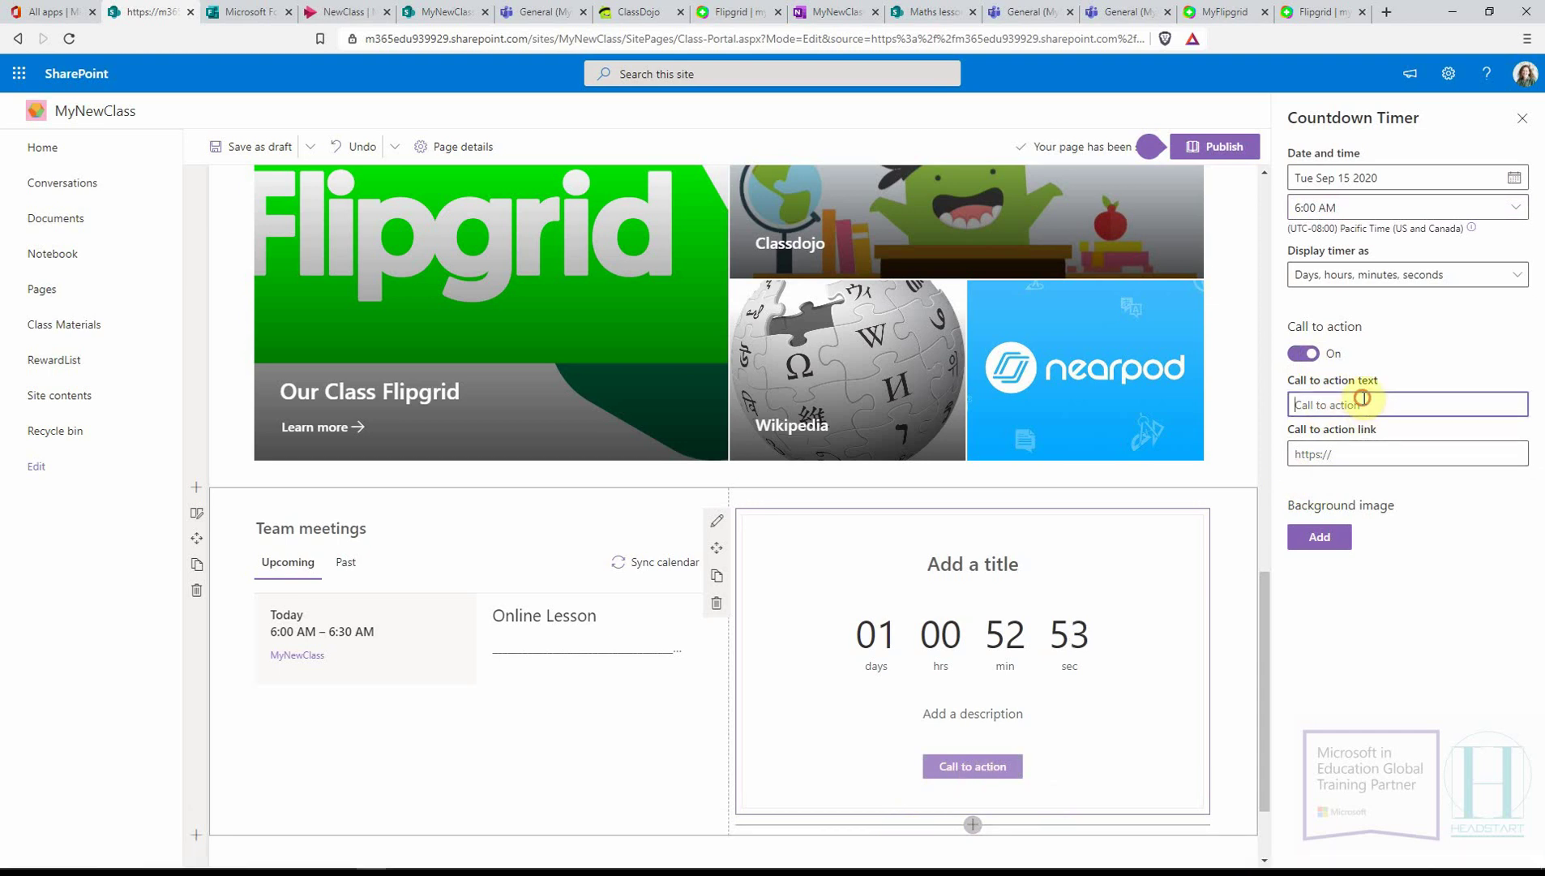
type("Click h")
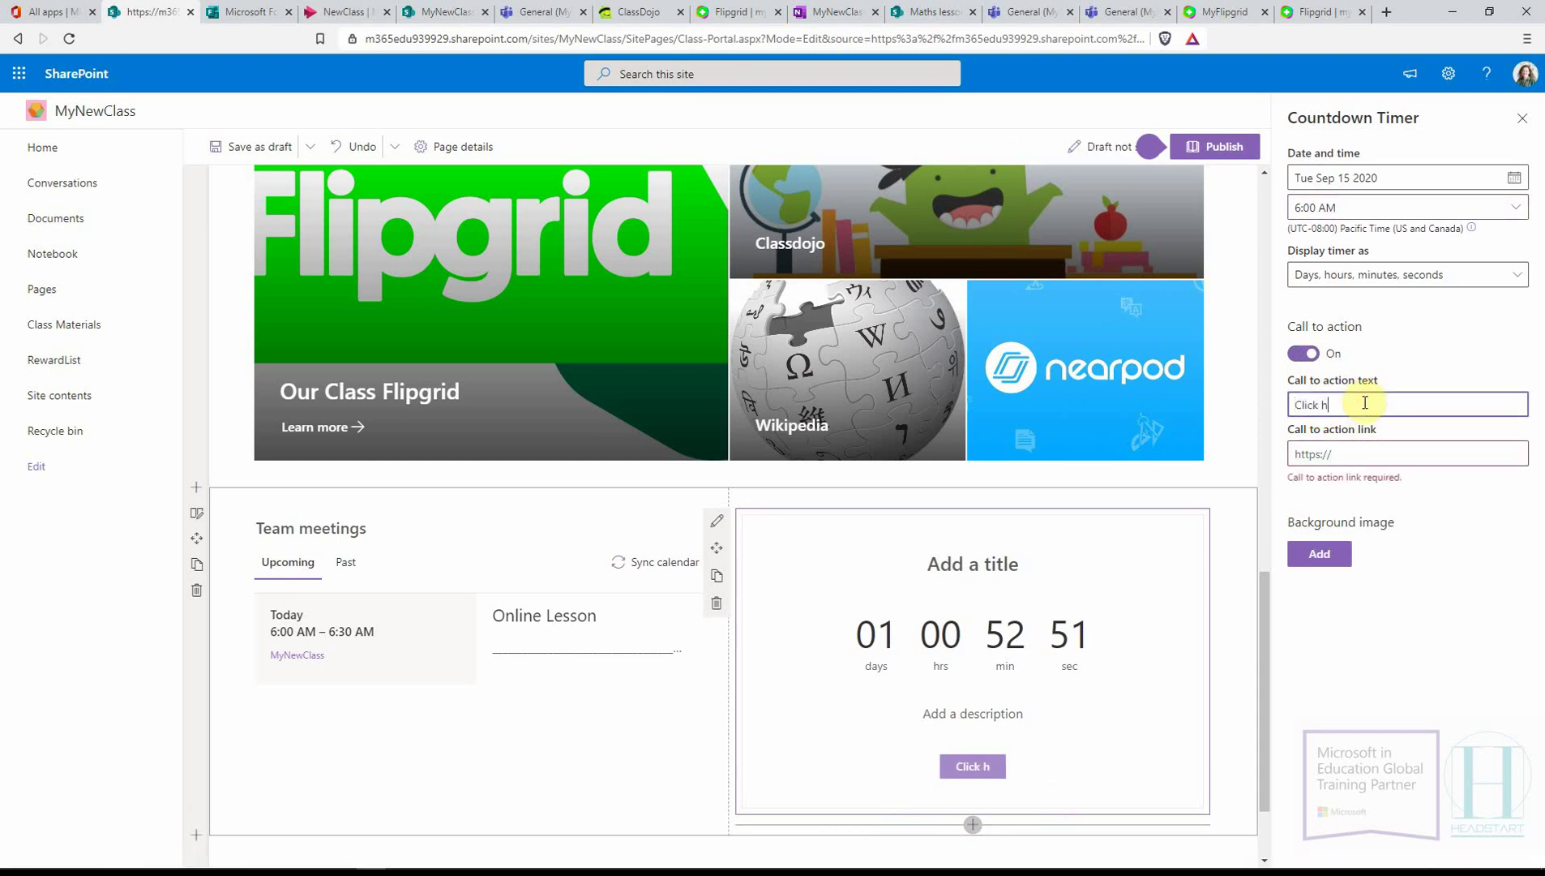
type("ere to join")
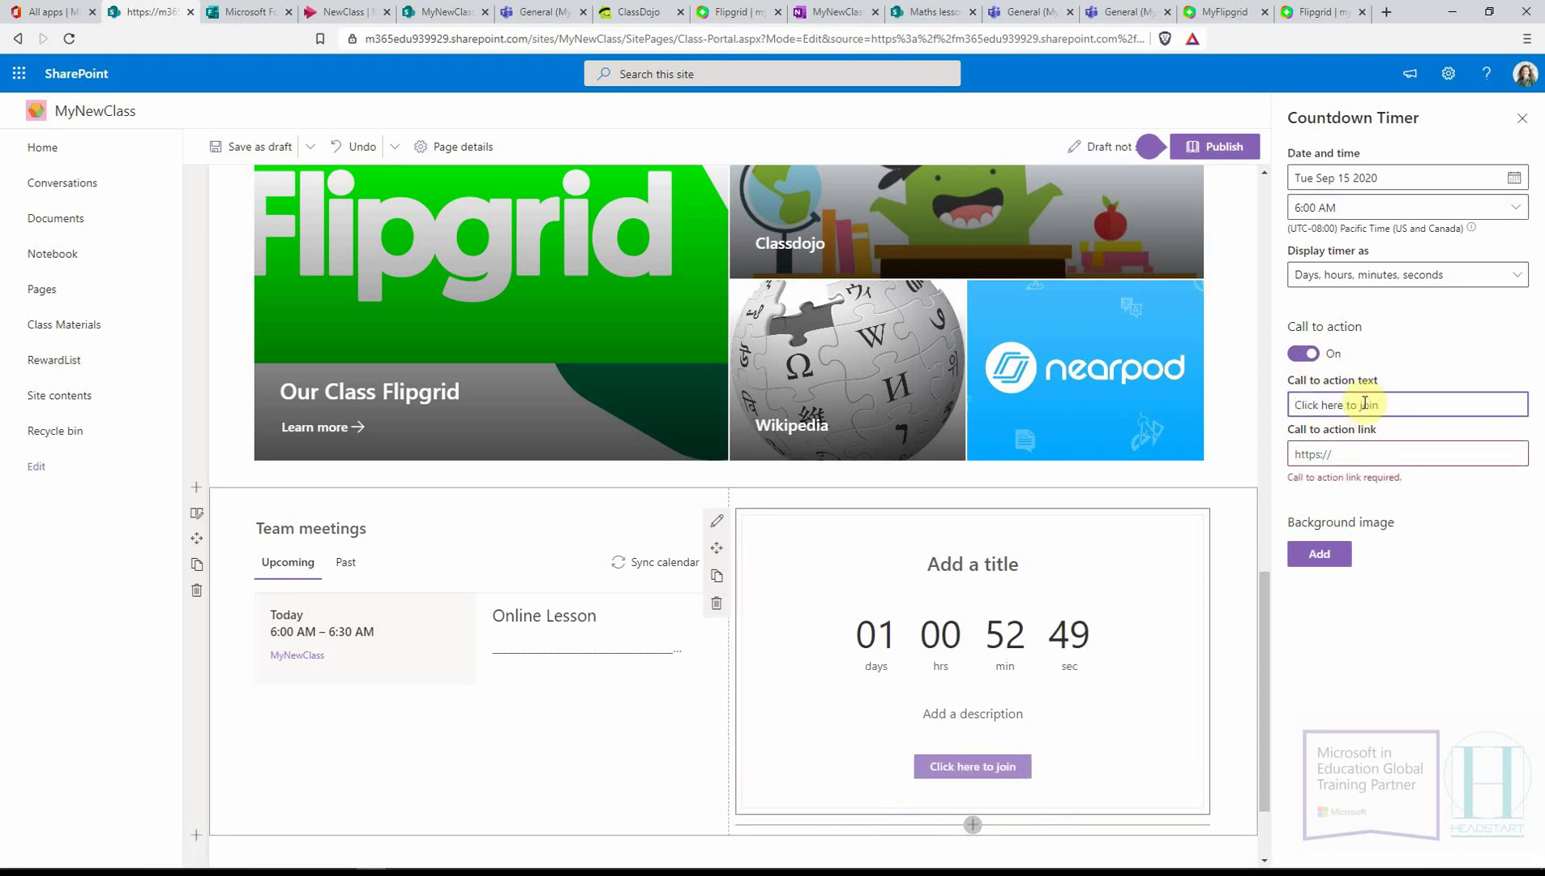
- Copy the Teams meeting join link from the Online Lesson calendar event and paste it as the Countdown Timer's call to action link
left_click(531, 626)
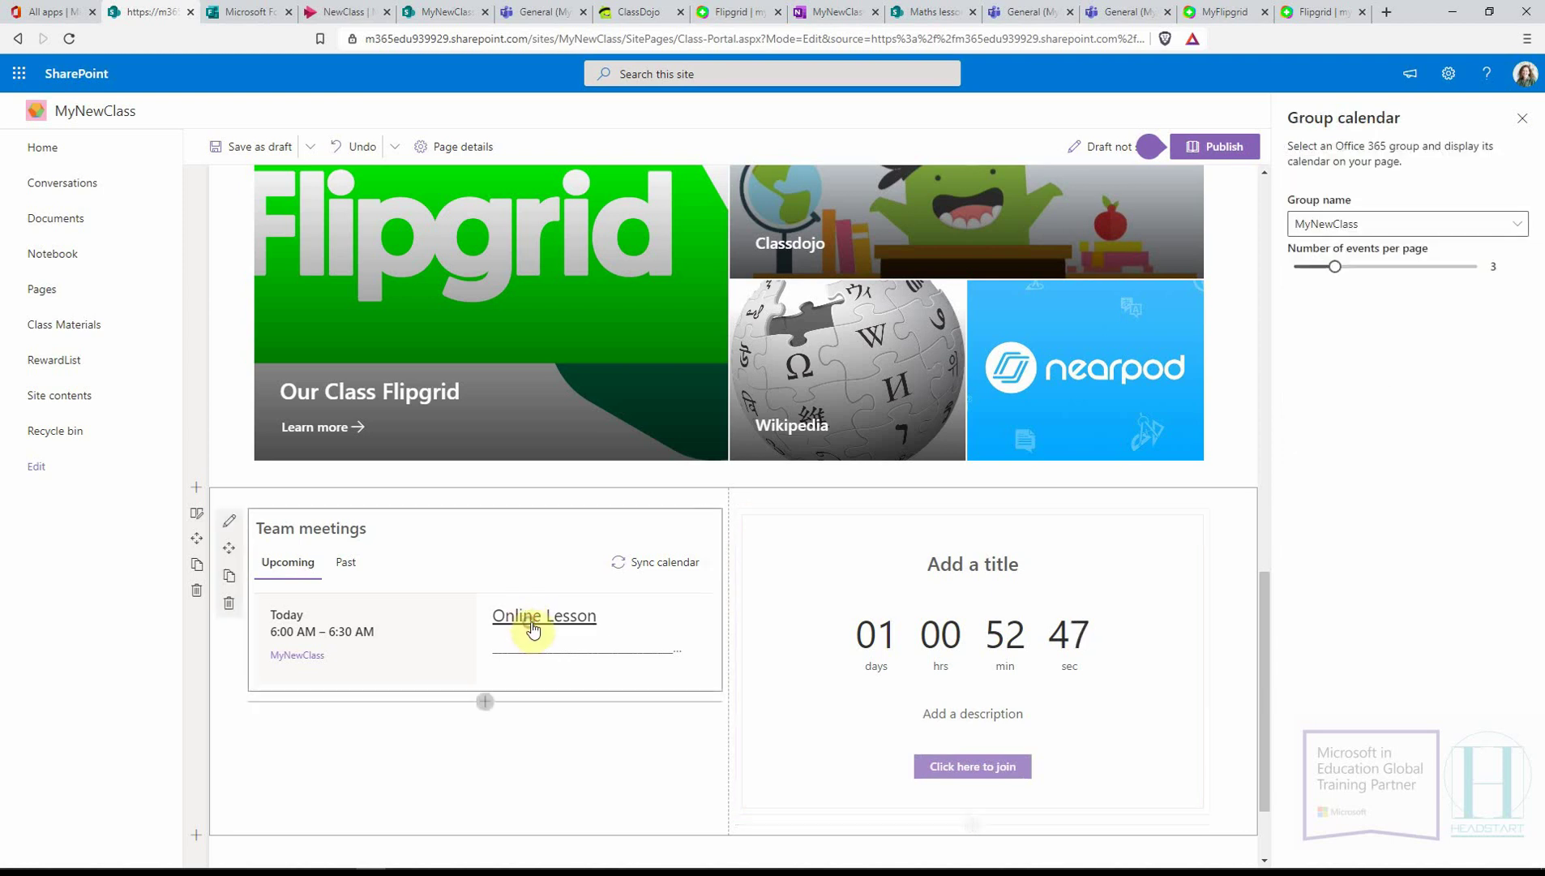
left_click(535, 619)
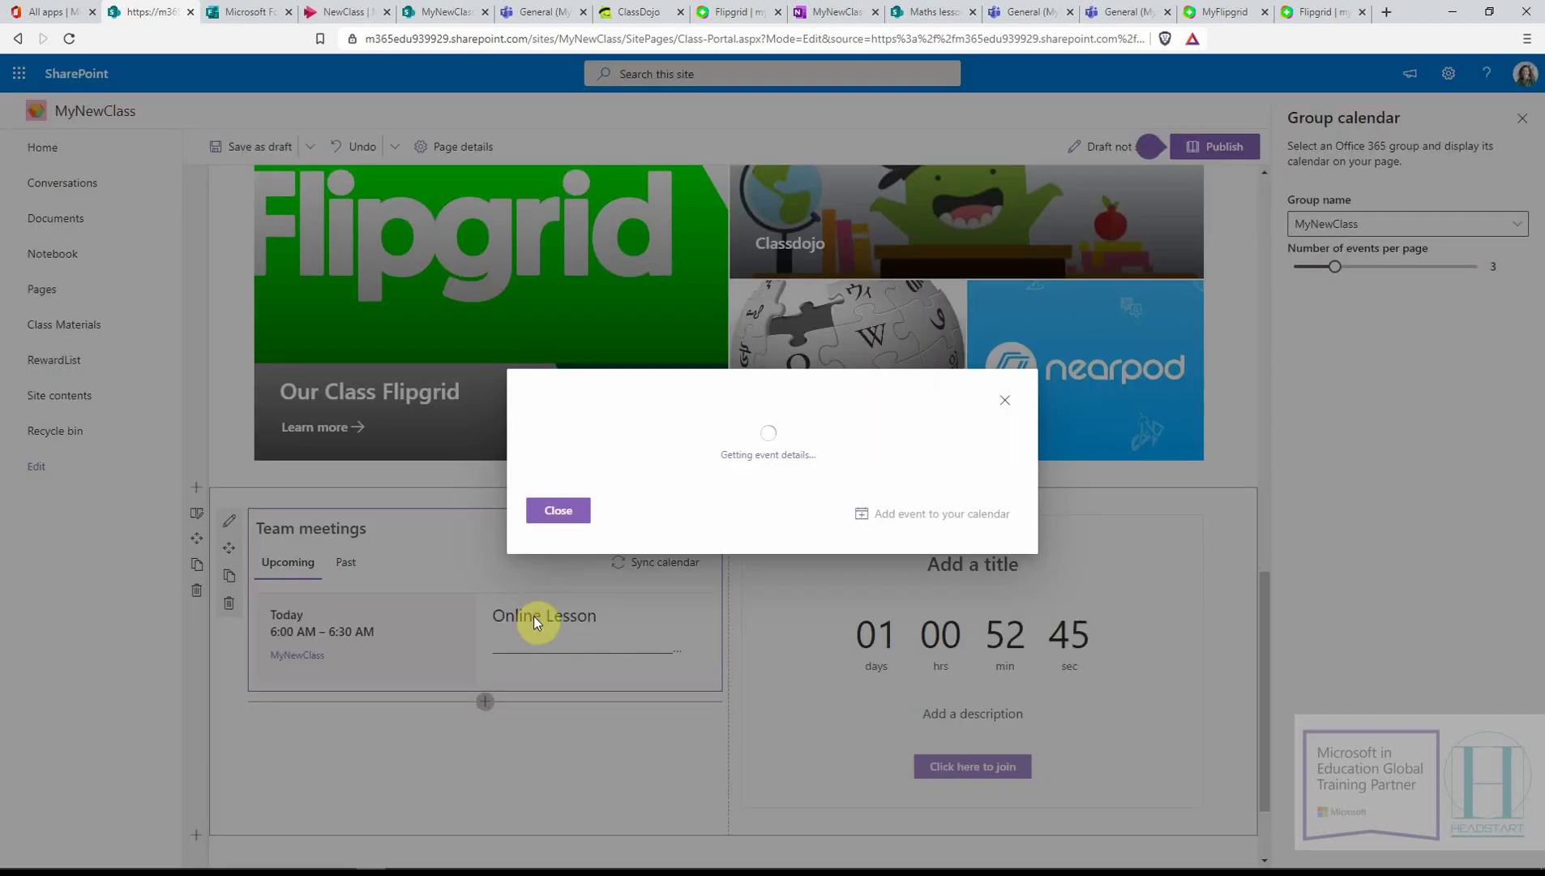
left_click_drag(729, 509, 527, 520)
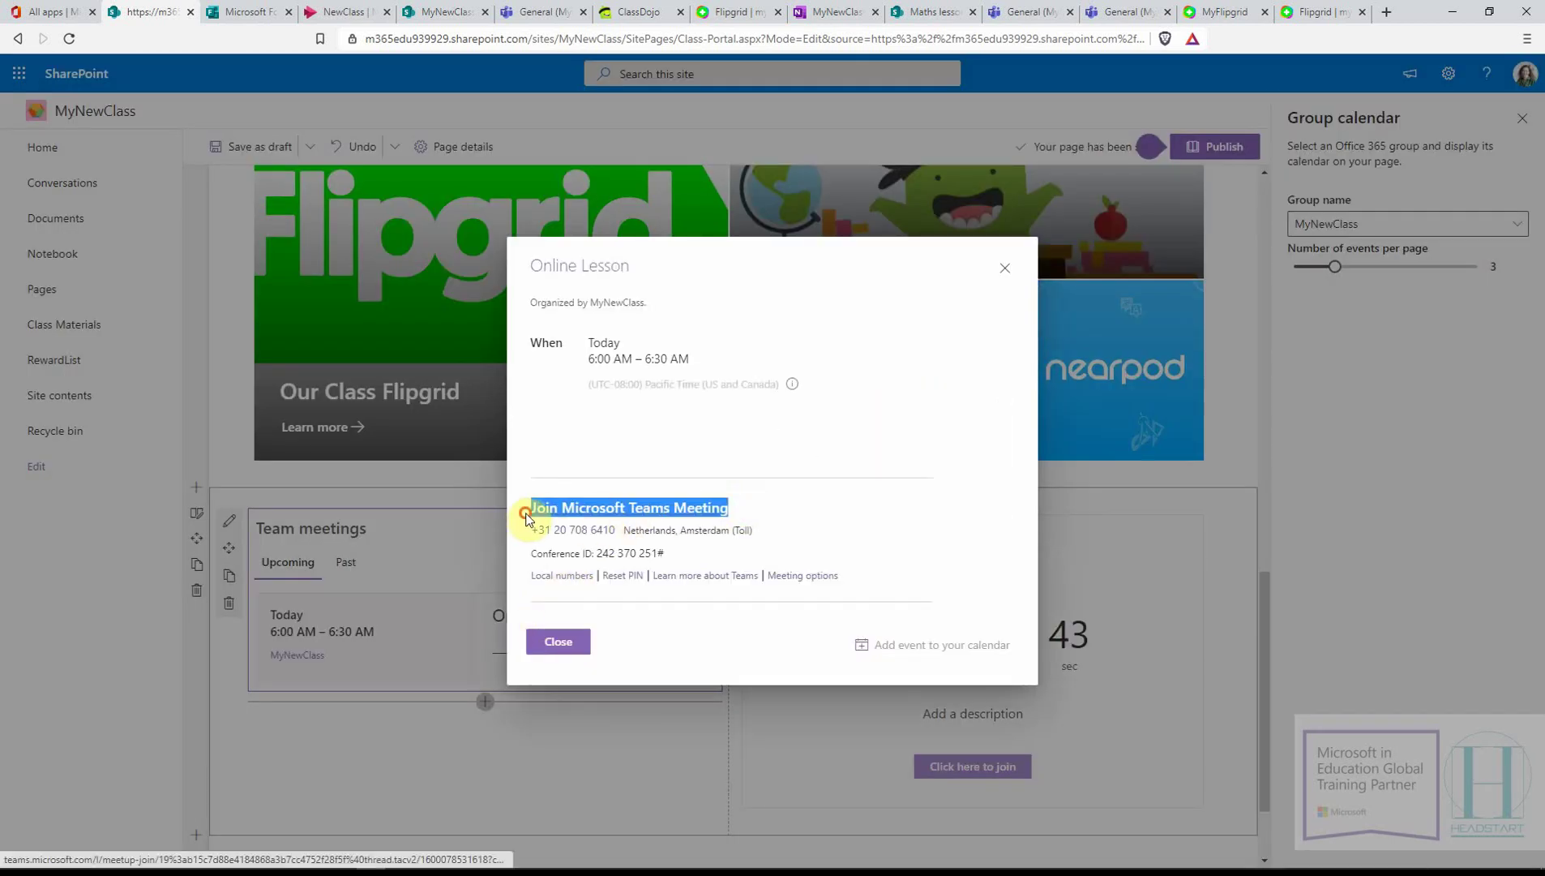
right_click(590, 507)
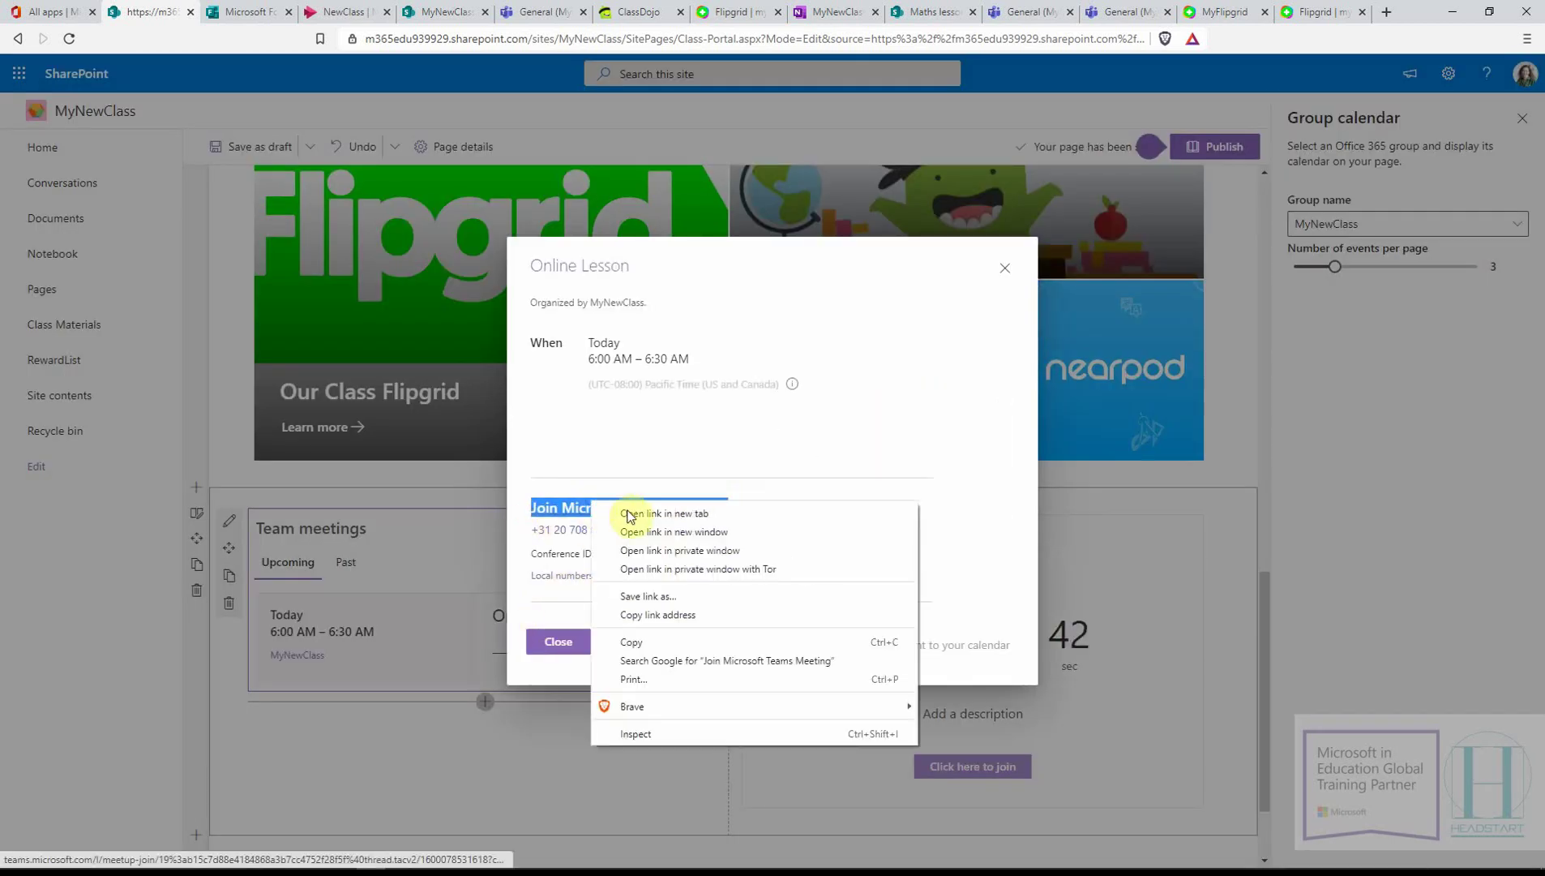
left_click(649, 639)
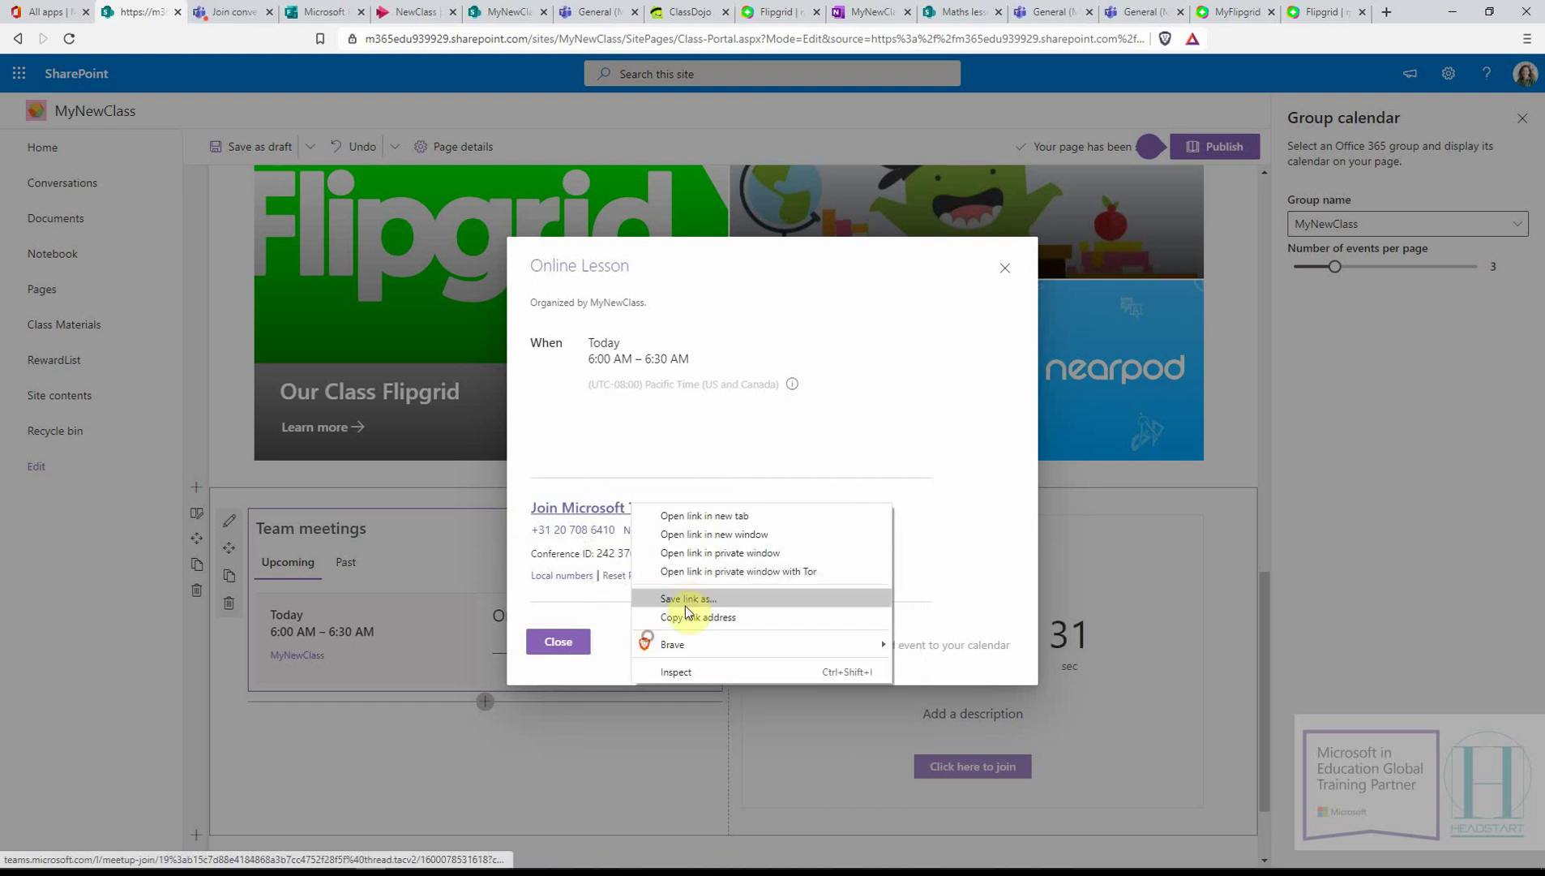
left_click(686, 612)
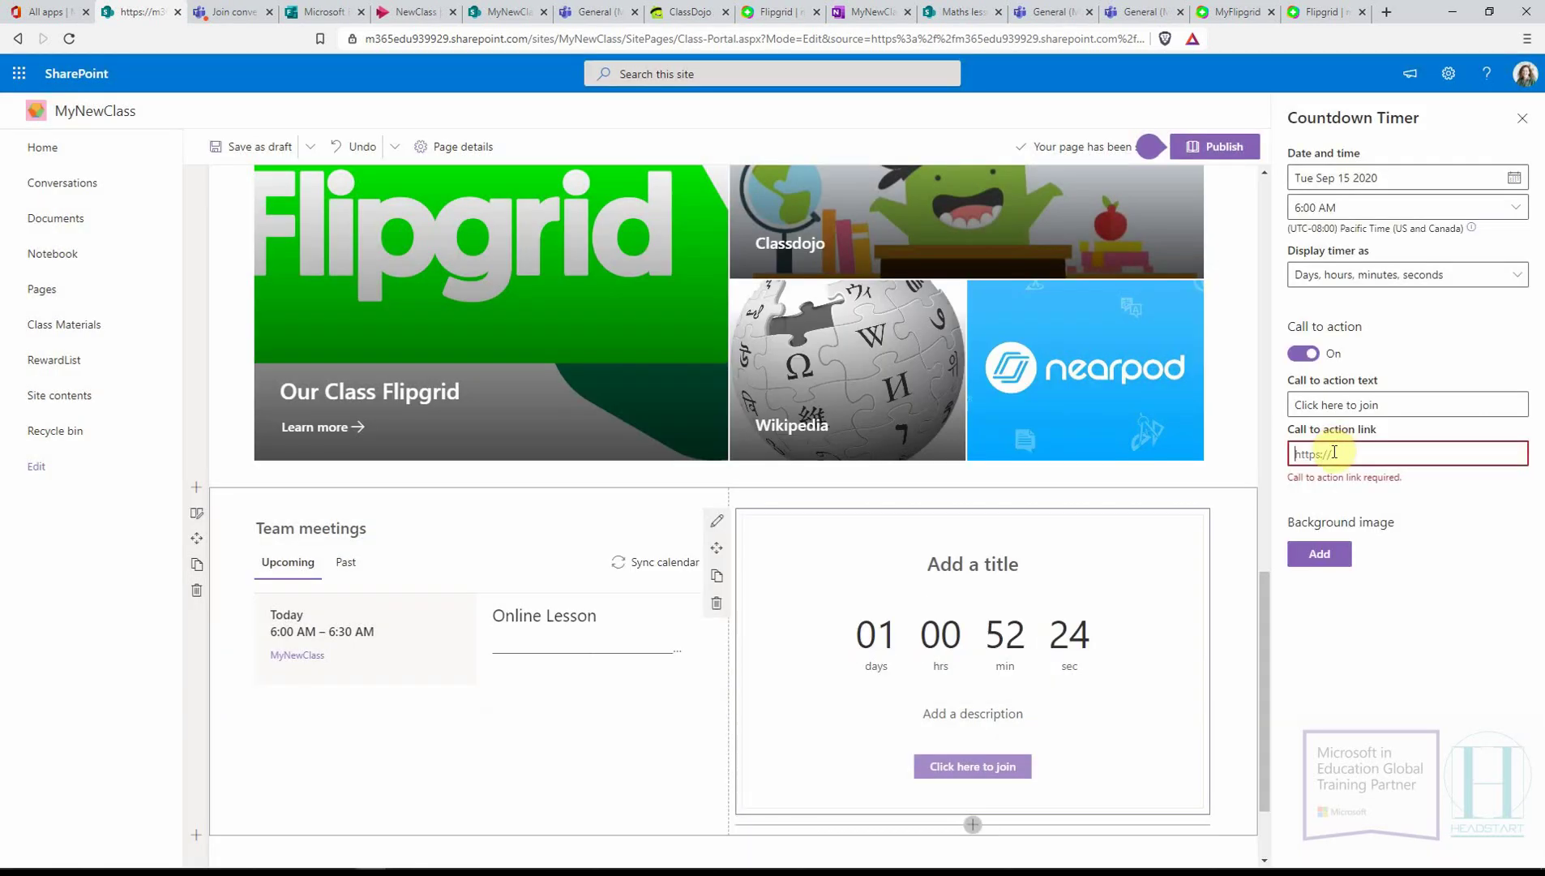
key("ctrl+v")
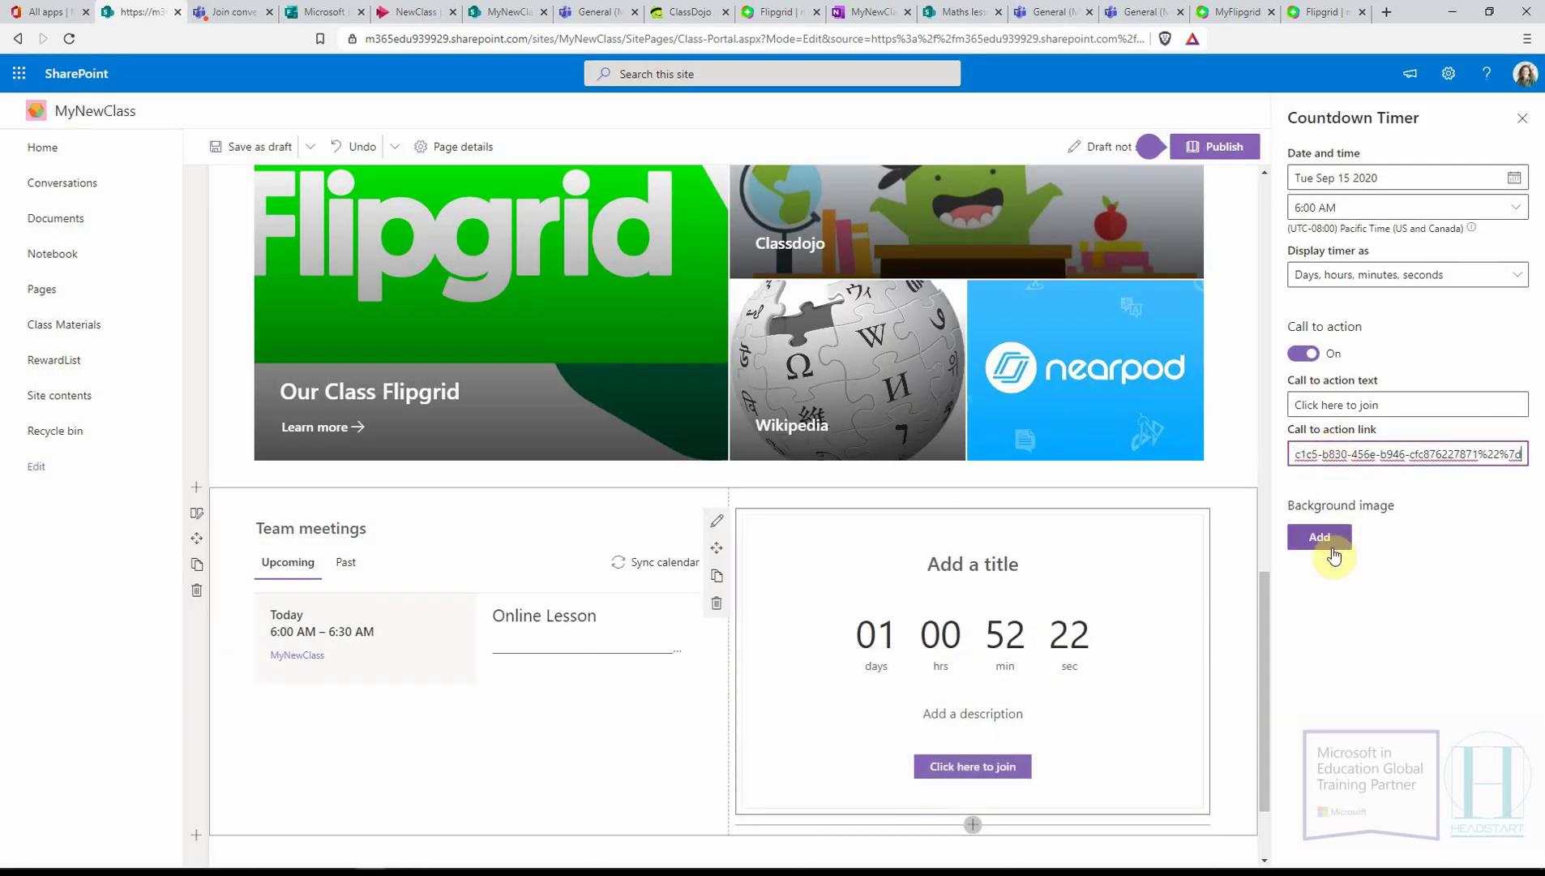
- Add a Countdown Timer background image by searching the web for "meeting" and inserting the picture of the row of coloured chairs
left_click(1319, 537)
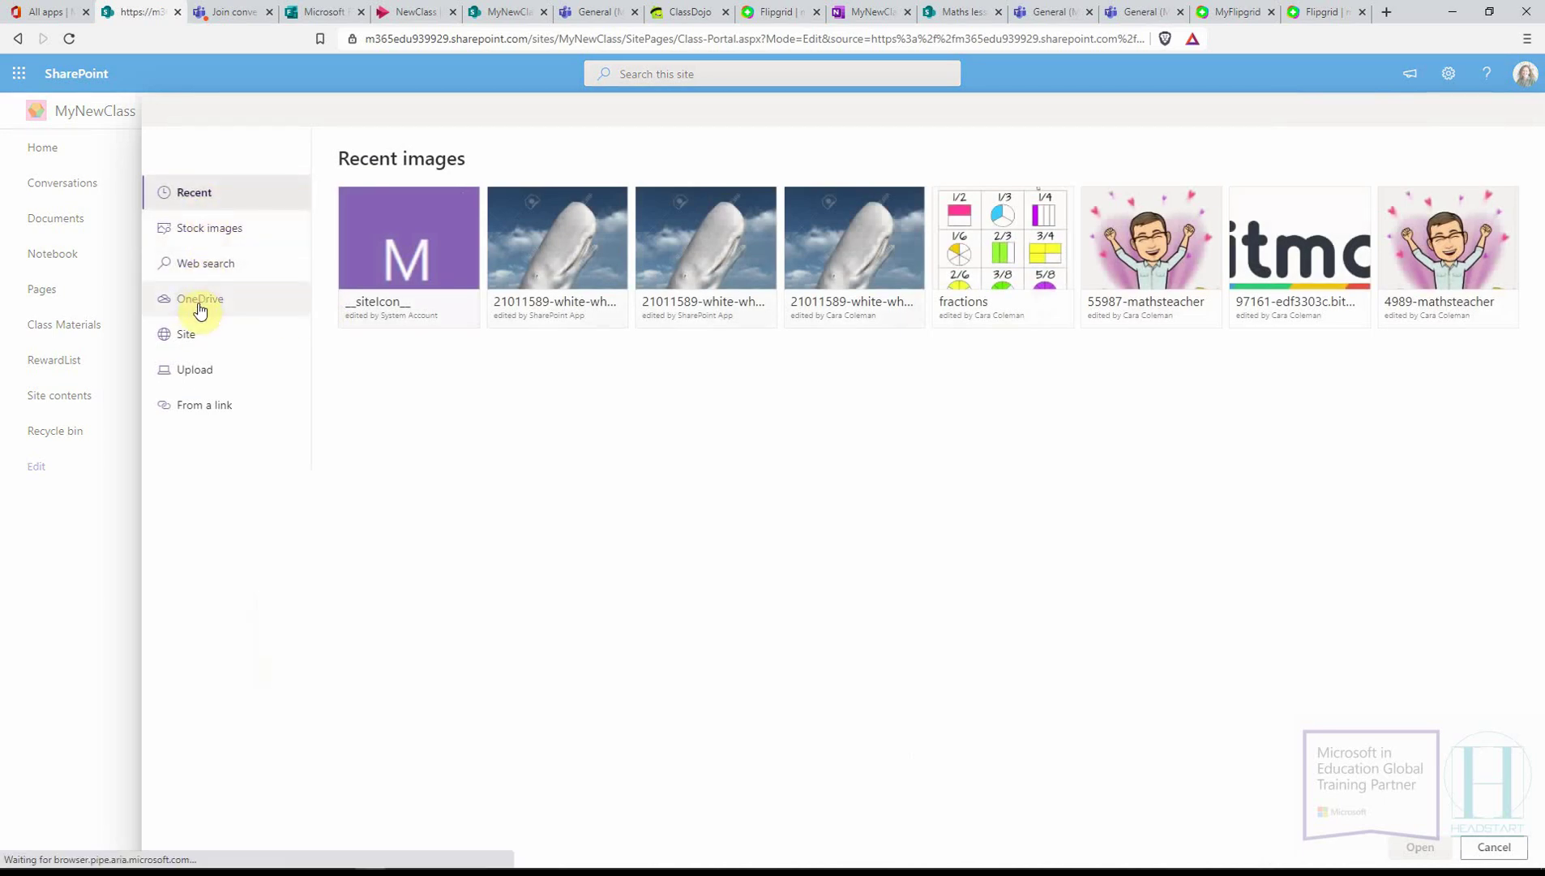
left_click(212, 265)
left_click(403, 197)
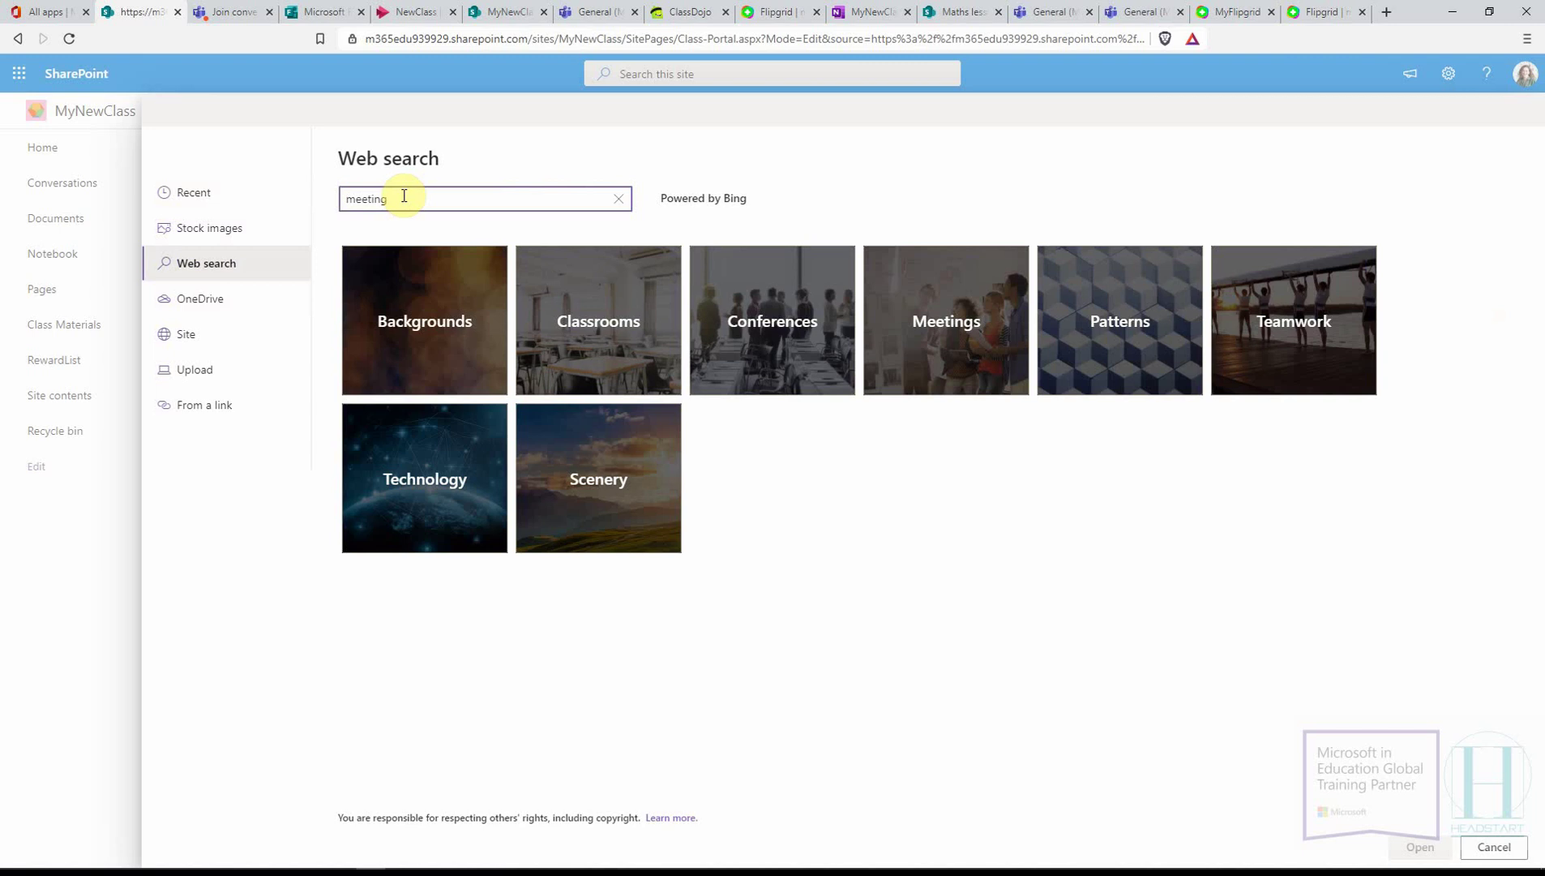
key("Return")
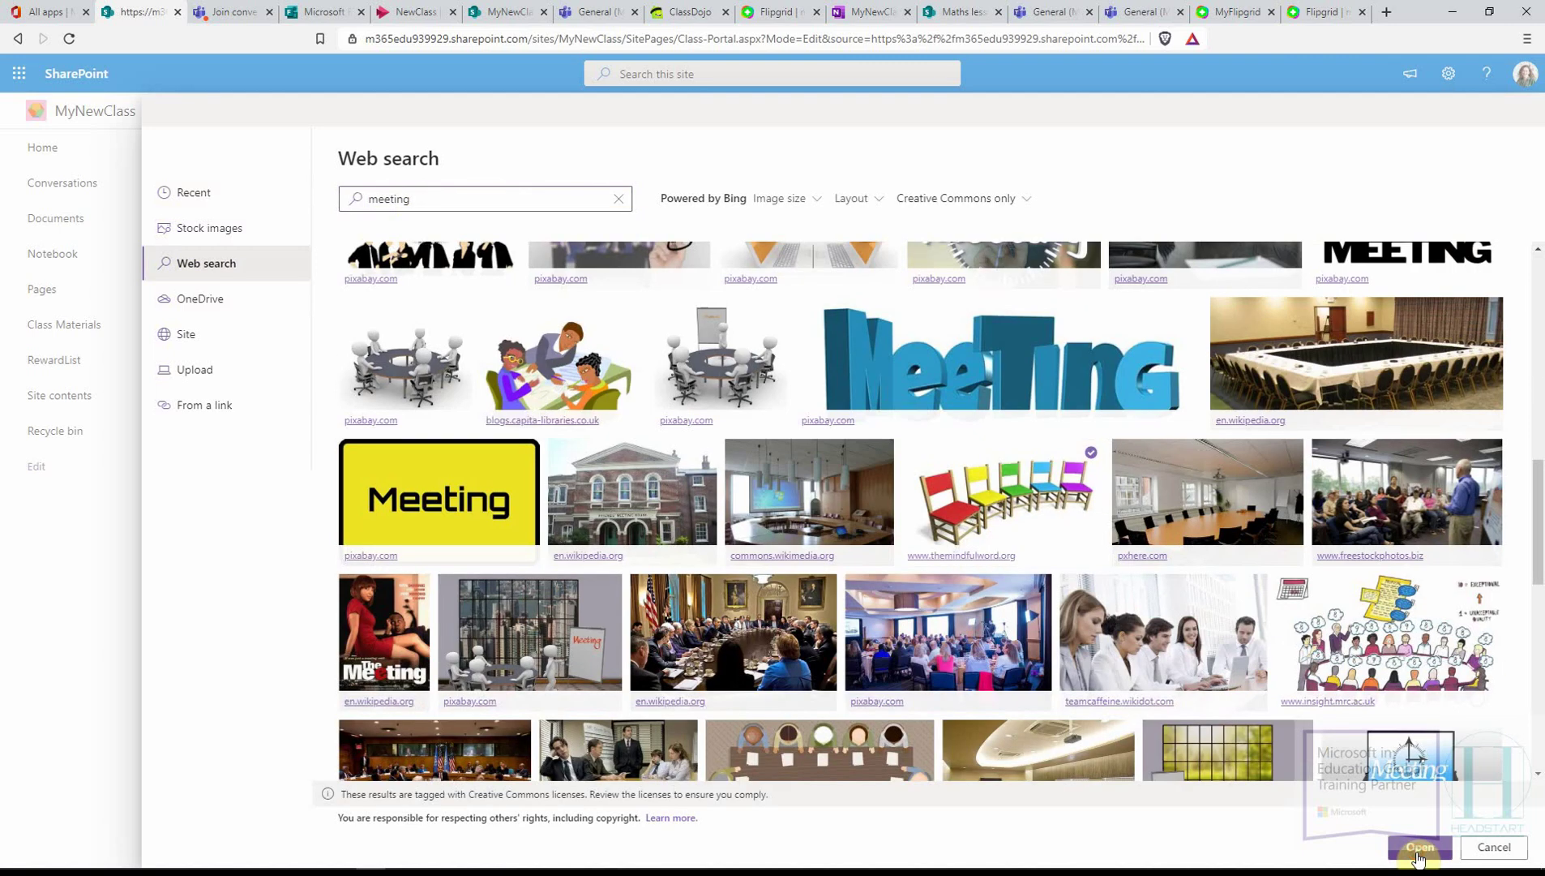
left_click(1420, 846)
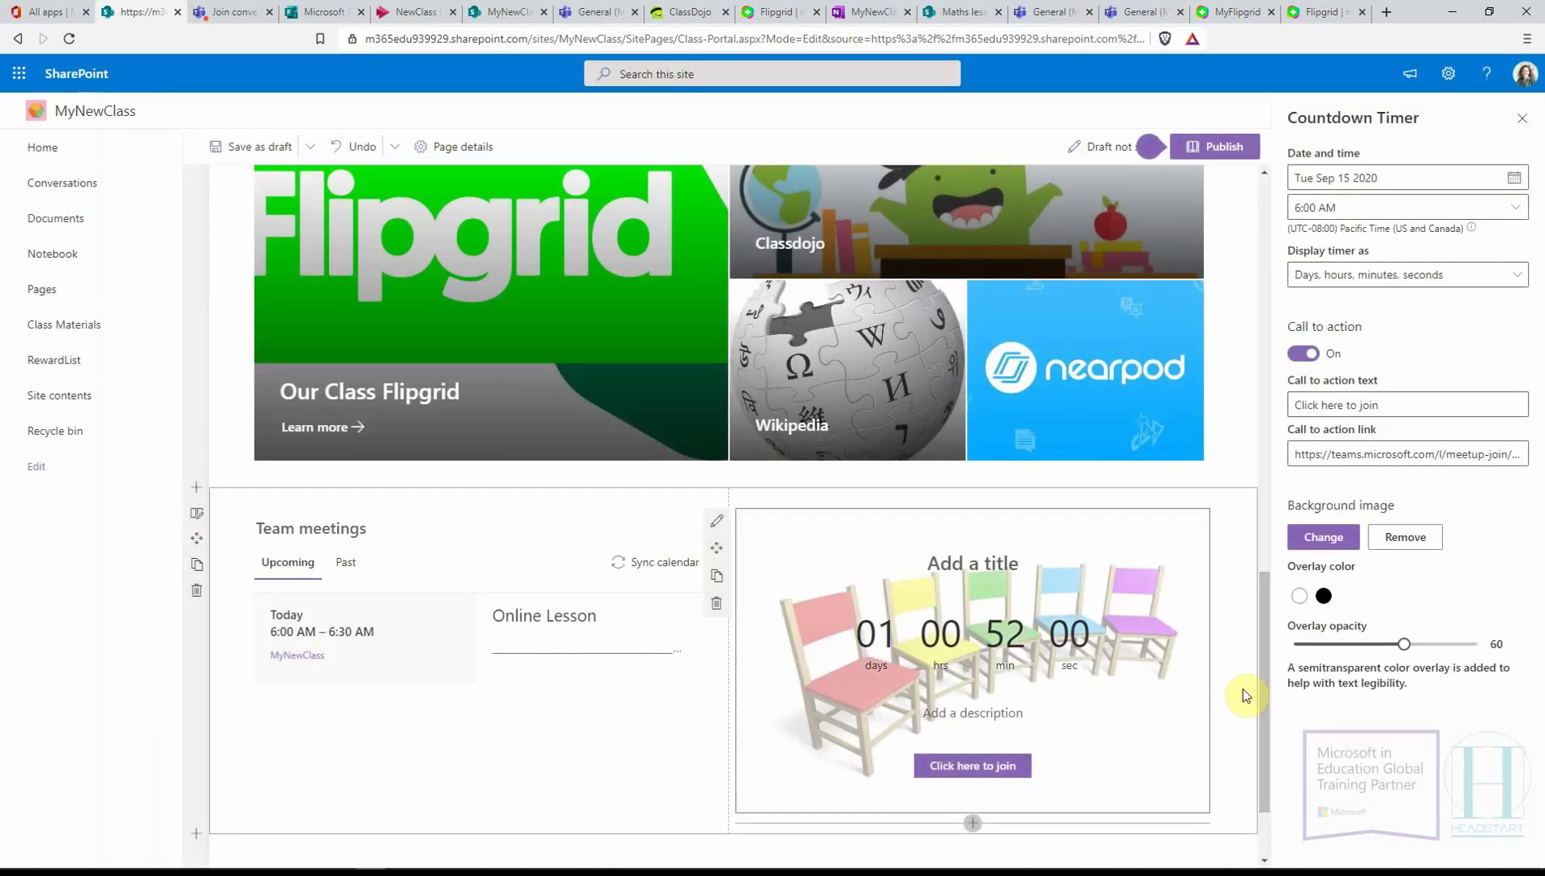
- Set the Countdown Timer's description to "Click the button to join the lesson!" and its title to "Our next lesson is in ......"
scroll(1113, 685, "down", 2)
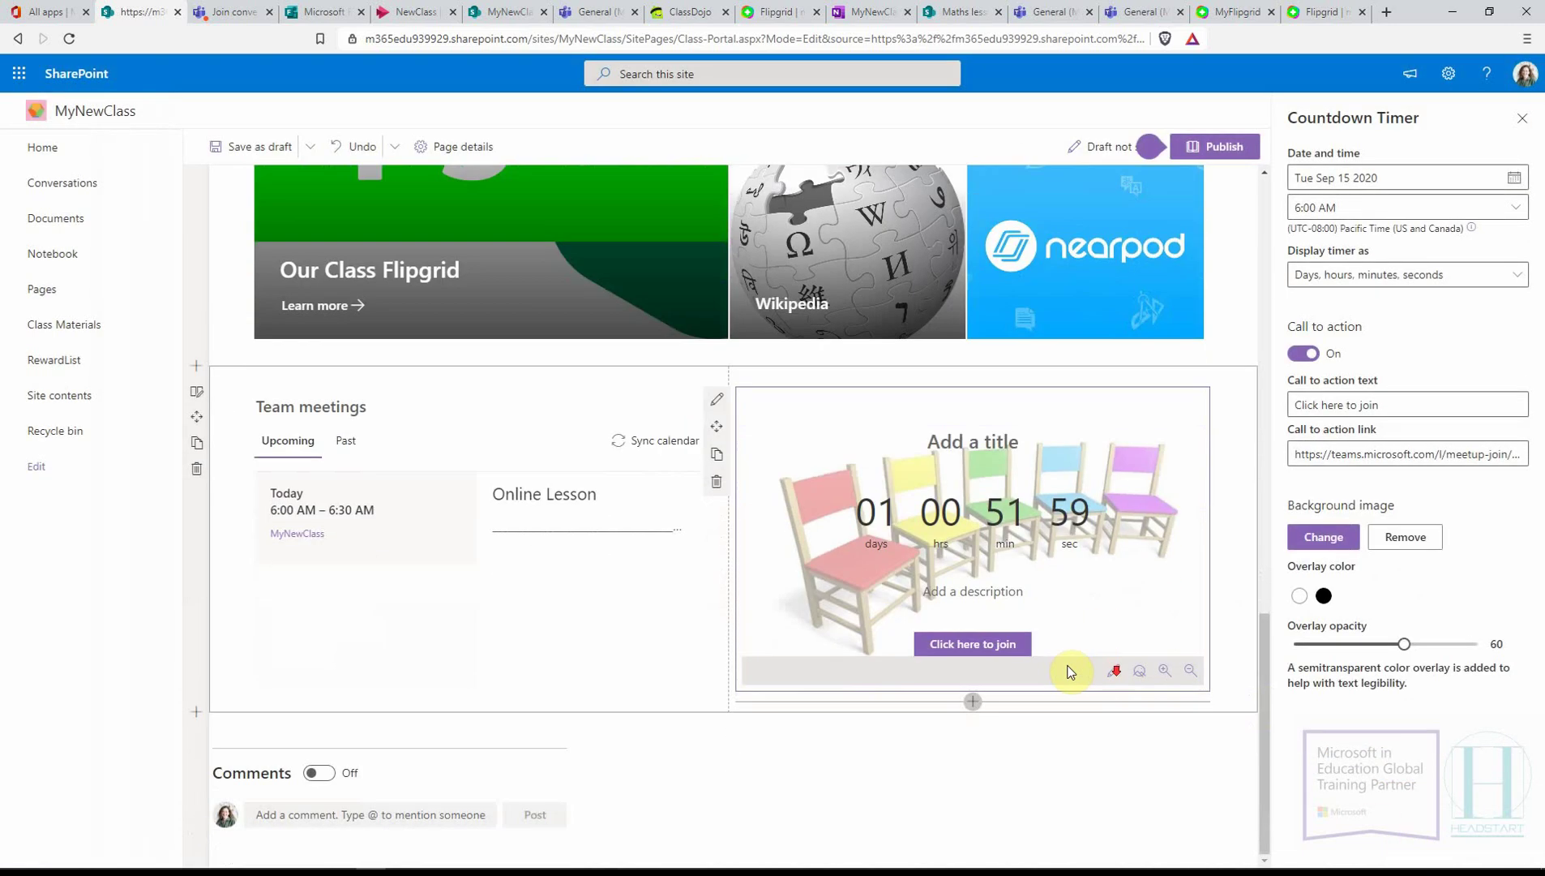
left_click(986, 593)
type("Click he button to j")
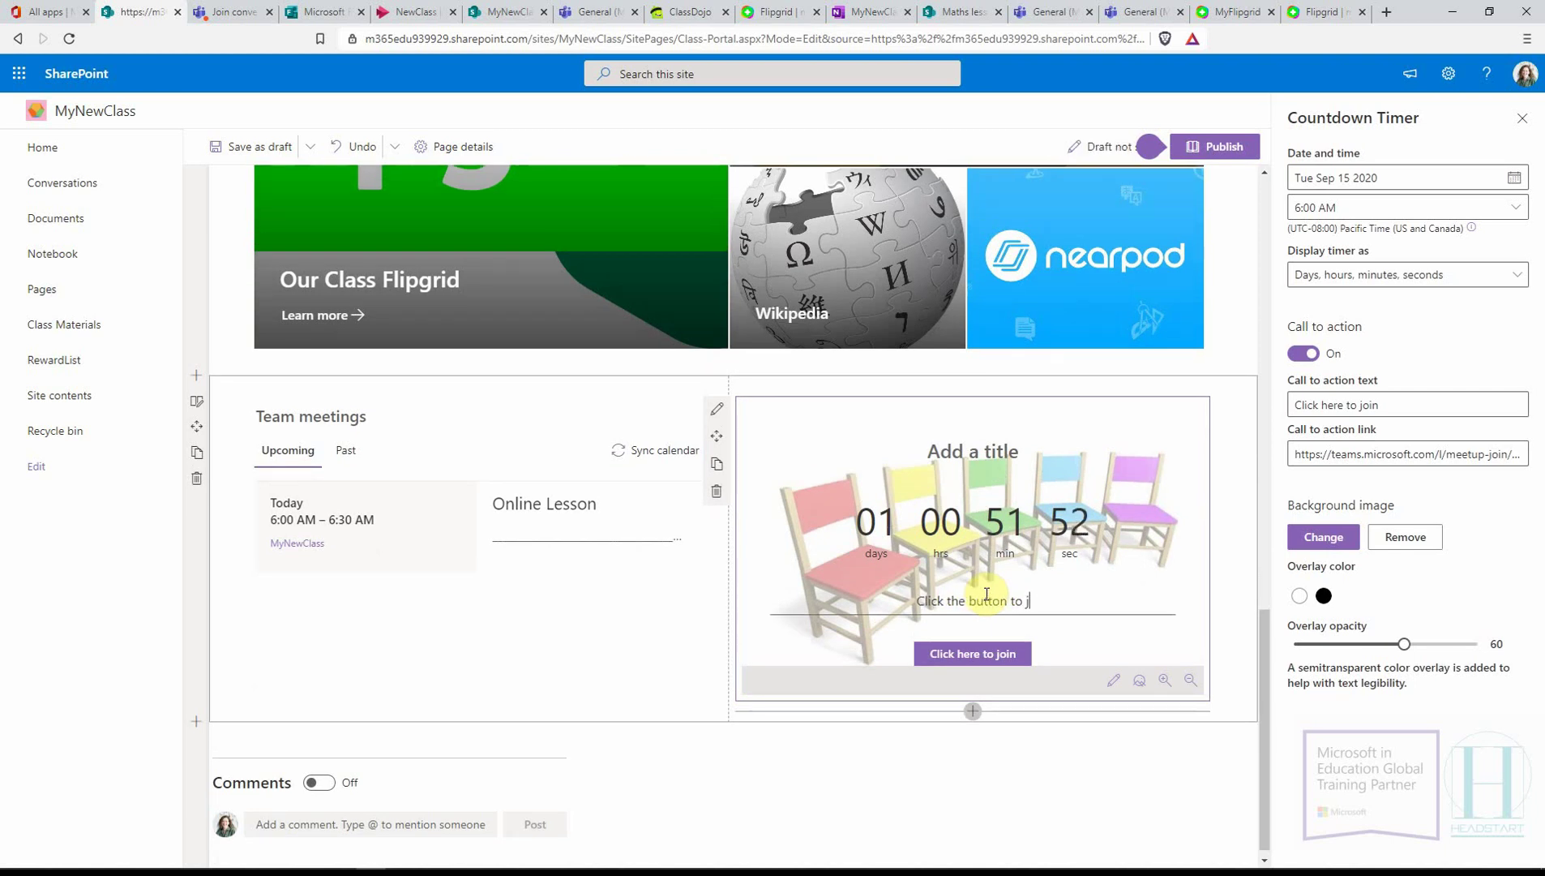
type("!")
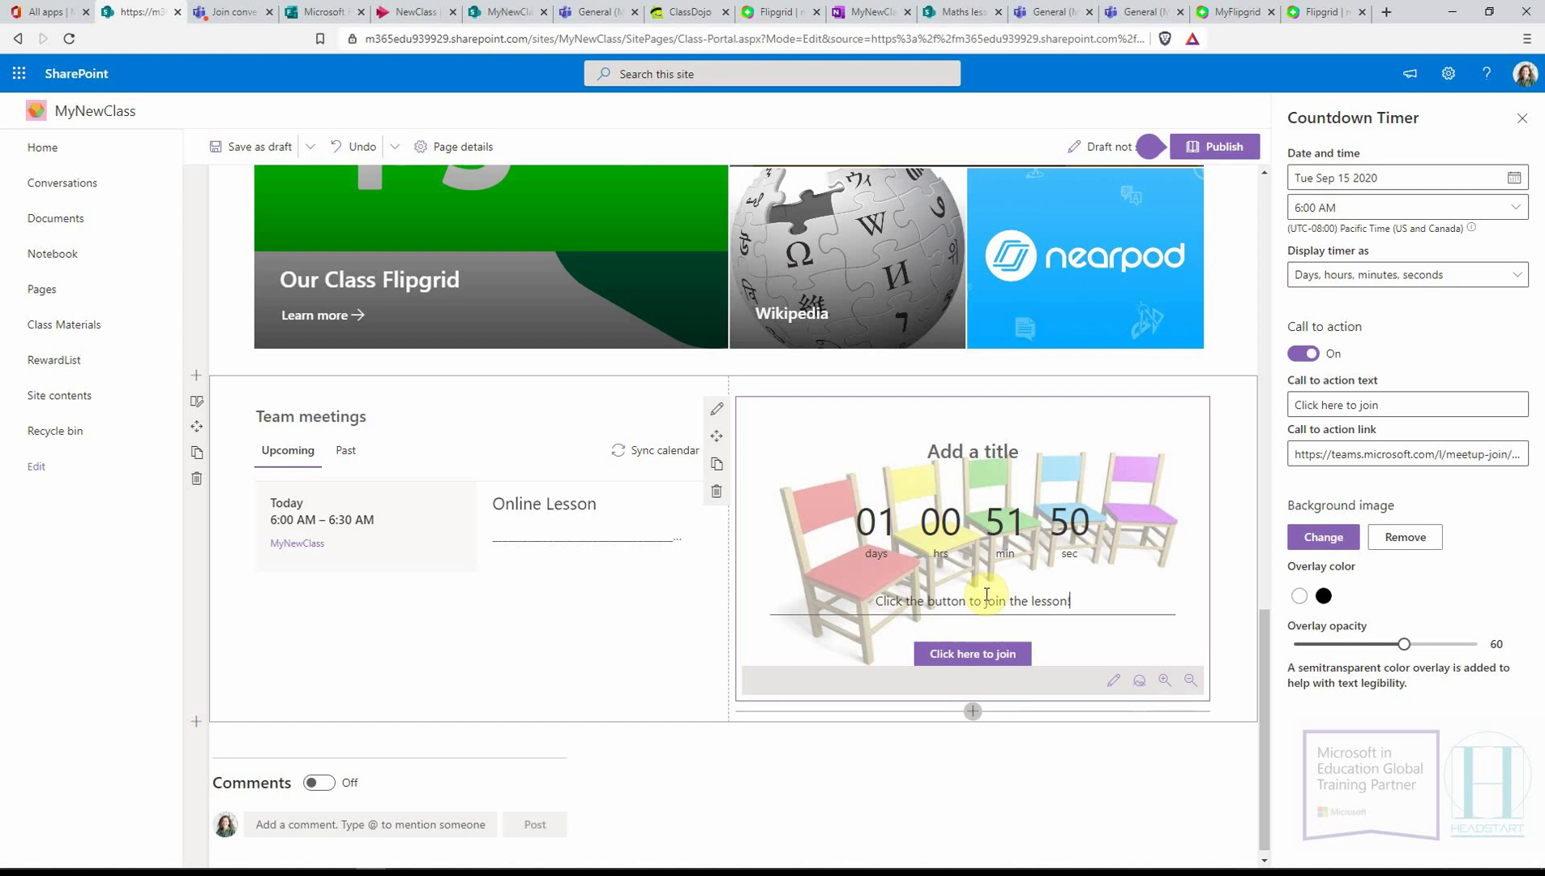
left_click(958, 448)
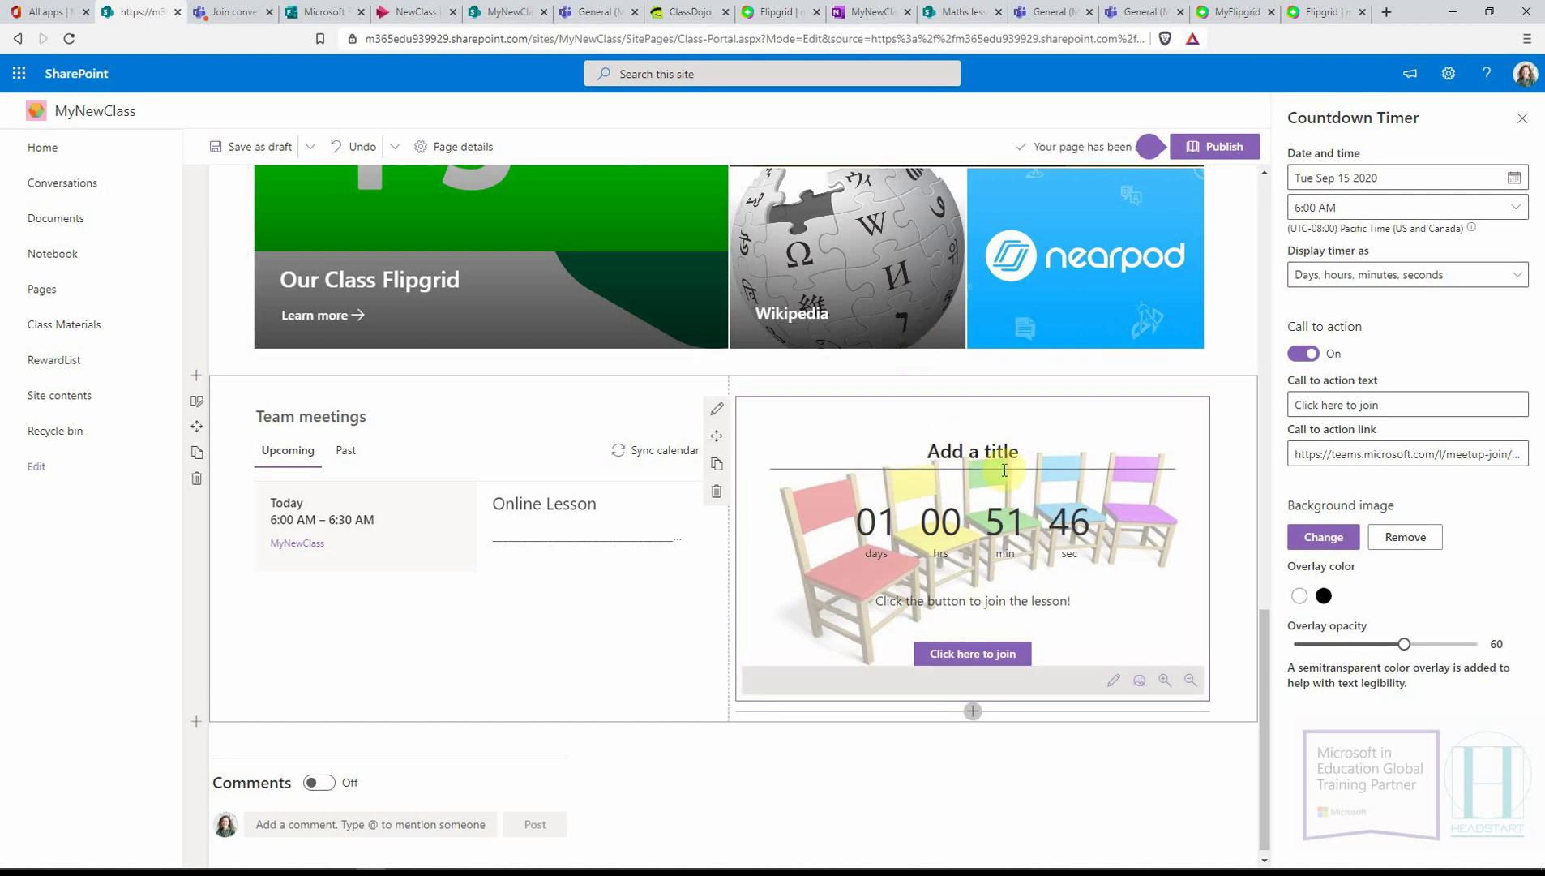
type("Our next lesson ")
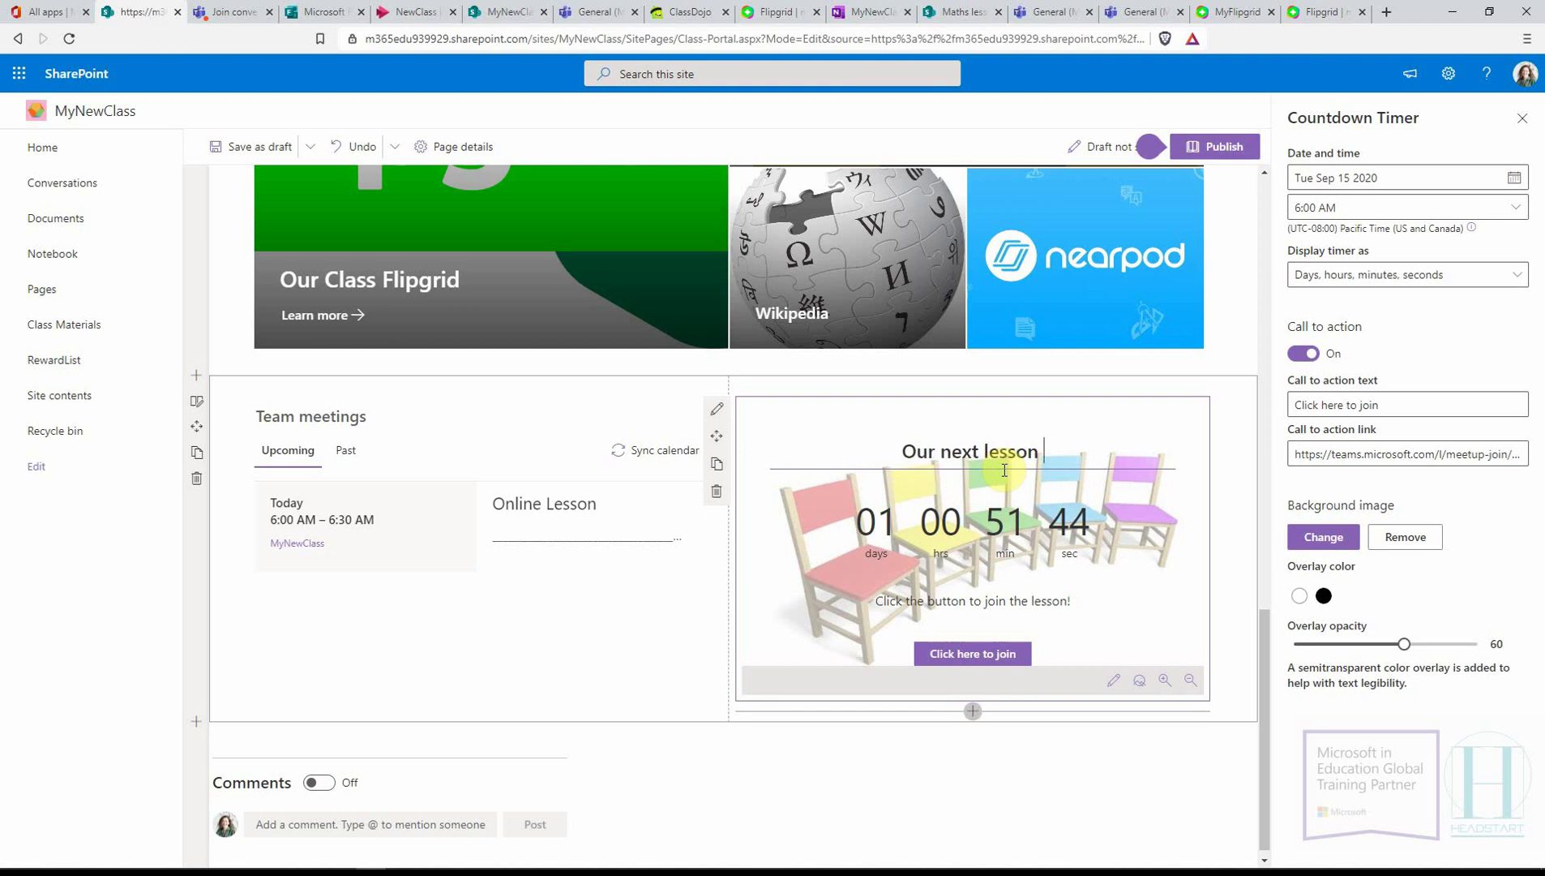
type("is in ......")
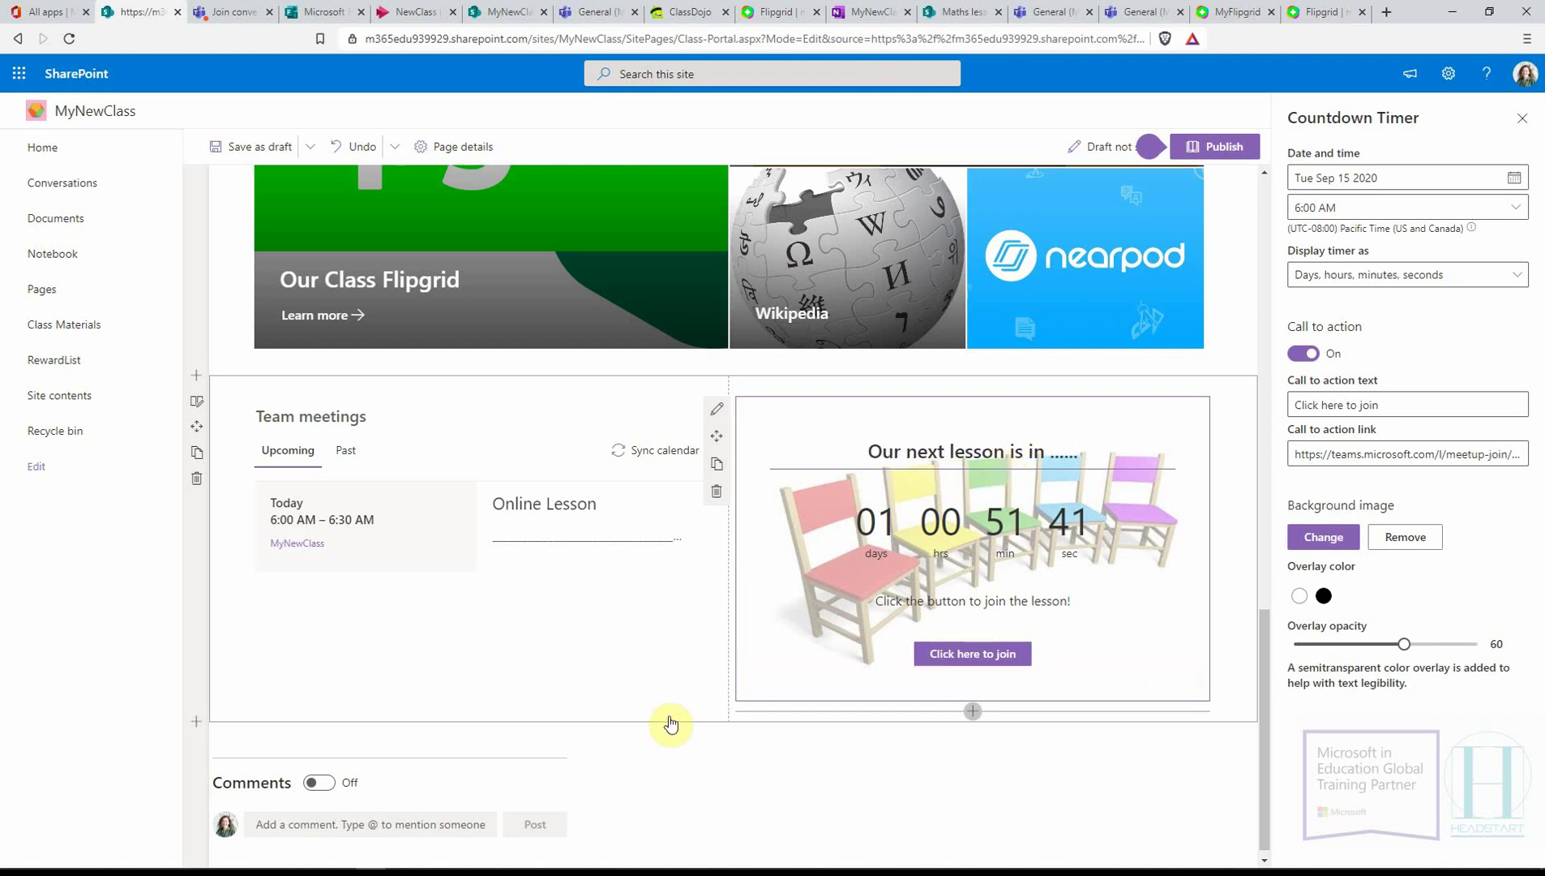
- Review the Class Portal page from its banner through the videos, homework and handouts, Hero tiles, group calendar and countdown timer
left_click(669, 666)
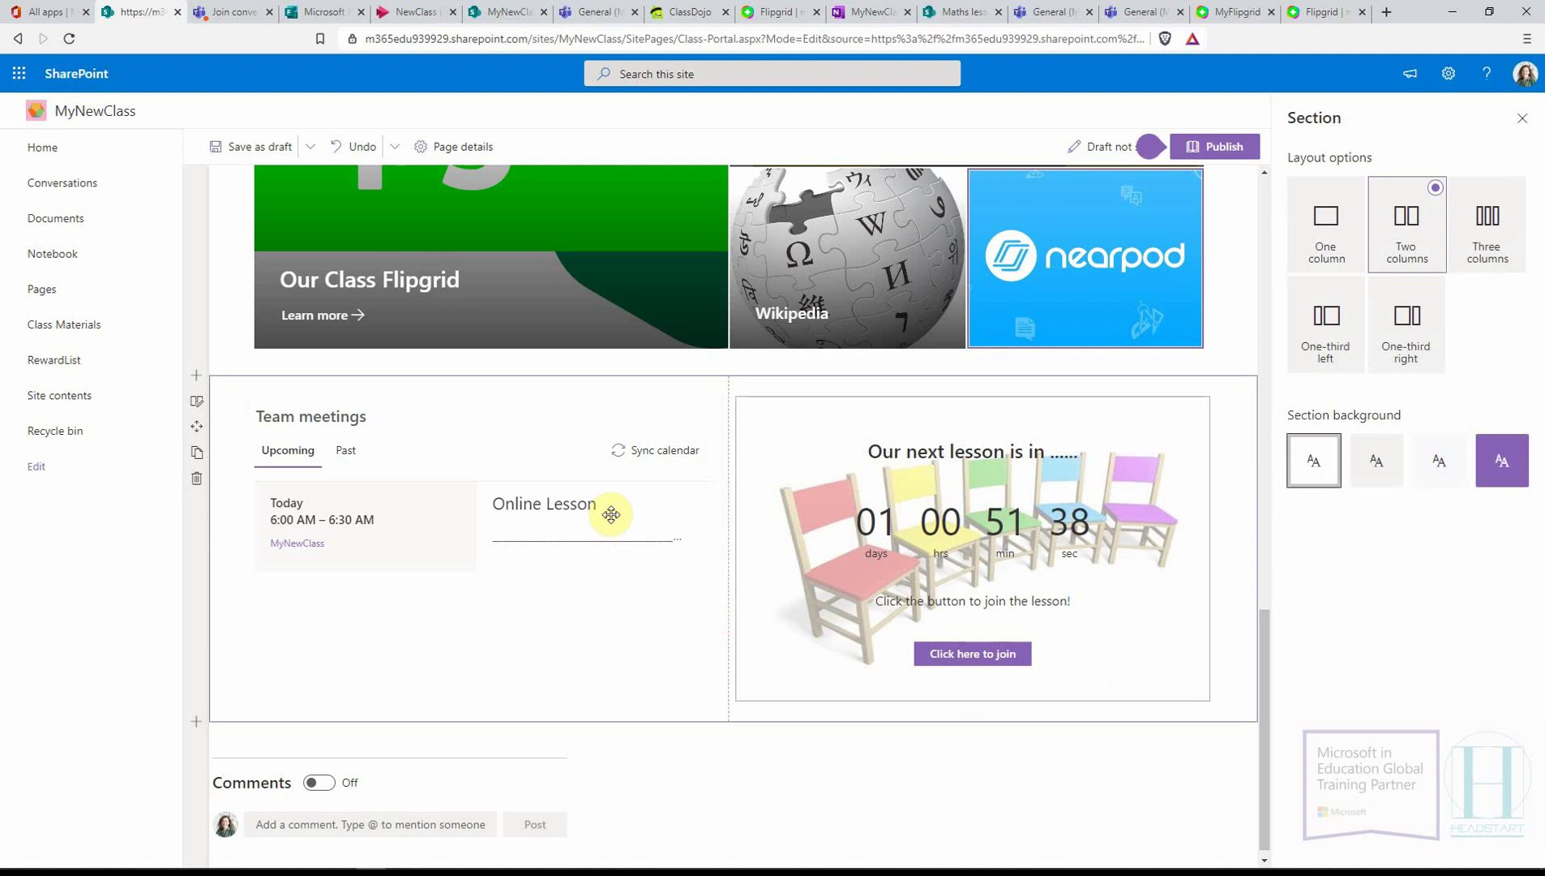
scroll(746, 550, "up", 15)
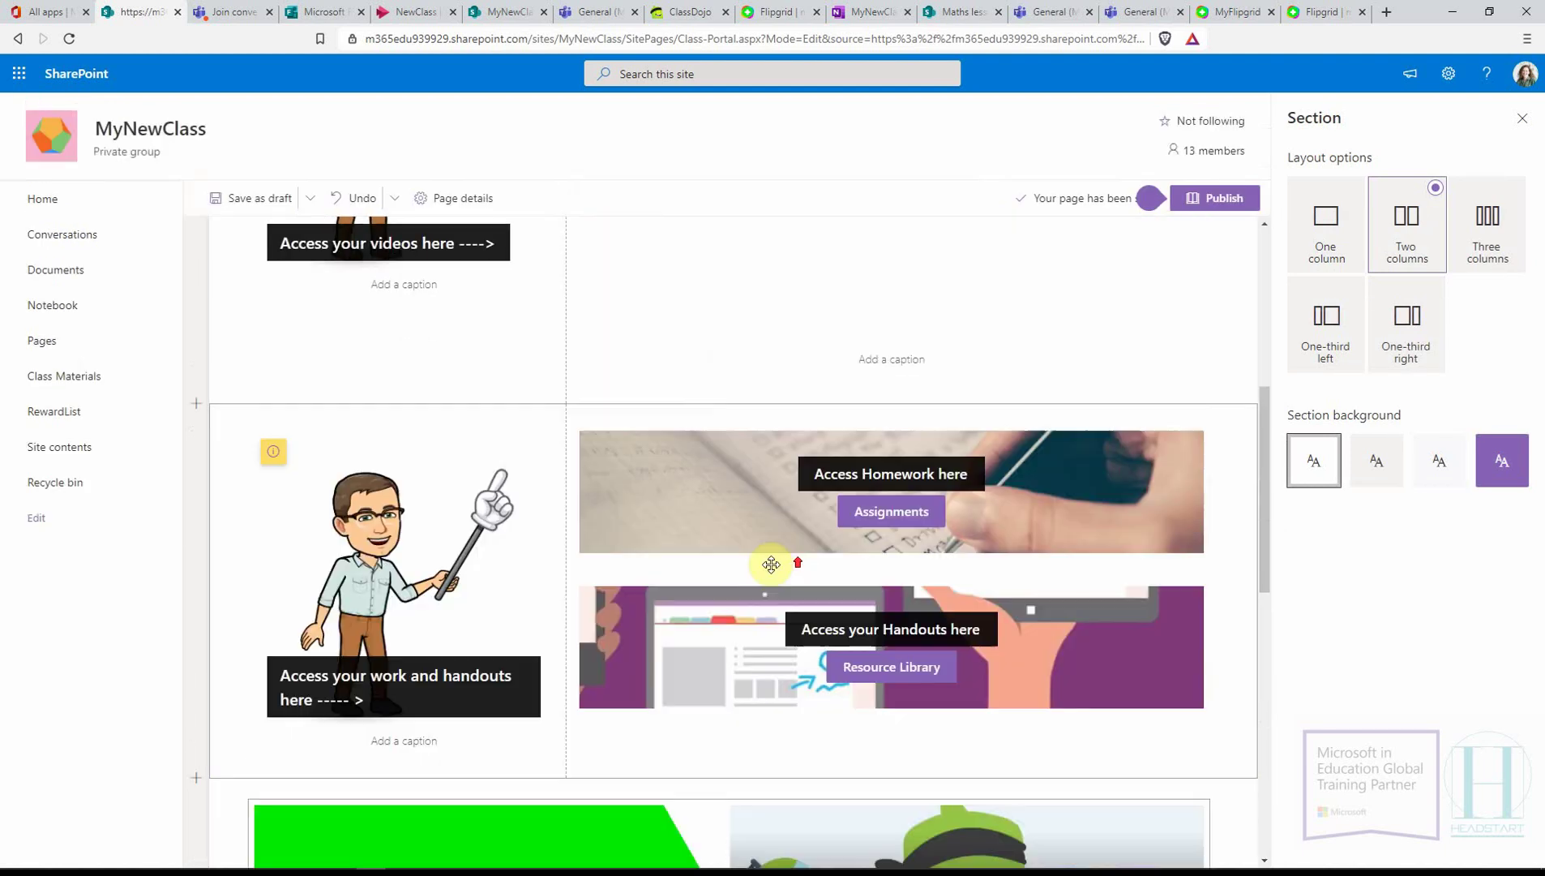
scroll(787, 574, "down", 15)
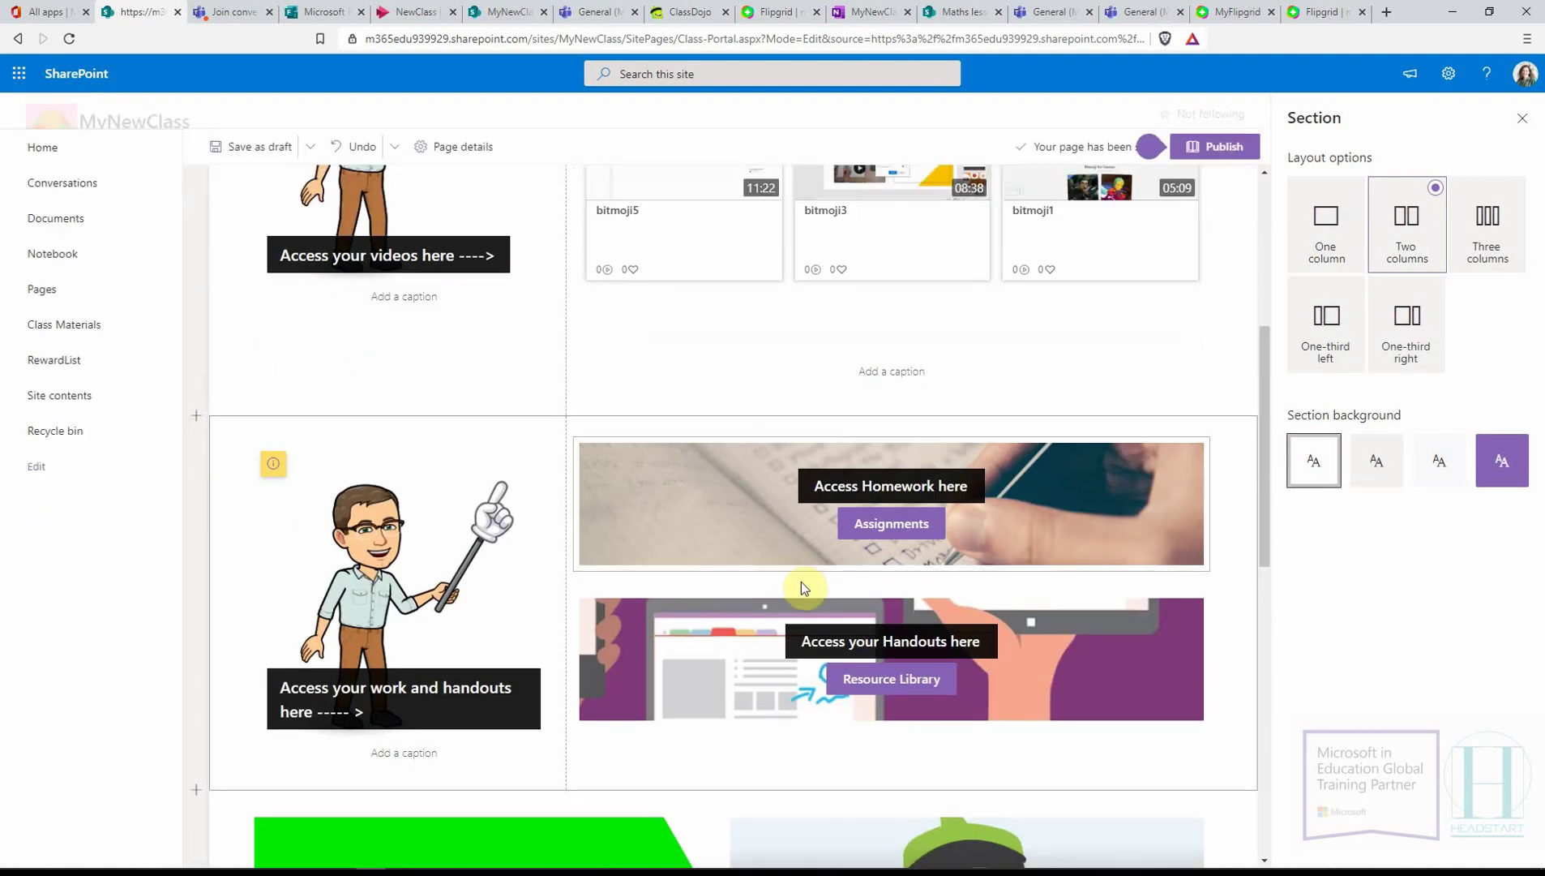
scroll(960, 560, "up", 15)
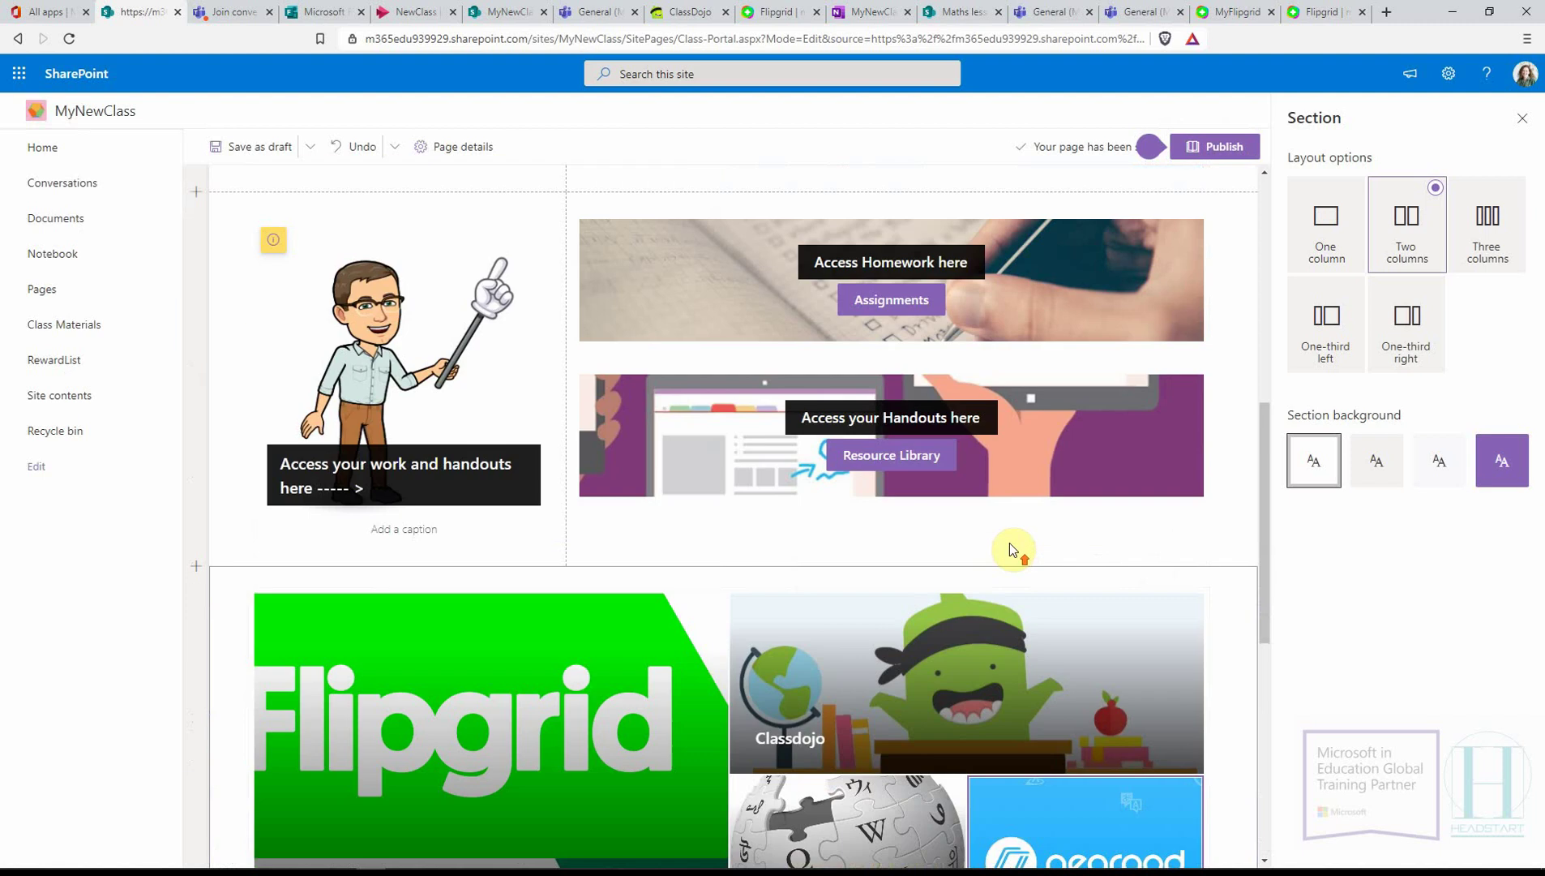
scroll(688, 350, "down", 15)
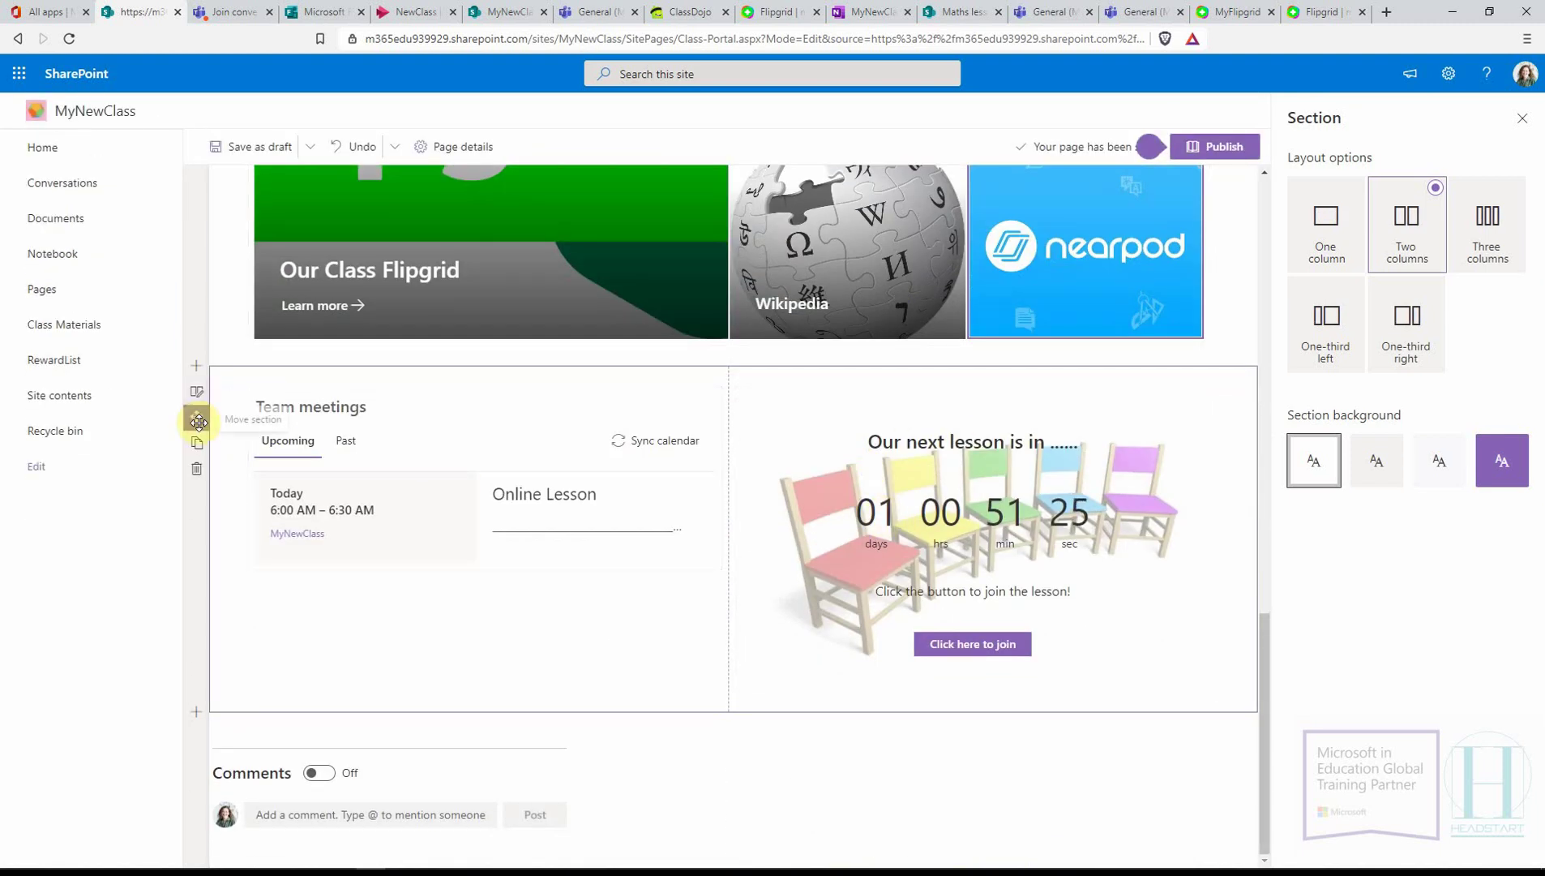
left_click_drag(195, 420, 316, 393)
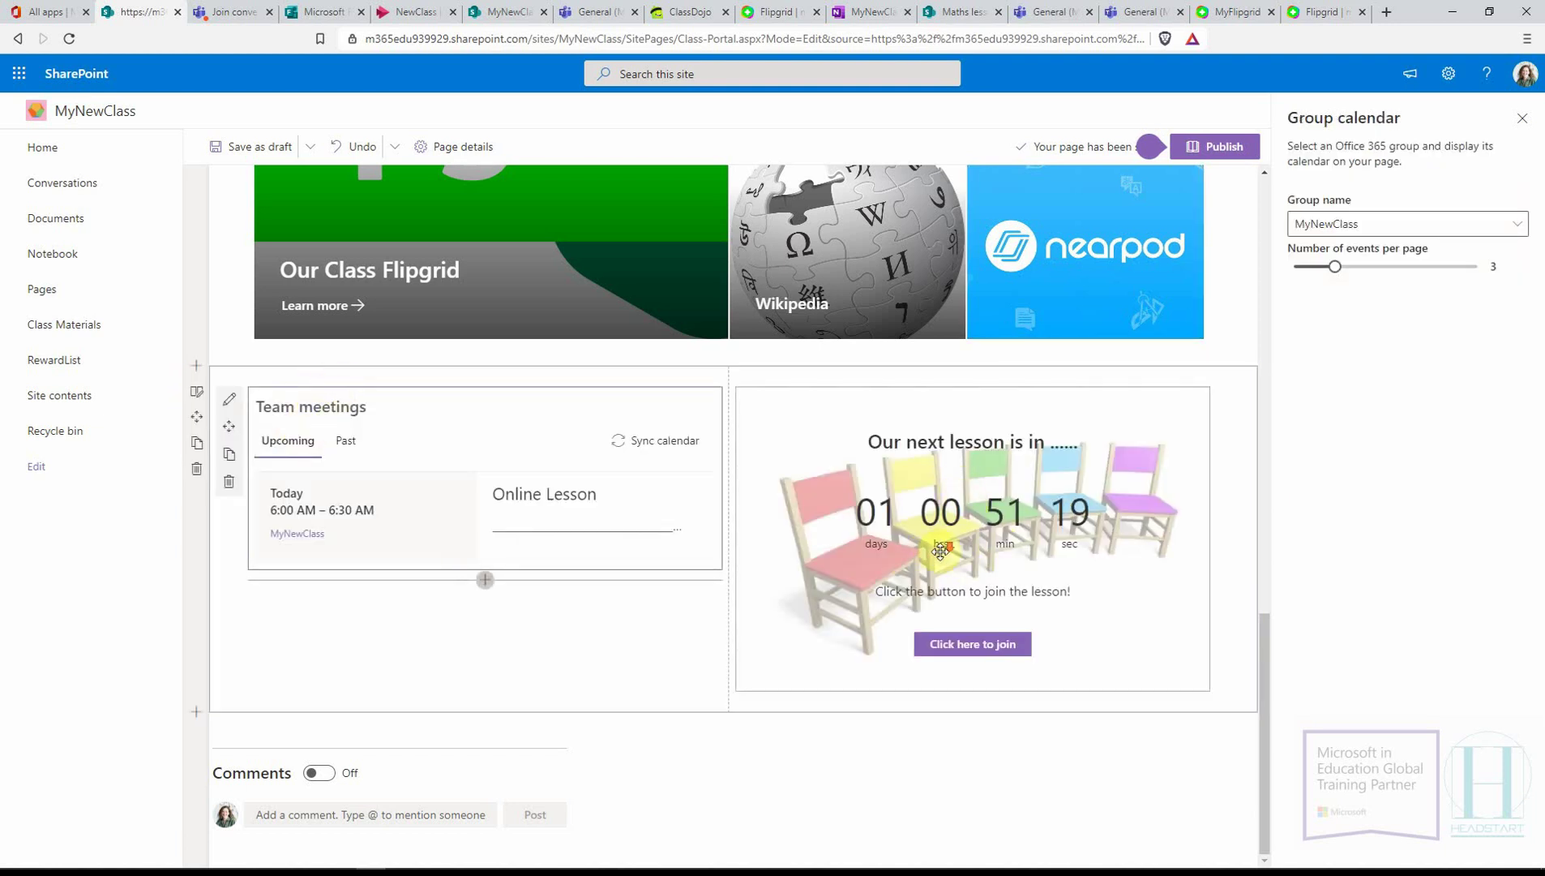
scroll(835, 442, "up", 10)
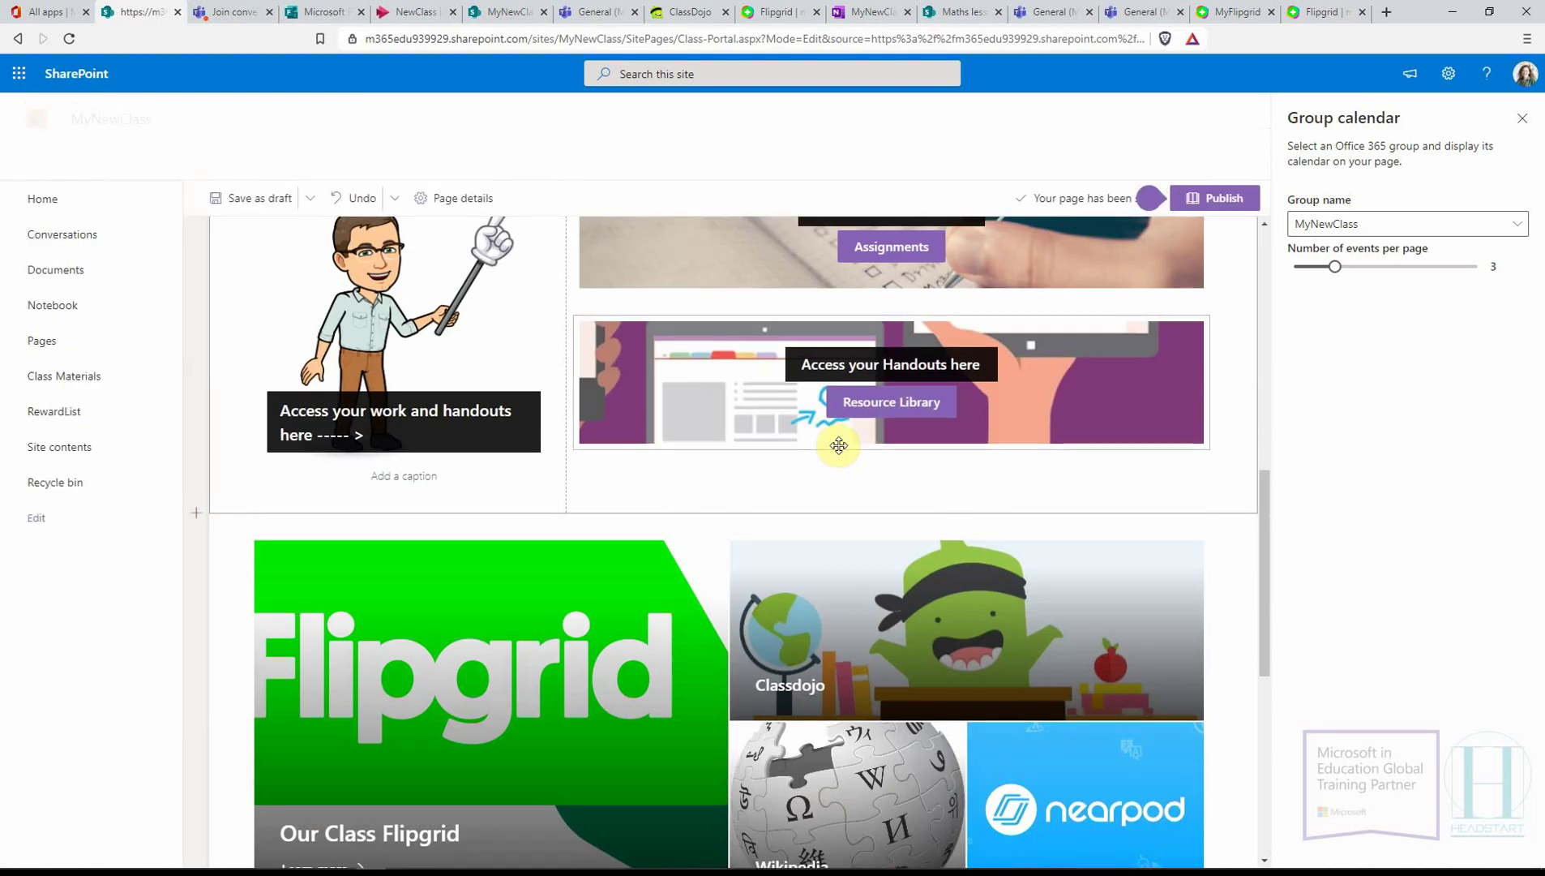
scroll(845, 445, "up", 3)
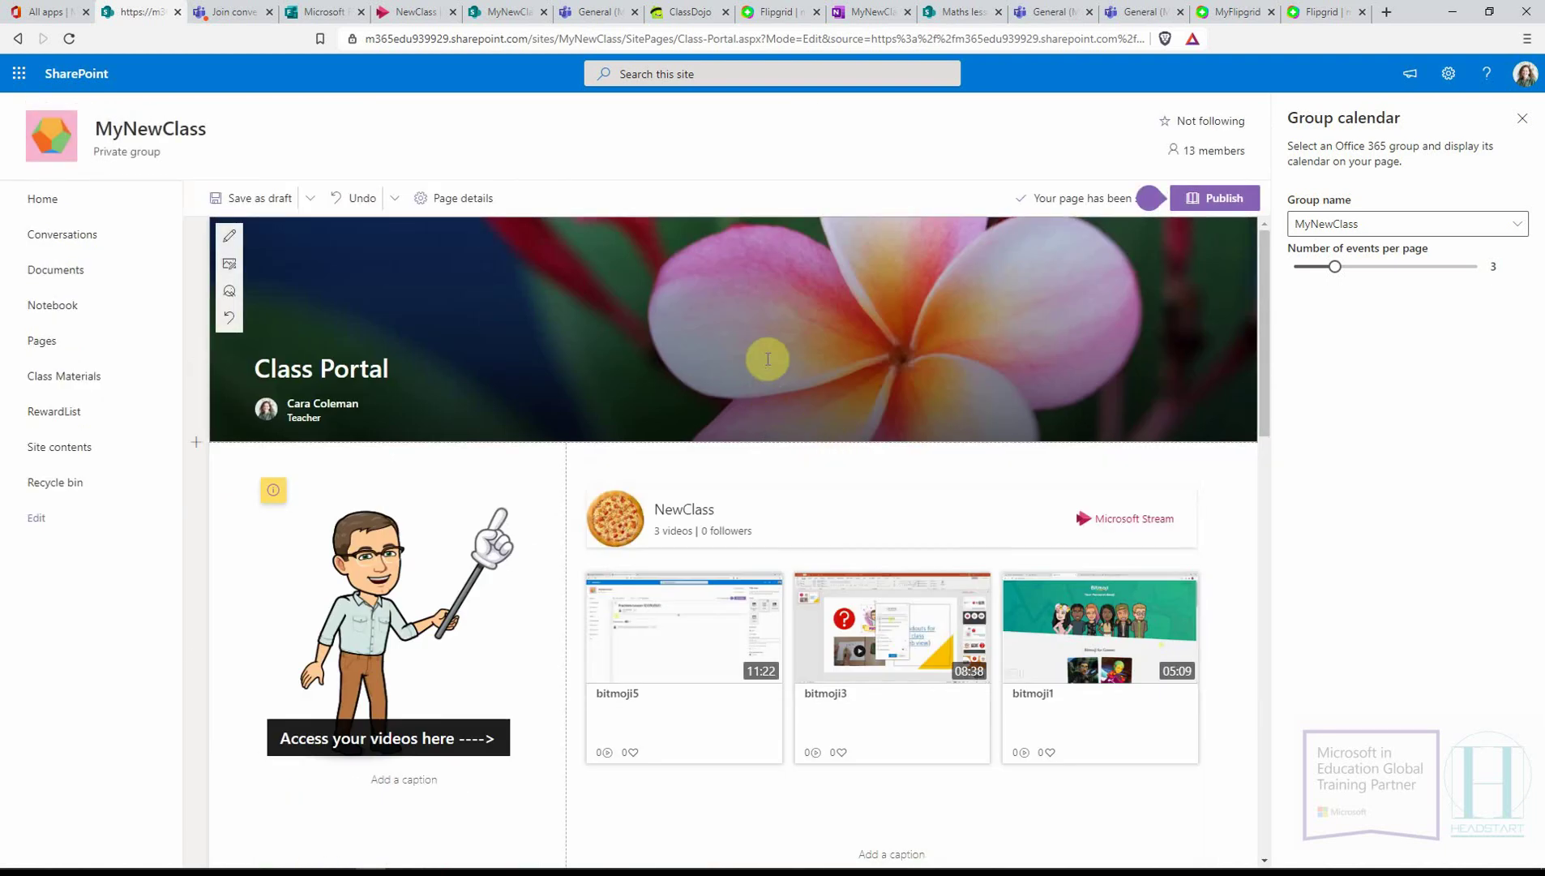
scroll(746, 381, "down", 2)
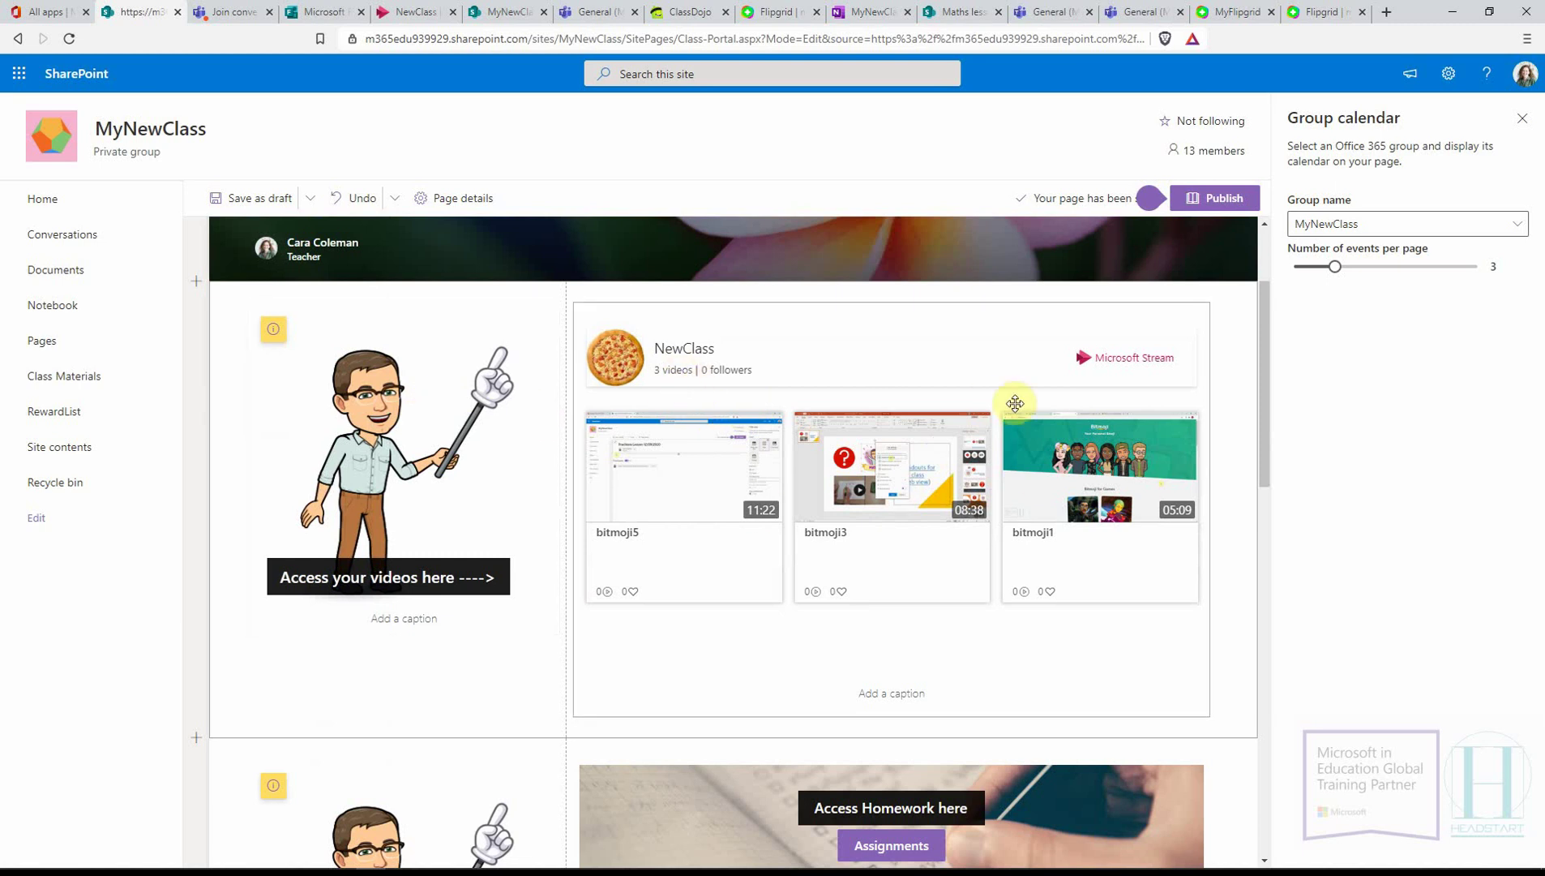
scroll(924, 403, "down", 5)
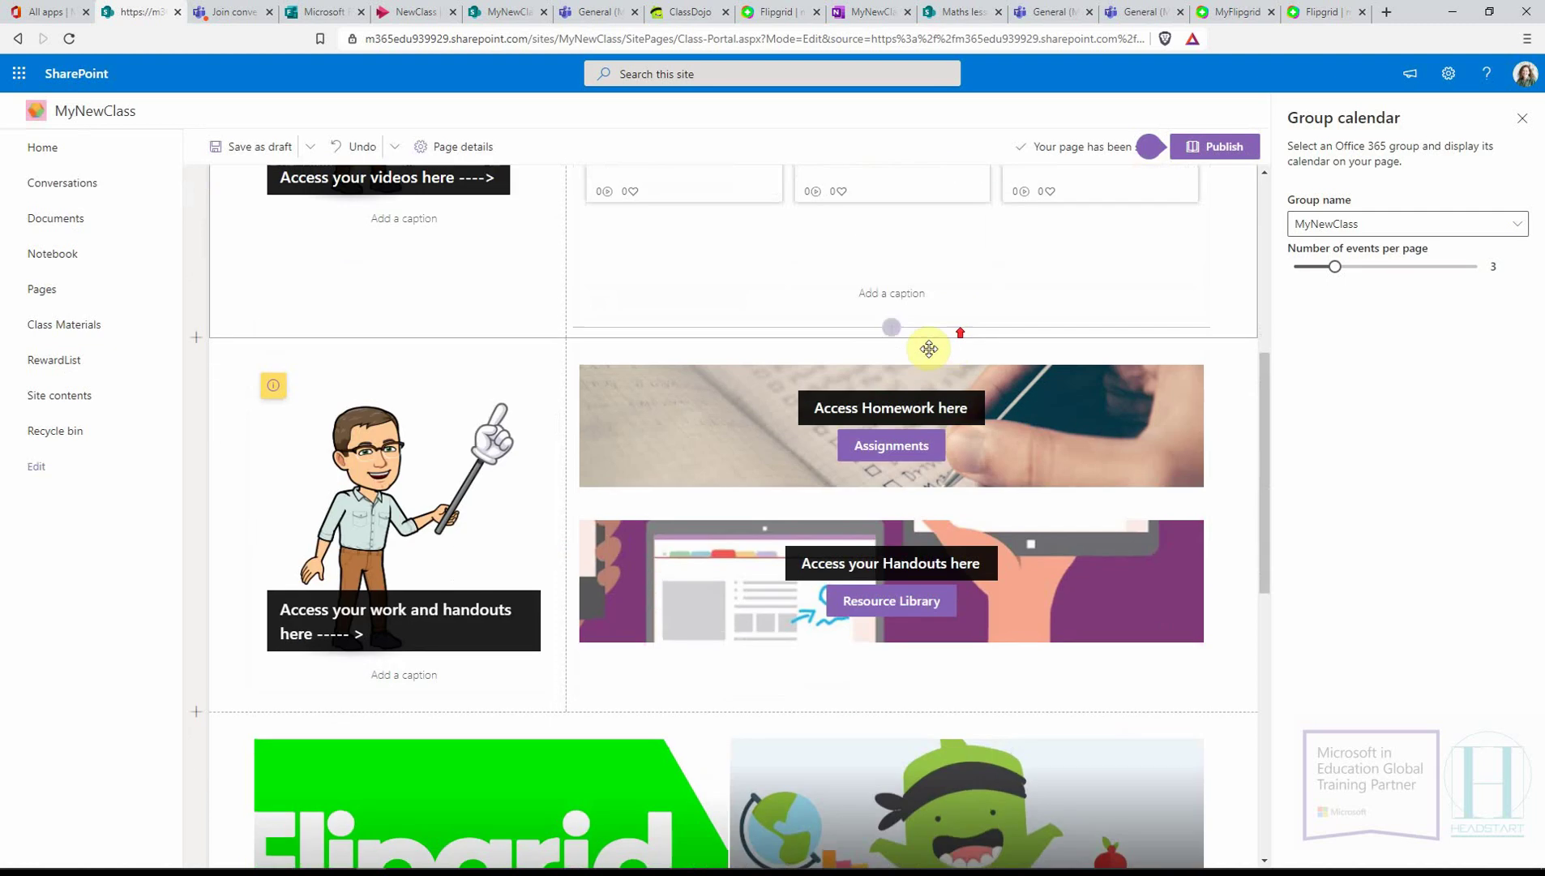
scroll(381, 350, "up", 4)
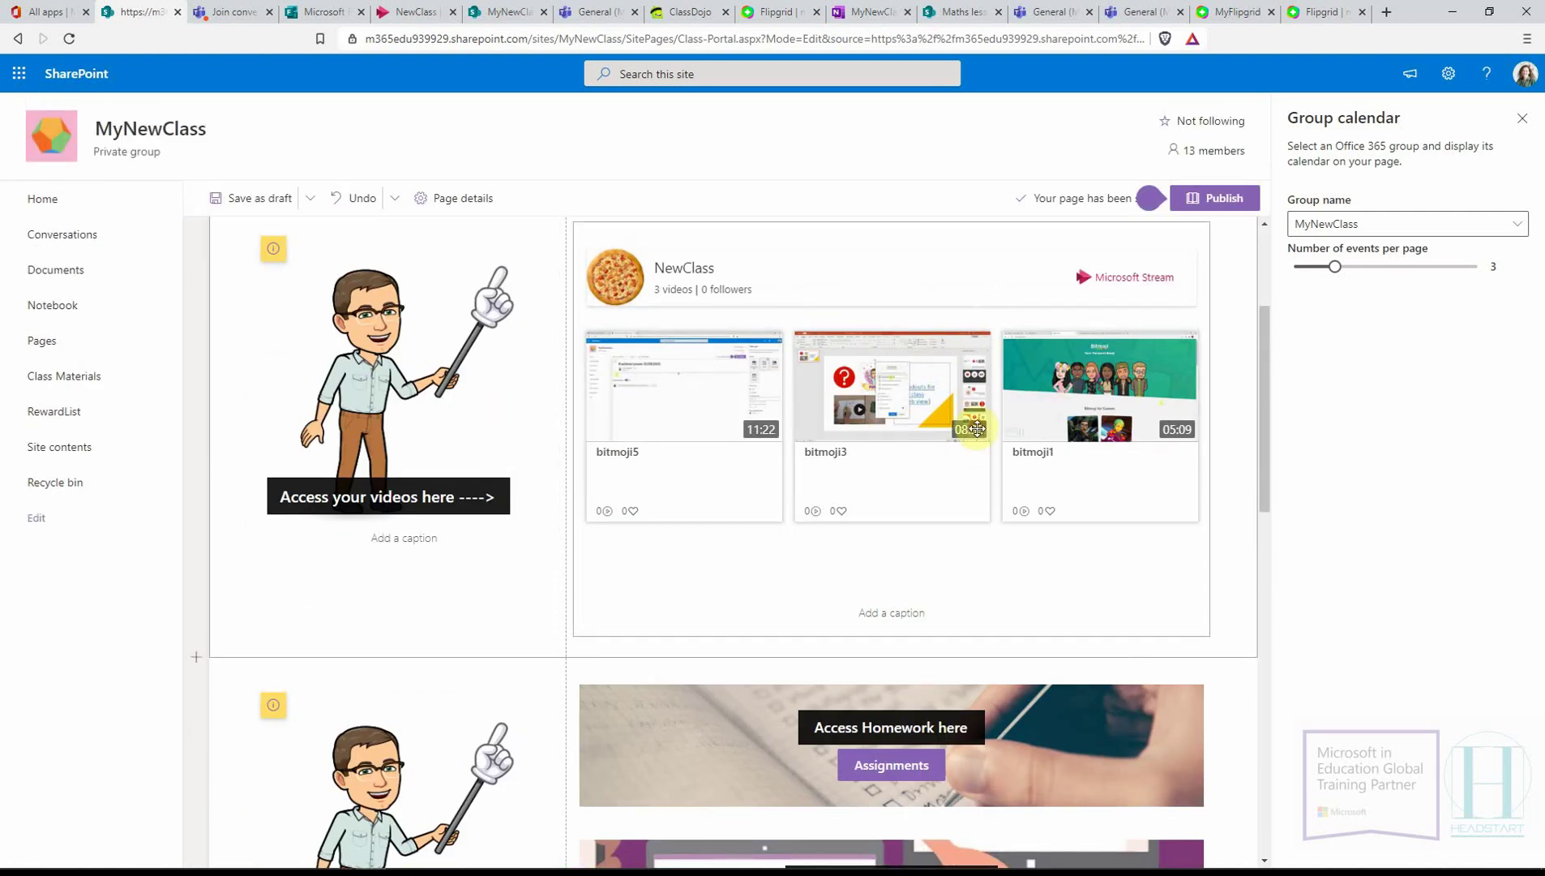
scroll(986, 429, "down", 3)
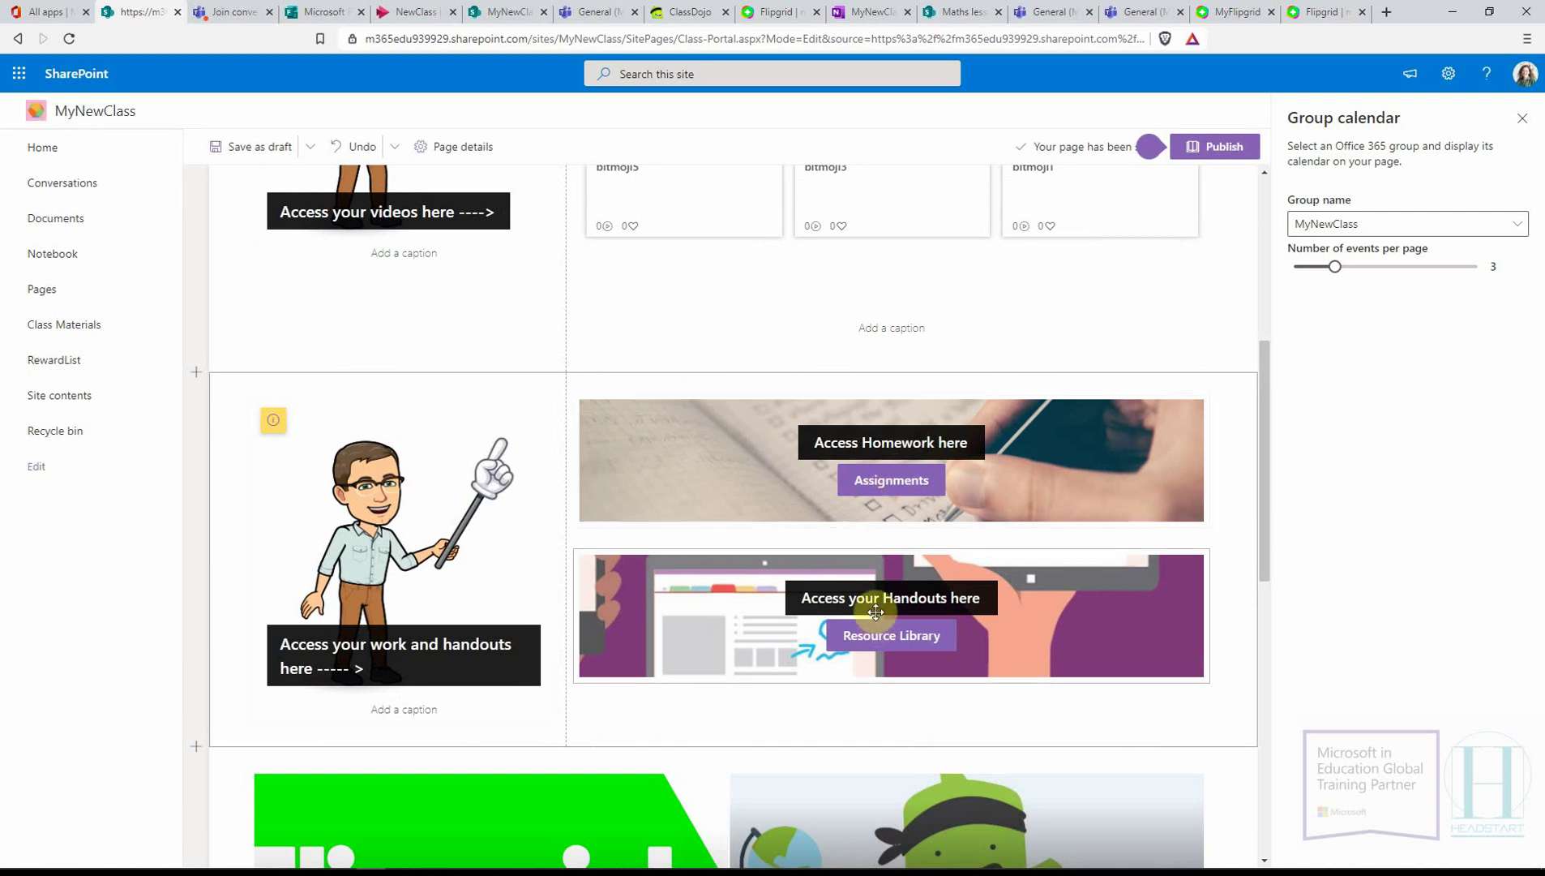
scroll(908, 547, "down", 4)
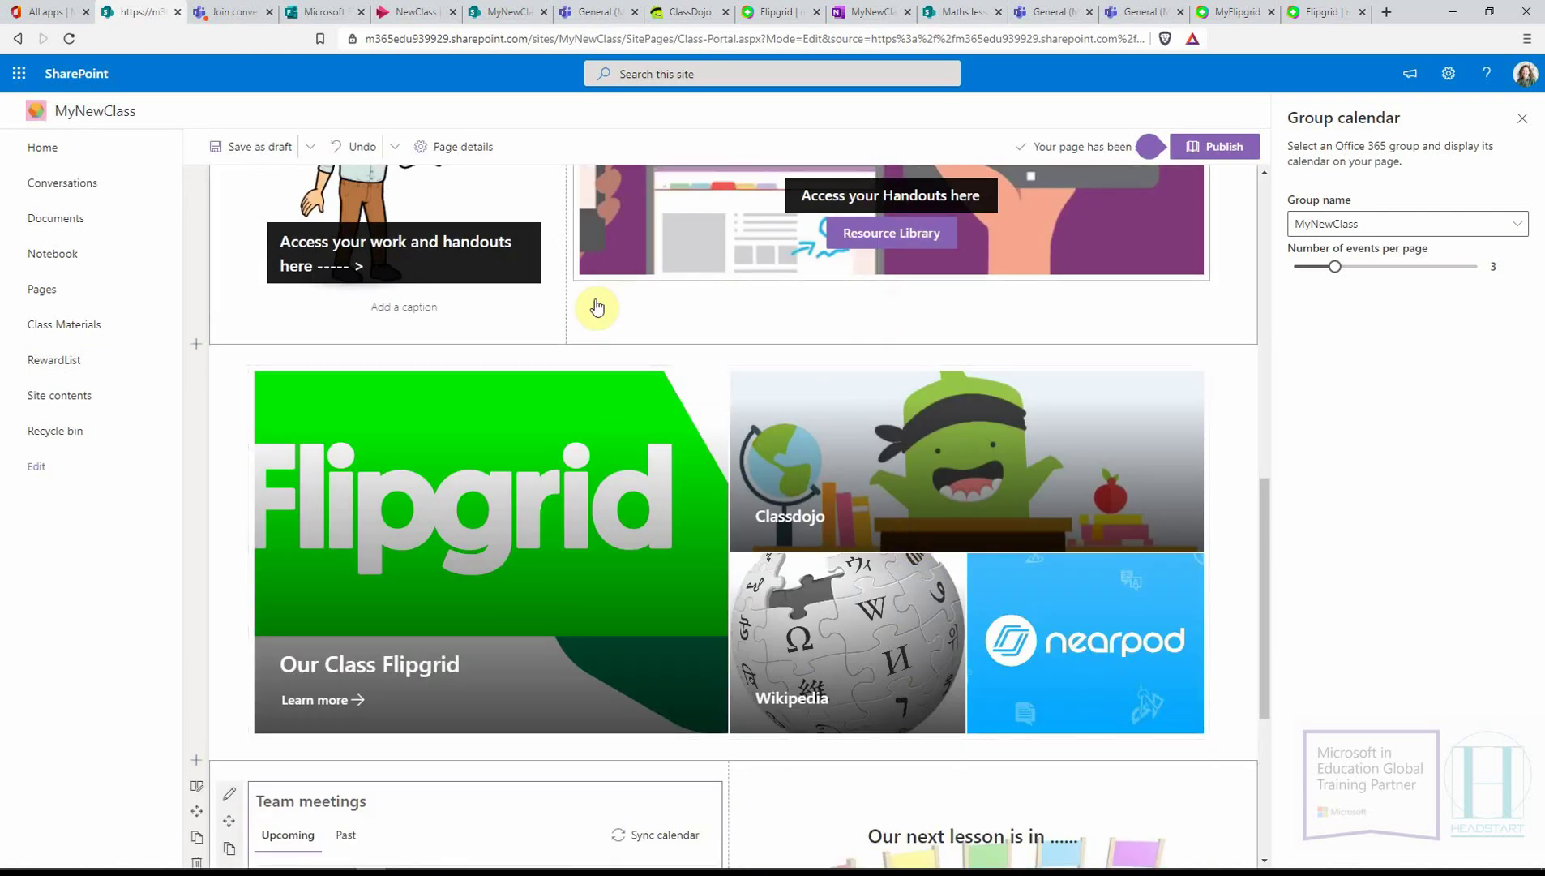
scroll(483, 502, "down", 2)
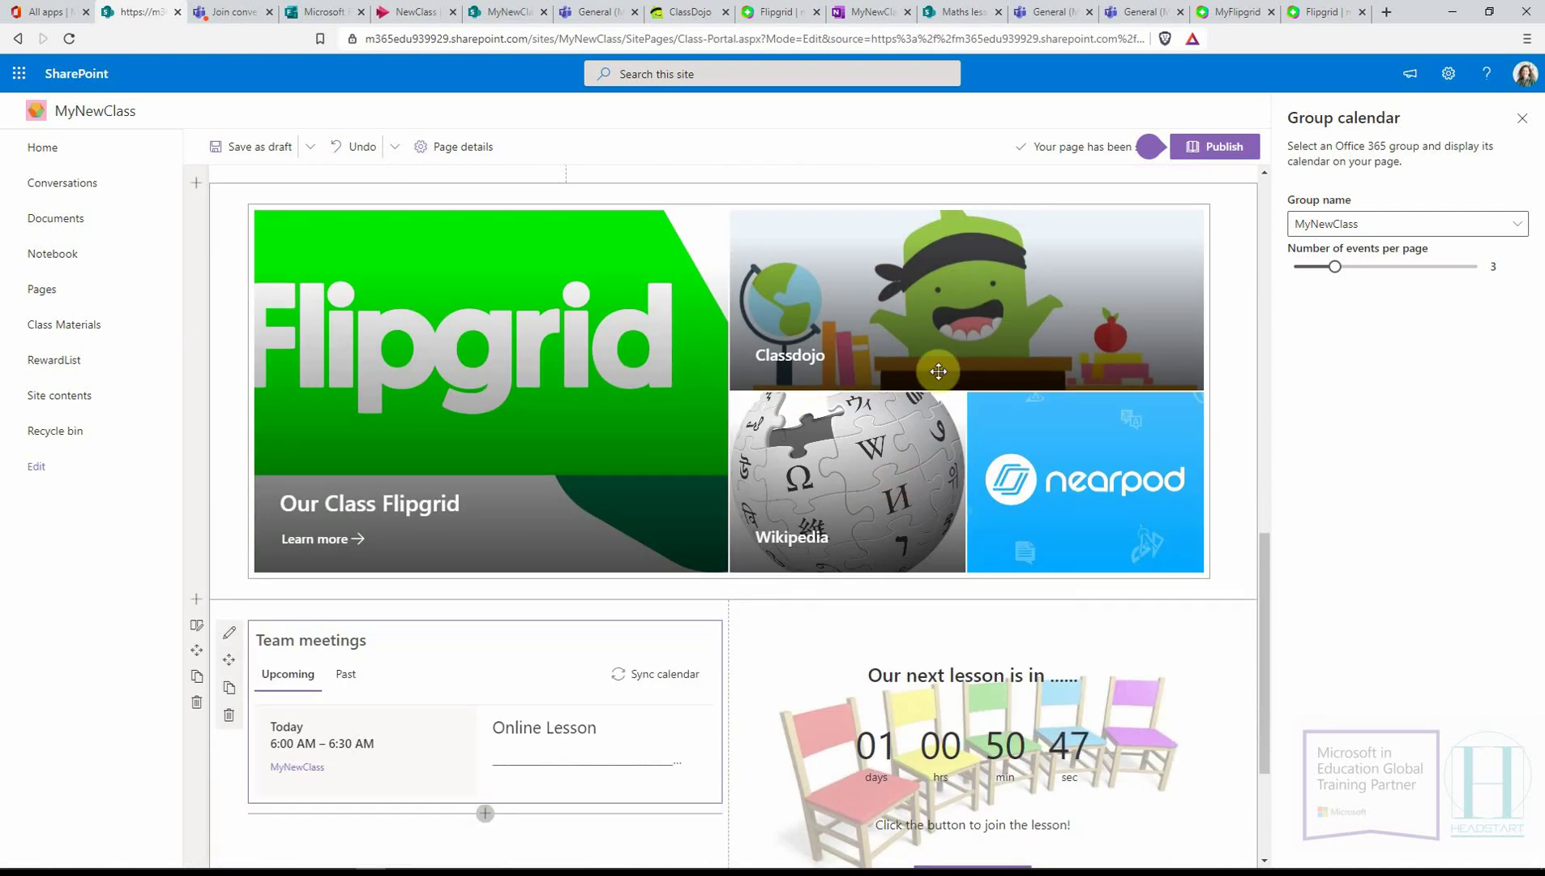
scroll(839, 377, "down", 2)
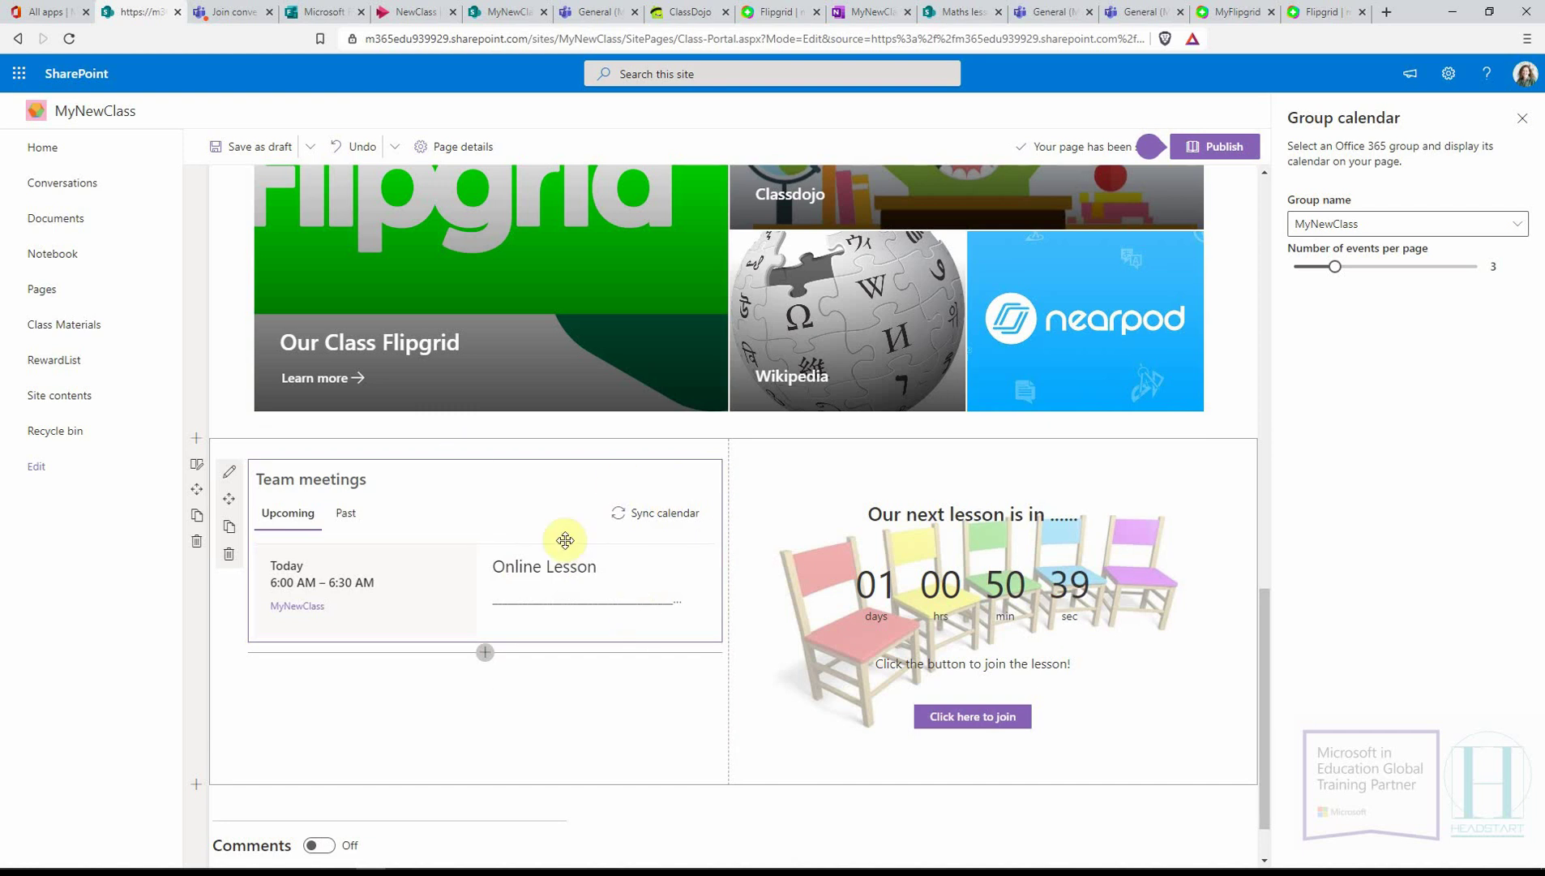
scroll(765, 609, "down", 1)
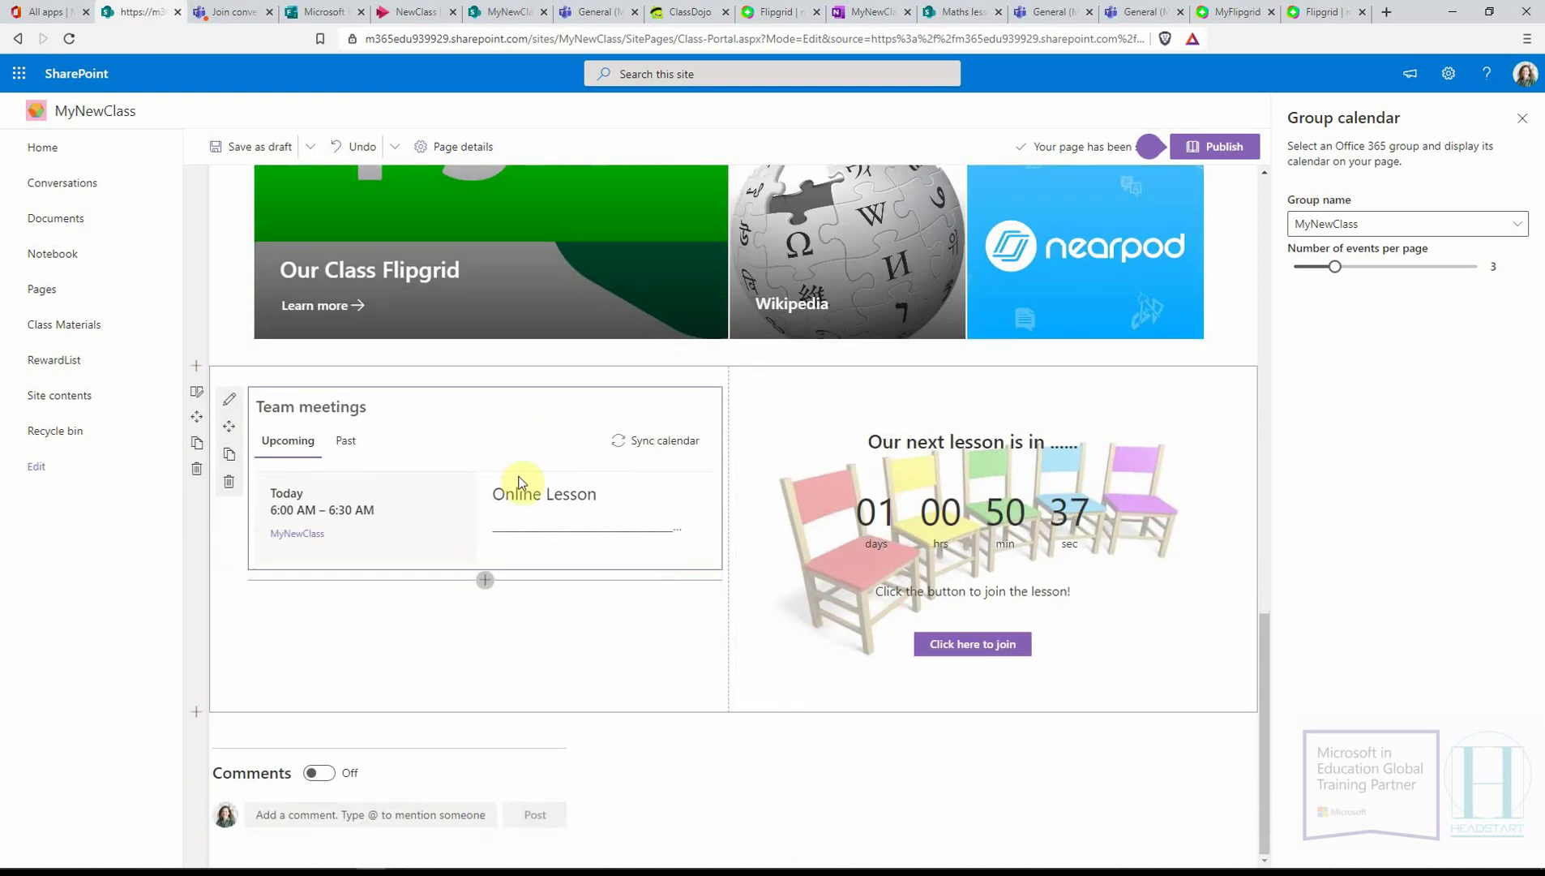
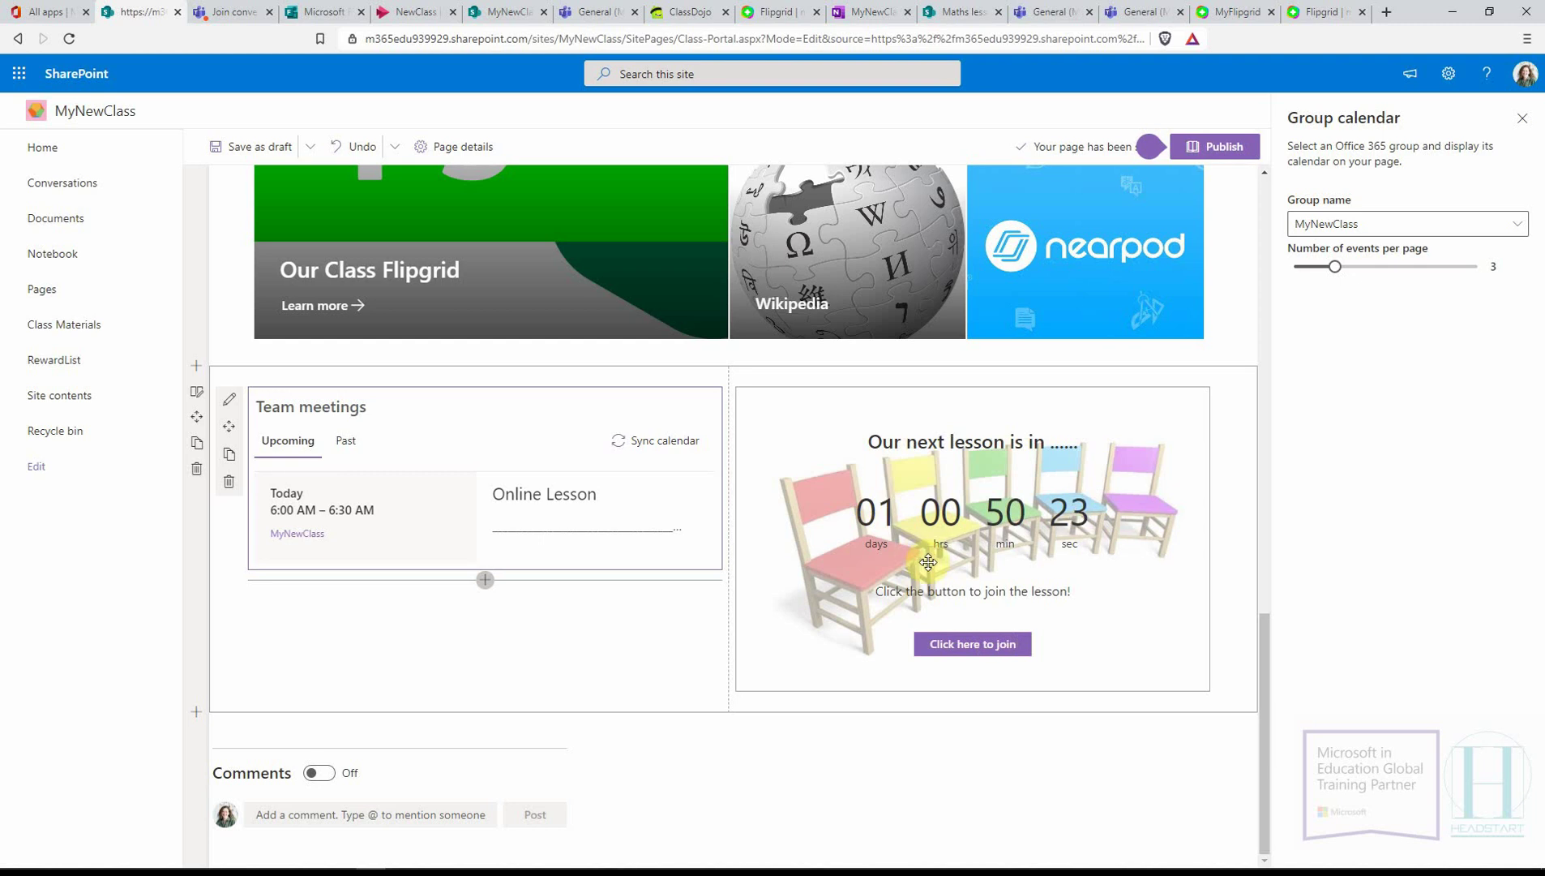
- Add a one-column section below the group calendar and countdown timer section
left_click(197, 713)
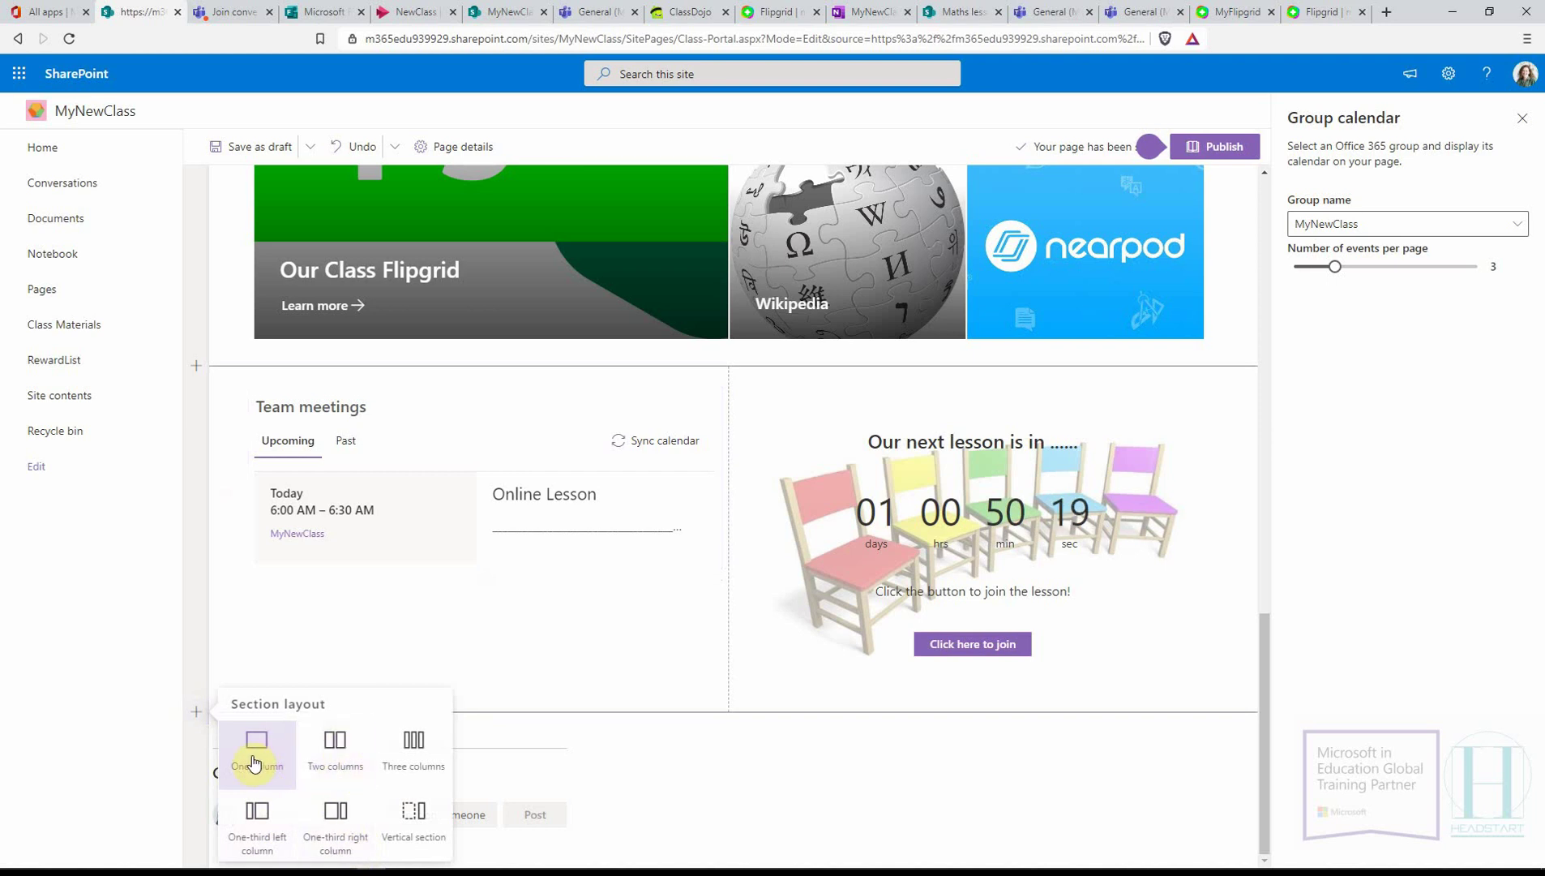
left_click(270, 777)
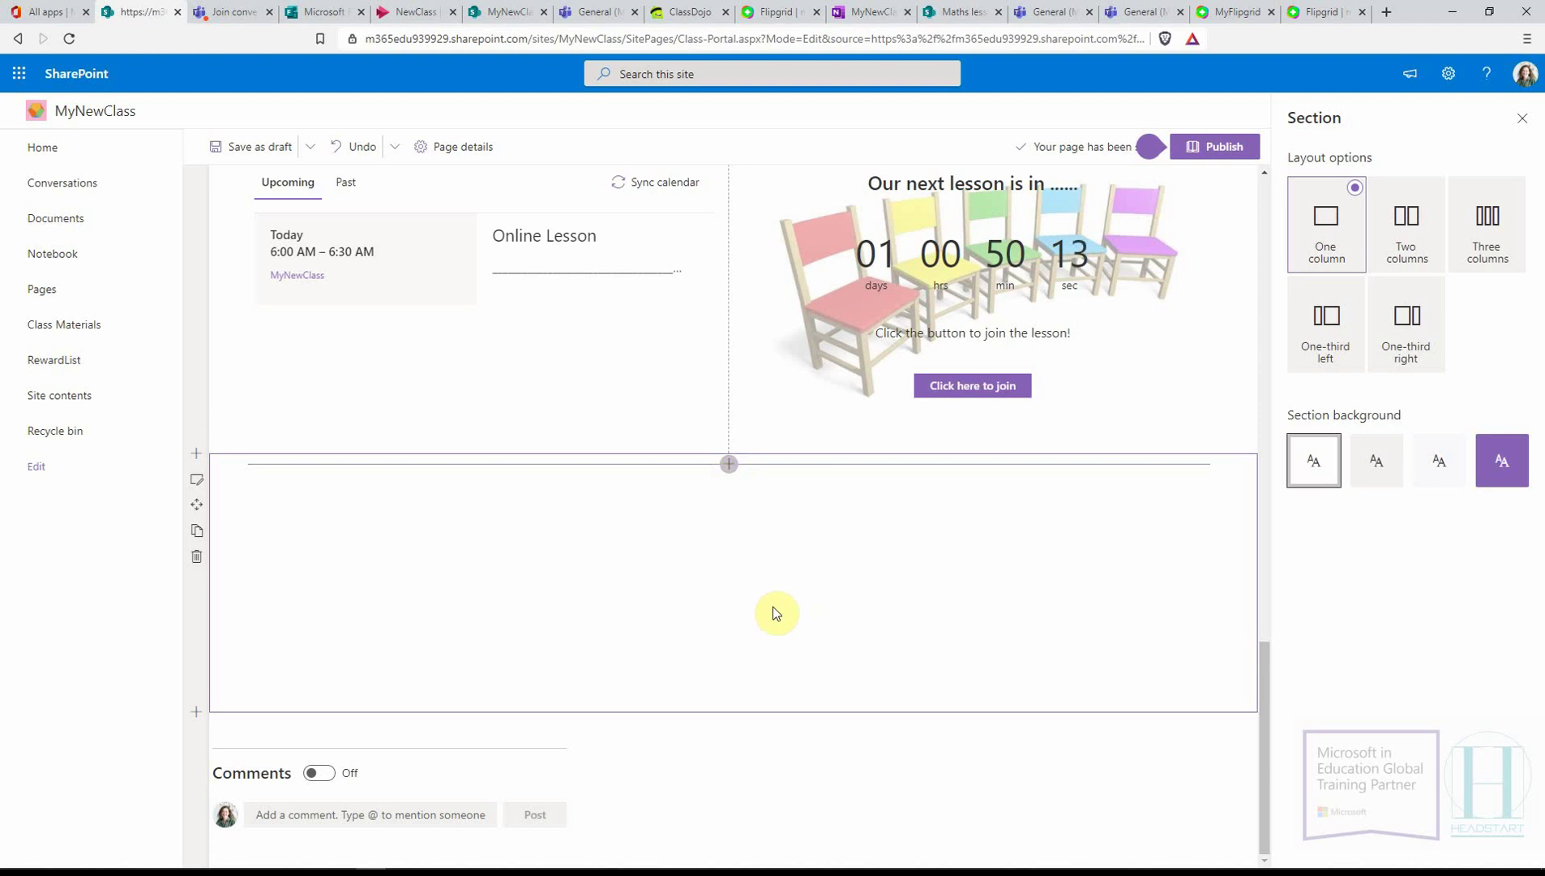
- Switch to the Chrome window and search the Bitmoji extension for "meeting"
key("alt+Tab")
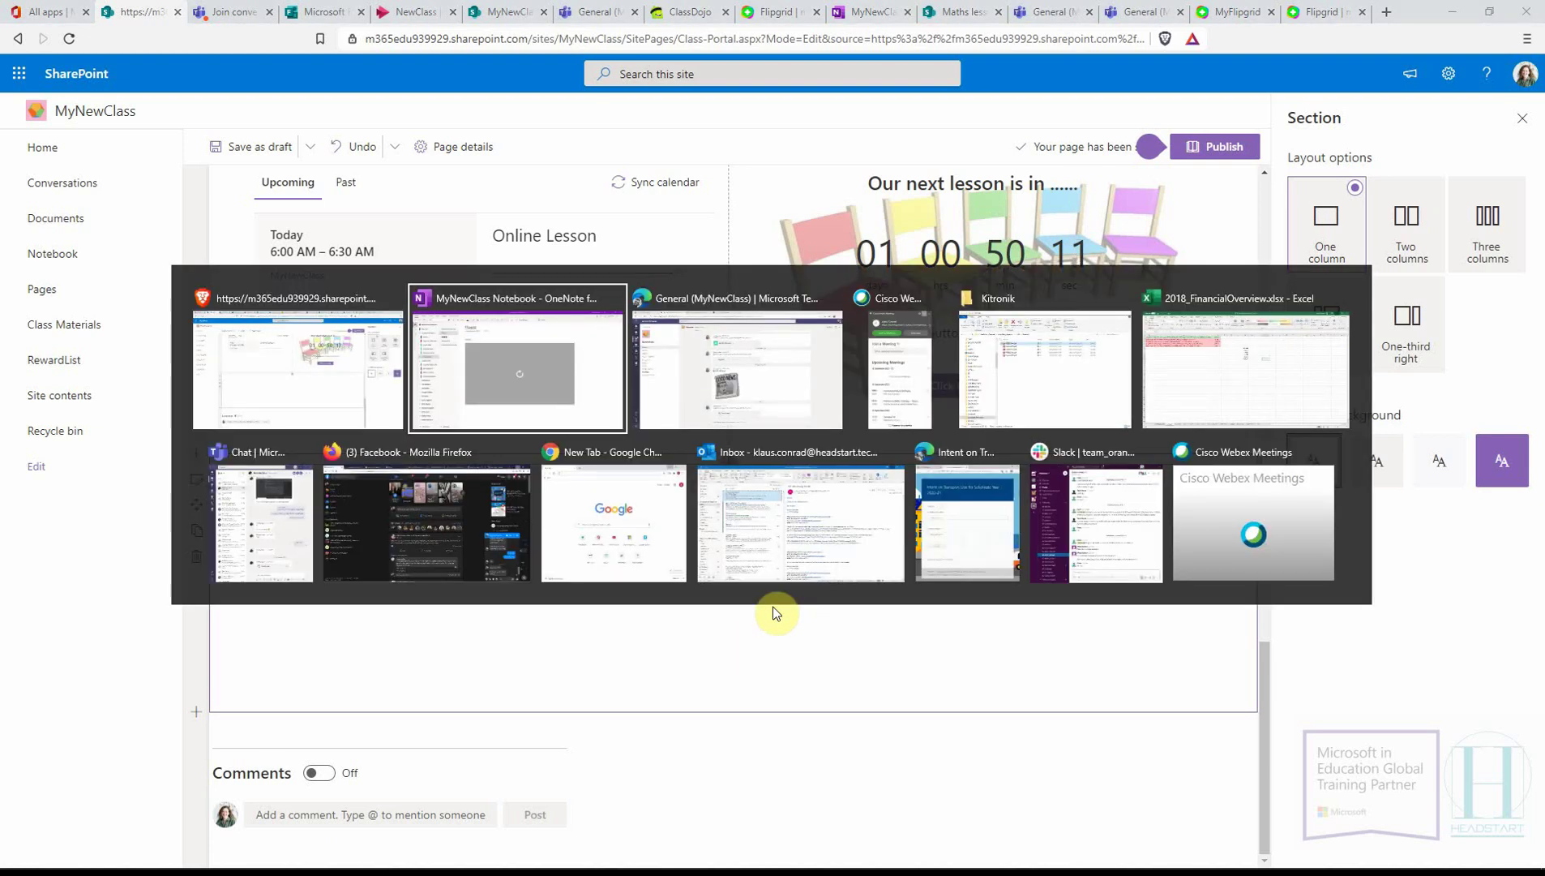
key("alt+Tab")
key("alt+Tab")
key("alt+Tab")
key("alt+Tab")
key("alt+Tab")
key("alt+Tab")
key("alt+Tab")
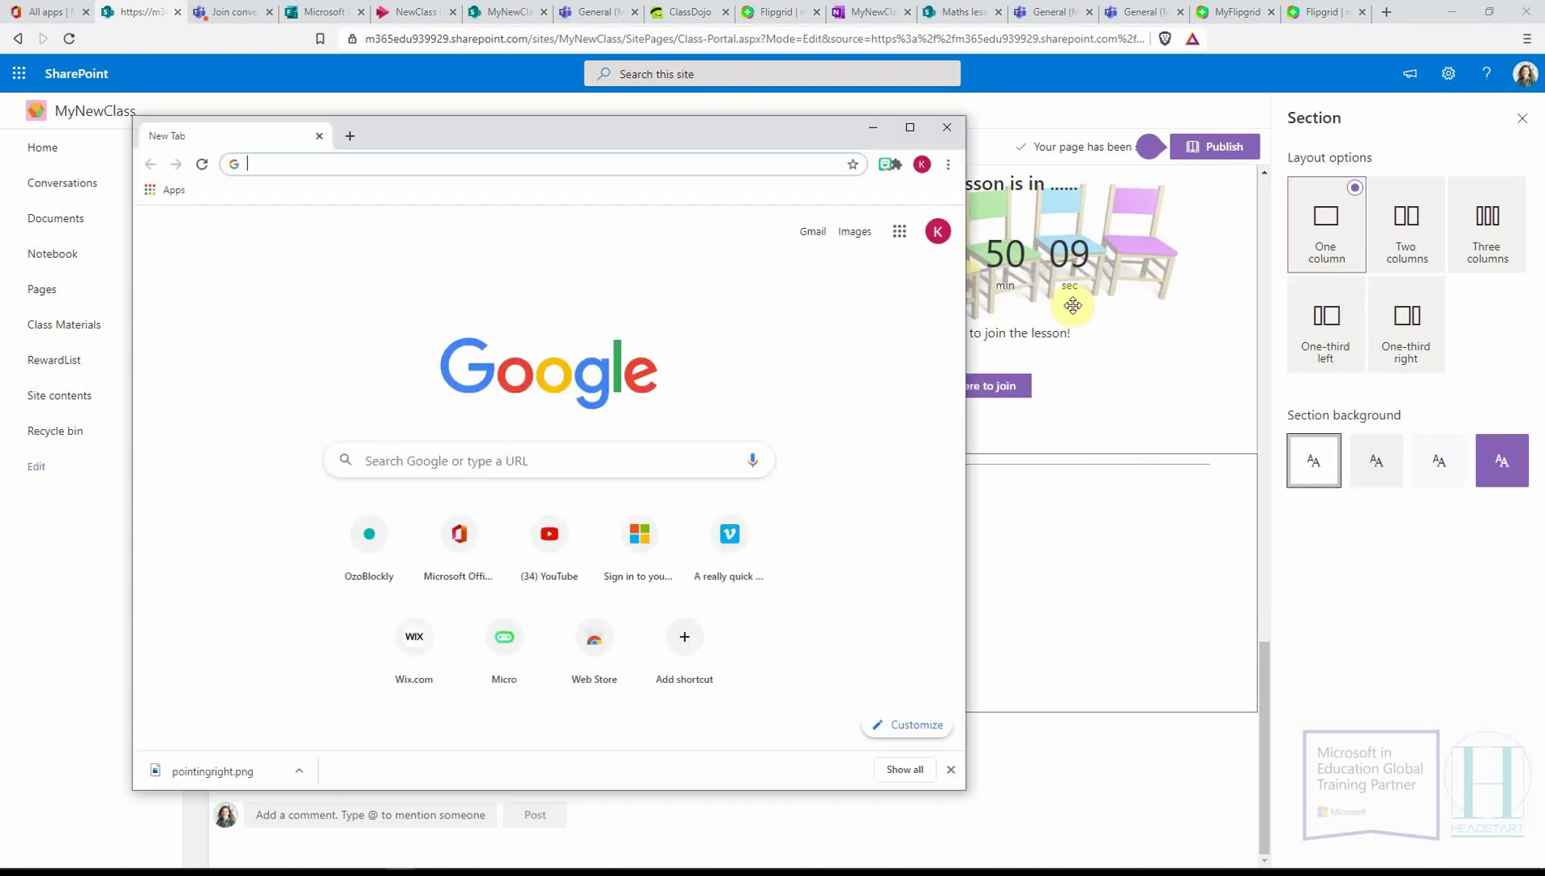
left_click(868, 170)
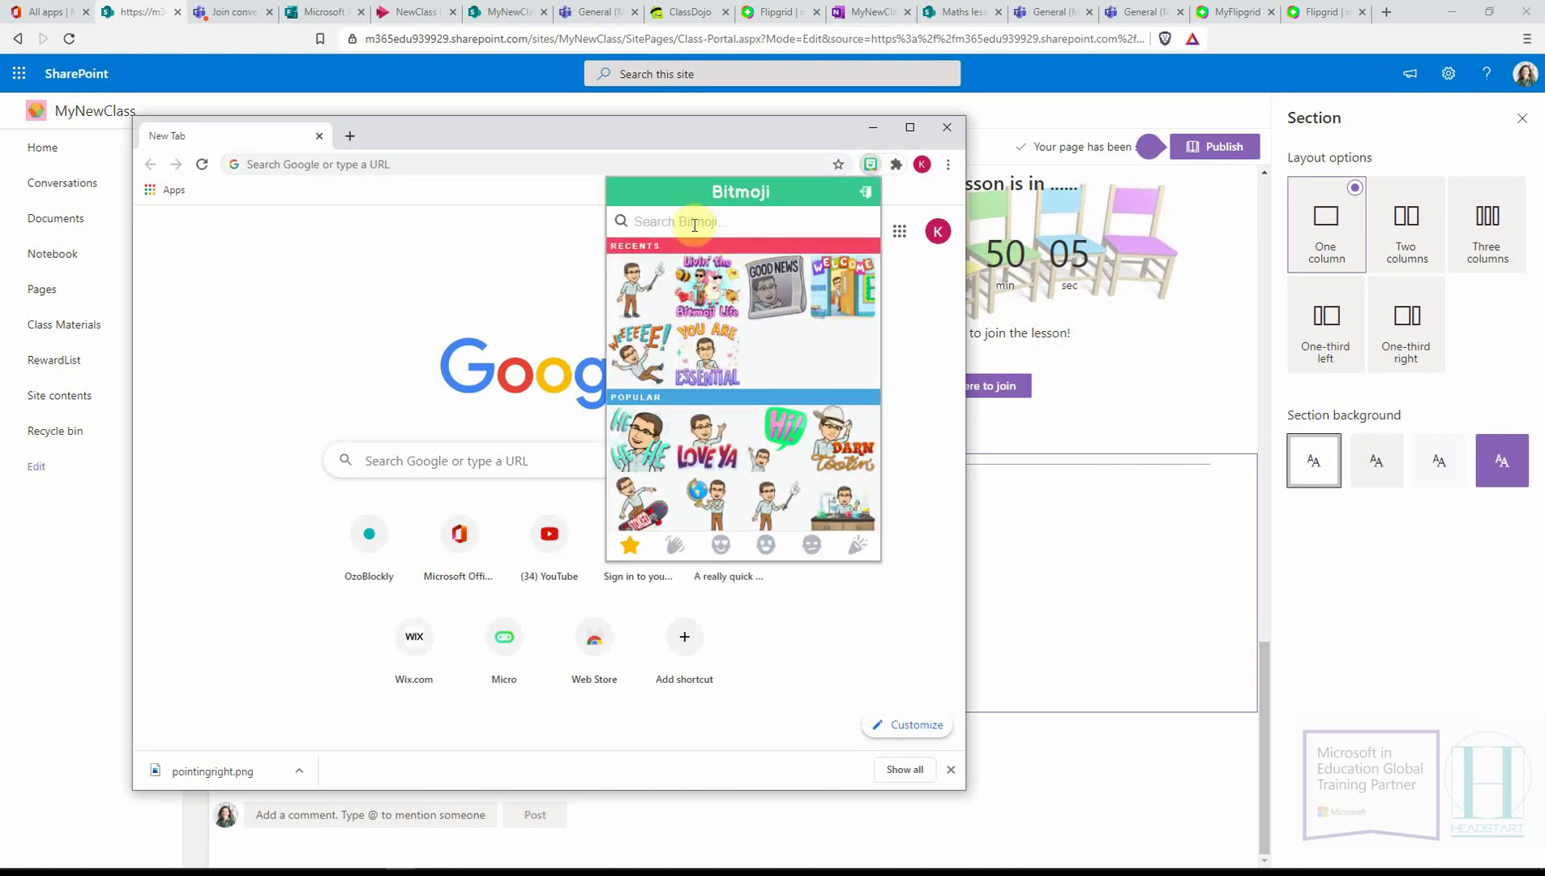
type("meeting")
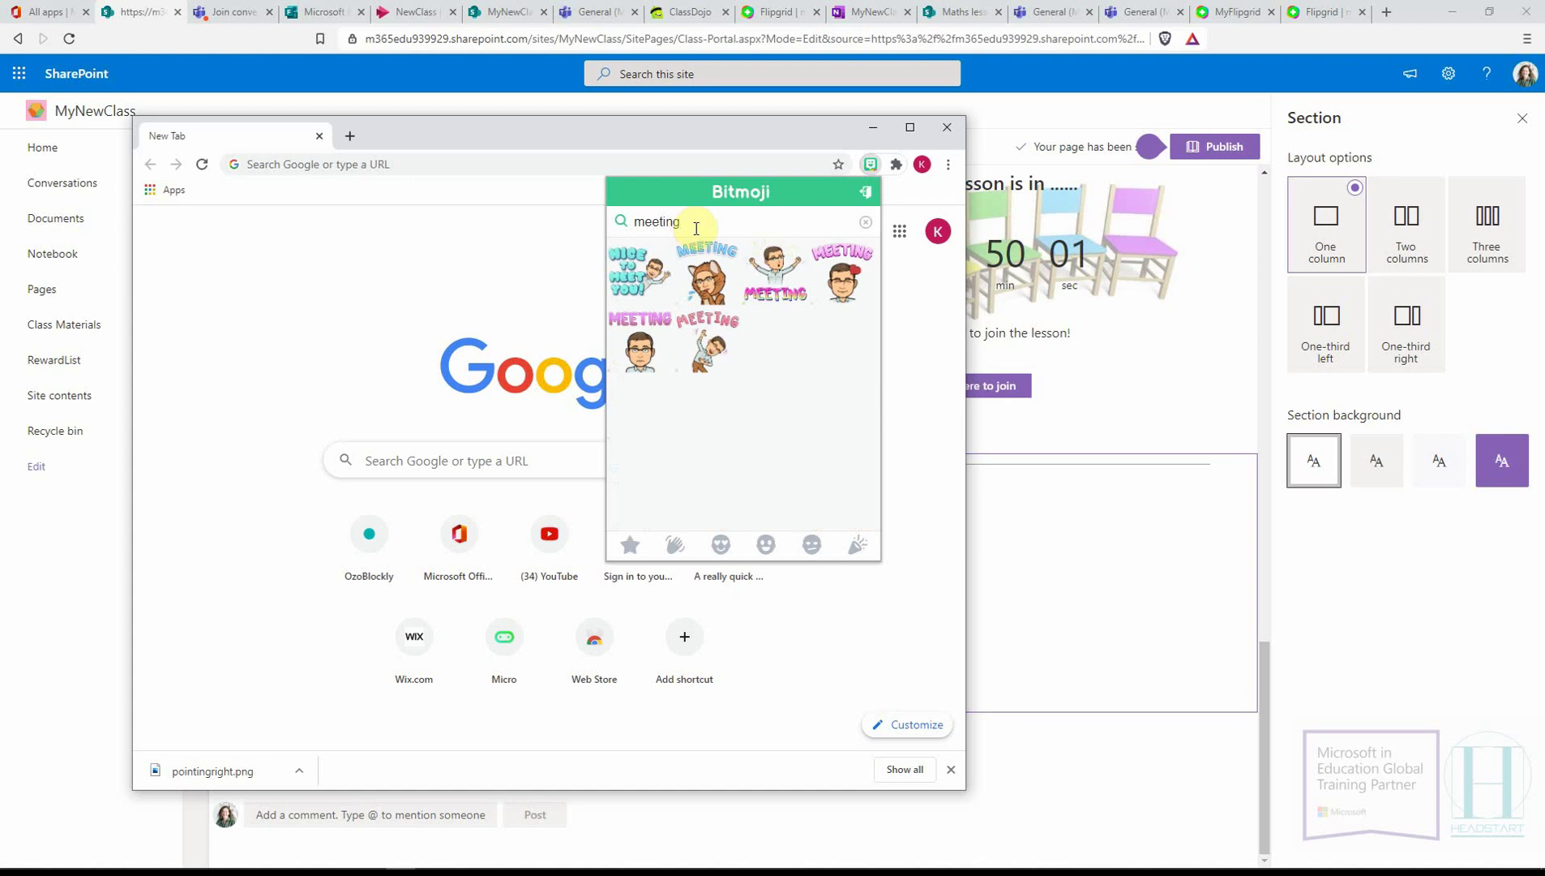
- Save the raised-arms MEETING Bitmoji to the Pictures folder as "meeting" and clear the Bitmoji search
right_click(783, 275)
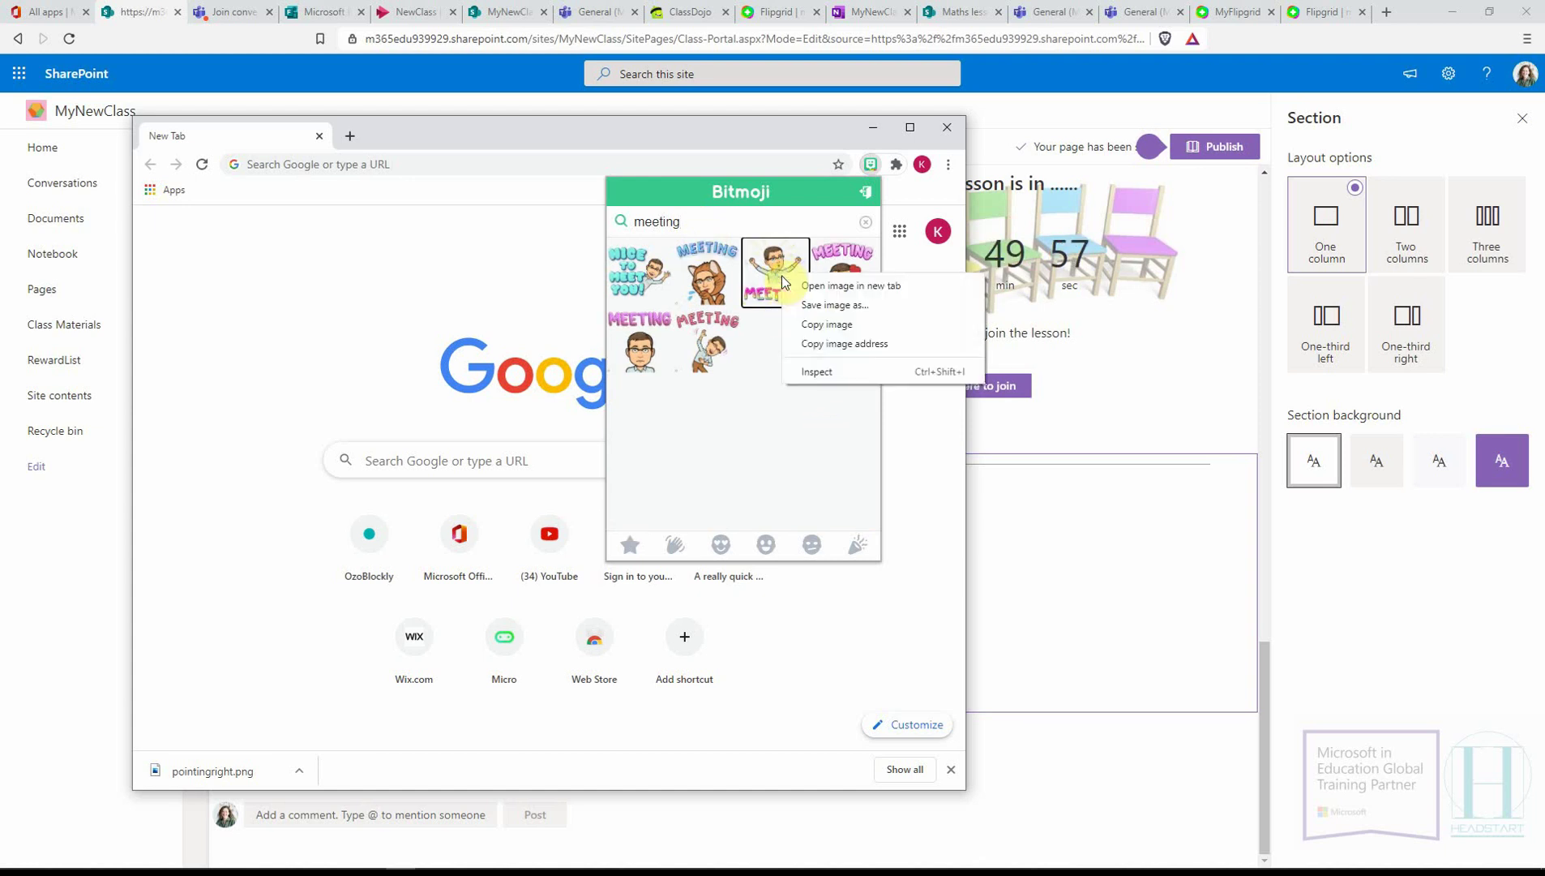
left_click(830, 308)
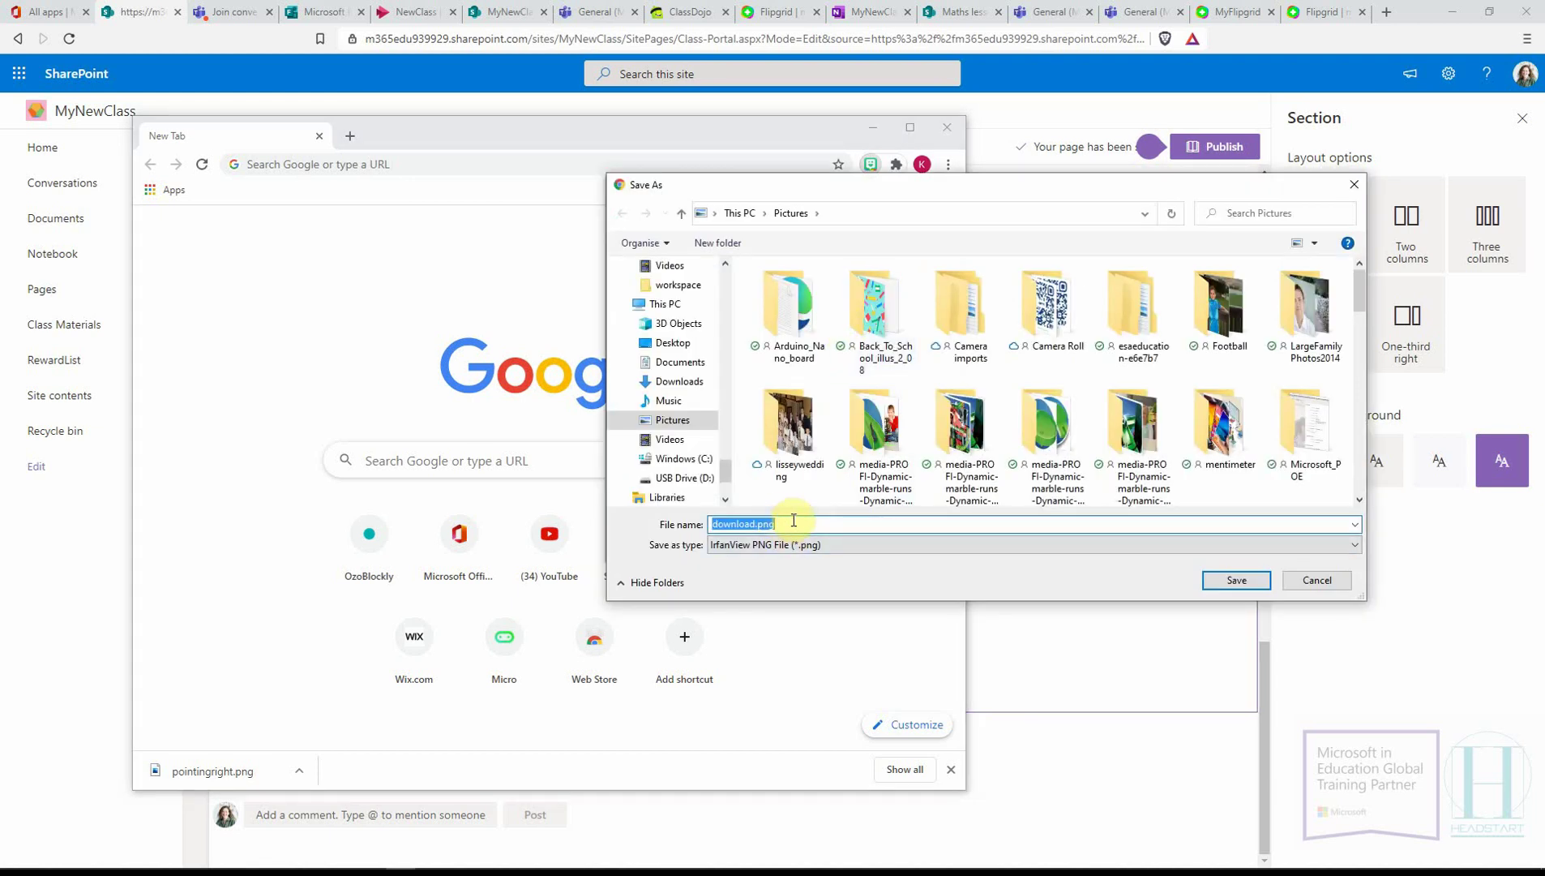
type("meeting")
key("Return")
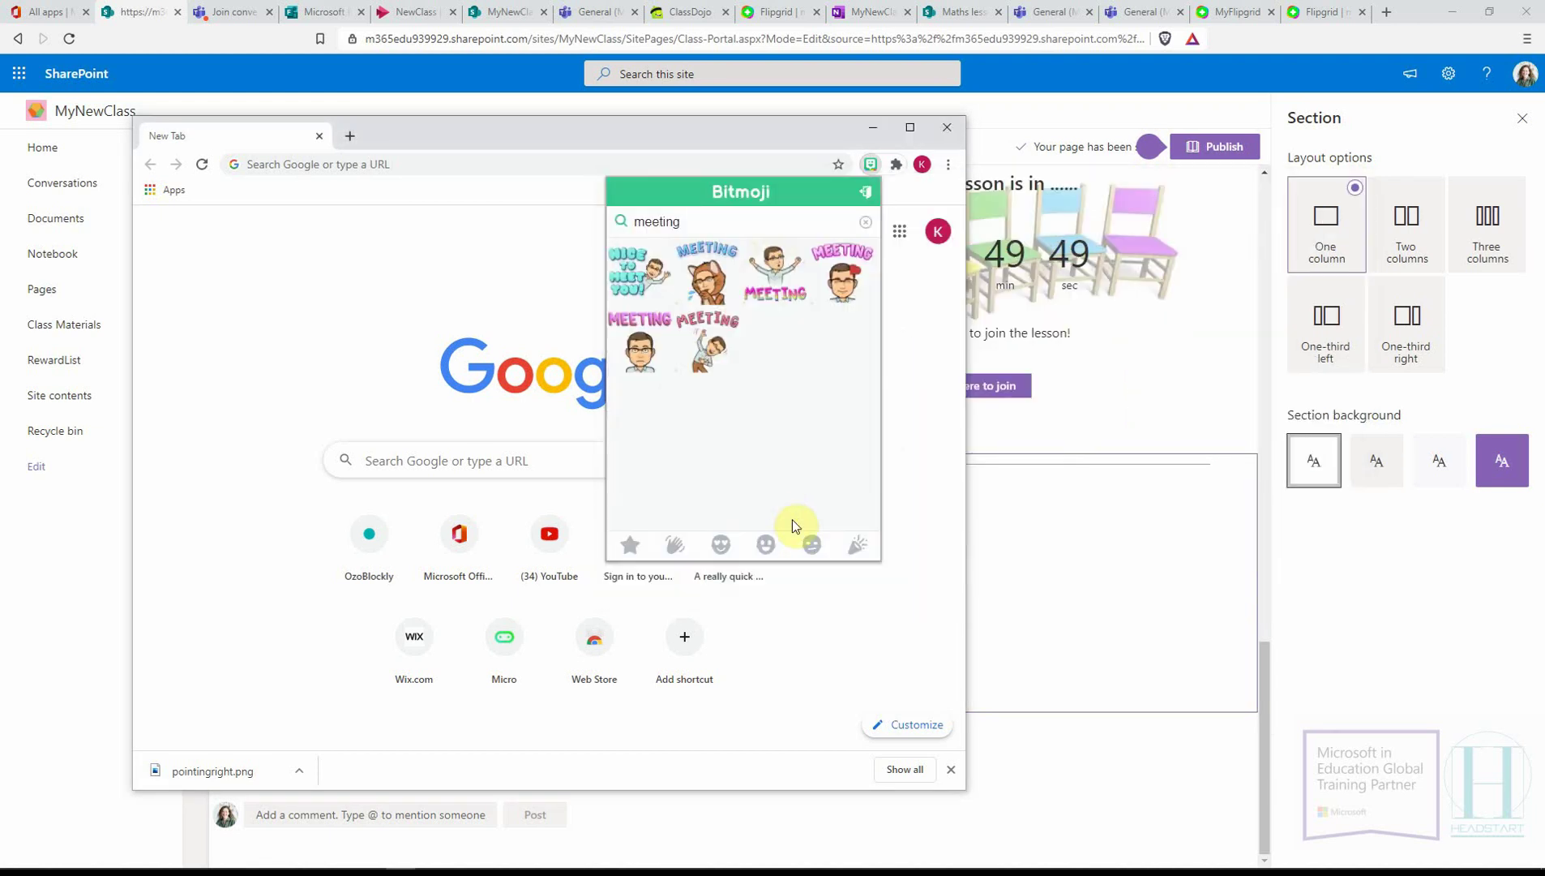
left_click(863, 227)
- Return to the Class Portal page and add an Image web part to the new section, uploading meeting.png from Pictures
left_click(329, 12)
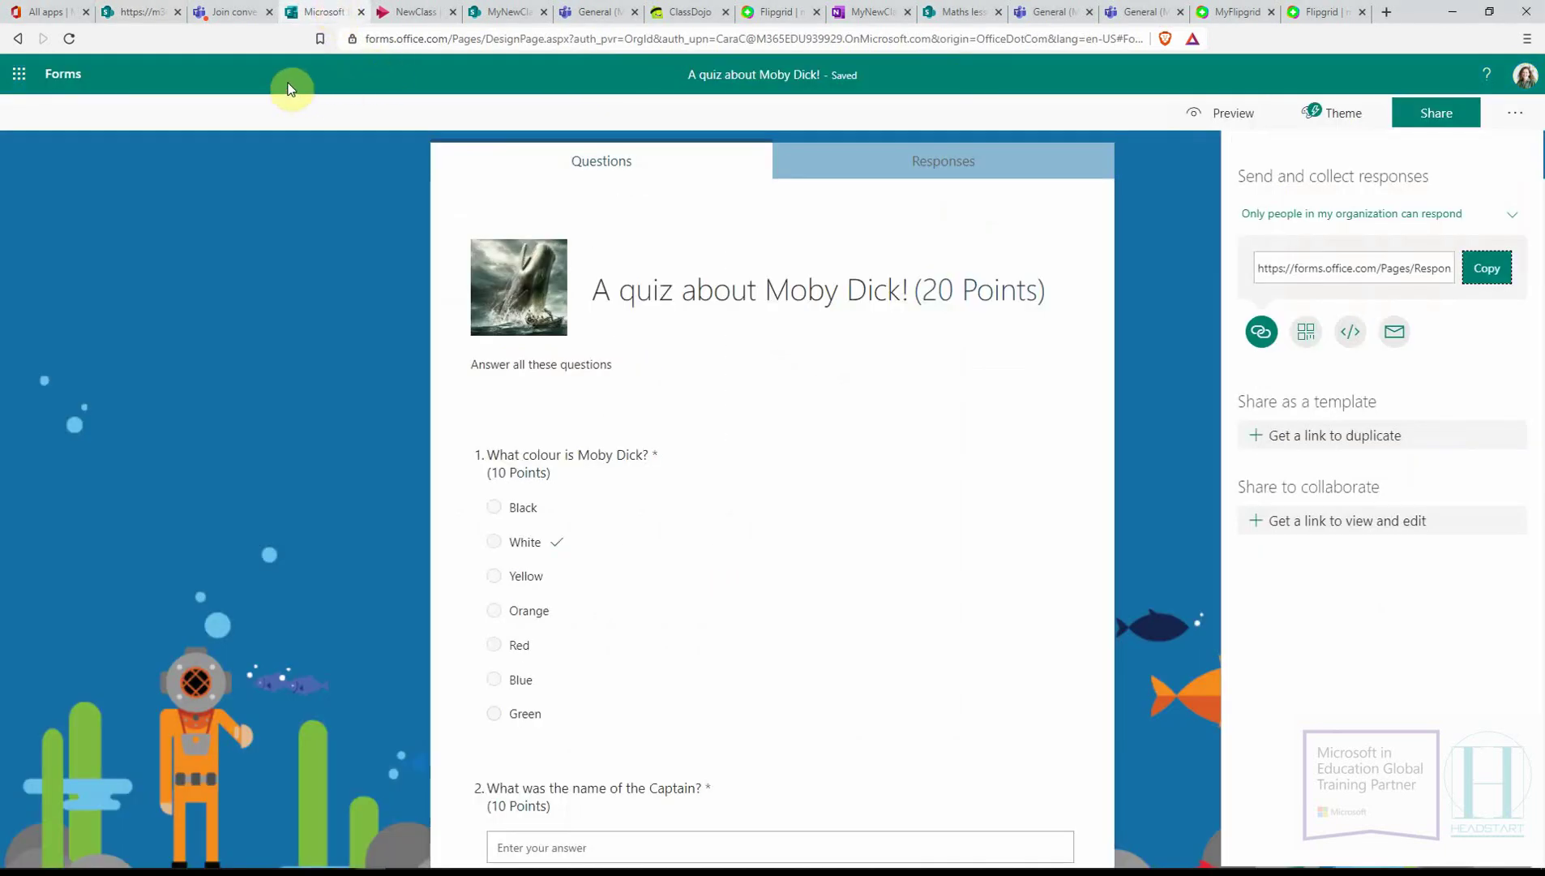
left_click(139, 12)
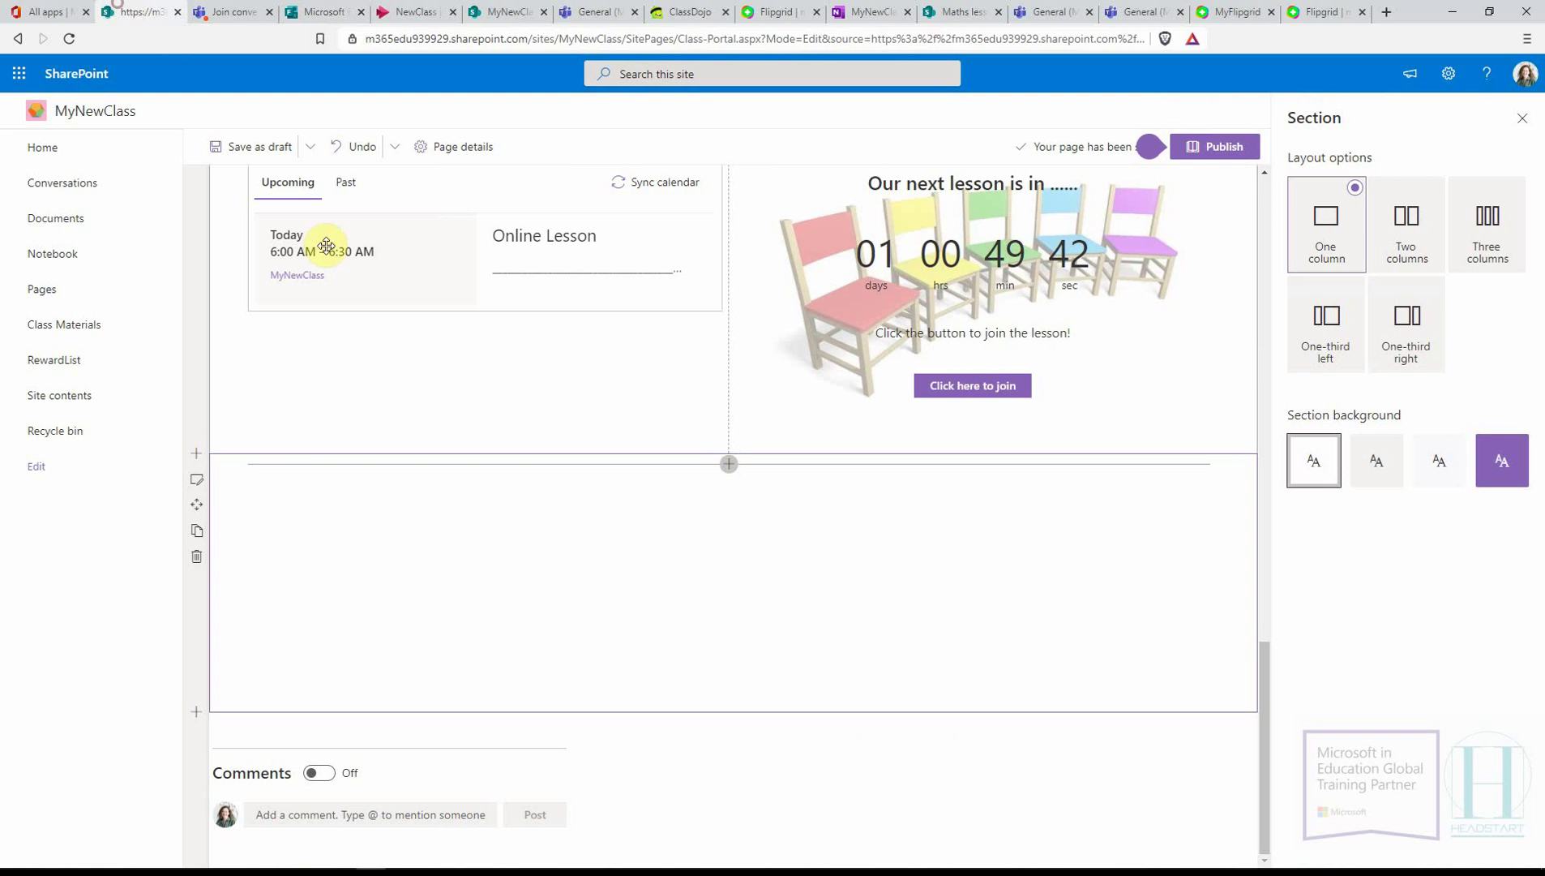
left_click(728, 464)
left_click(722, 569)
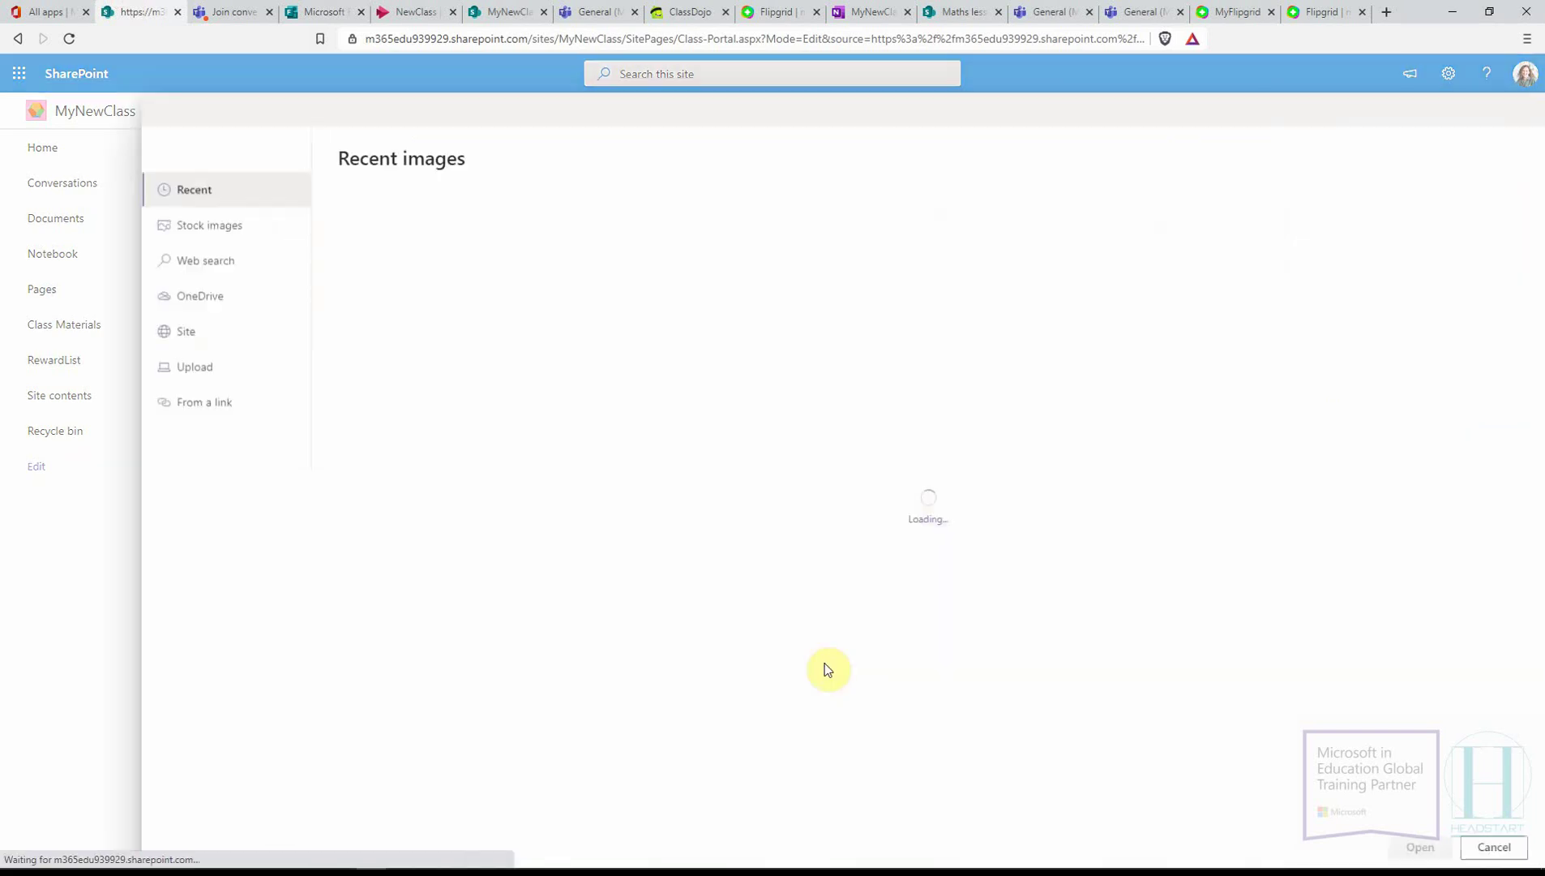
left_click(202, 378)
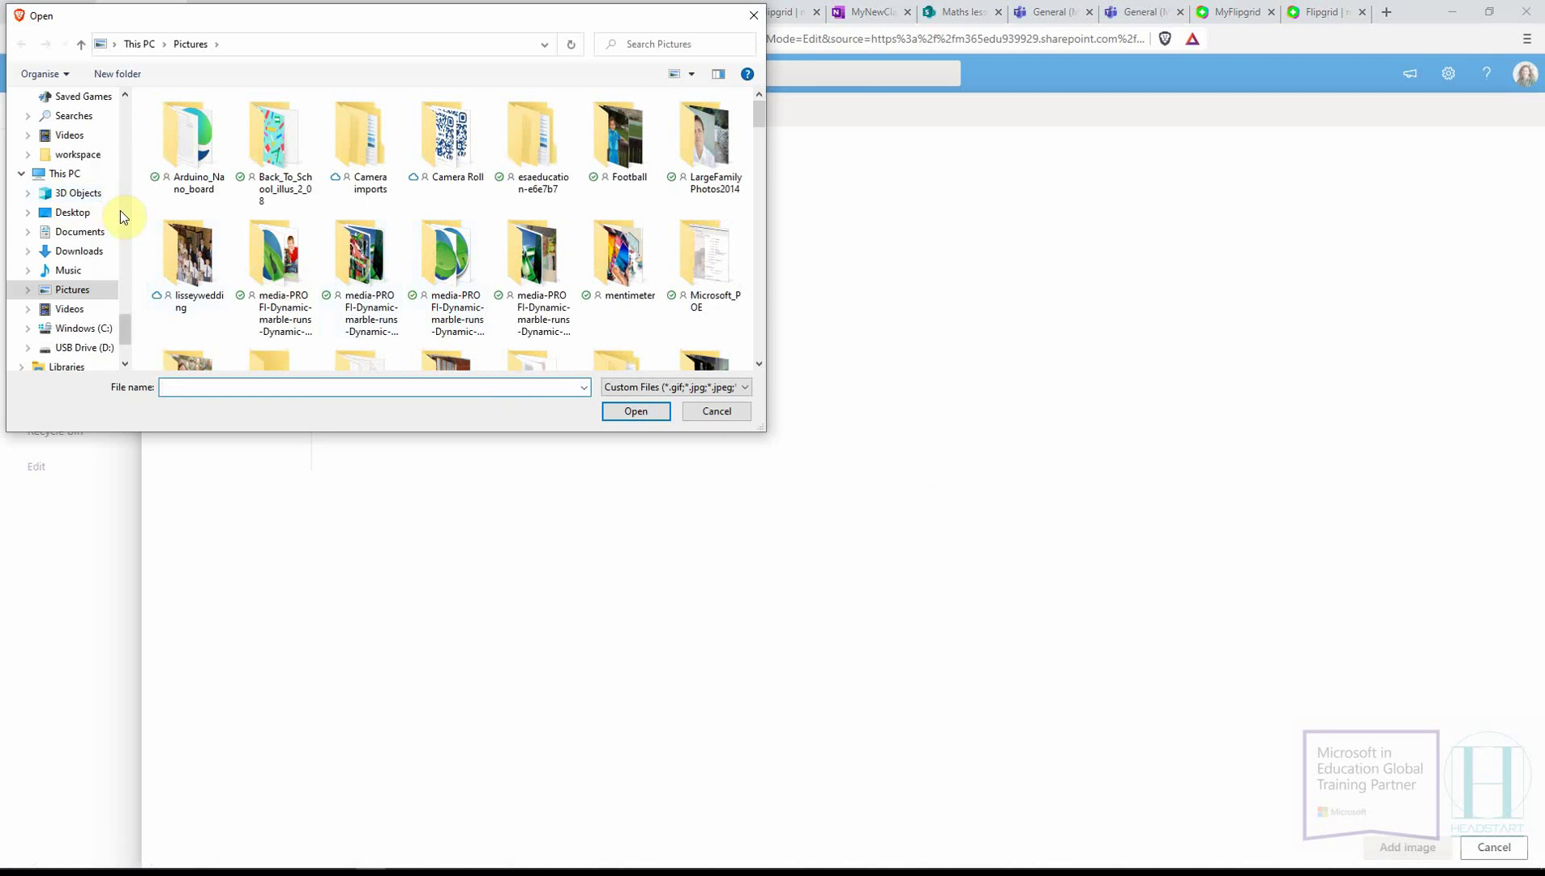
left_click_drag(124, 339, 127, 119)
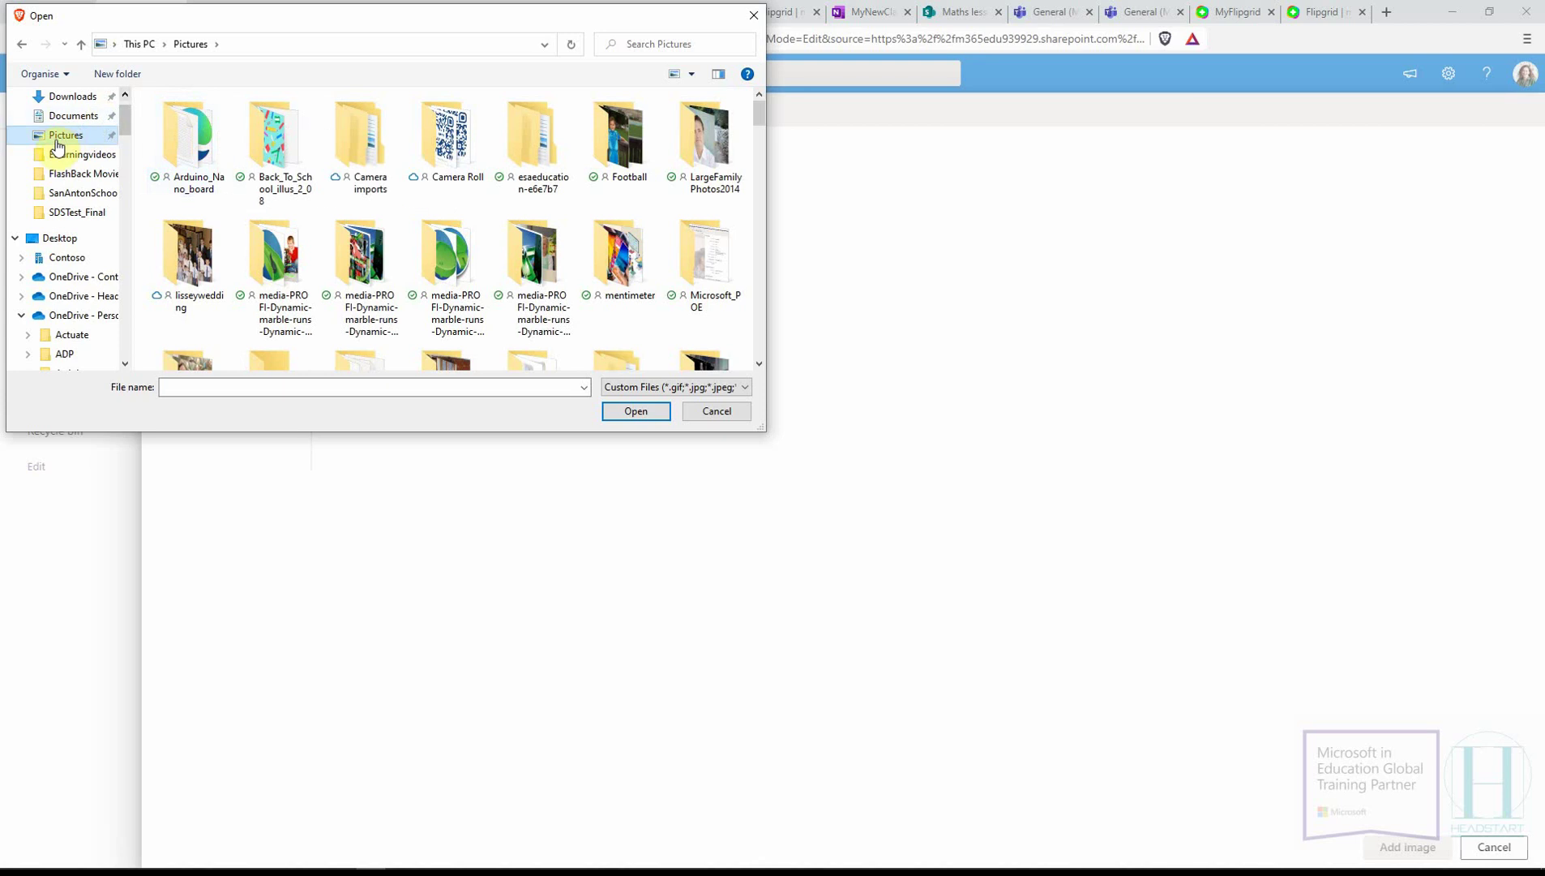
left_click(633, 47)
type("meeting")
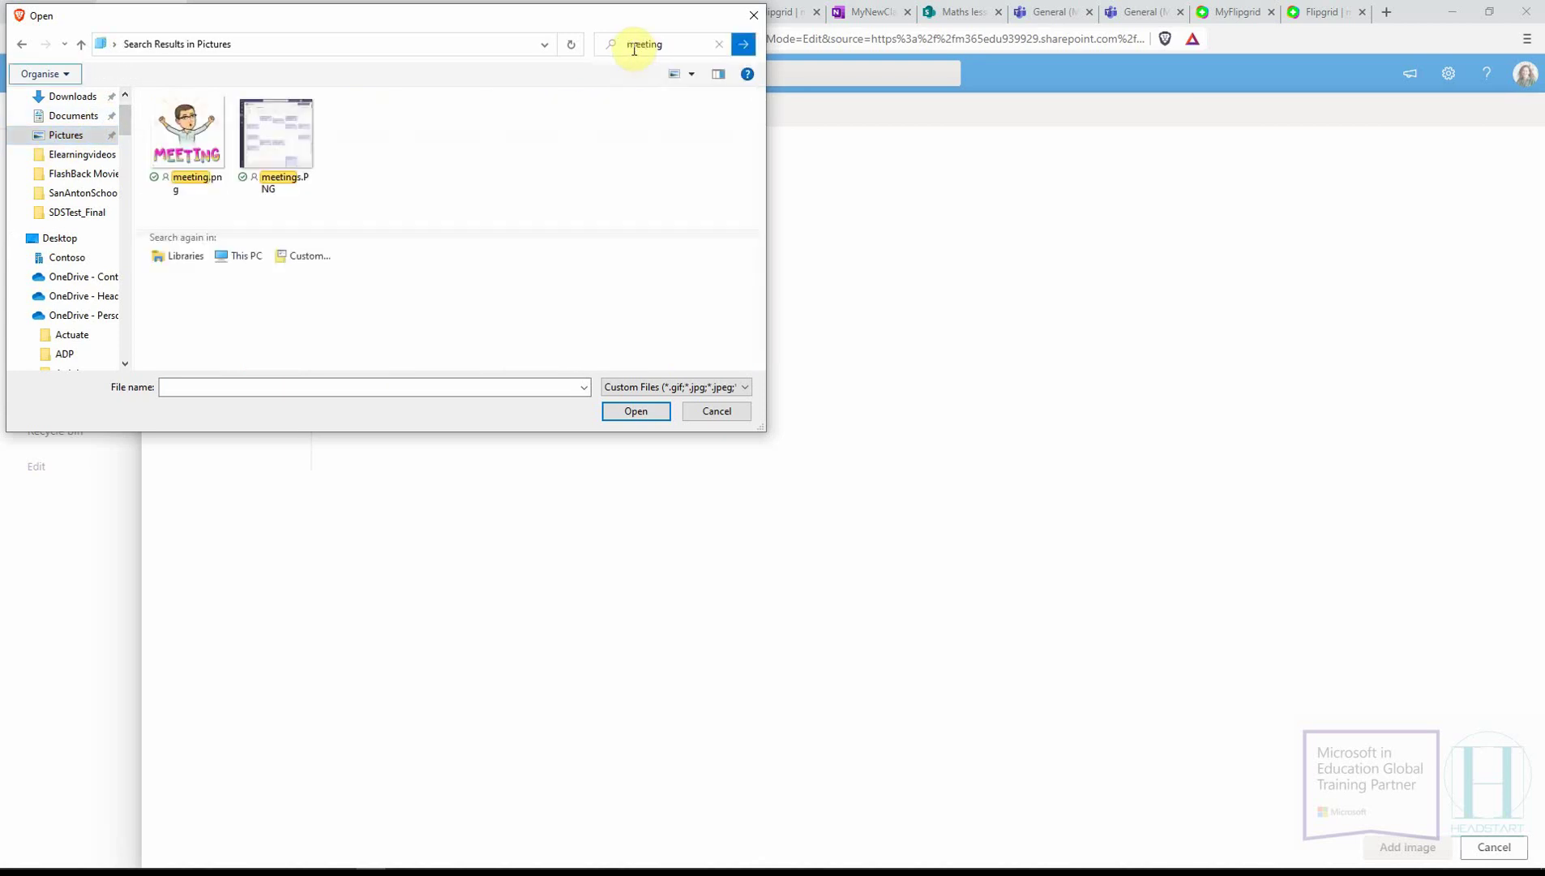
left_click(189, 138)
left_click(643, 413)
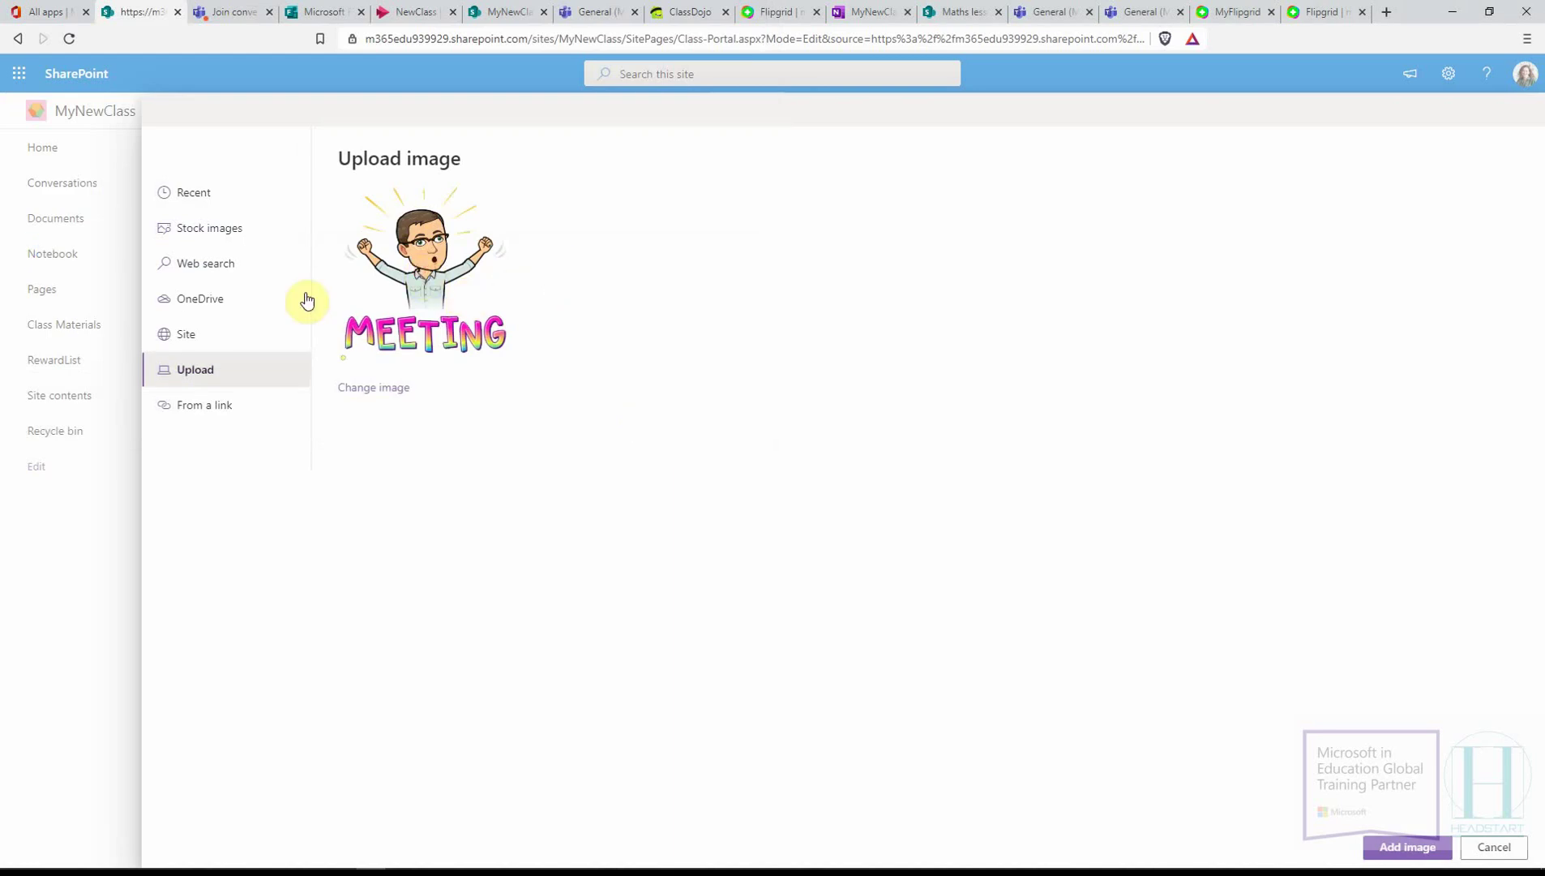
left_click(1415, 846)
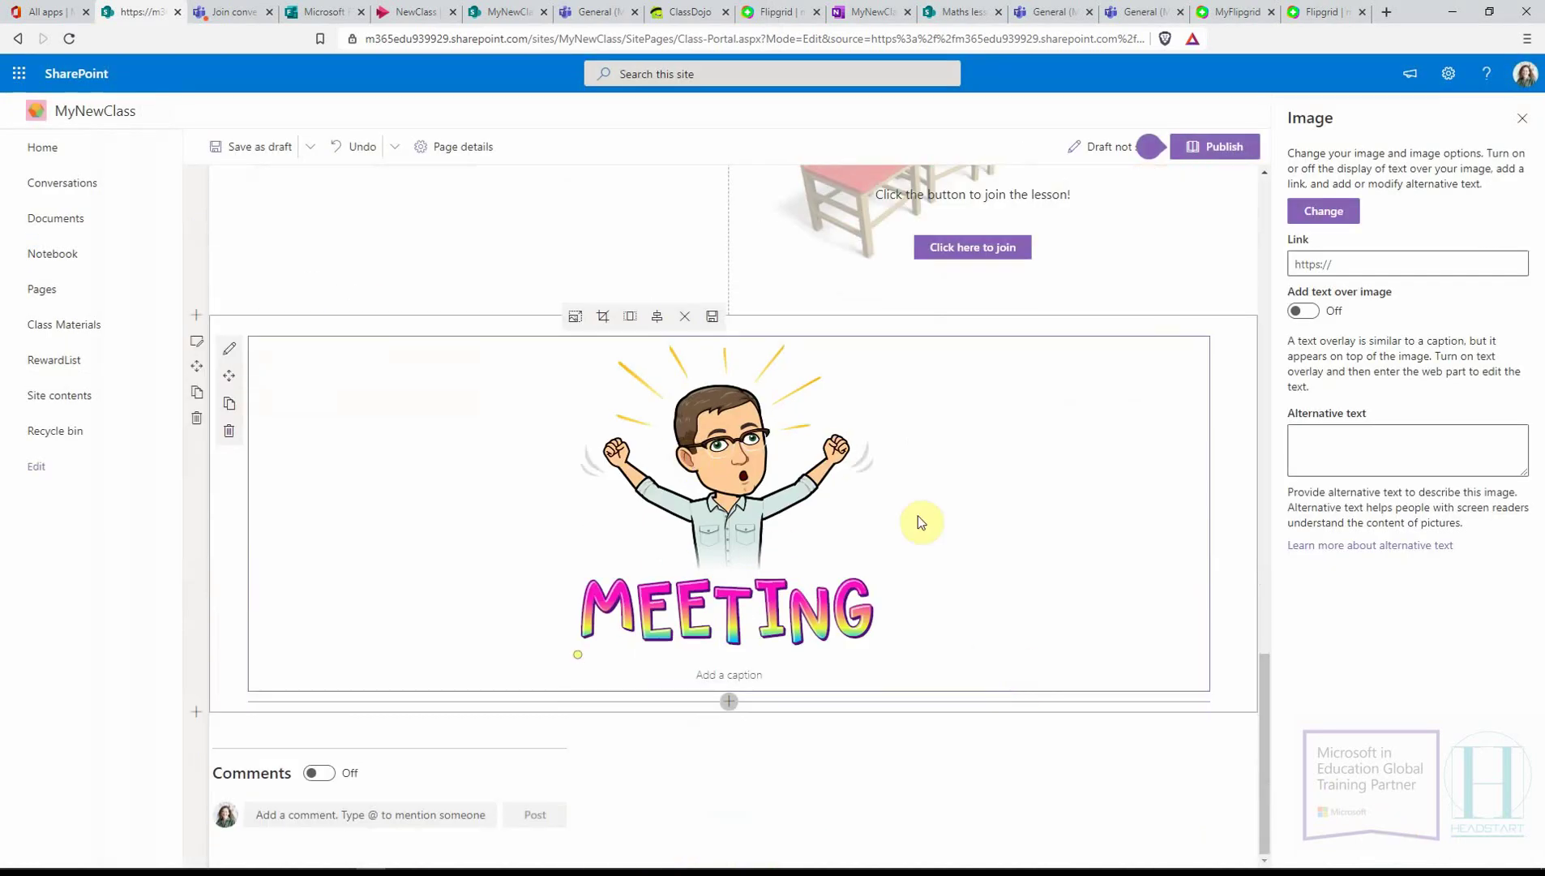
- Paste the copied Teams meeting join link as the link of the MEETING image
left_click(727, 474)
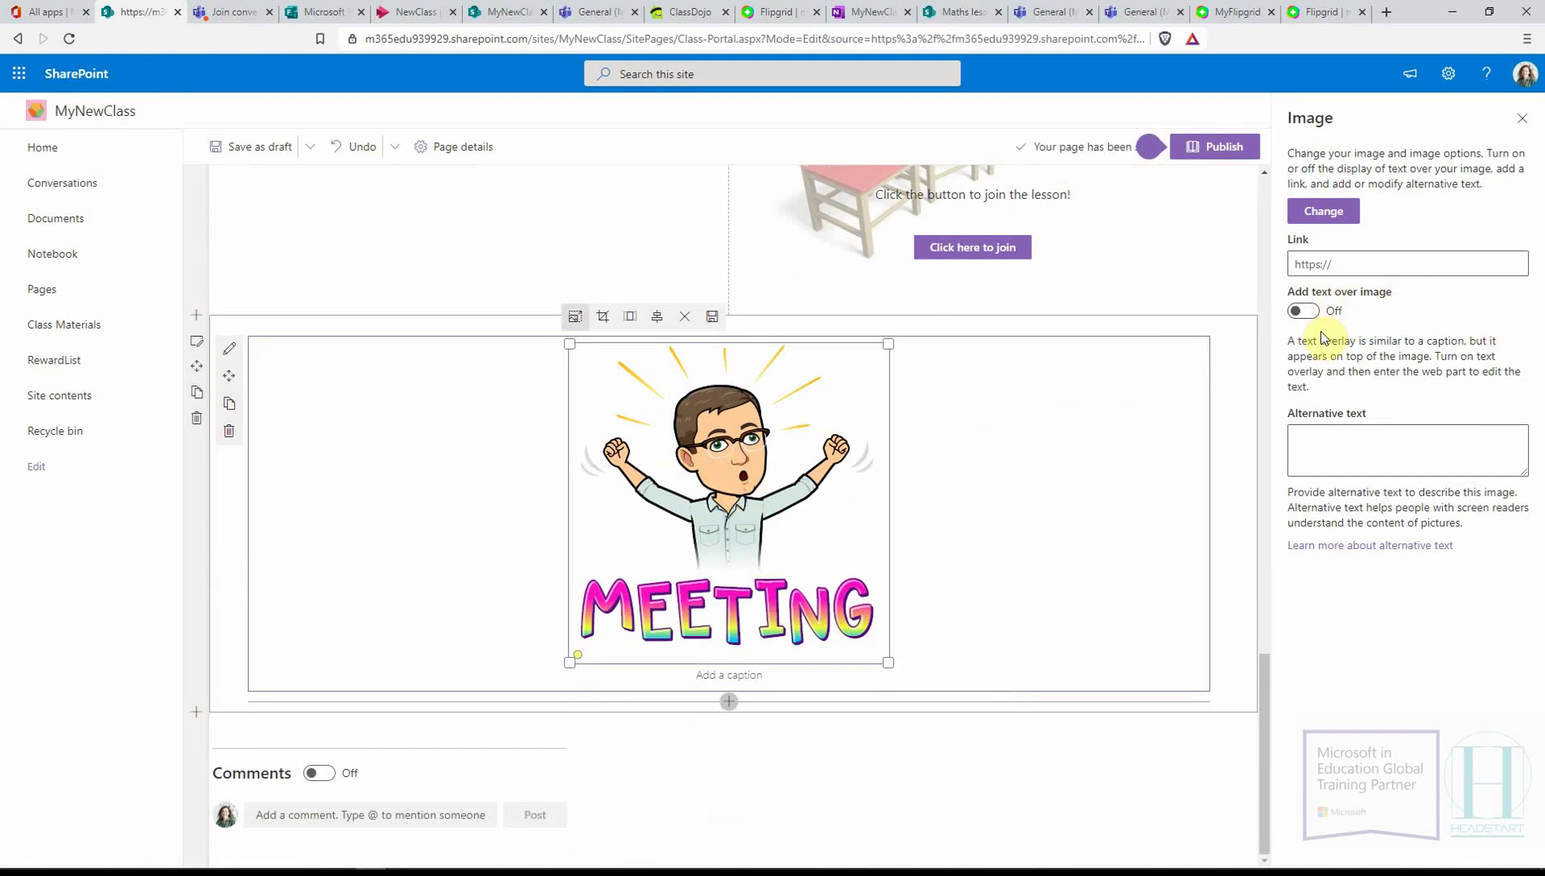
left_click(1345, 263)
key("ctrl+v")
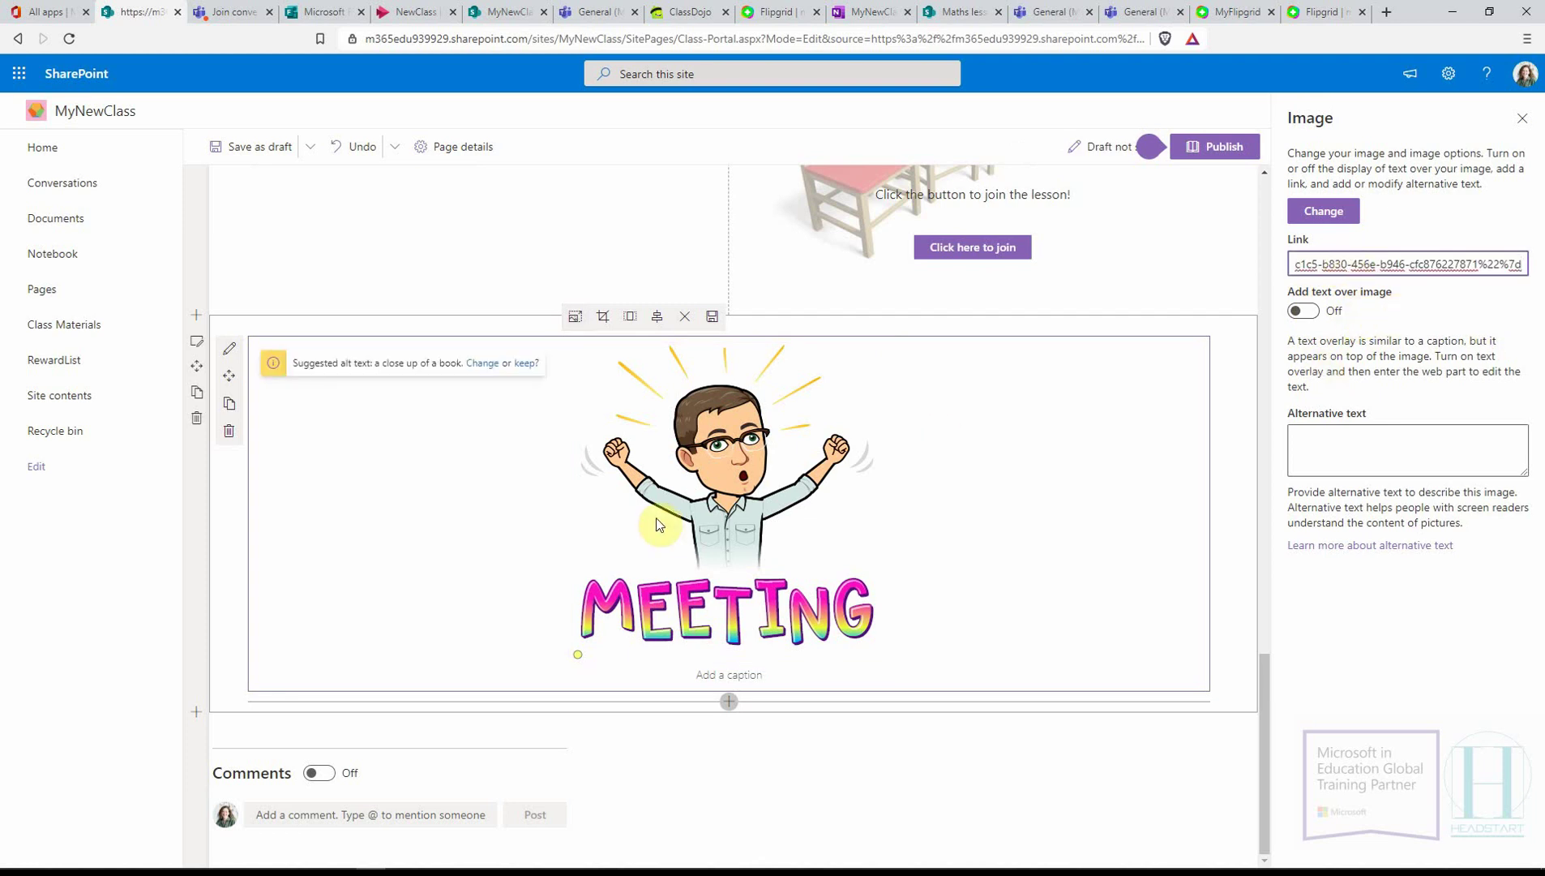
left_click(1069, 516)
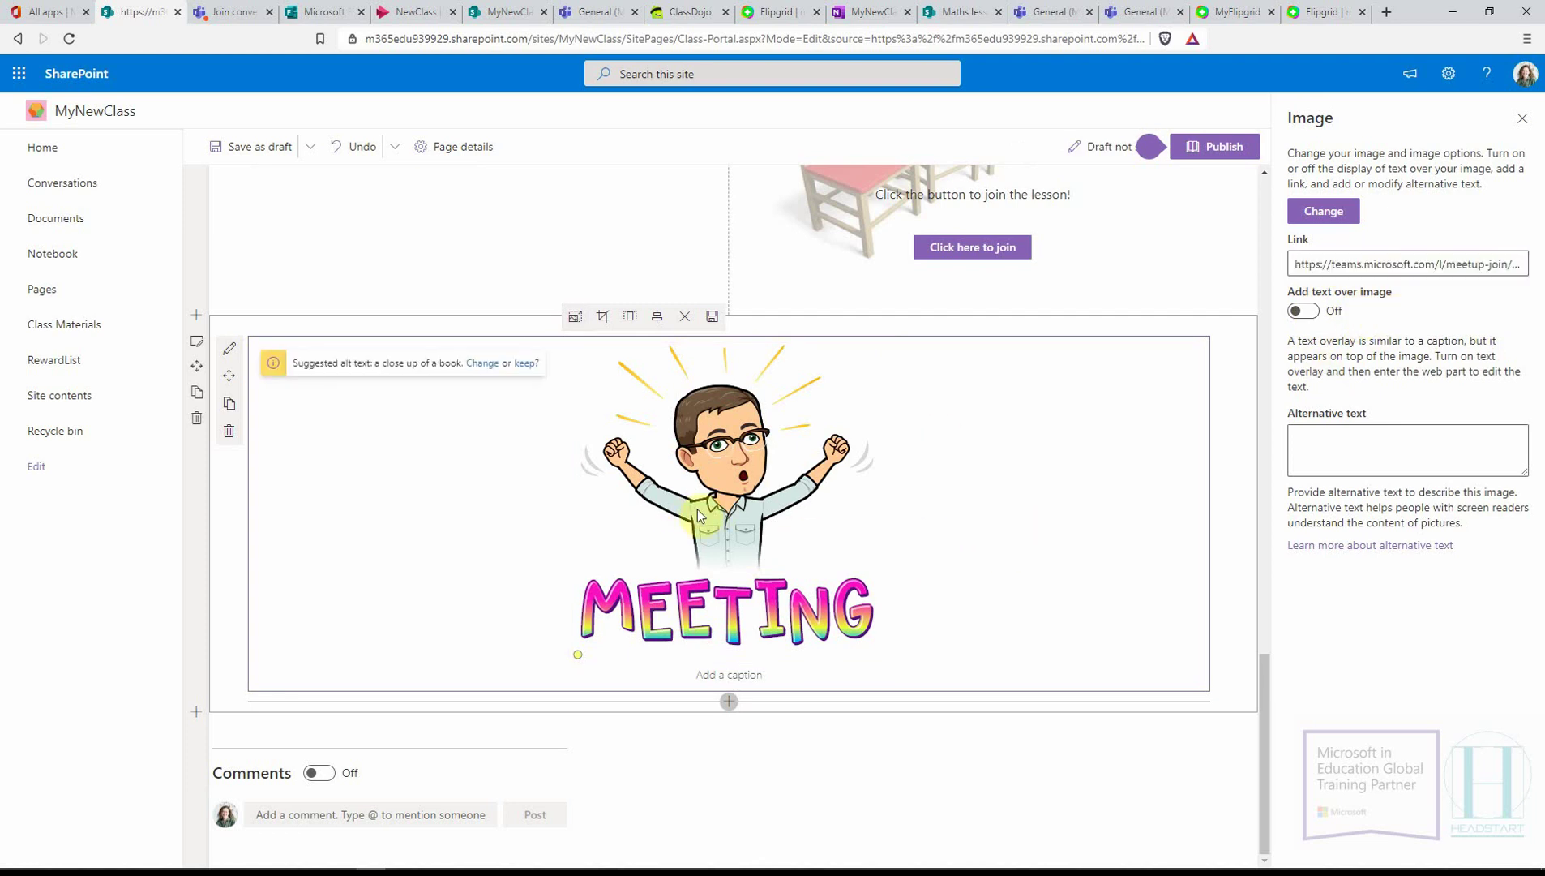
- Replace the Countdown Timer's background image with meeting.png uploaded from the Pictures folder
scroll(977, 550, "up", 3)
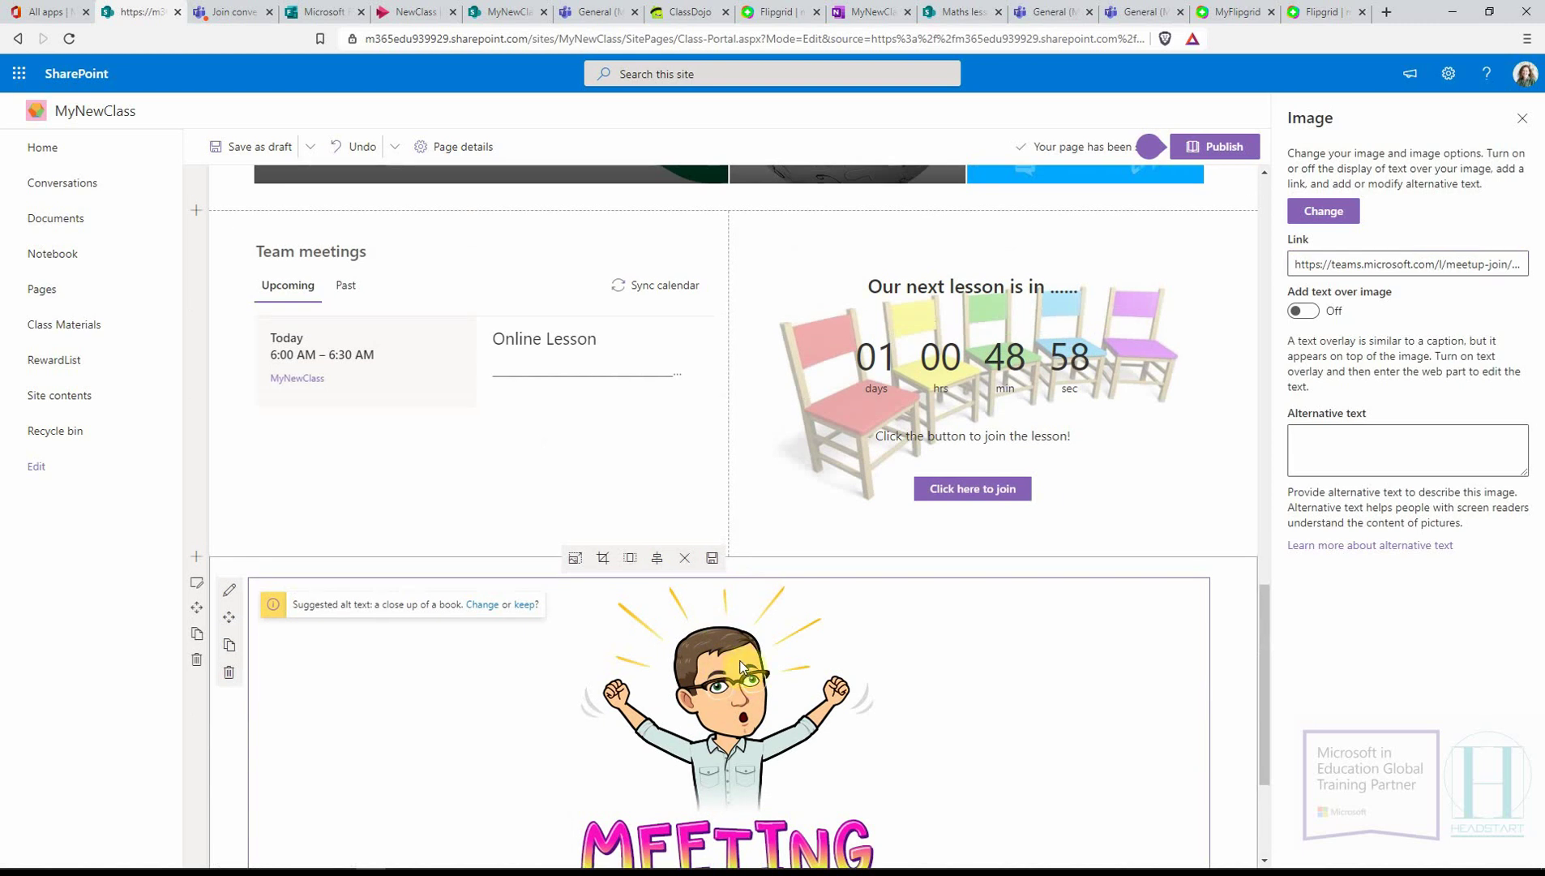
left_click(993, 342)
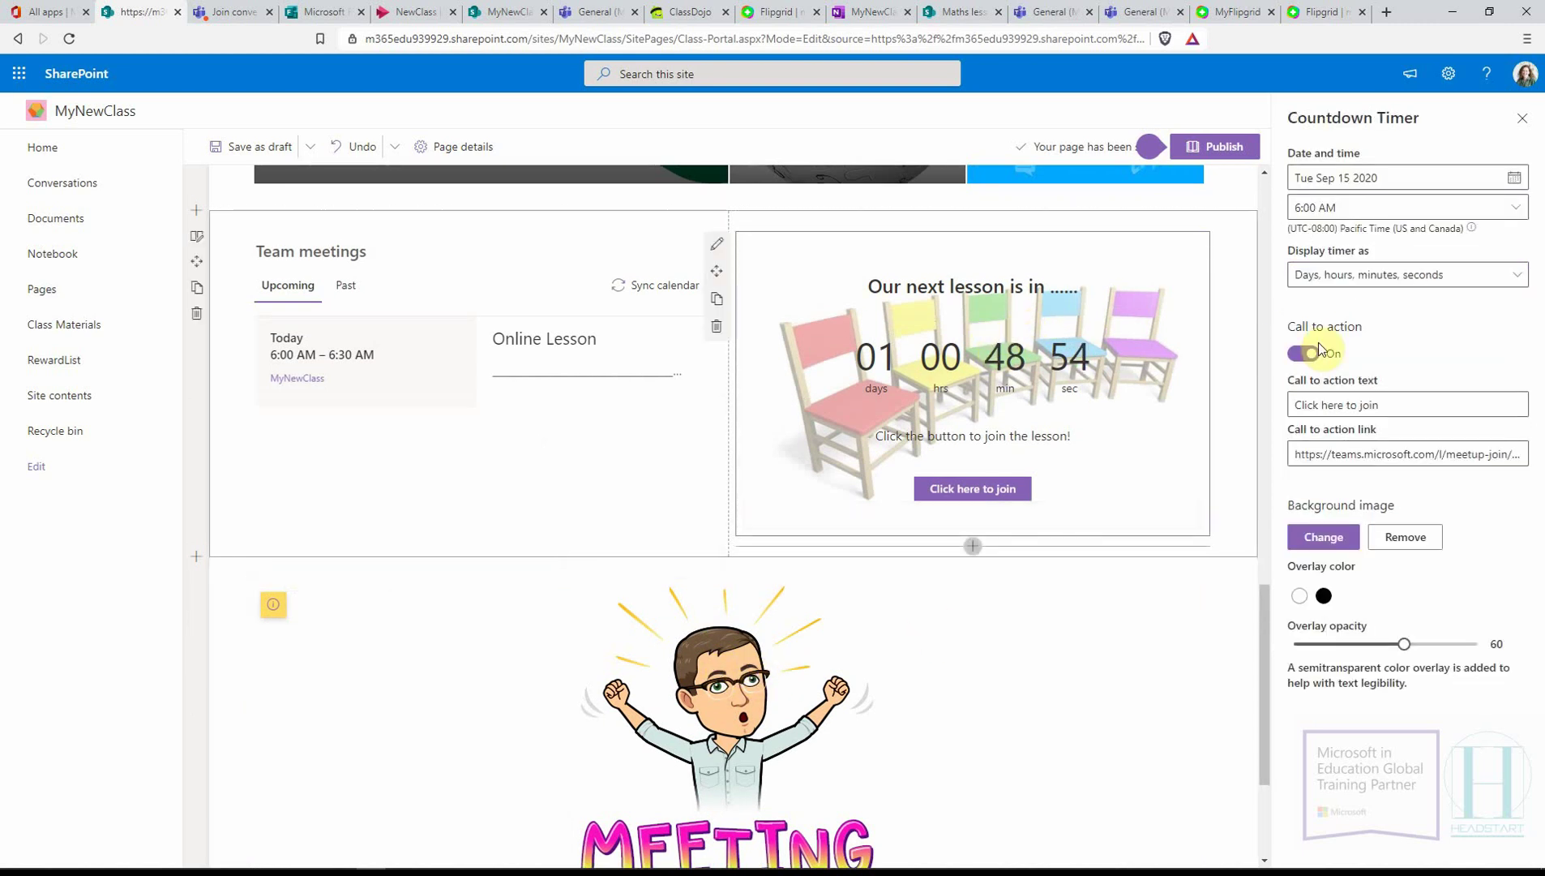
left_click(1323, 536)
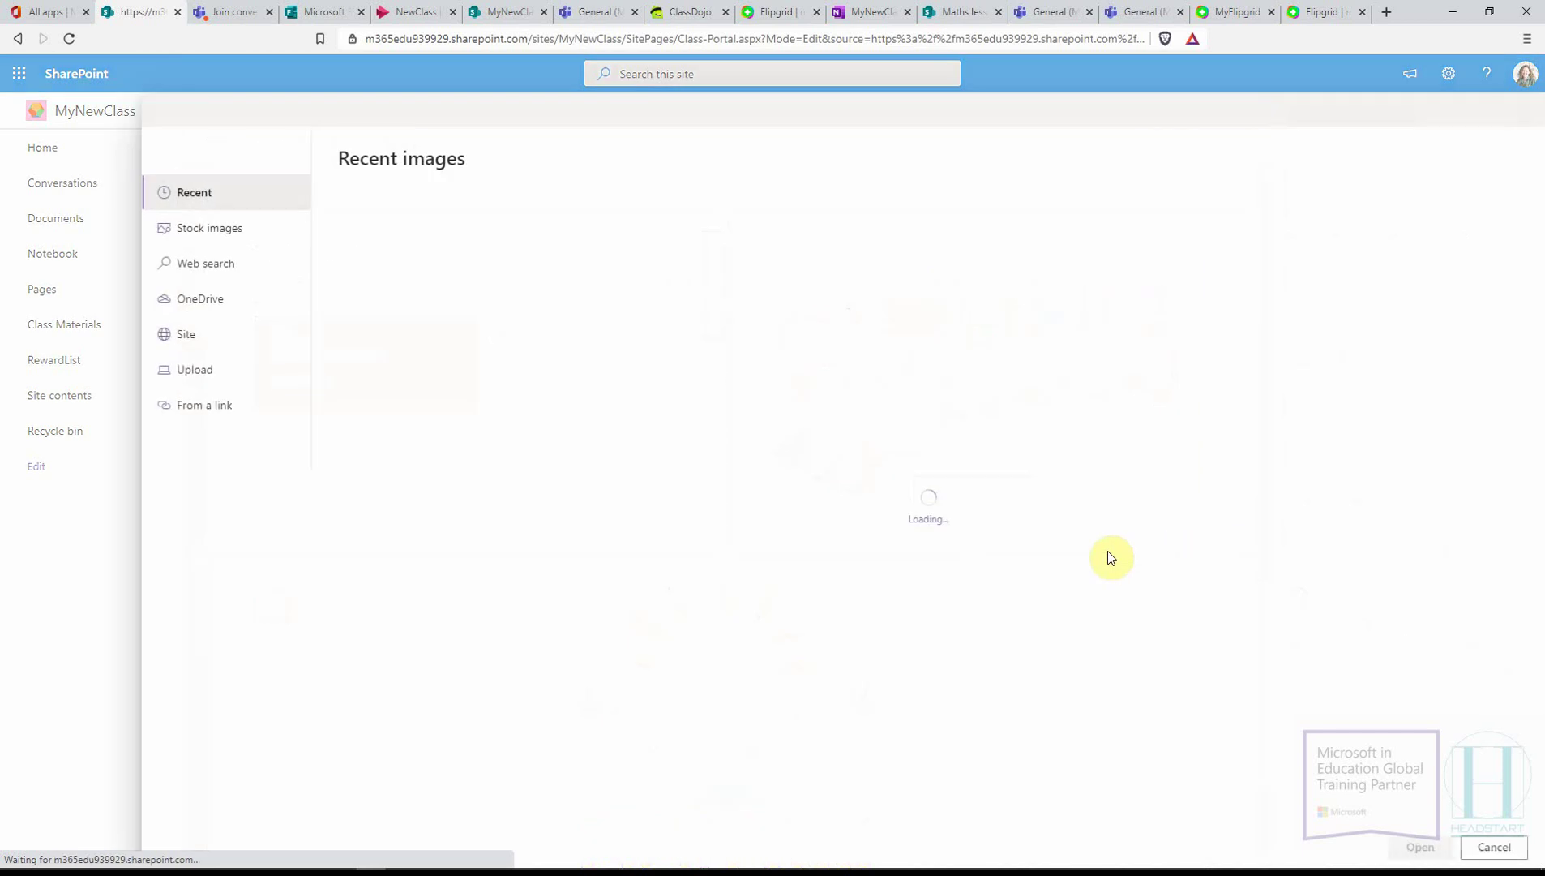
left_click(195, 368)
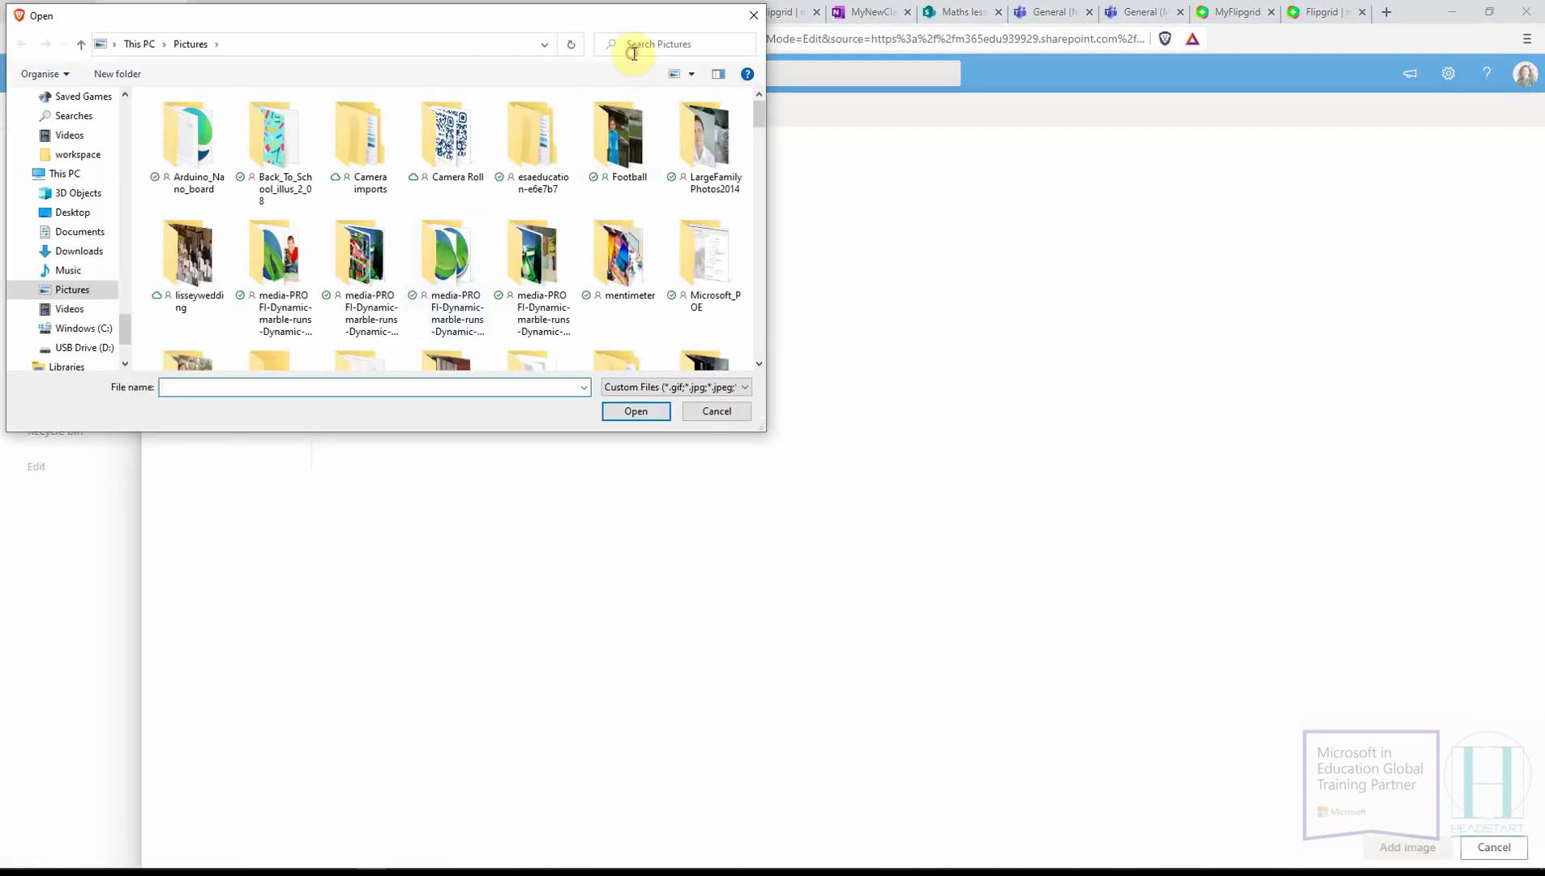
left_click(635, 47)
type("meeting")
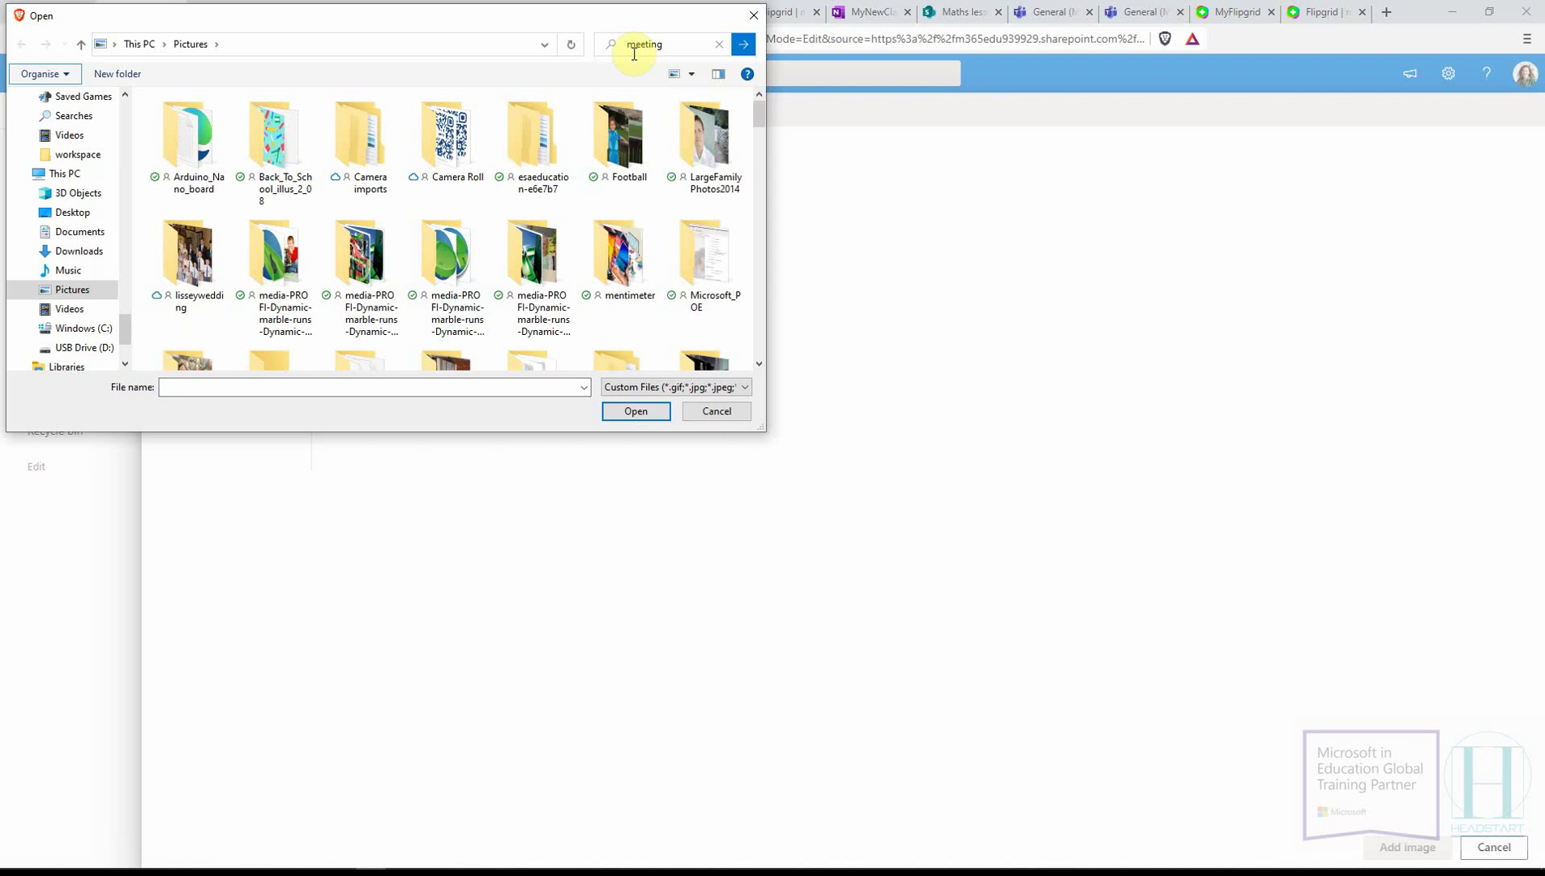
left_click(187, 141)
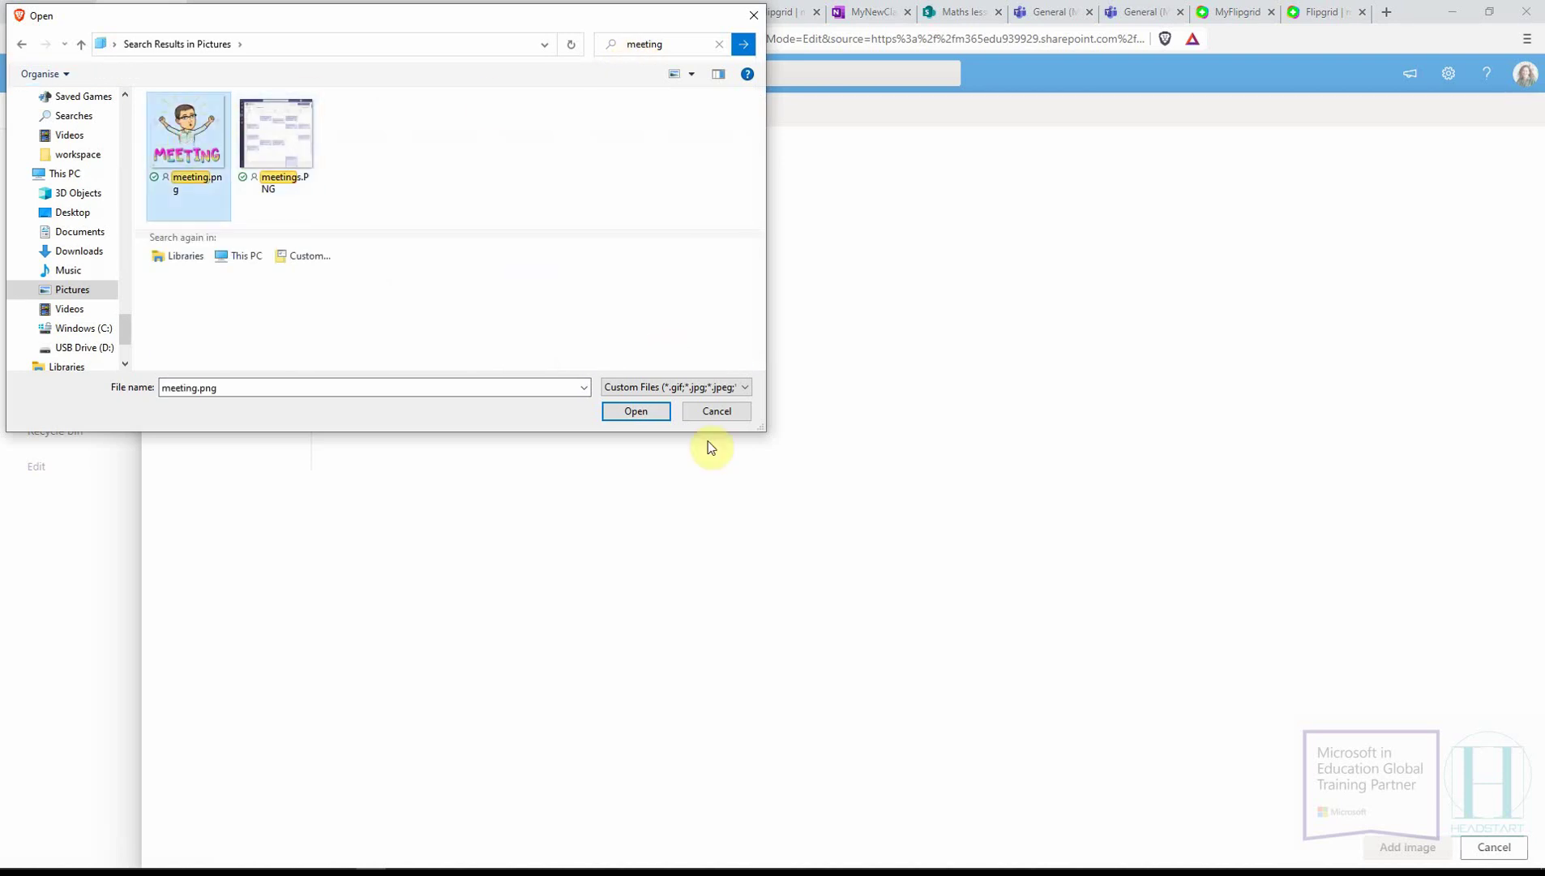
left_click(636, 411)
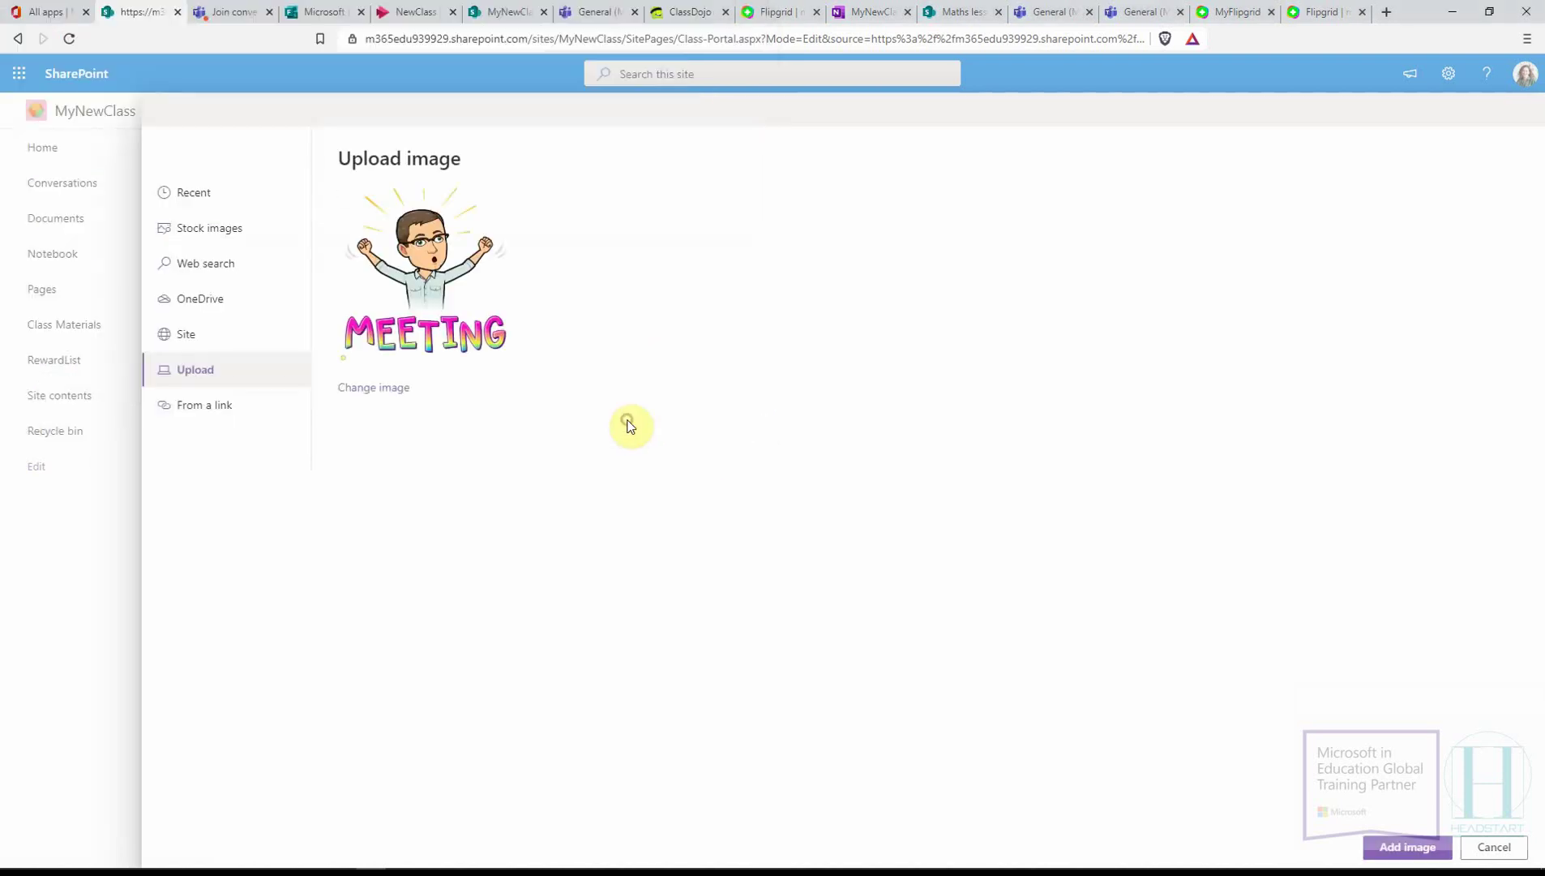
left_click(1390, 848)
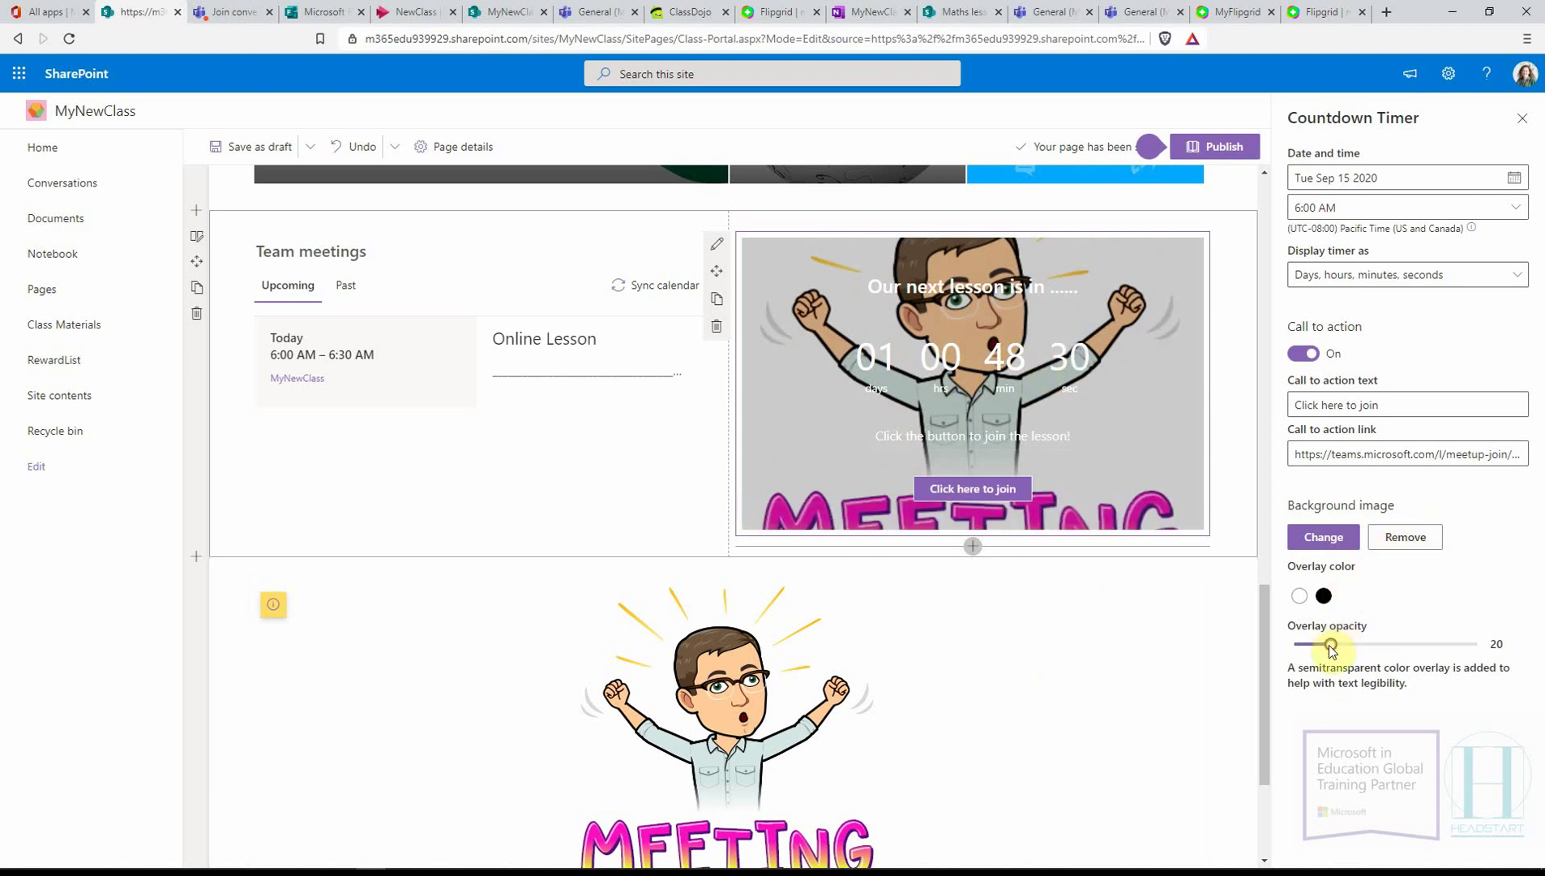
- Give the Countdown Timer's background a light overlay colour and set the overlay opacity to 78
left_click_drag(1314, 645, 1437, 636)
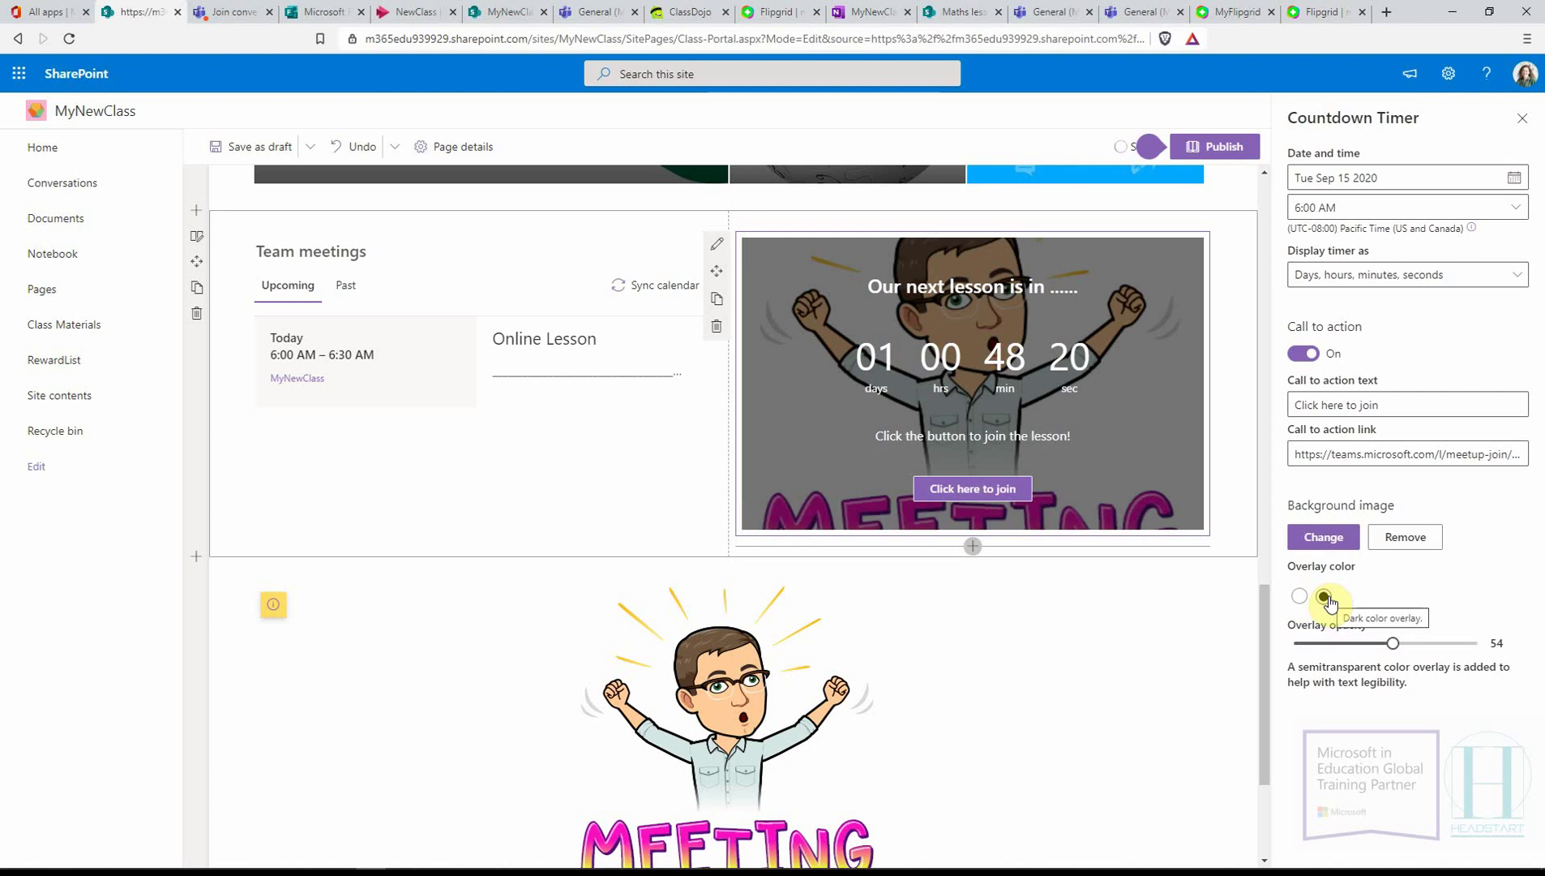
left_click(1301, 599)
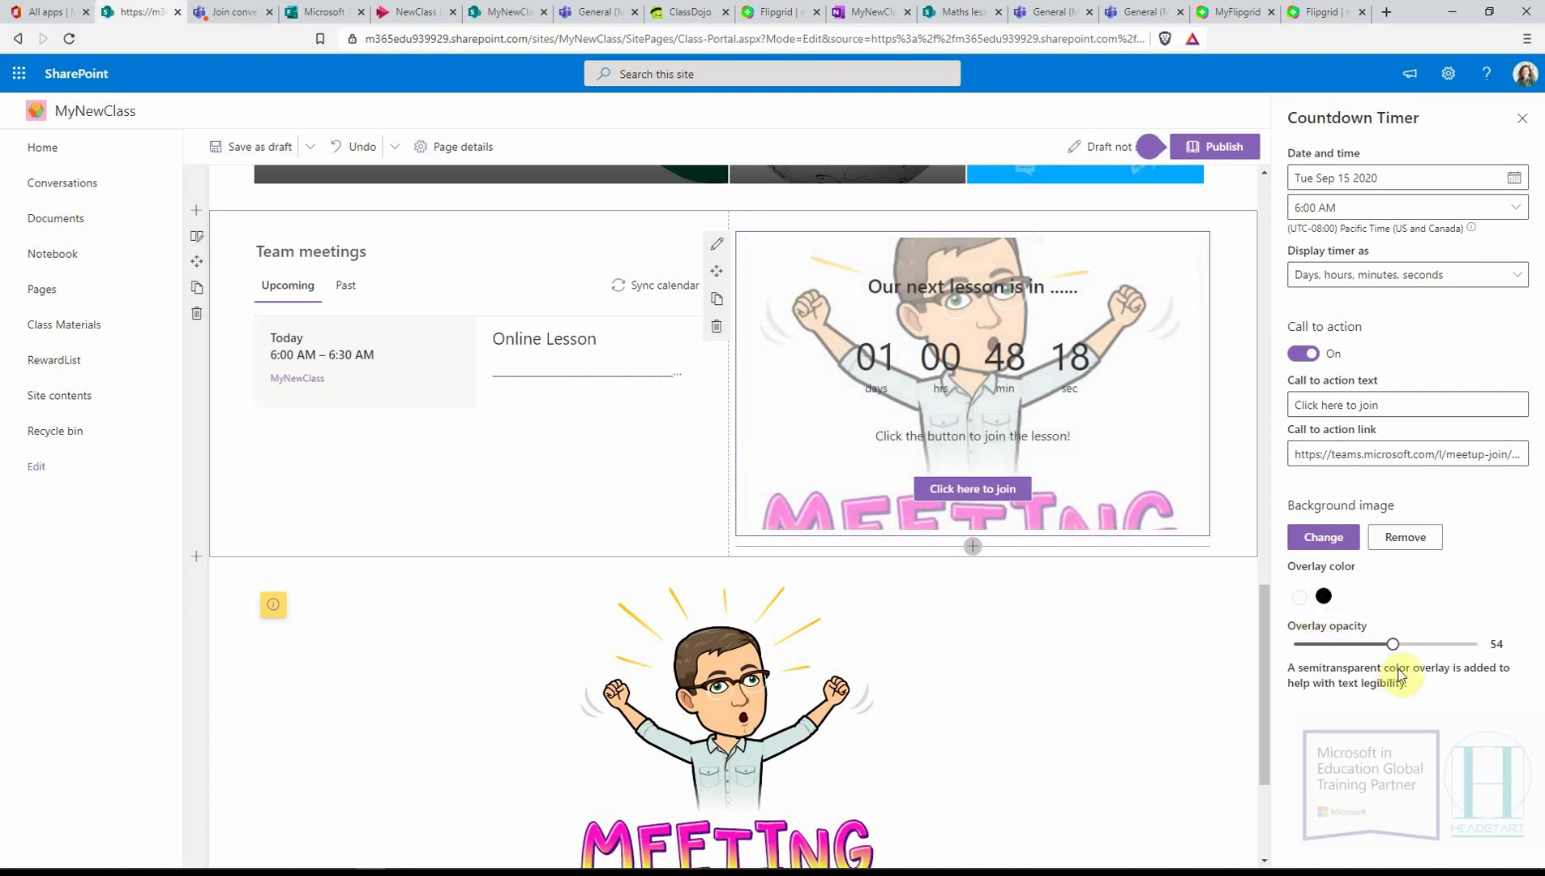
left_click_drag(1369, 646, 1419, 651)
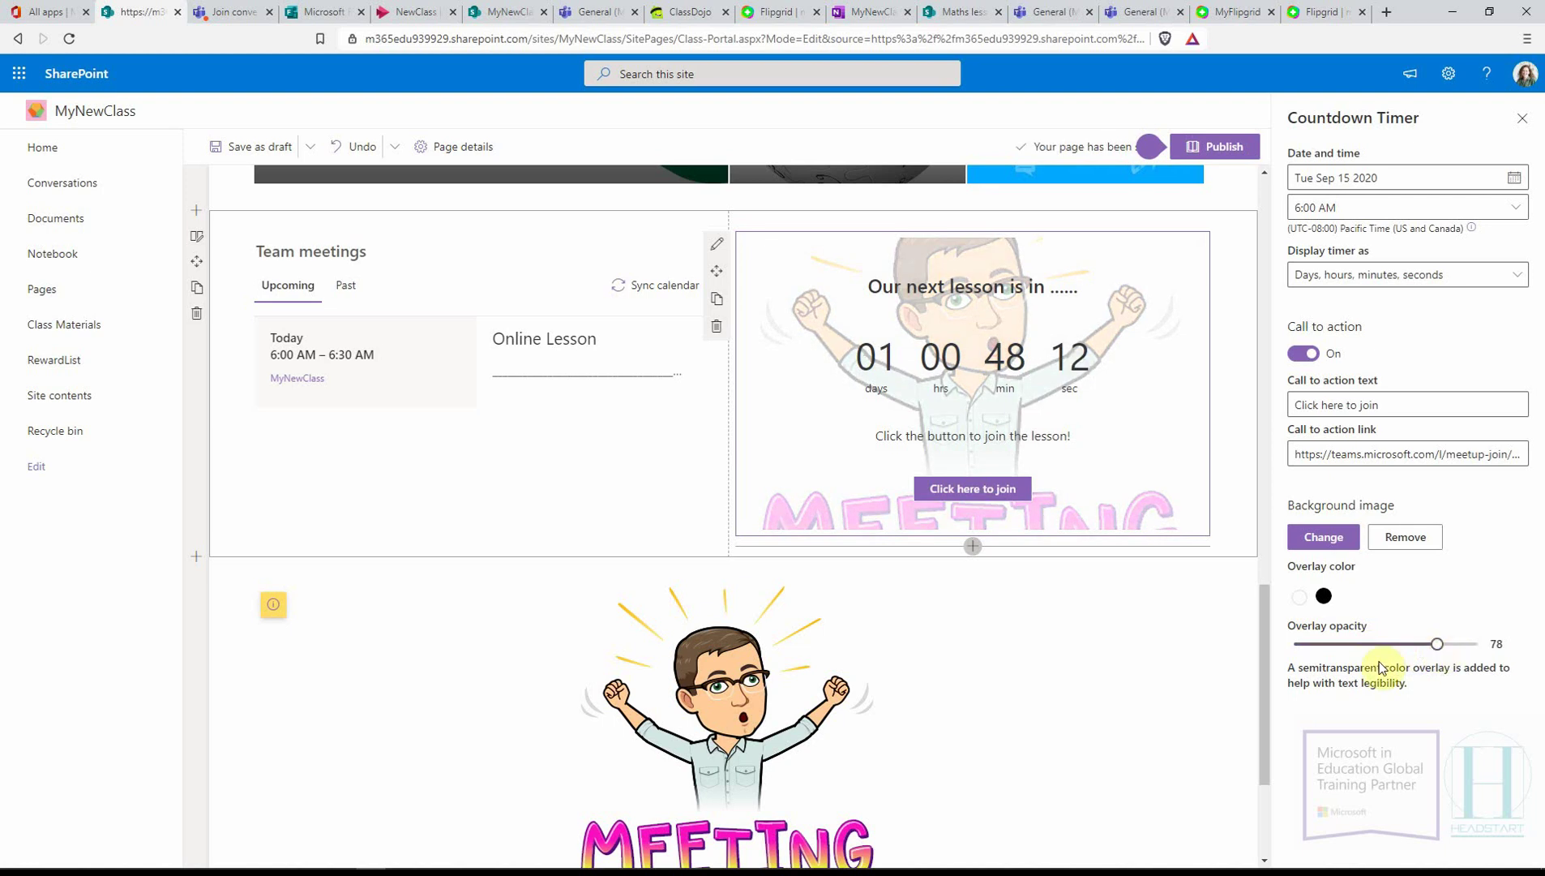
- Delete the MEETING Image web part from the one-column section below the countdown timer
left_click(1143, 654)
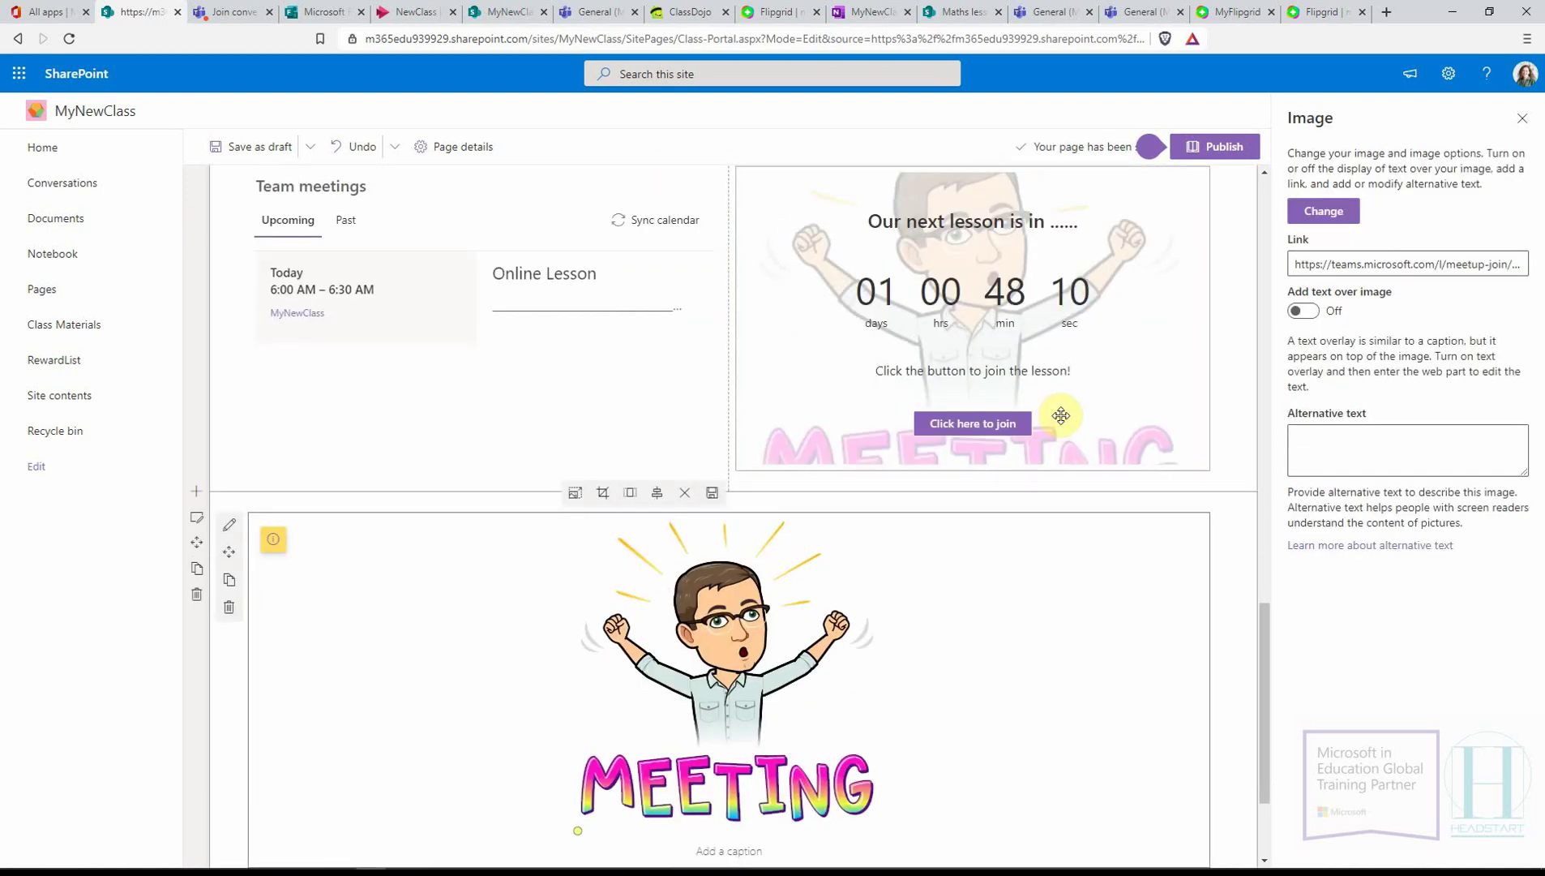
scroll(1072, 397, "up", 2)
scroll(1010, 575, "down", 4)
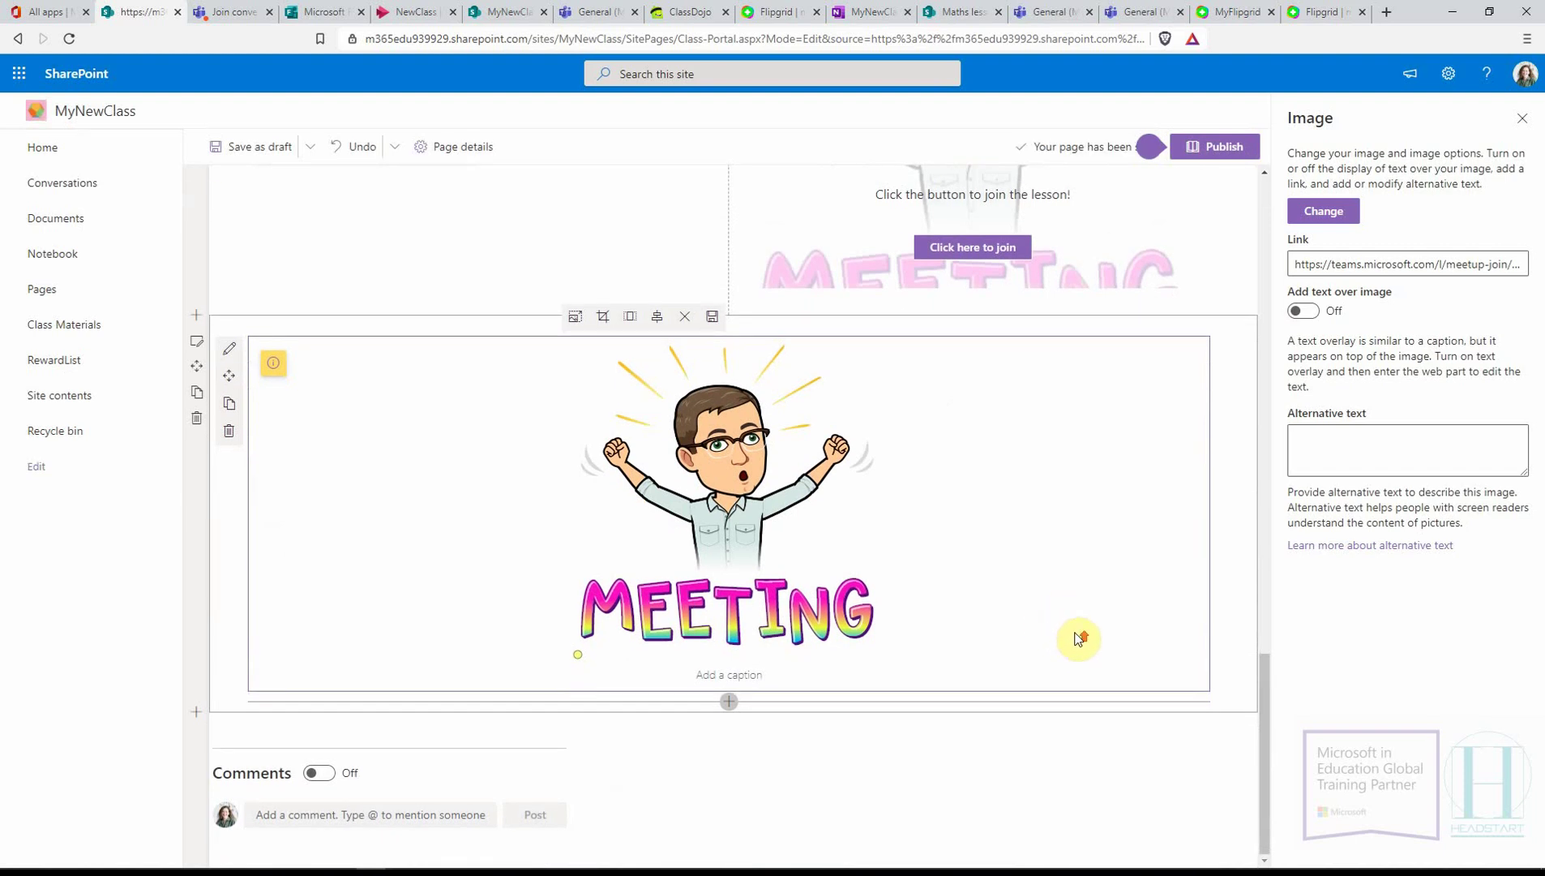
scroll(1078, 638, "up", 2)
scroll(1075, 621, "down", 1)
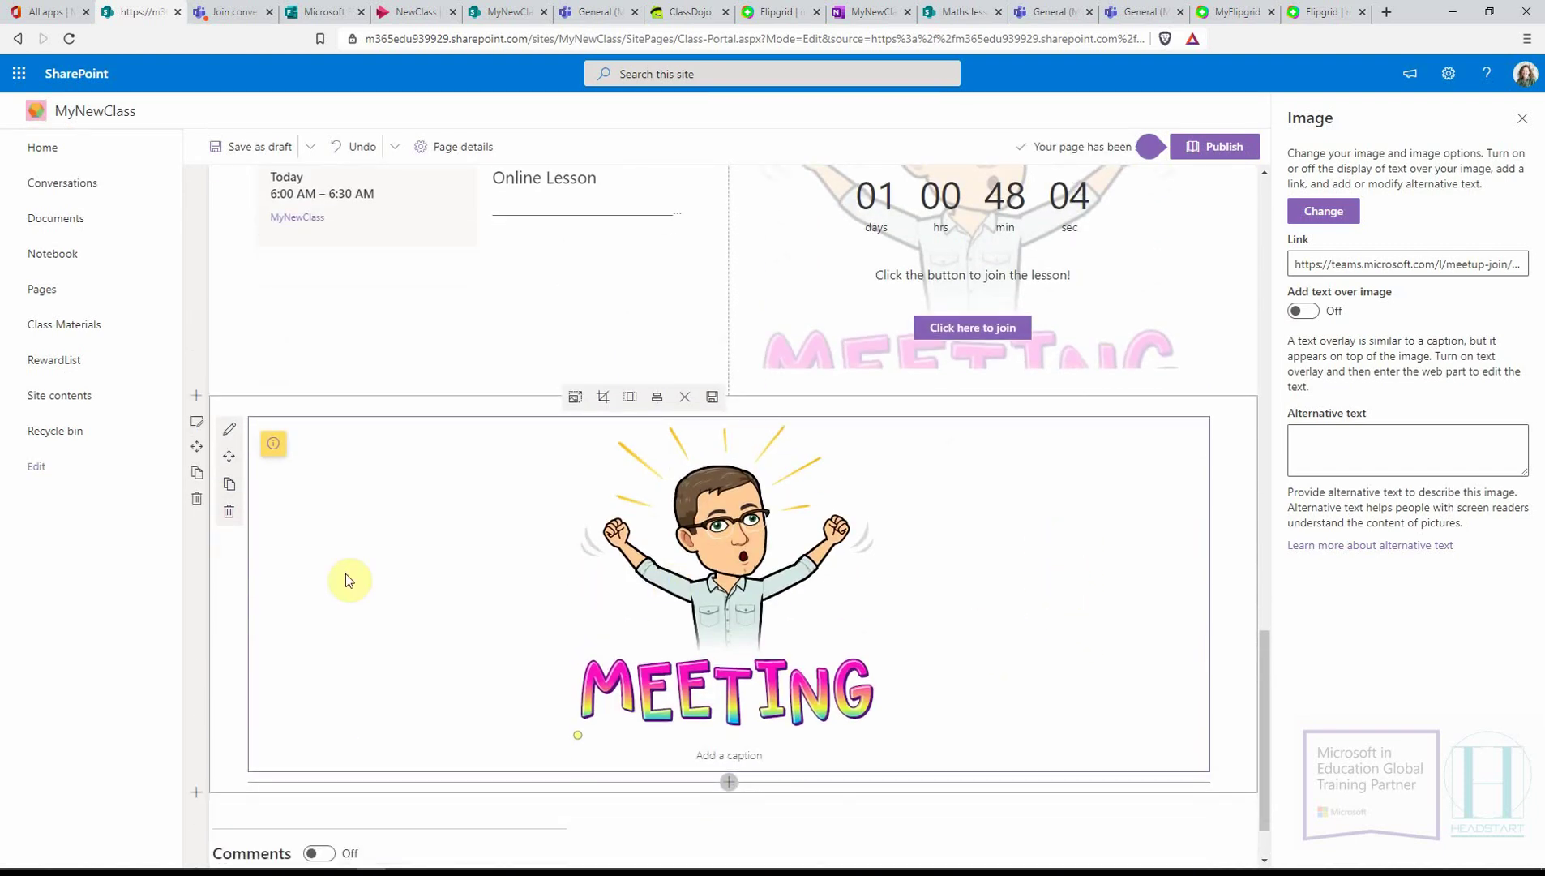
left_click(231, 509)
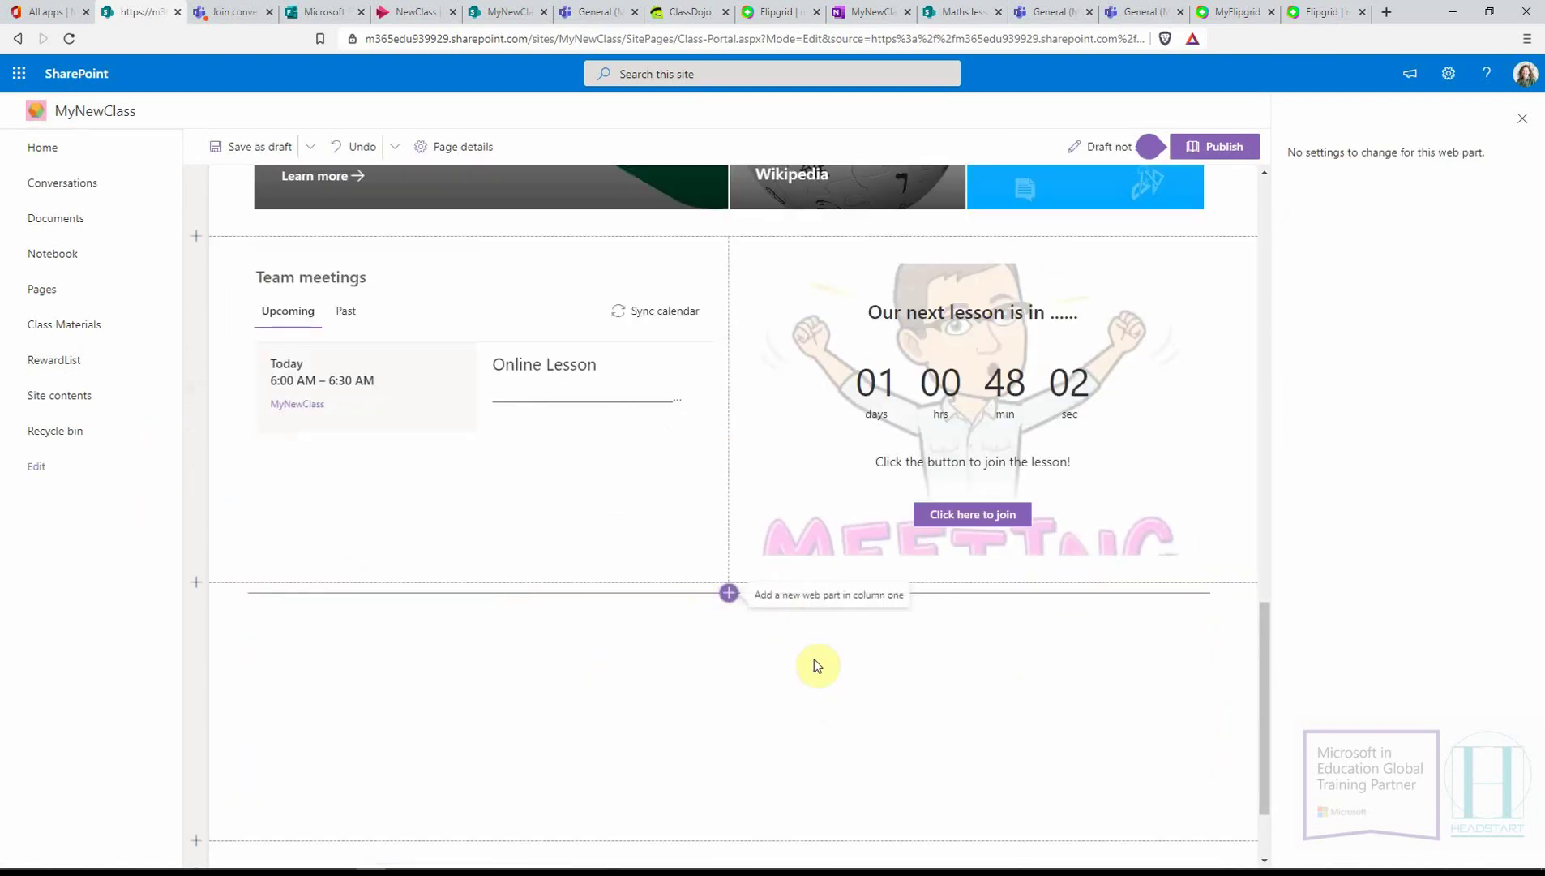
- Delete the empty one-column section below the team meetings and countdown timer section
left_click(869, 680)
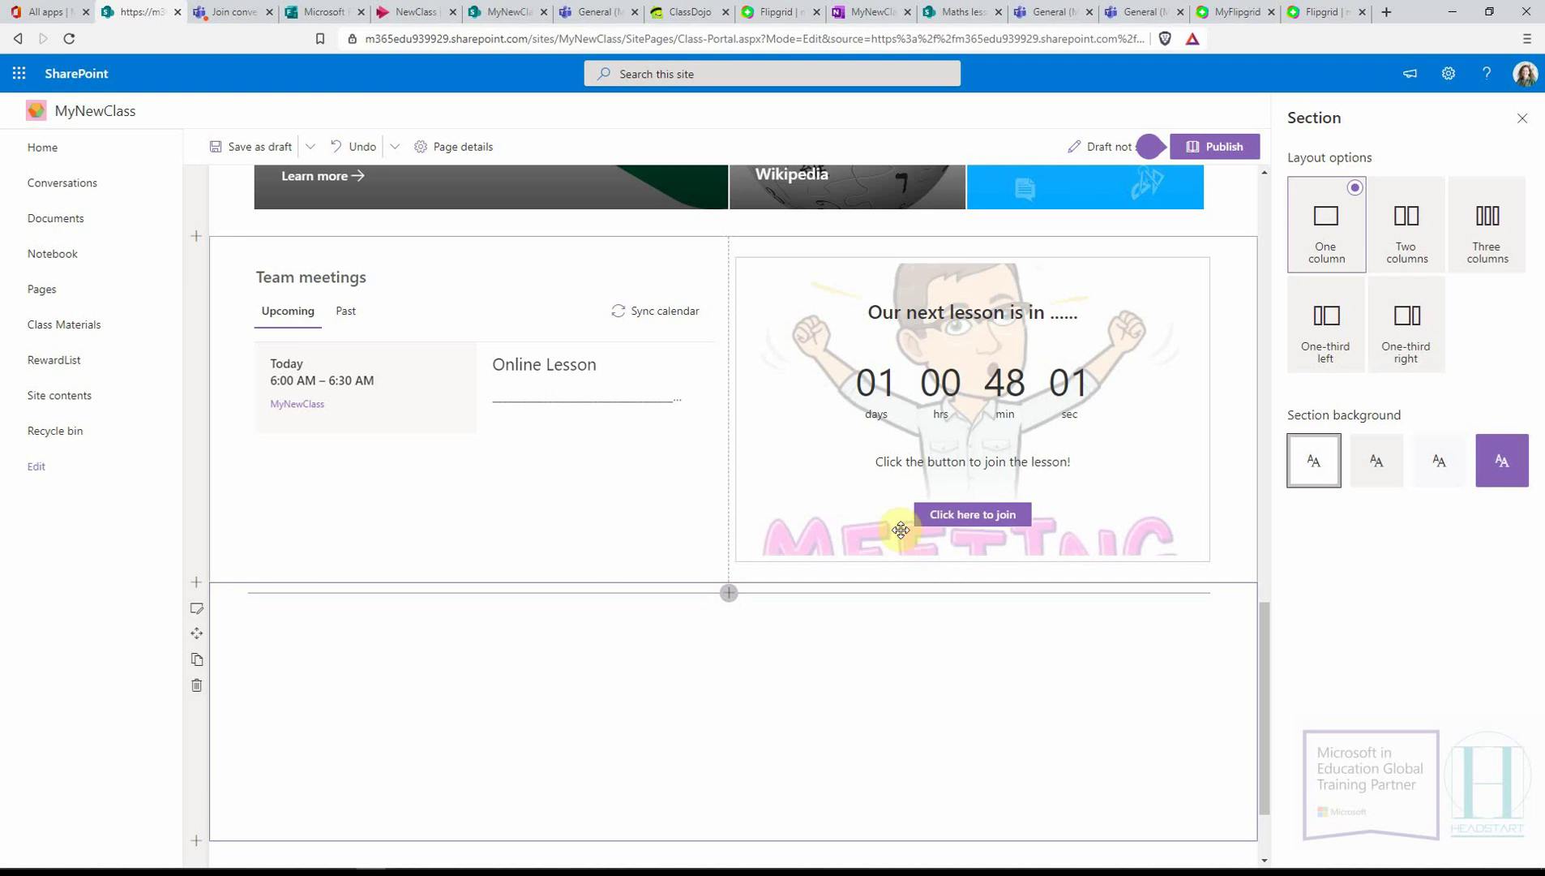
left_click(196, 686)
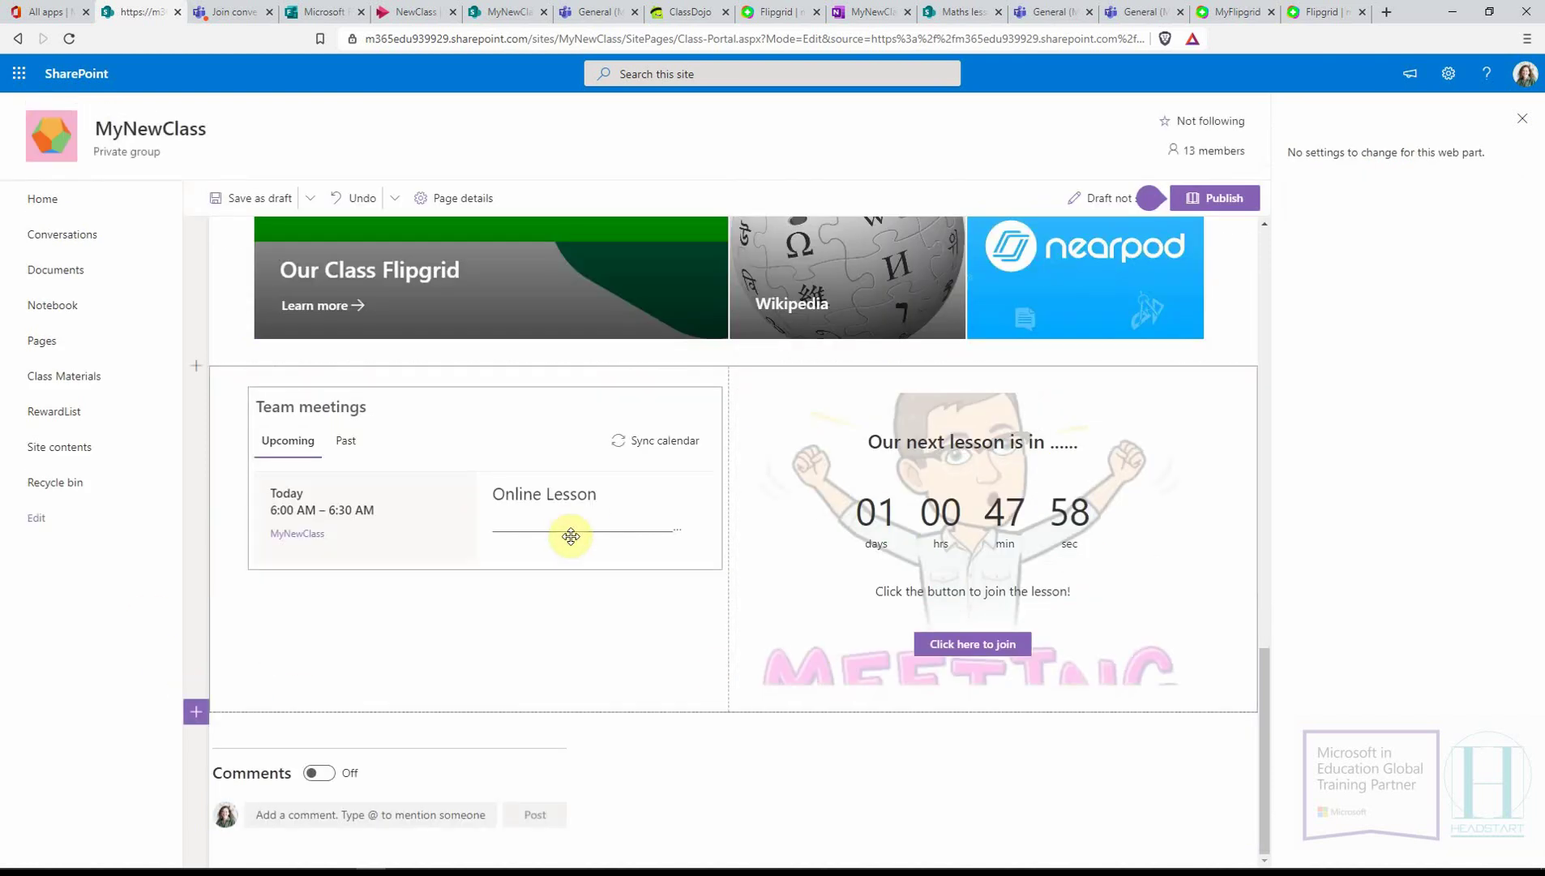
- Review the whole Class Portal page, from the title banner through videos, homework and handout buttons, and Hero tiles to the countdown timer
left_click(1024, 552)
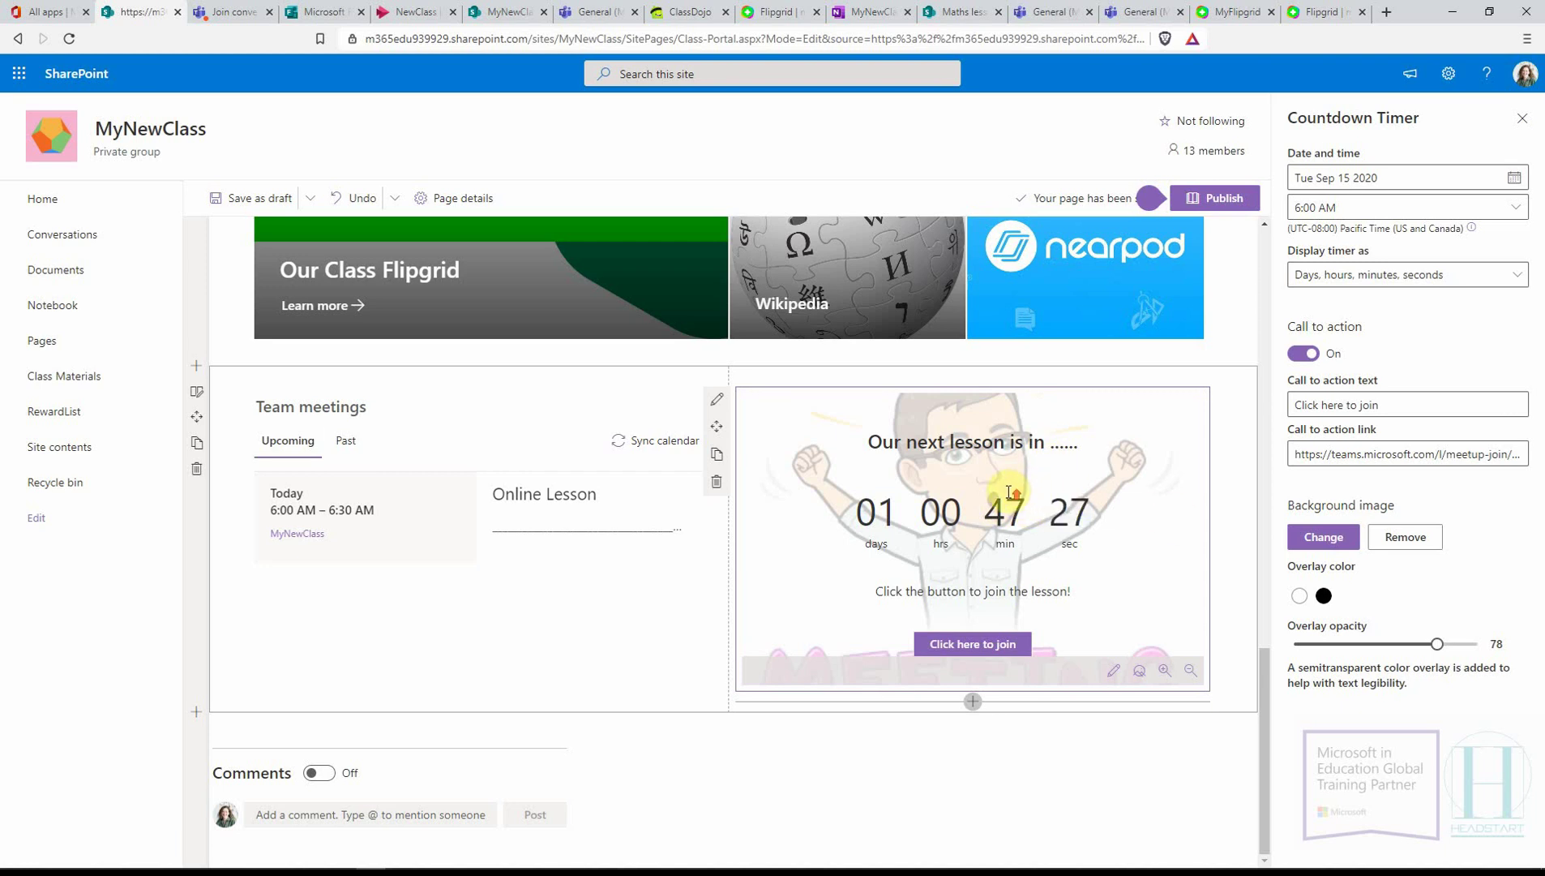
scroll(1009, 493, "up", 2)
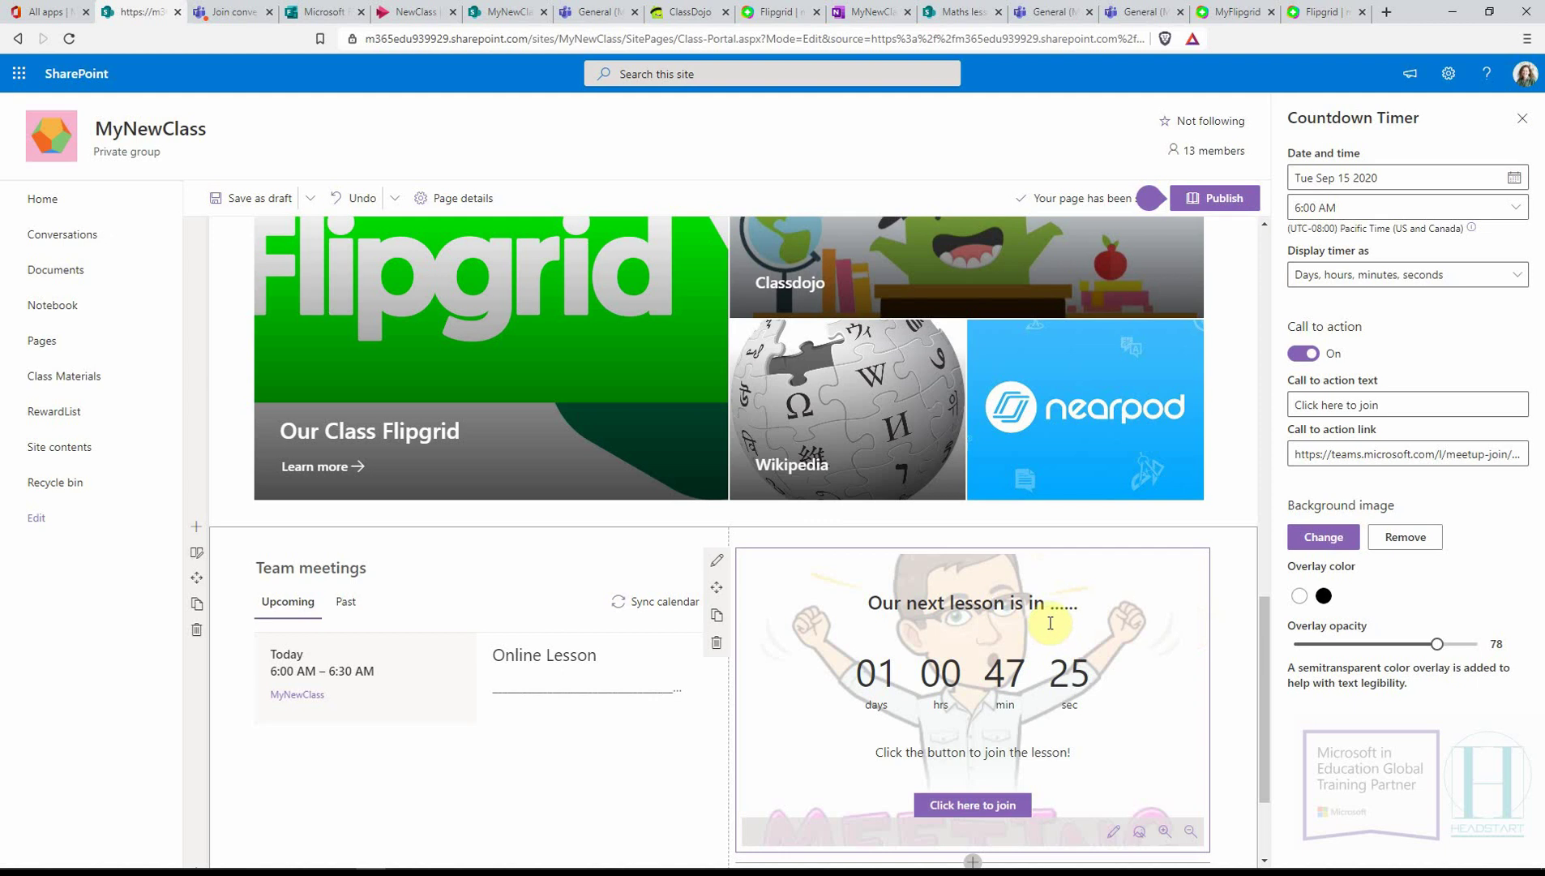
scroll(1043, 629, "up", 10)
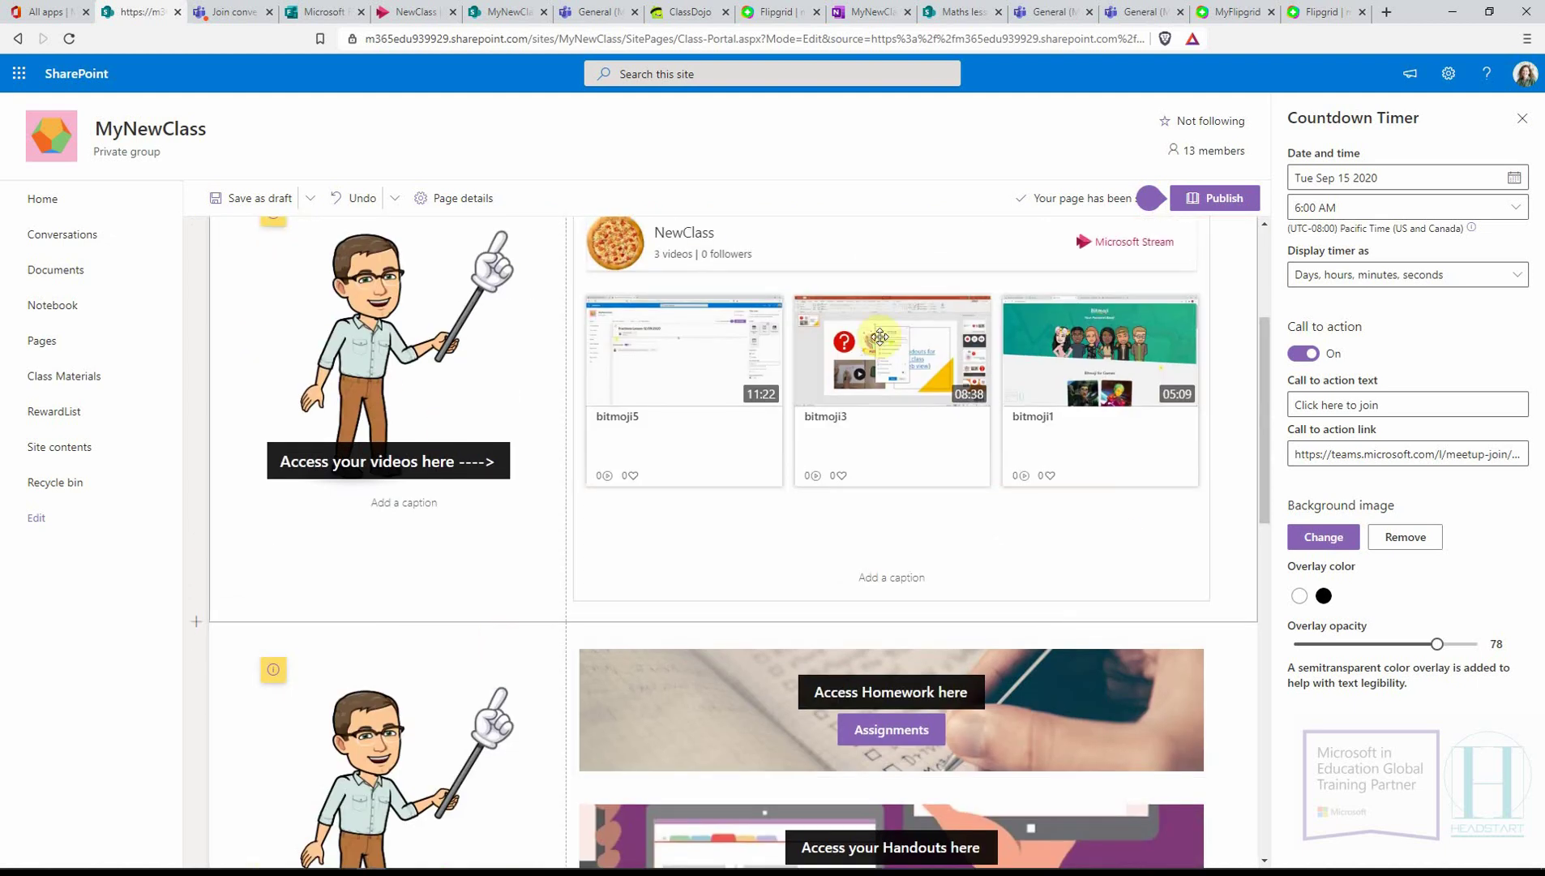
scroll(850, 466, "up", 3)
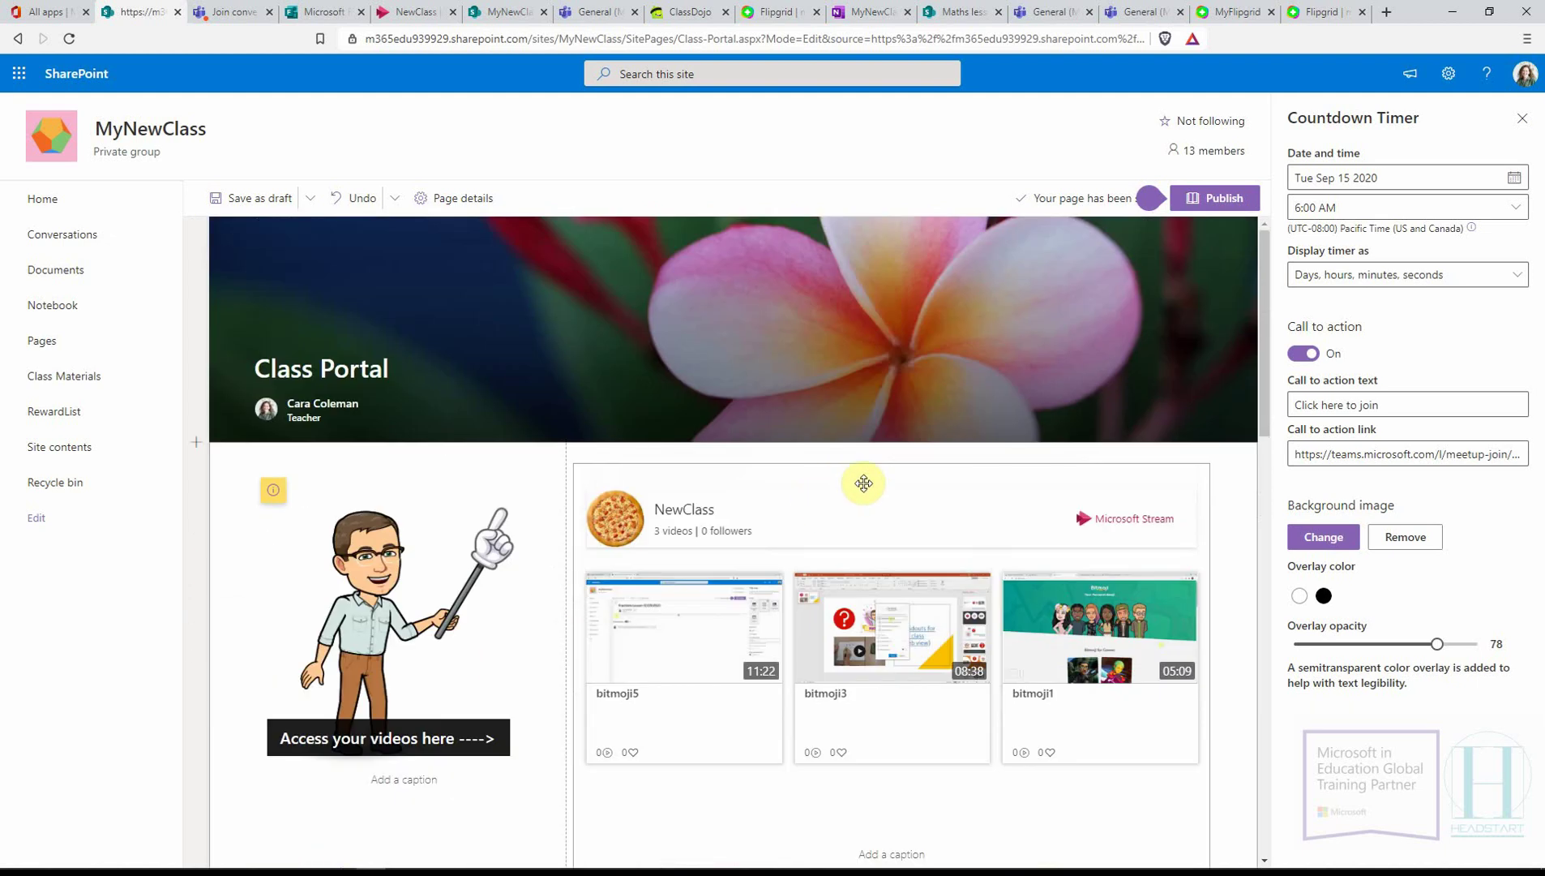
left_click(464, 347)
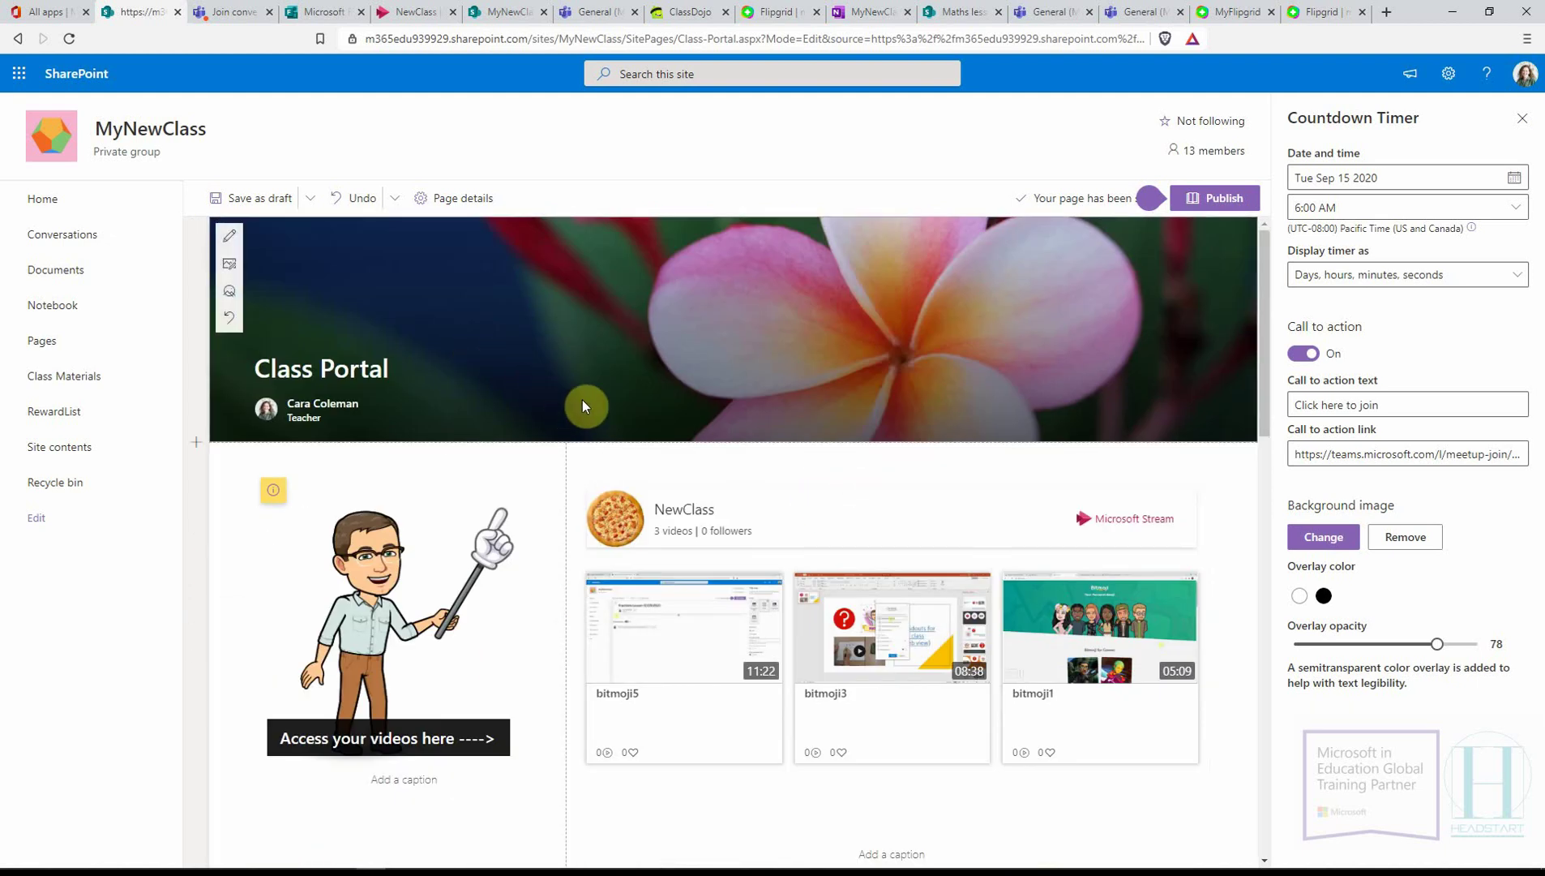
scroll(880, 575, "down", 6)
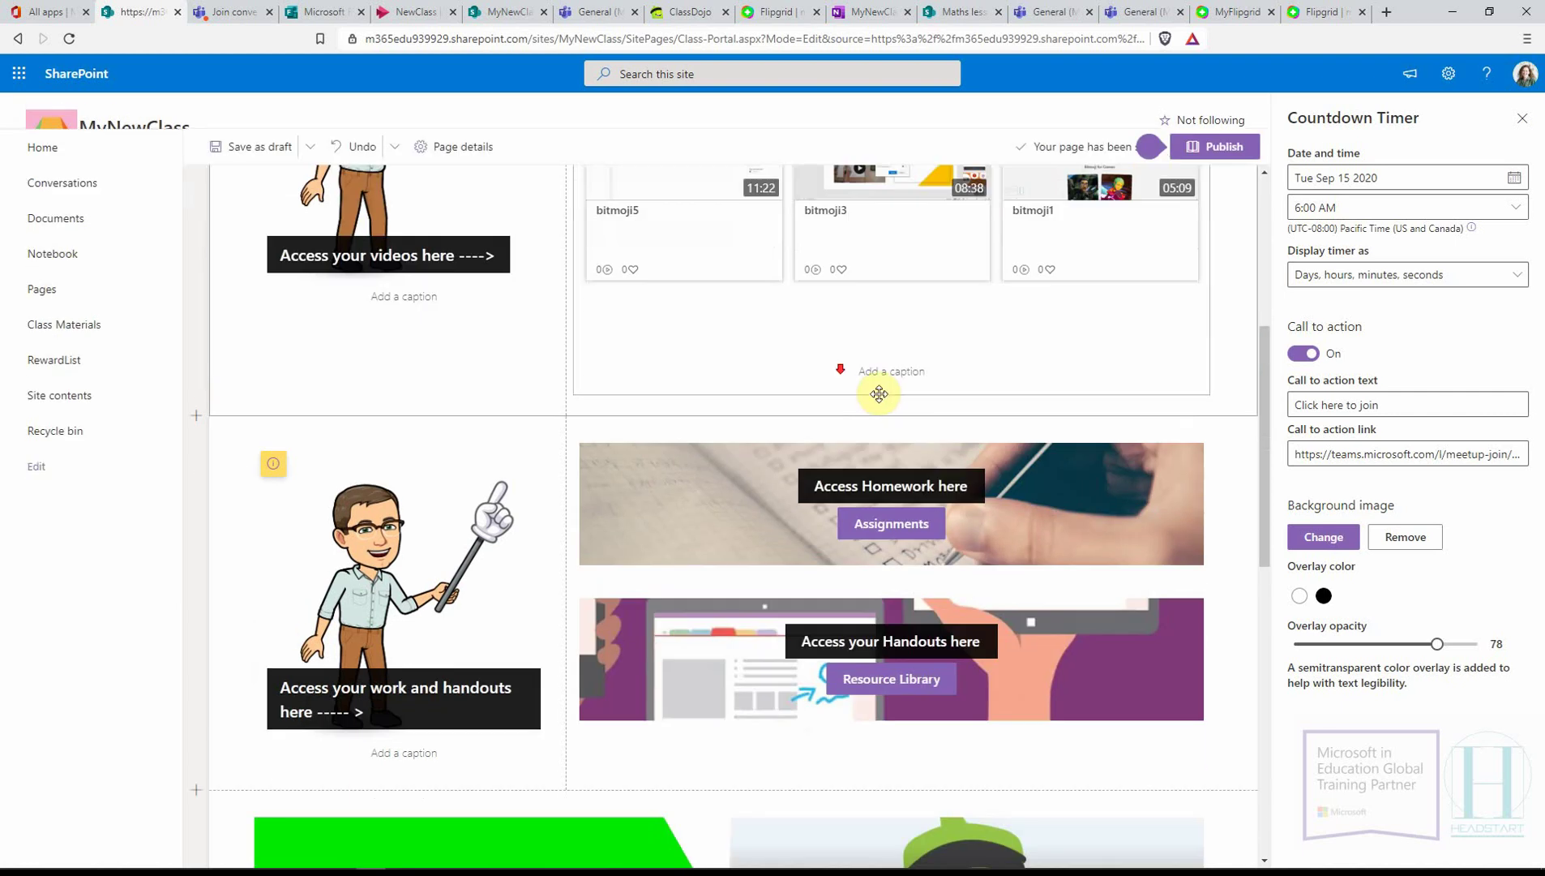
scroll(882, 422, "down", 4)
scroll(882, 422, "down", 6)
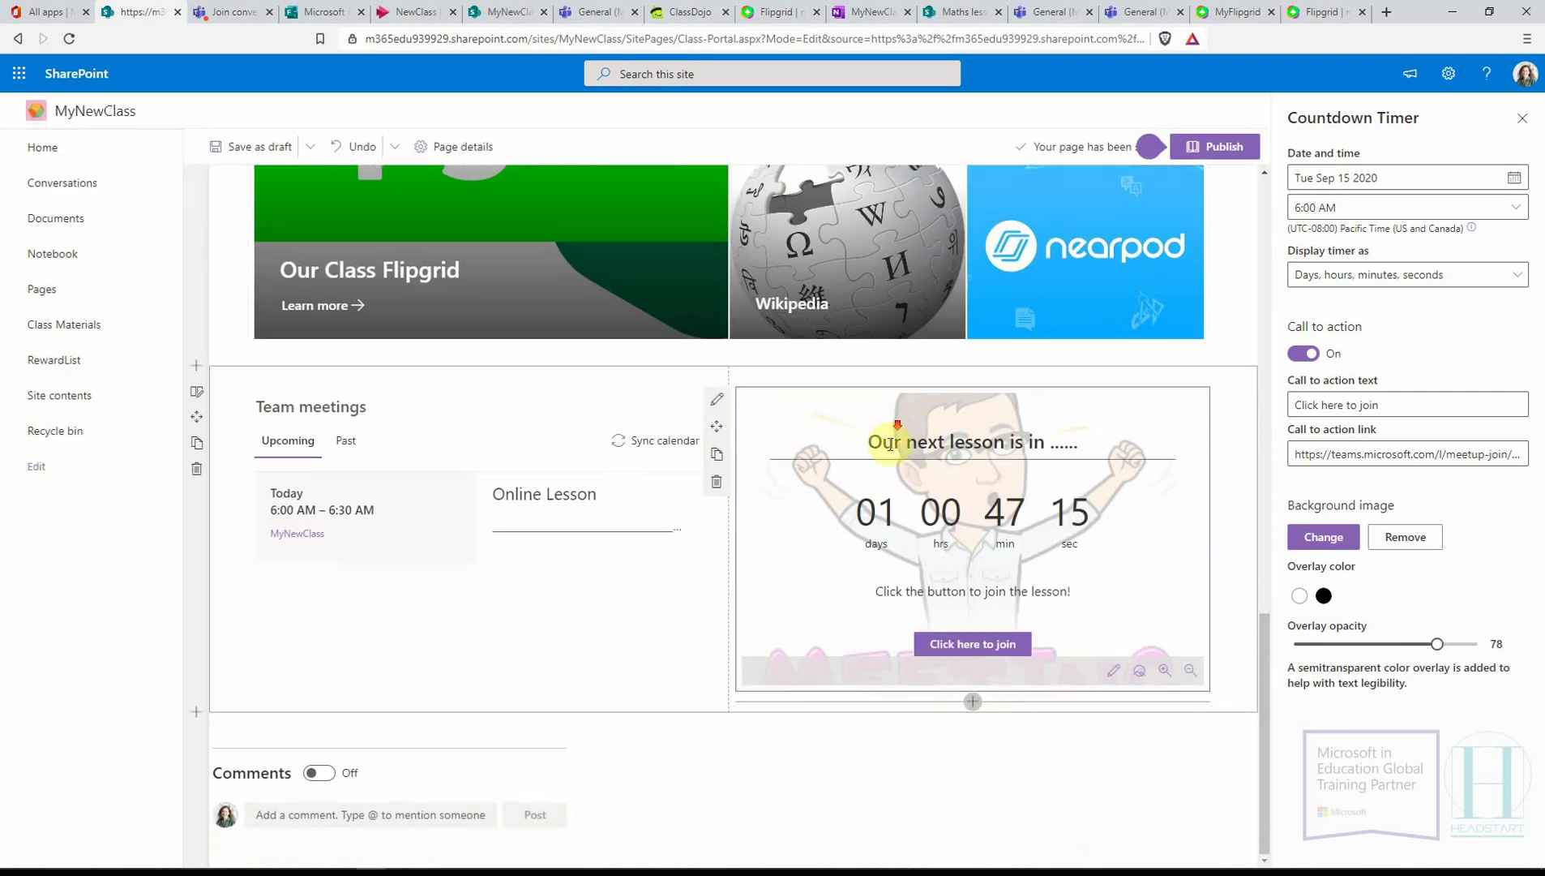
scroll(874, 458, "up", 1)
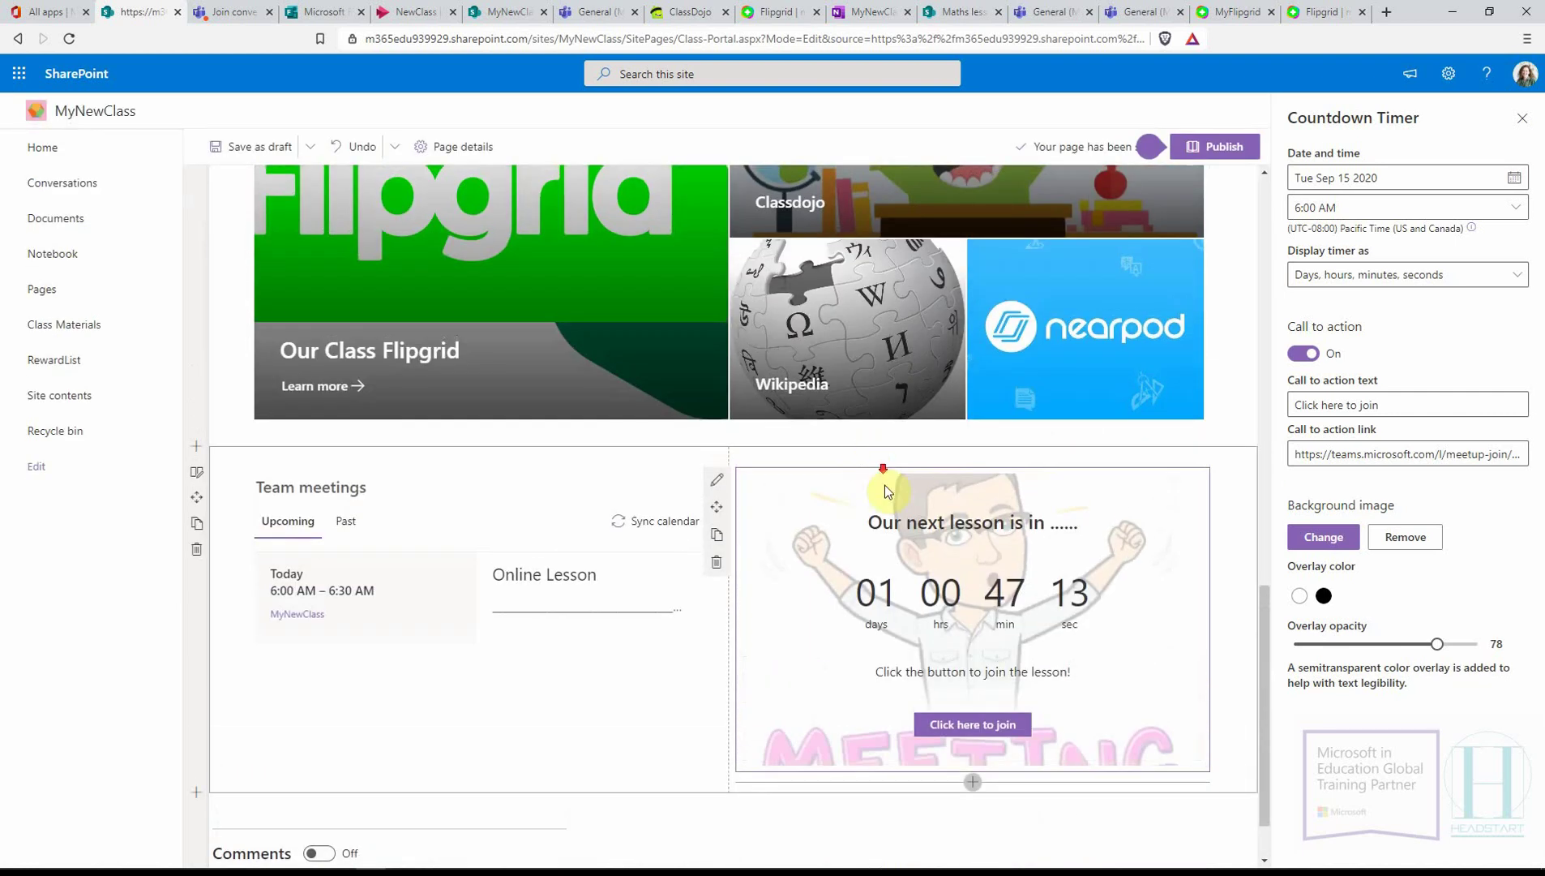
scroll(884, 486, "down", 1)
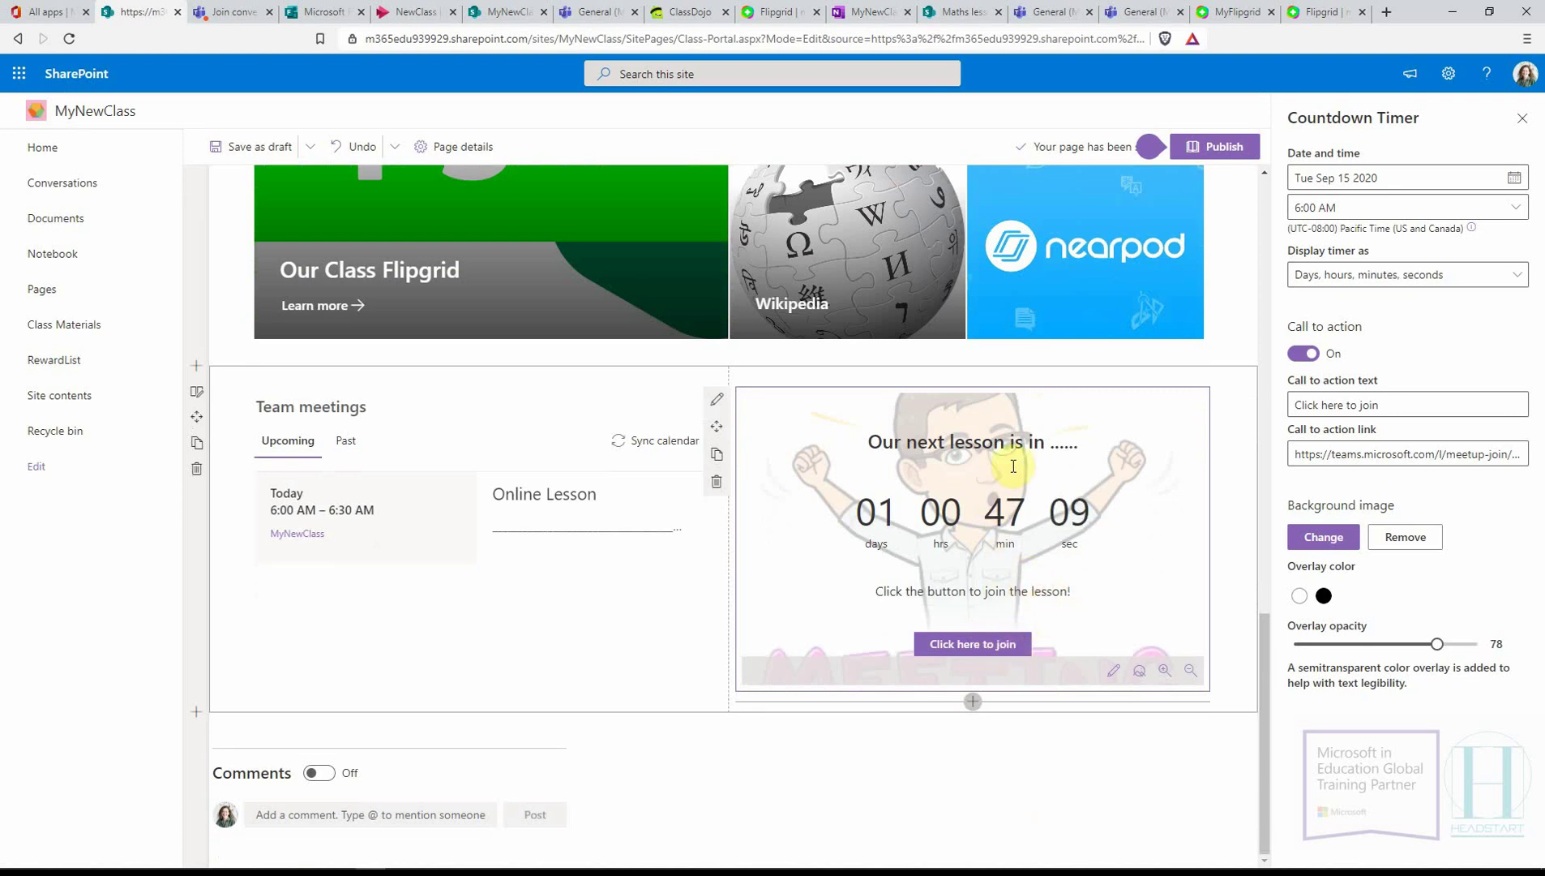
scroll(259, 210, "up", 8)
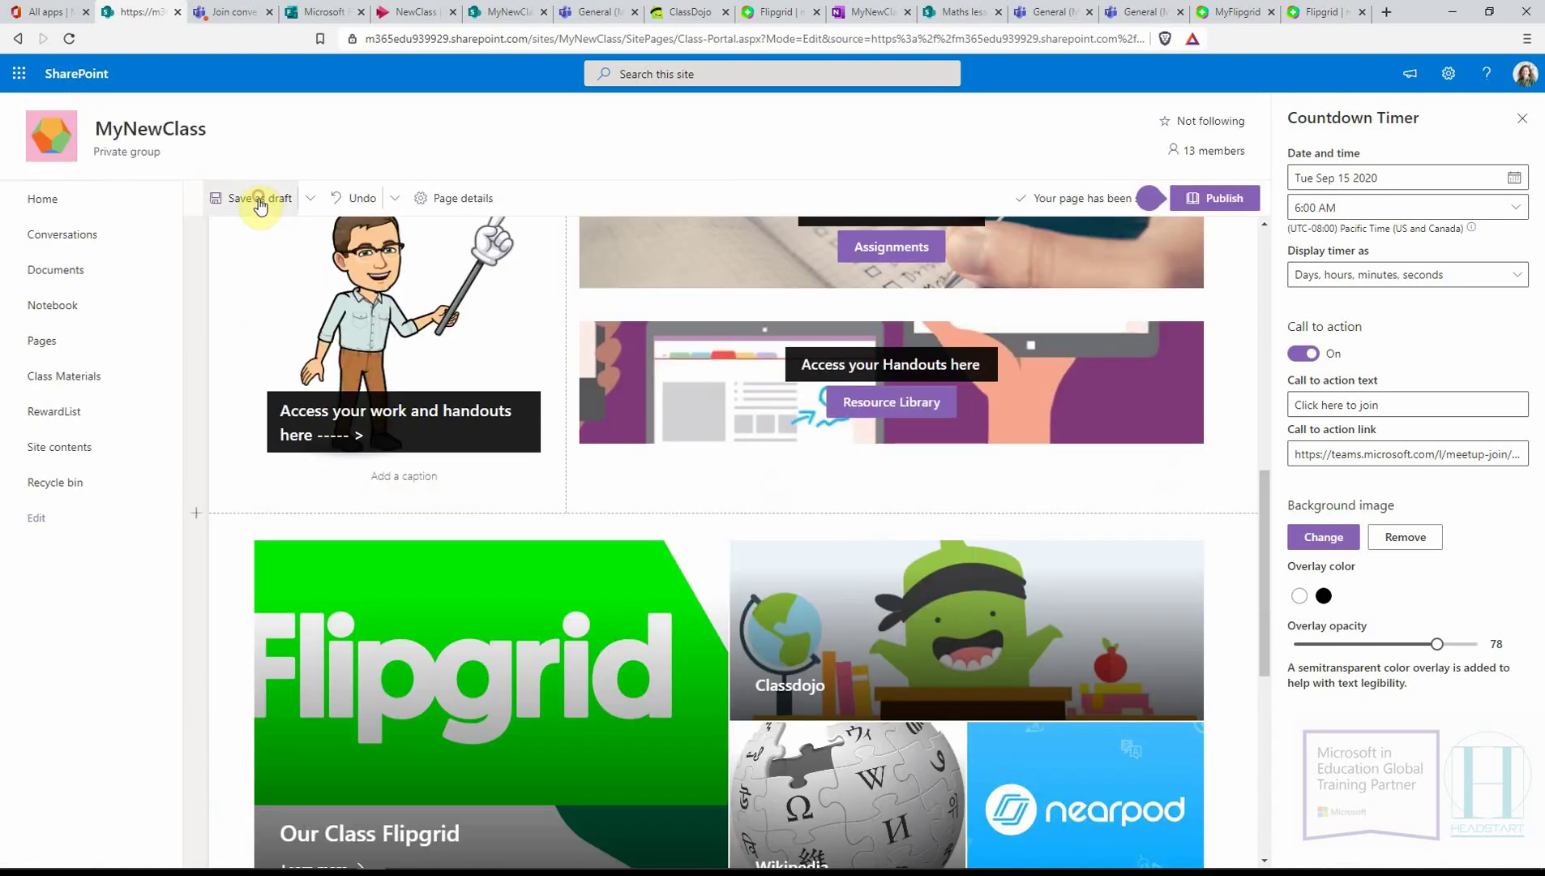
- Save the Class Portal page as a draft, publish it and dismiss the page-sharing suggestions
left_click(262, 202)
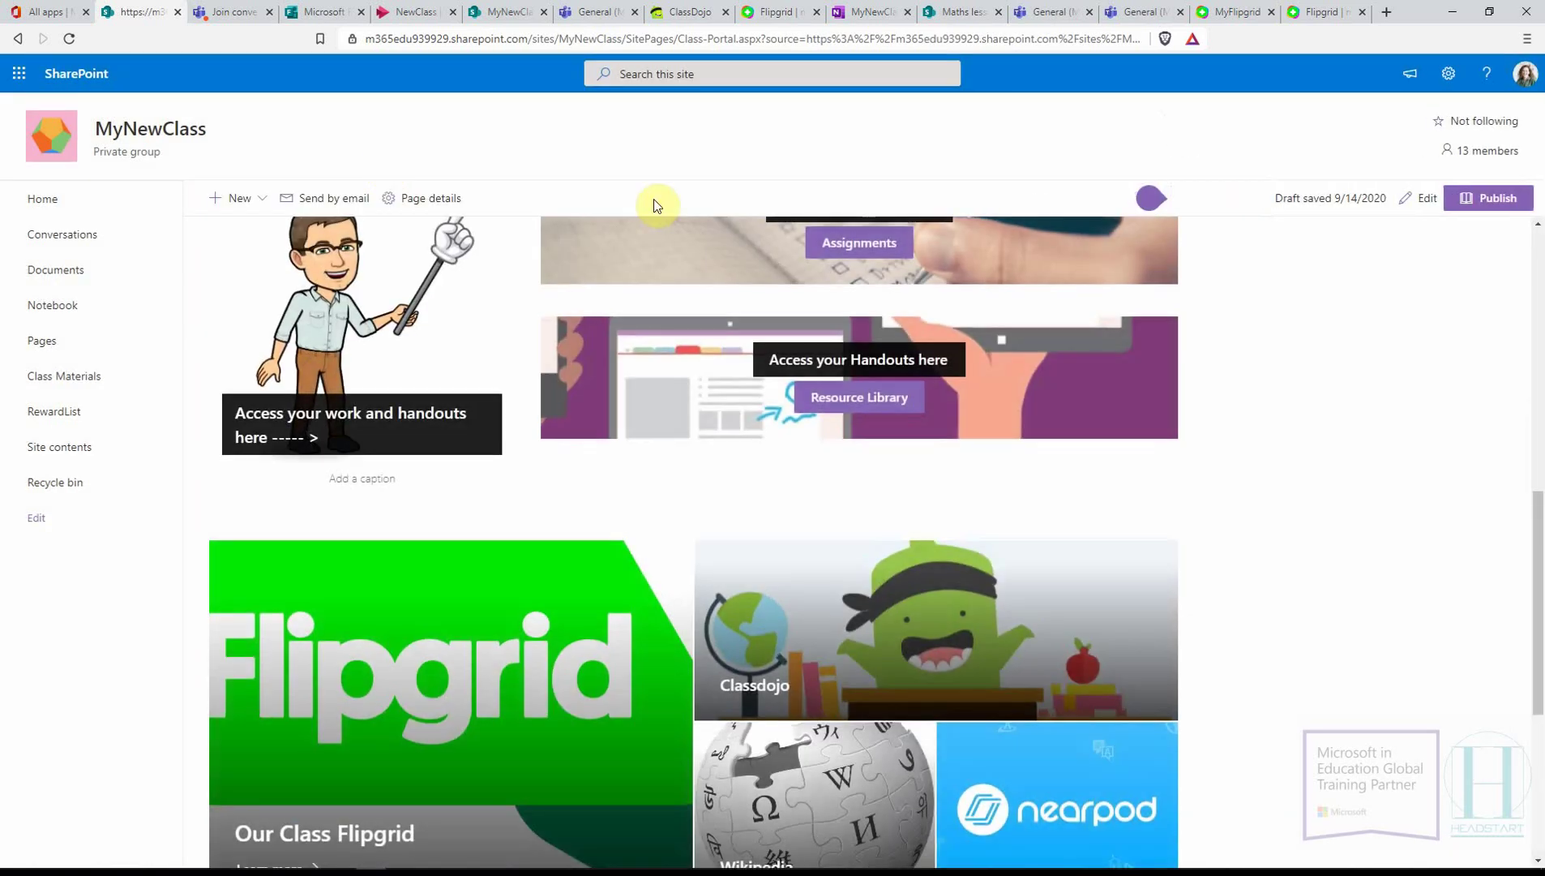
left_click(1510, 196)
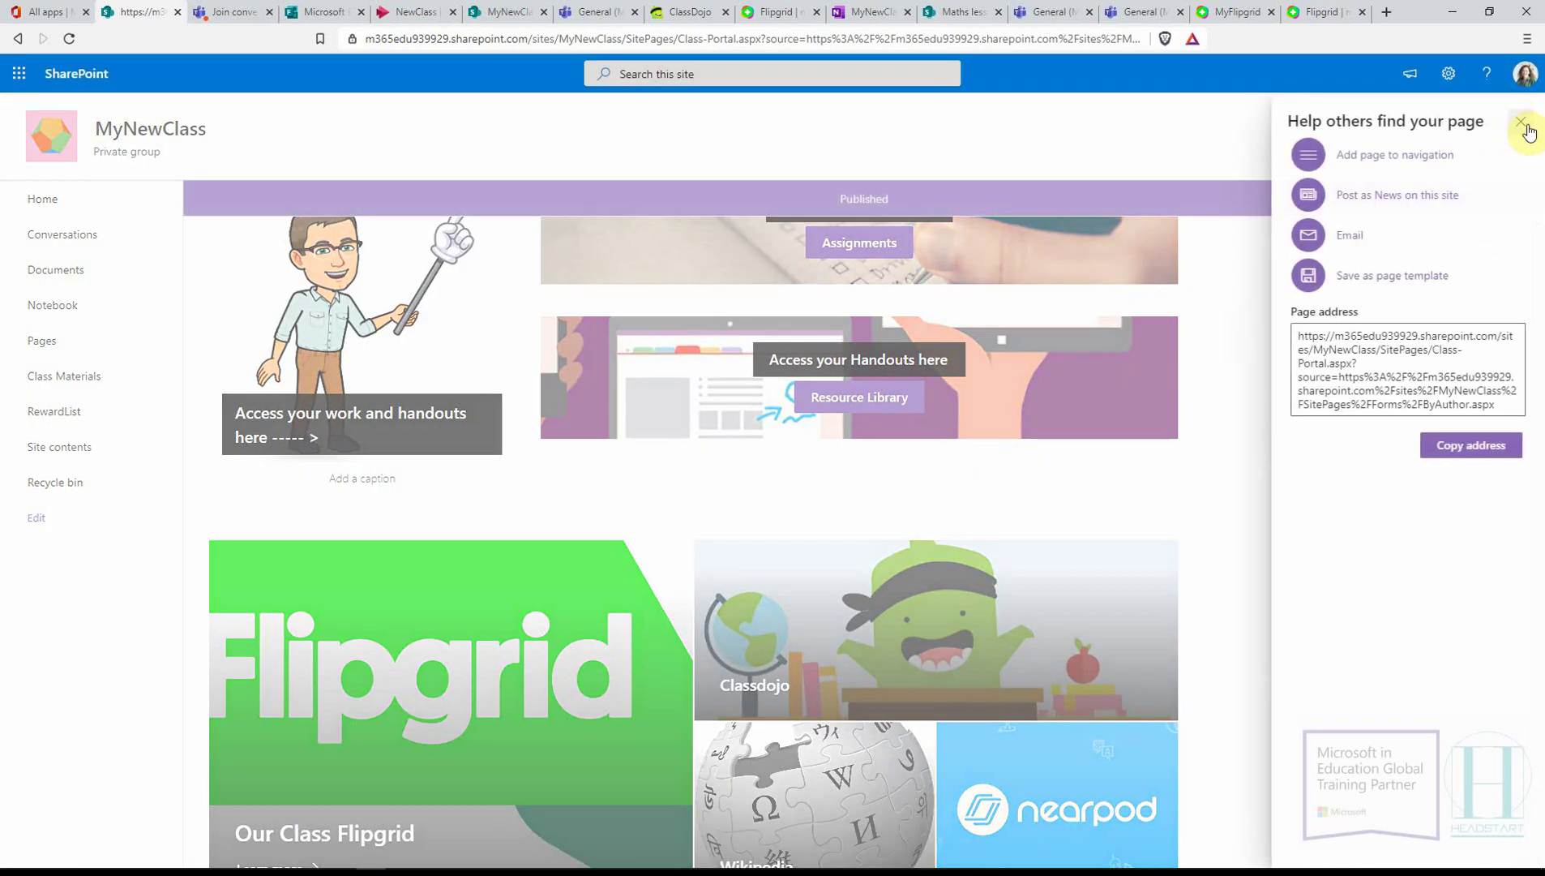
left_click(1522, 123)
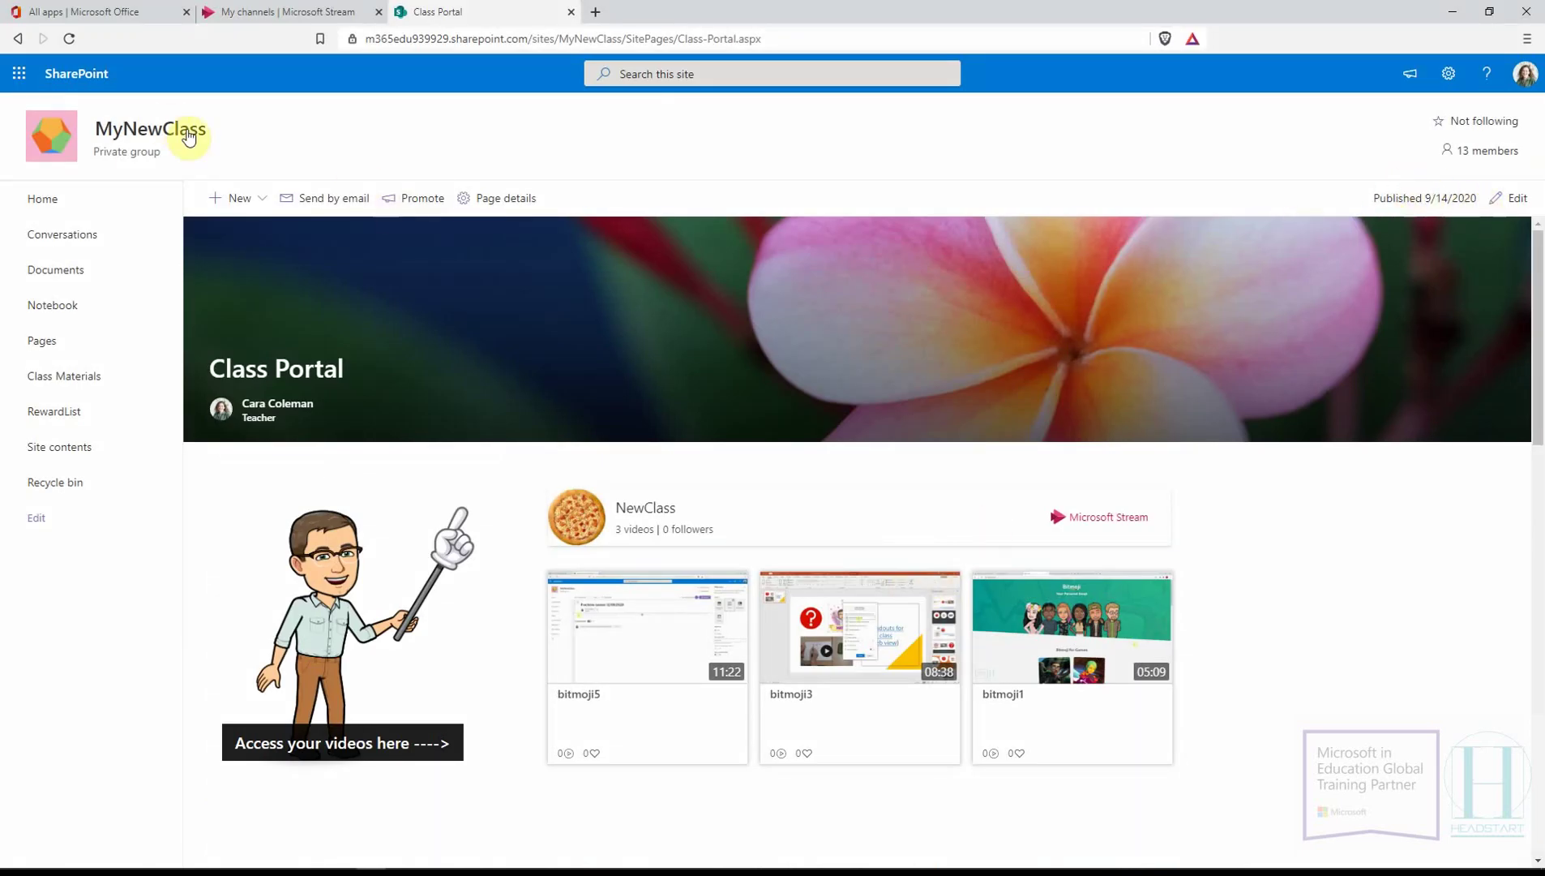
- Switch to Microsoft Teams and remove the existing Class Portal tab from MyNewClass's General channel
left_click(81, 9)
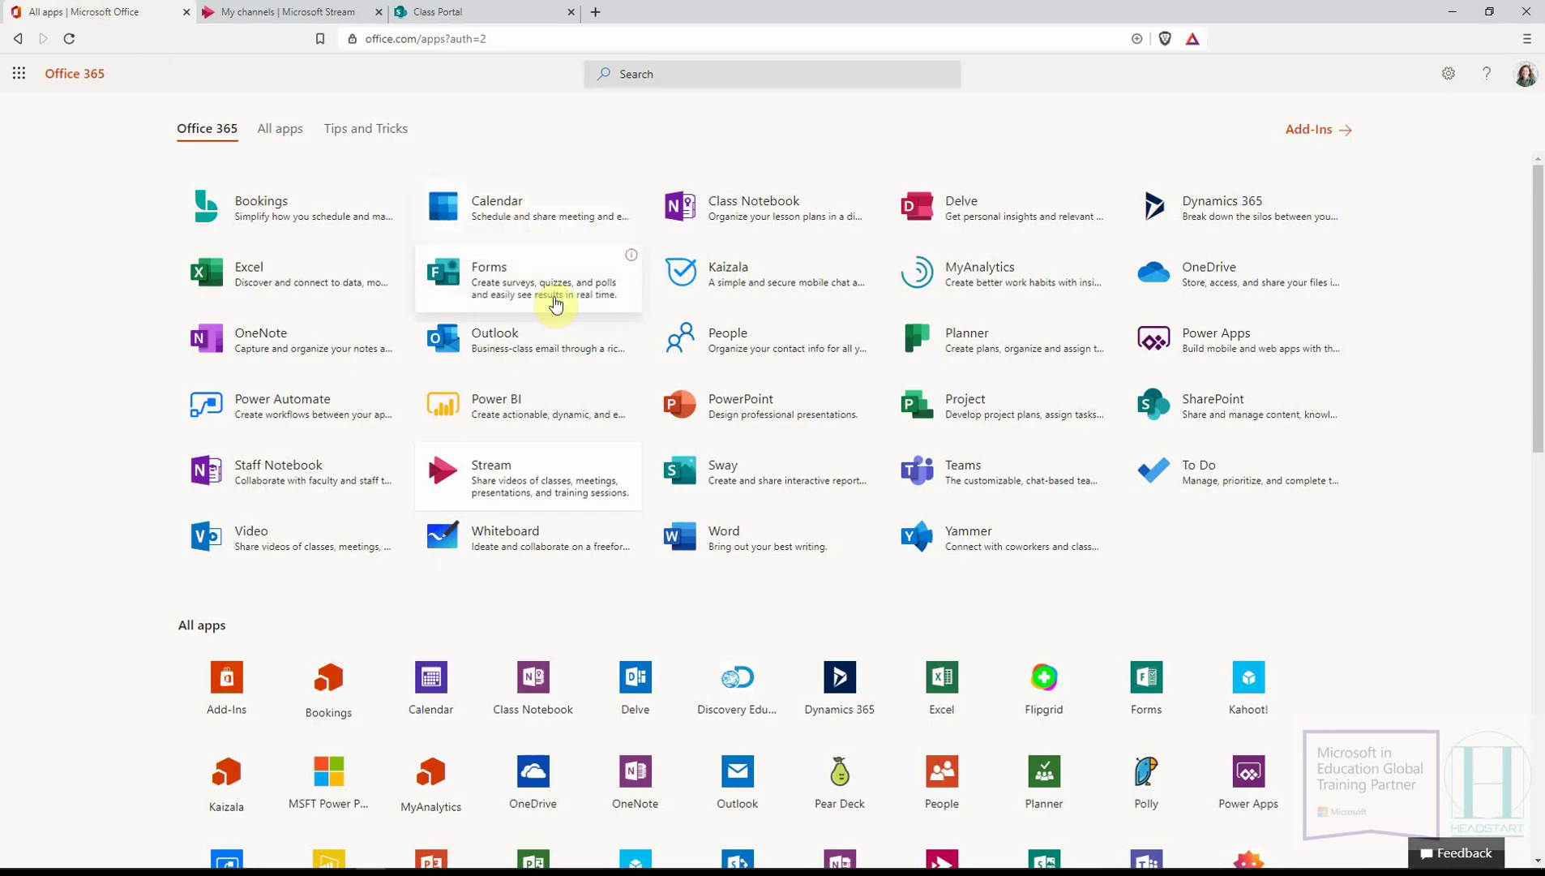
left_click(944, 474)
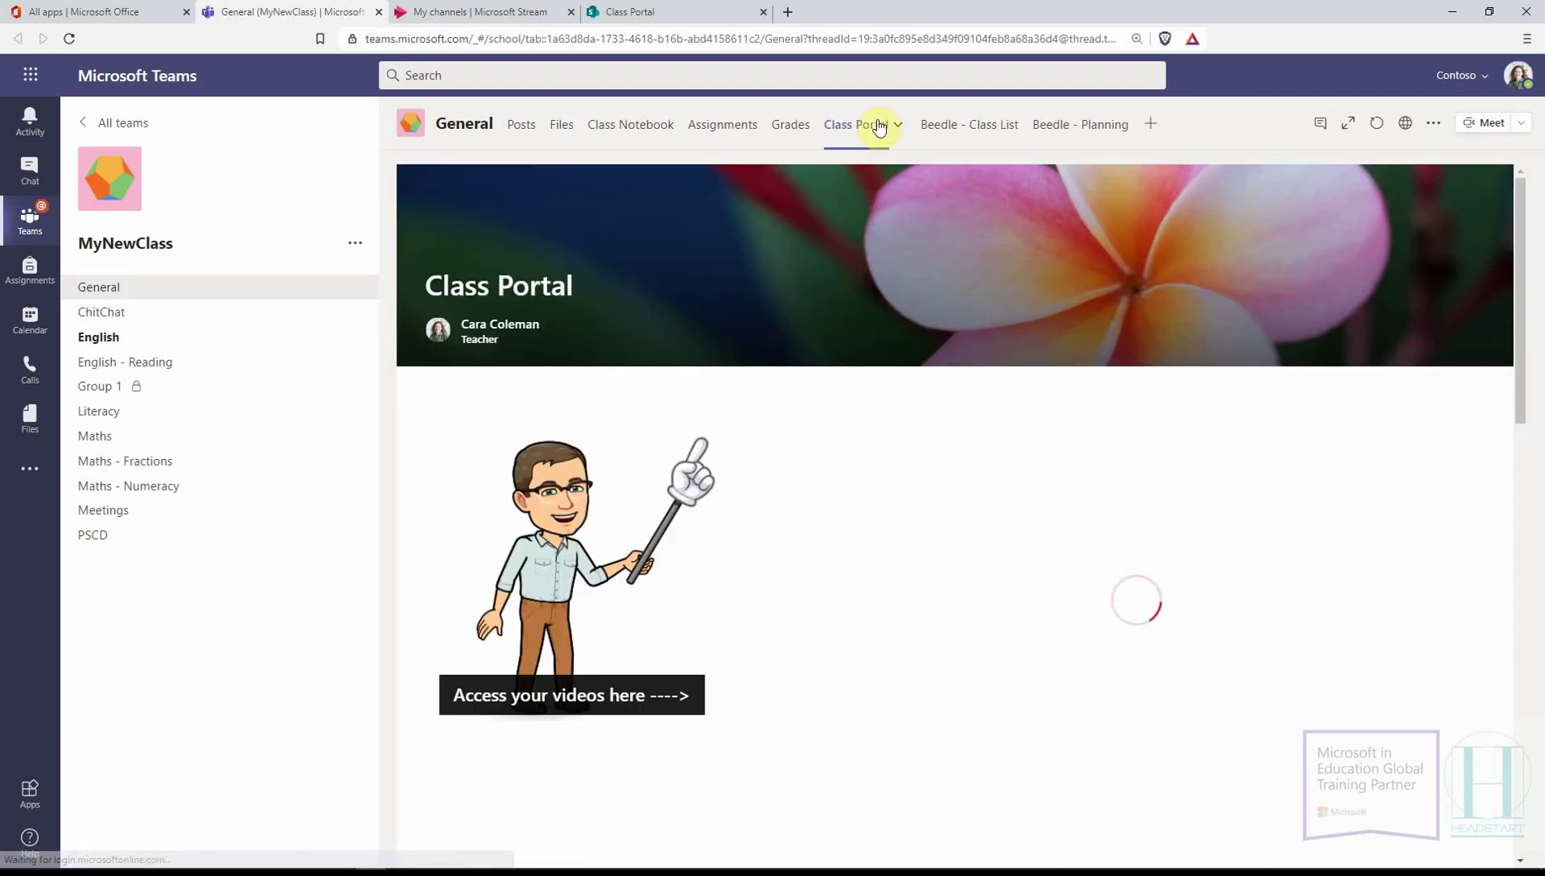
left_click(898, 124)
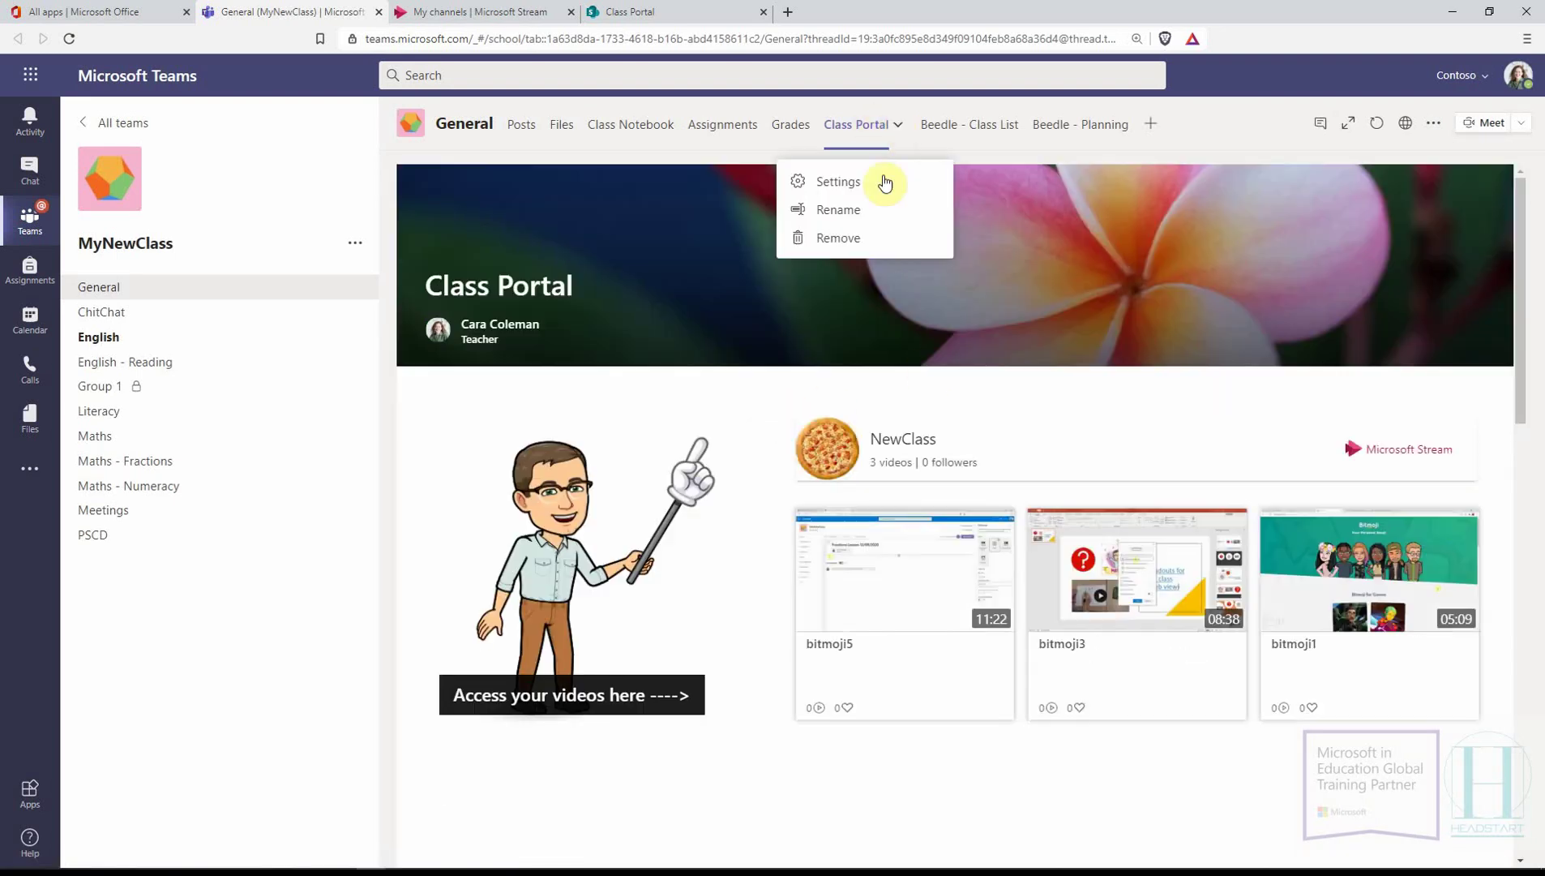
left_click(852, 238)
left_click(956, 486)
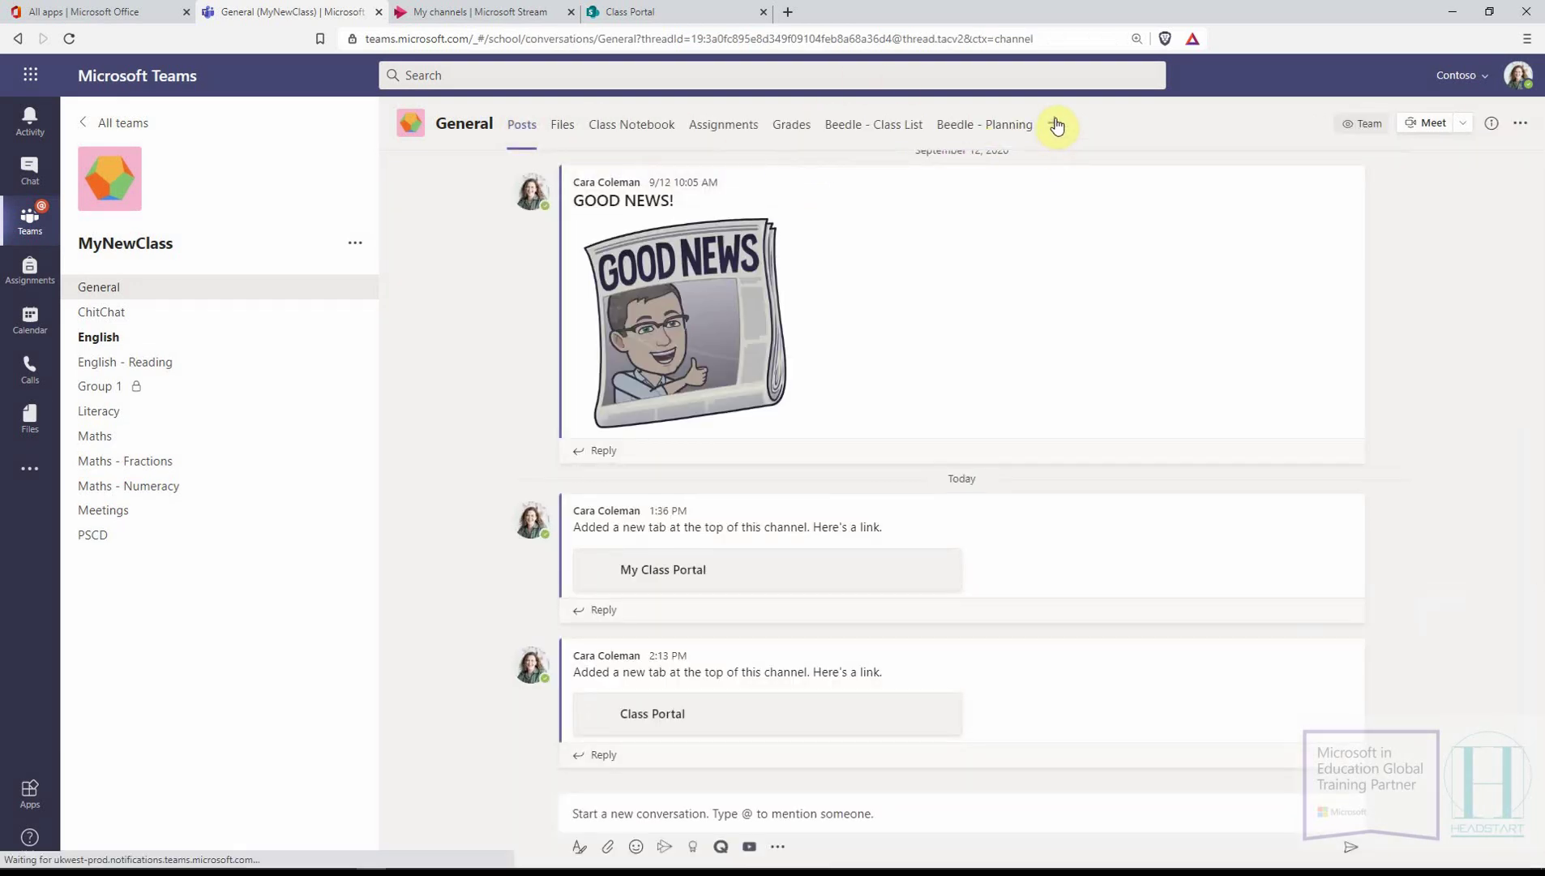
- Add a SharePoint tab showing the Class Portal page to the General channel, keeping the channel post about it enabled
left_click(1055, 128)
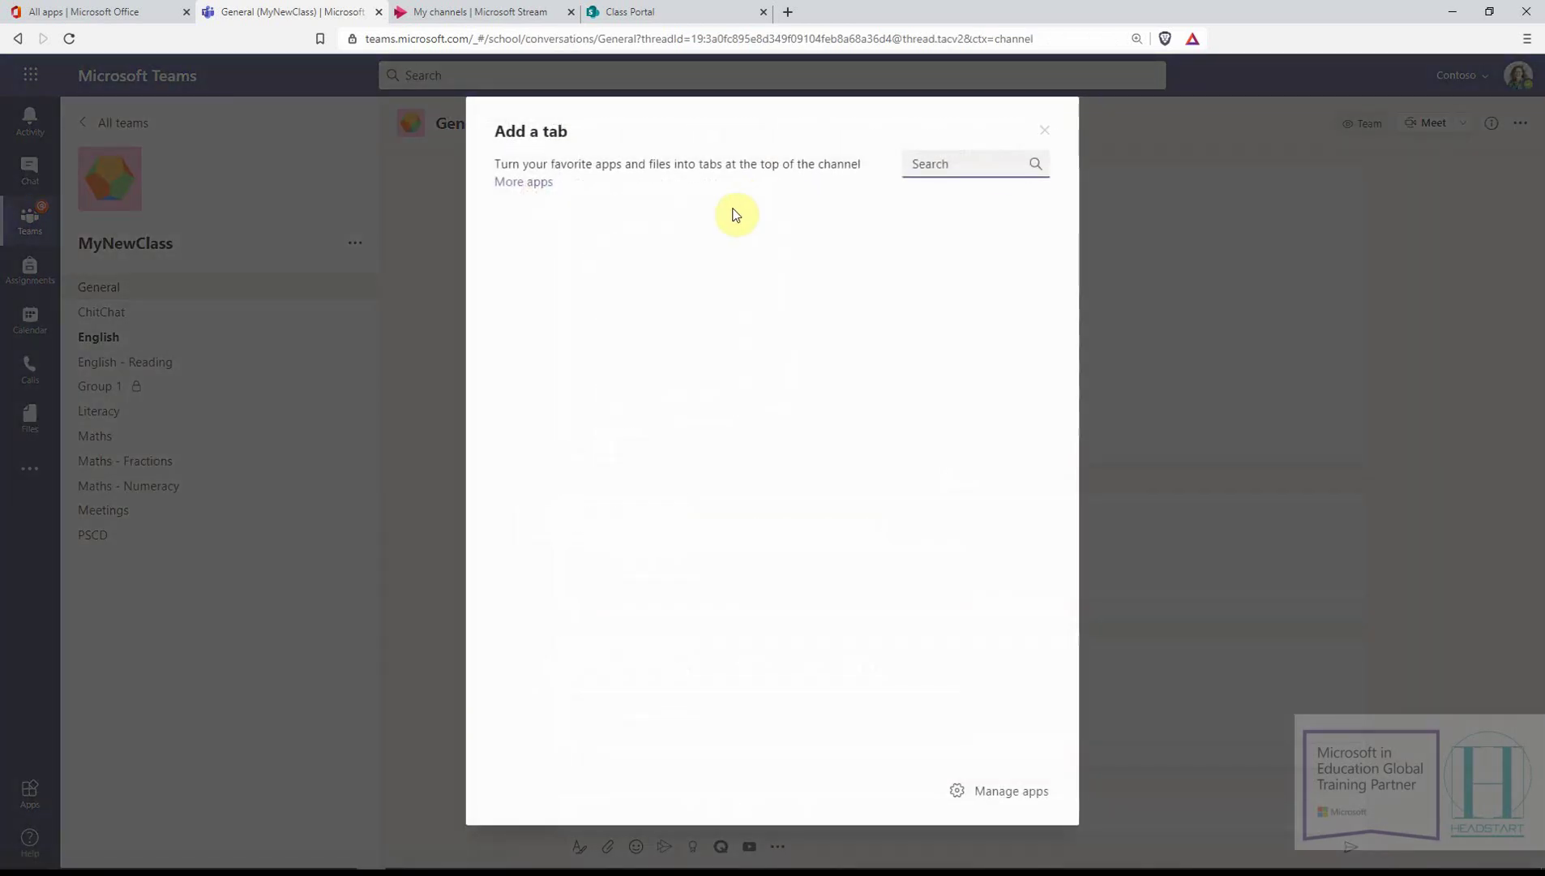
left_click(522, 304)
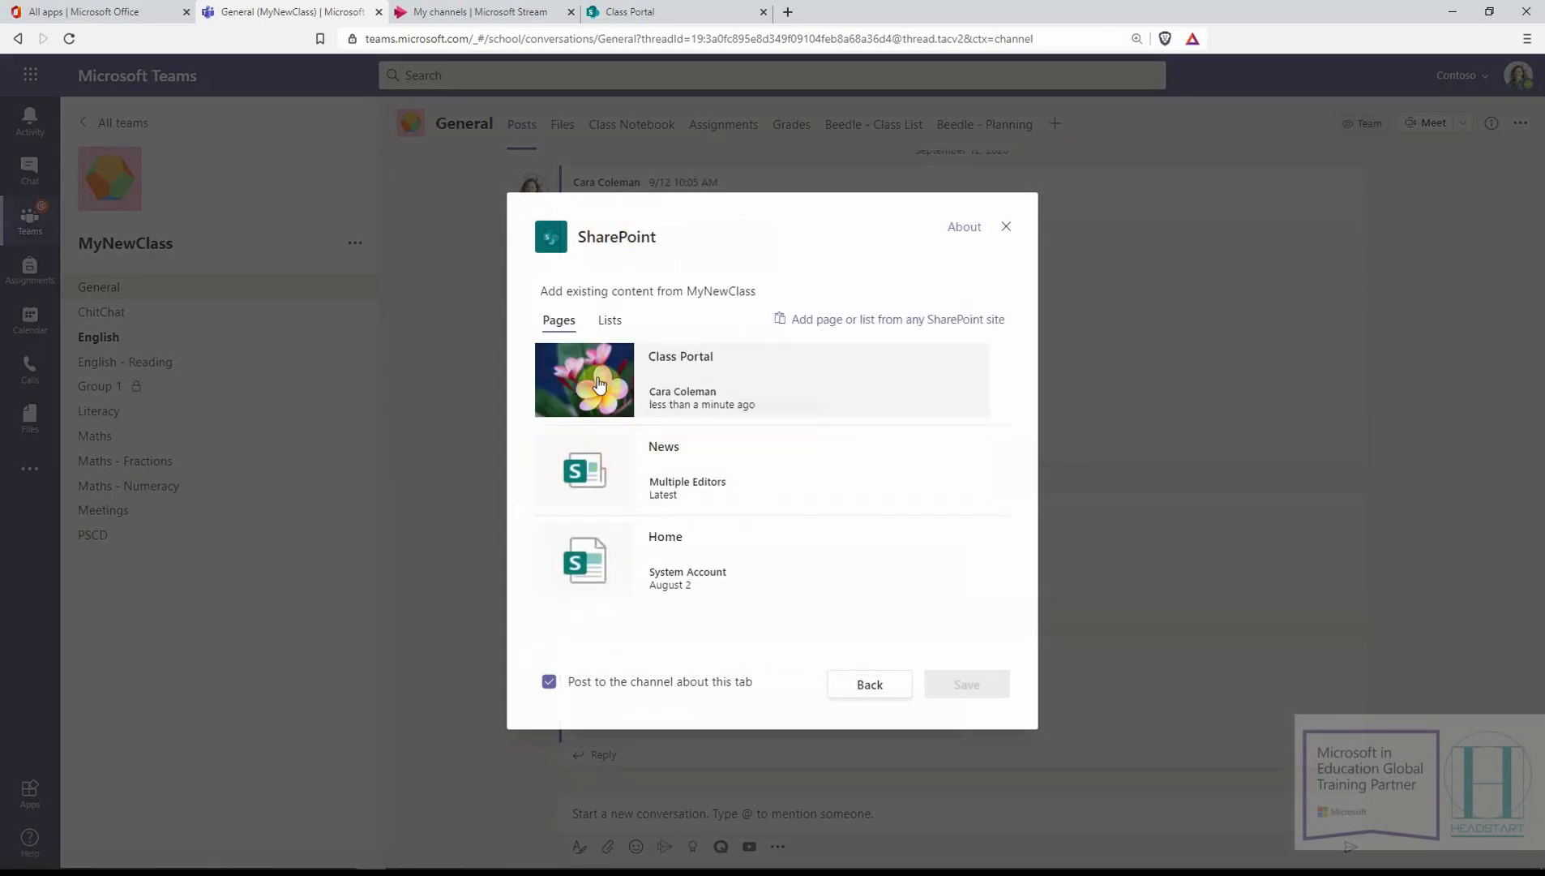
left_click(599, 383)
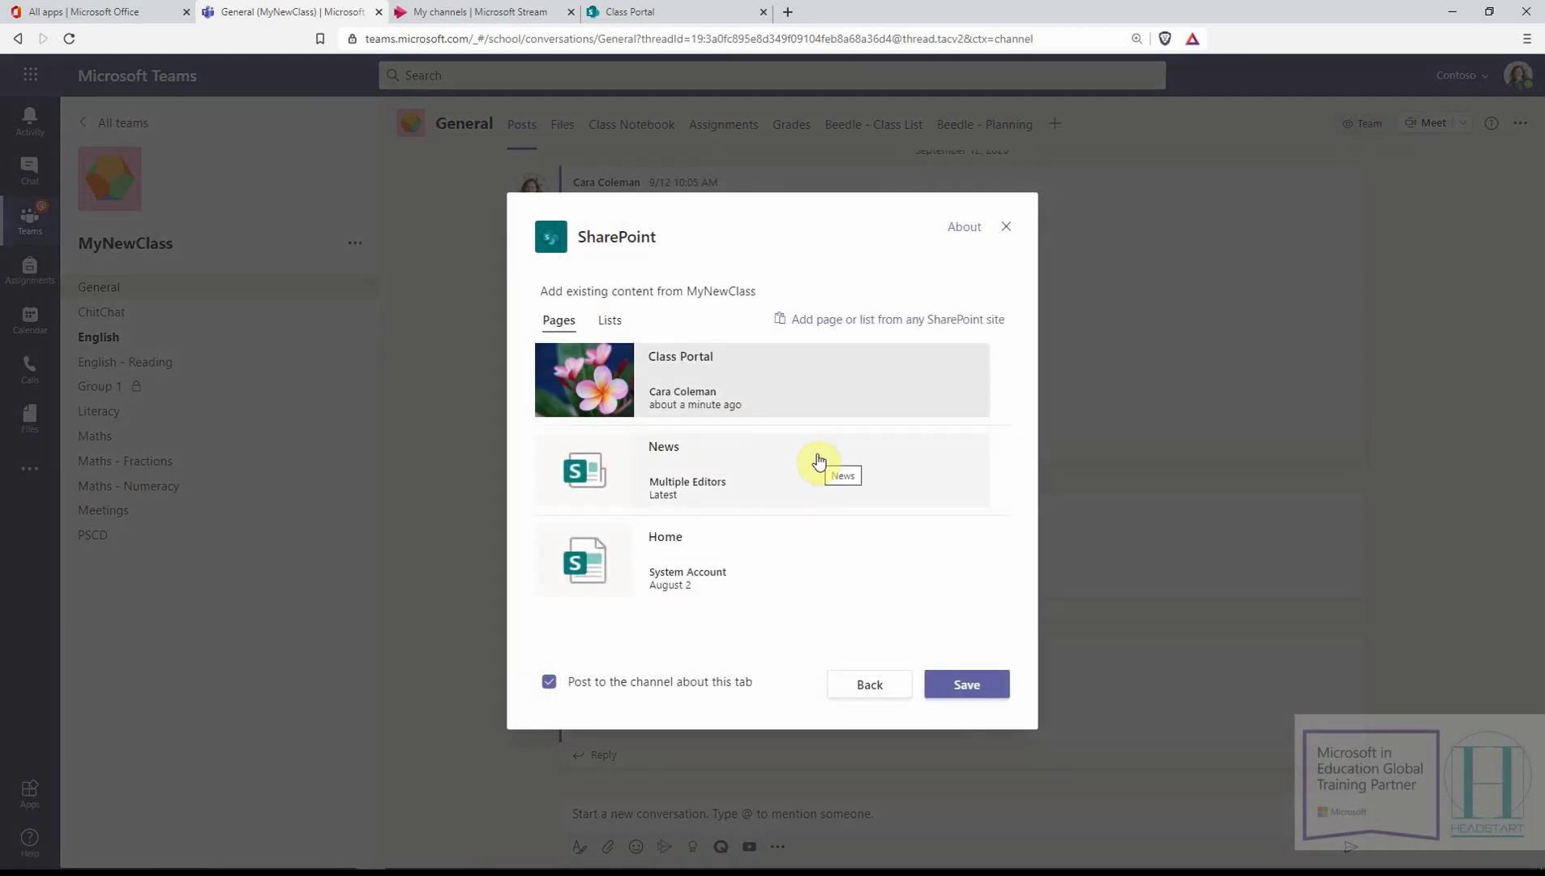
left_click(968, 684)
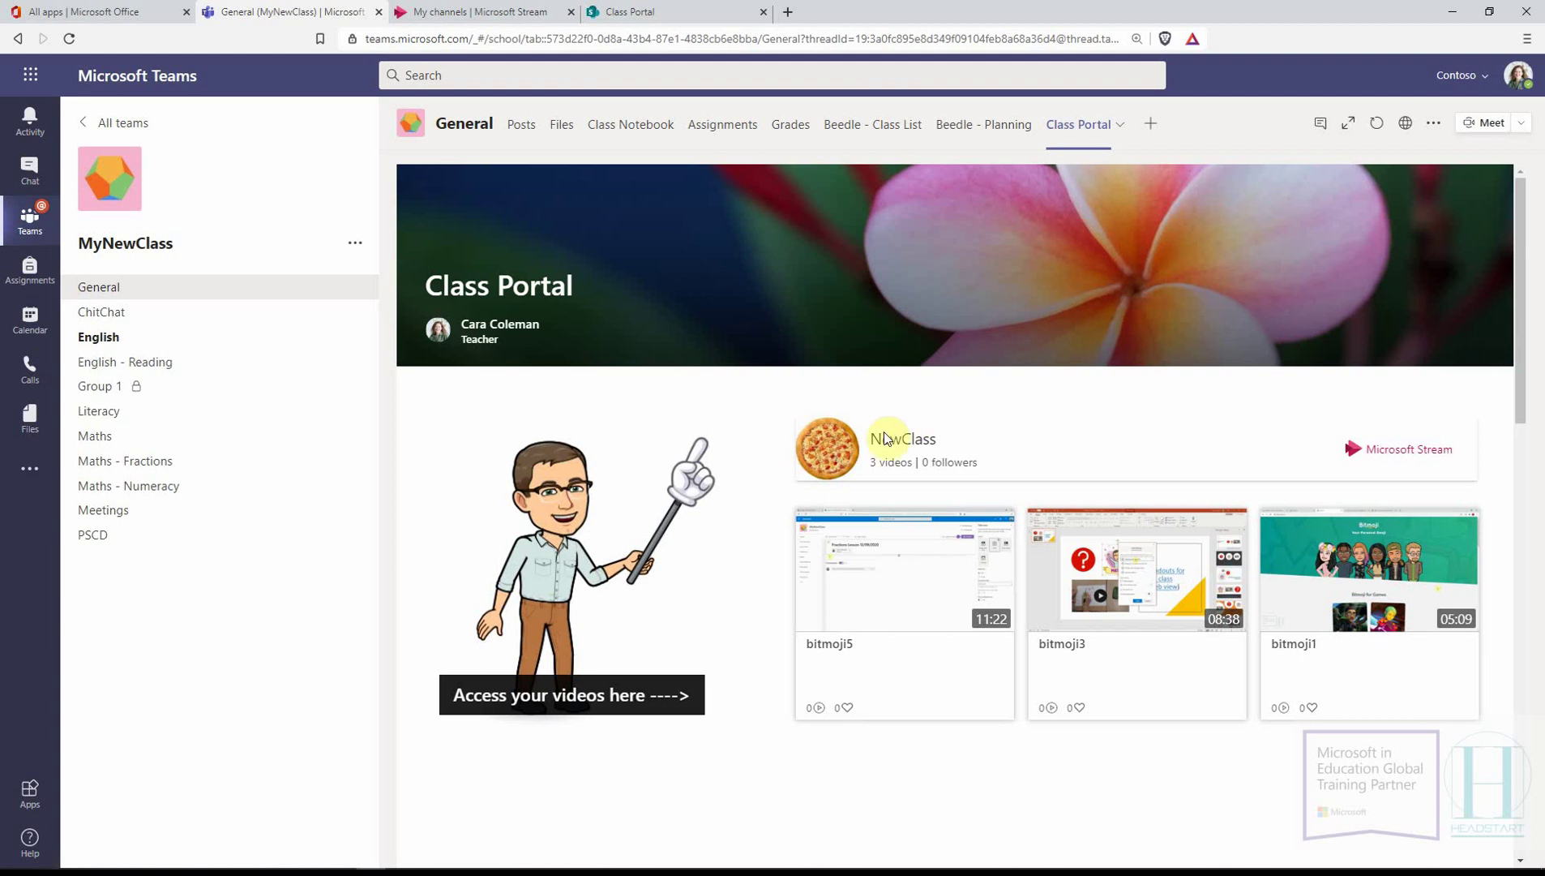
- Play the bitmoji5 video from the NewClass Stream channel inside the Class Portal tab and pause it
scroll(953, 447, "down", 6)
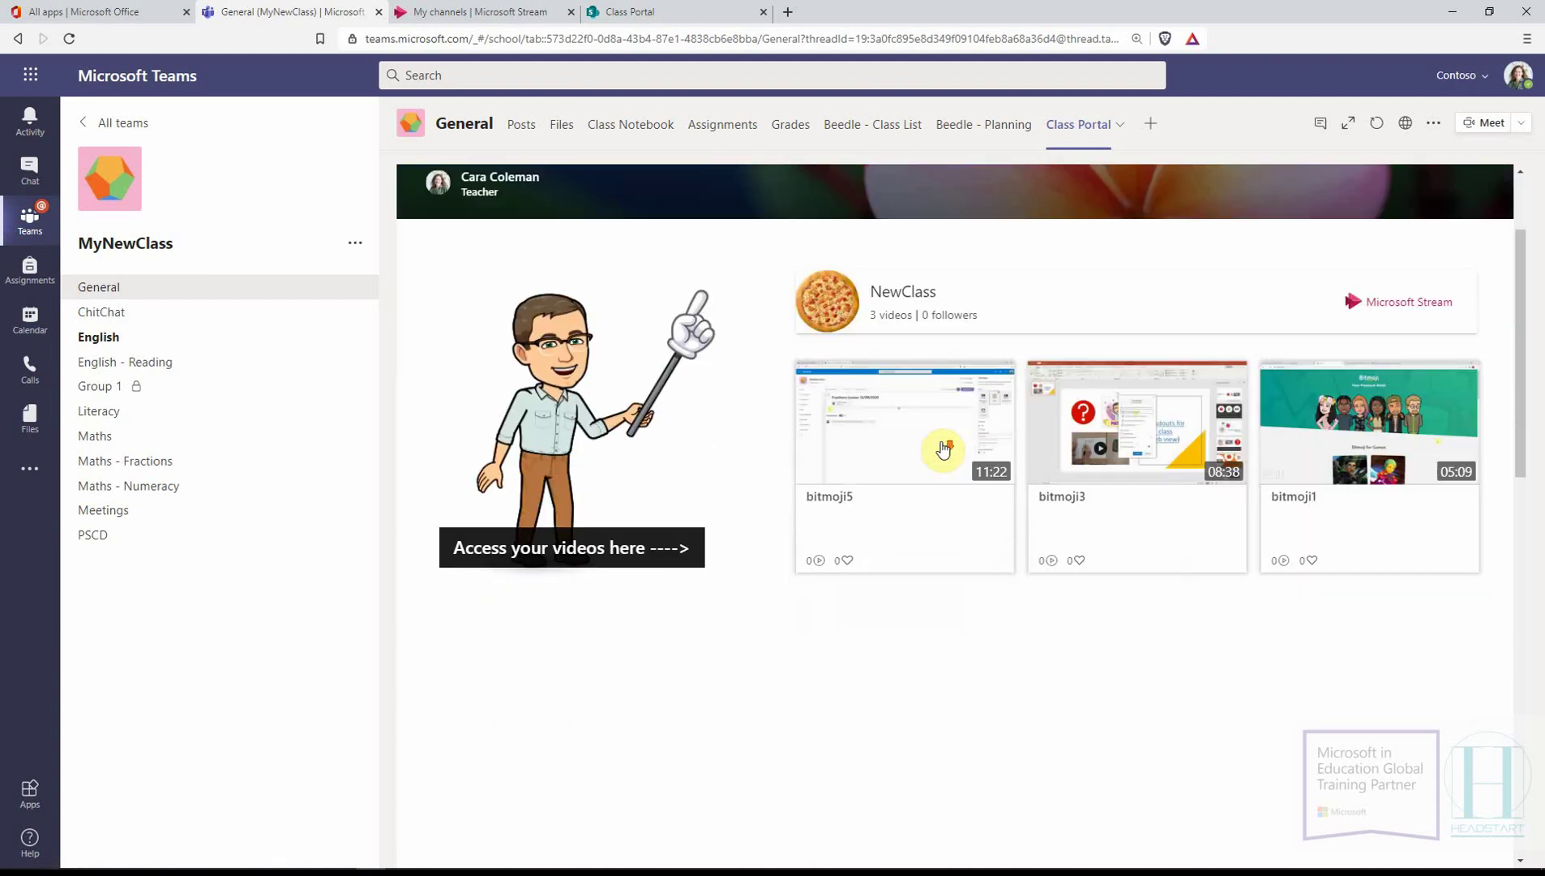
scroll(791, 408, "up", 4)
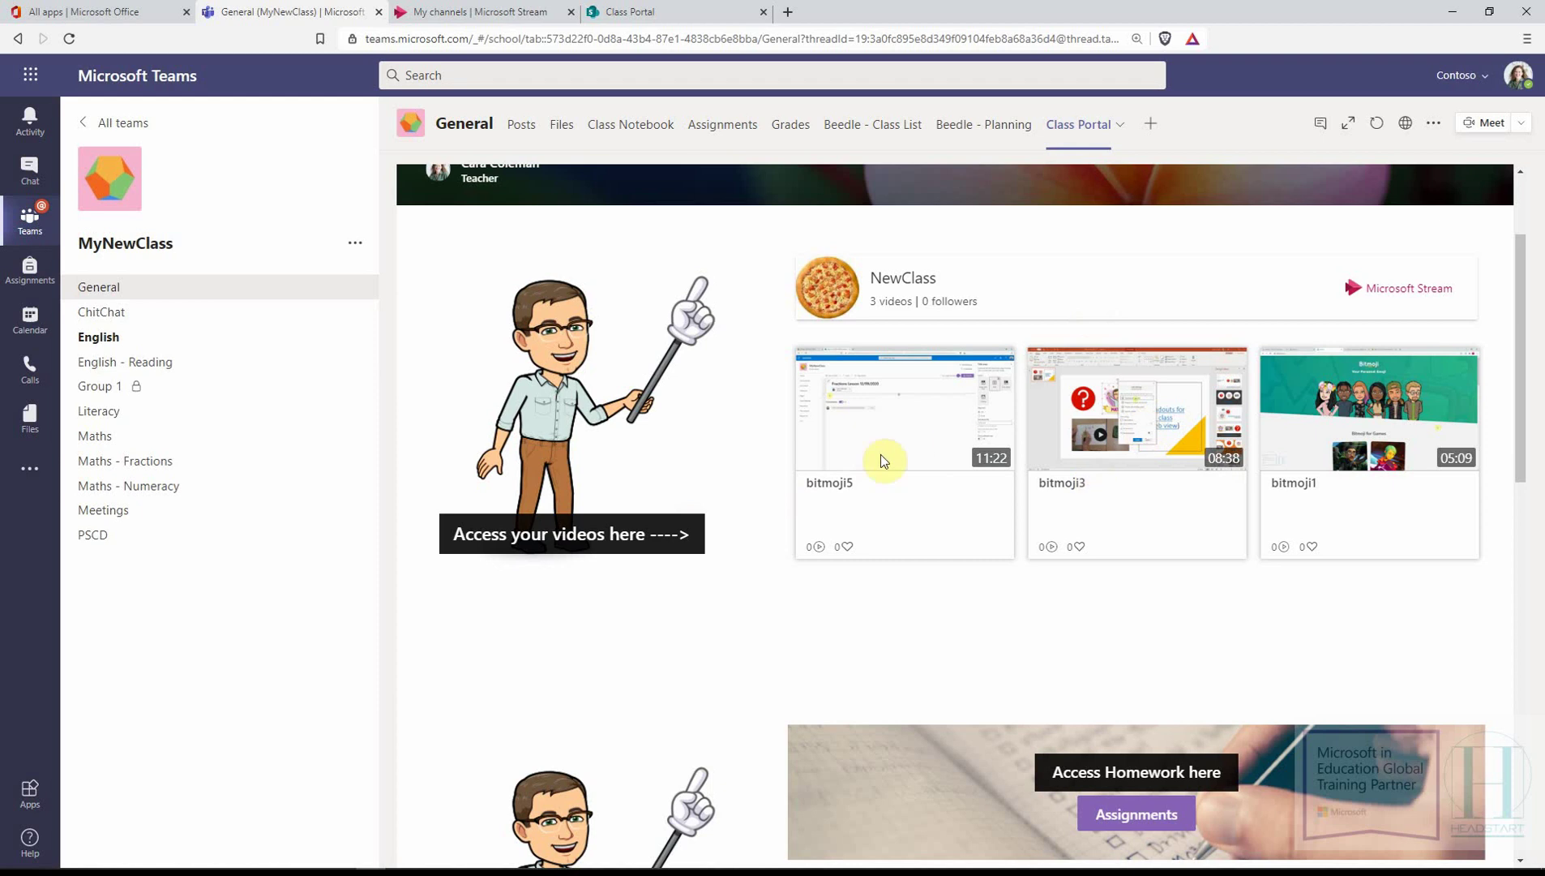
left_click(916, 442)
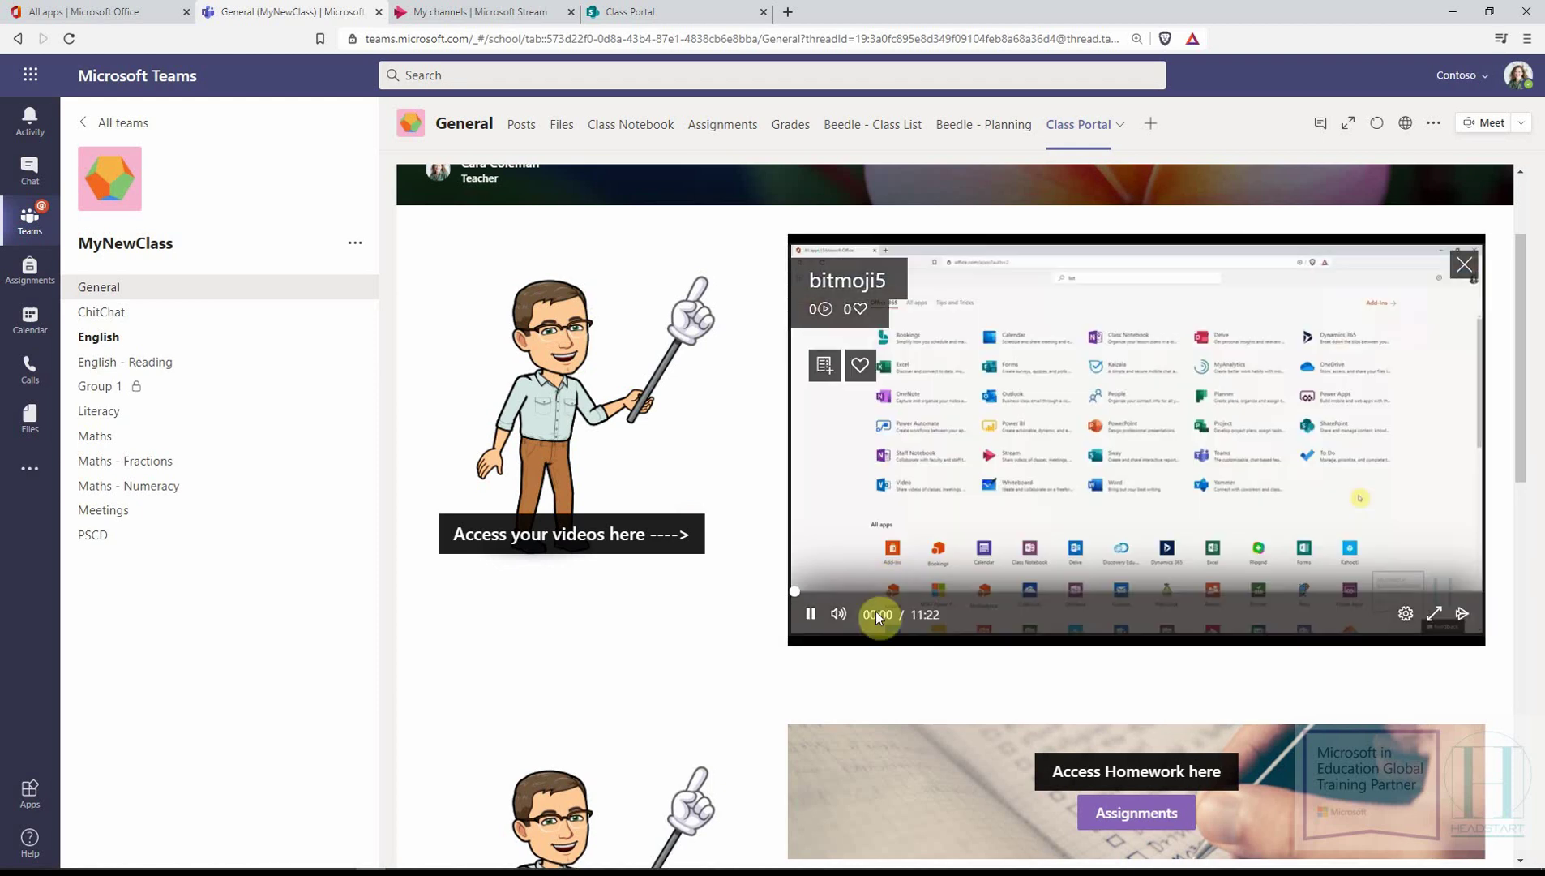
left_click(810, 617)
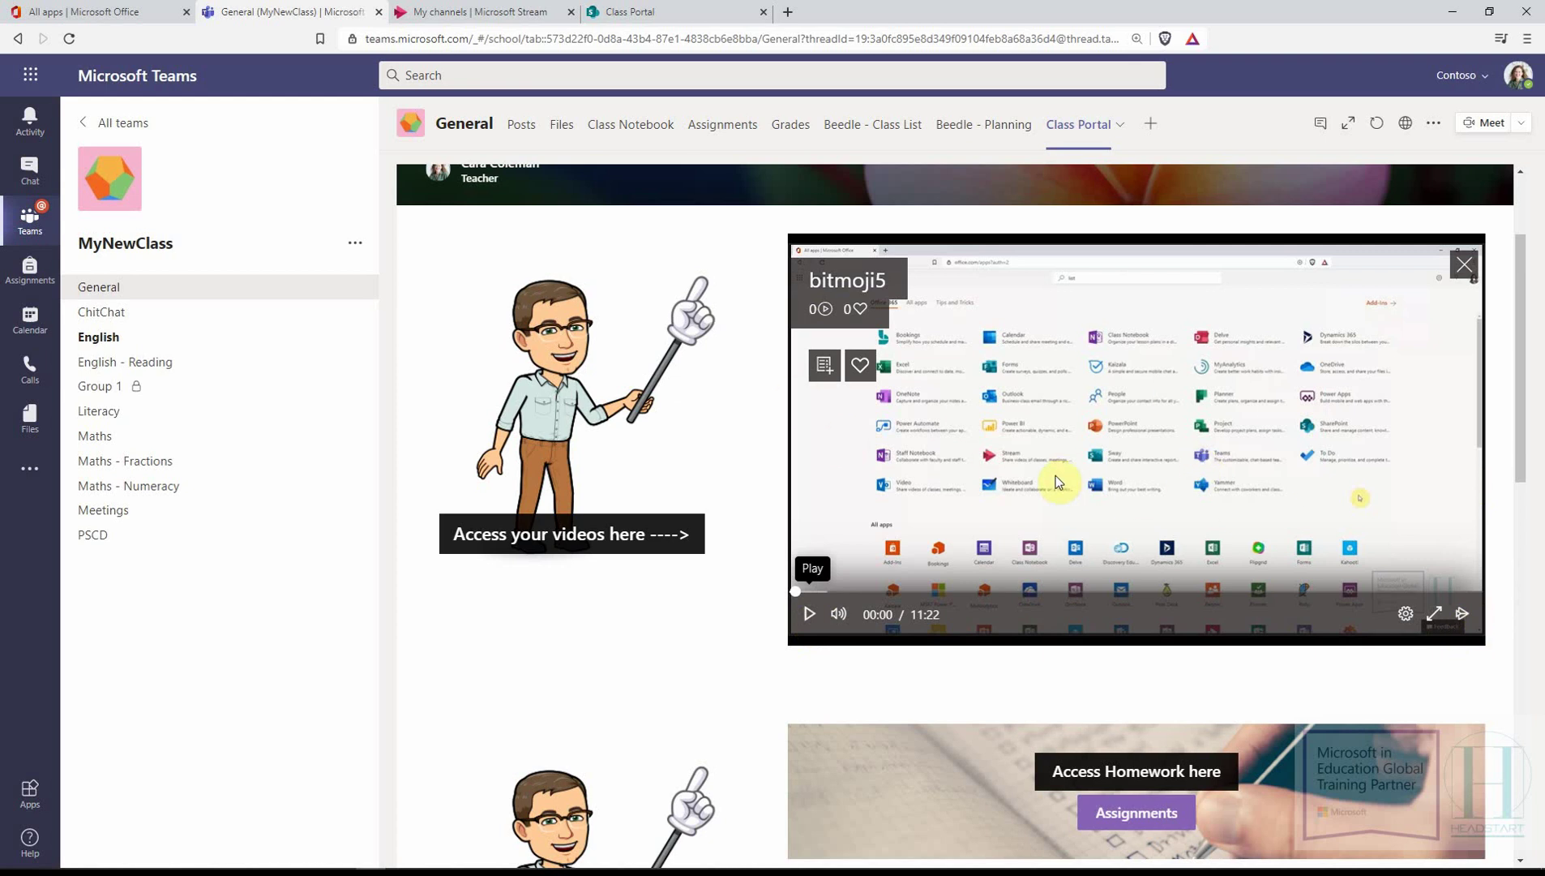
- Test the Assignments call-to-action link in the homework banner and return to the Class Portal tab
scroll(1001, 470, "down", 2)
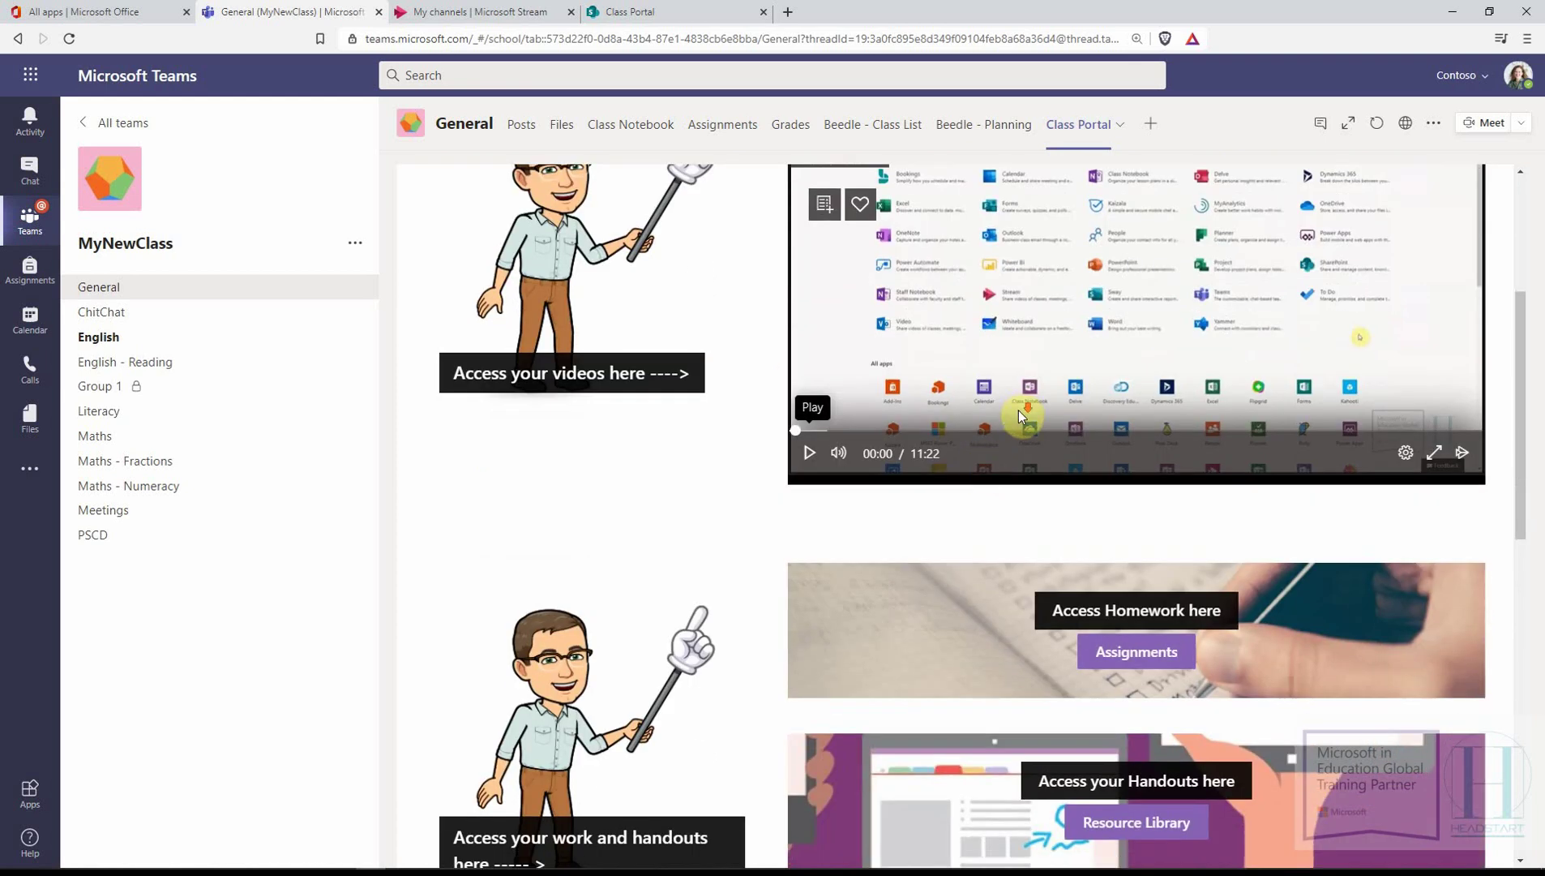
scroll(1023, 417, "down", 3)
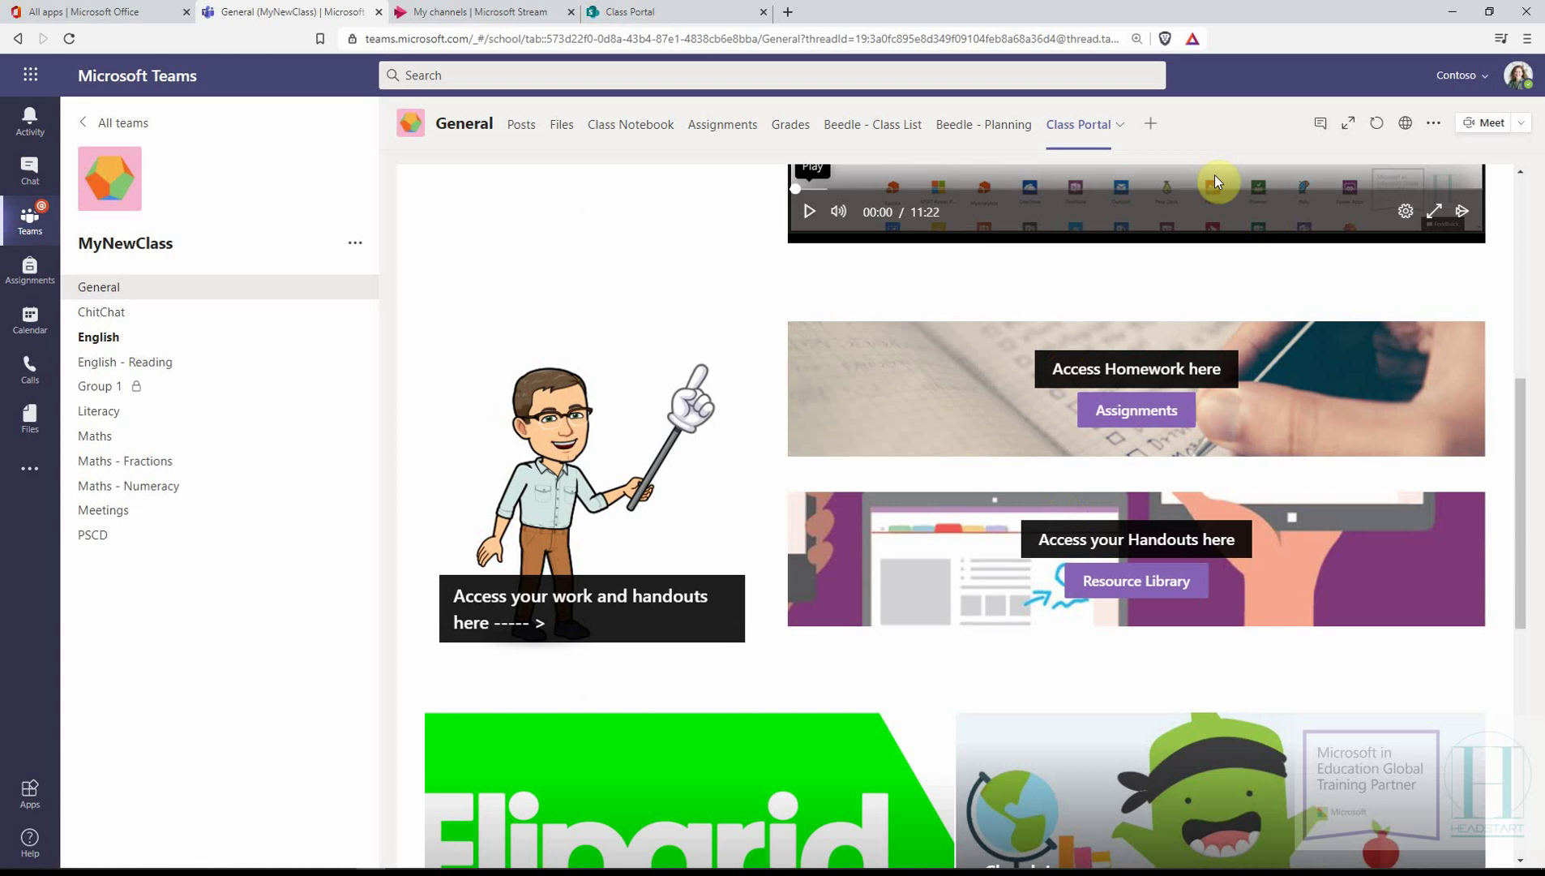
left_click(1146, 412)
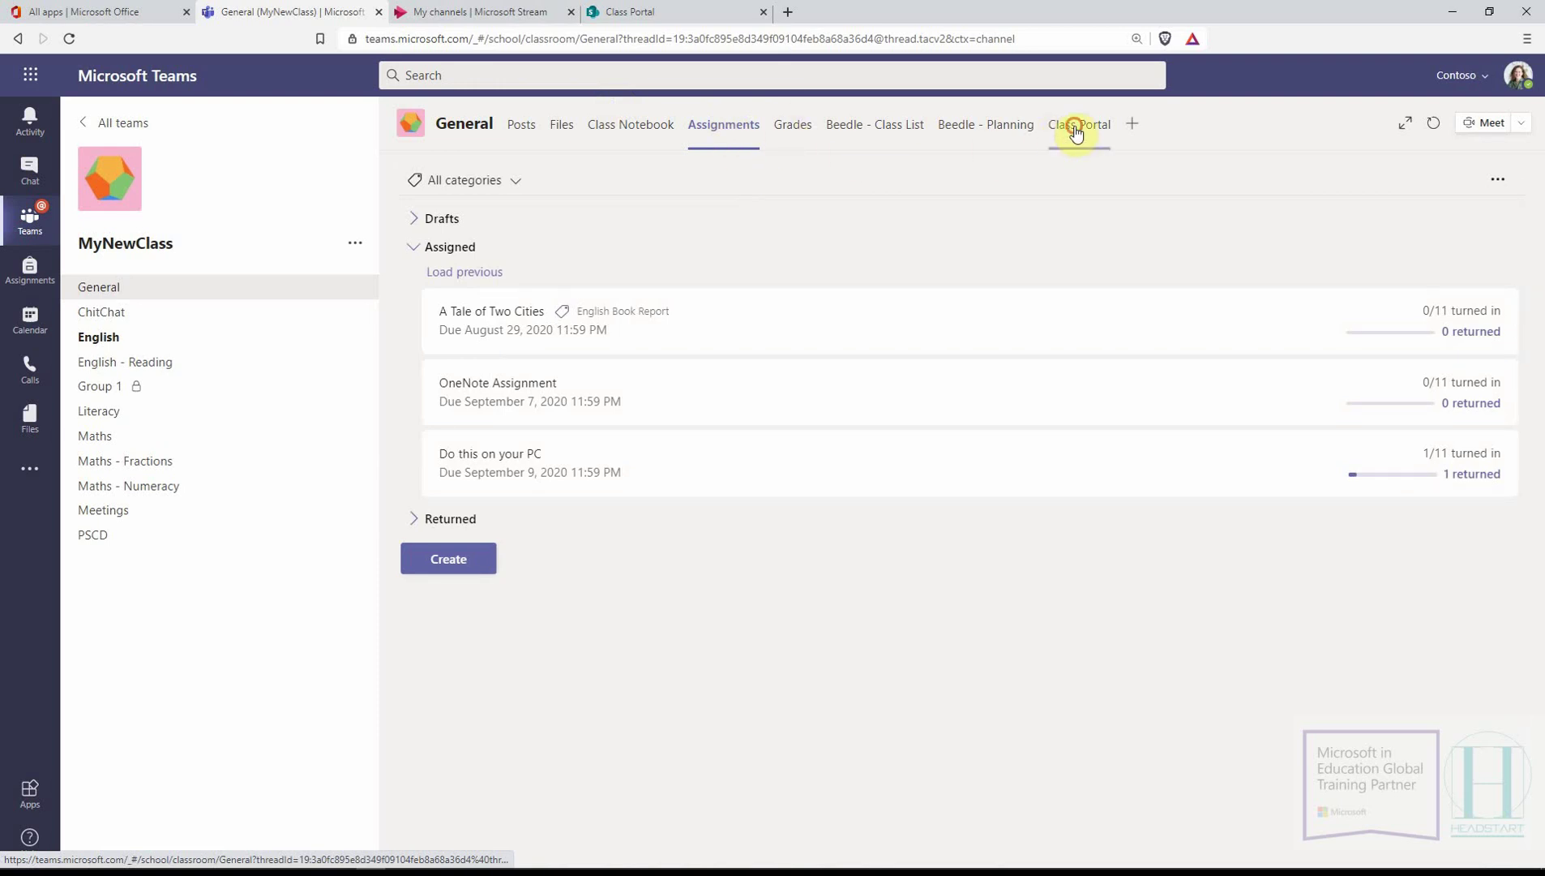
left_click(1076, 130)
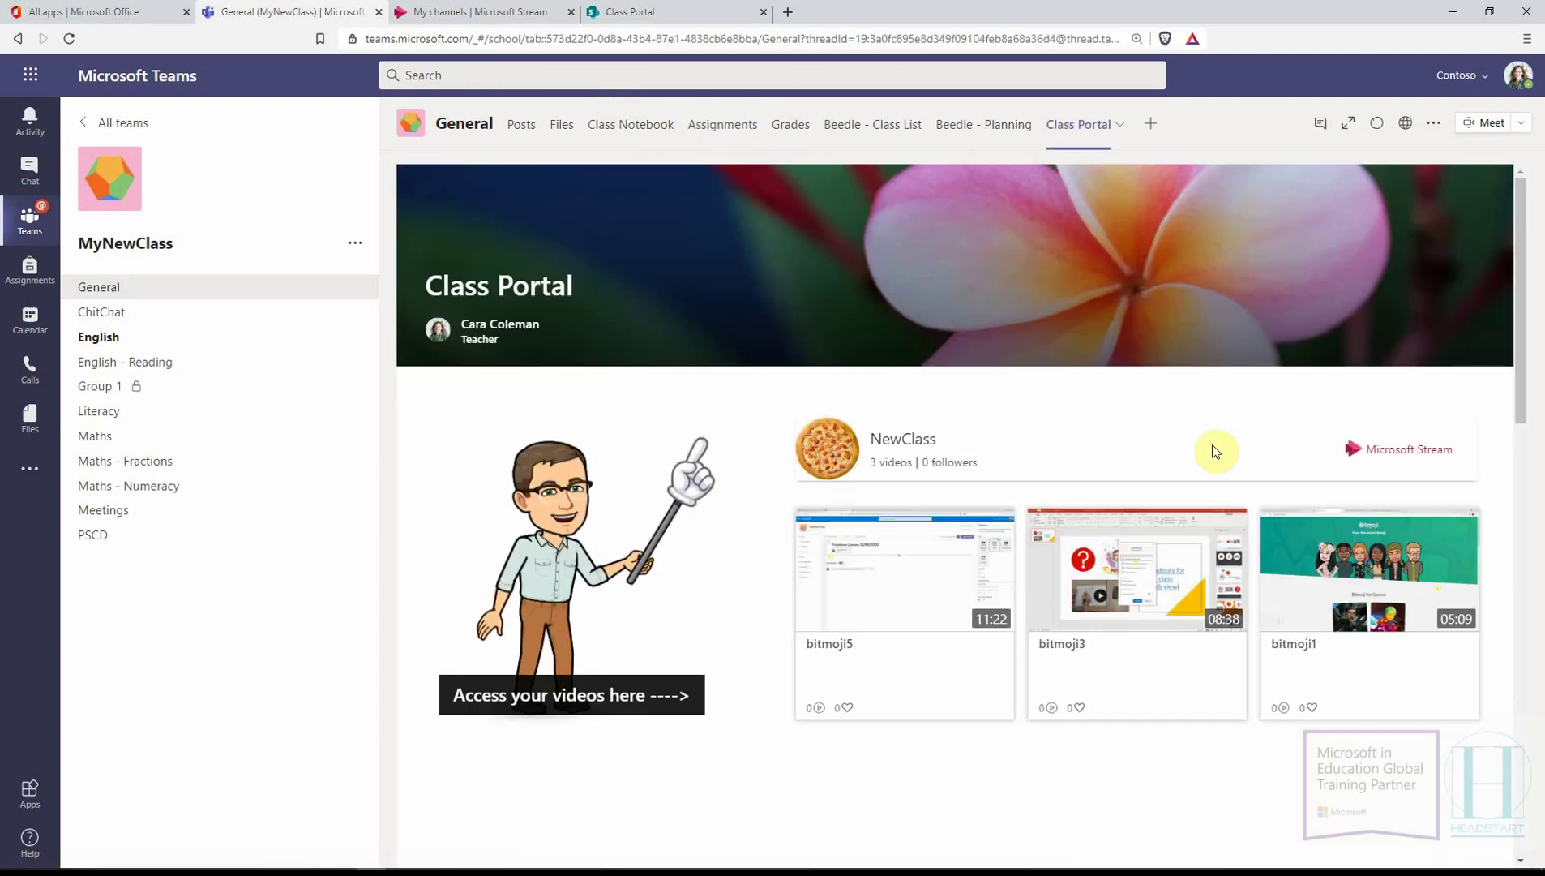
- Test the Resource Library link in the handouts banner and return from the class notebook to Teams
scroll(1212, 445, "down", 6)
scroll(1207, 452, "down", 6)
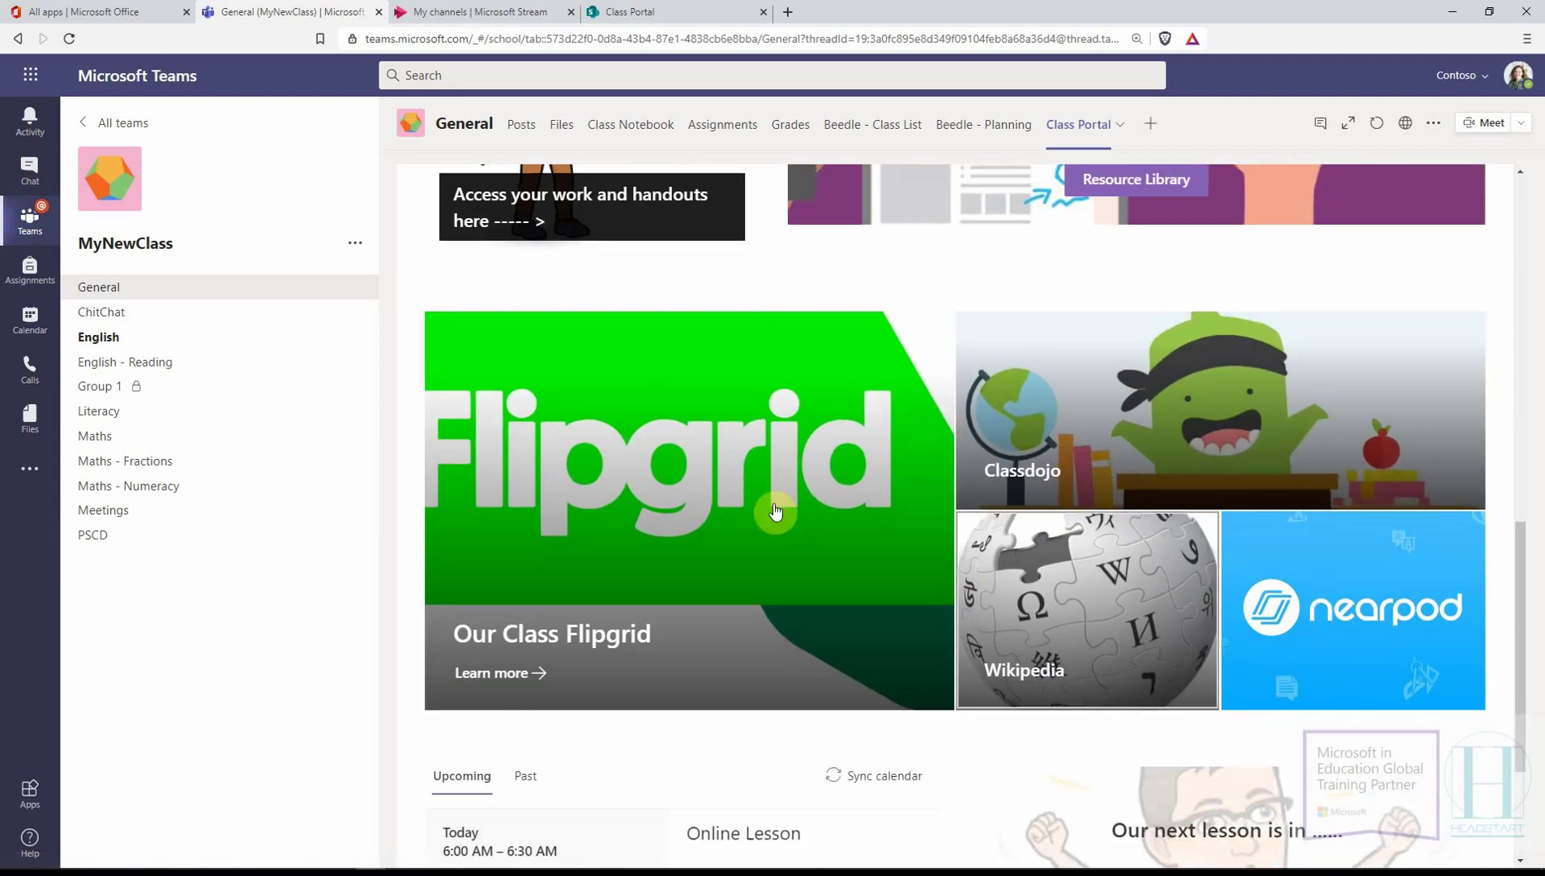
scroll(1090, 527, "up", 2)
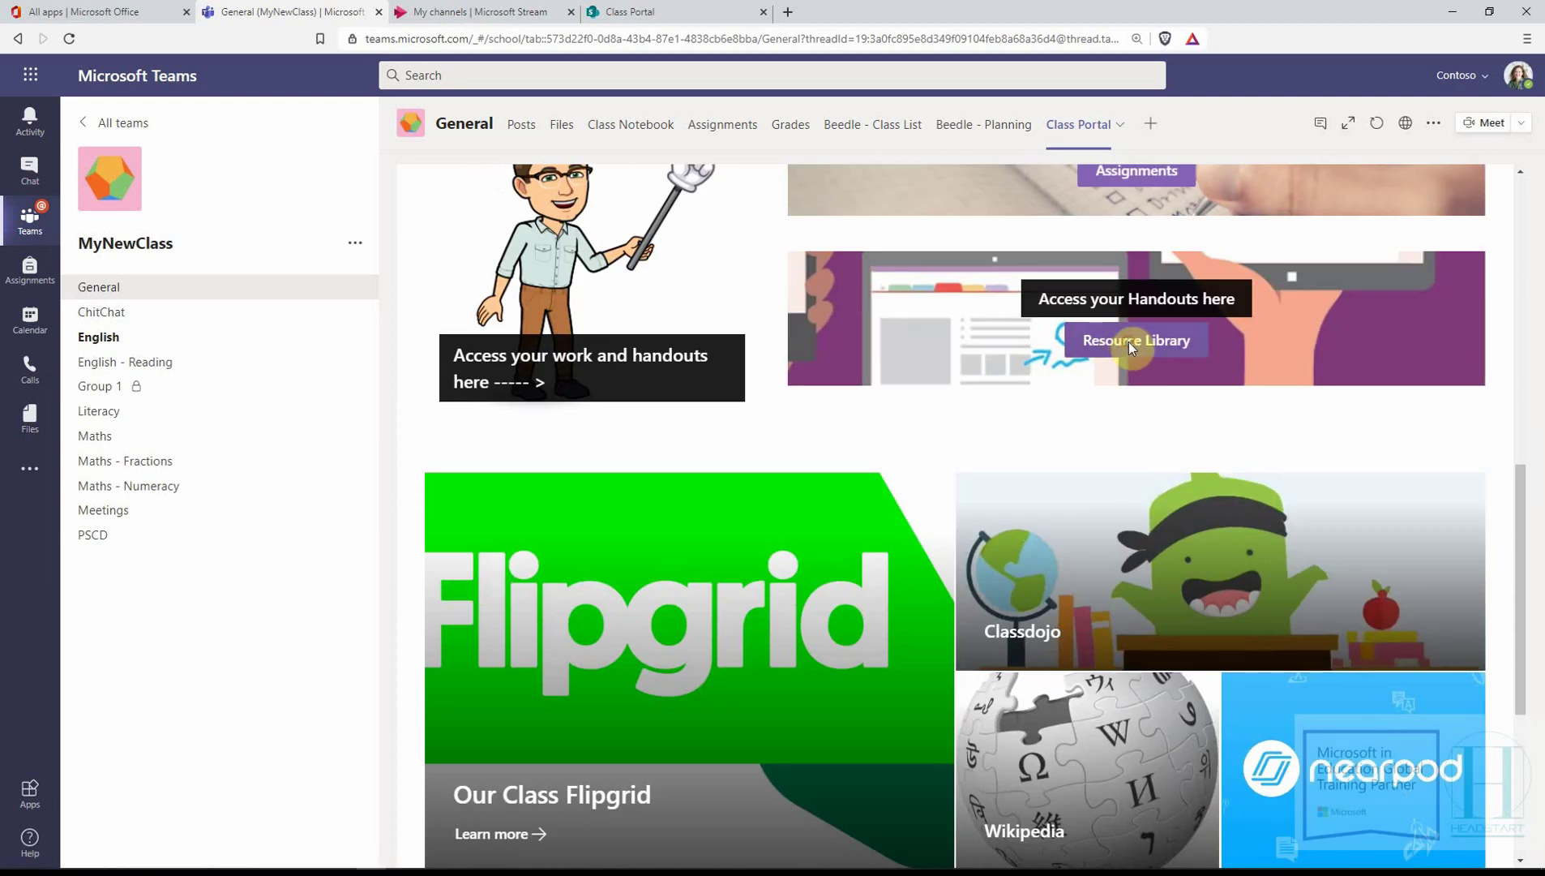
left_click(1127, 339)
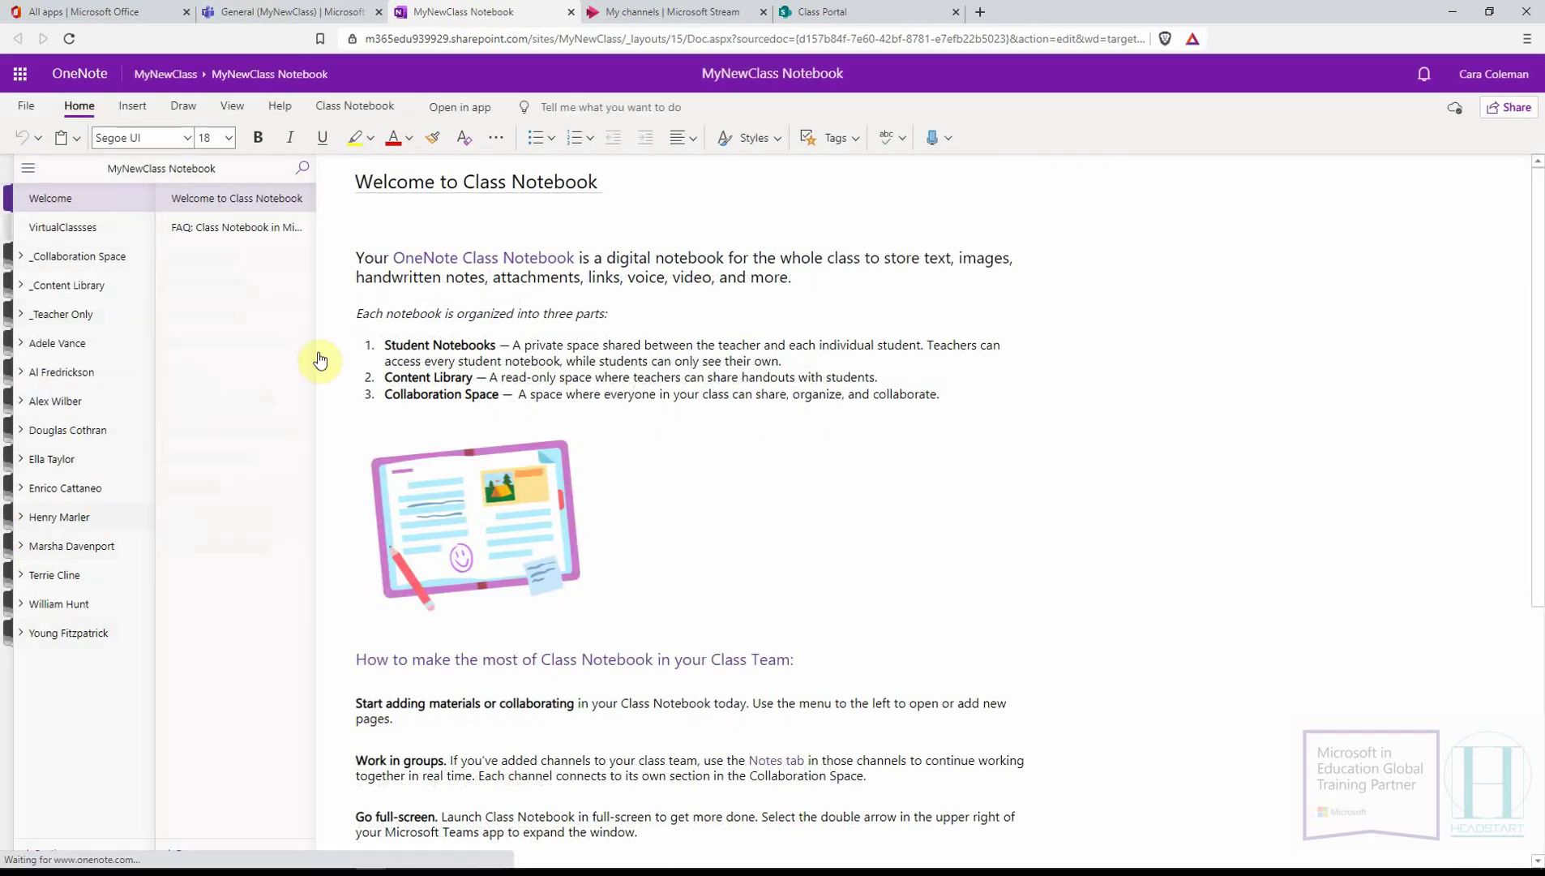
left_click(326, 11)
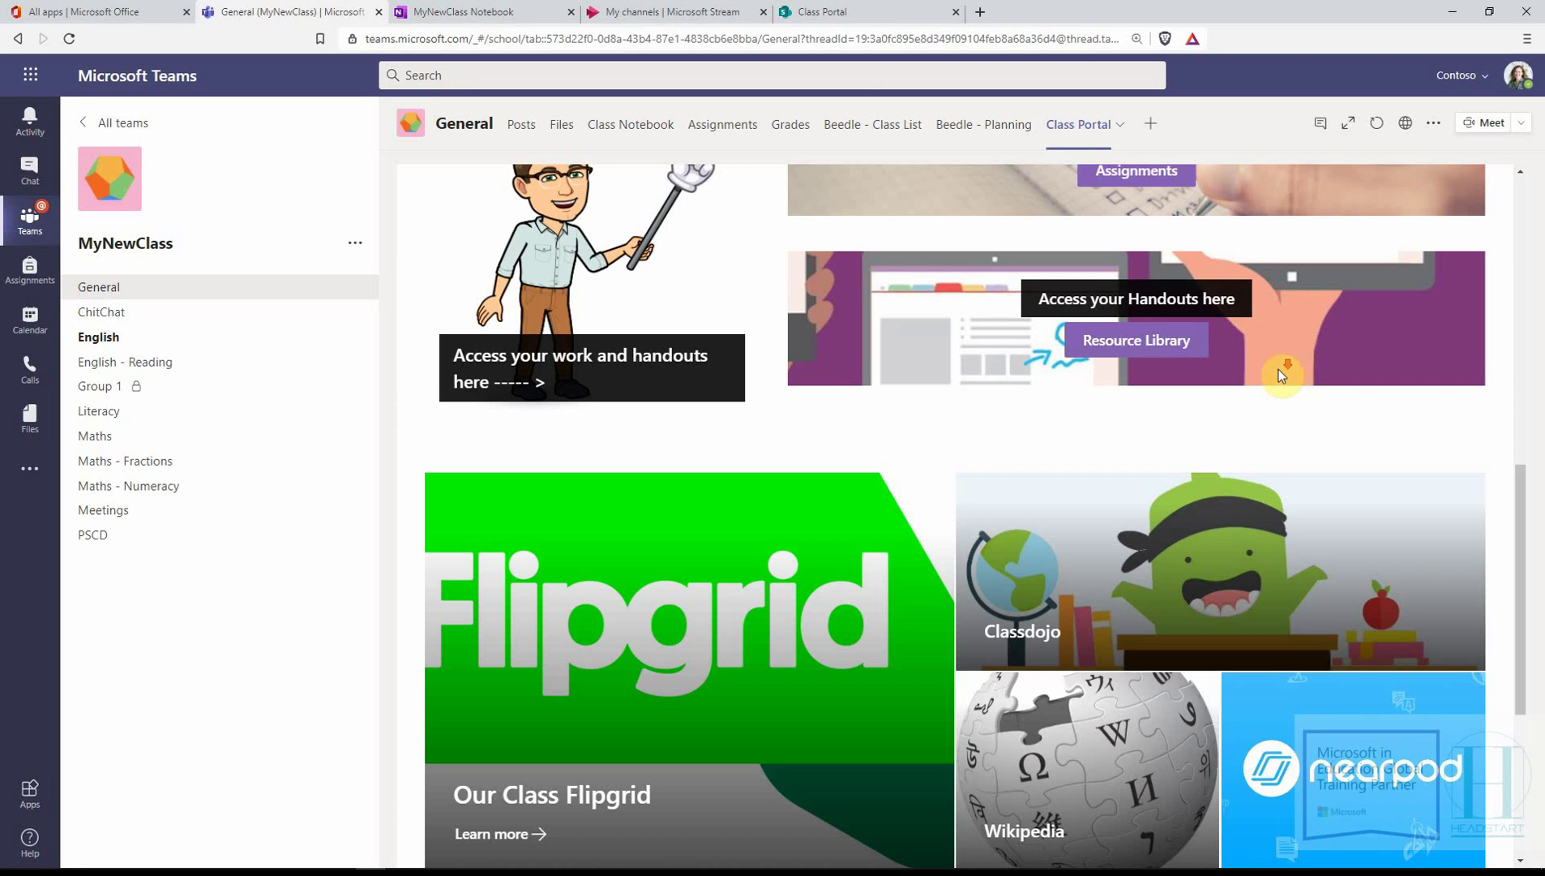
- Move the Class Portal tab directly after Grades in the General channel, and try to move it ahead of the built-in tabs
scroll(1283, 369, "down", 4)
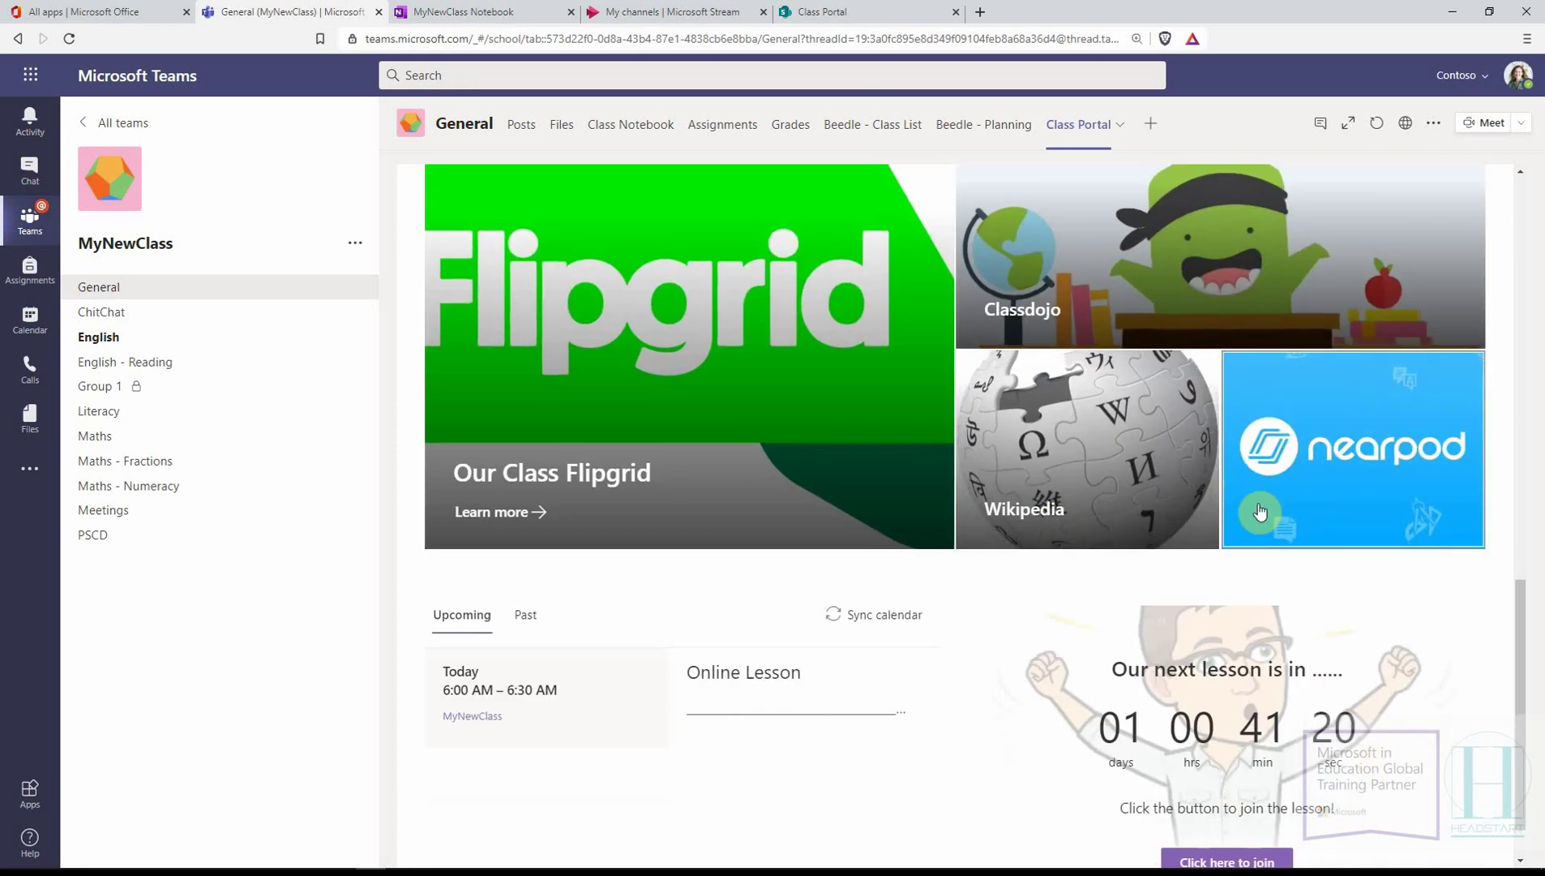
scroll(1011, 484, "down", 1)
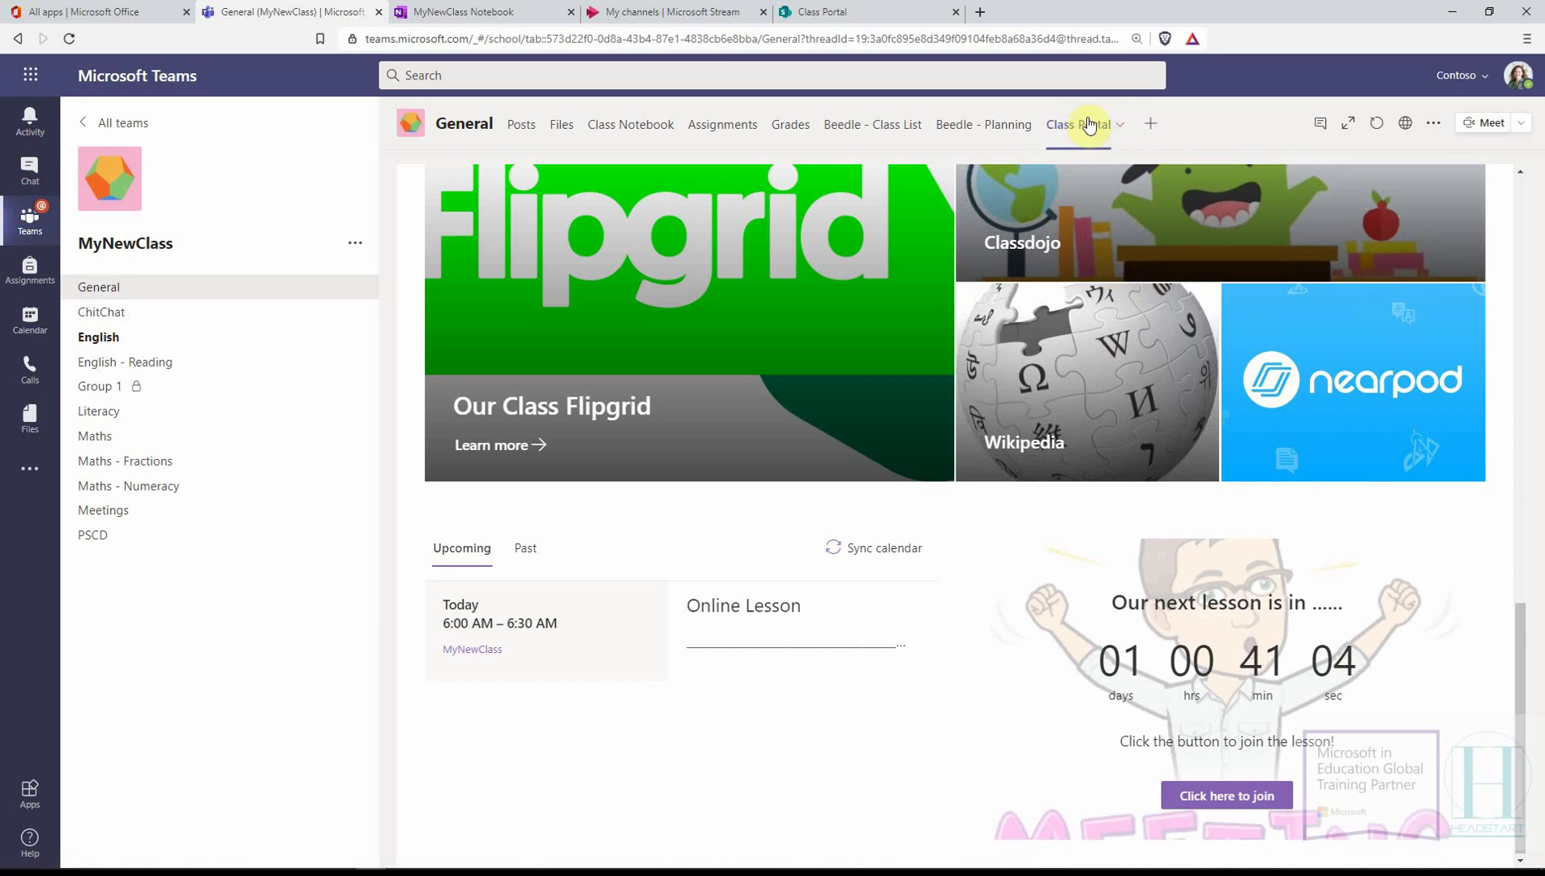
mouse_move(1089, 127)
left_mouse_down()
mouse_move(815, 126)
mouse_move(851, 124)
left_mouse_up()
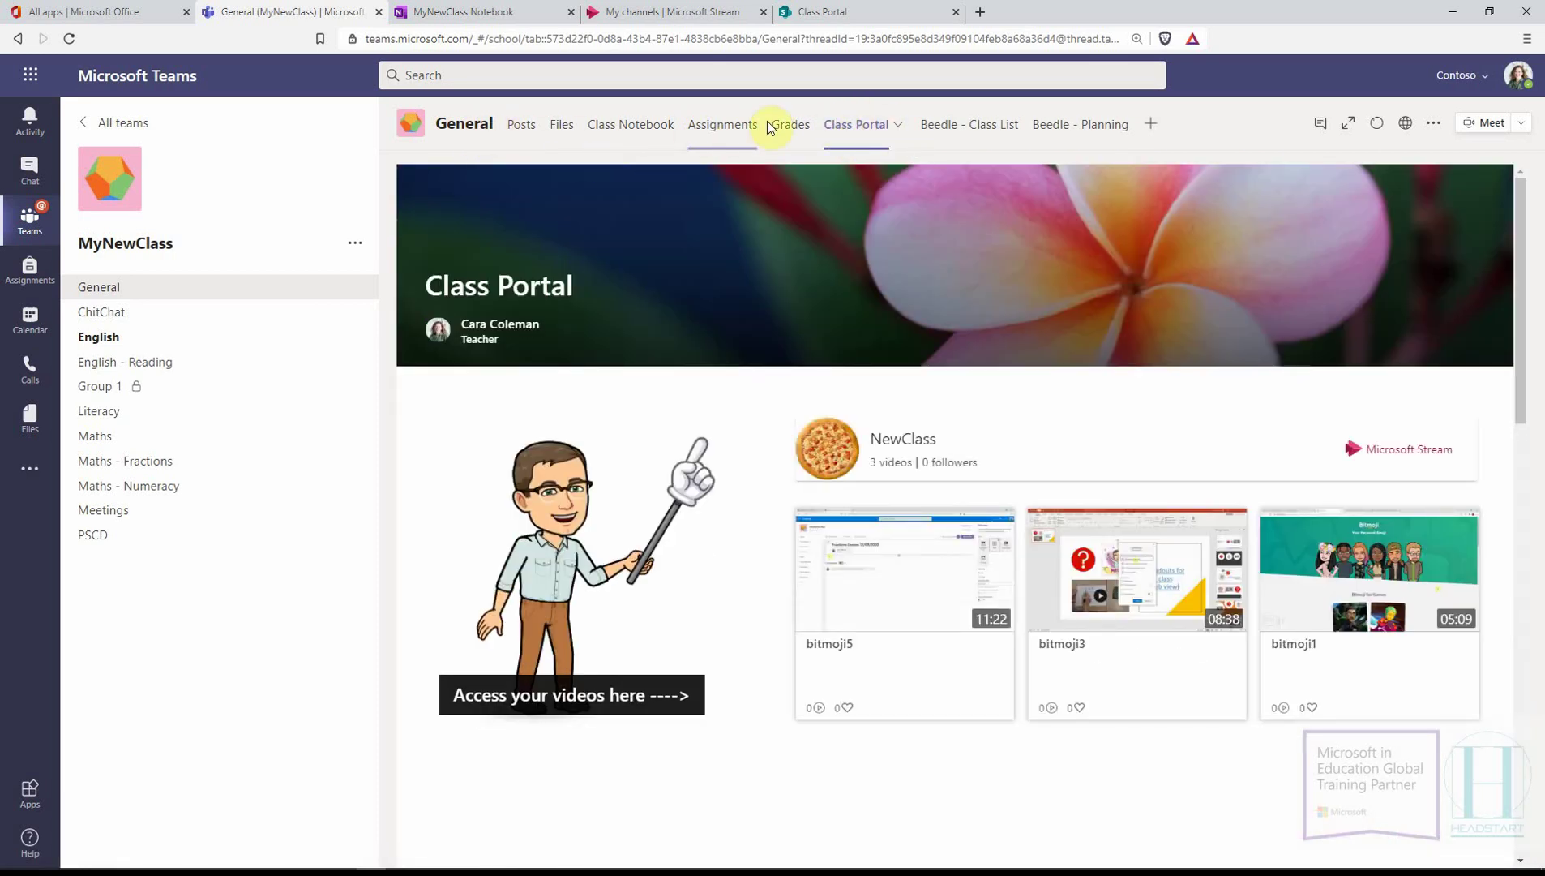
left_click_drag(865, 132, 511, 126)
- View the English channel's tabs, and return to the Class Portal tab in the General channel
left_click(154, 337)
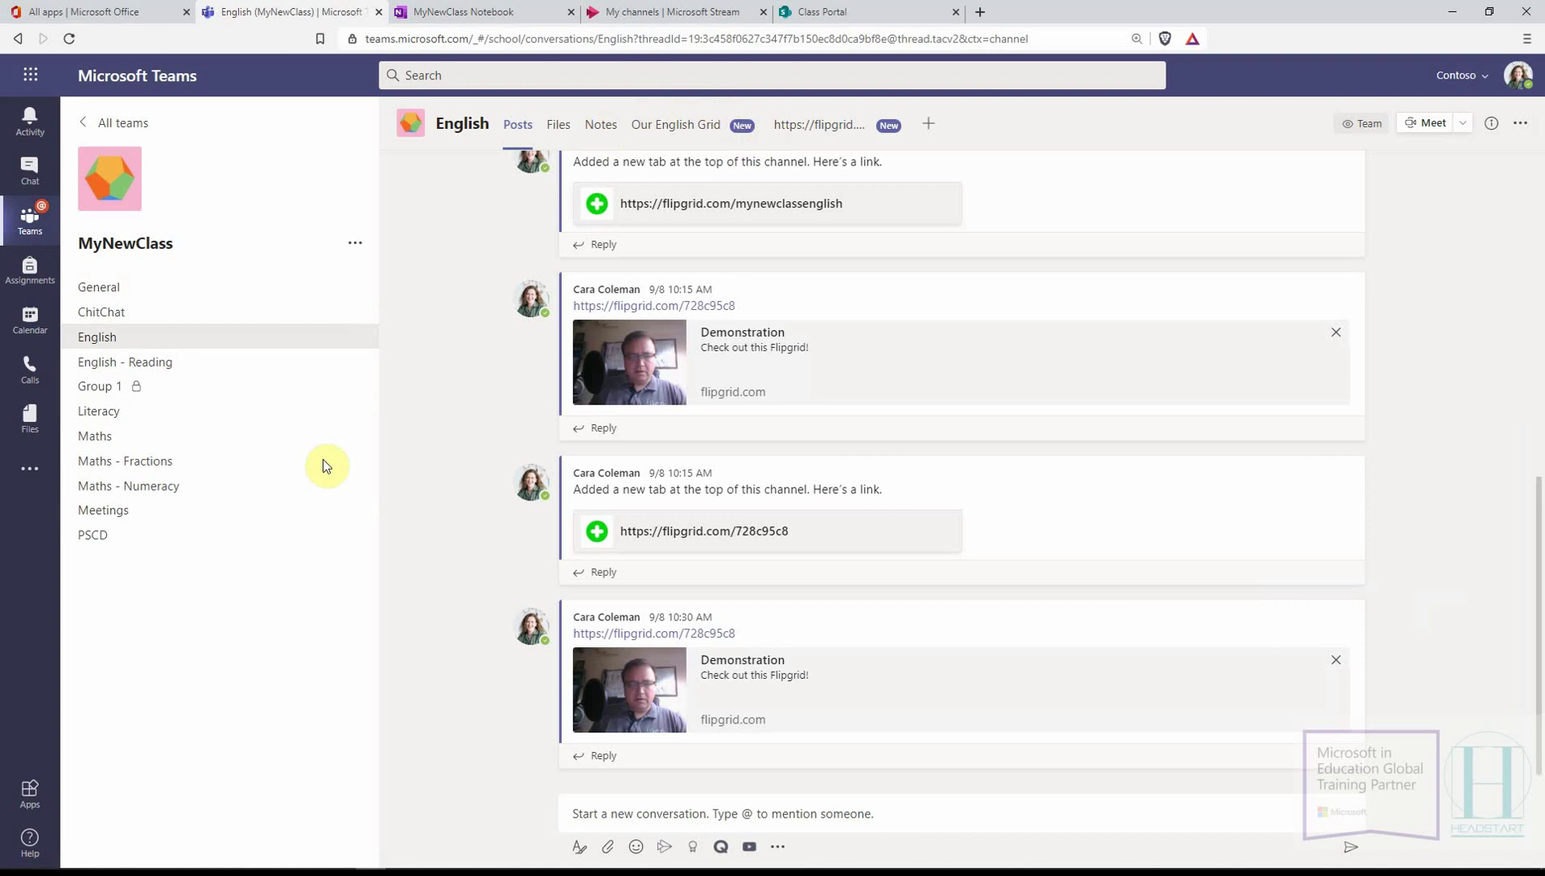
left_click(100, 286)
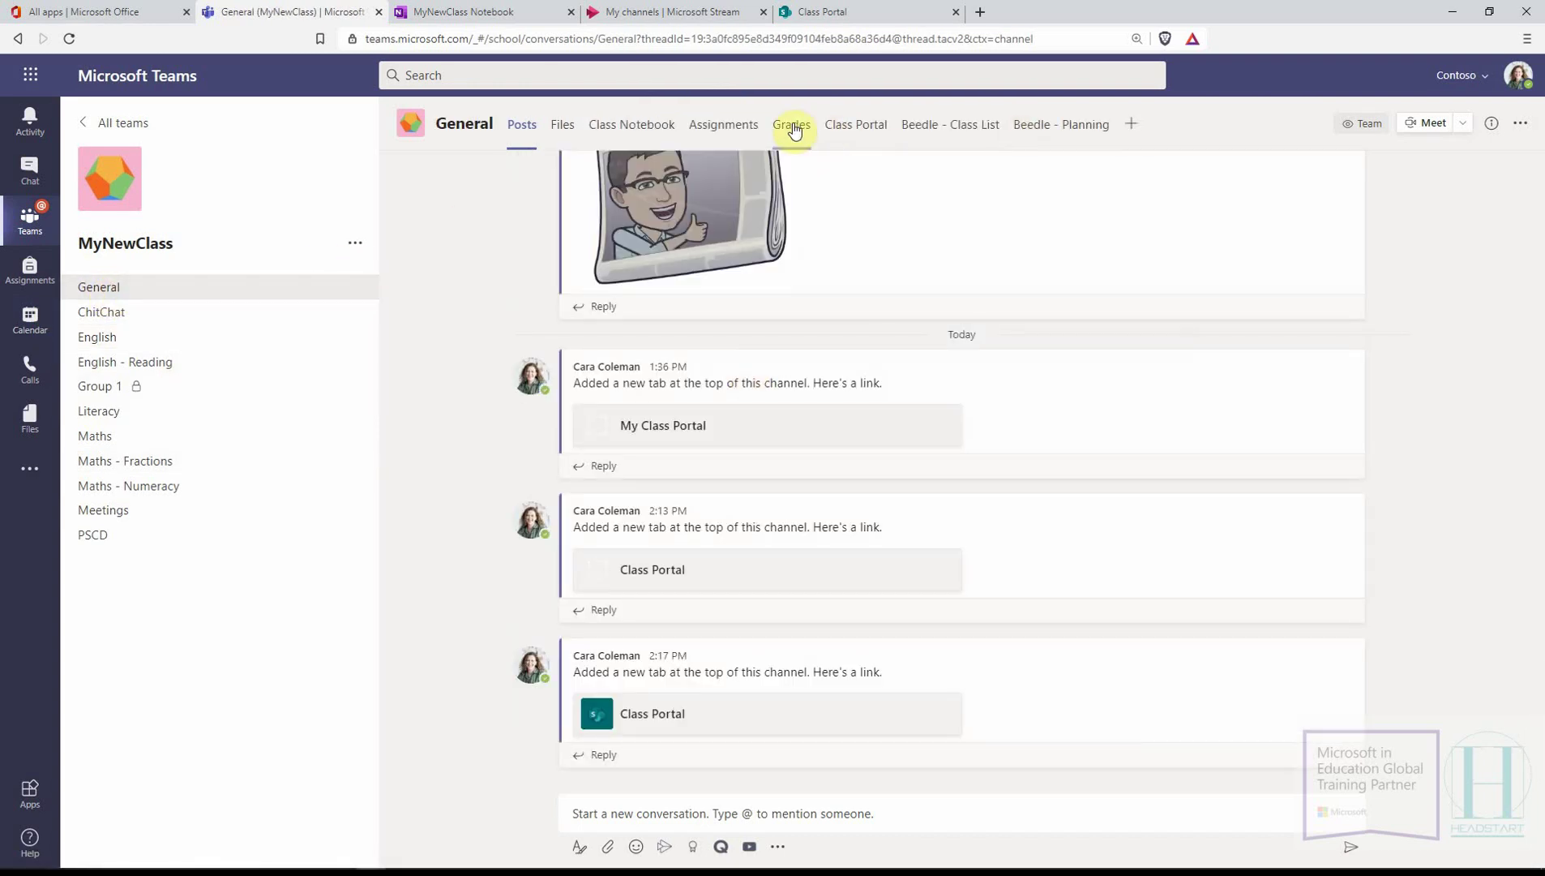
left_click(862, 132)
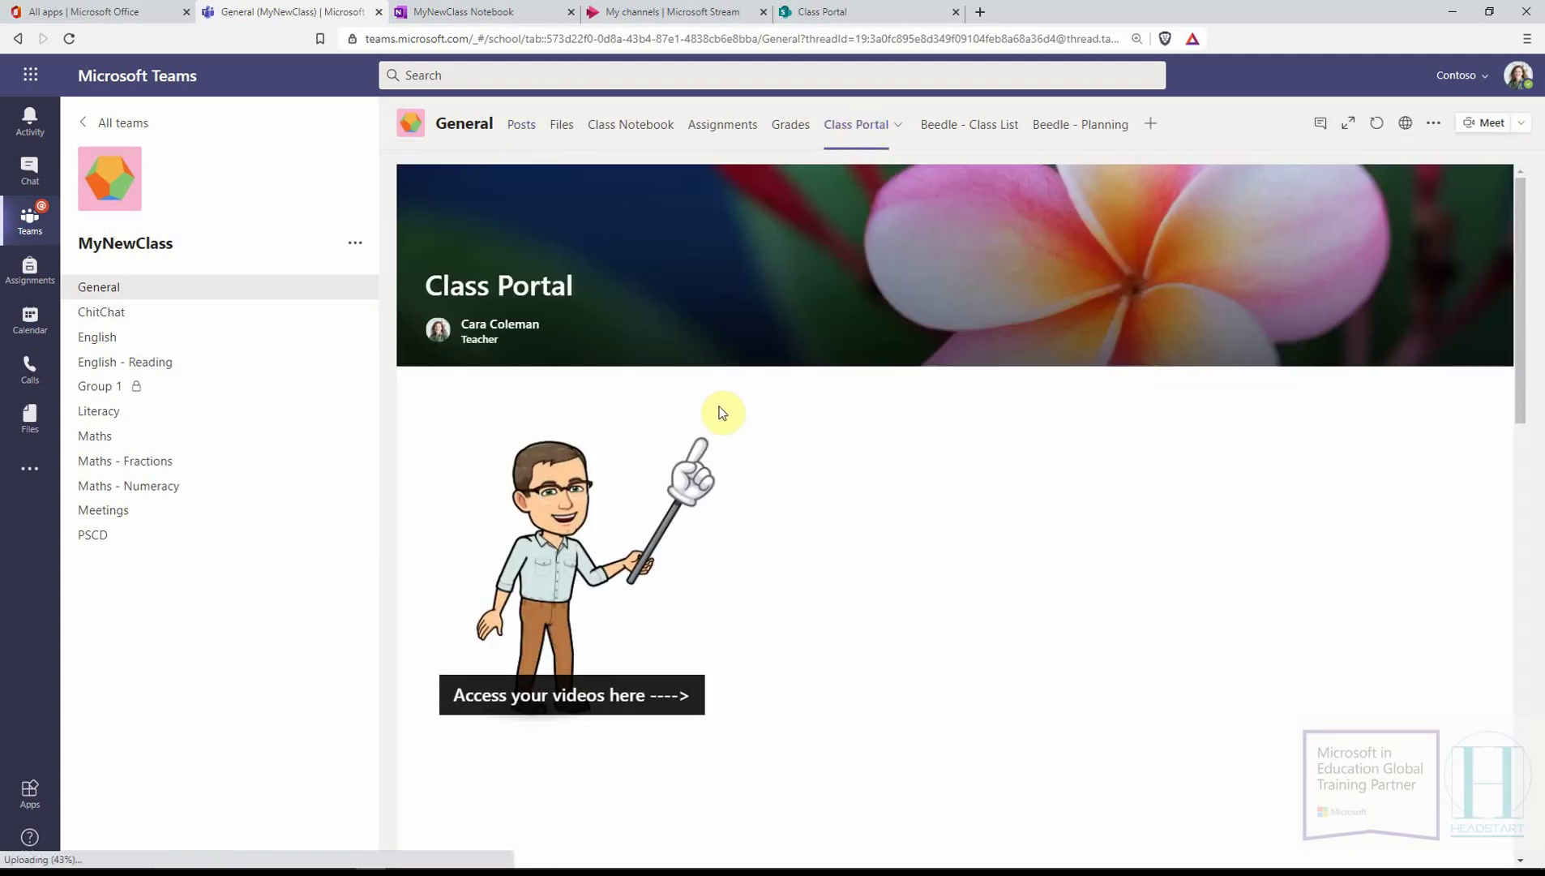
- Switch to the student's Teams browser window and reload the General channel
key("alt+Tab")
key("Tab")
key("Tab")
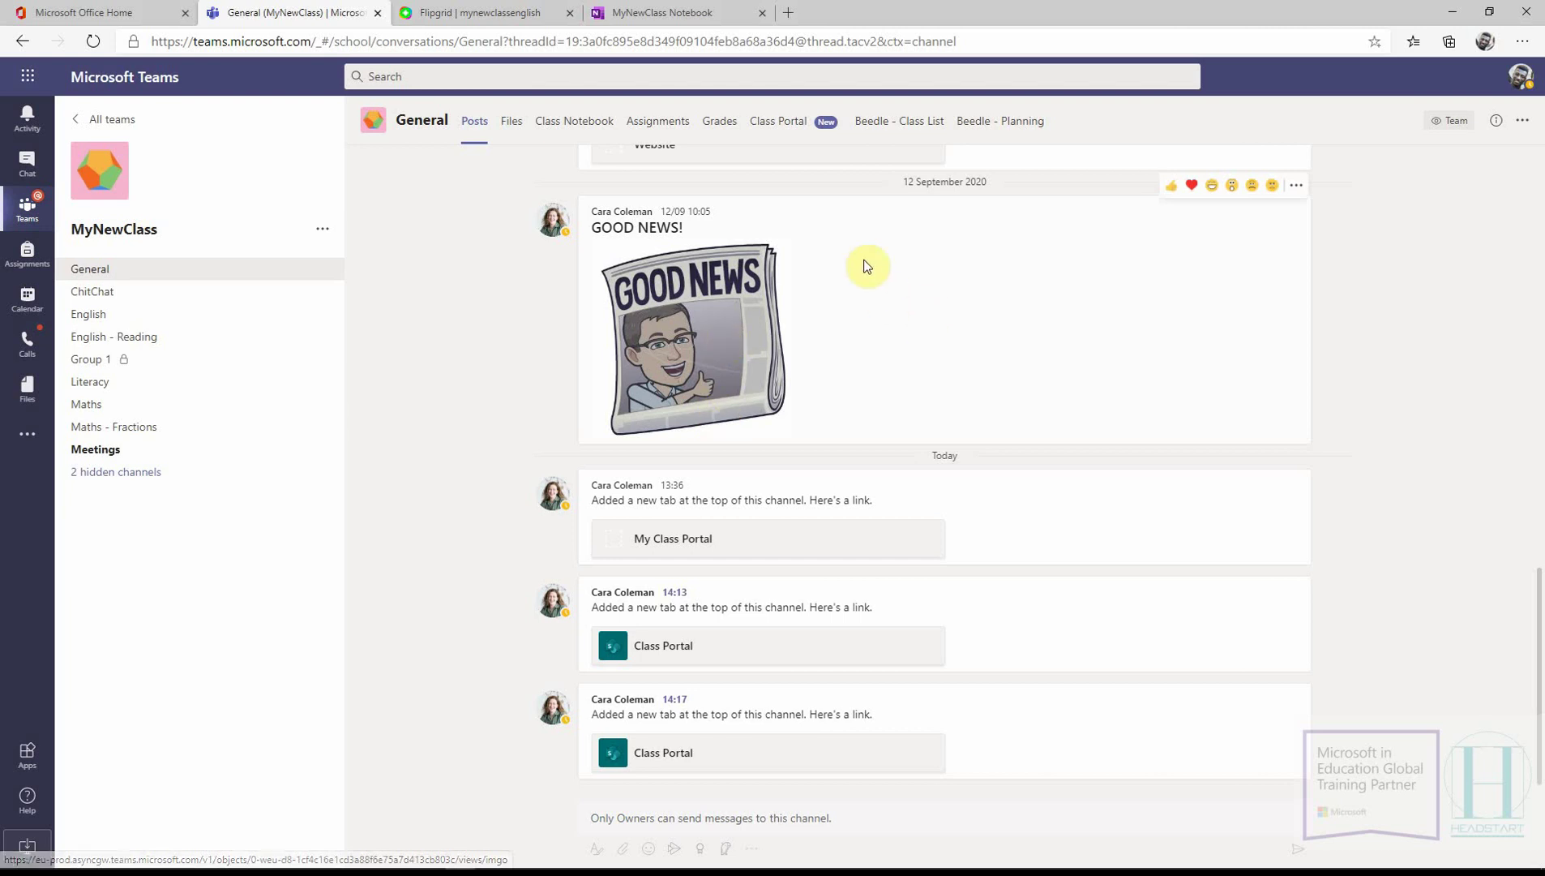
left_click(94, 46)
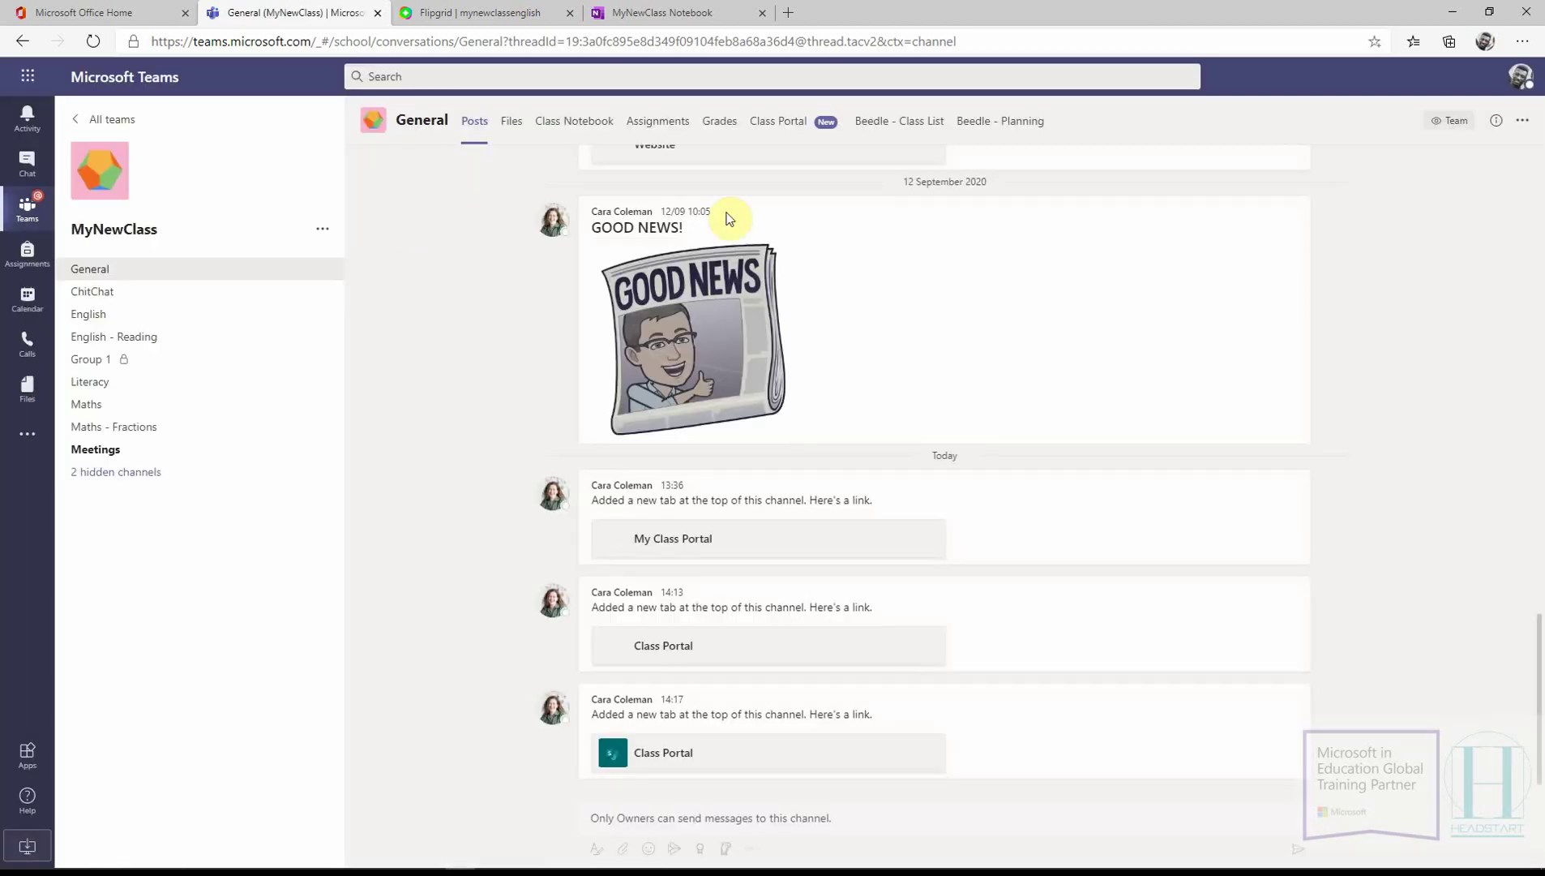
- Open the Class Portal tab as the student, and open and close the bitmoji5 video
left_click(788, 126)
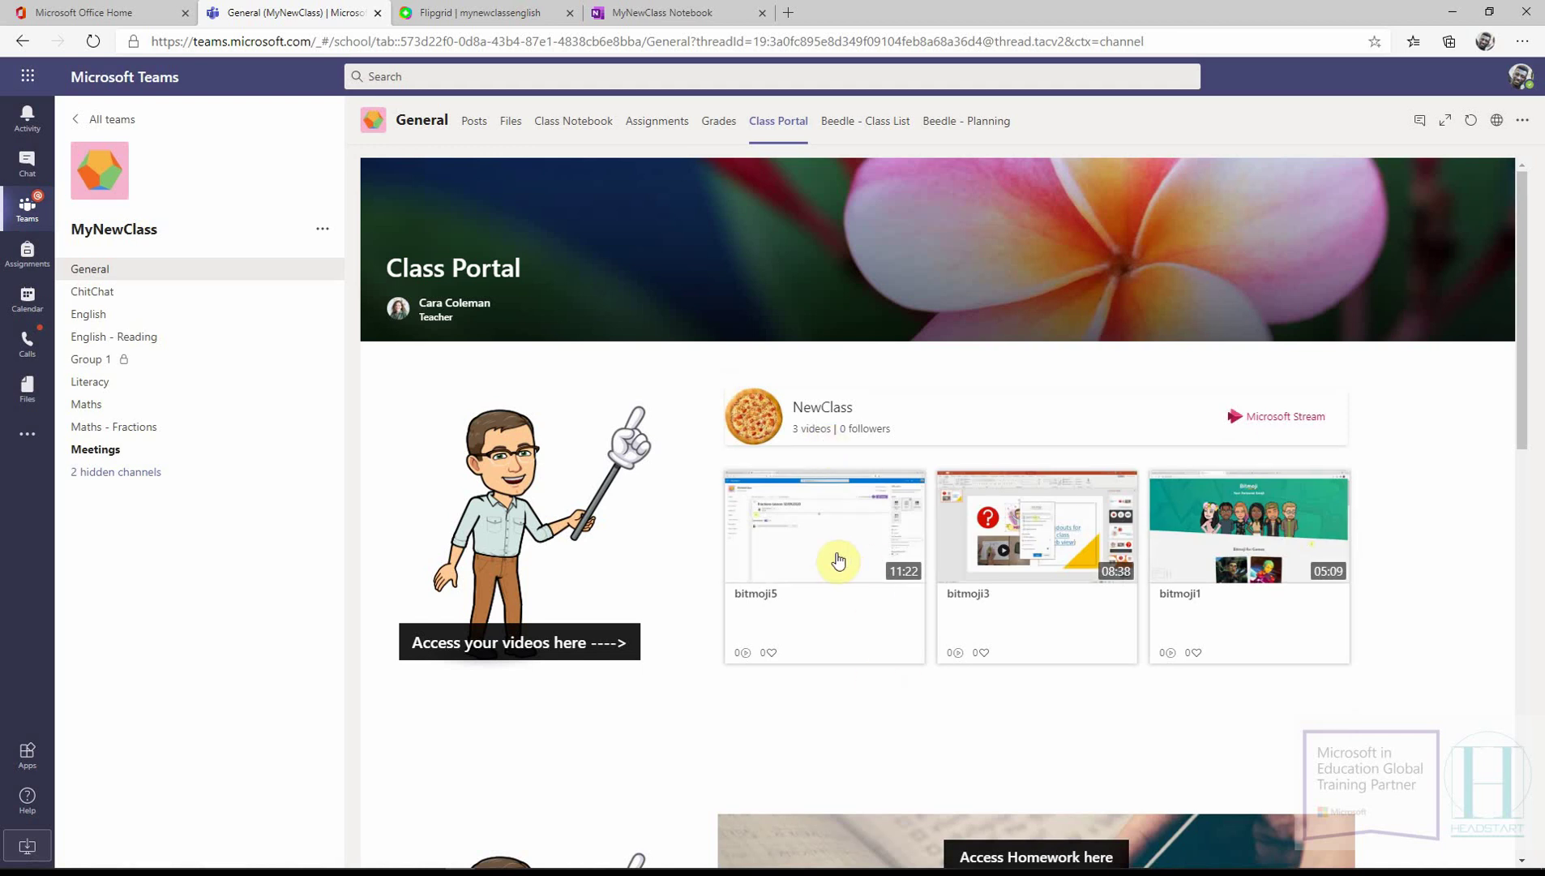
left_click(812, 554)
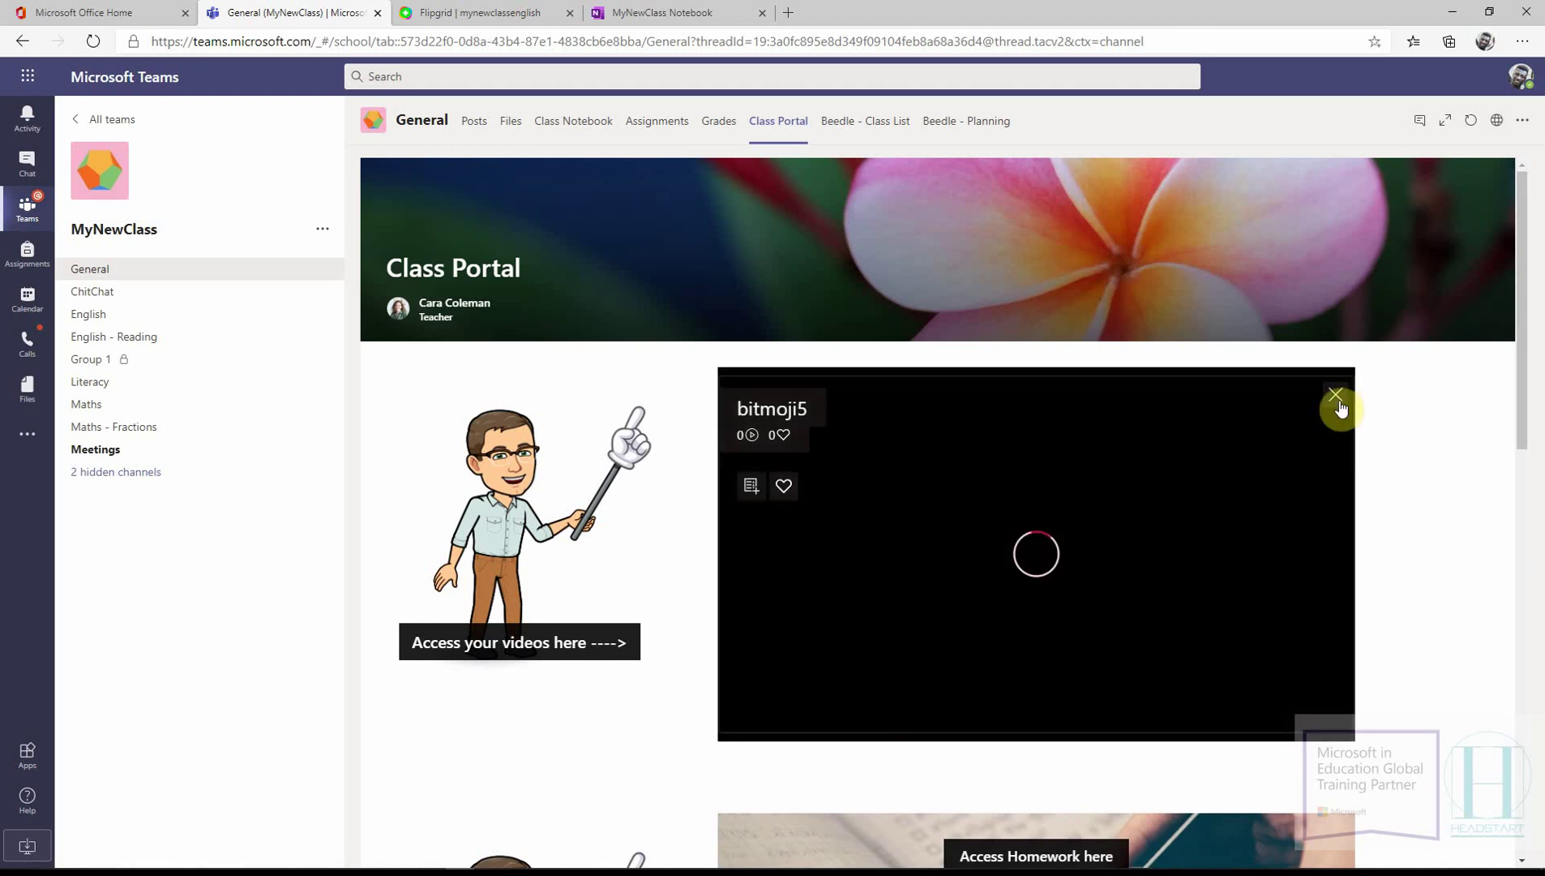
left_click(1335, 395)
- Test the Assignments link in the homework banner as the student and return to the Class Portal tab
scroll(1419, 539, "down", 5)
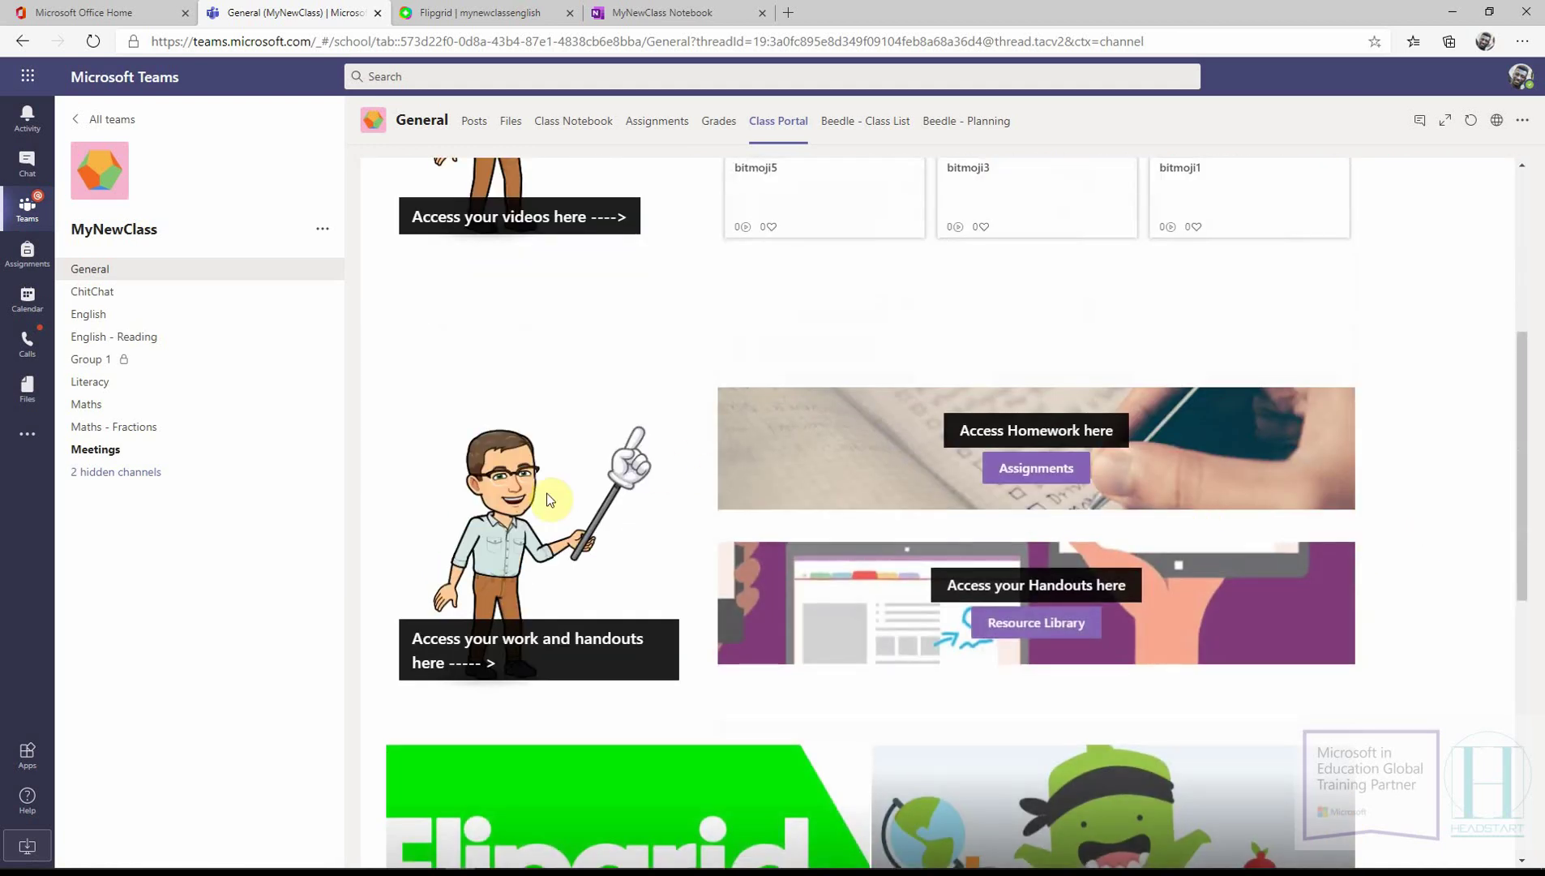
left_click(1083, 479)
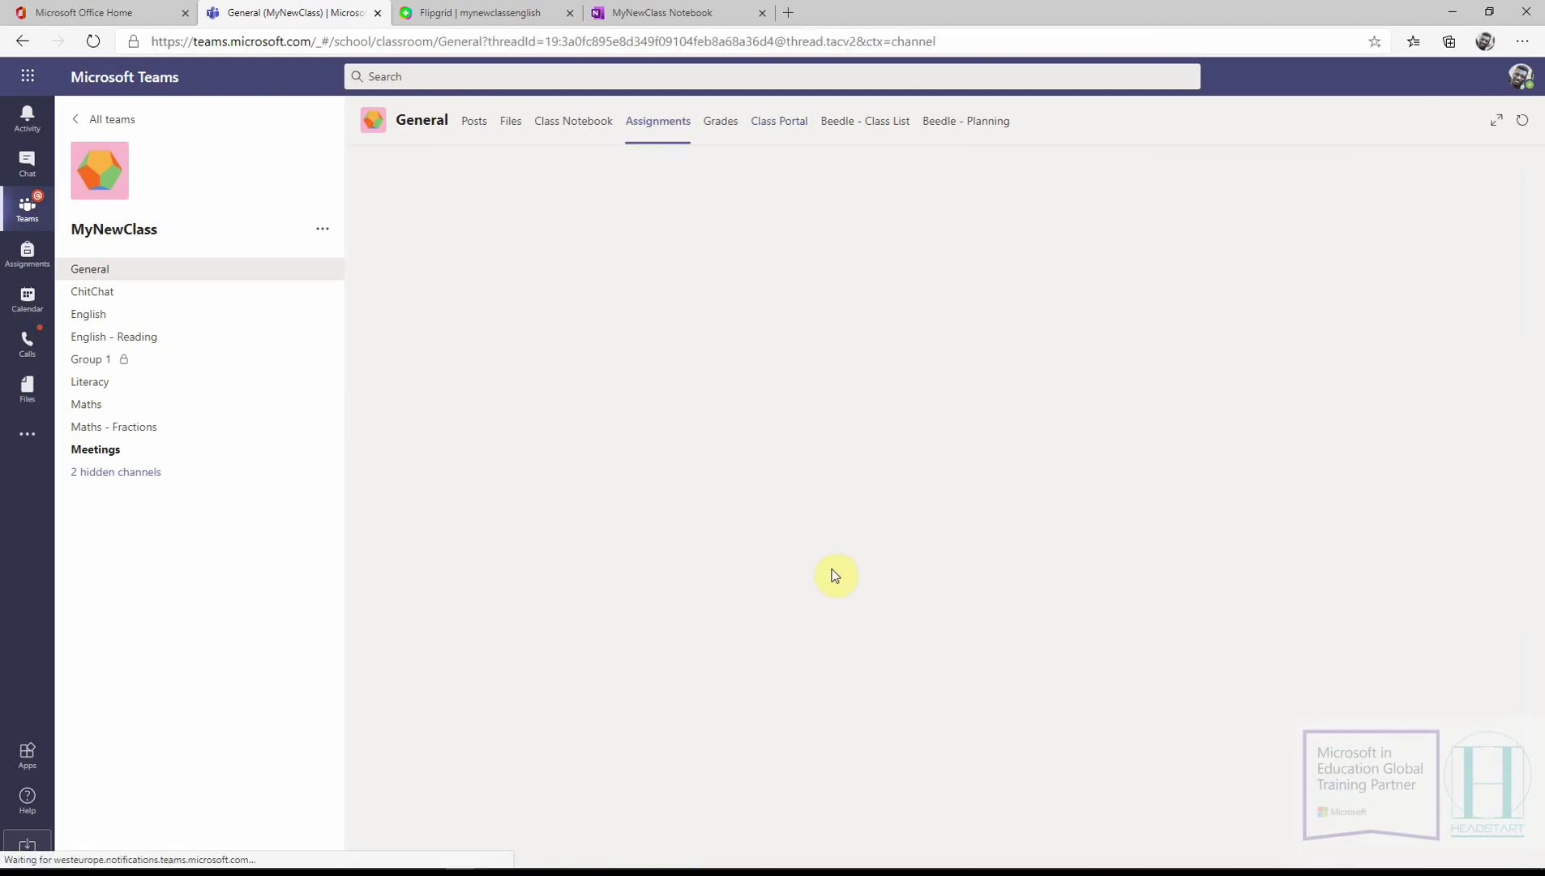
left_click(775, 123)
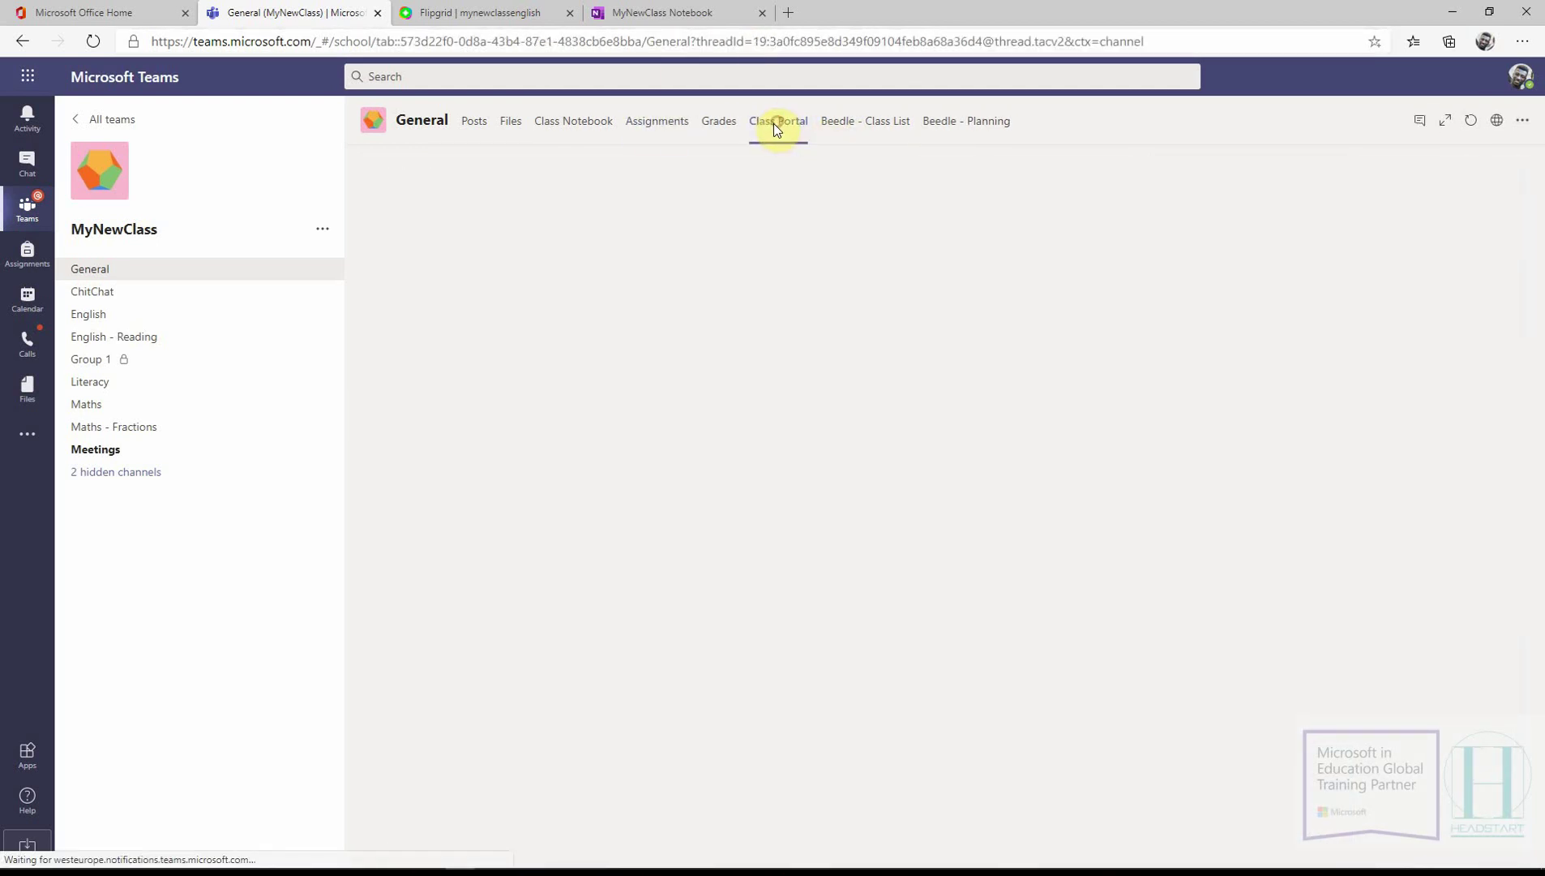
- Test the Resource Library link in the handouts banner as the student and close the opened class notebook
scroll(1046, 507, "down", 4)
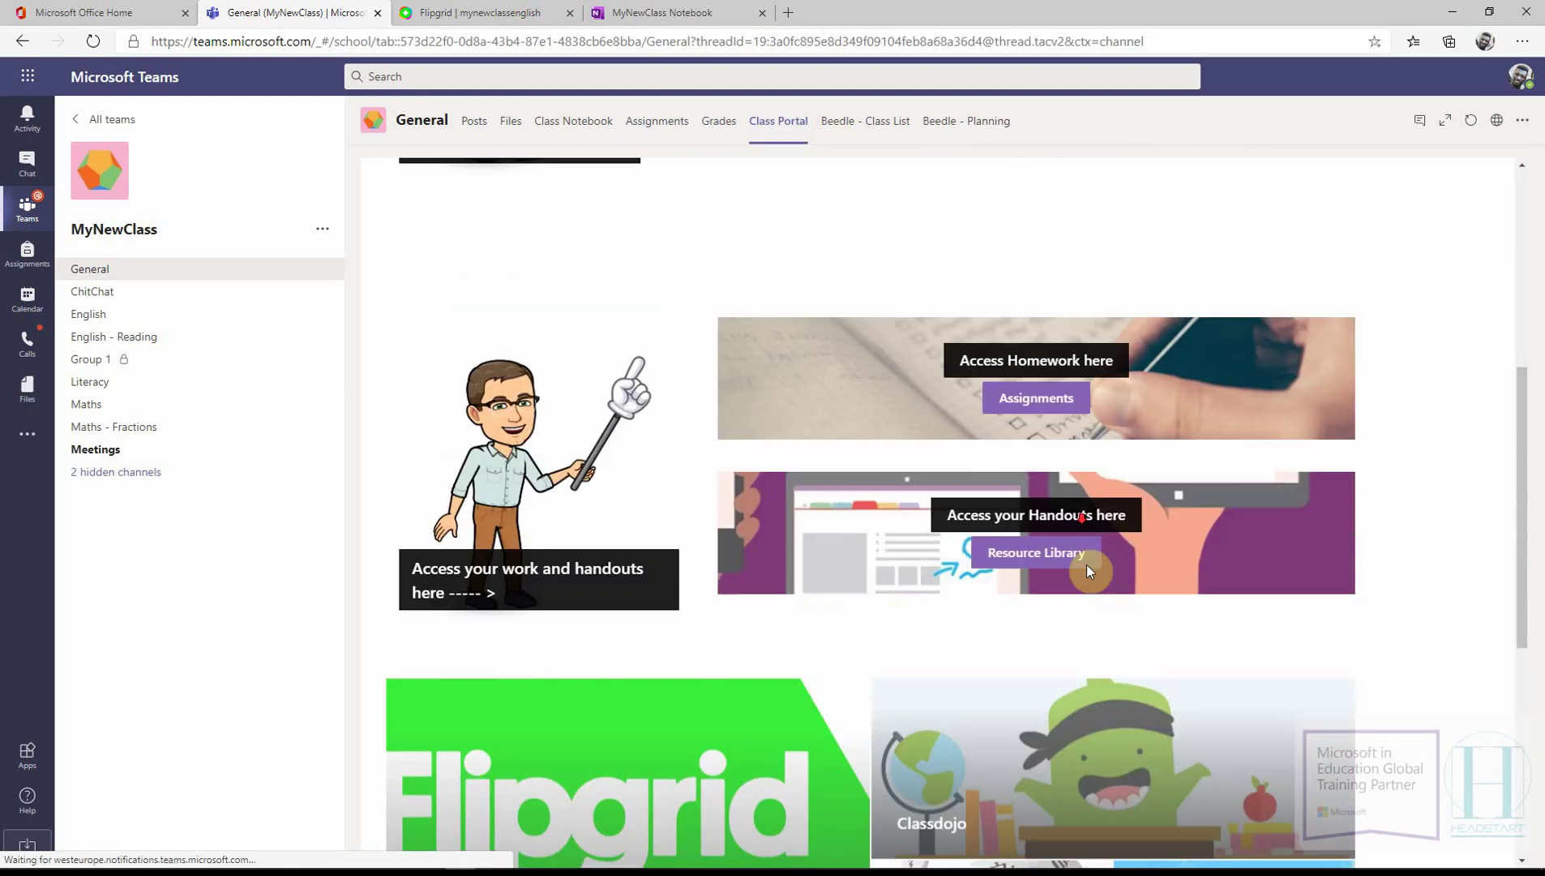
left_click(1054, 517)
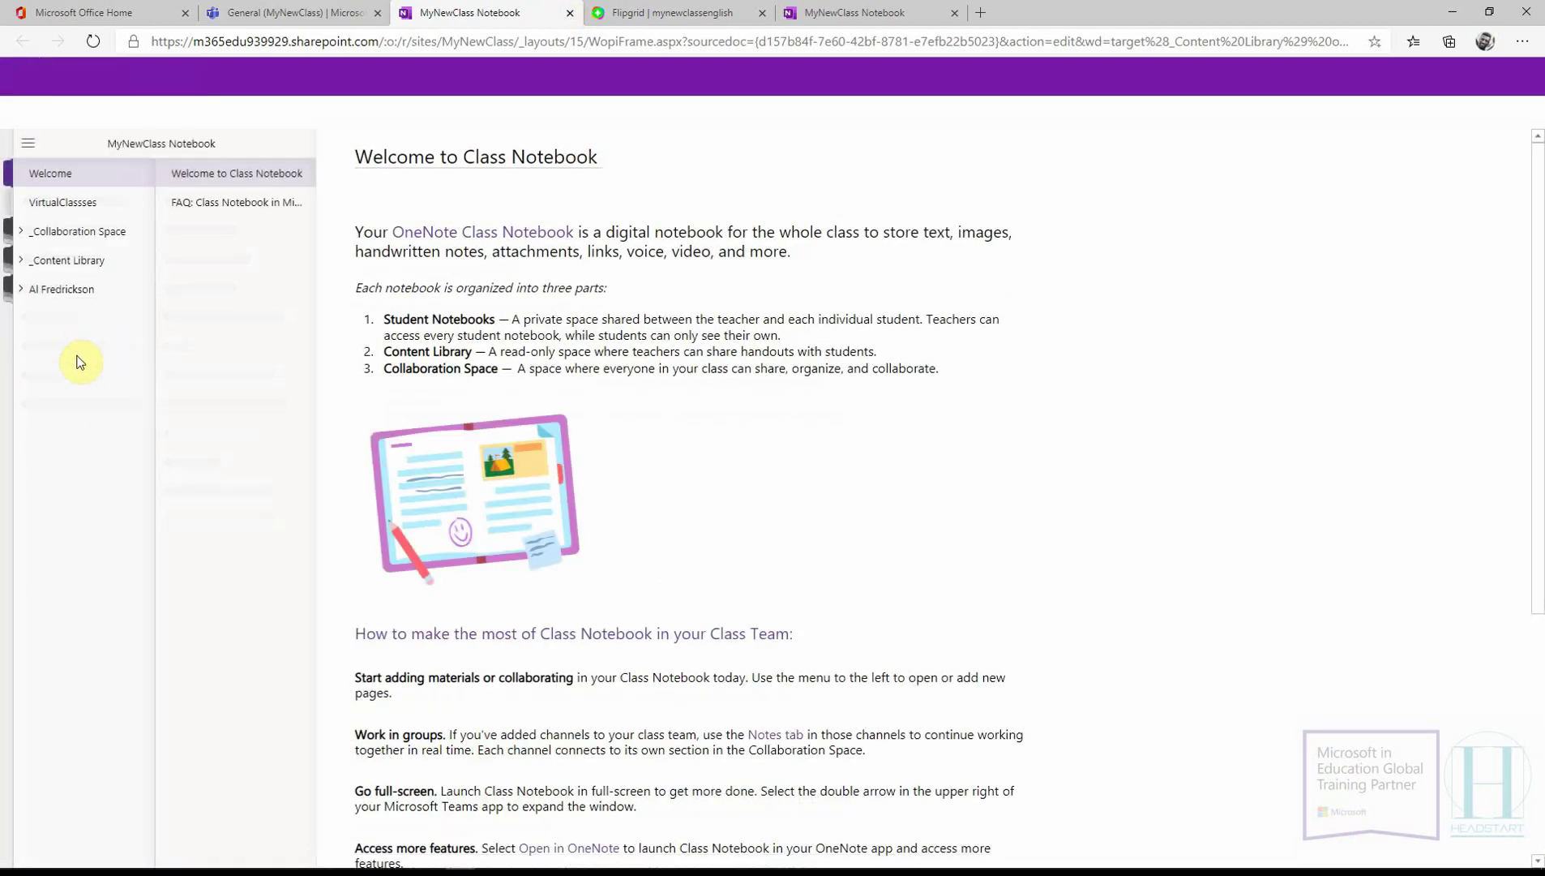
left_click(570, 13)
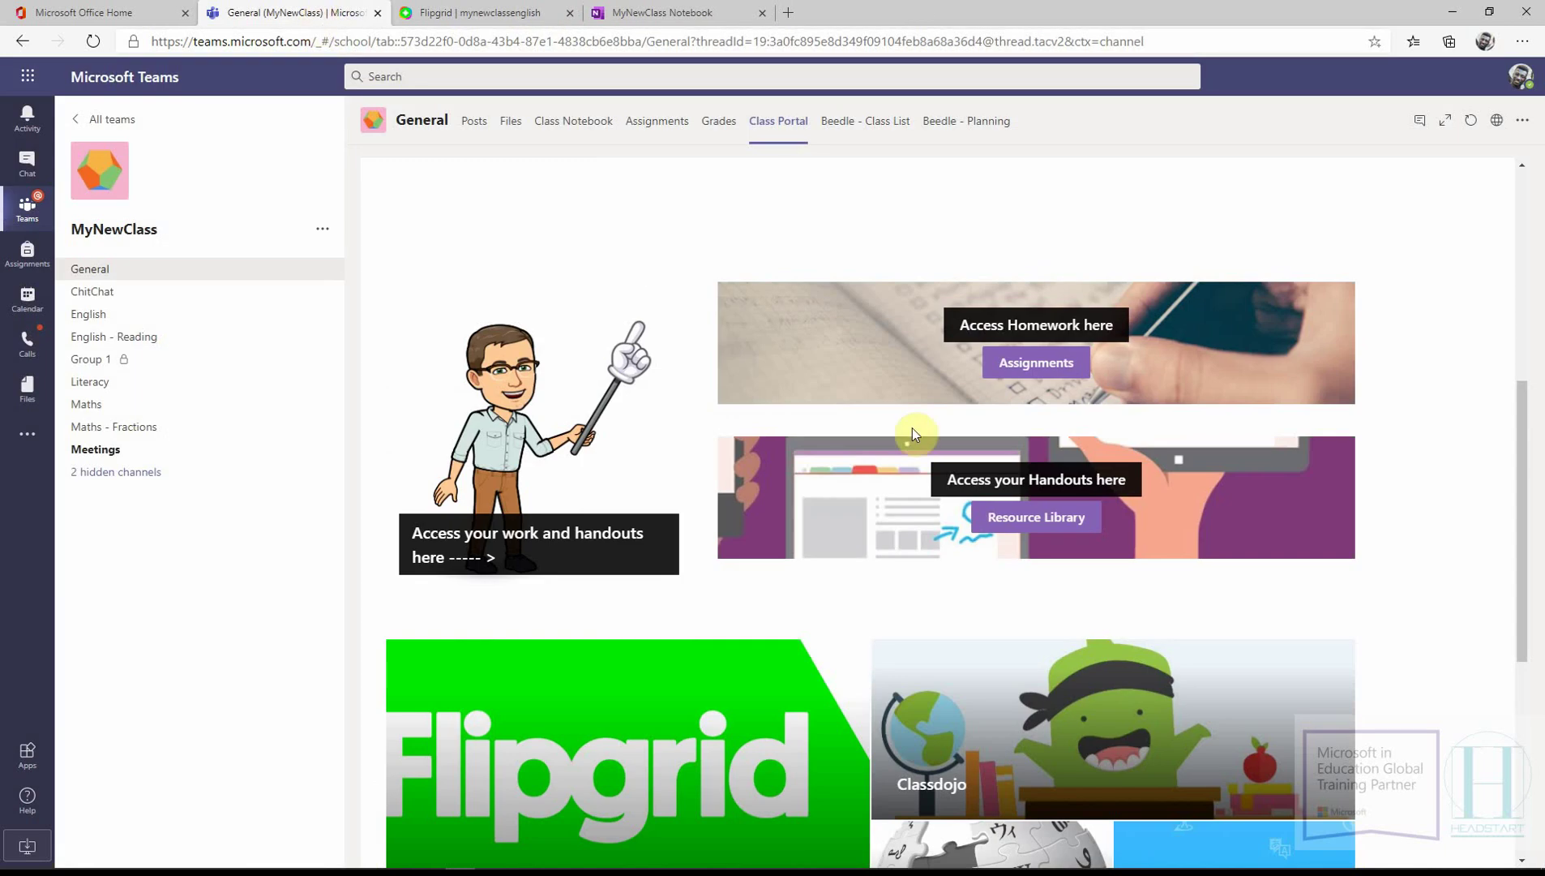
- Review the portal's sections, test the Our Class Flipgrid link as the student, and return to Teams
scroll(997, 539, "up", 3)
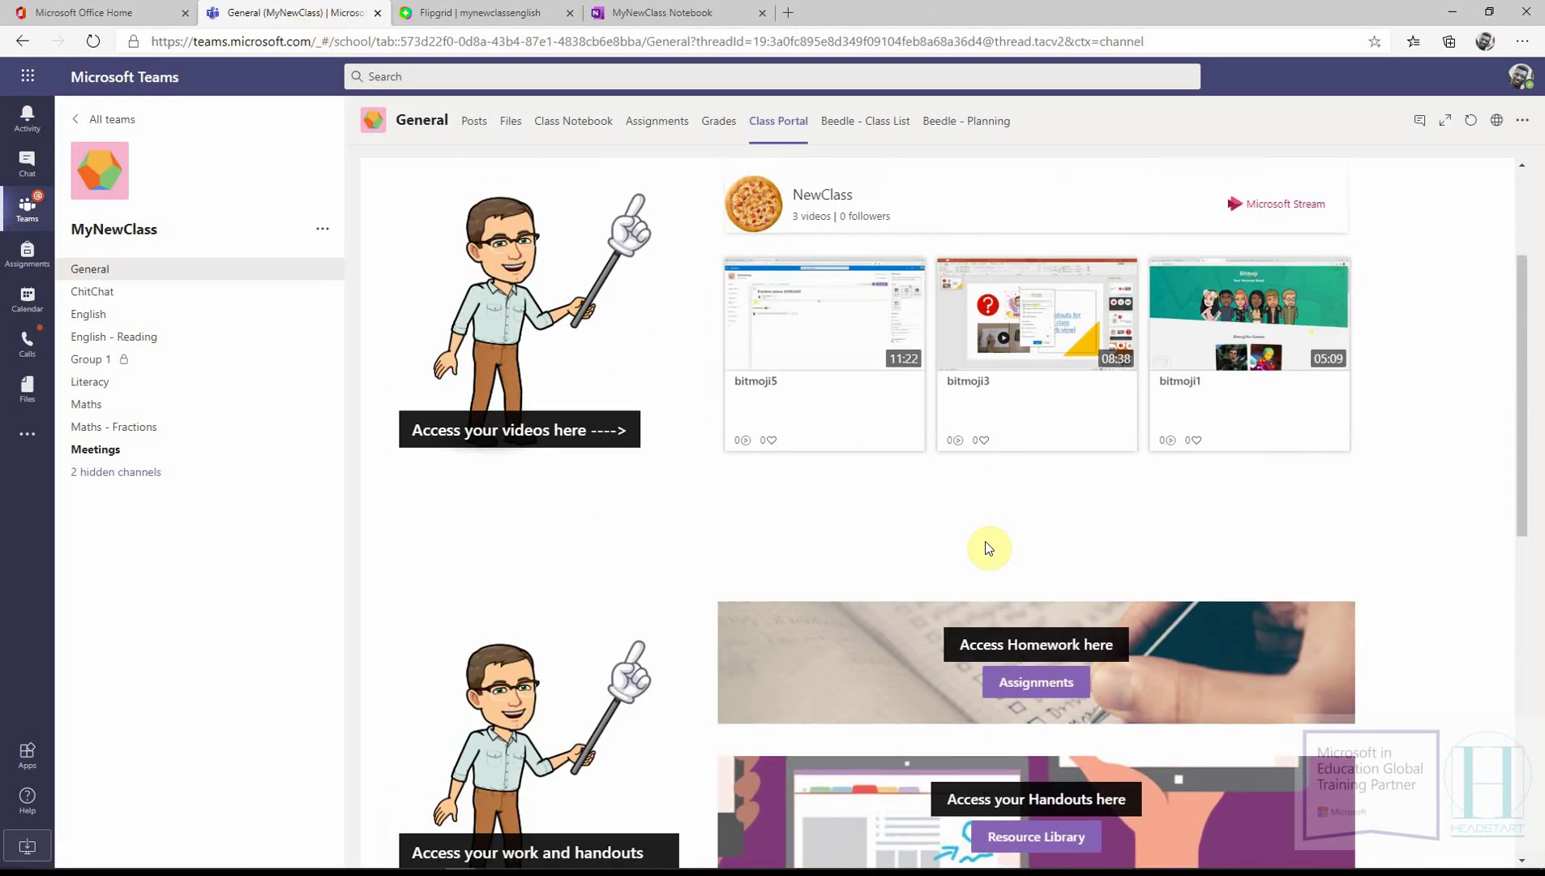
scroll(986, 548, "down", 2)
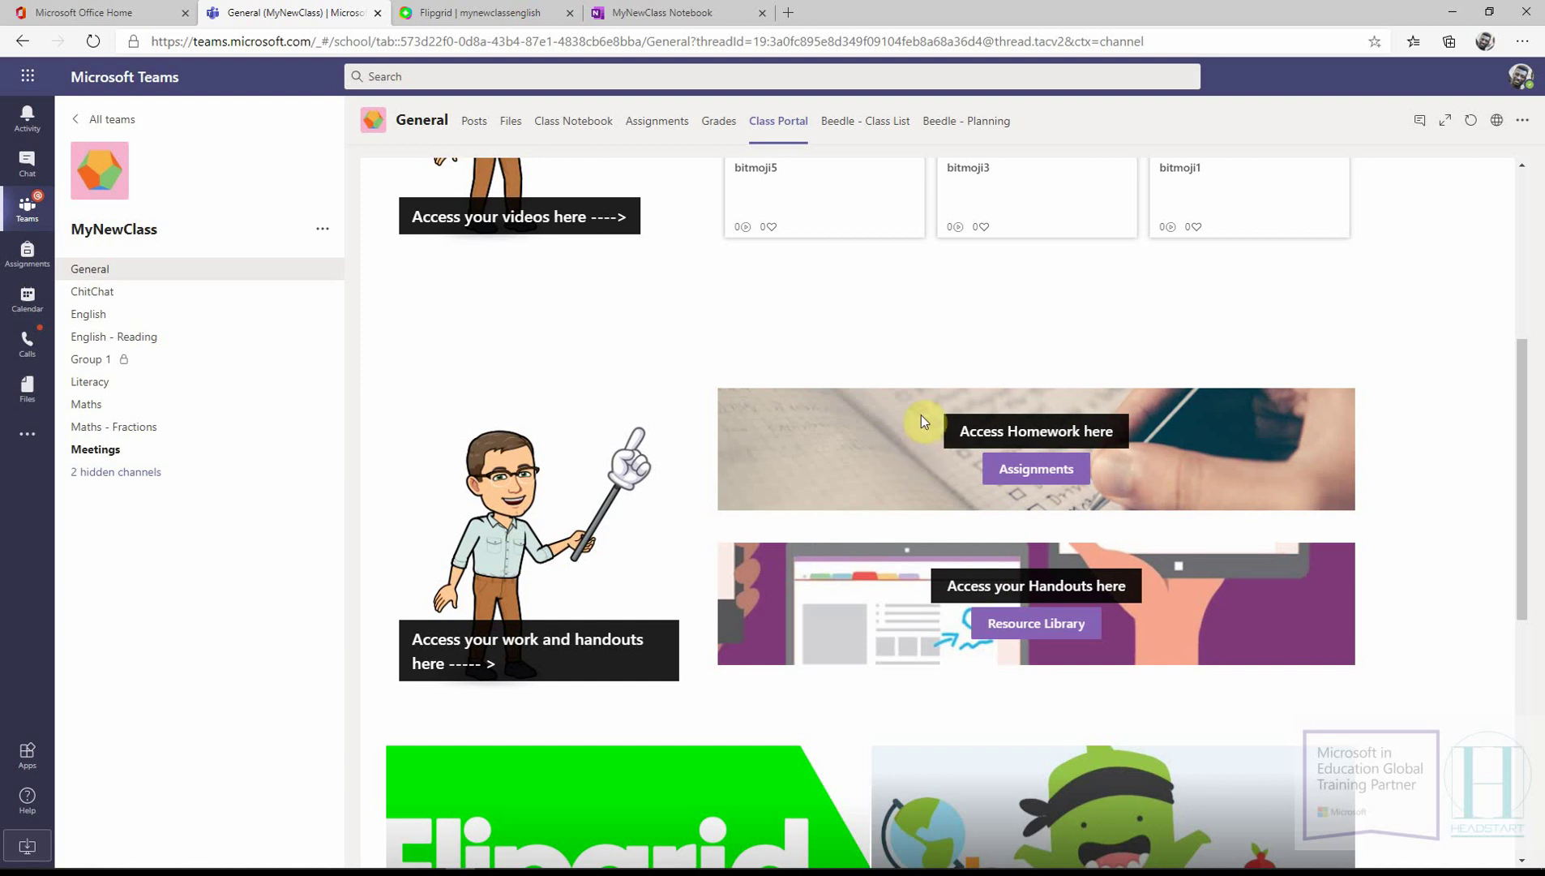
scroll(921, 415, "down", 3)
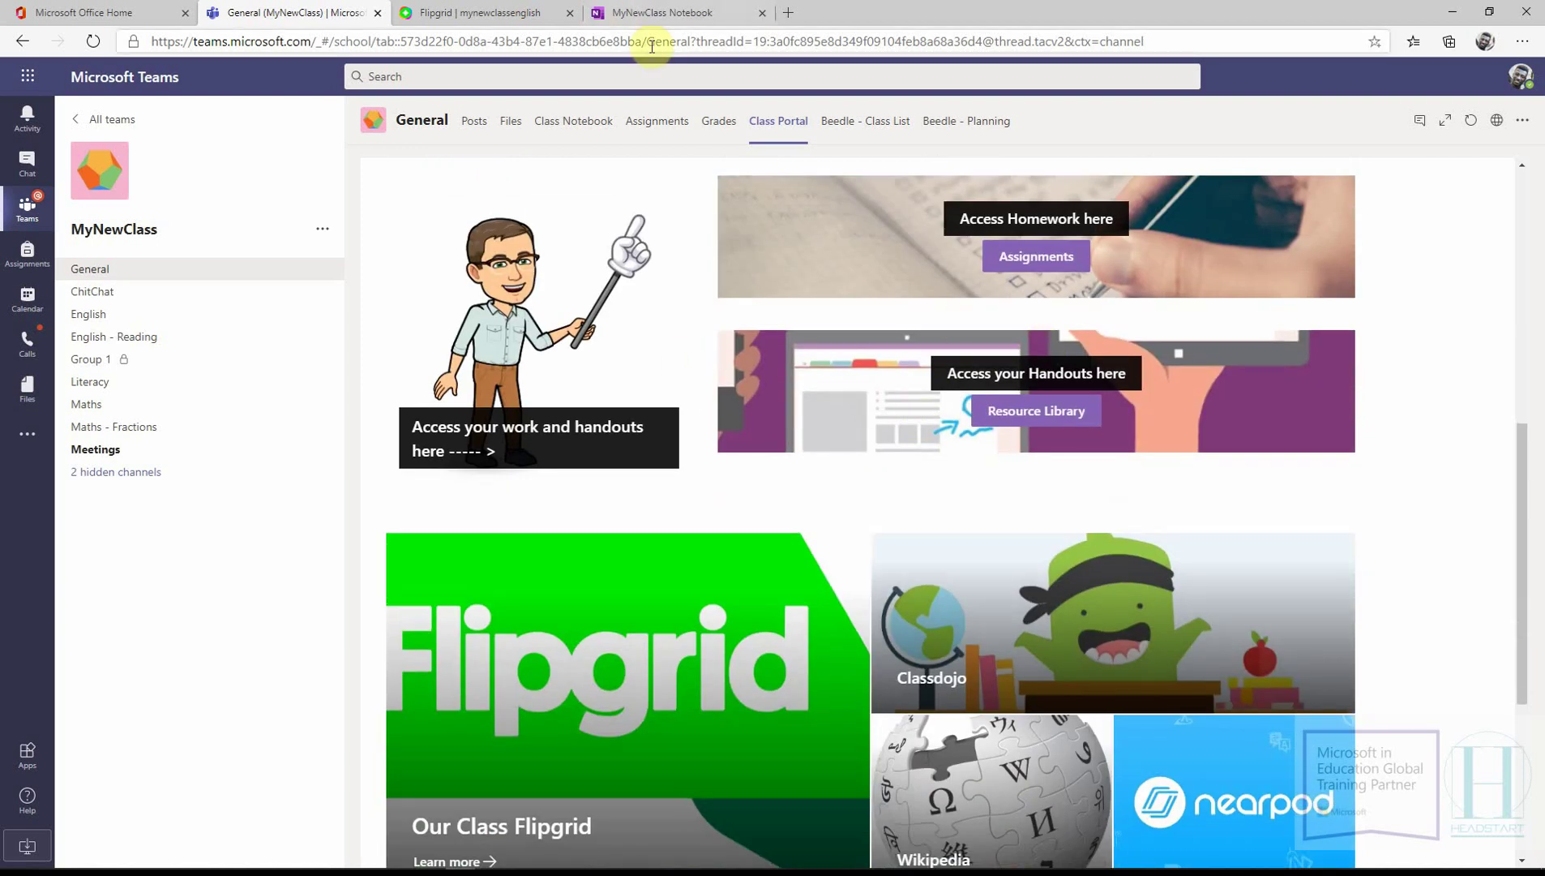
scroll(891, 389, "down", 5)
scroll(919, 442, "up", 2)
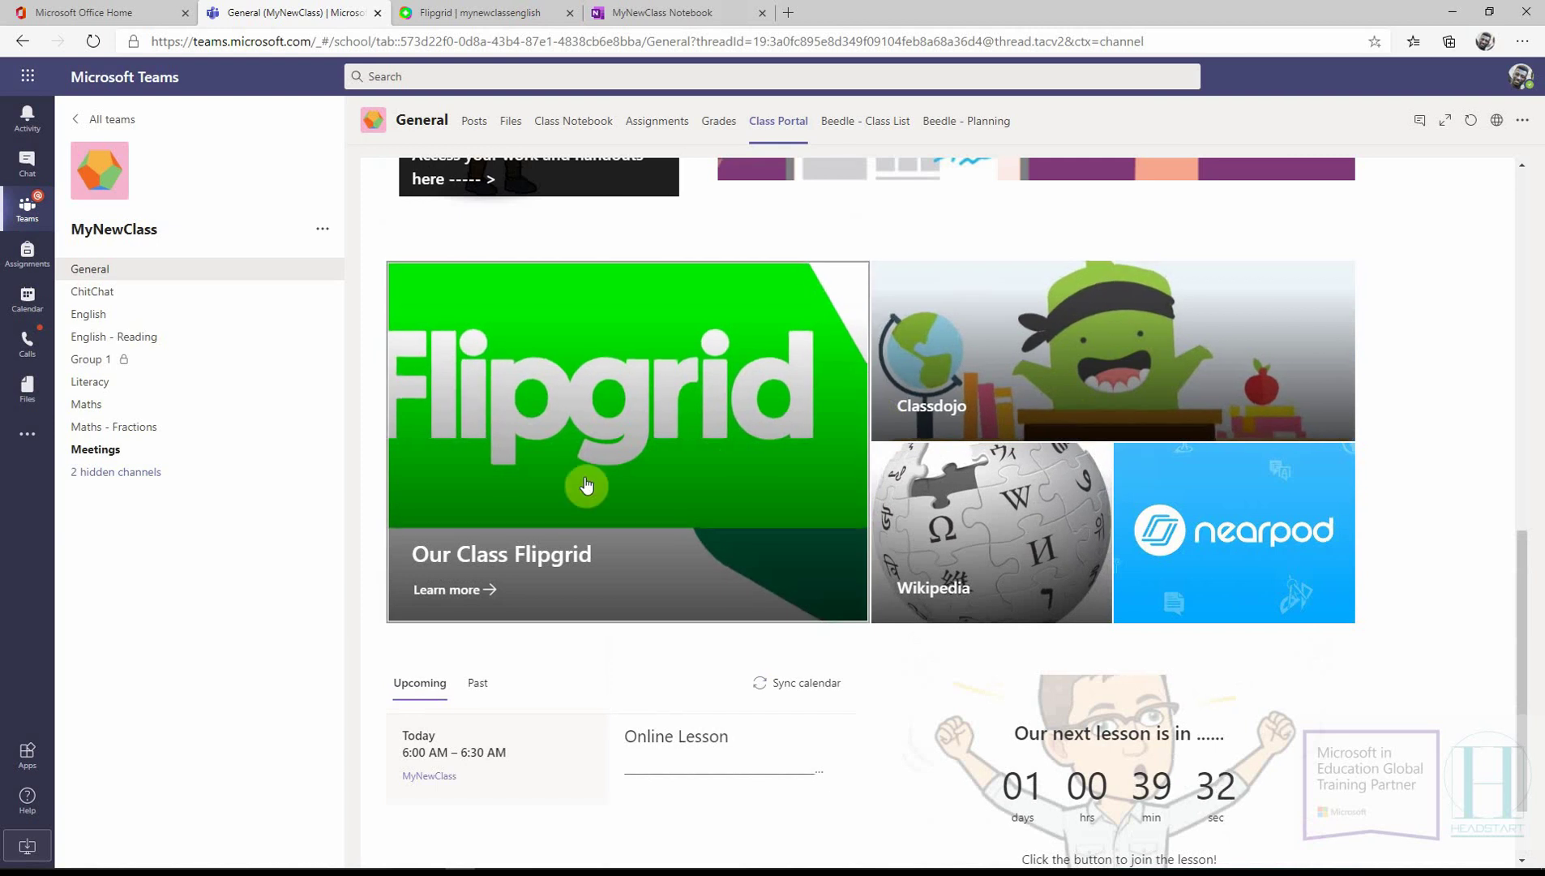
left_click(592, 435)
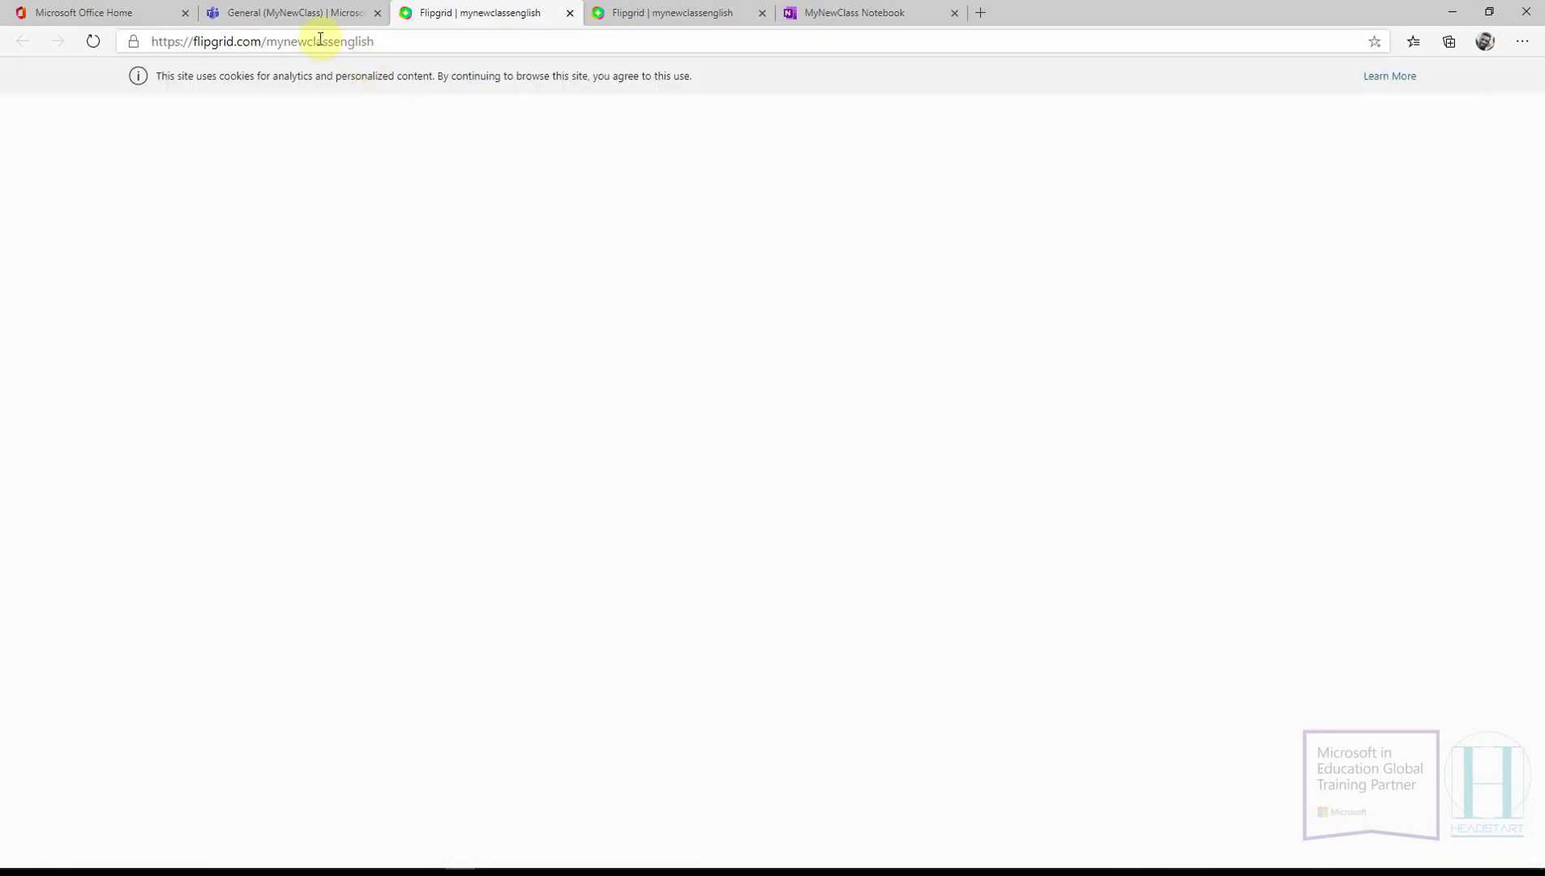
left_click(307, 12)
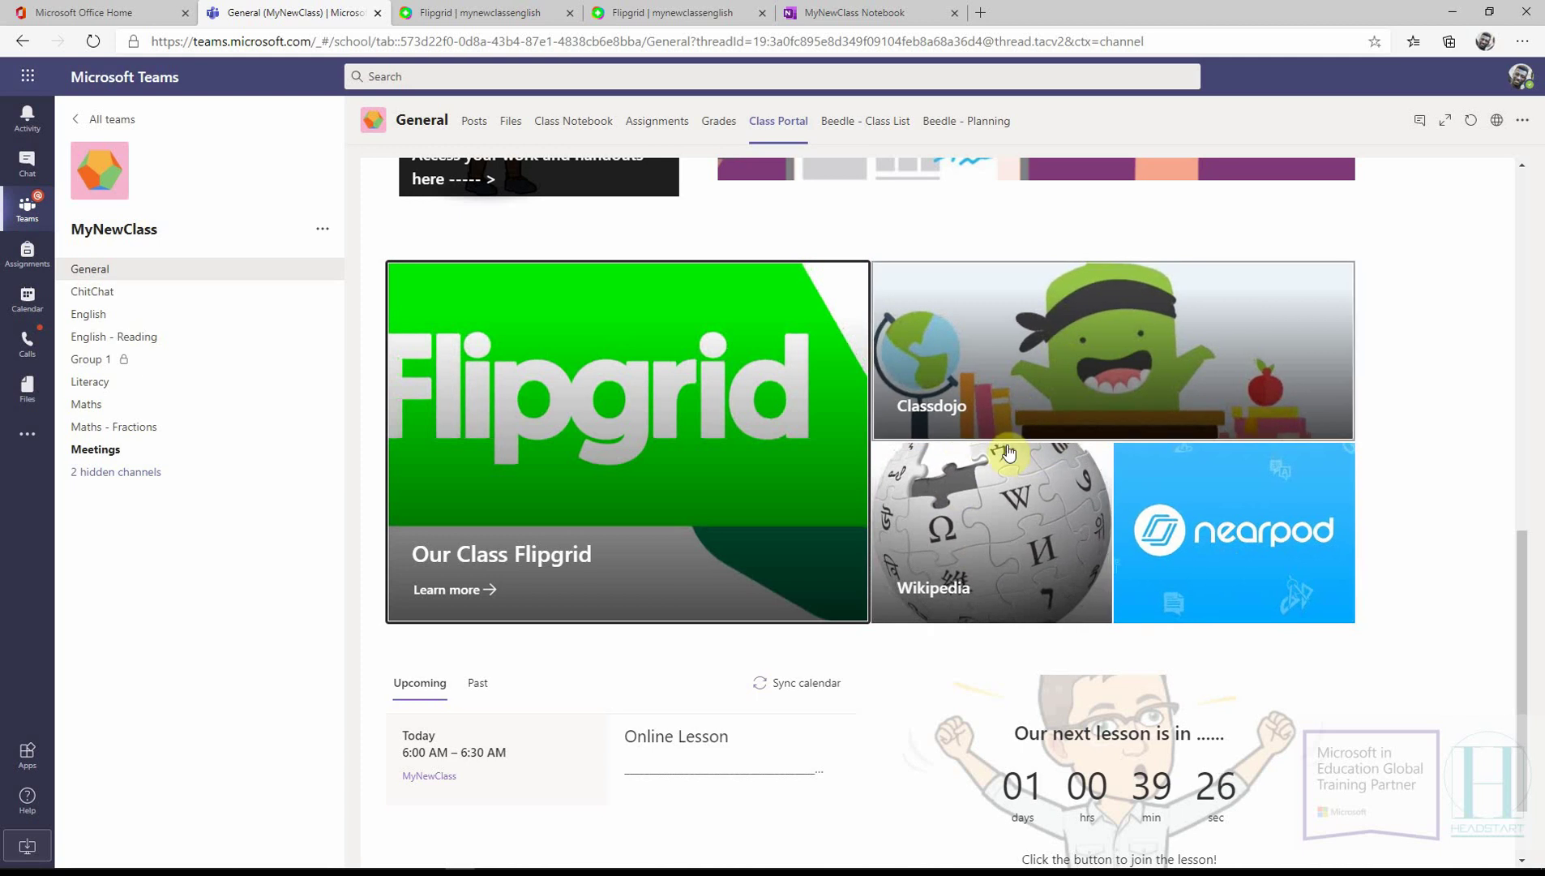
- Check the Sync calendar option, and view and close the Online Lesson event details in the portal's upcoming events
scroll(1005, 438, "down", 1)
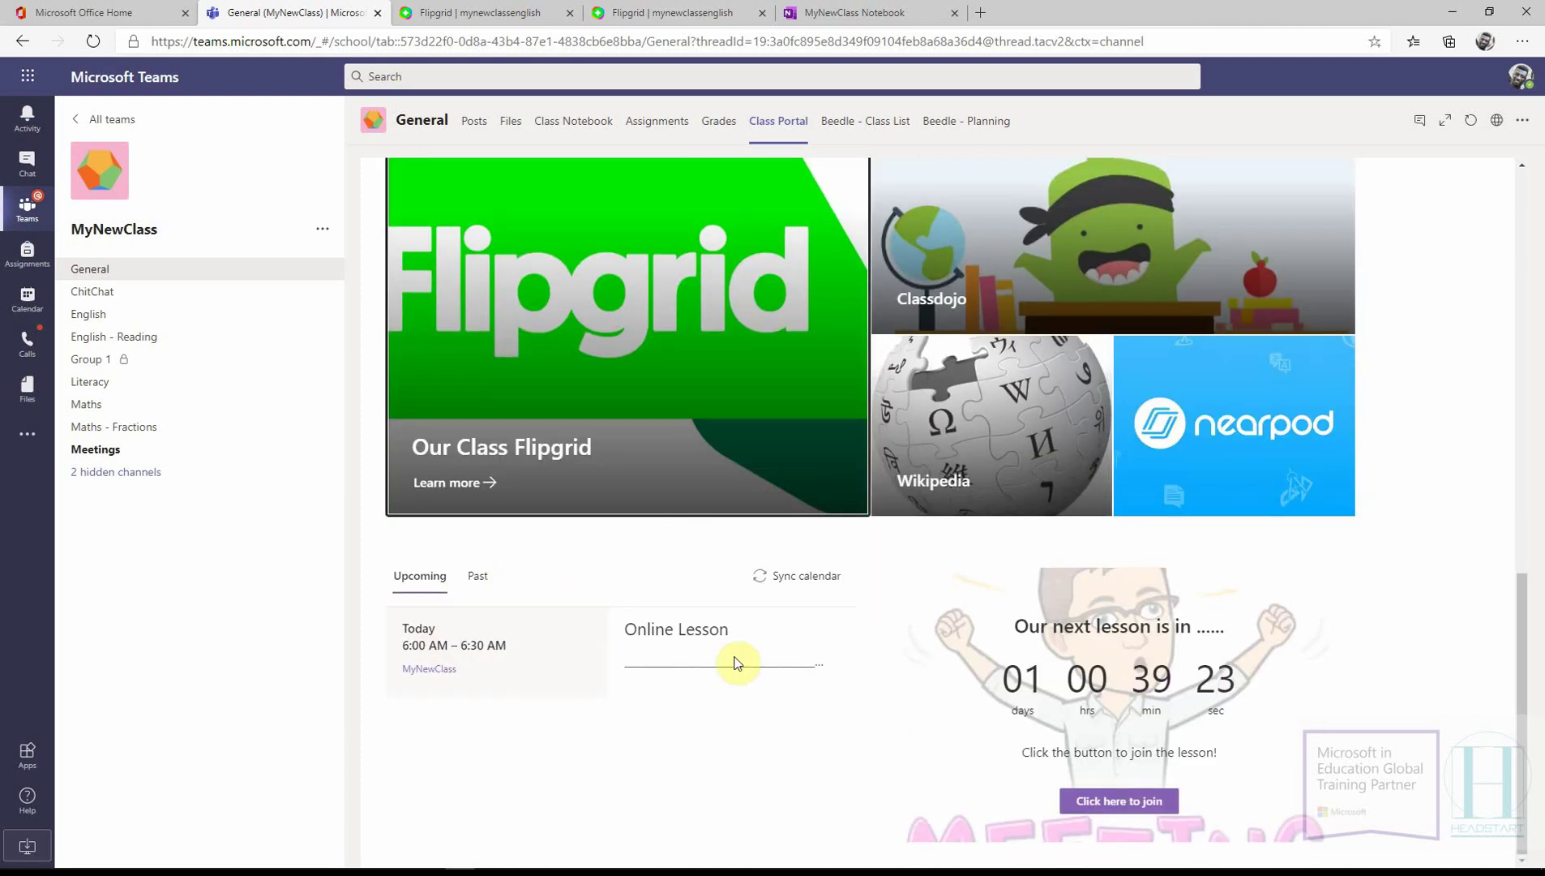
left_click(772, 575)
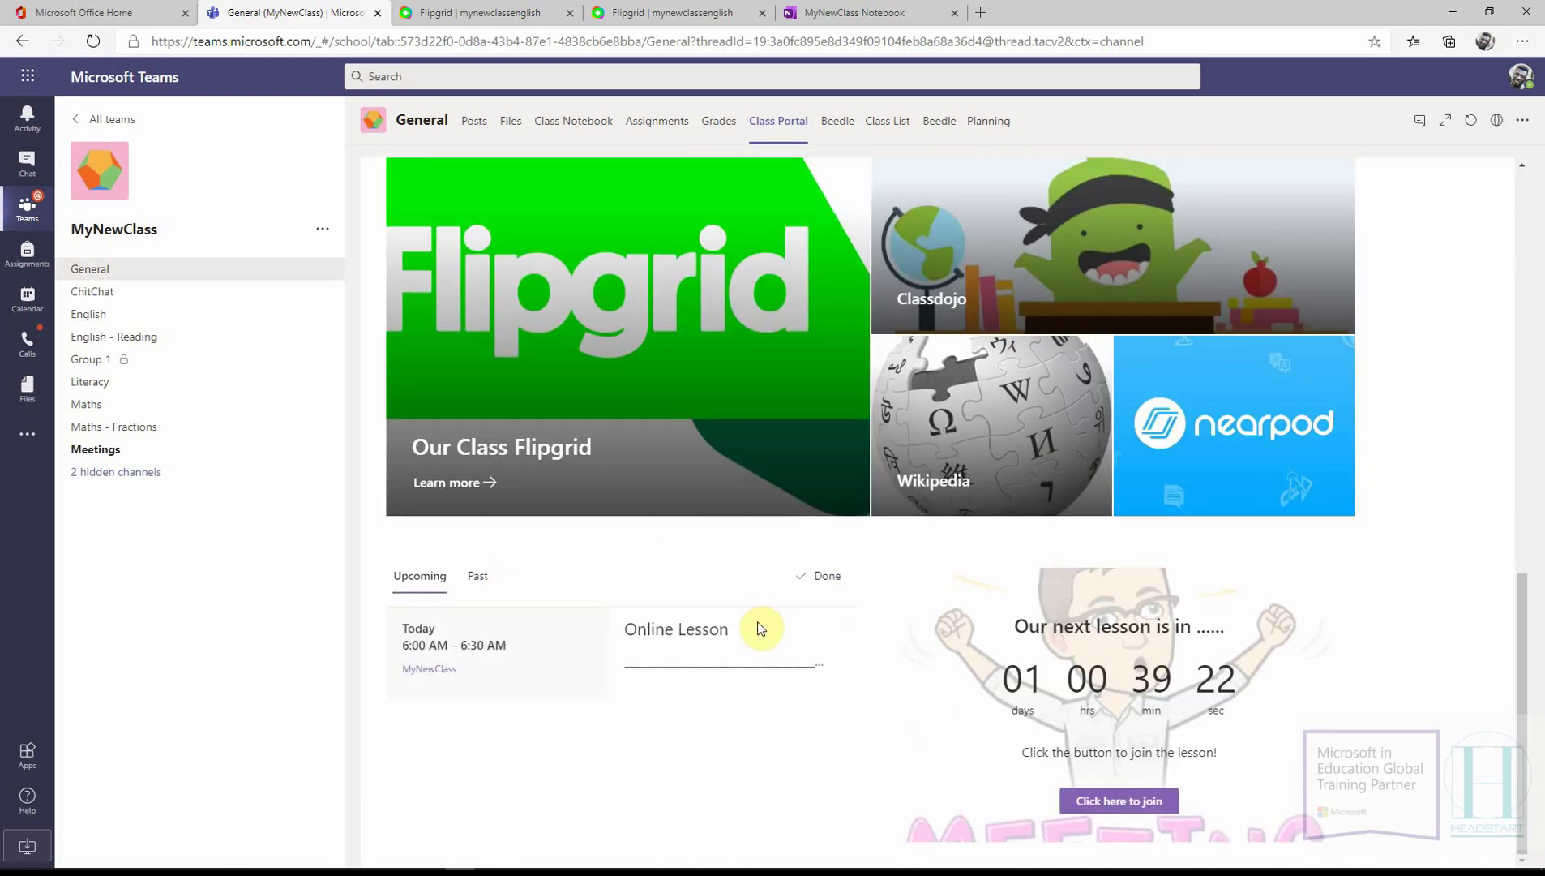
left_click(671, 638)
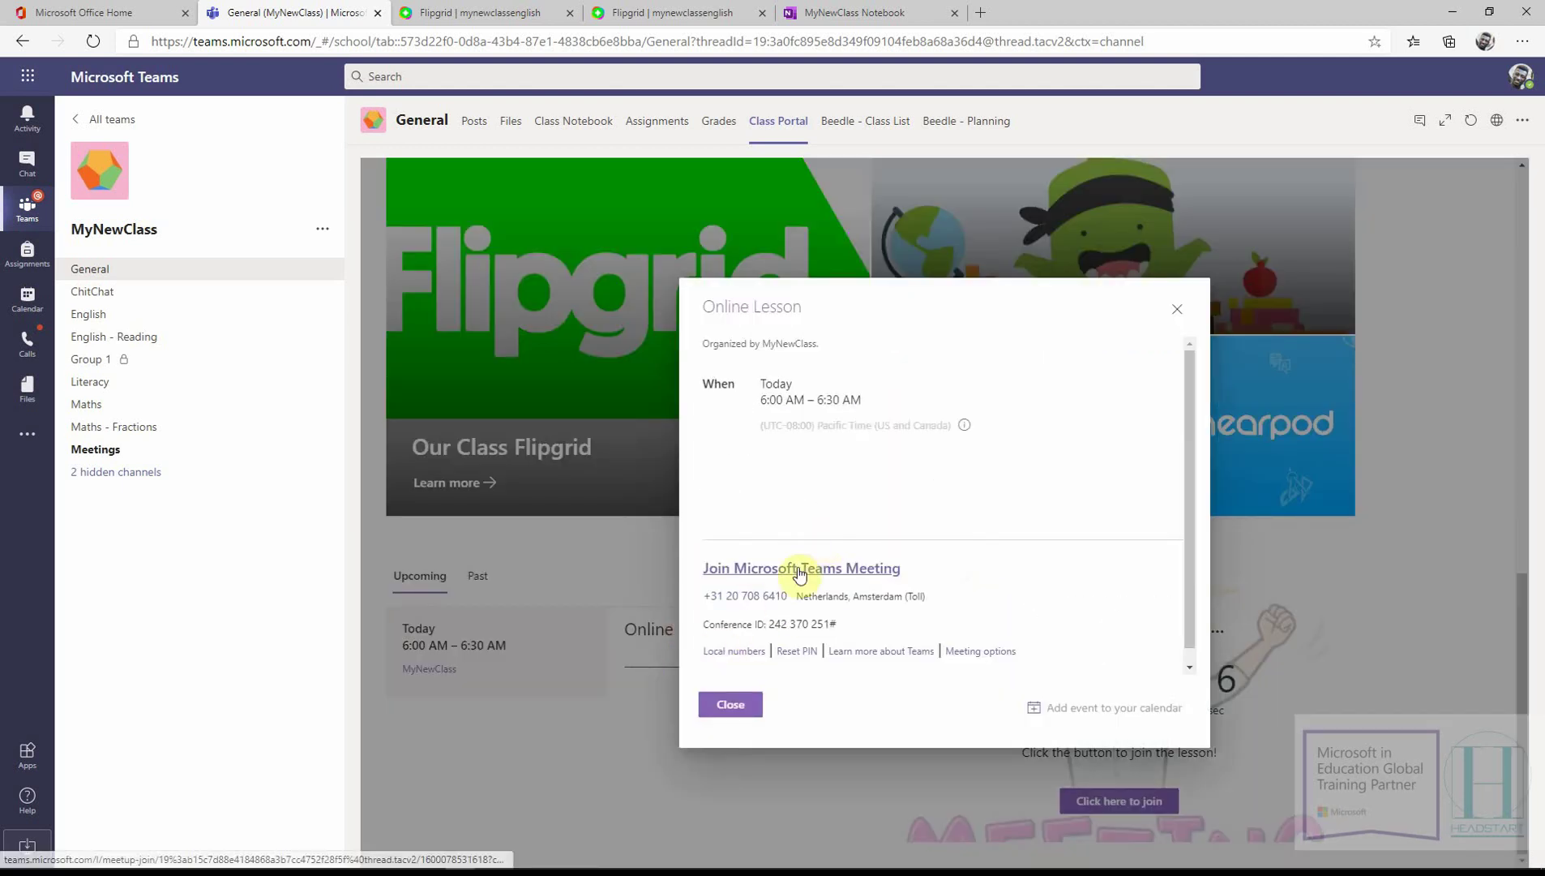
left_click(729, 704)
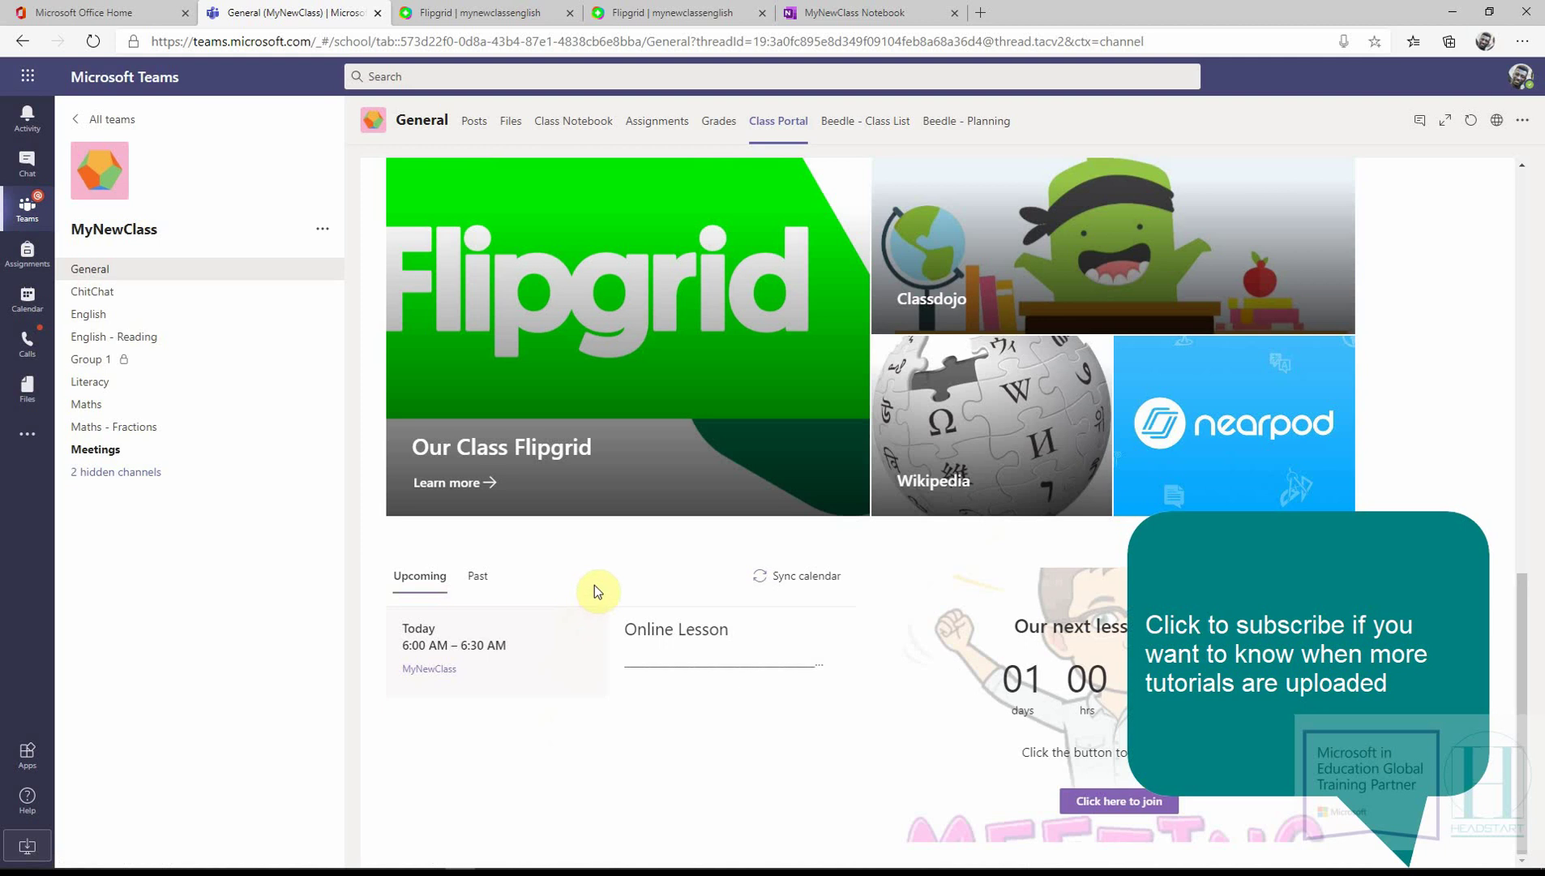
scroll(596, 590, "up", 10)
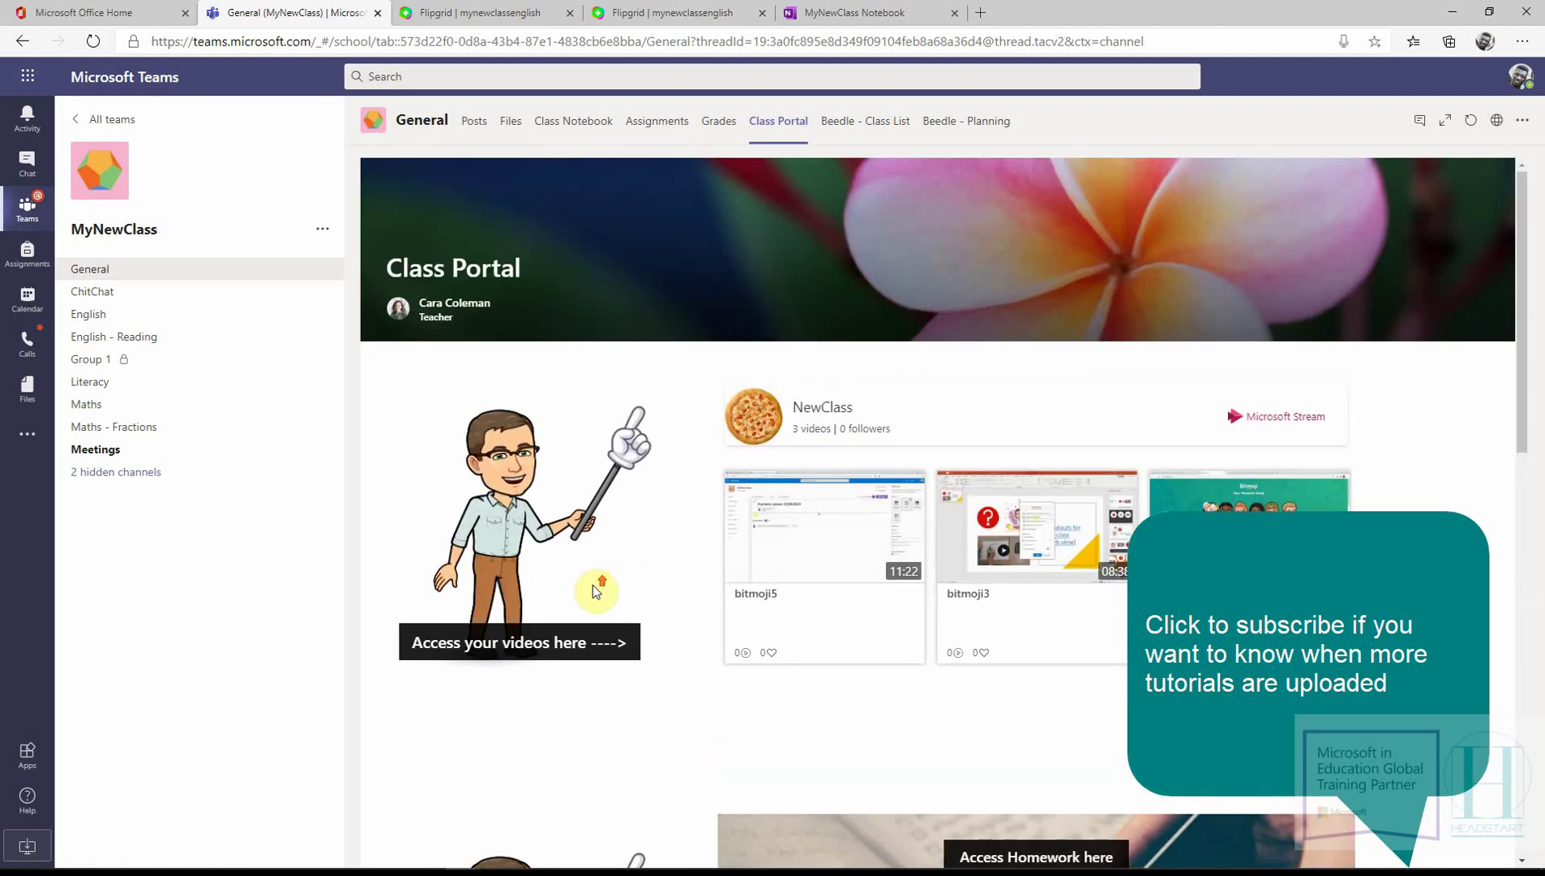